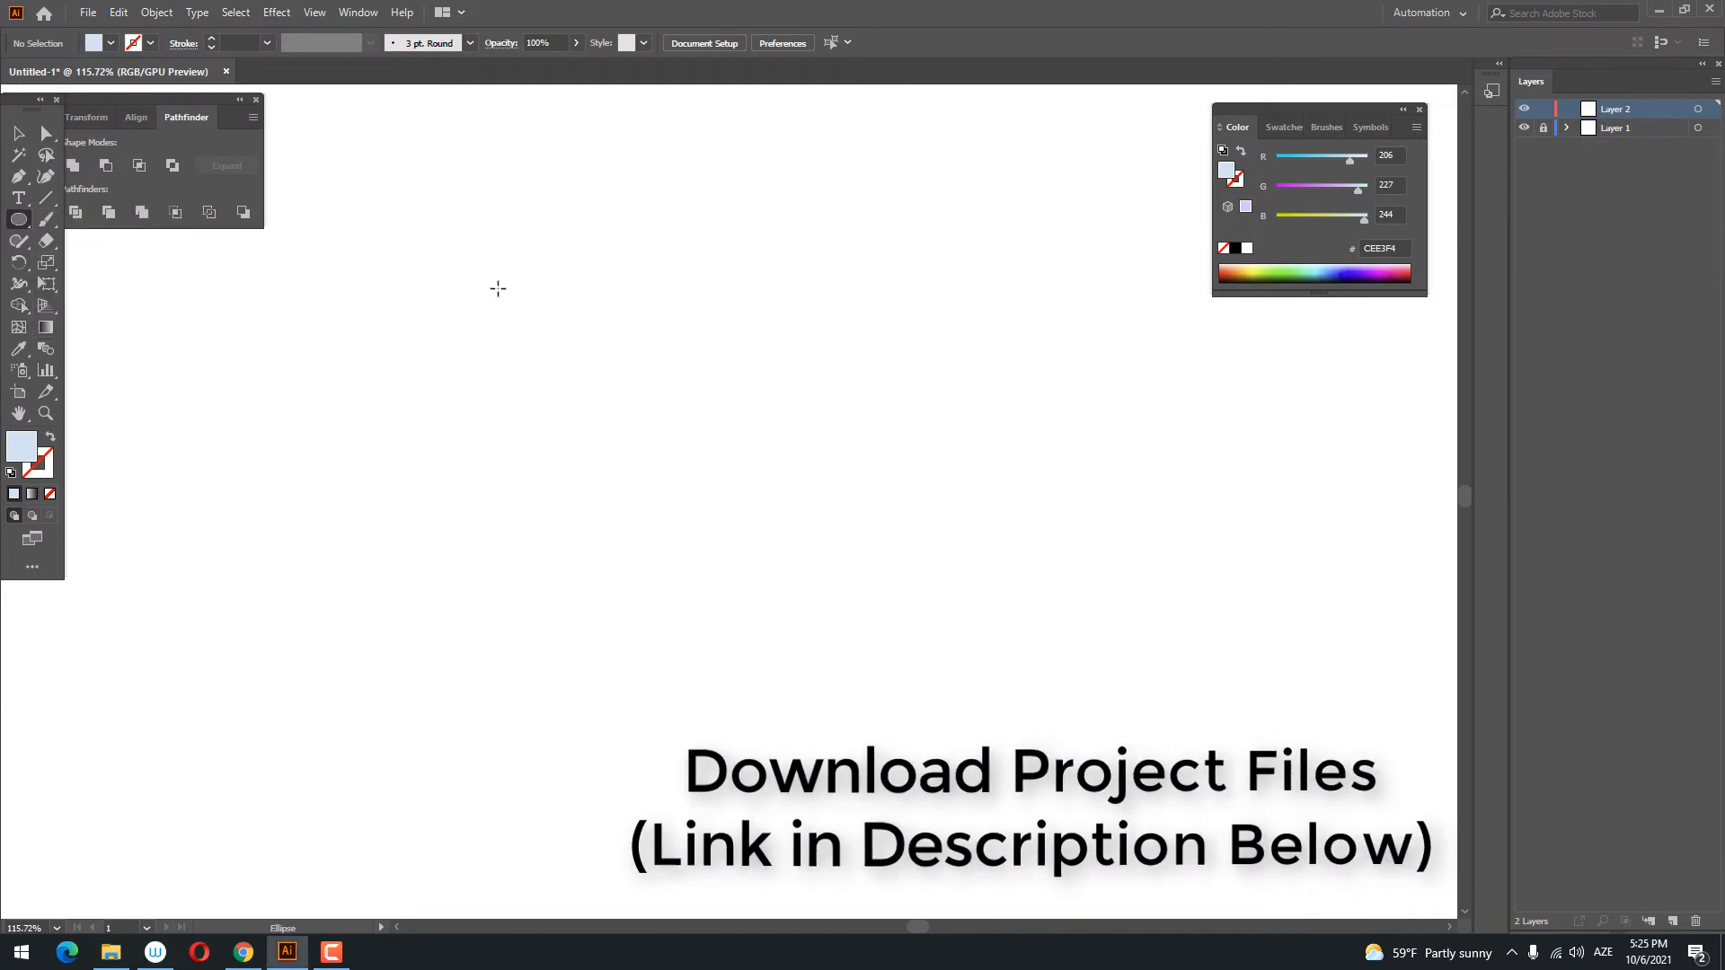
- Draw a light-blue ellipse about 282 by 88 pt in the upper area and centre it horizontally on the artboard
drag(552, 290, 882, 392)
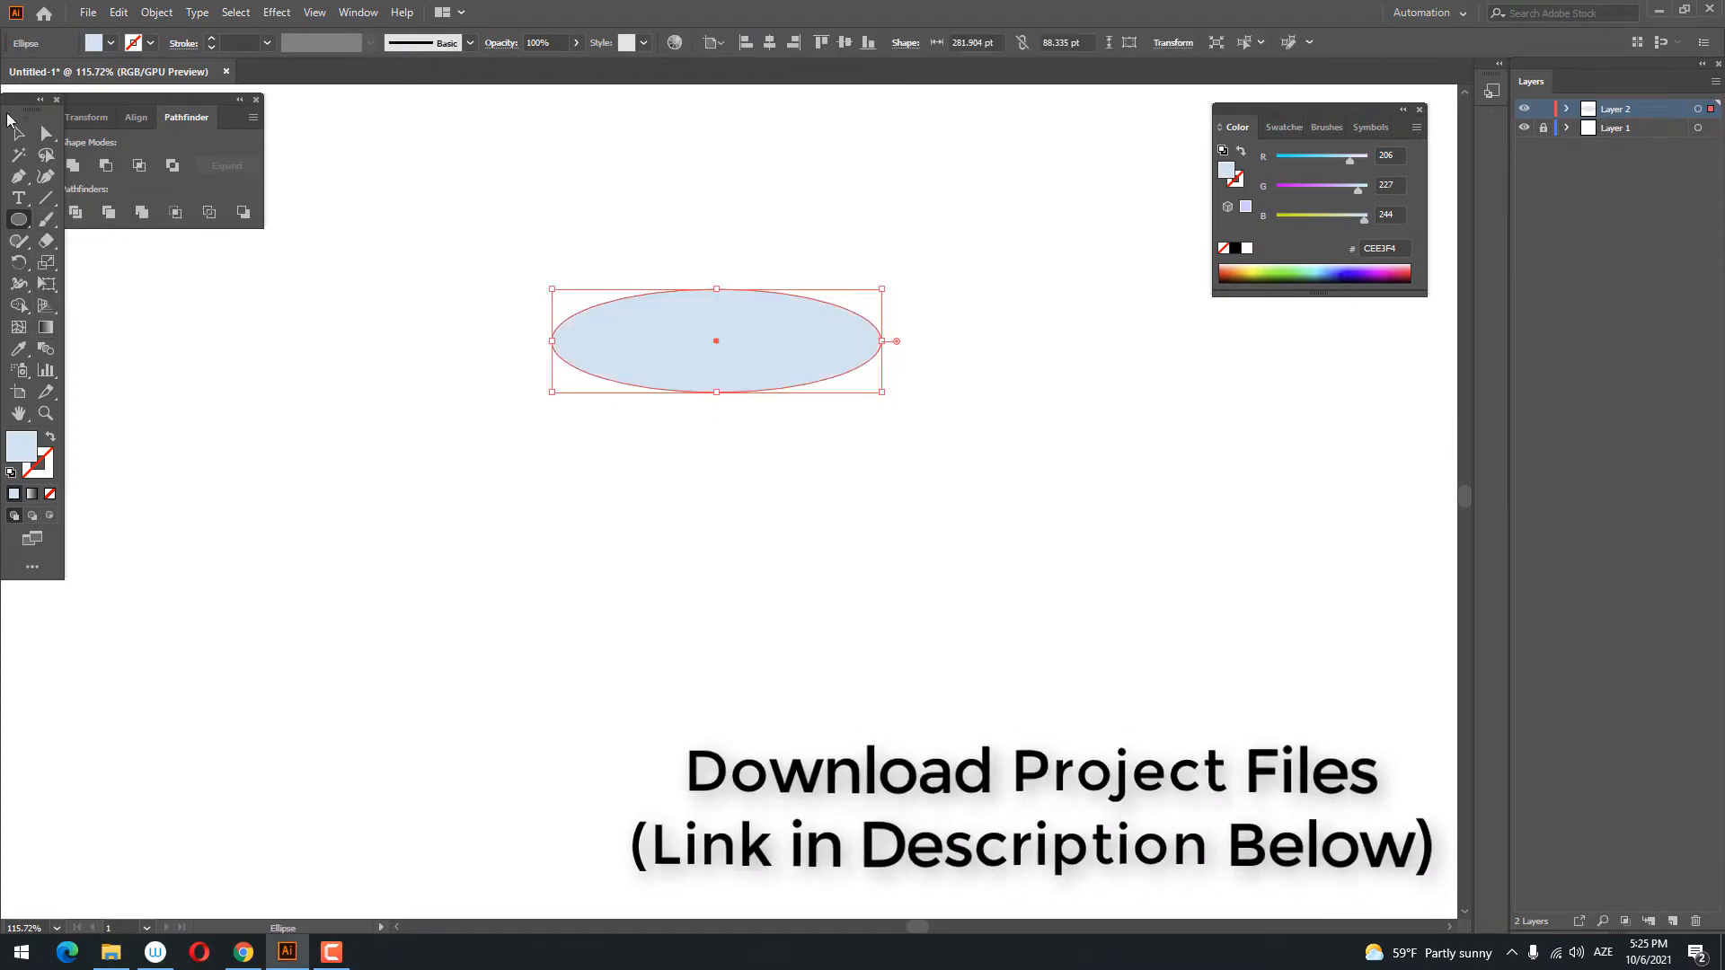
click(769, 42)
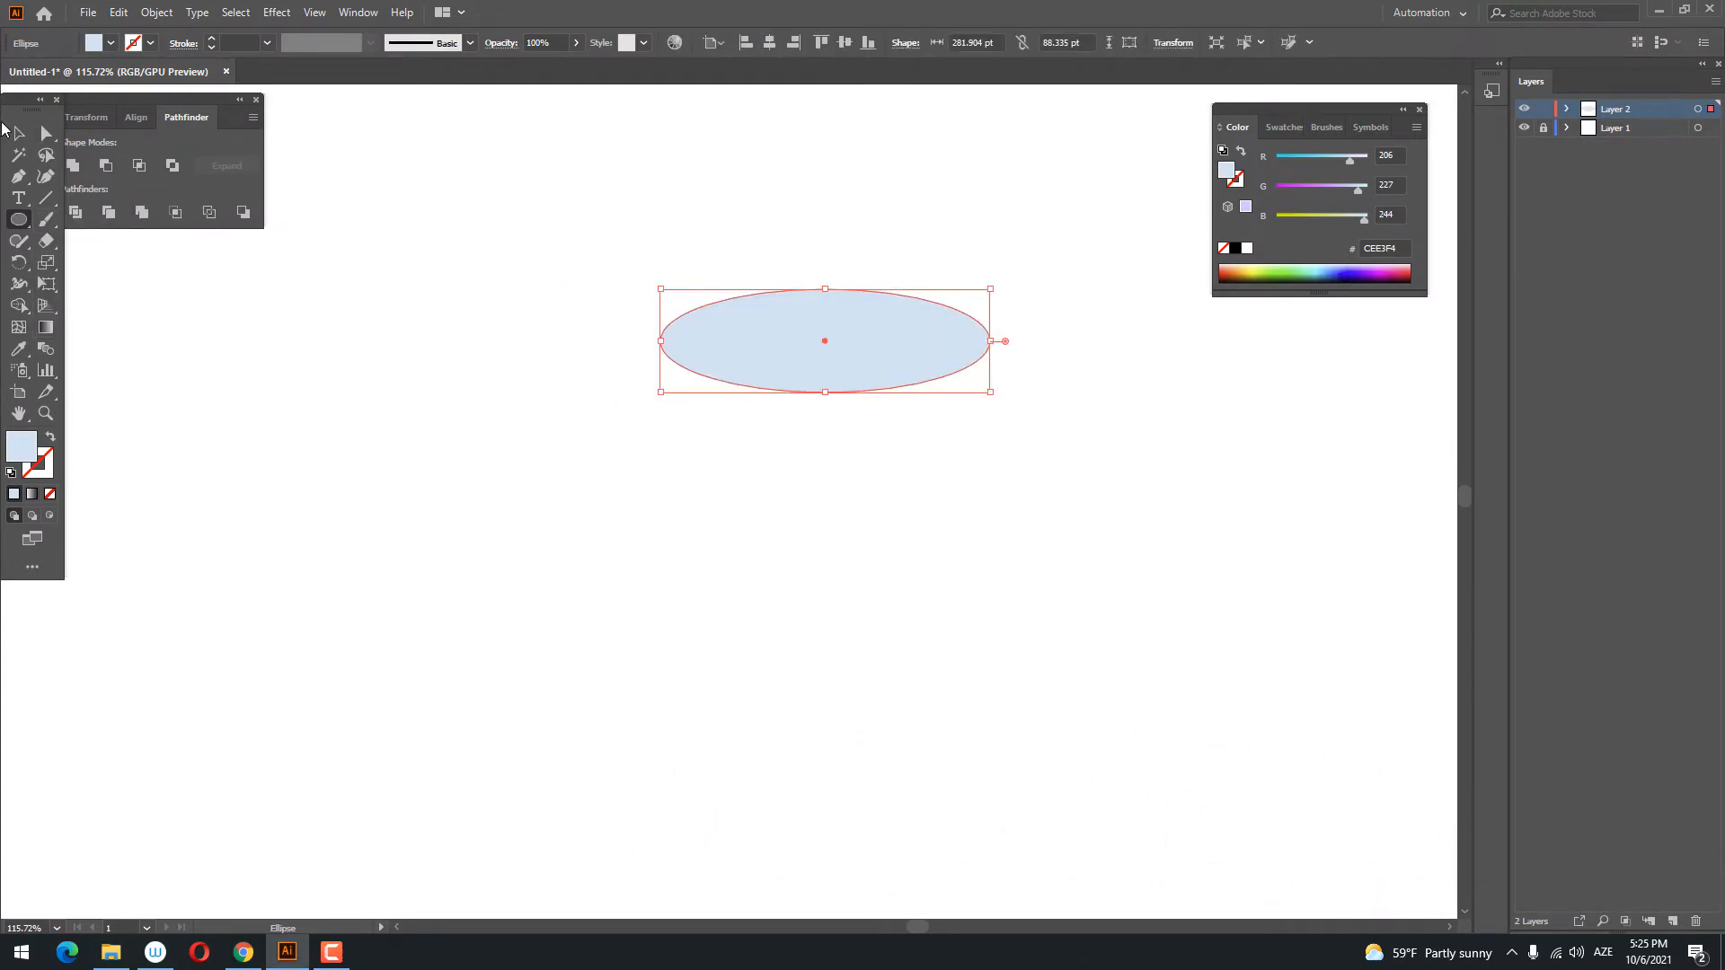
click(19, 133)
- Copy the ellipse, paste the copy in front, and move it straight down so it overlaps the original's lower edge
click(118, 13)
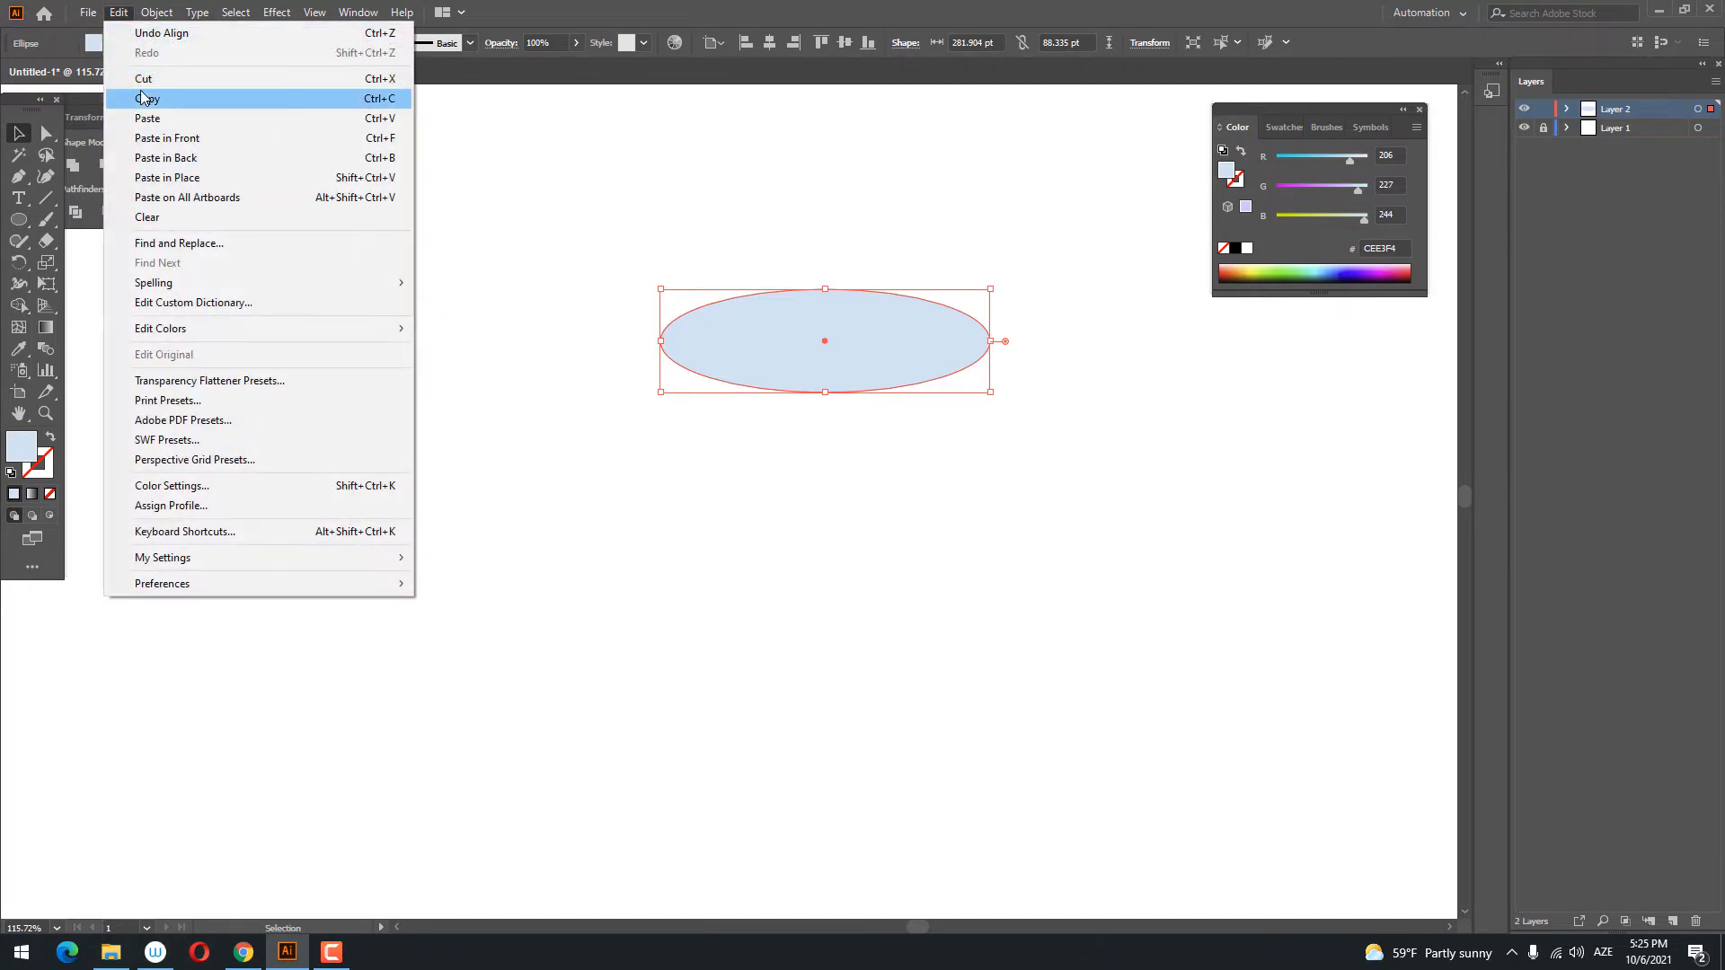
click(143, 97)
click(118, 12)
click(167, 138)
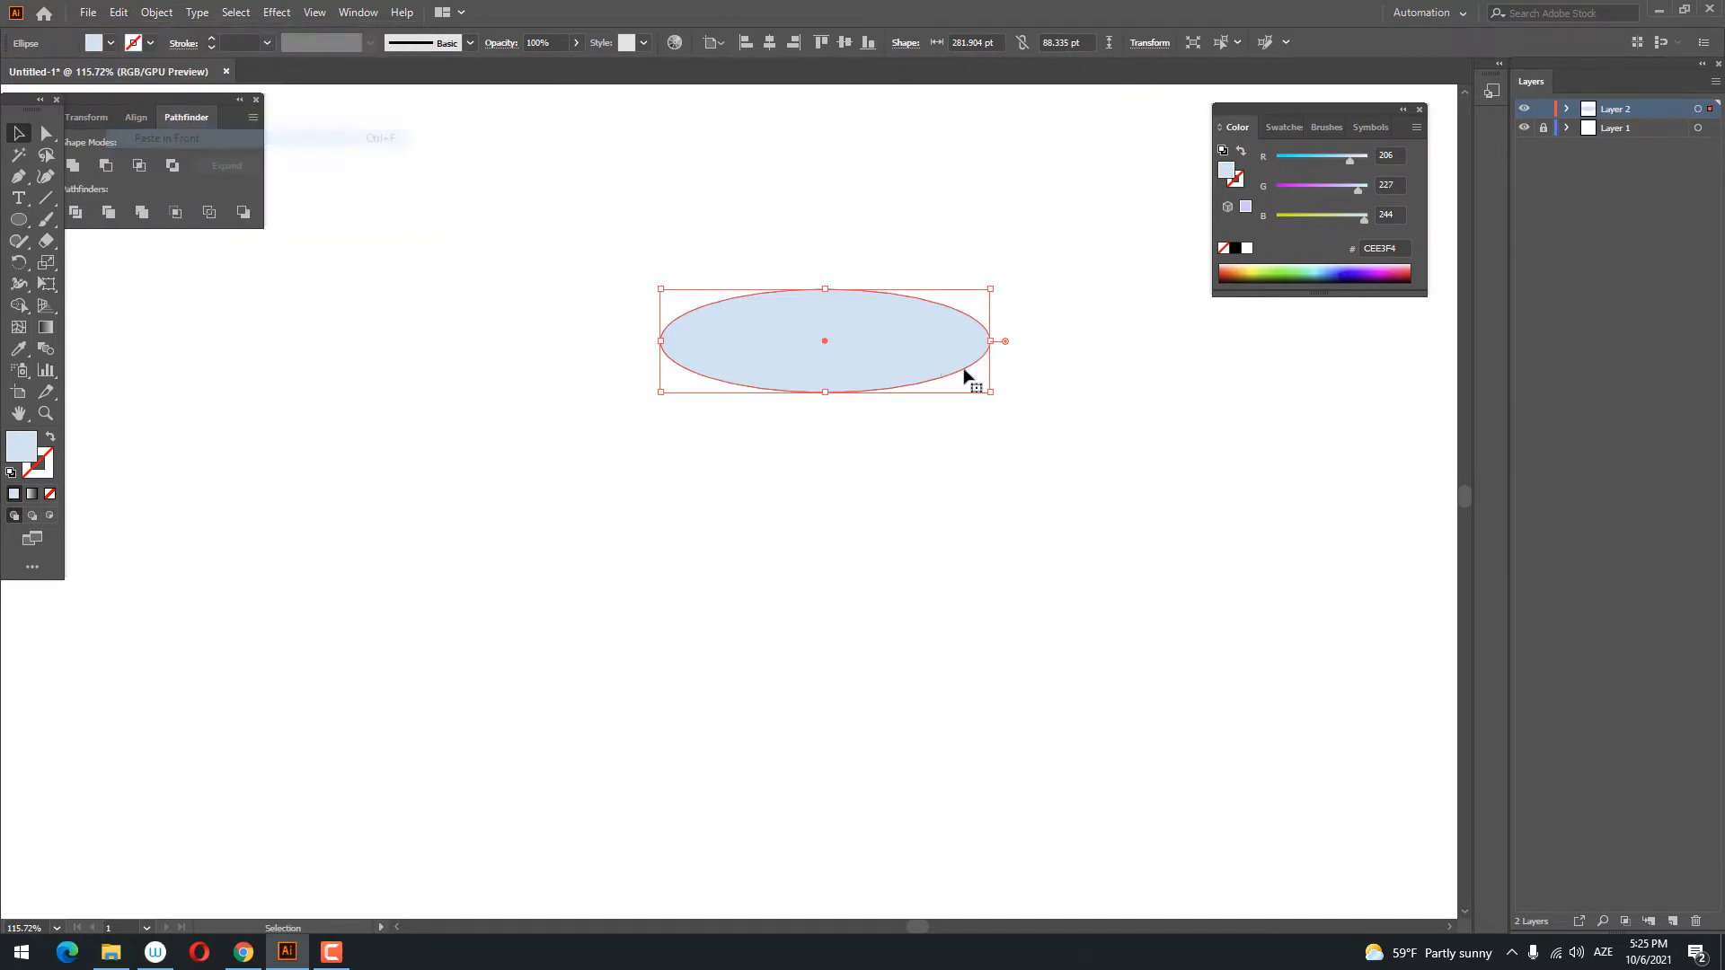
drag(964, 376, 935, 426)
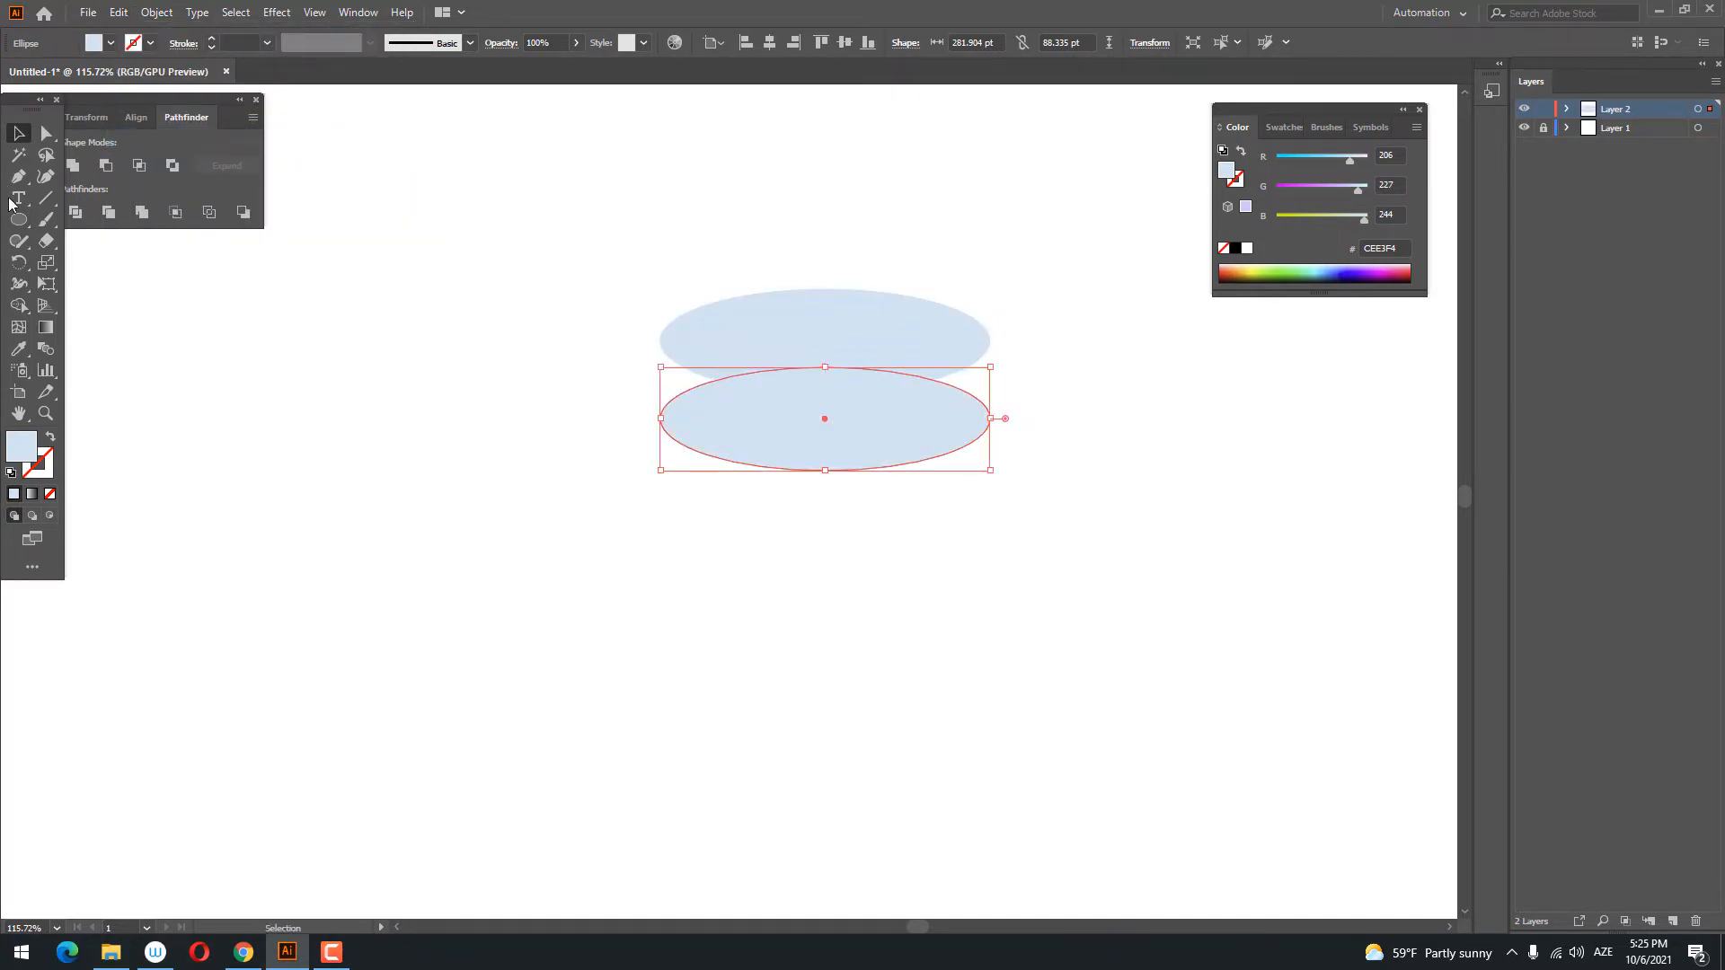
- Draw a rectangle as wide as the ellipses, spanning from the upper ellipse's midline to the lower ellipse's midline
drag(18, 218, 90, 222)
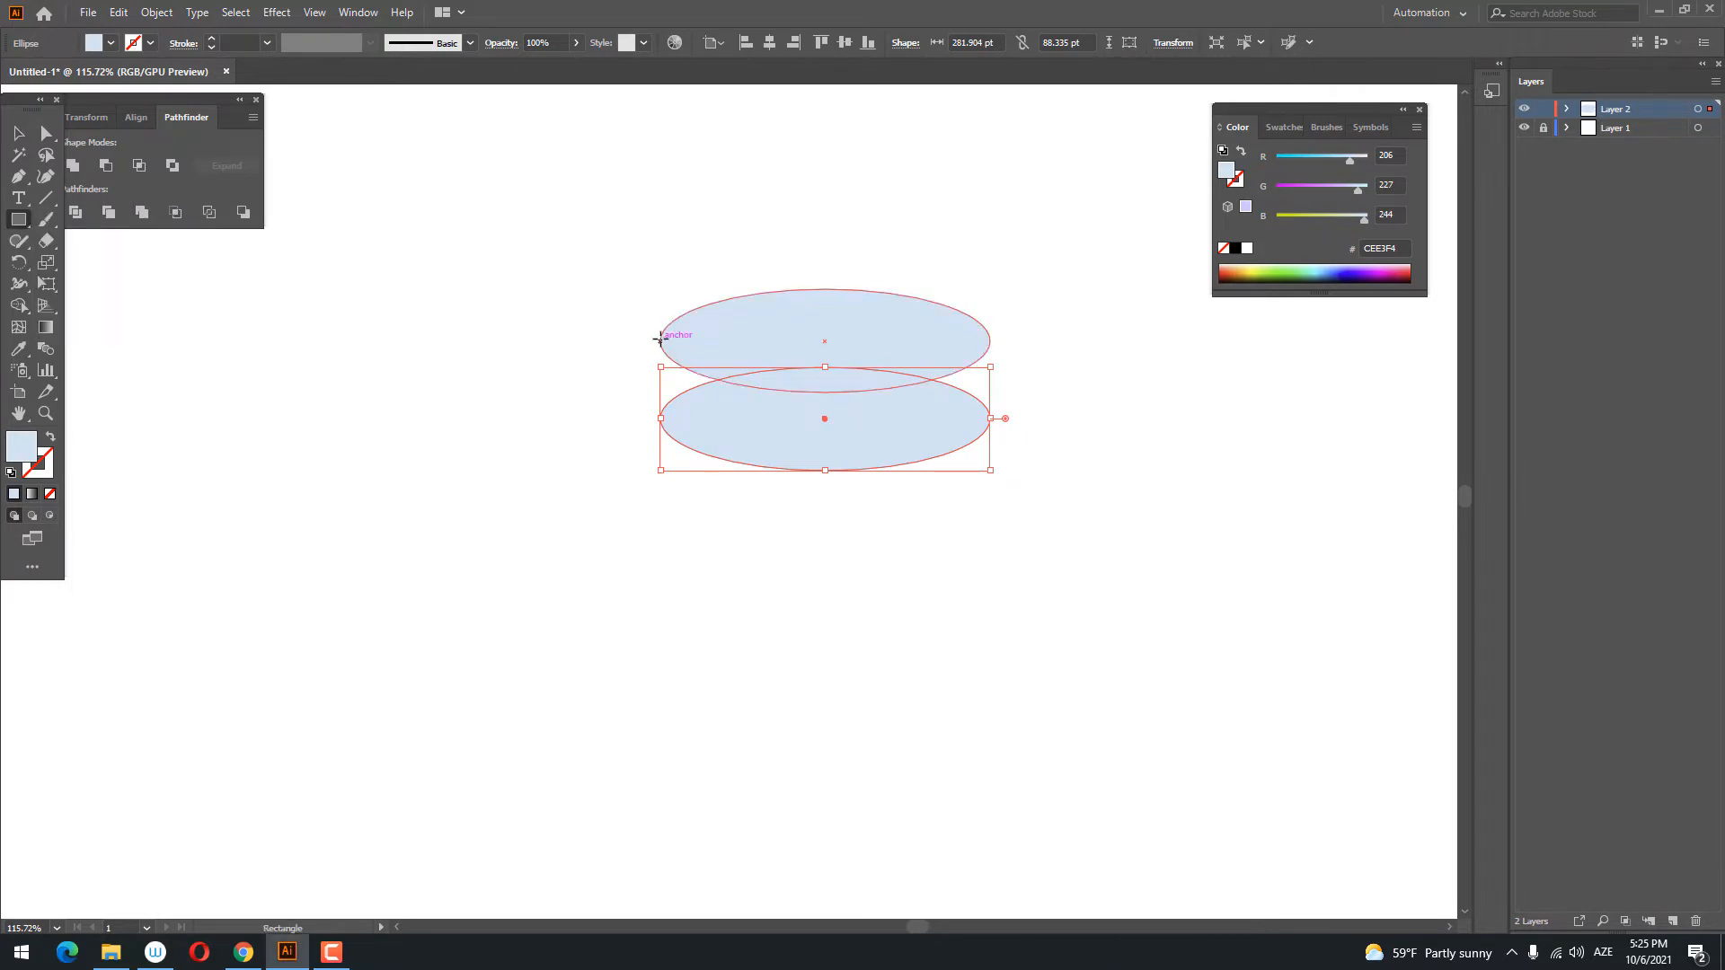
drag(661, 345, 990, 433)
key(ctrl+z)
click(18, 133)
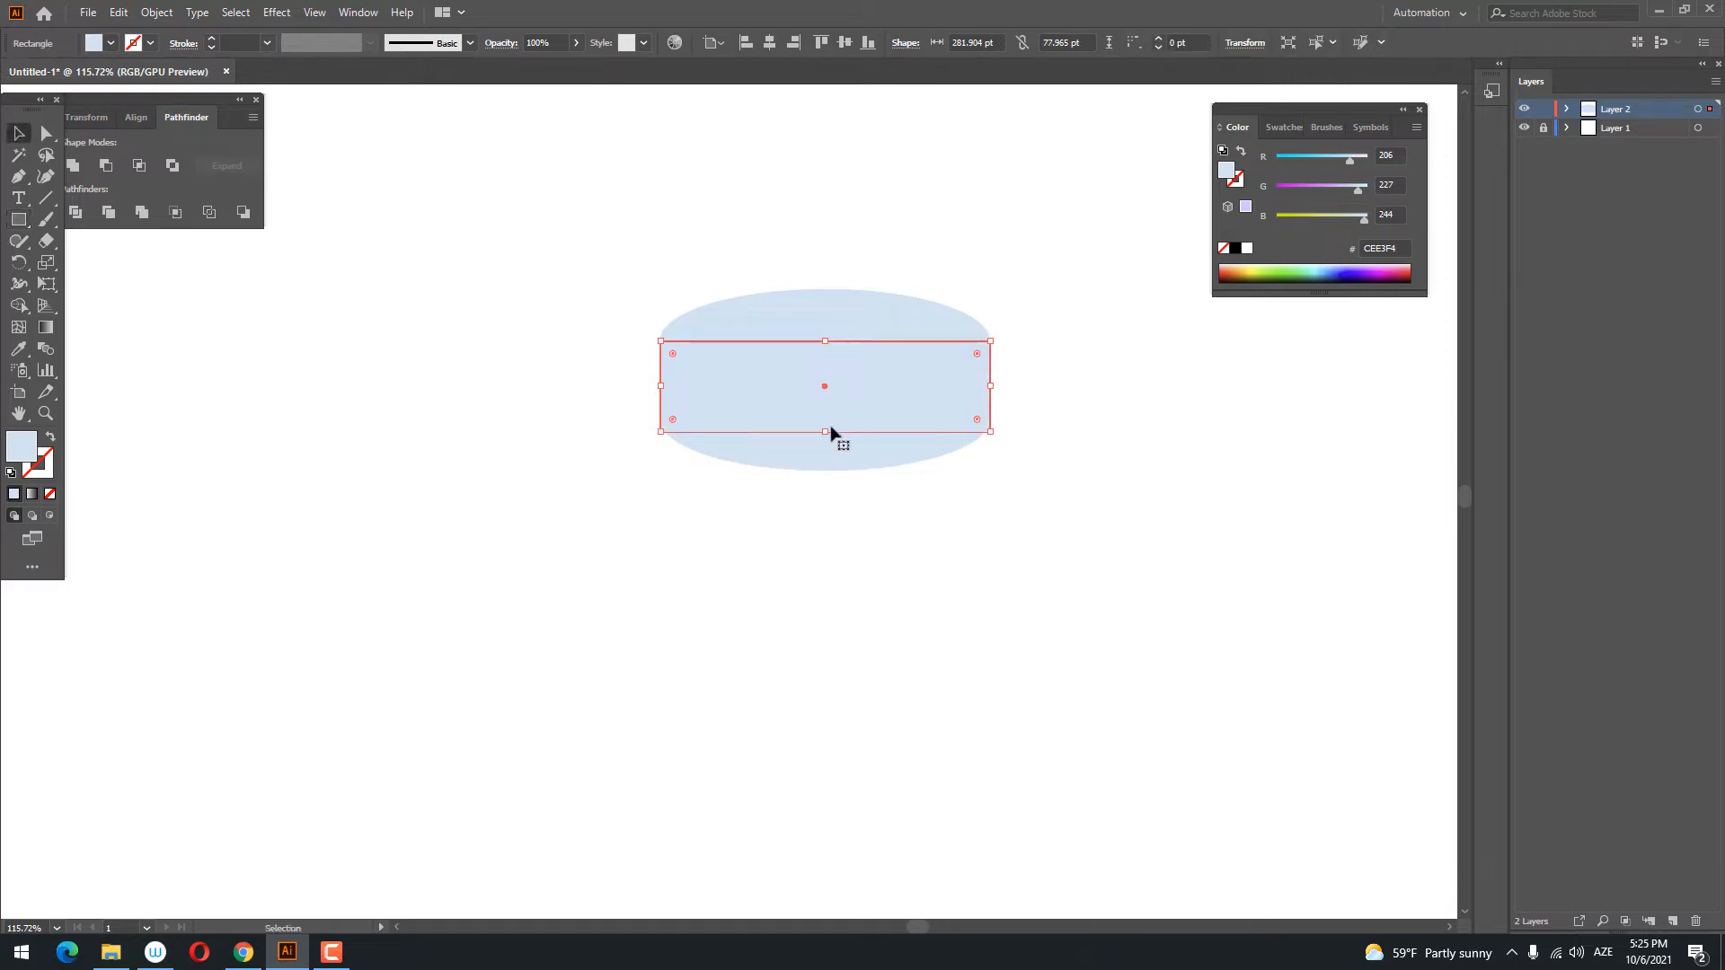
drag(824, 431, 906, 412)
- Bring the rectangle and lower ellipse to the front, and place the upper ellipse in front of both
click(1058, 508)
right_click(907, 413)
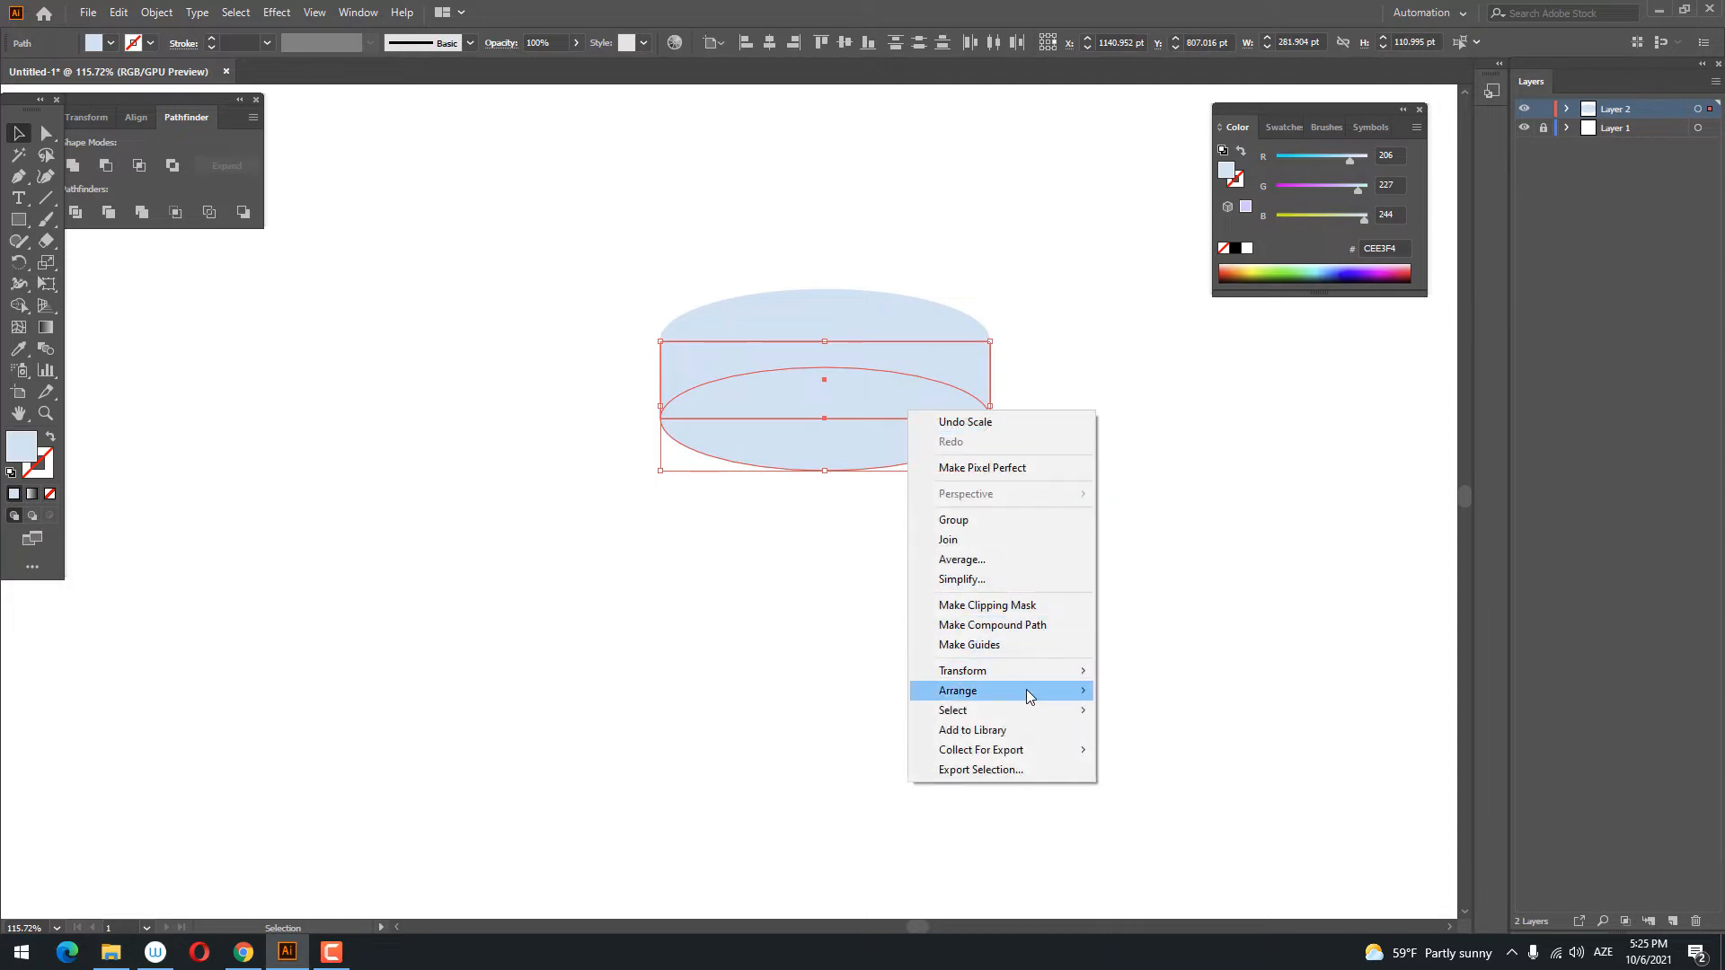
mouse_move(1033, 690)
click(1157, 694)
right_click(880, 319)
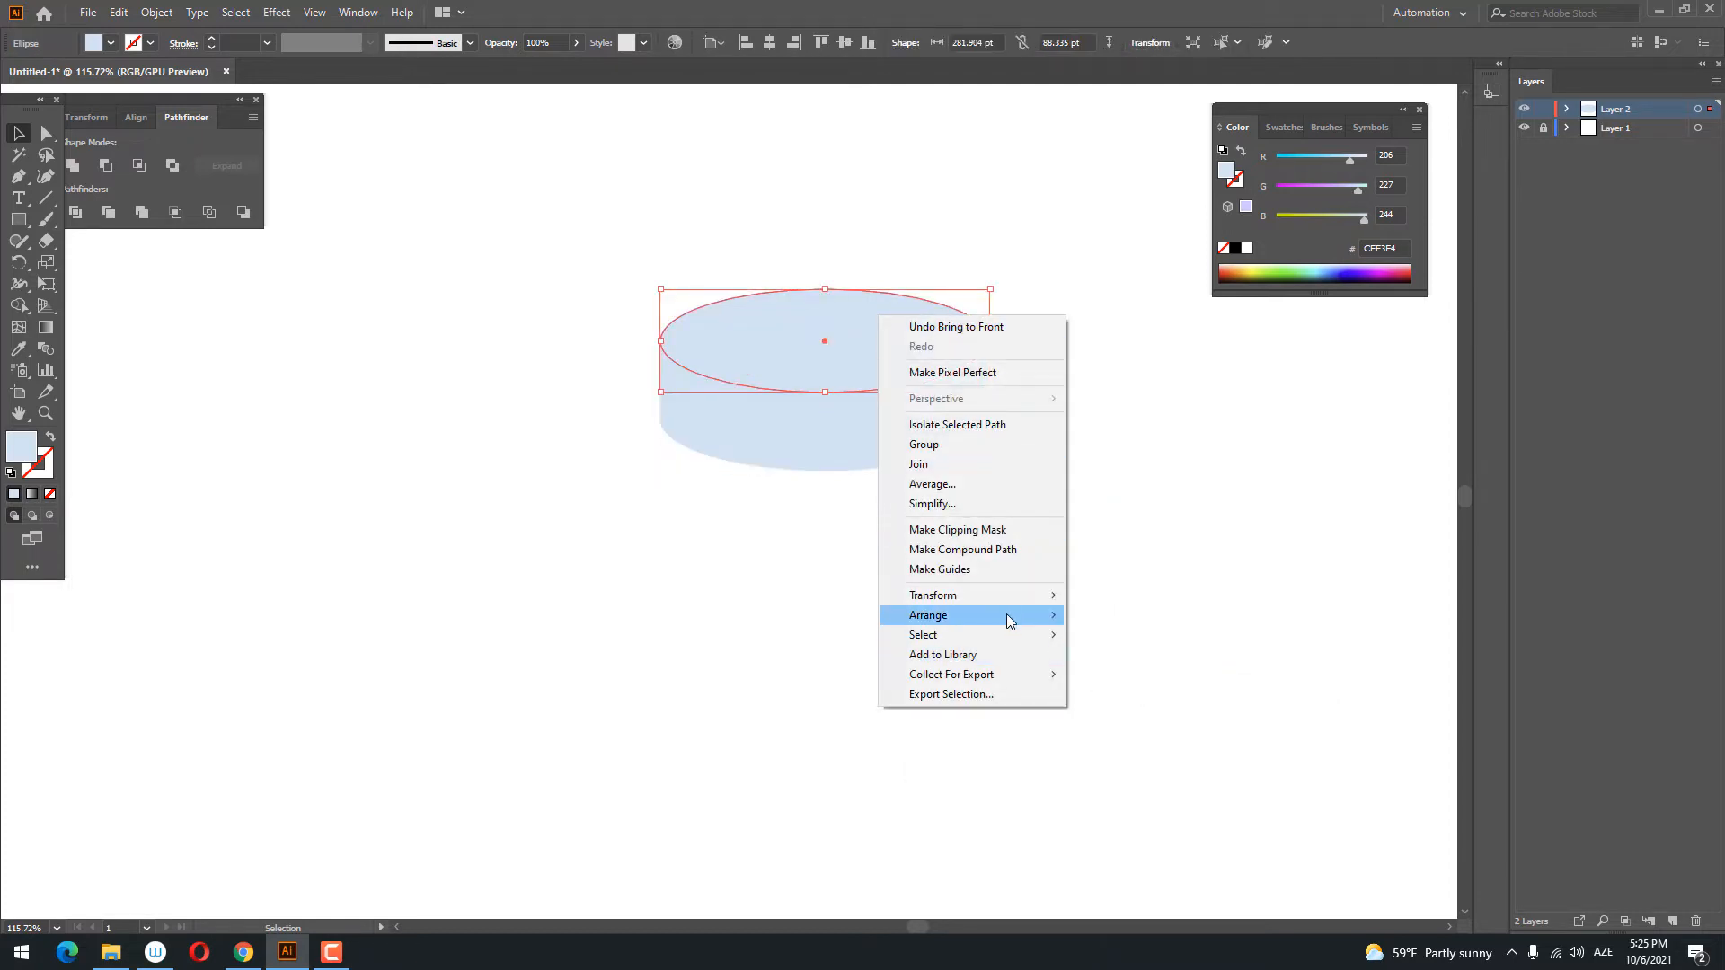
mouse_move(1006, 615)
click(1151, 615)
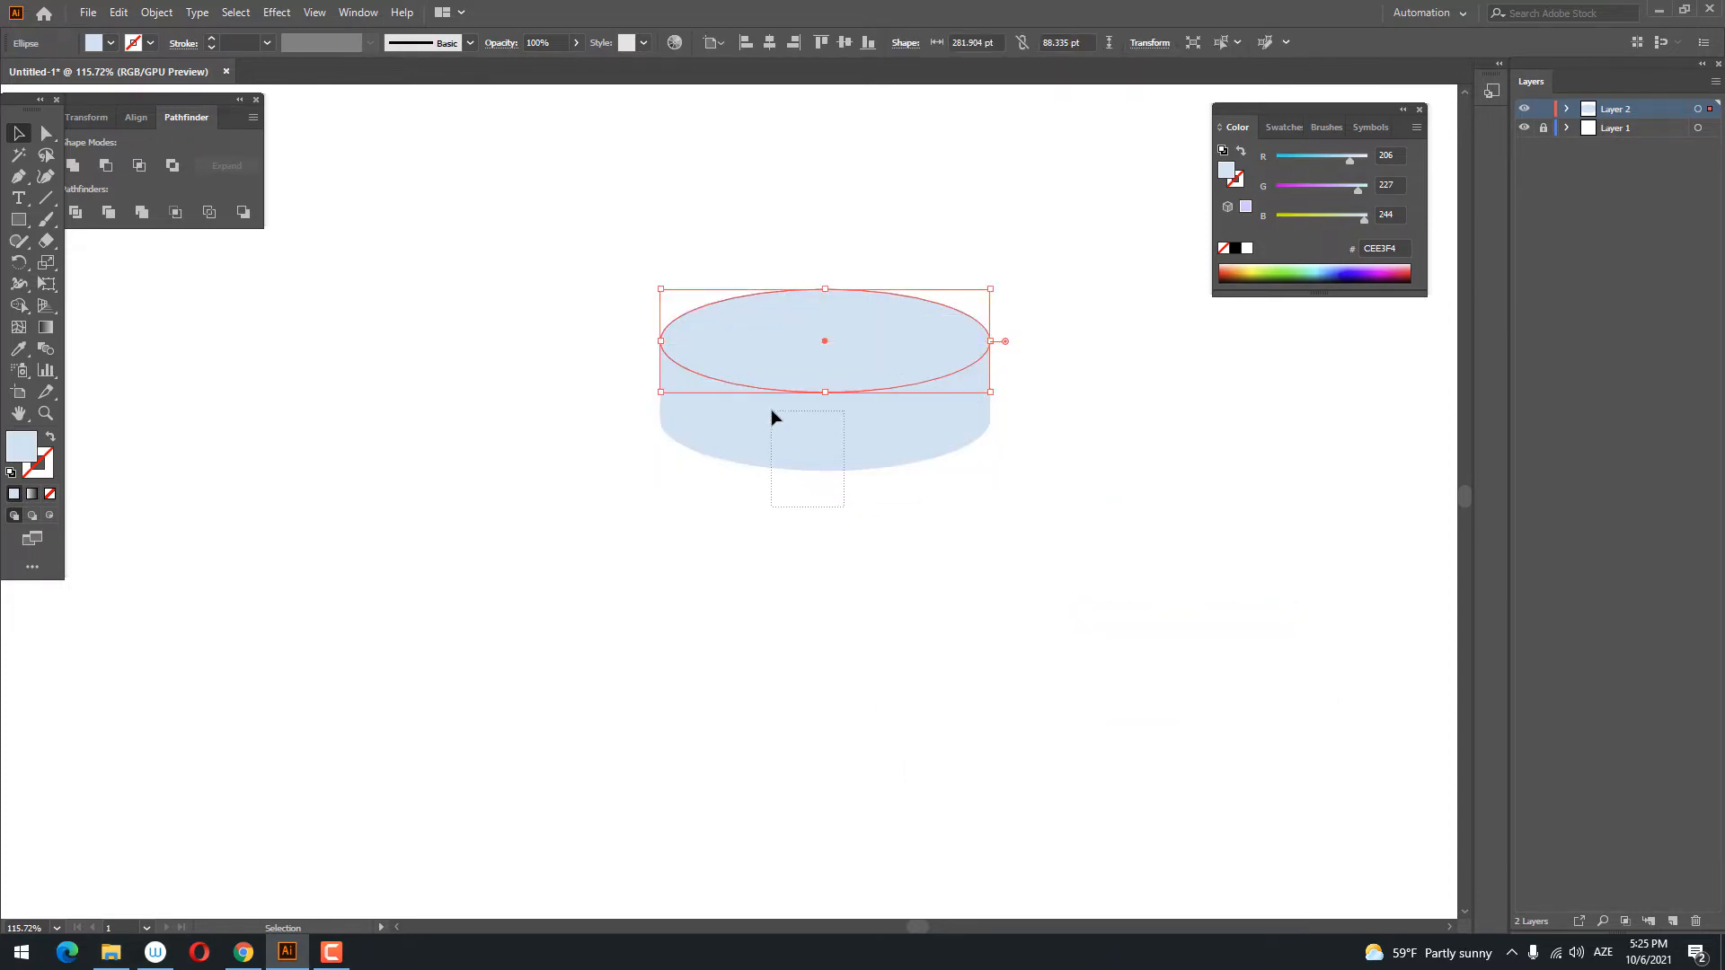
- Unite the rectangle with the lower ellipse and fill the merged cap side with the darker blue A0C1D8
drag(772, 416, 773, 415)
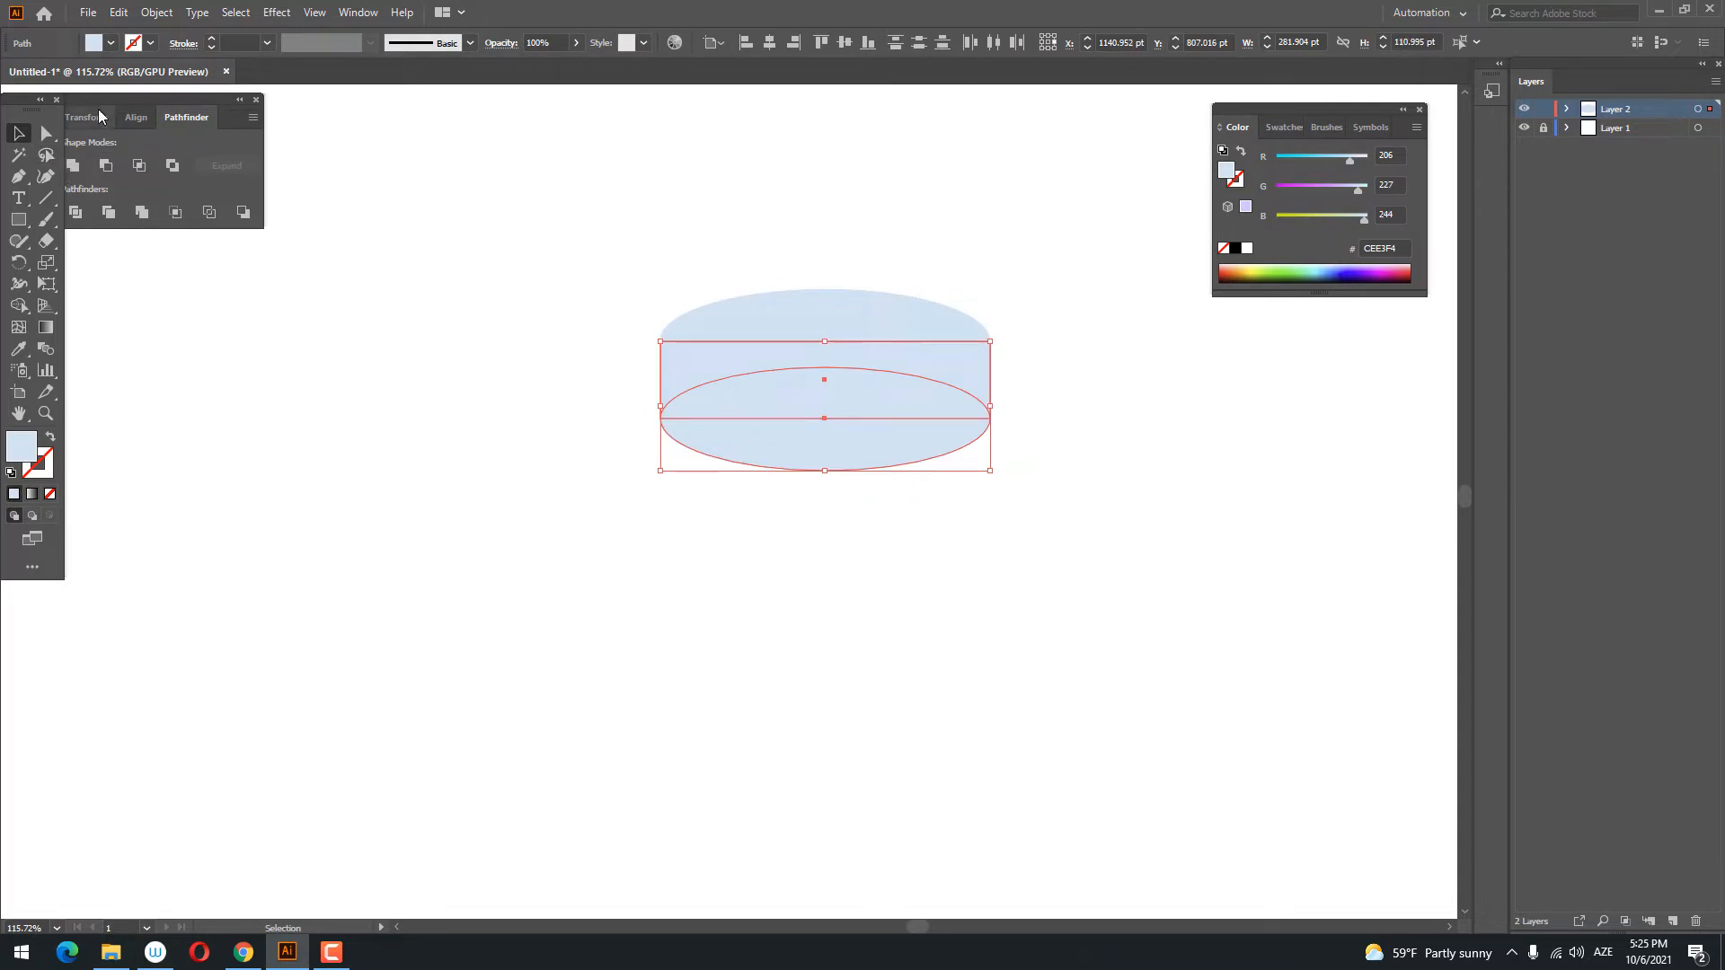
click(79, 168)
double_click(26, 448)
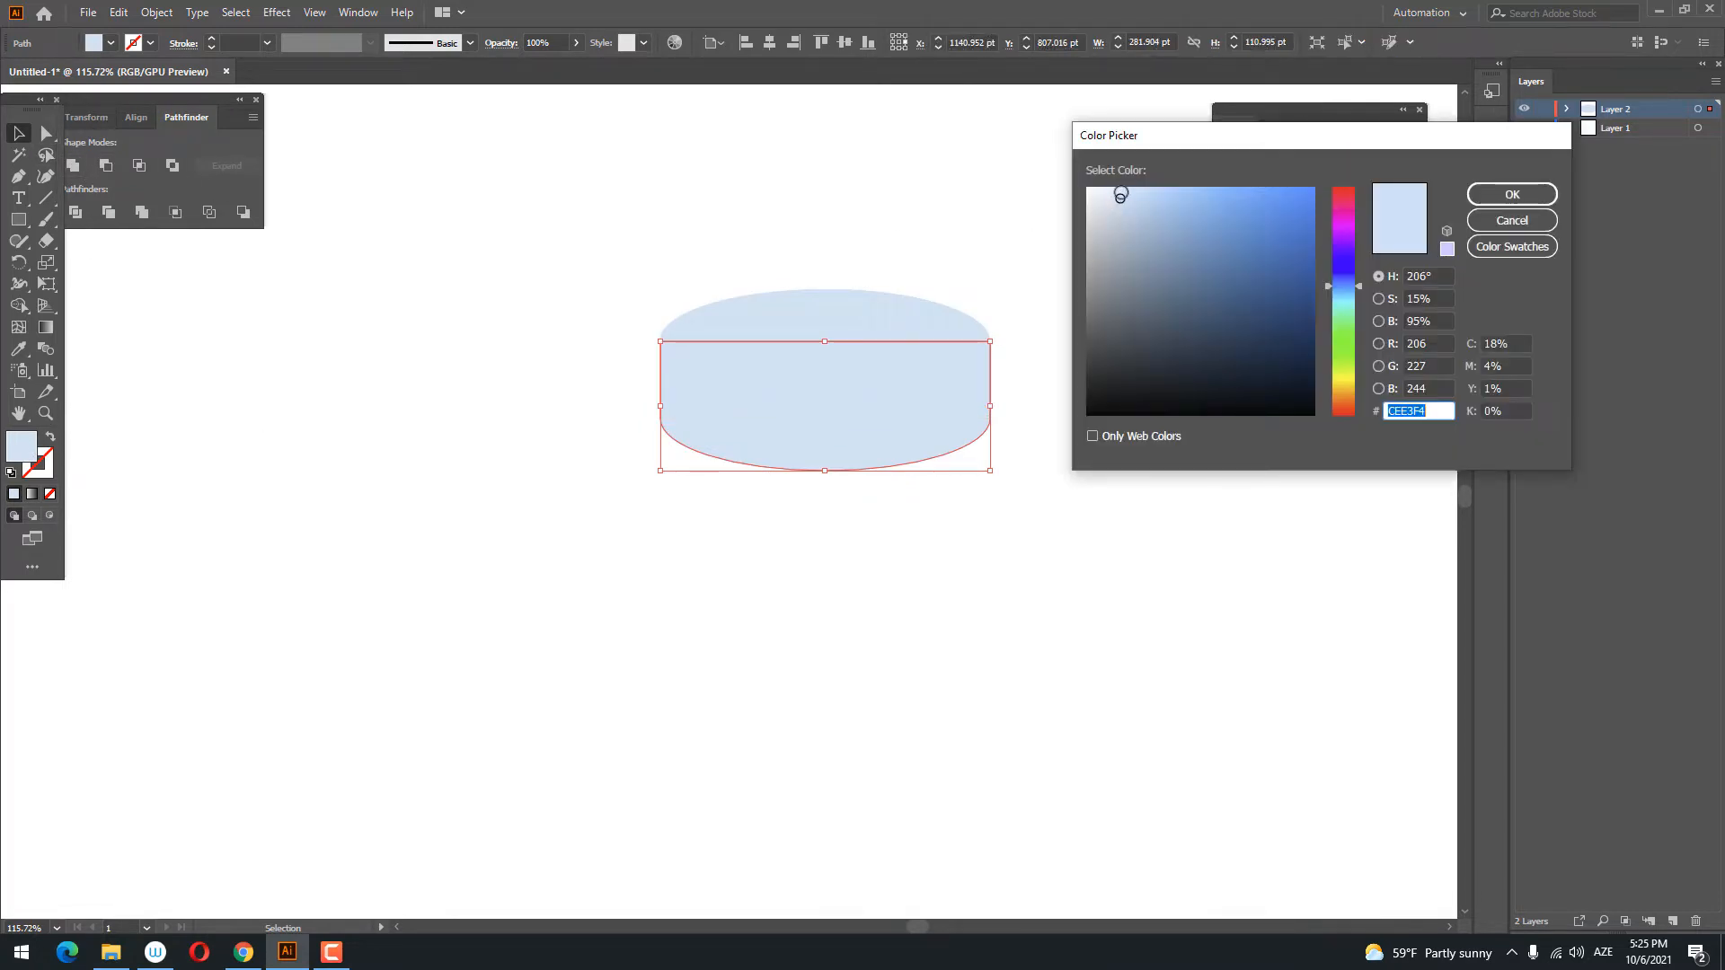
click(1144, 217)
click(1527, 196)
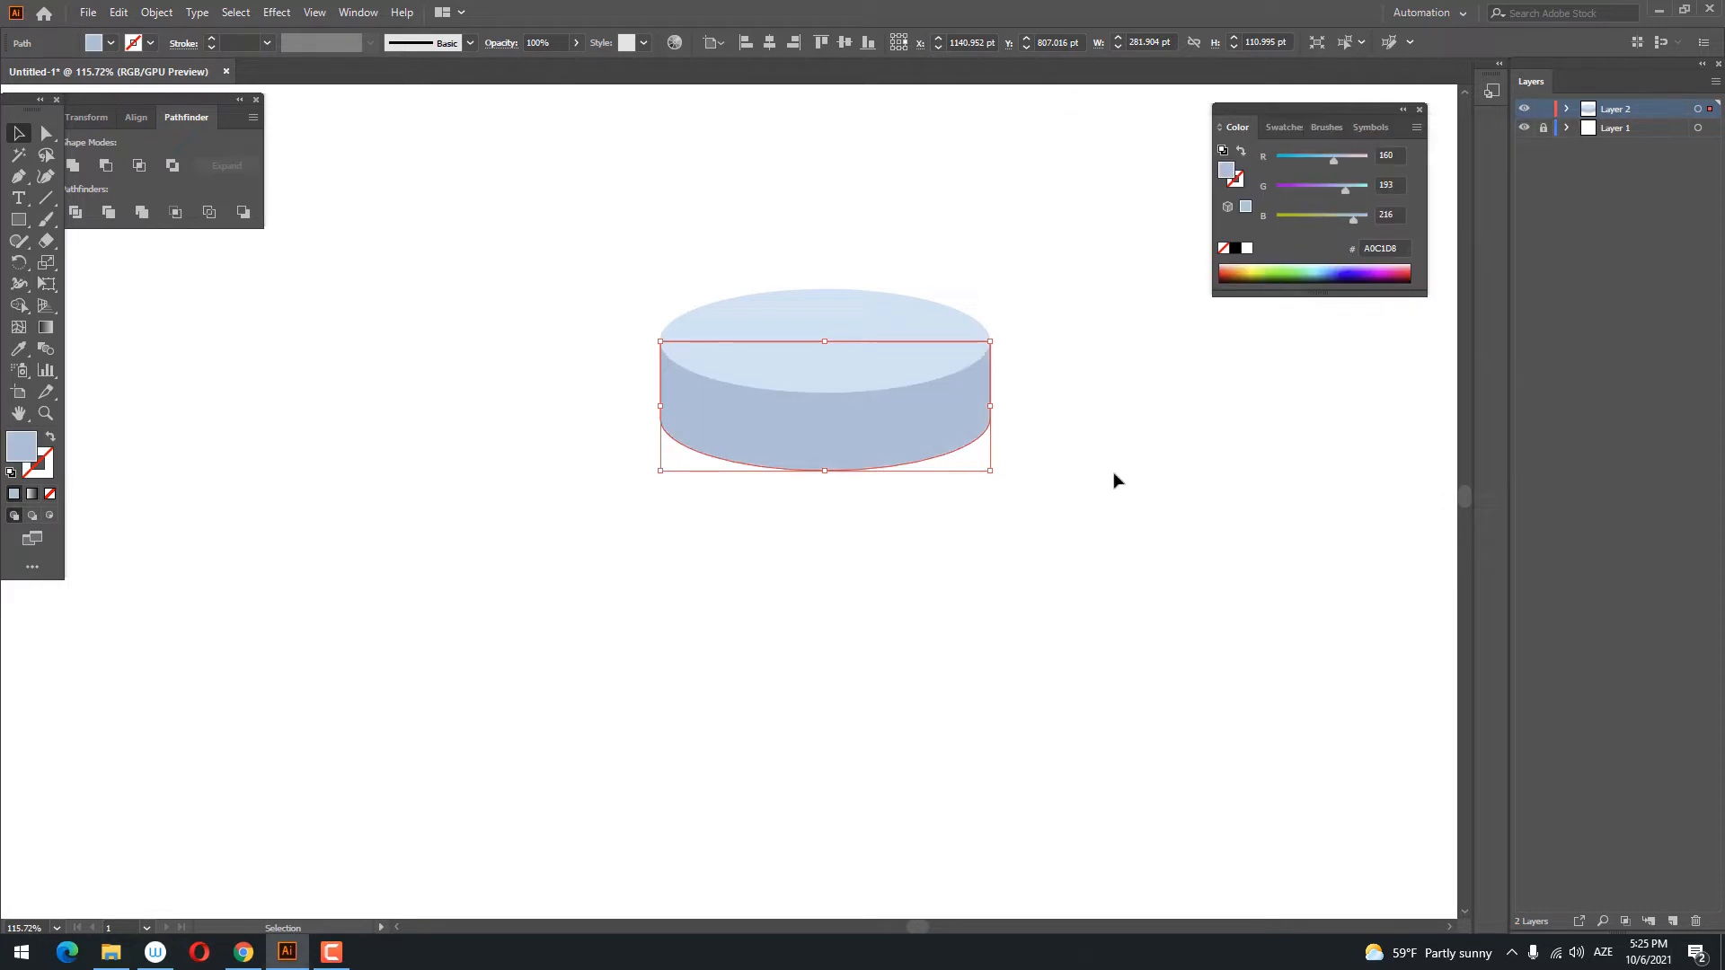
click(1114, 477)
- Draw a neck rectangle about 205 by 379 pt below the cap and give it the cap top's light-blue fill
drag(1141, 386, 835, 350)
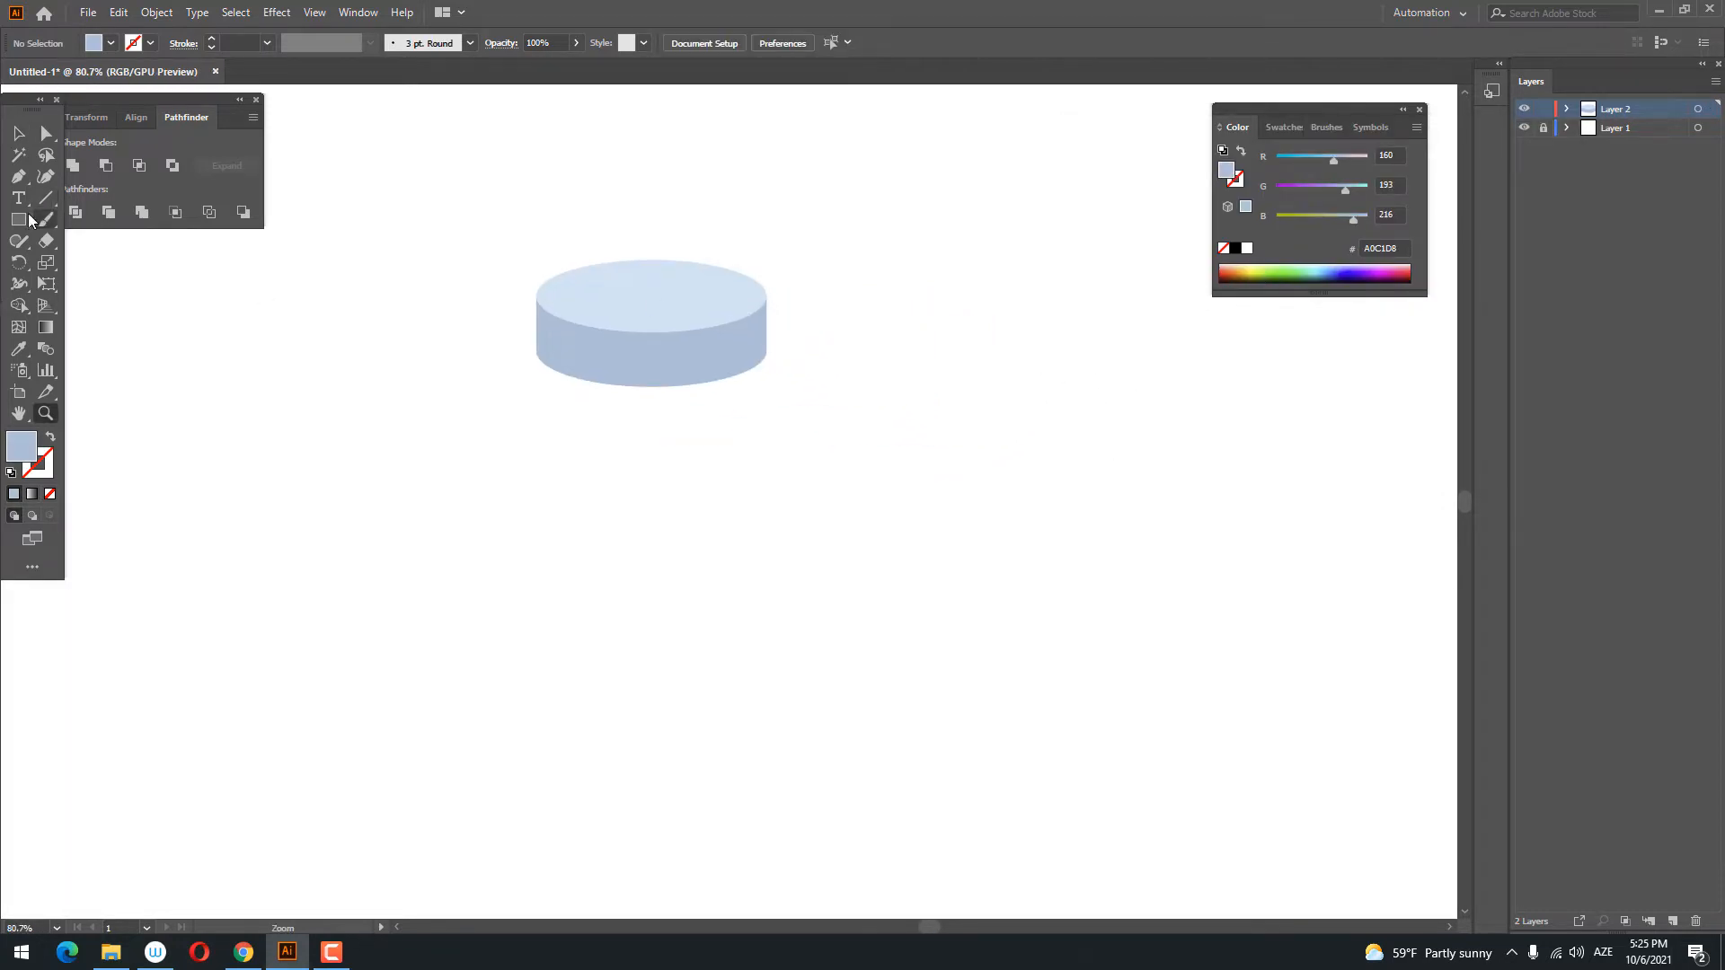
drag(568, 345, 737, 654)
click(17, 134)
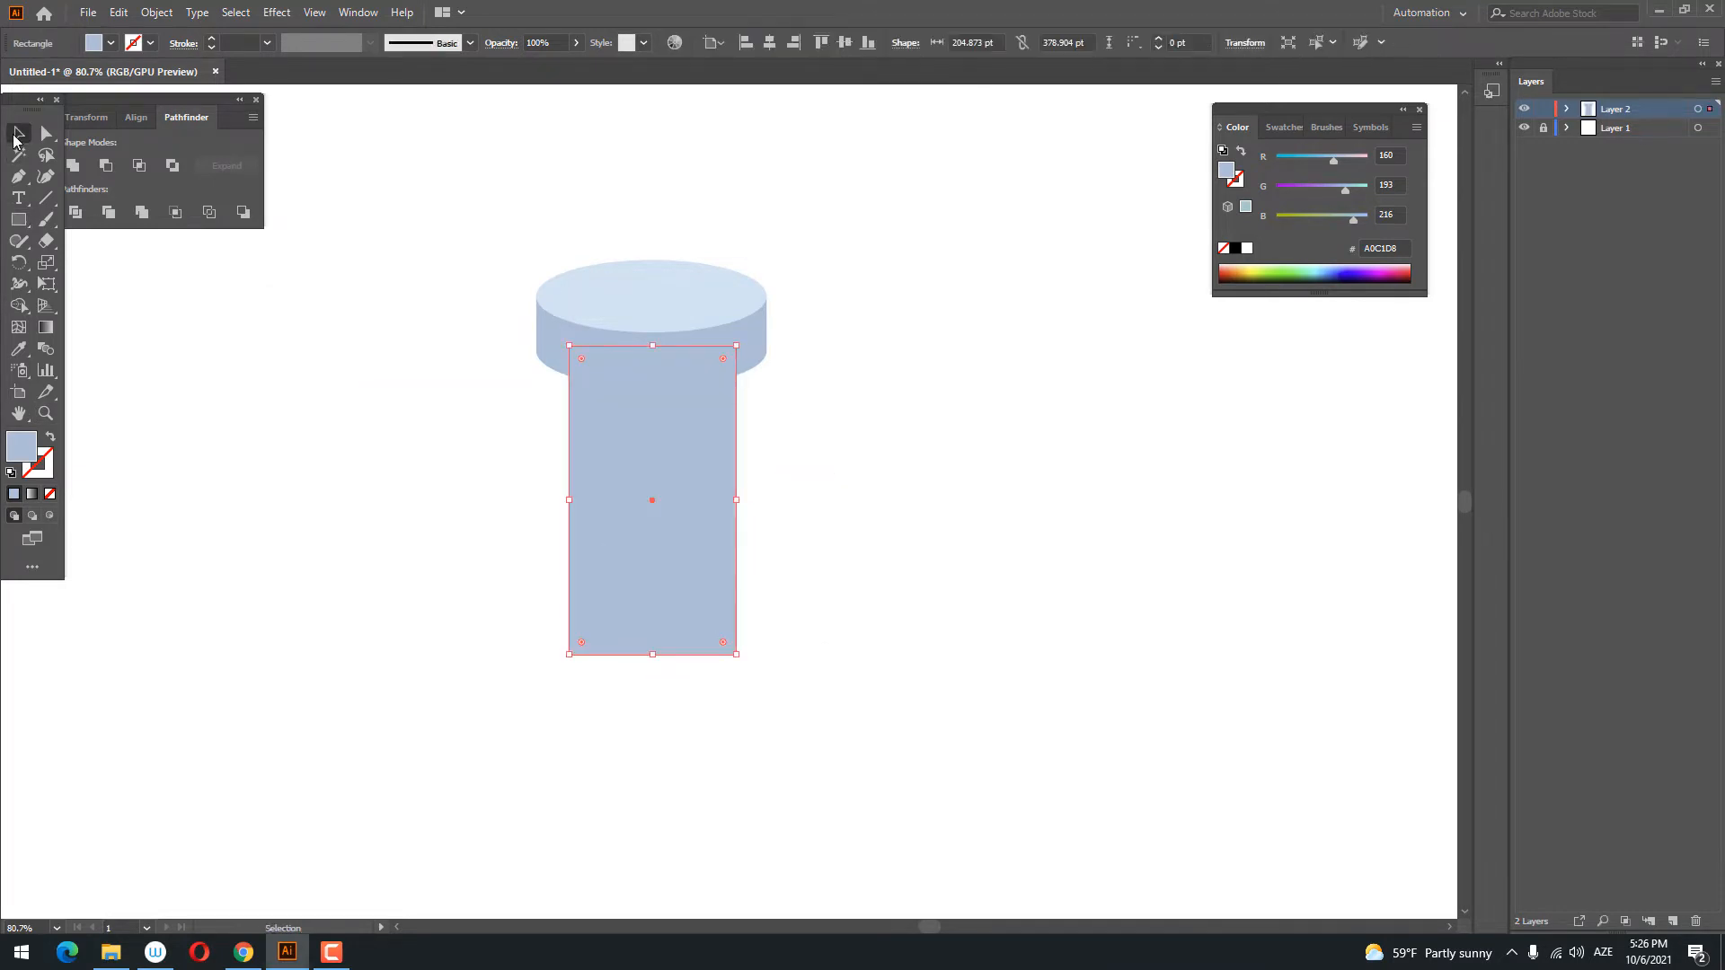
click(20, 352)
click(753, 274)
key(v)
- Send the neck rectangle to the back, behind the cap
right_click(627, 415)
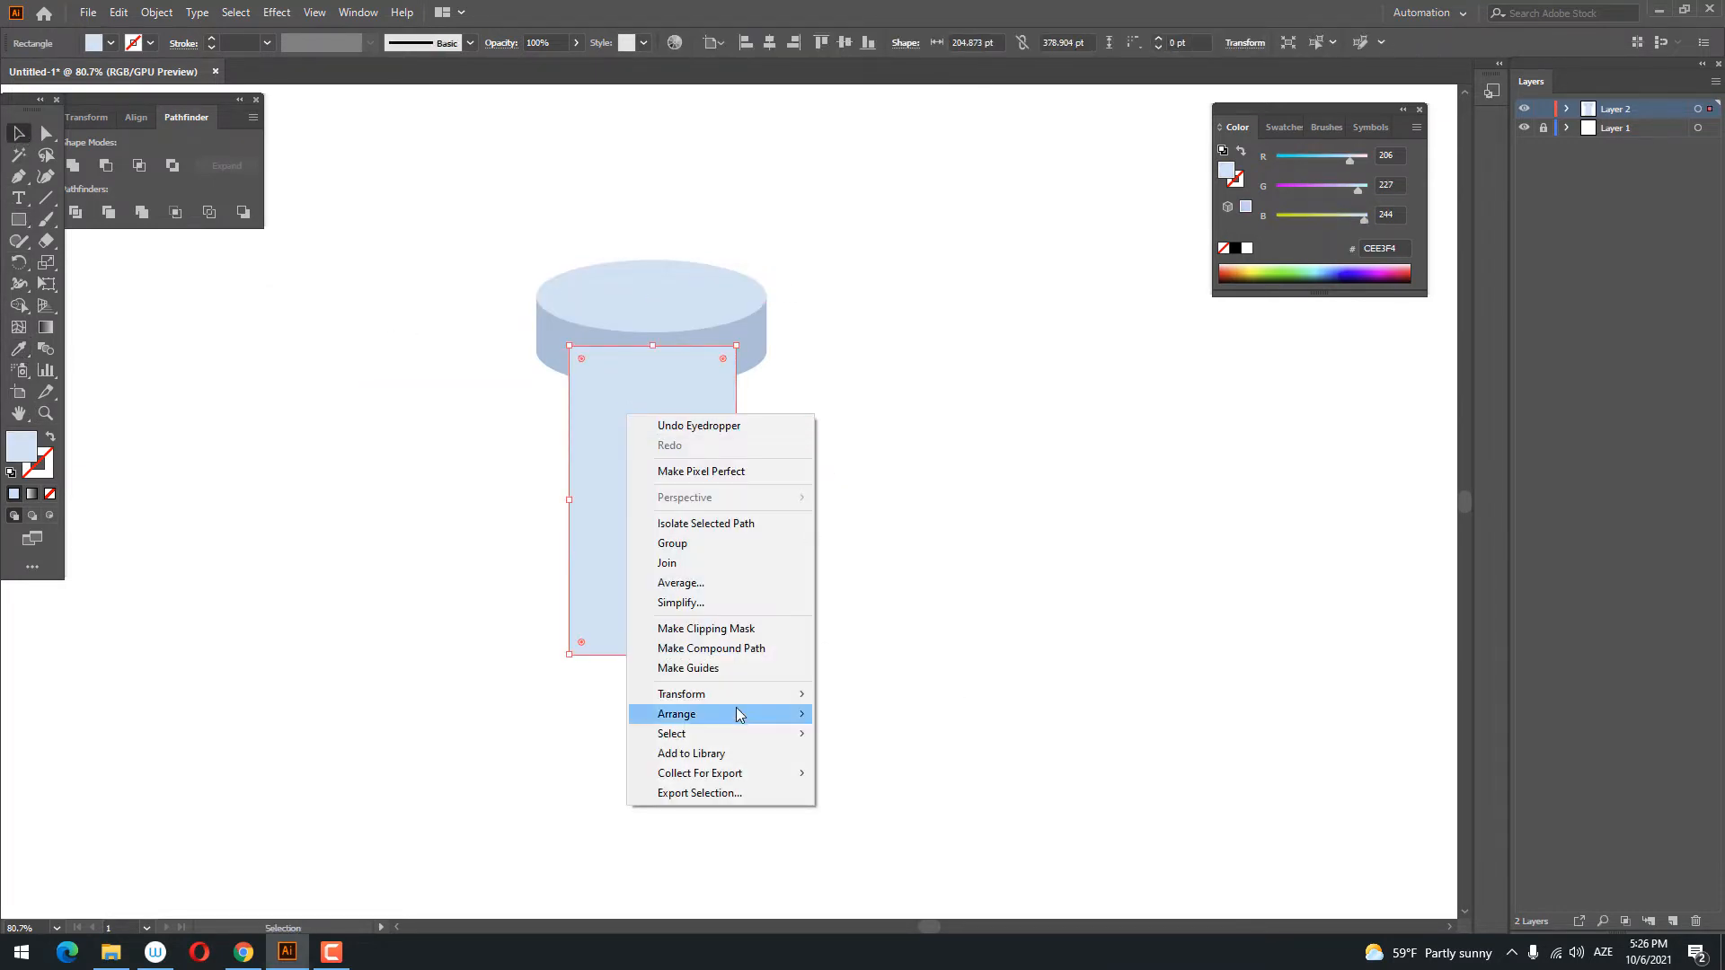
mouse_move(737, 715)
click(934, 778)
click(901, 628)
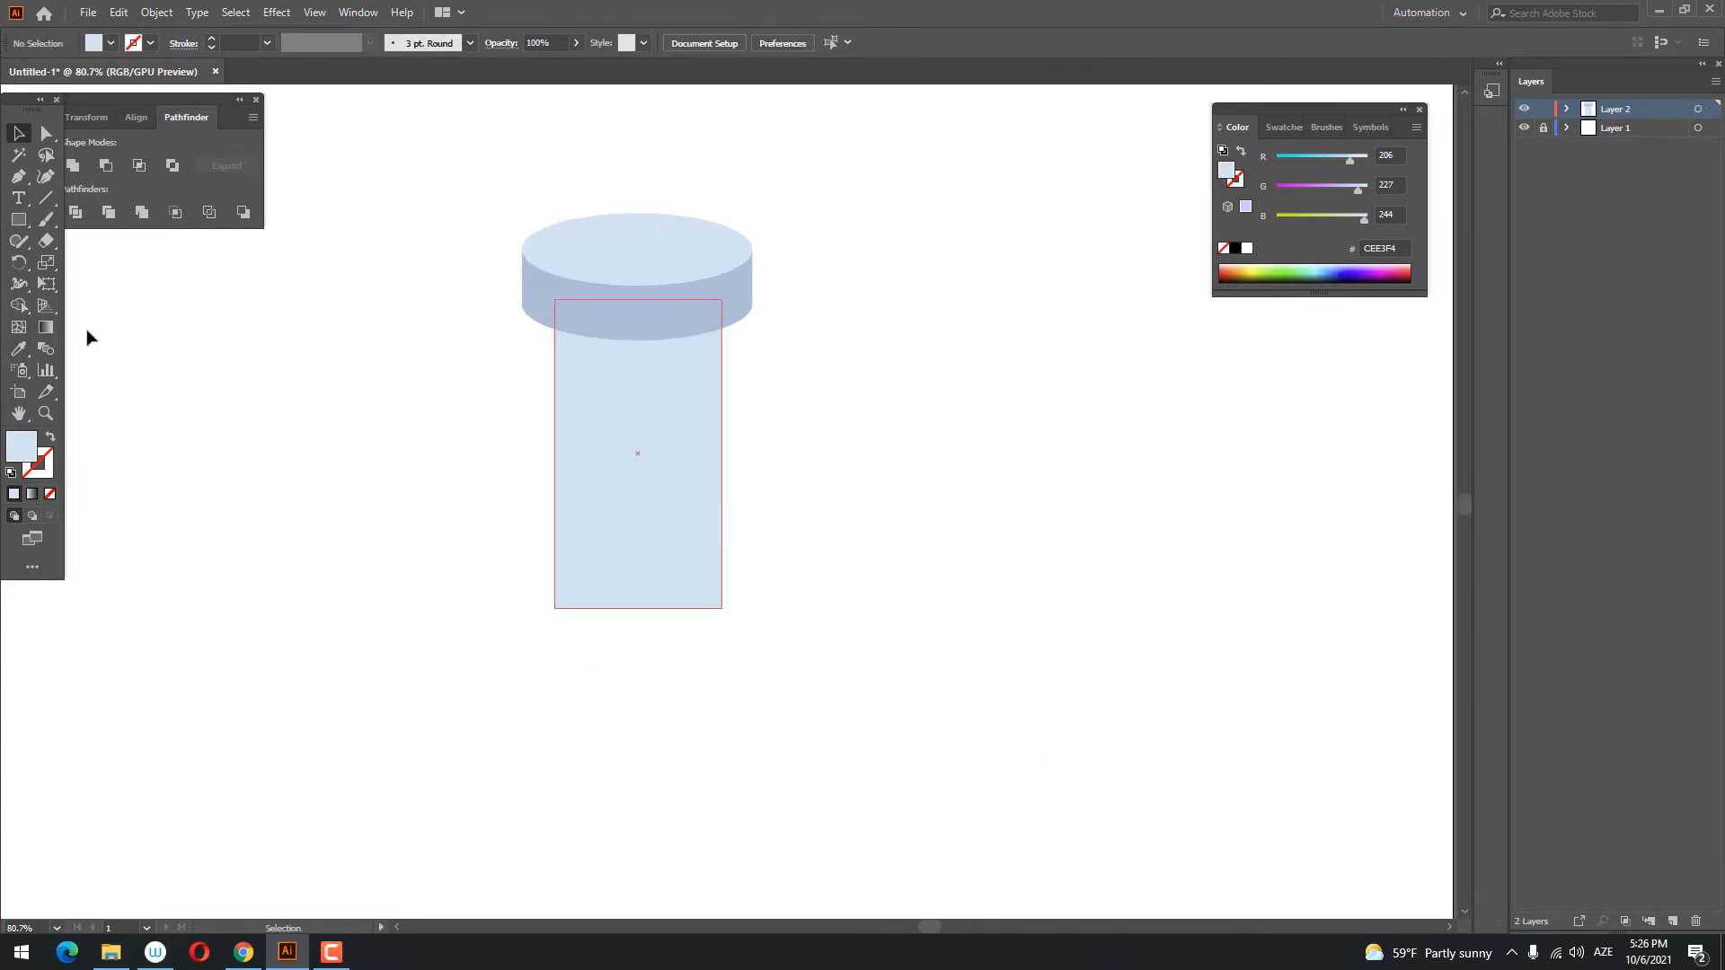
- Draw a light-blue circle about 503 pt across over the lower part of the neck as the bottle's body
click(20, 221)
click(73, 262)
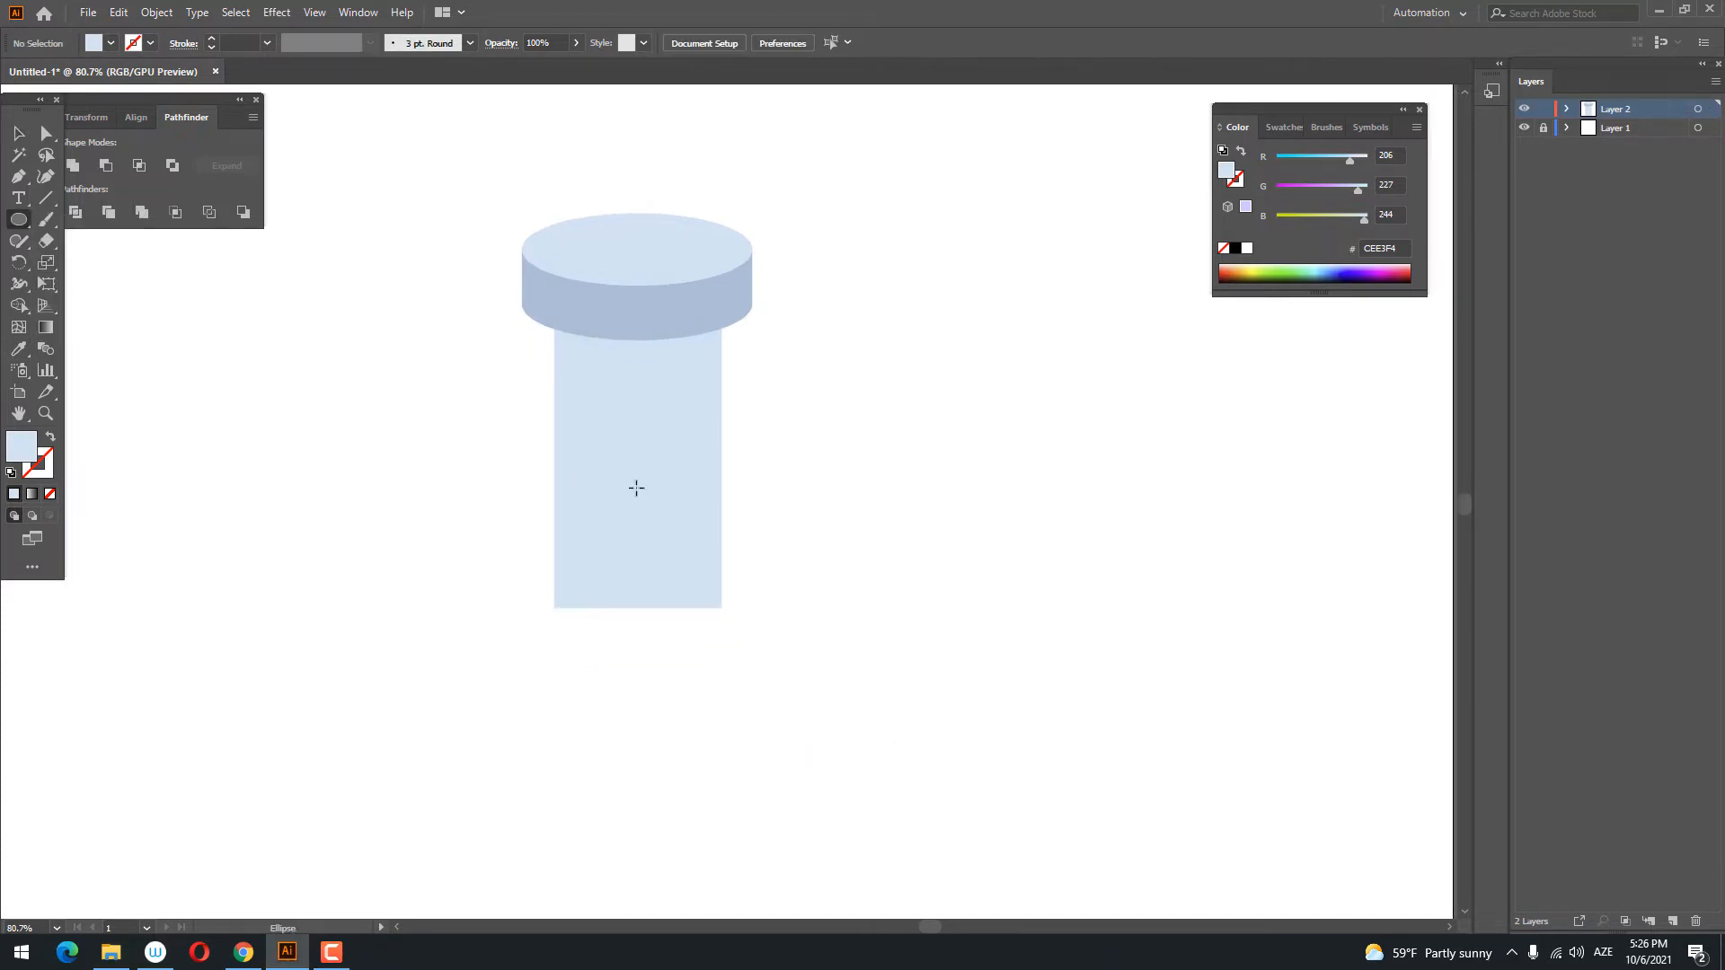
drag(662, 577, 828, 570)
click(19, 133)
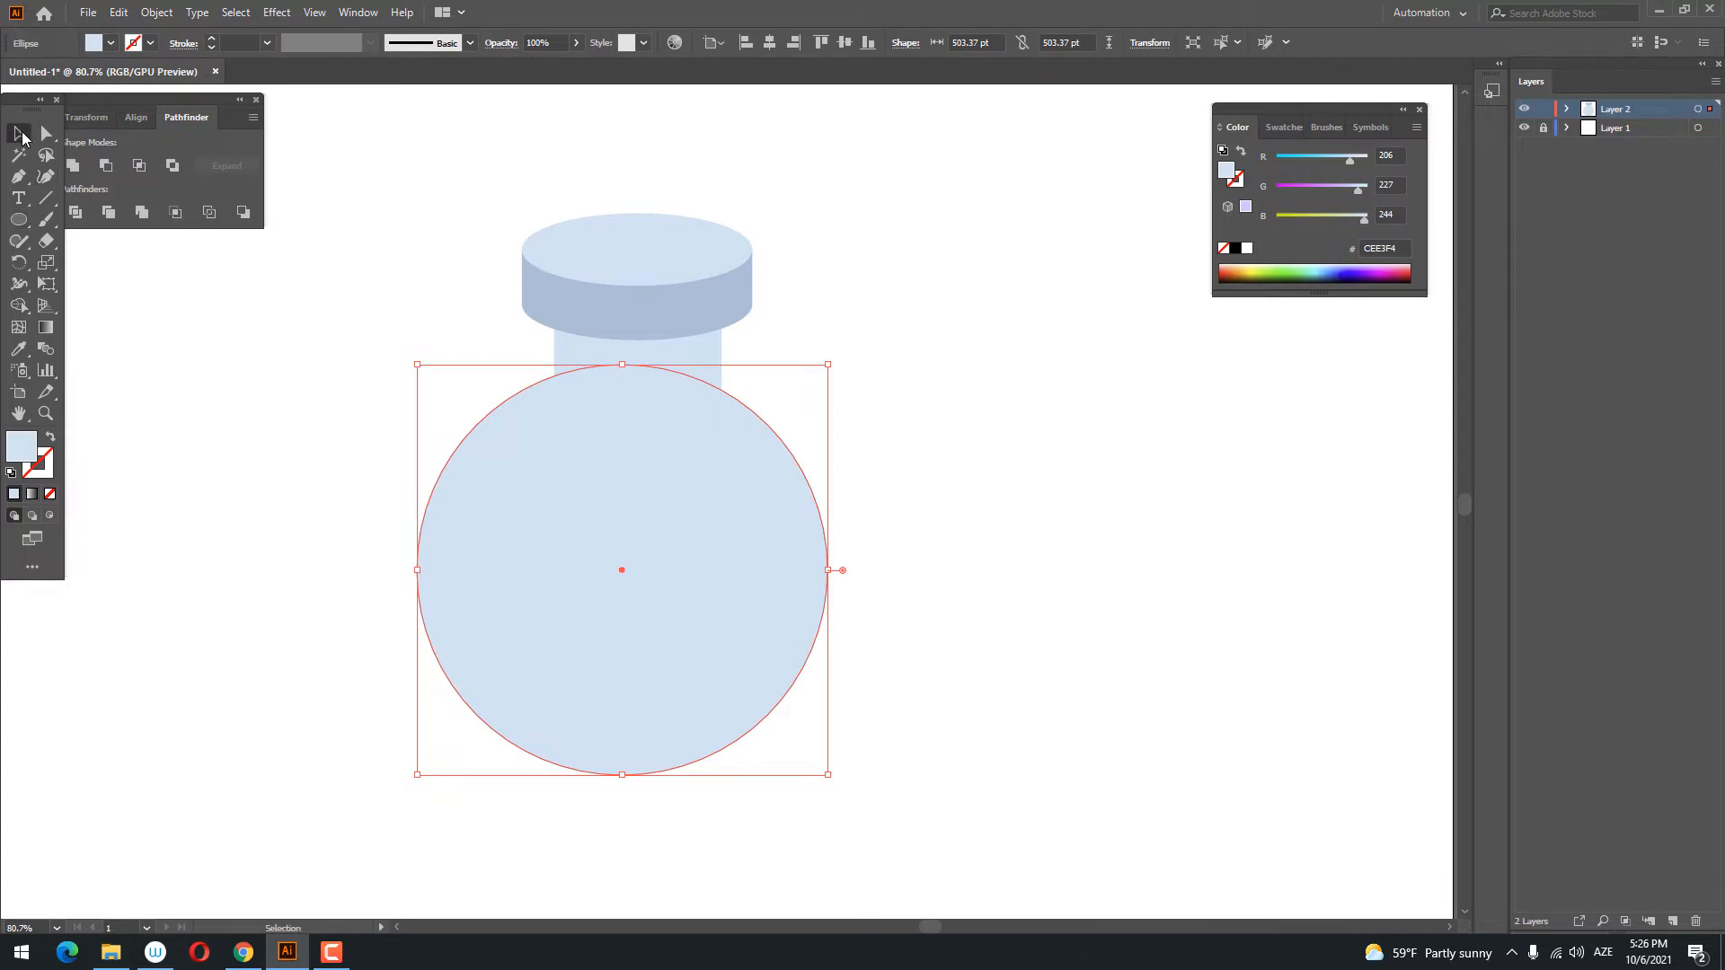
- Align the cap, neck and circle on their horizontal centres
drag(538, 244, 923, 528)
key(ctrl+z)
drag(319, 156, 876, 535)
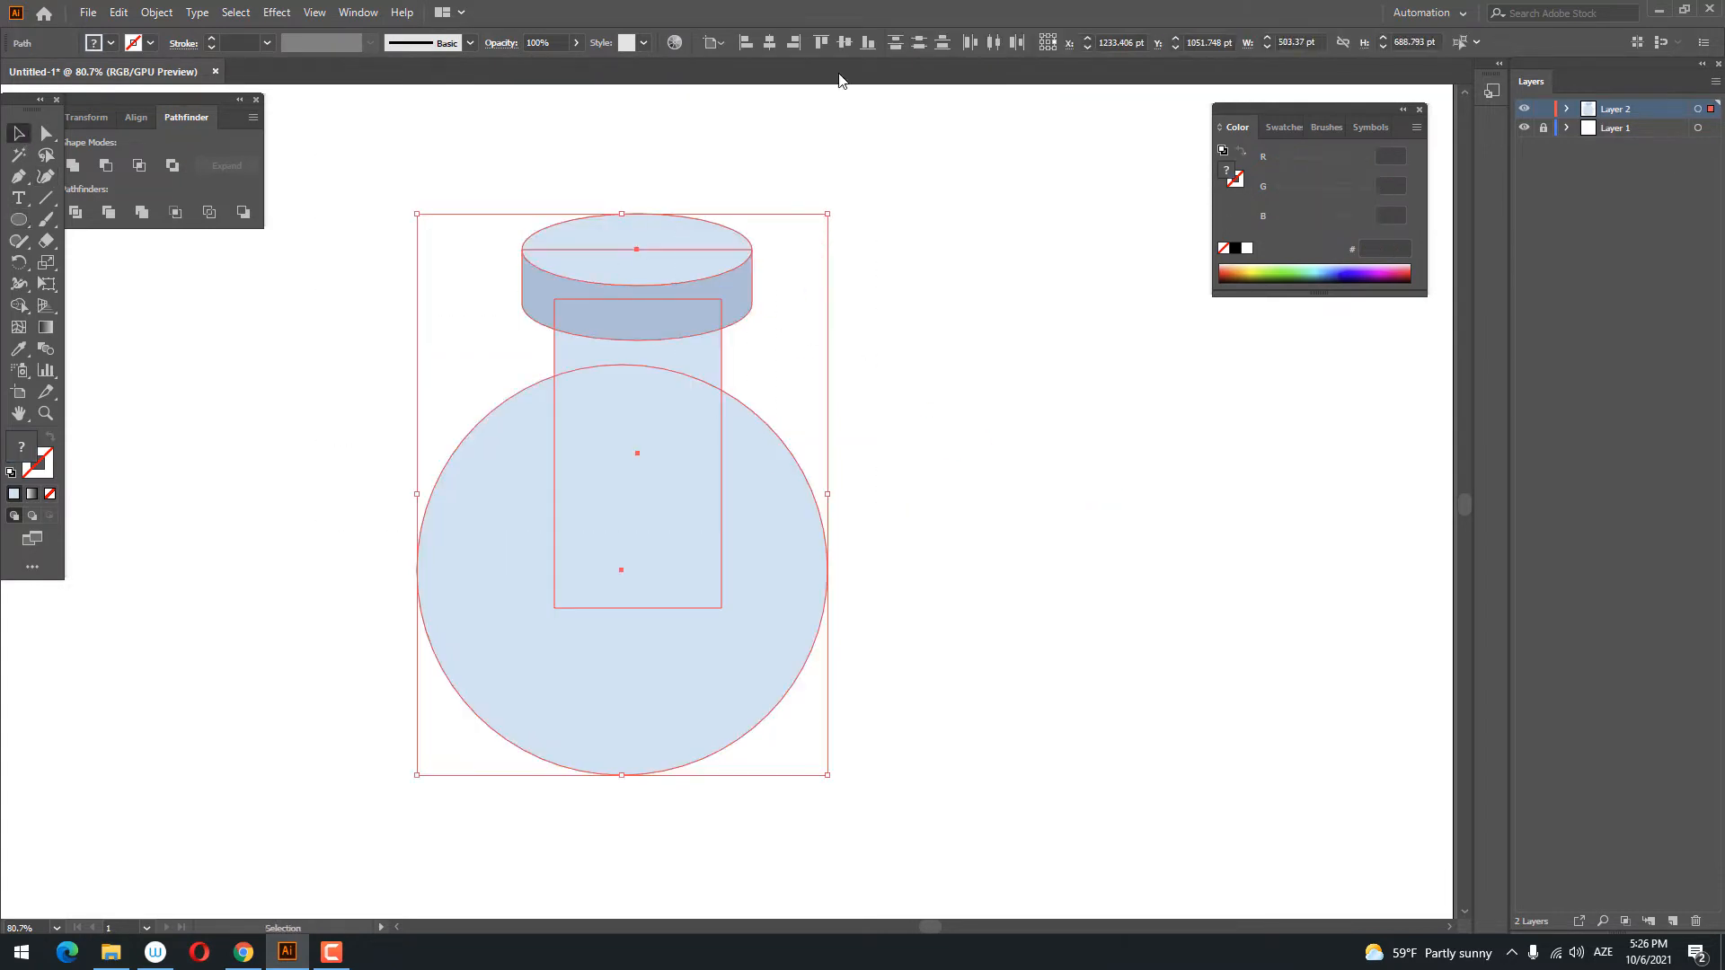
click(769, 42)
click(918, 350)
- Move the circle straight down to expose more of the neck
key(z)
drag(918, 350, 112, 293)
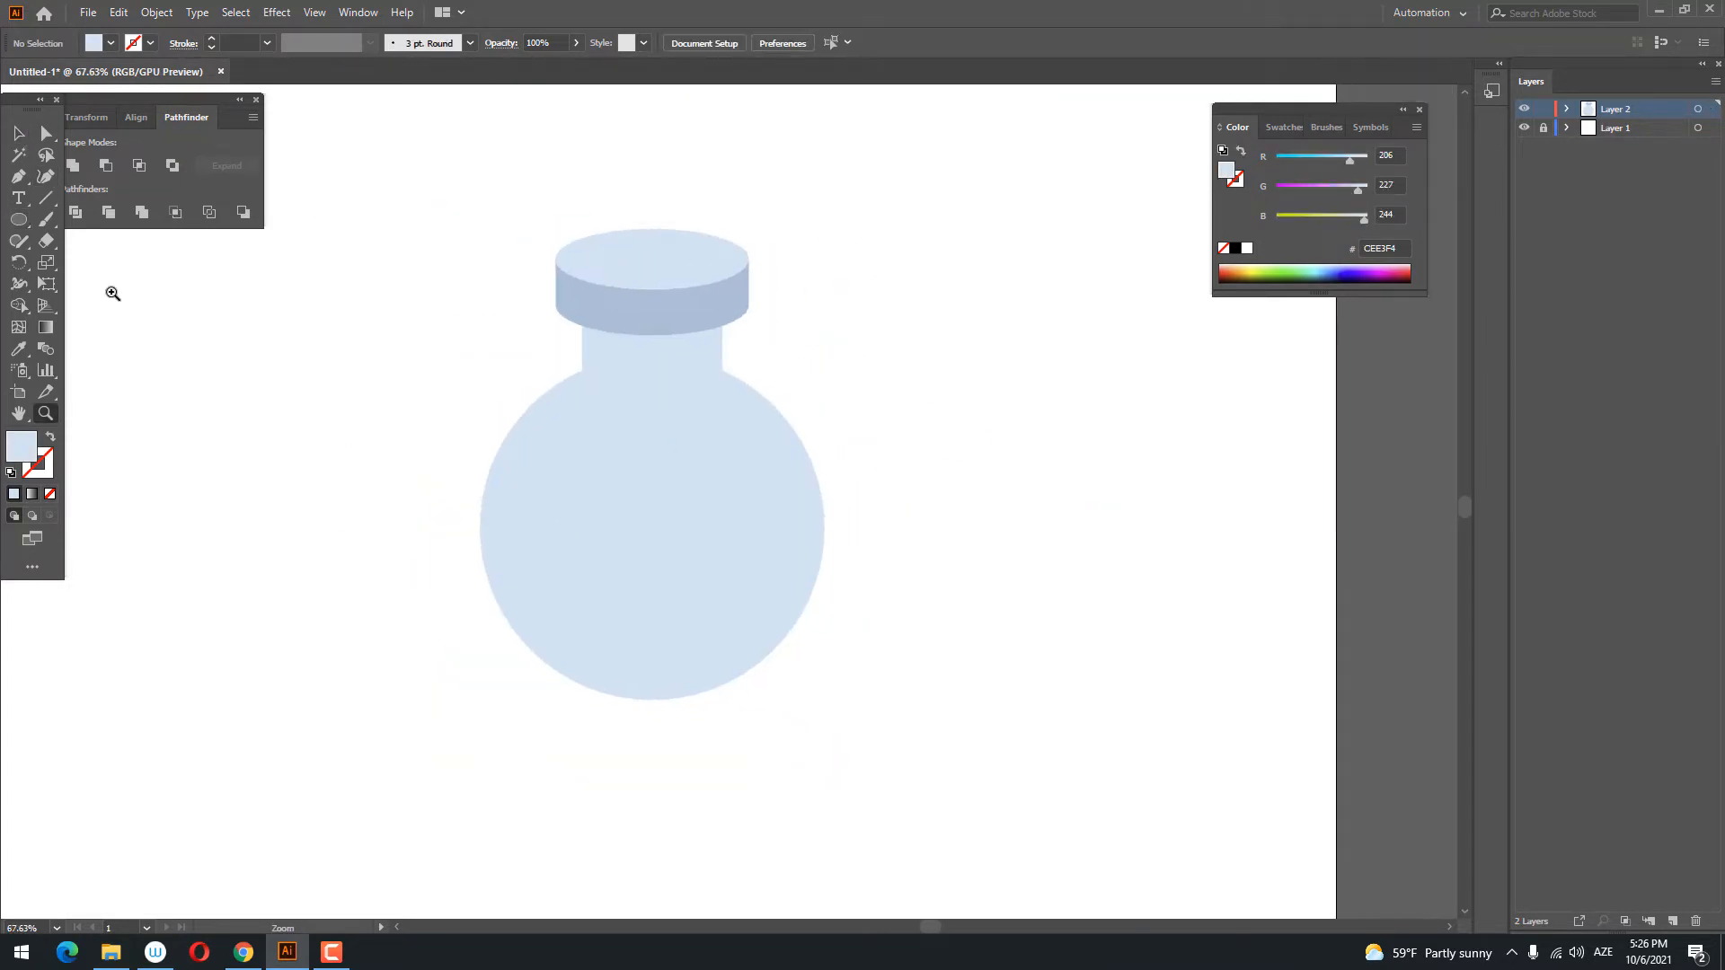
click(19, 133)
drag(763, 516, 763, 561)
- Narrow the neck rectangle evenly from both sides, keeping it centred under the cap
click(722, 361)
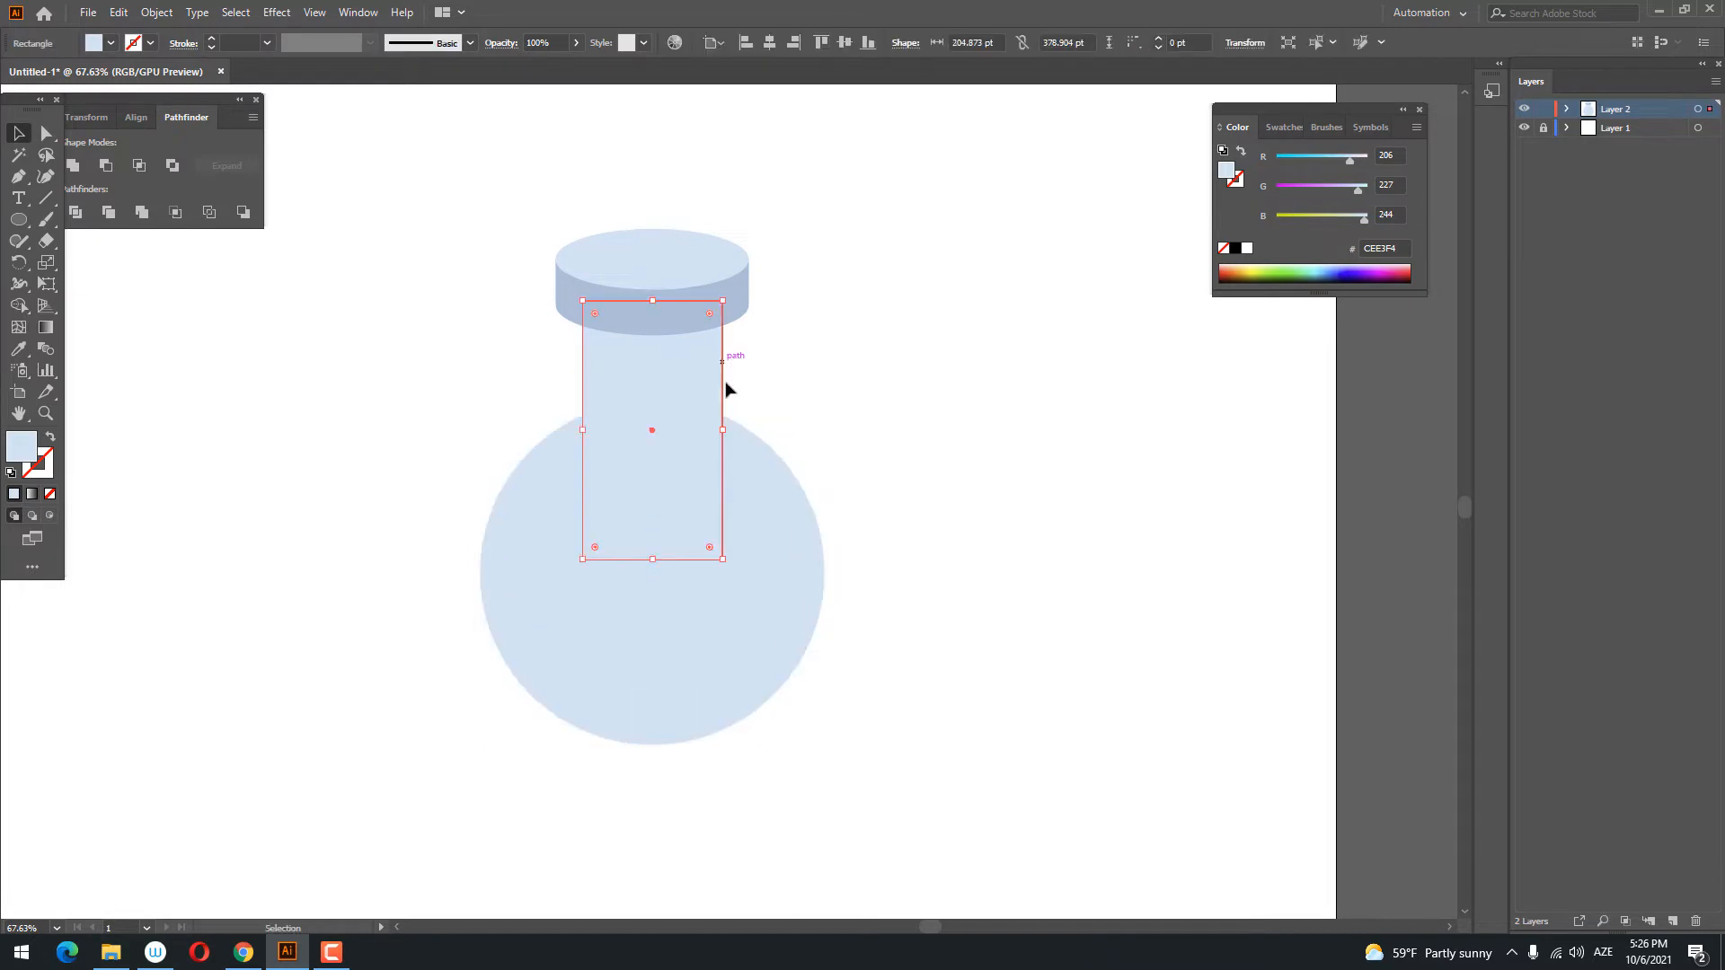
drag(726, 432, 706, 426)
key(z)
drag(829, 413, 808, 485)
click(18, 133)
click(1018, 519)
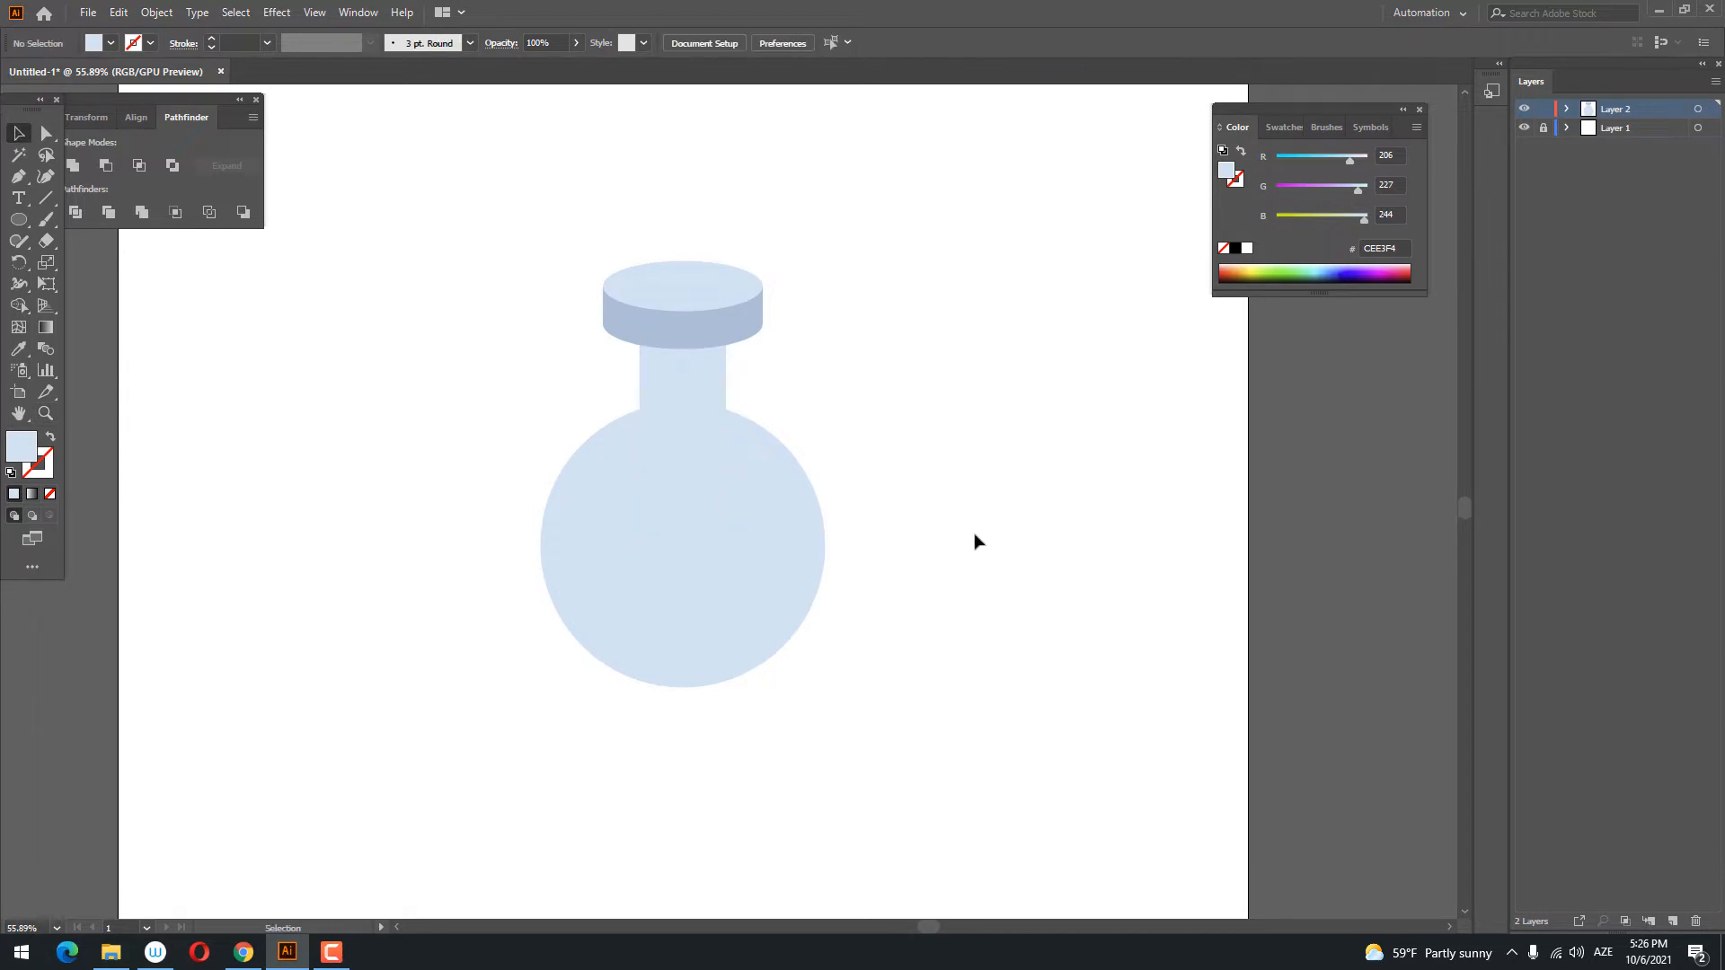
- Enlarge the body circle from its centre to about 560 pt across
click(790, 627)
drag(830, 687, 843, 706)
click(993, 689)
- Draw a rectangle about 954 by 243 pt across the circle's lower part and divide both shapes with Pathfinder
drag(19, 220, 57, 225)
mouse_move(469, 707)
mouse_down()
mouse_move(1006, 840)
mouse_move(989, 790)
mouse_up()
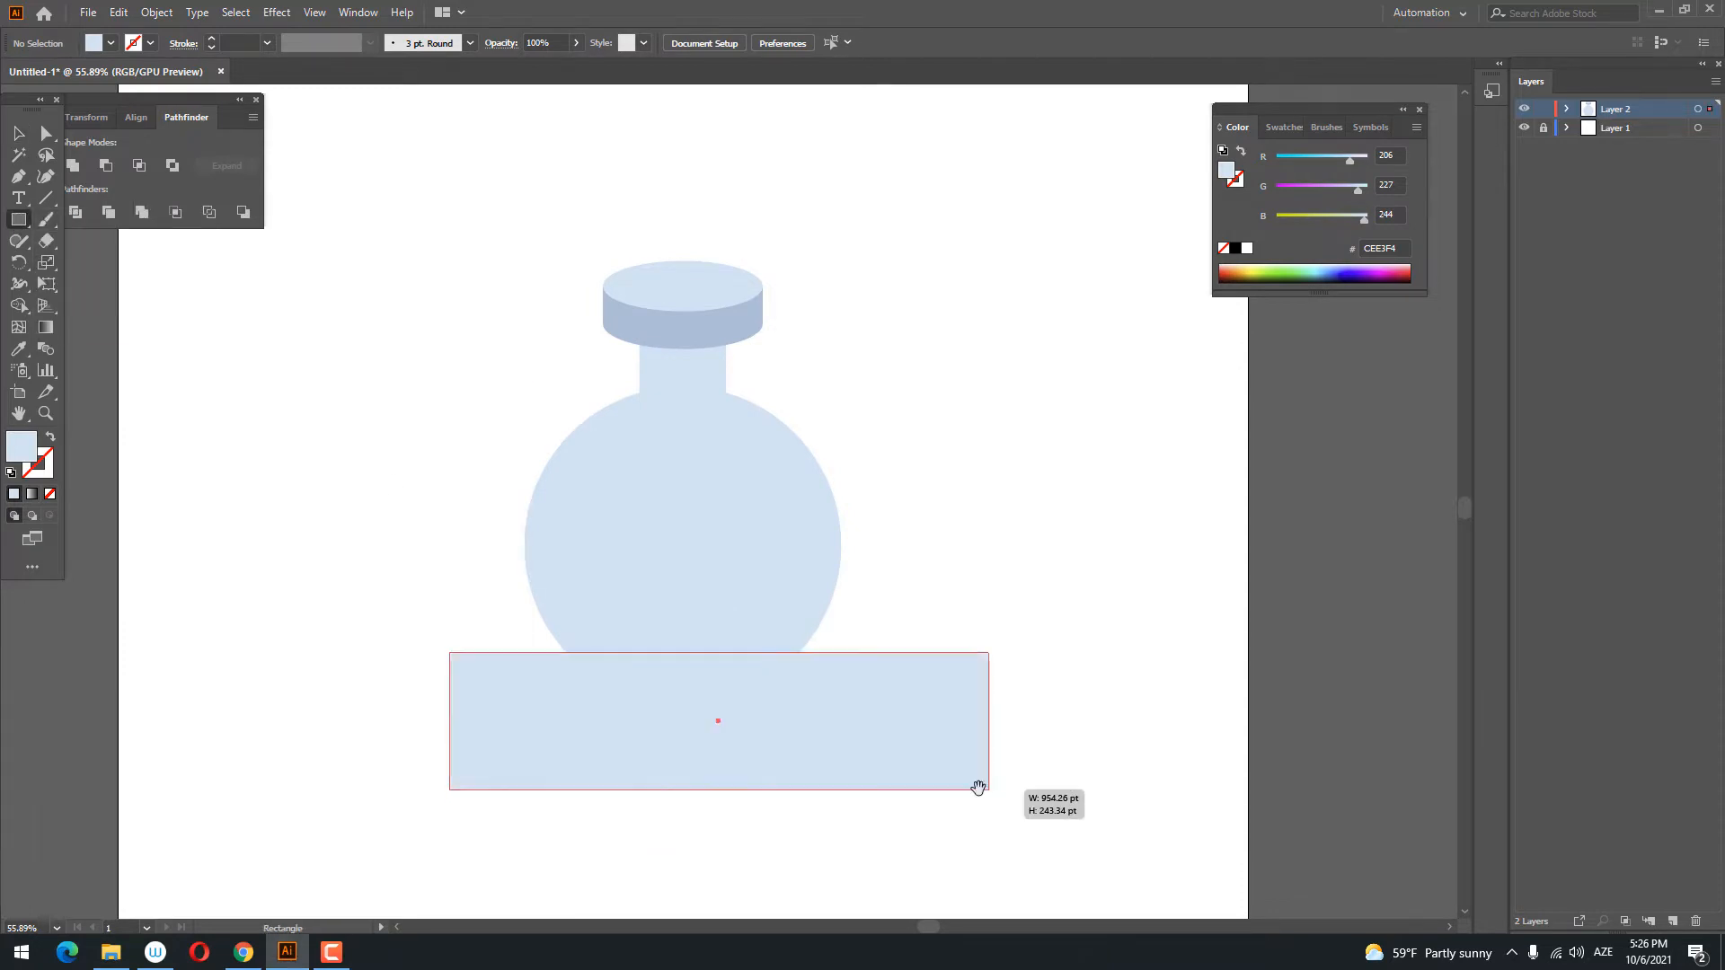
key(v)
shift+click(808, 573)
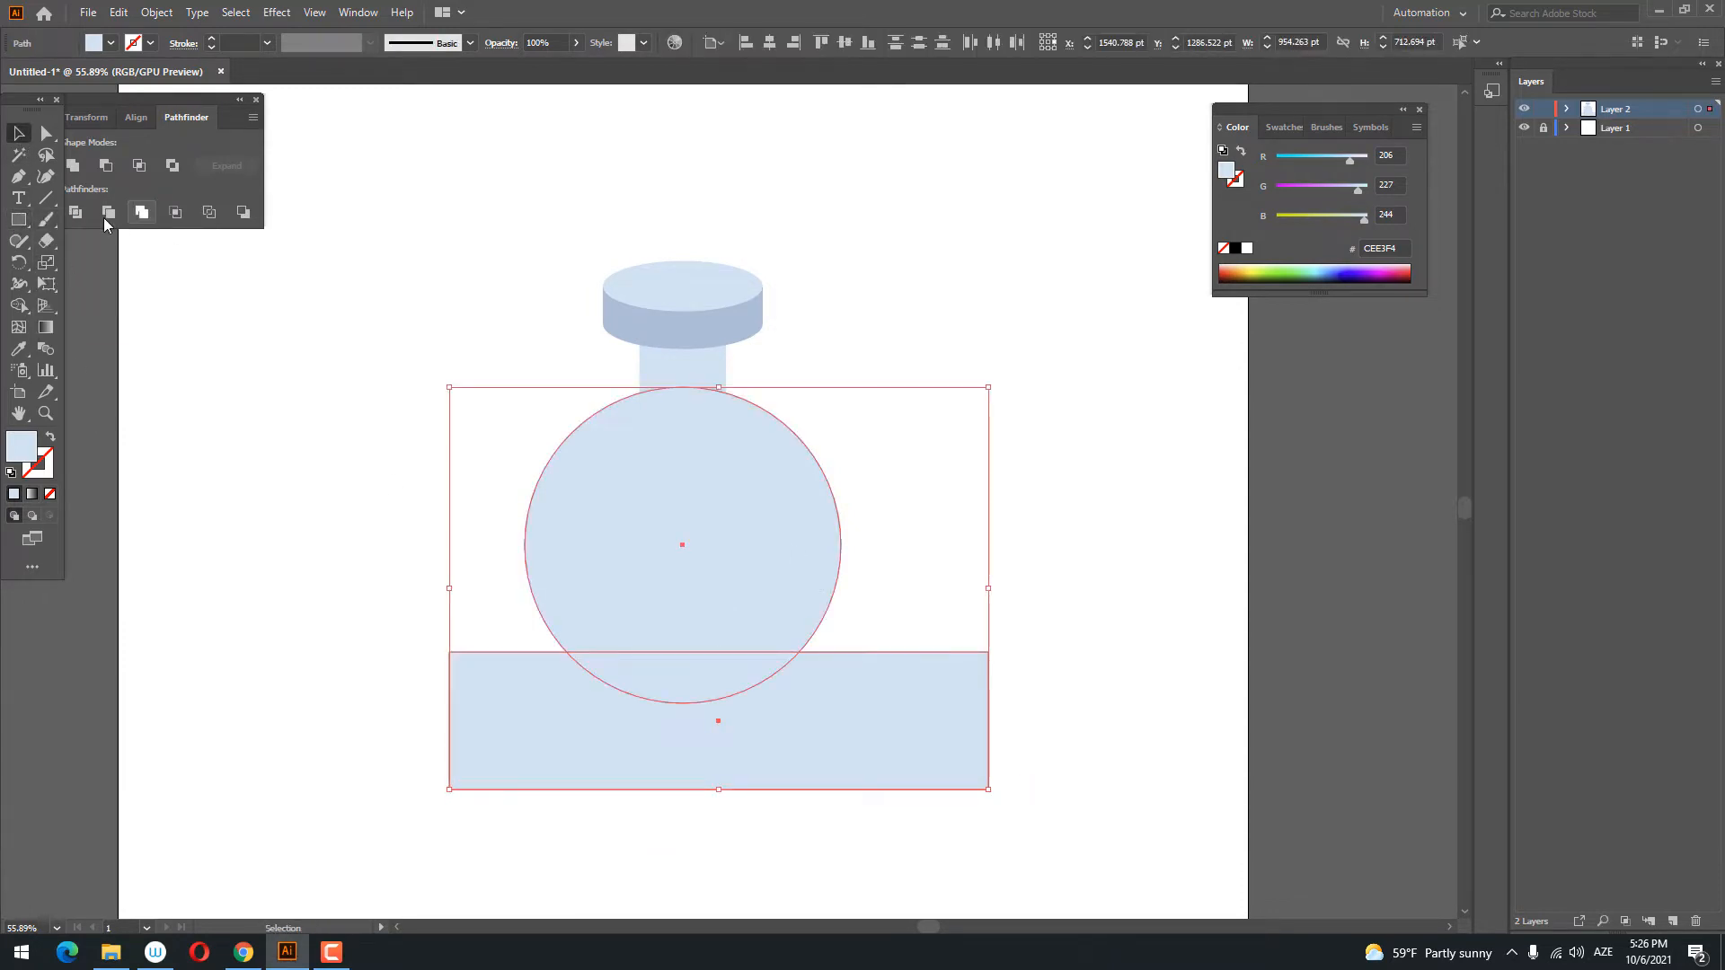
click(81, 217)
- Ungroup the divided shapes and delete the rectangle pieces with the circle's bottom segment to leave a flat base
right_click(718, 595)
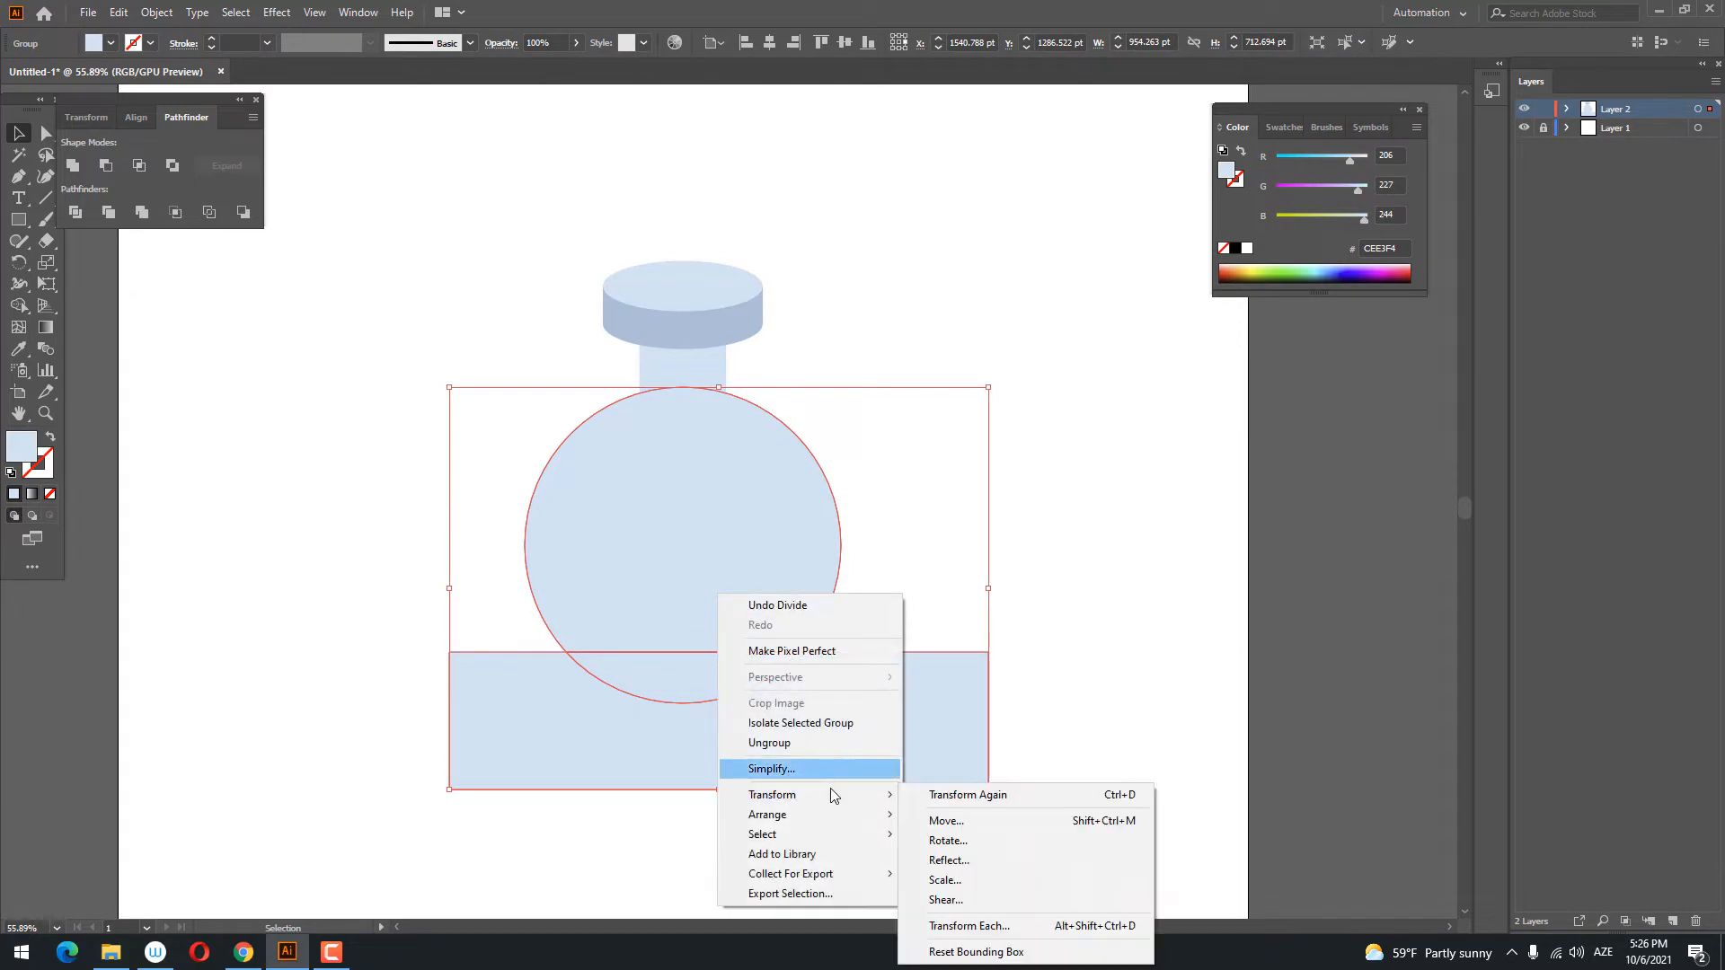
click(821, 745)
drag(1093, 750, 615, 682)
key(Delete)
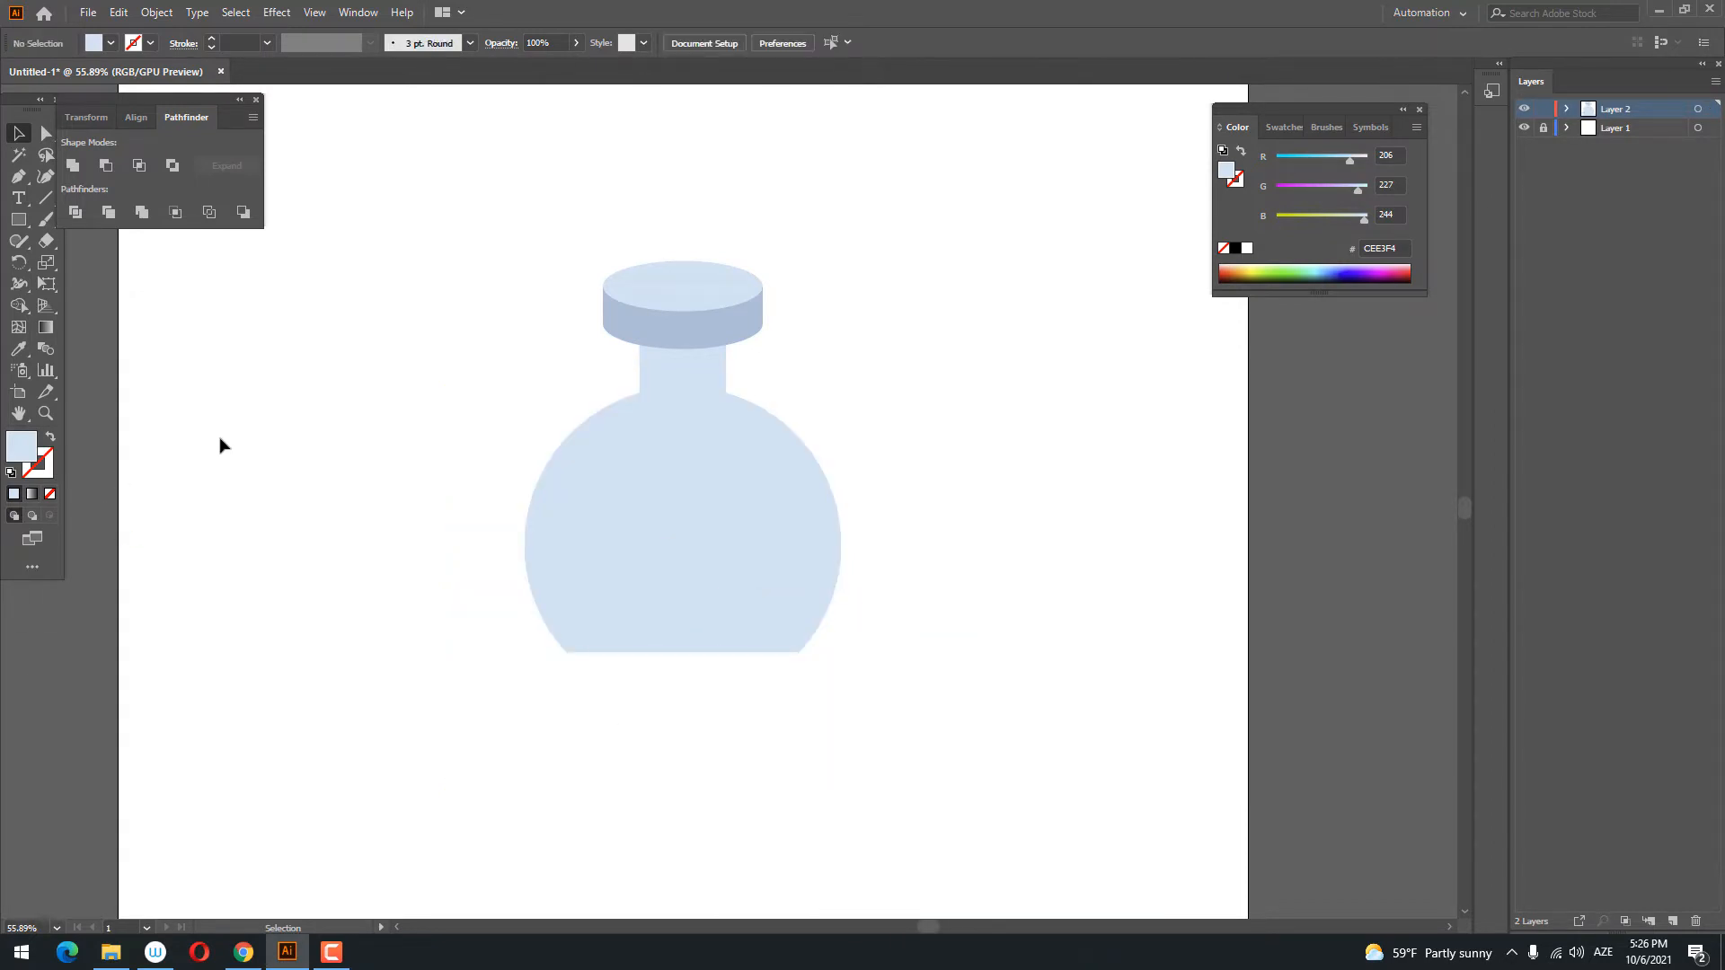
- Round the two sharp corners at the bottle body's flat base
click(42, 134)
drag(849, 709, 415, 626)
drag(577, 639, 762, 597)
click(975, 663)
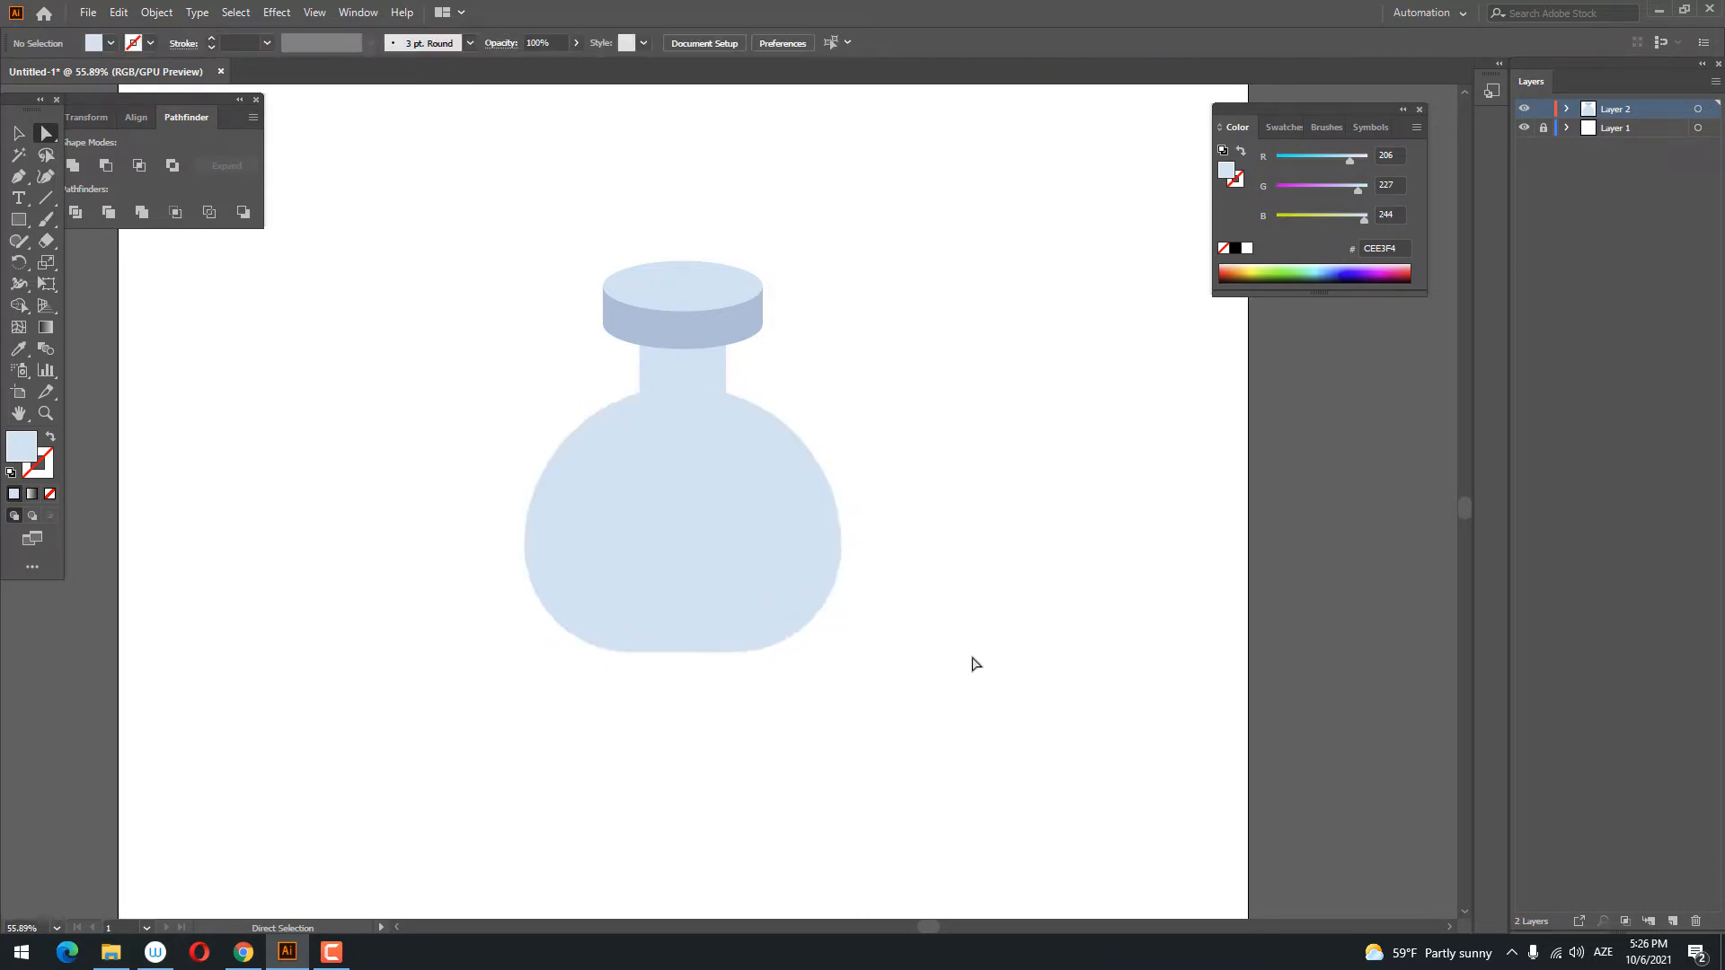
- Unite the neck and the body into a single bottle shape
key(z)
drag(954, 665, 918, 678)
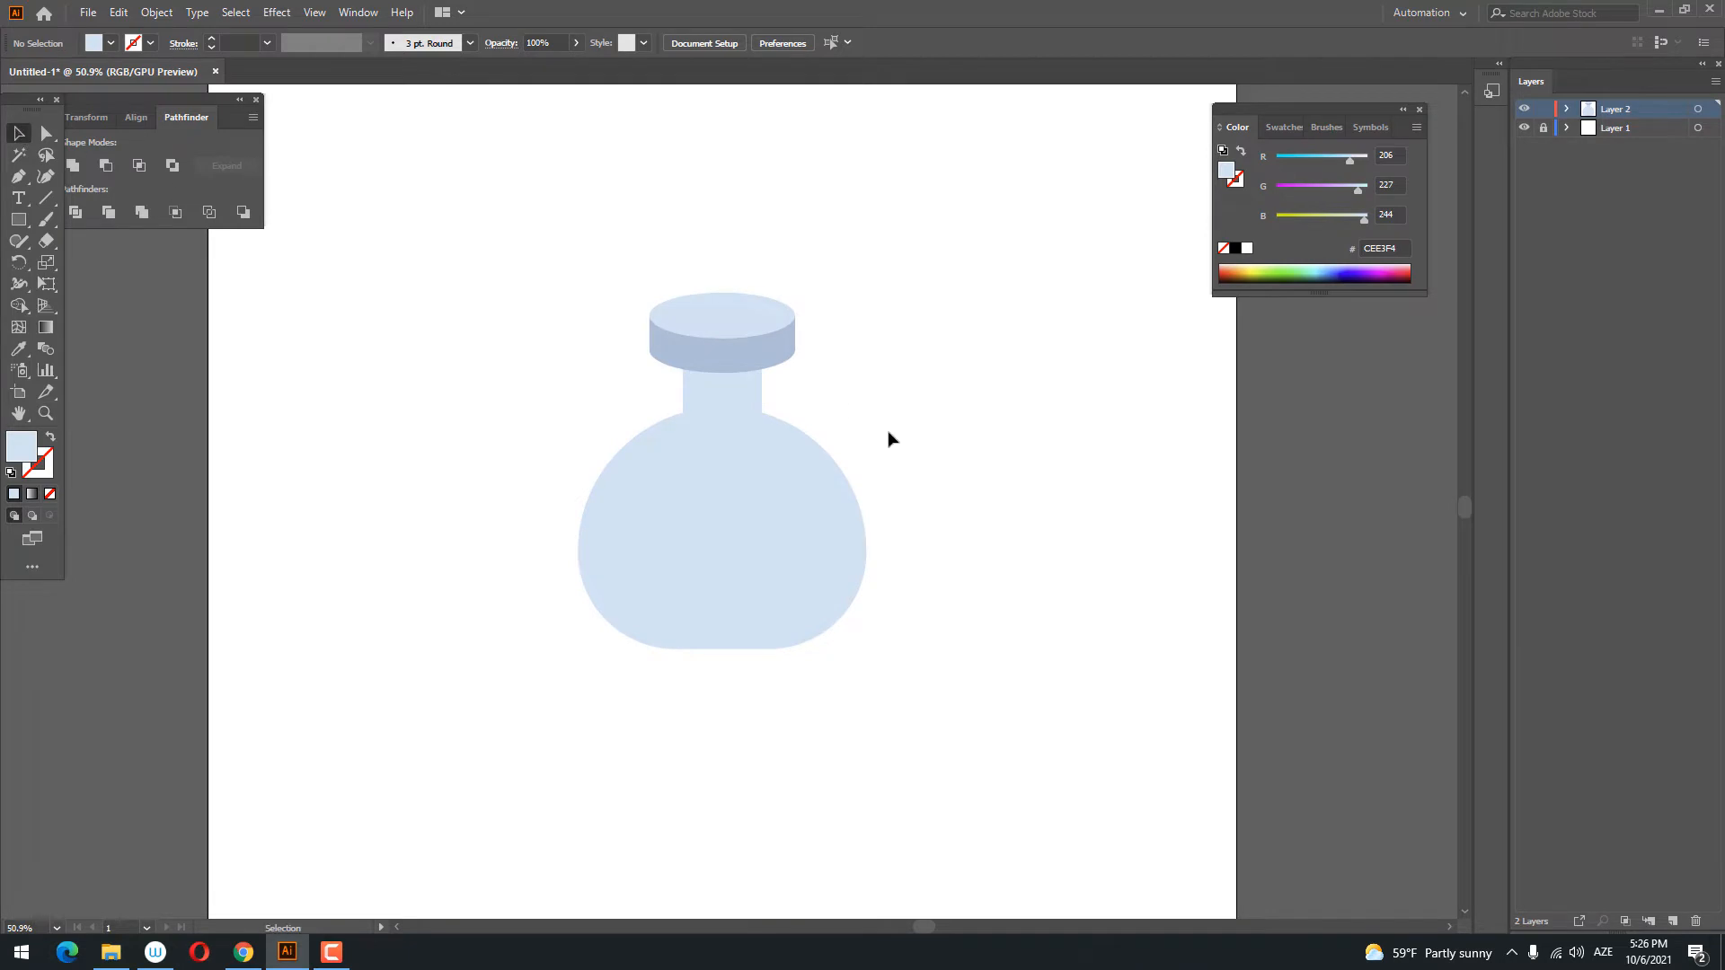
drag(618, 418, 525, 372)
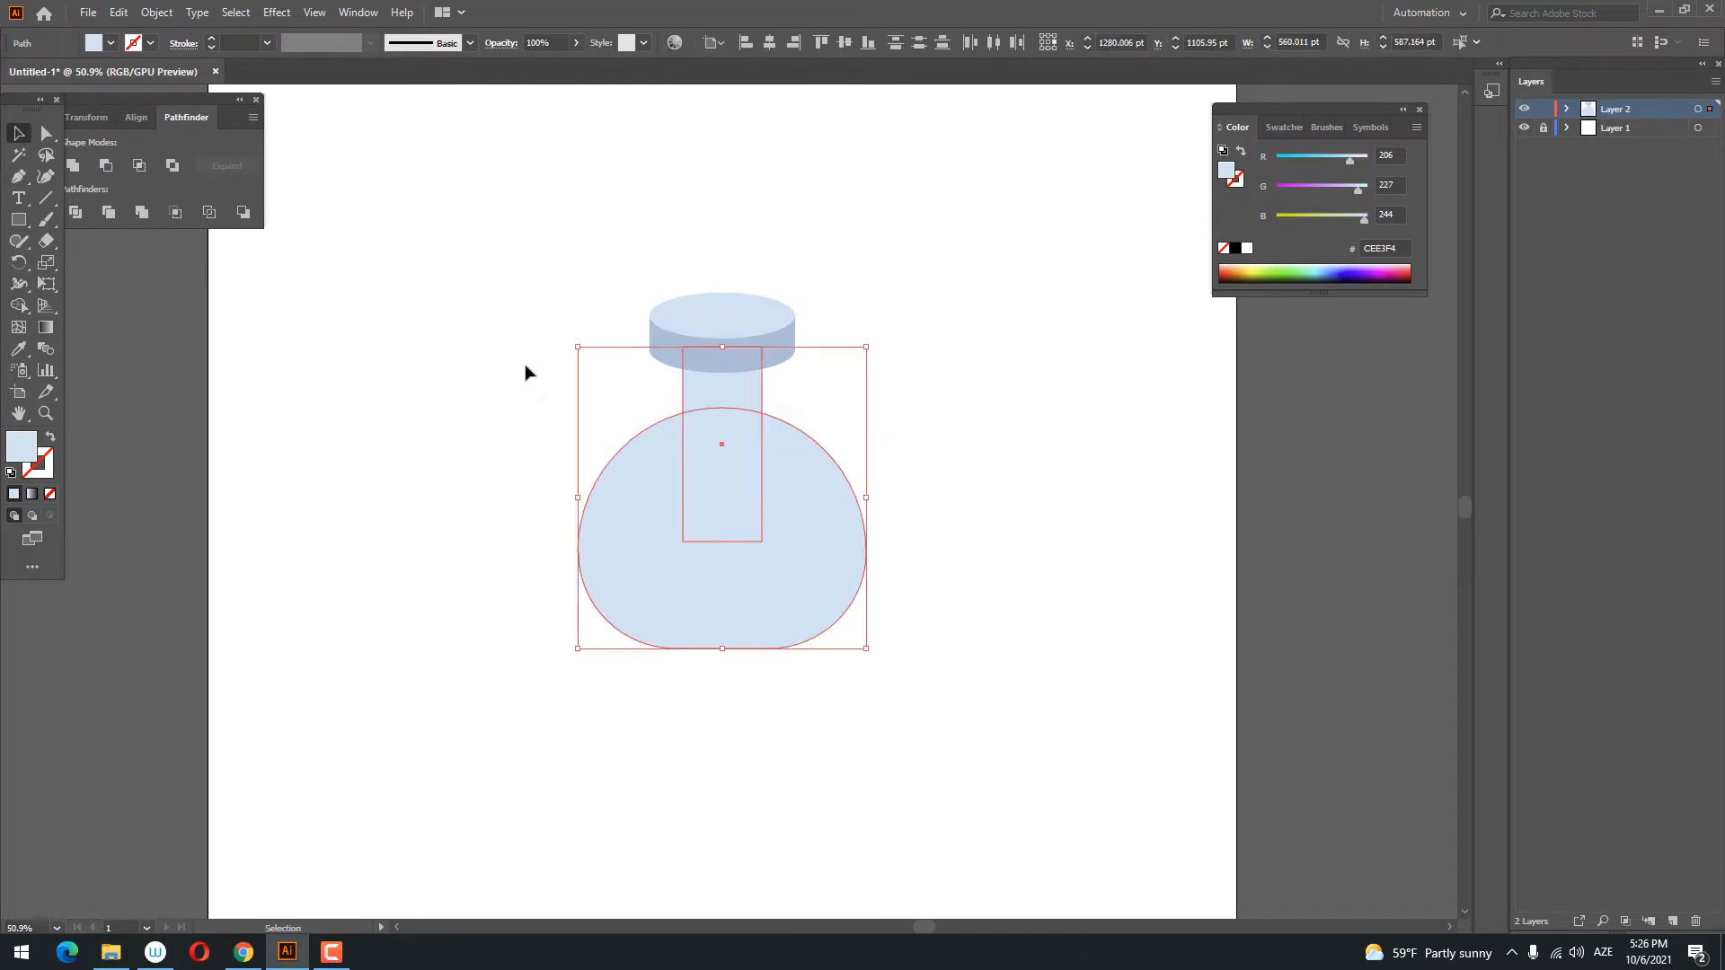
click(75, 169)
- Send the united bottle shape to the back so it sits behind the cap
right_click(789, 522)
mouse_move(876, 822)
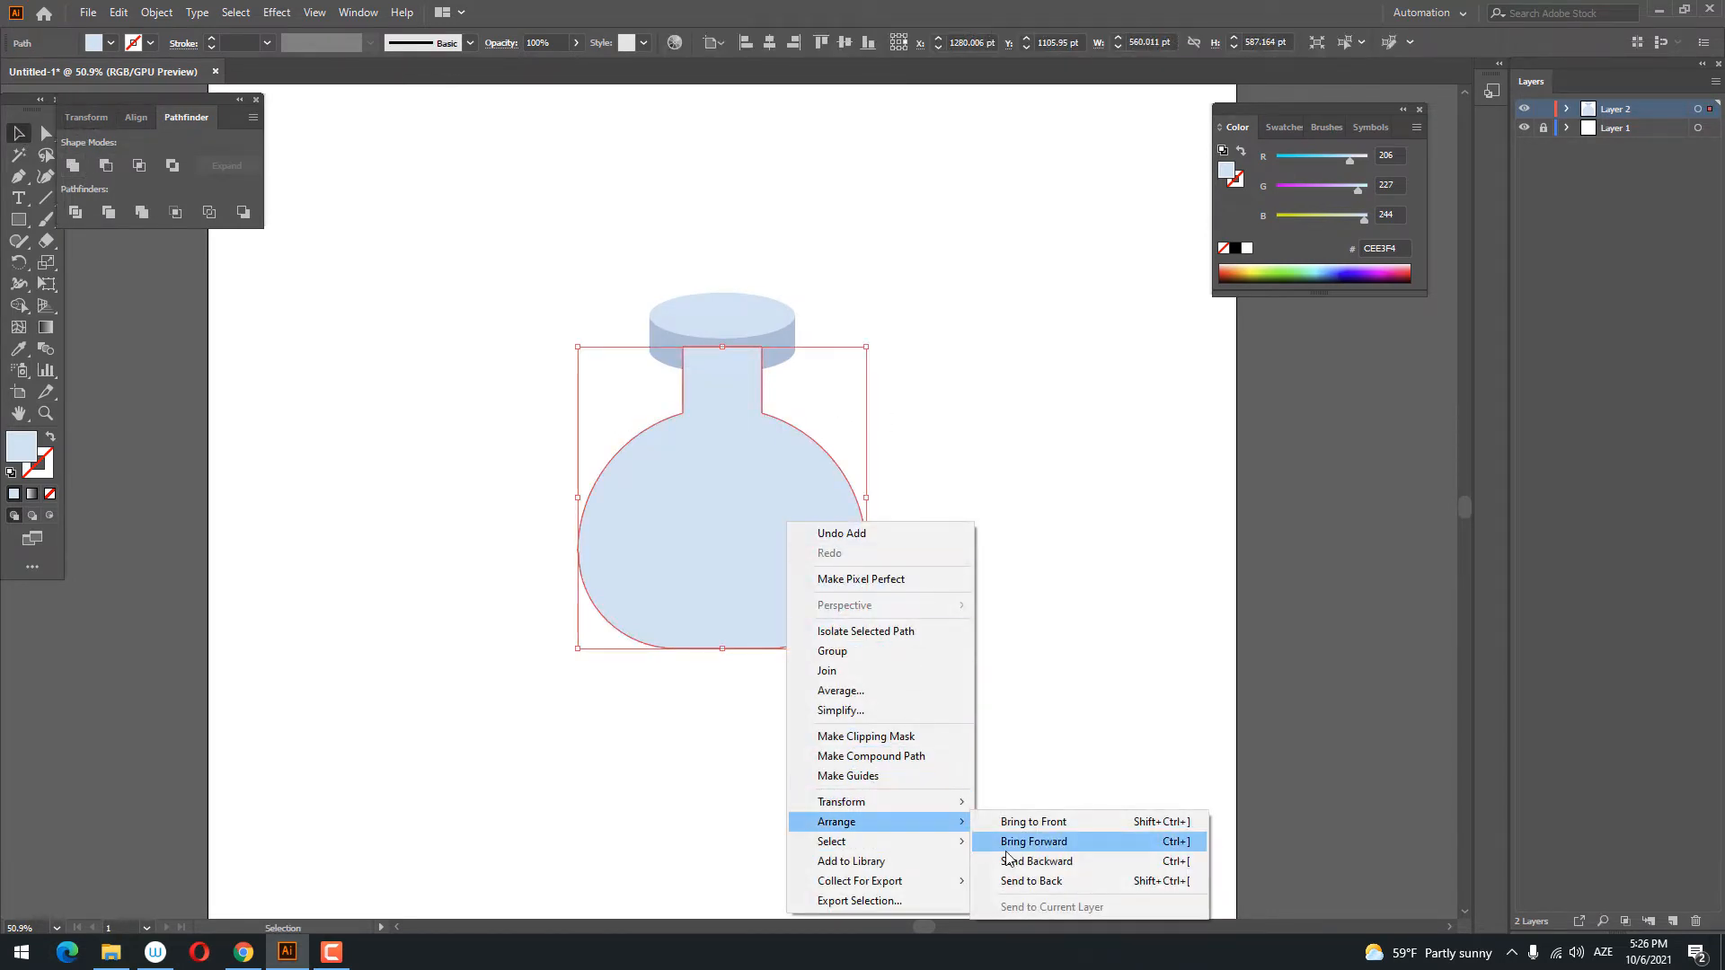
click(1025, 862)
right_click(699, 508)
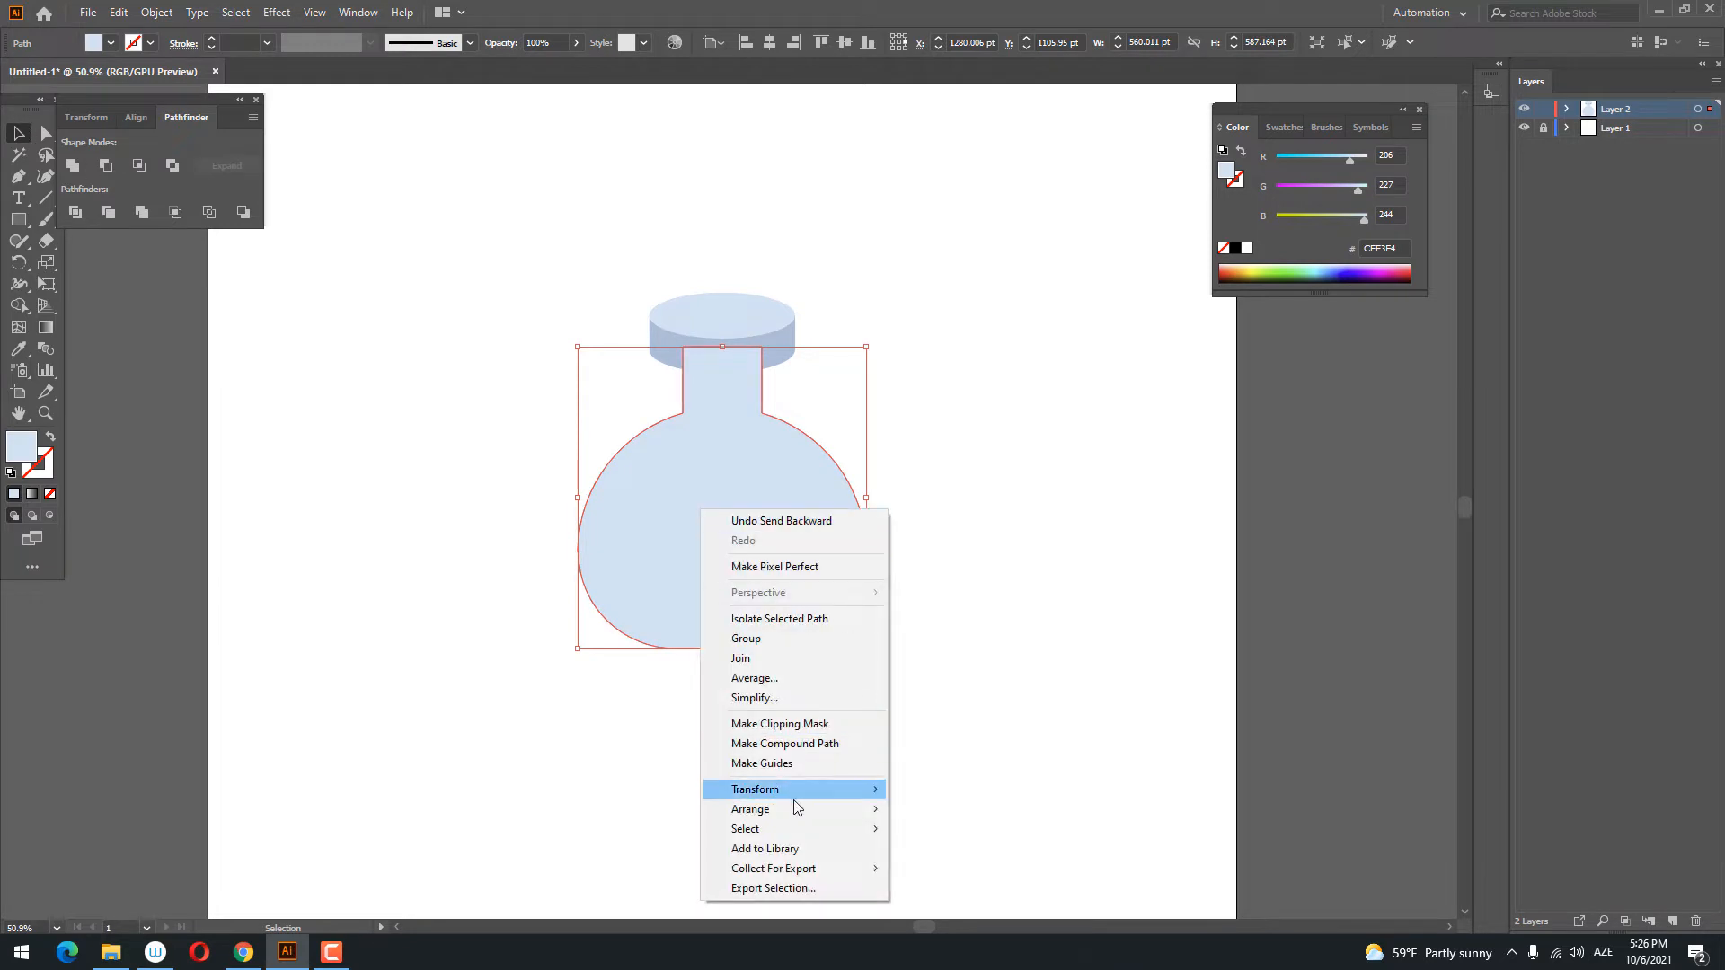
mouse_move(796, 806)
click(993, 870)
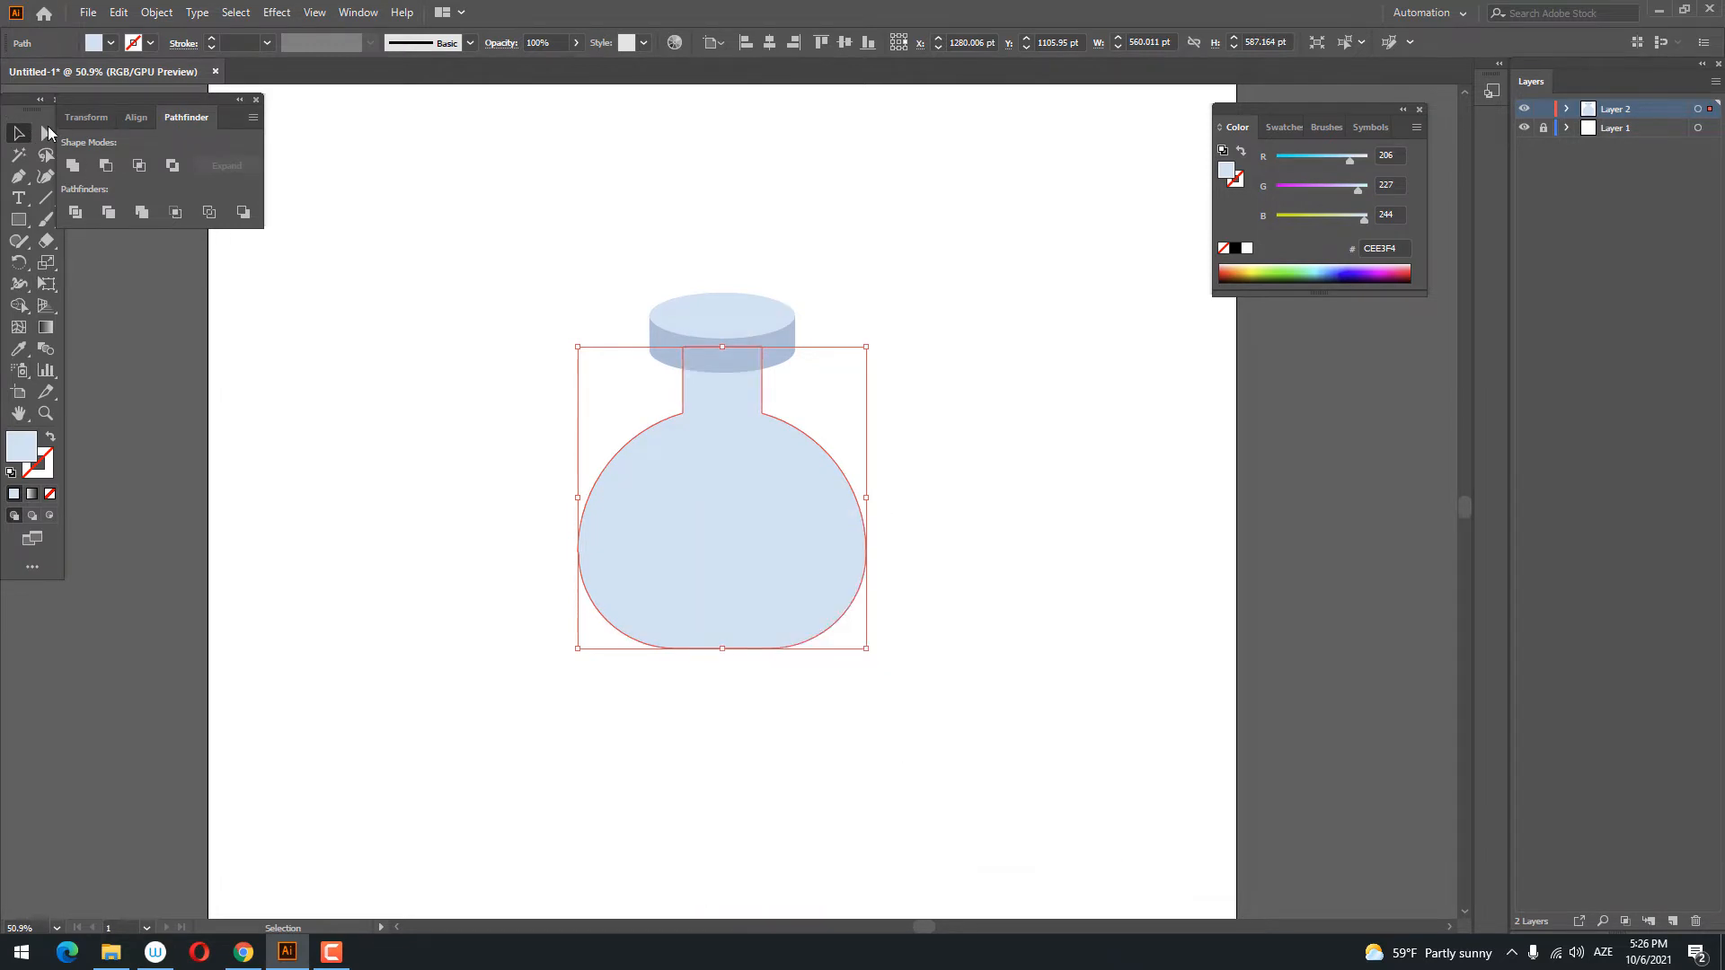
- Round the two inner corners where the neck meets the body into smooth curved shoulders
click(47, 133)
drag(624, 464, 624, 464)
drag(776, 402, 908, 460)
click(969, 444)
key(z)
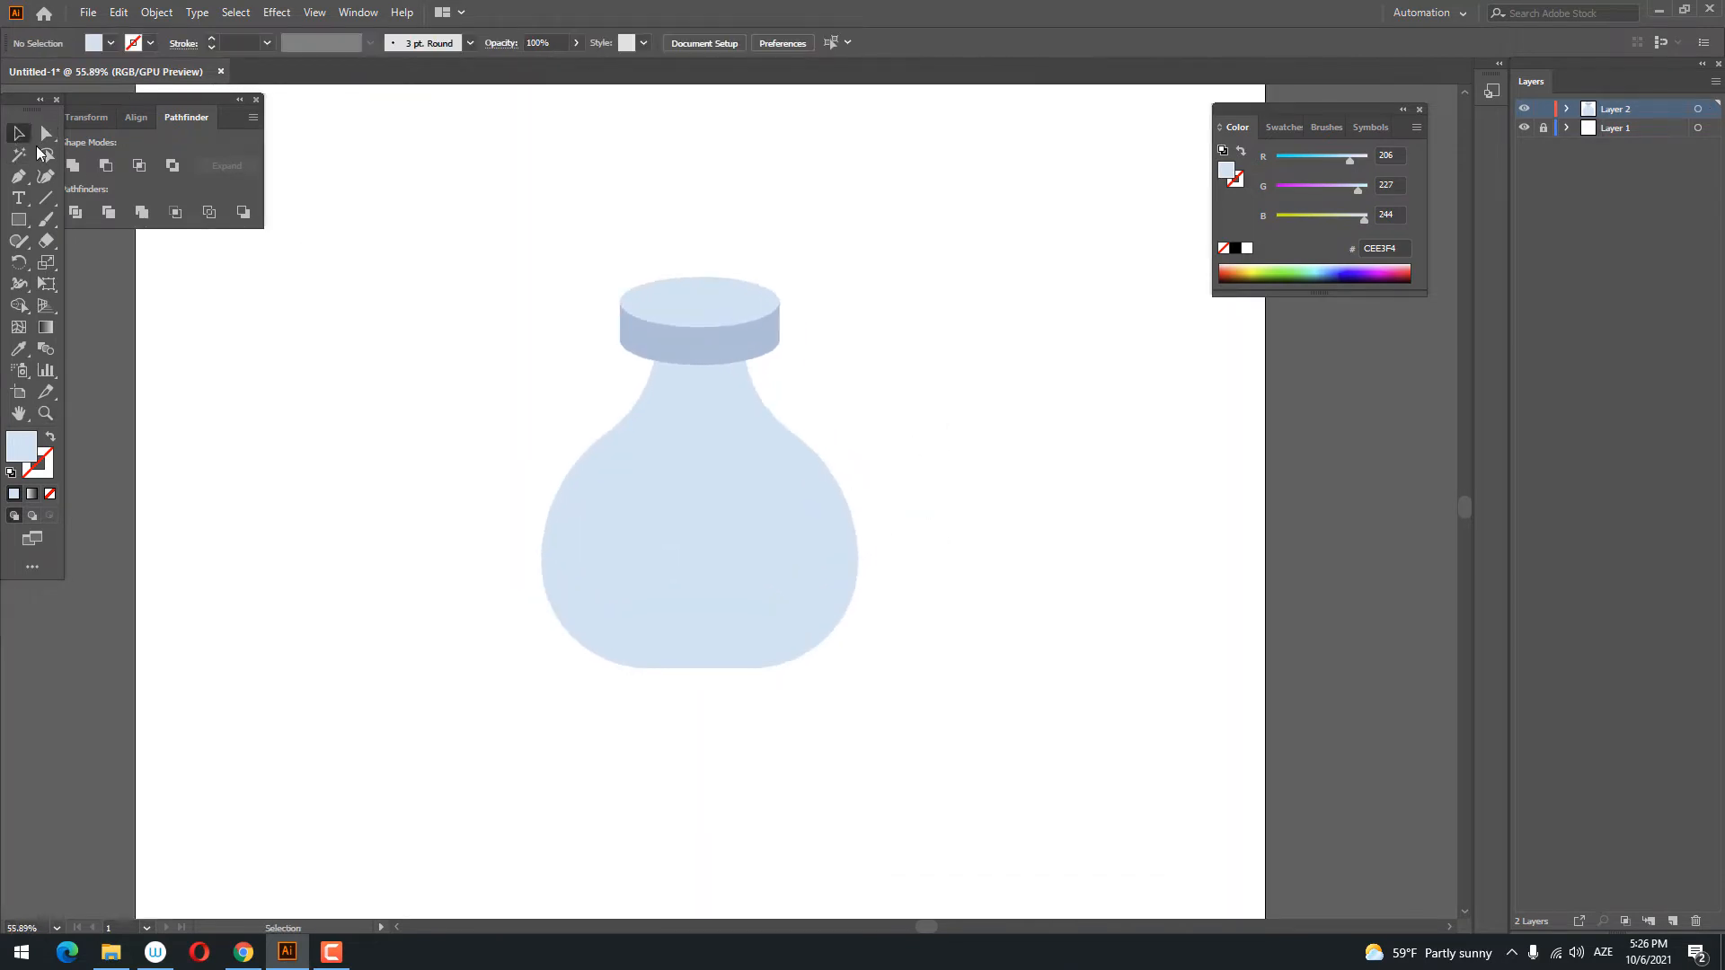
drag(1019, 539, 439, 193)
click(966, 469)
drag(976, 558, 890, 558)
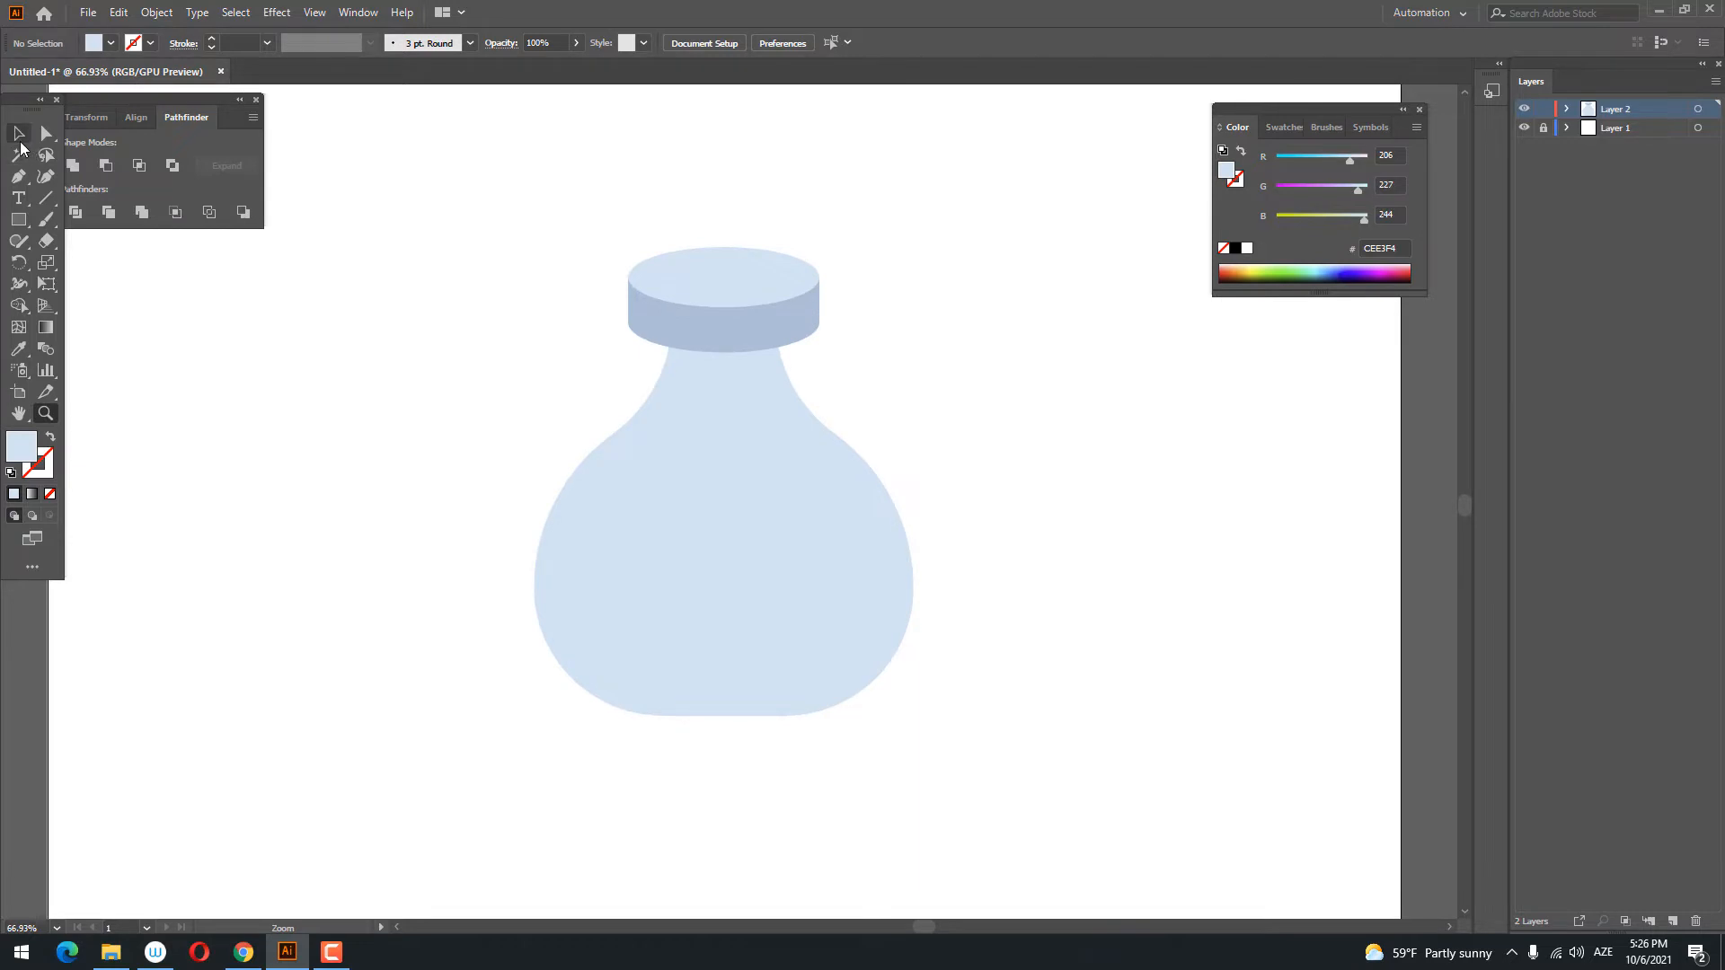
- Copy the bottle shape and paste the duplicate directly in front of it
click(20, 136)
click(818, 463)
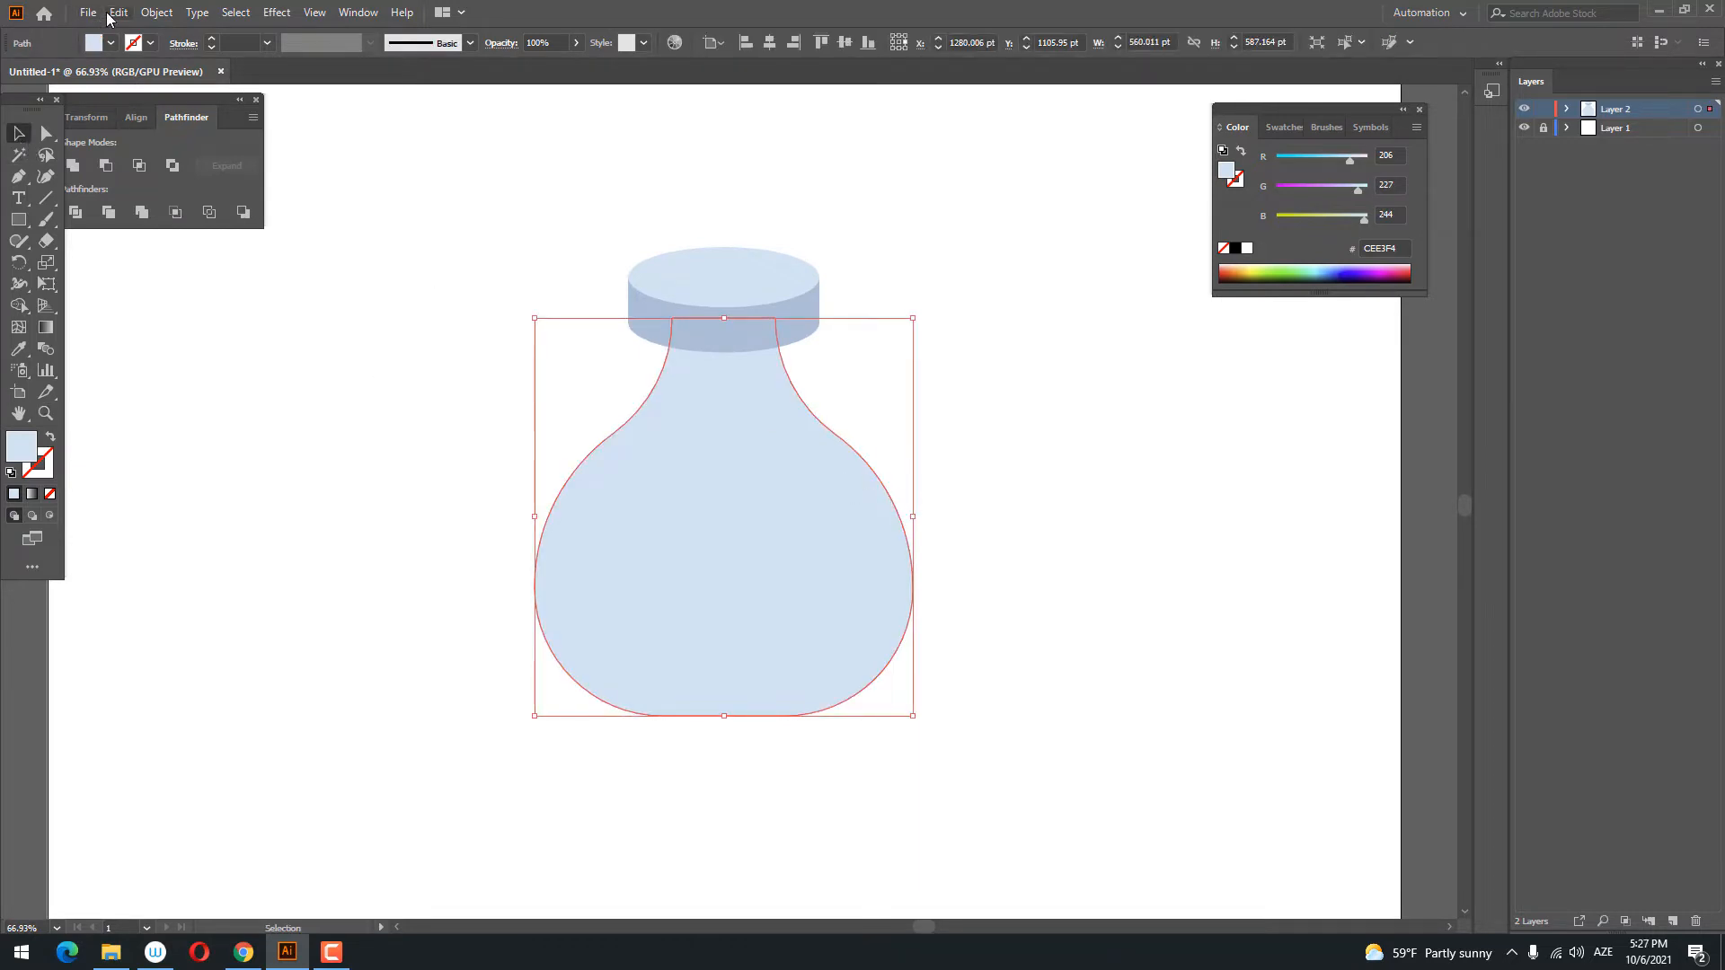
click(118, 13)
click(187, 100)
click(118, 13)
click(182, 139)
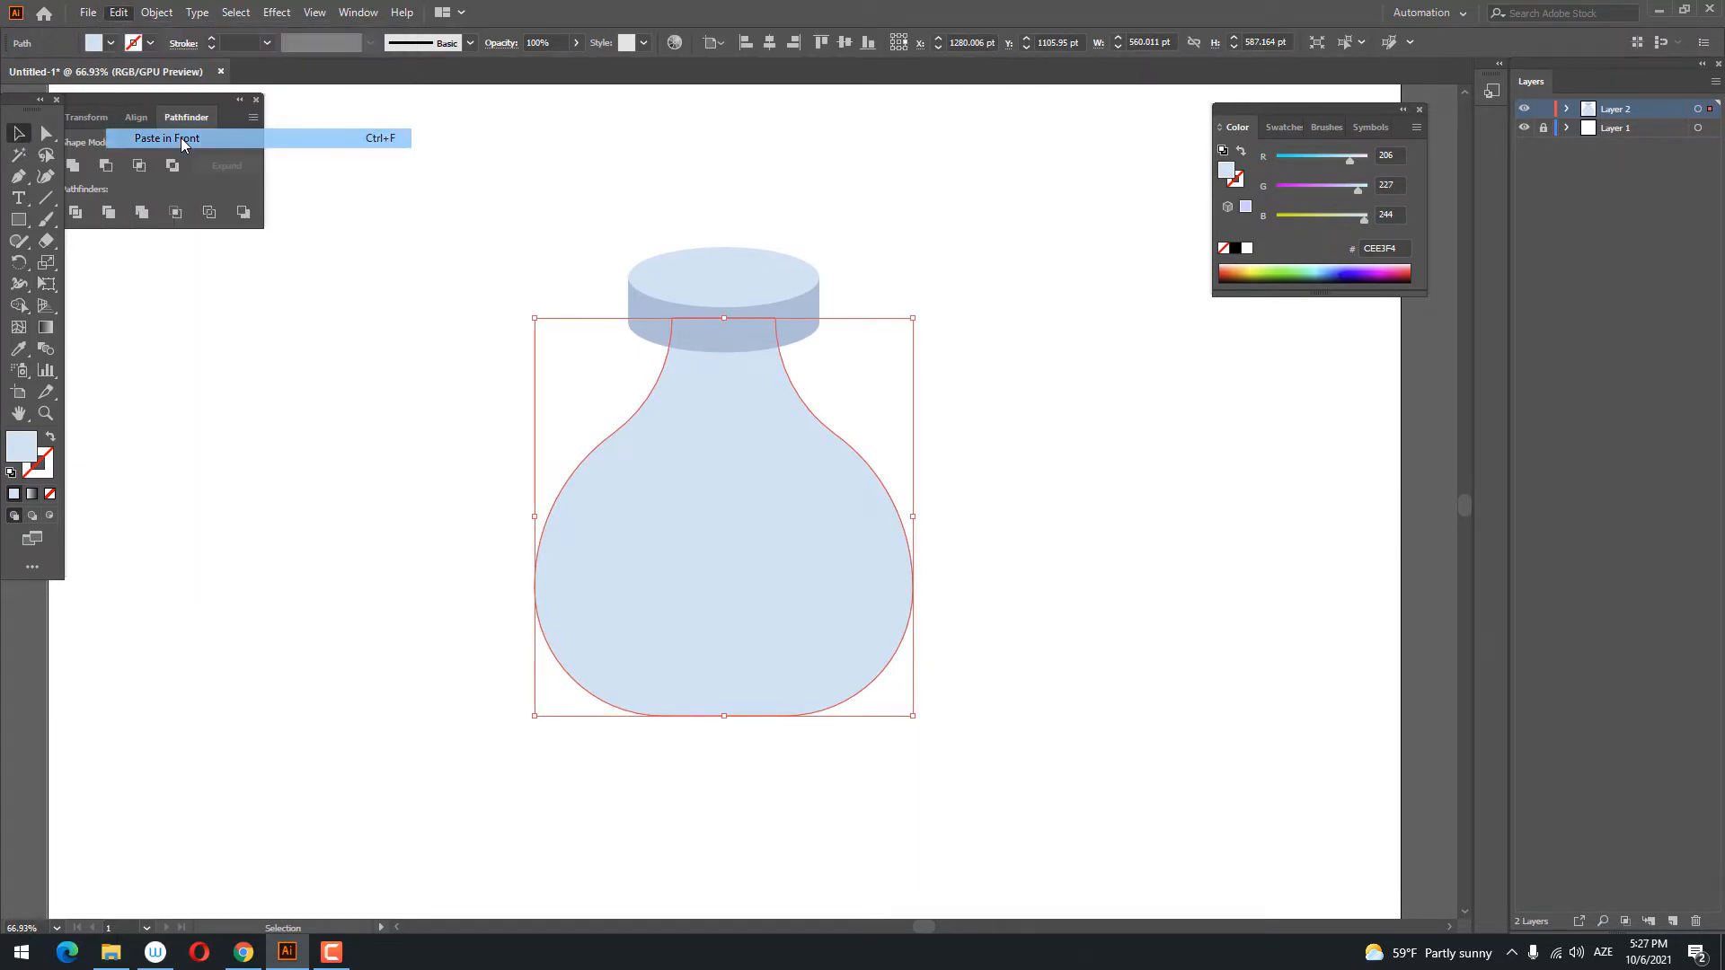
key(a)
click(157, 13)
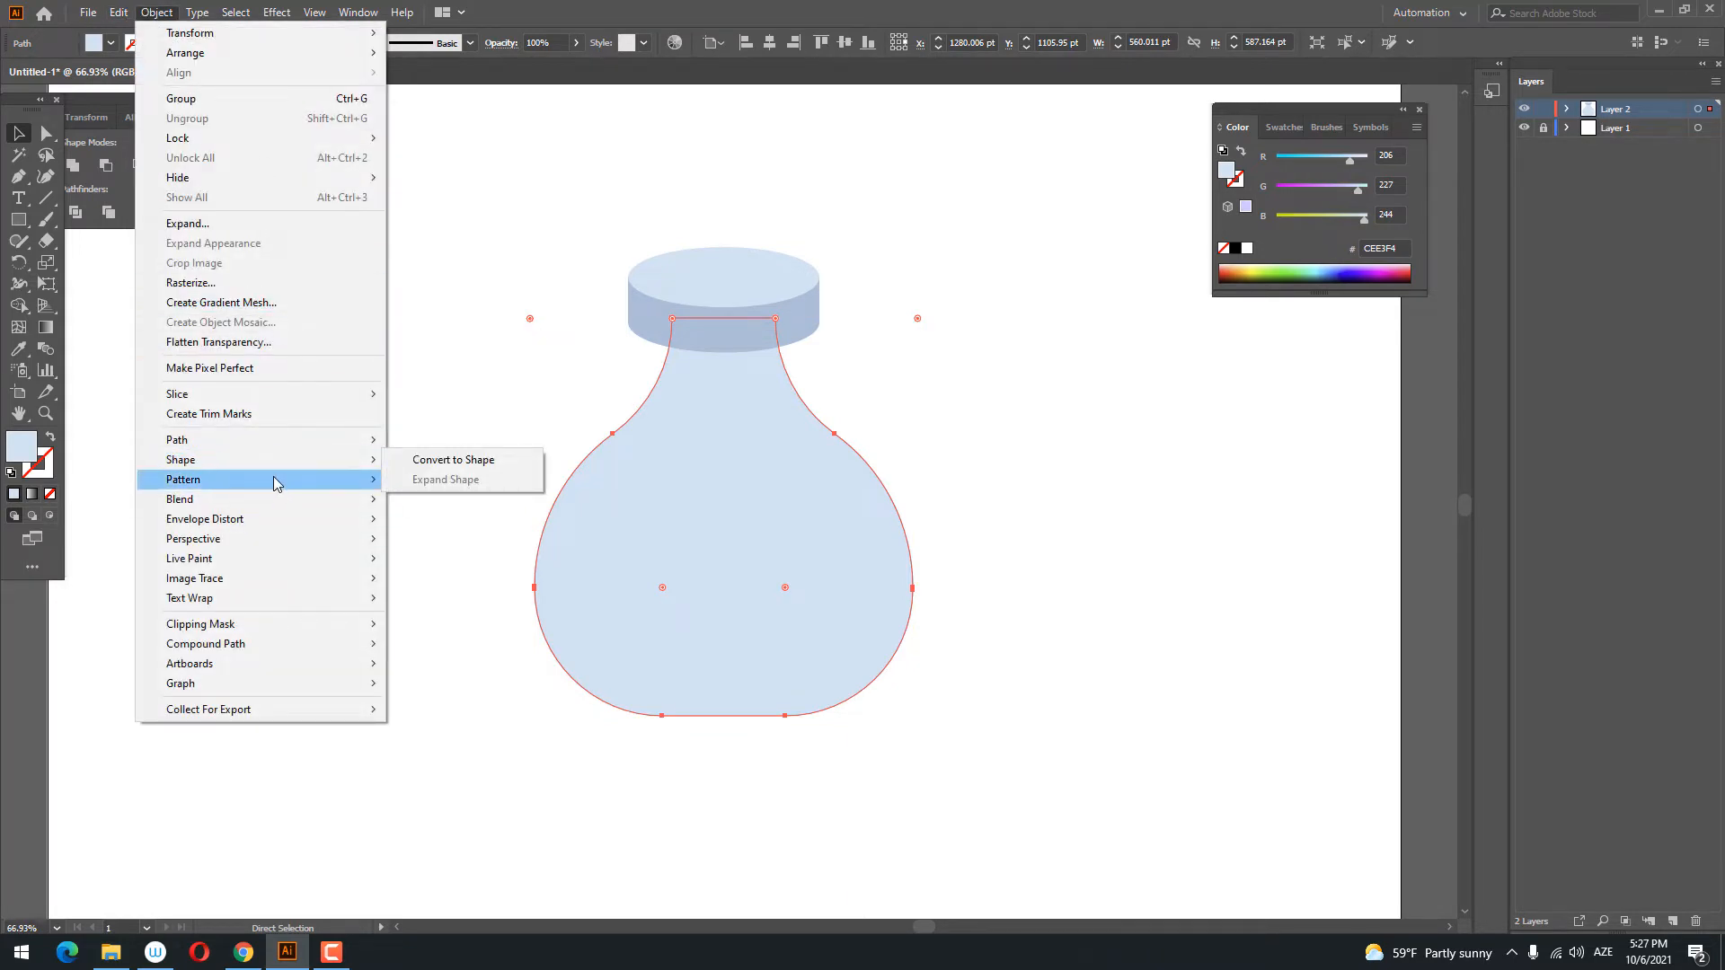
click(503, 486)
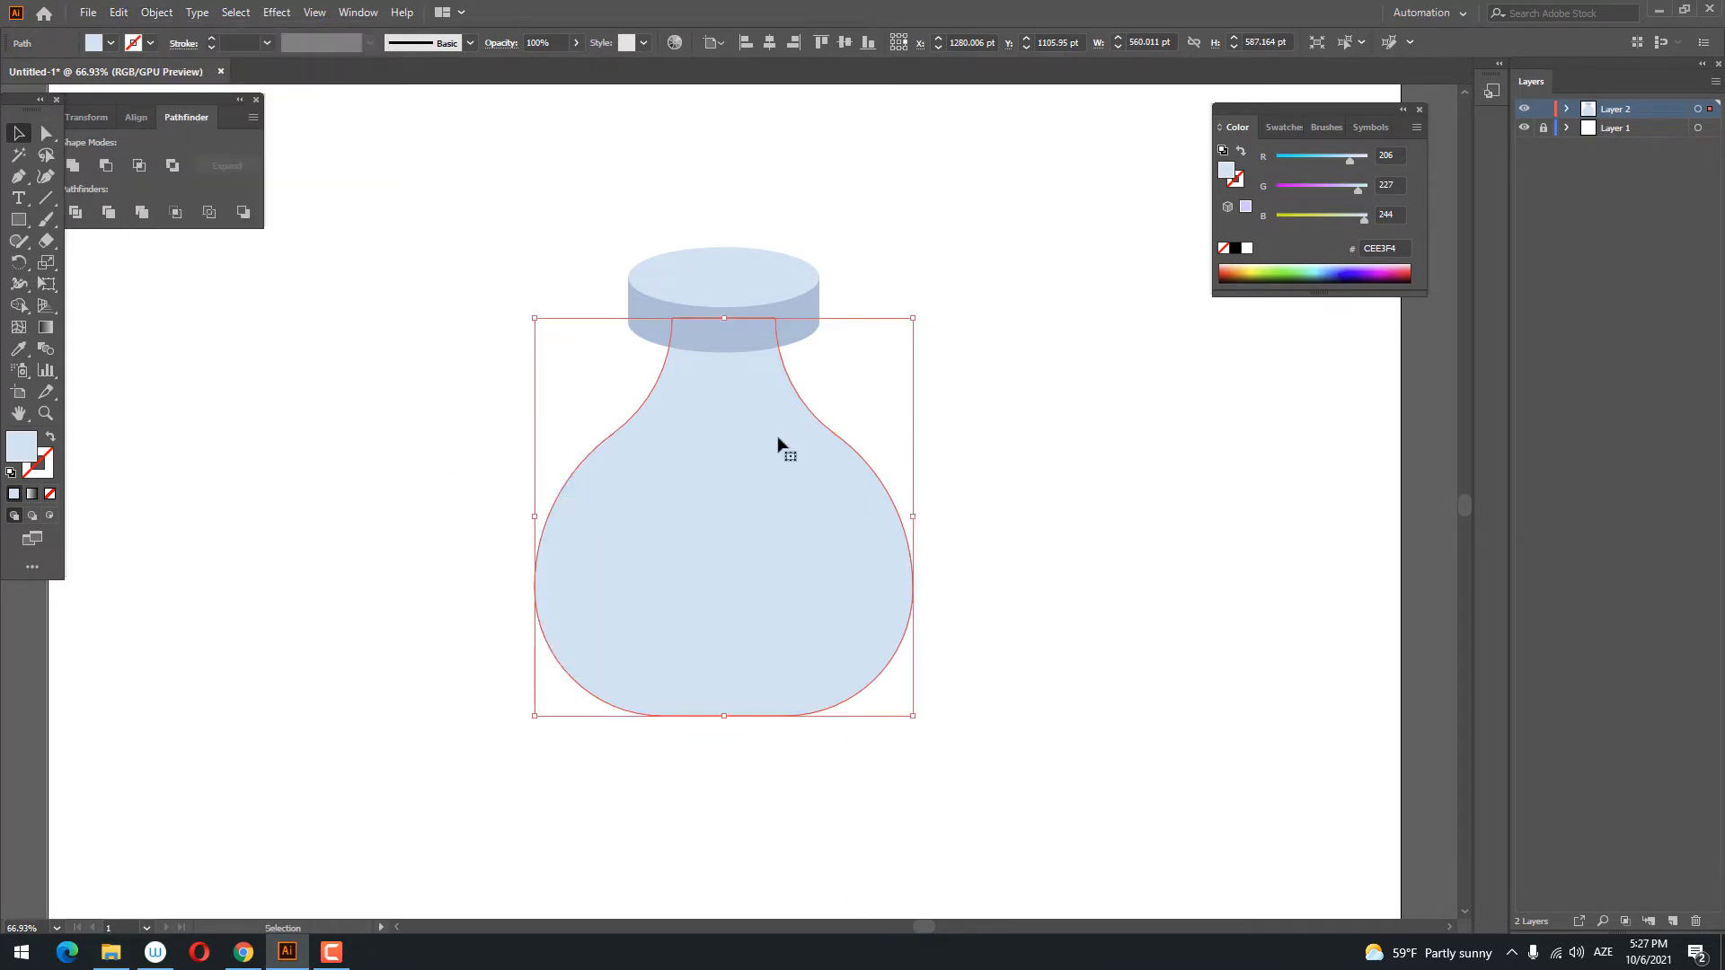
key(ctrl+a)
click(156, 12)
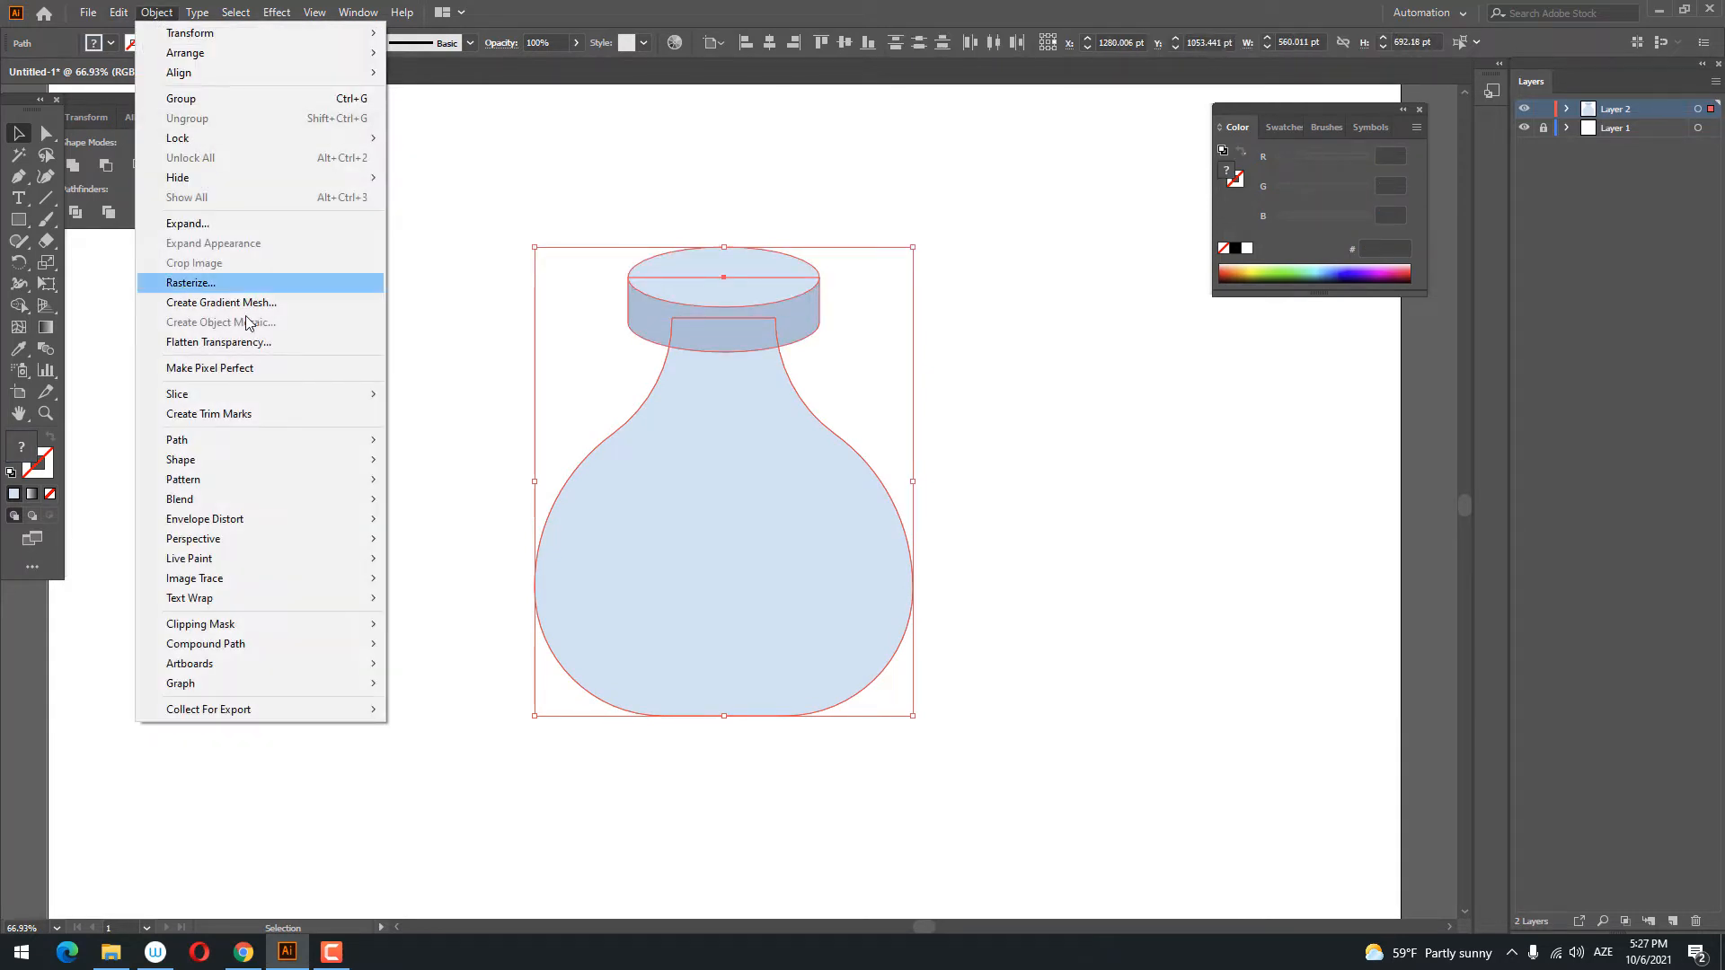
mouse_move(229, 439)
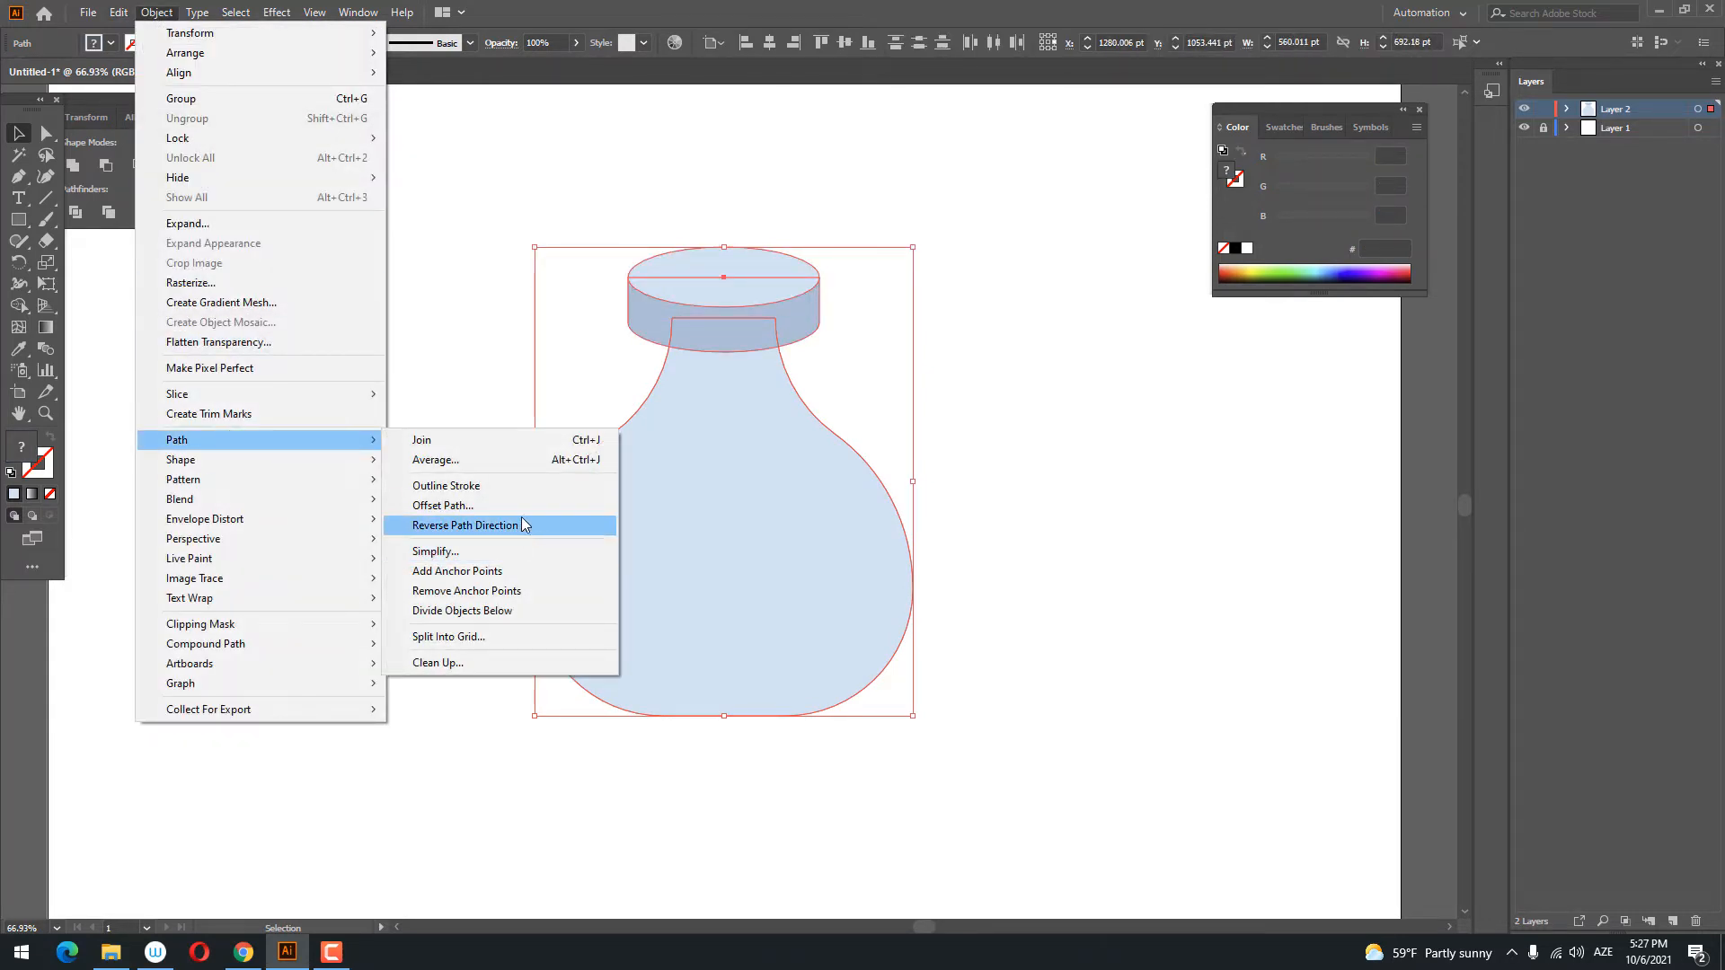
click(565, 506)
click(992, 440)
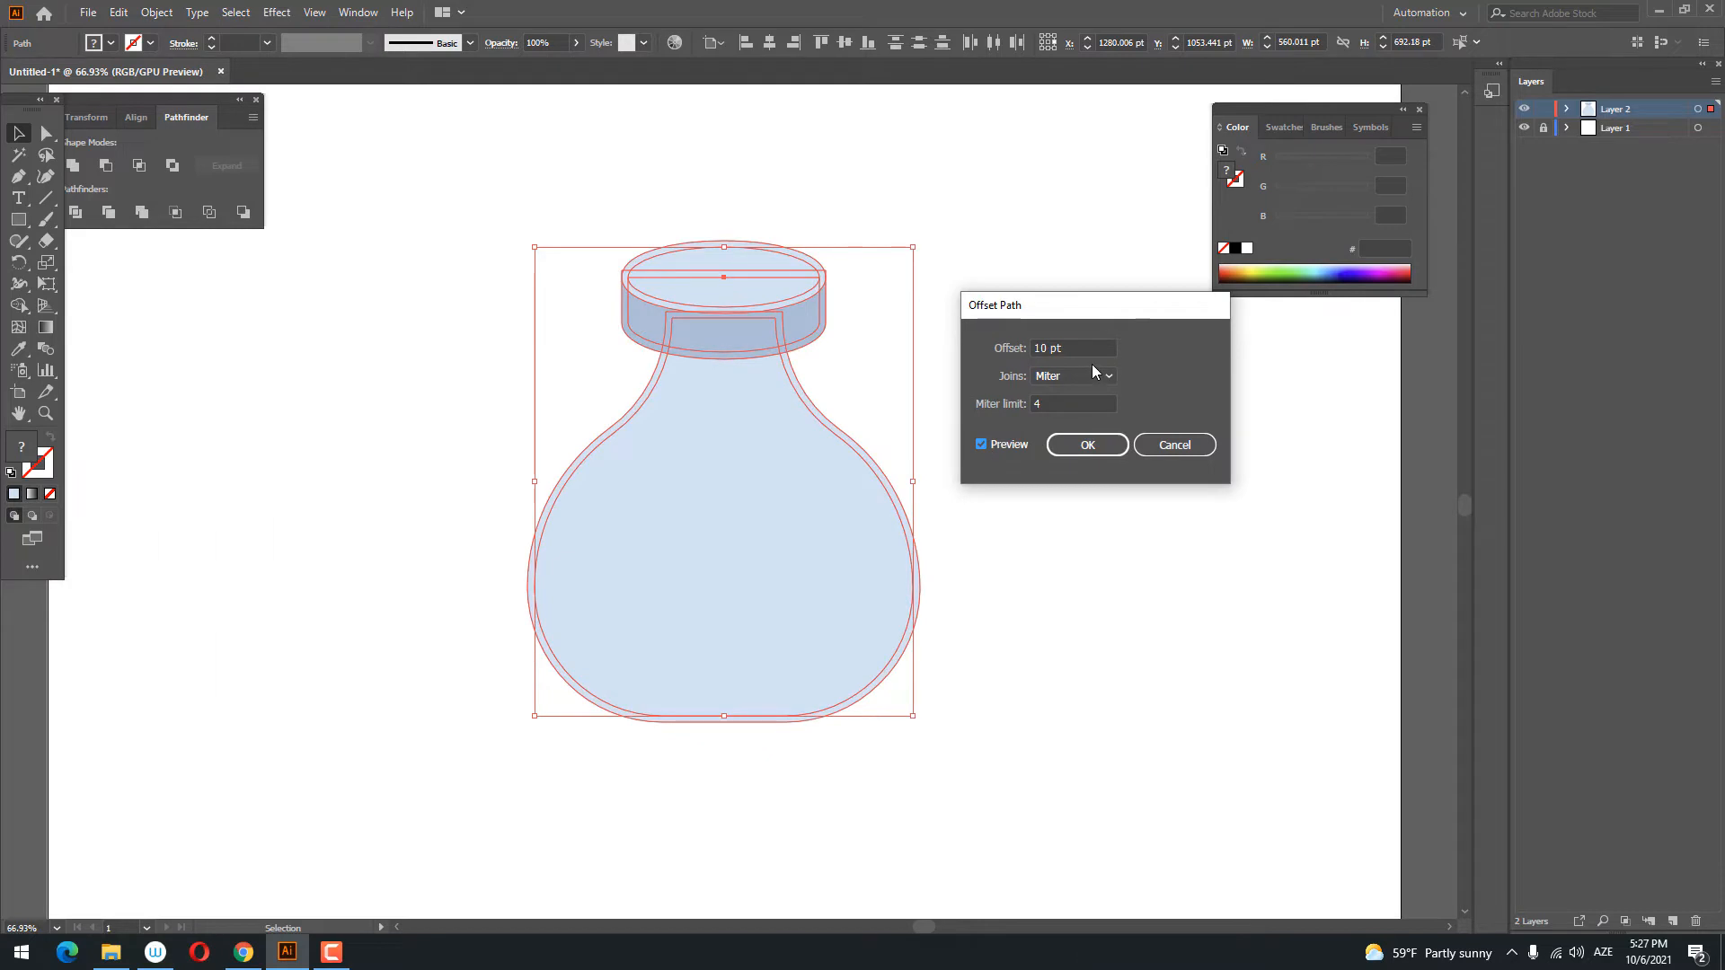
click(1177, 447)
- Offset the bottle body's path by -25 pt with miter joins to make a smaller inner shape
drag(1020, 547, 513, 443)
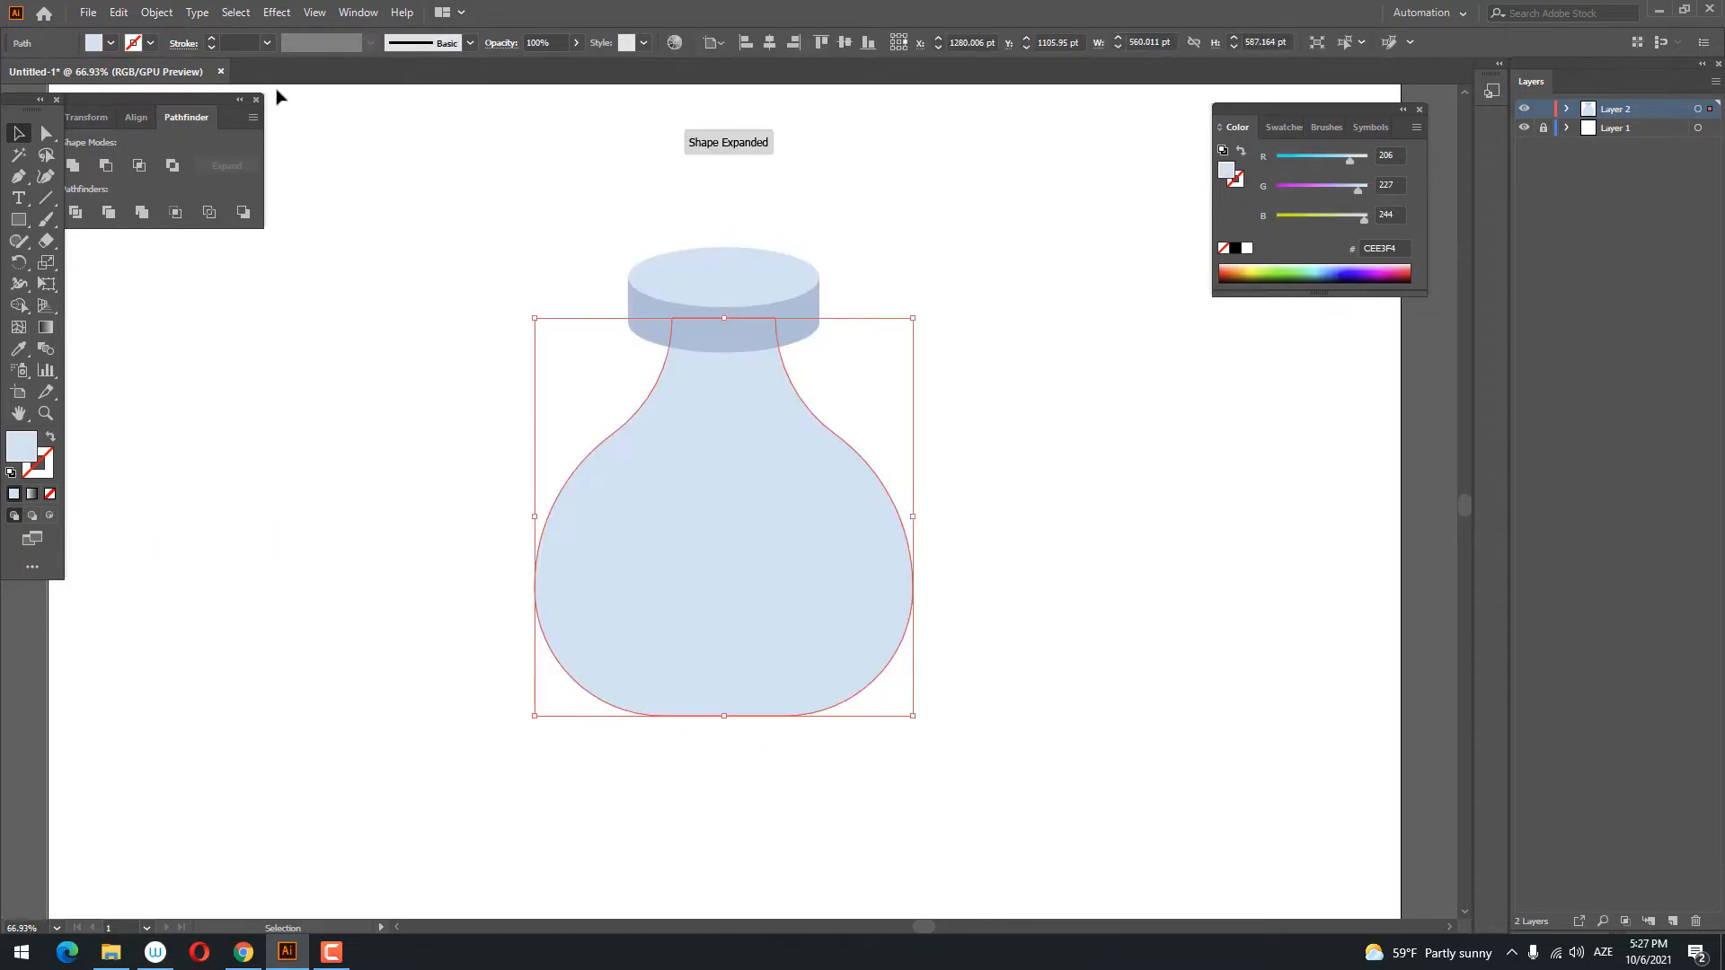
click(157, 13)
mouse_move(261, 439)
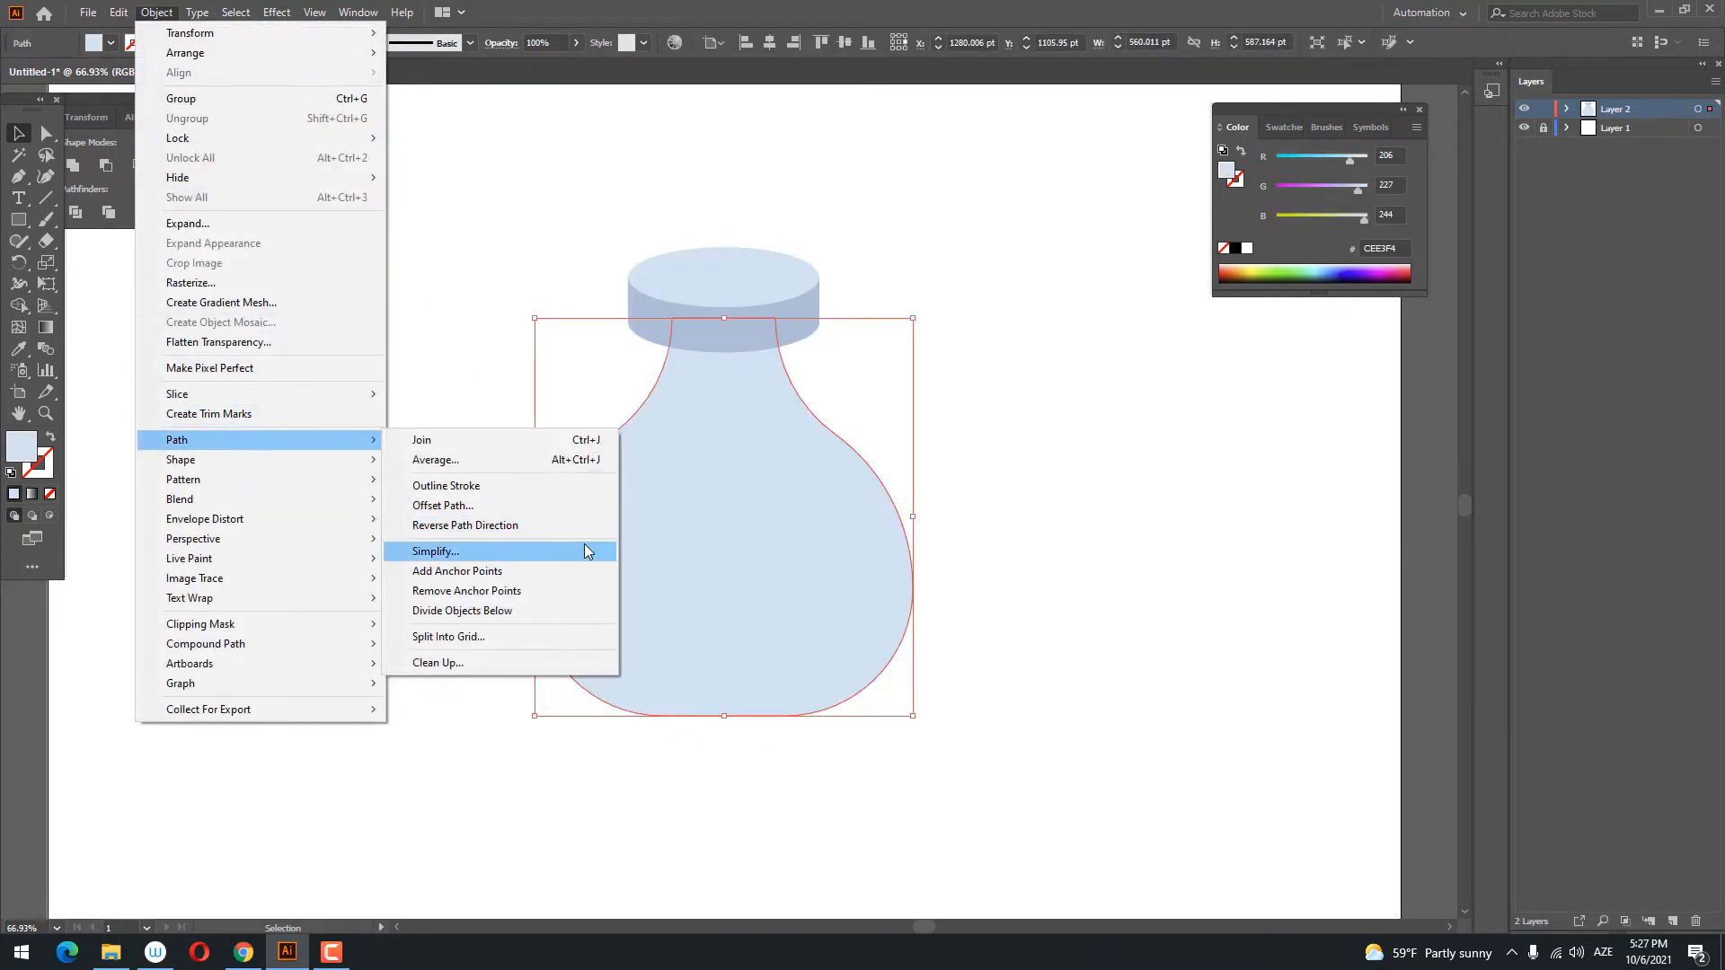
click(536, 506)
click(1006, 445)
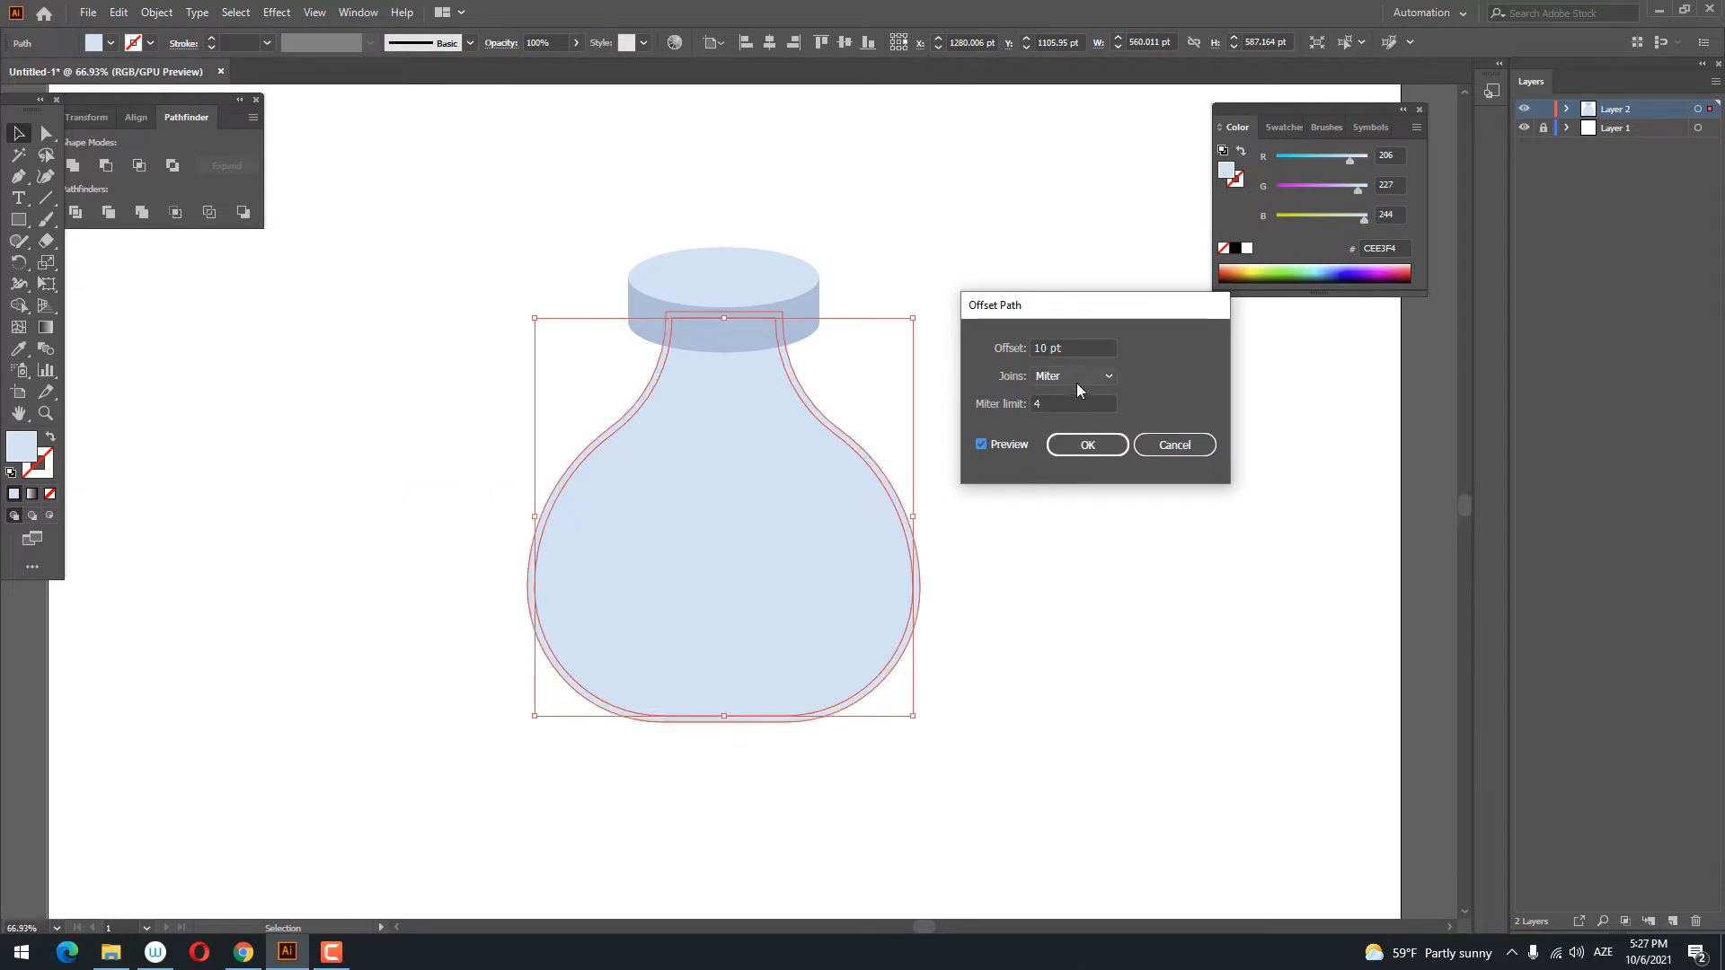
drag(1069, 348, 769, 344)
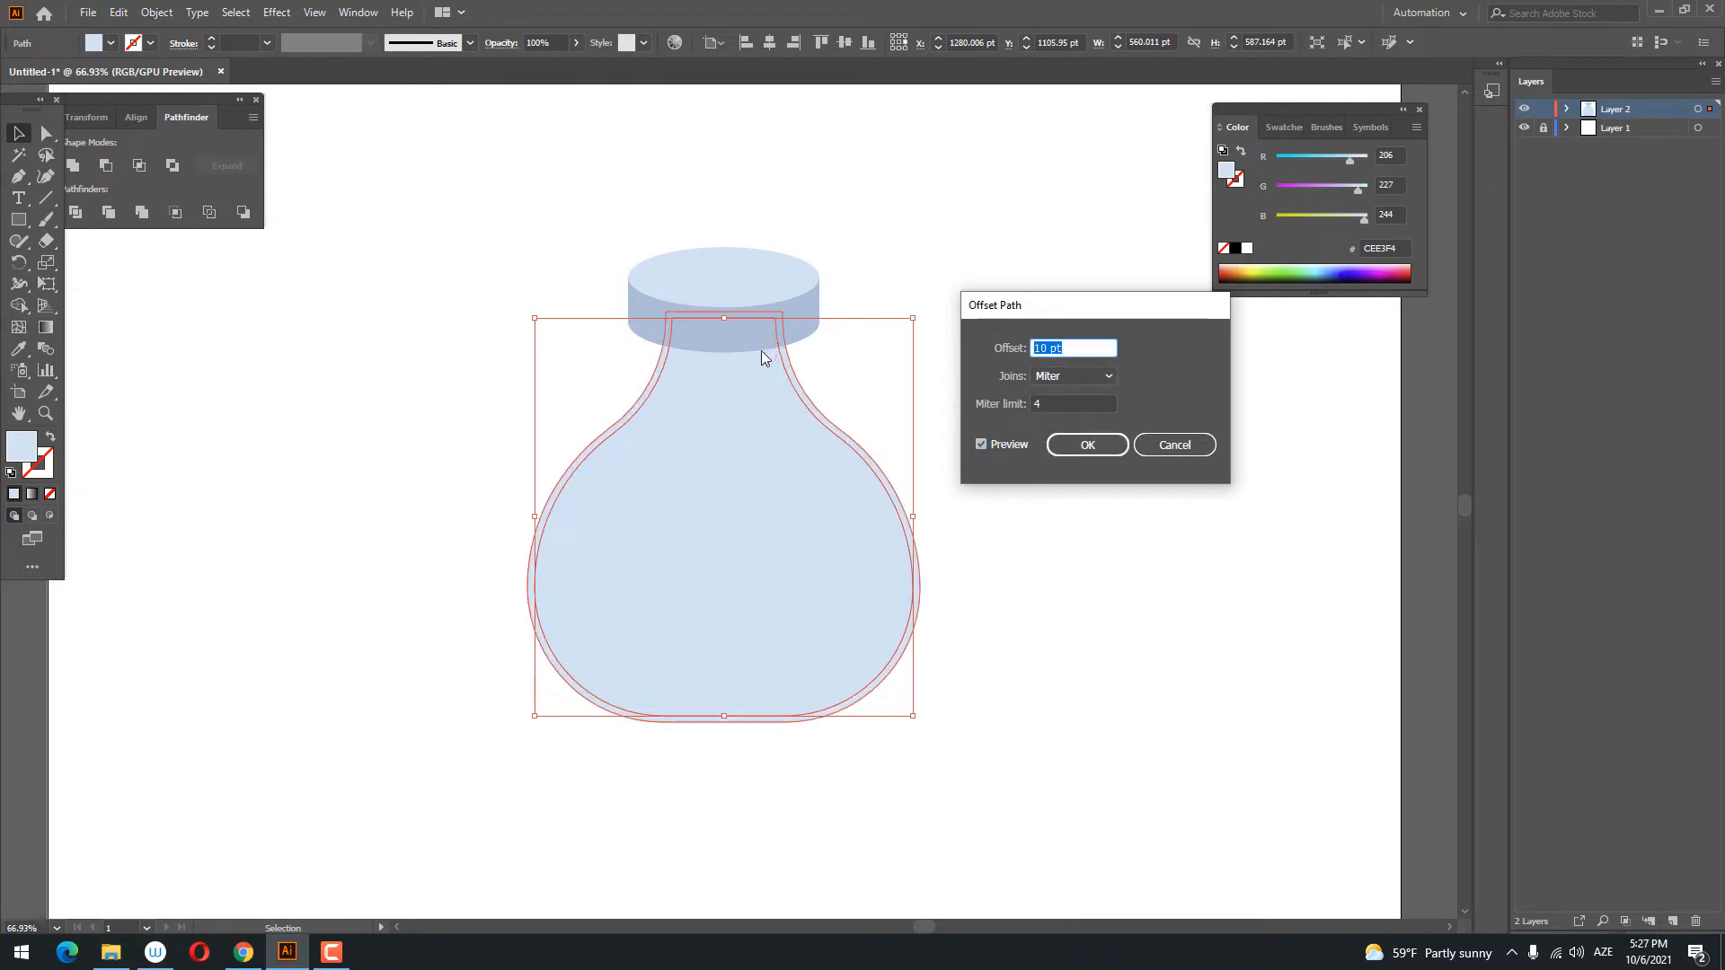
text(-25)
click(994, 444)
click(994, 445)
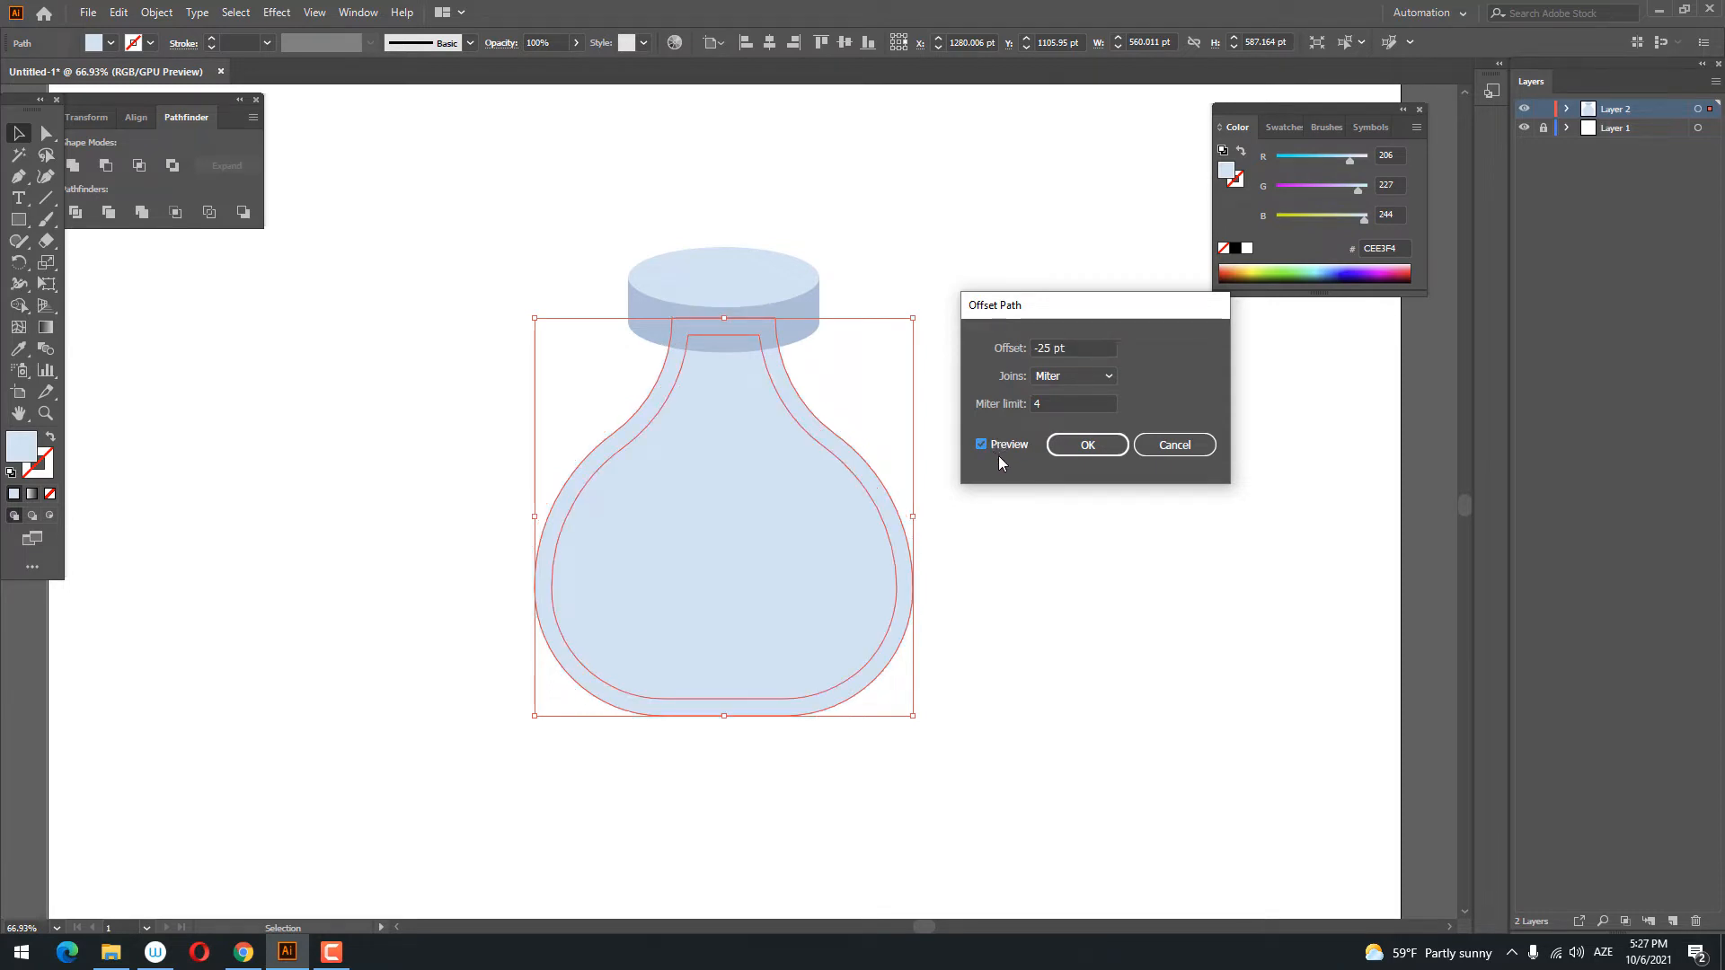
click(1087, 445)
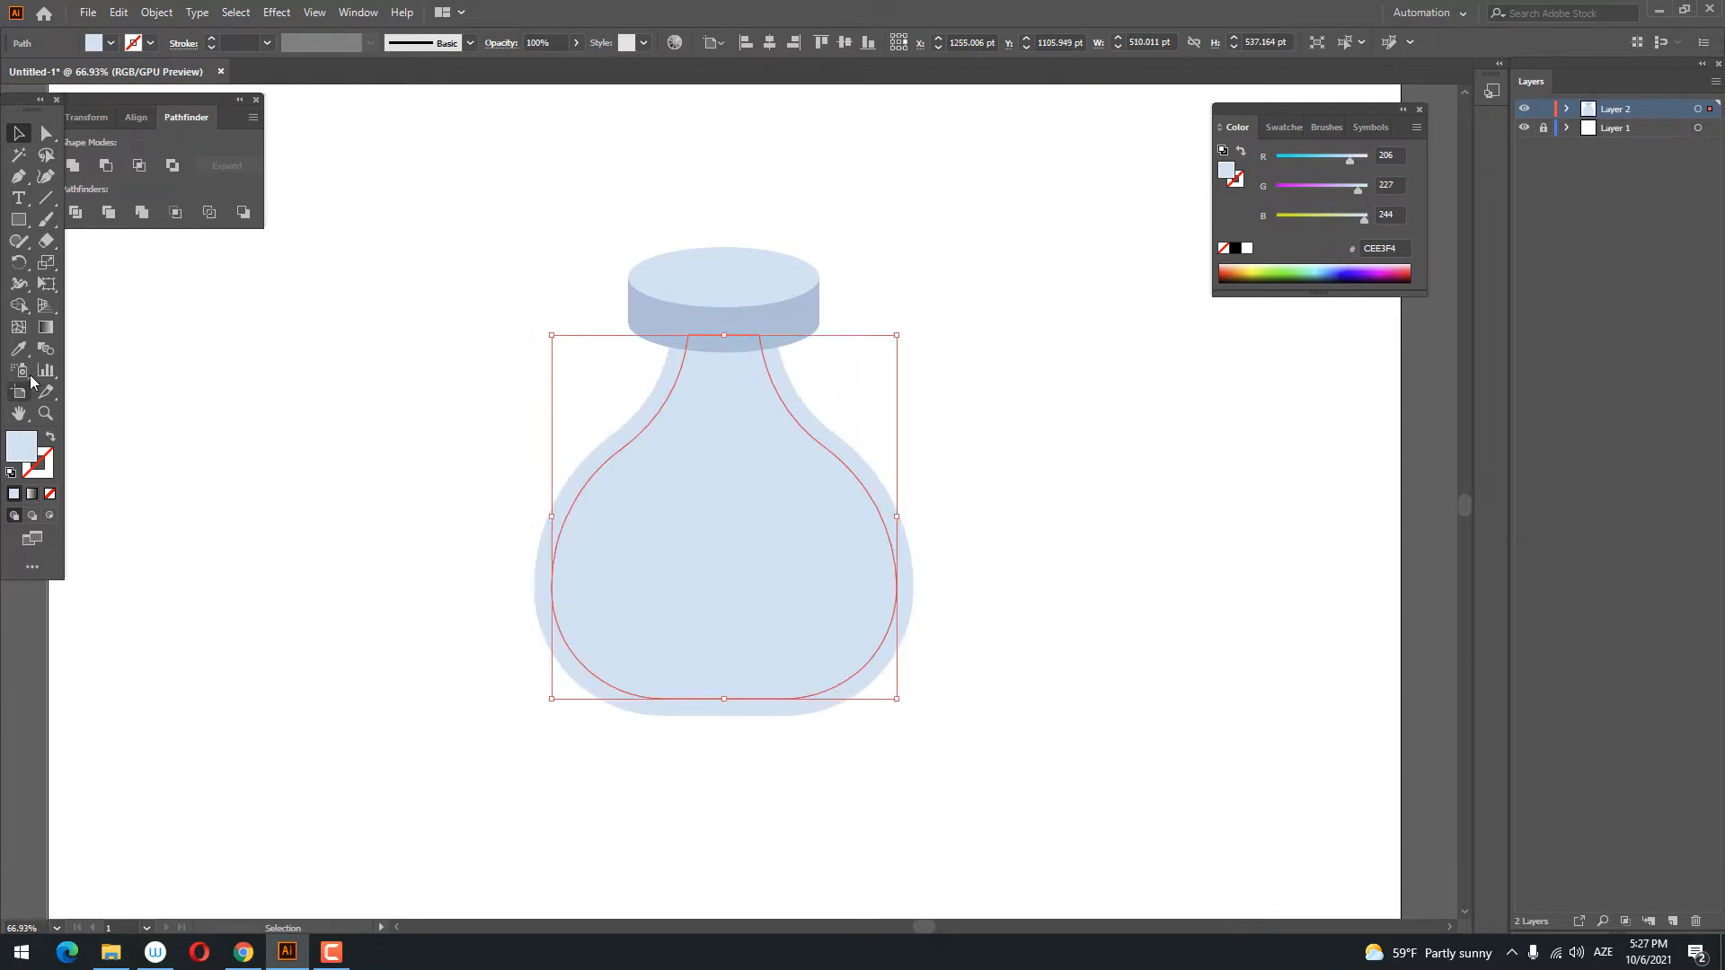
- Fill the inner bottle shape with the darker blue sampled from the side of the cap
click(19, 349)
click(790, 332)
key(z)
drag(827, 331, 849, 446)
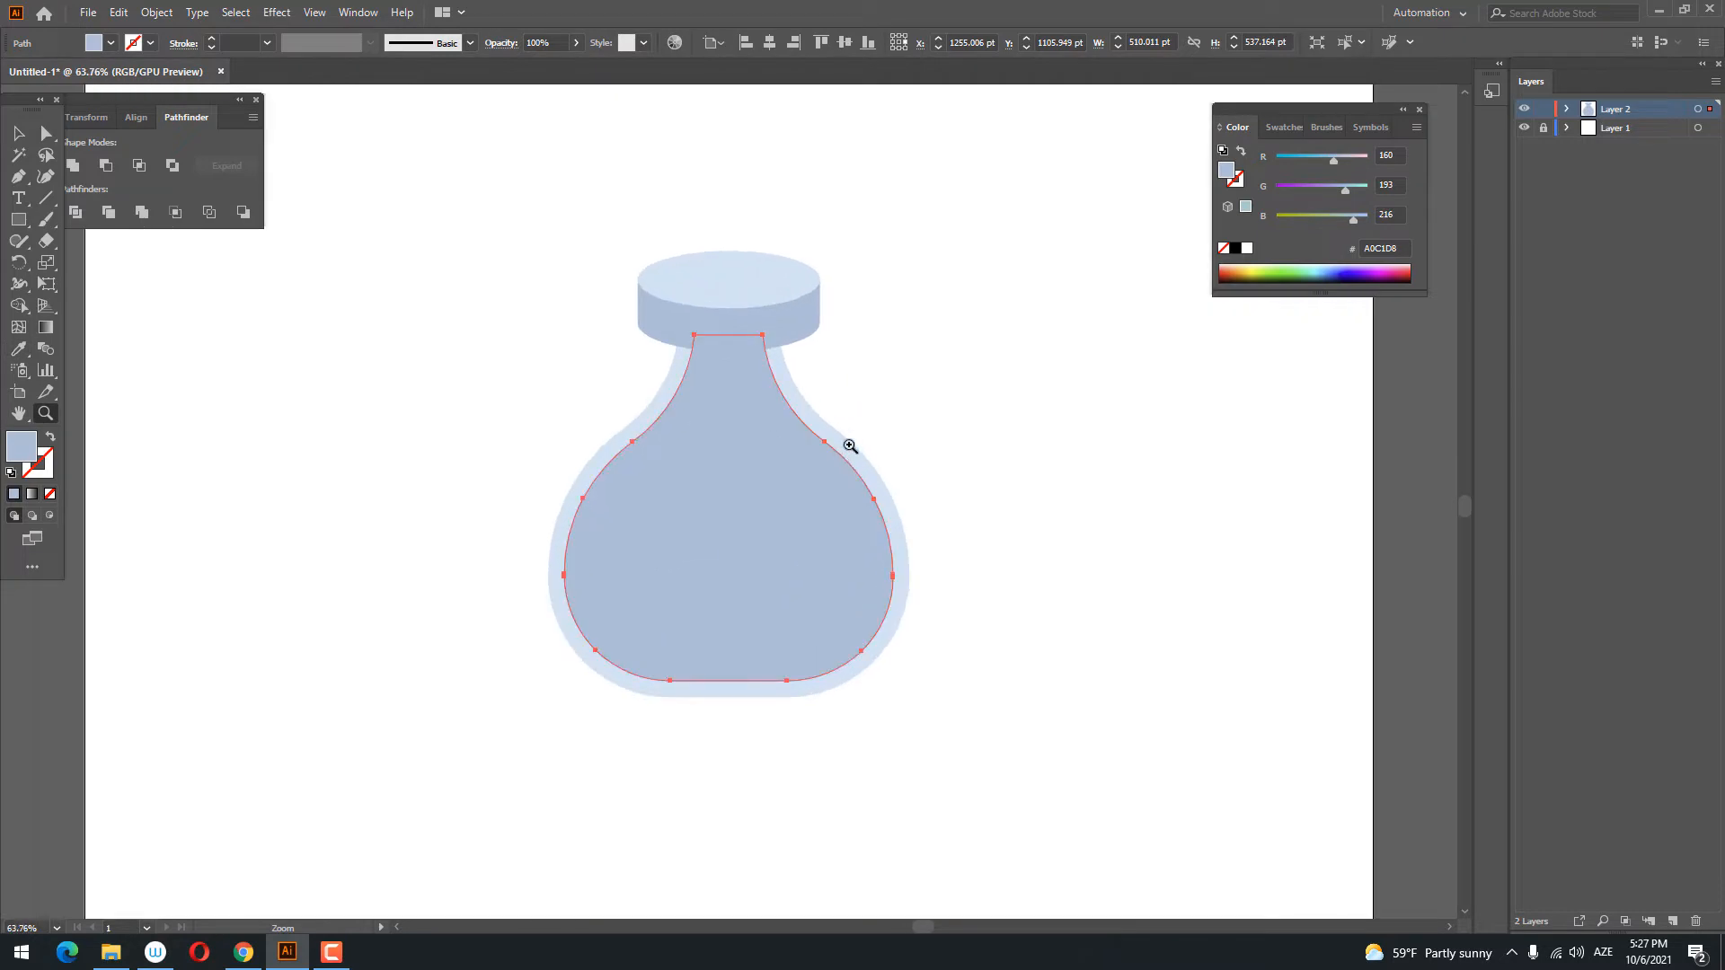
- Copy the inner bottle shape and paste the duplicate in front of it
click(11, 142)
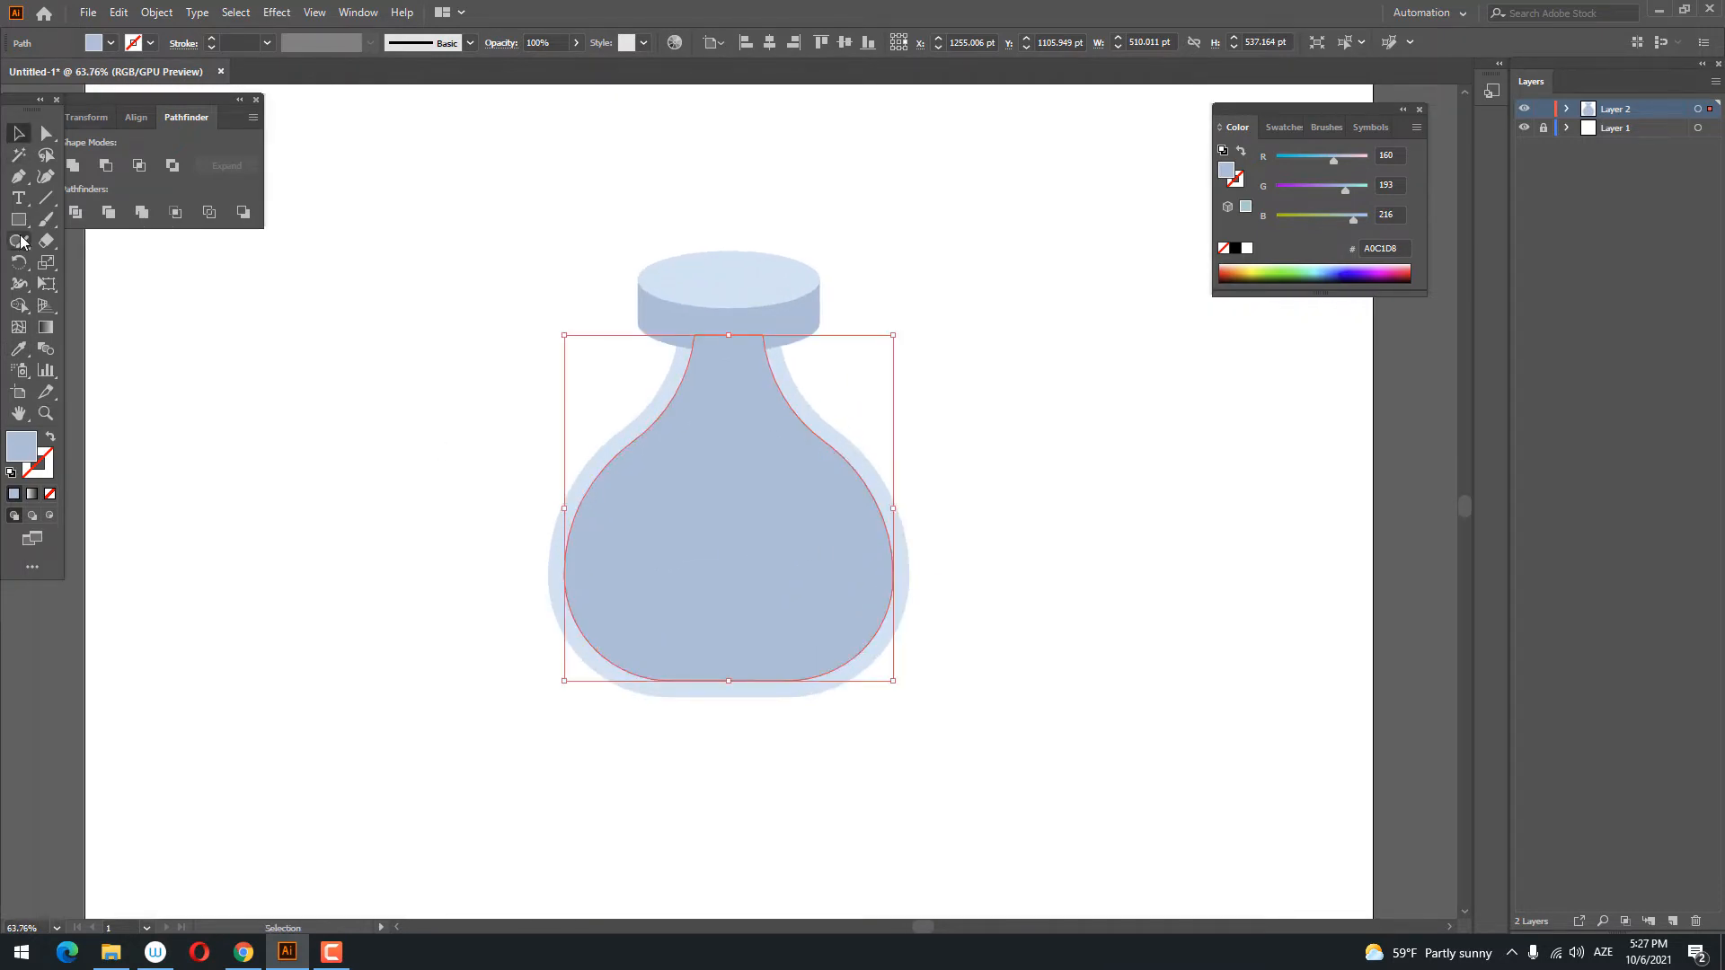
click(117, 13)
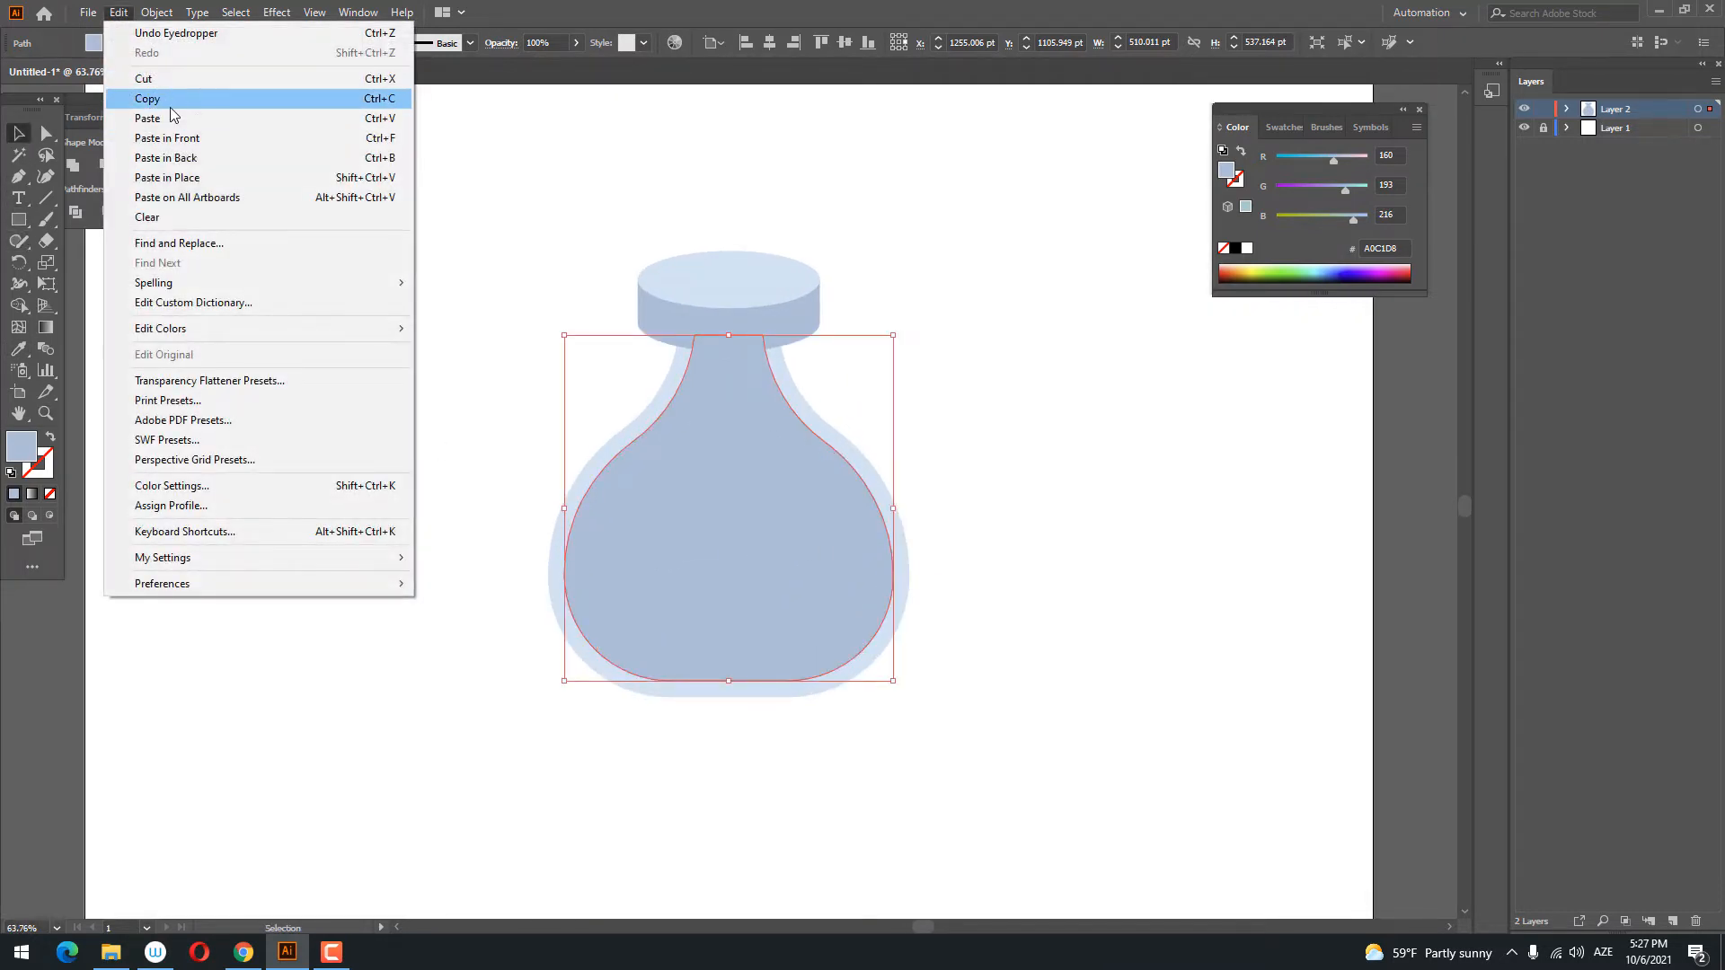
click(173, 100)
click(118, 13)
click(179, 138)
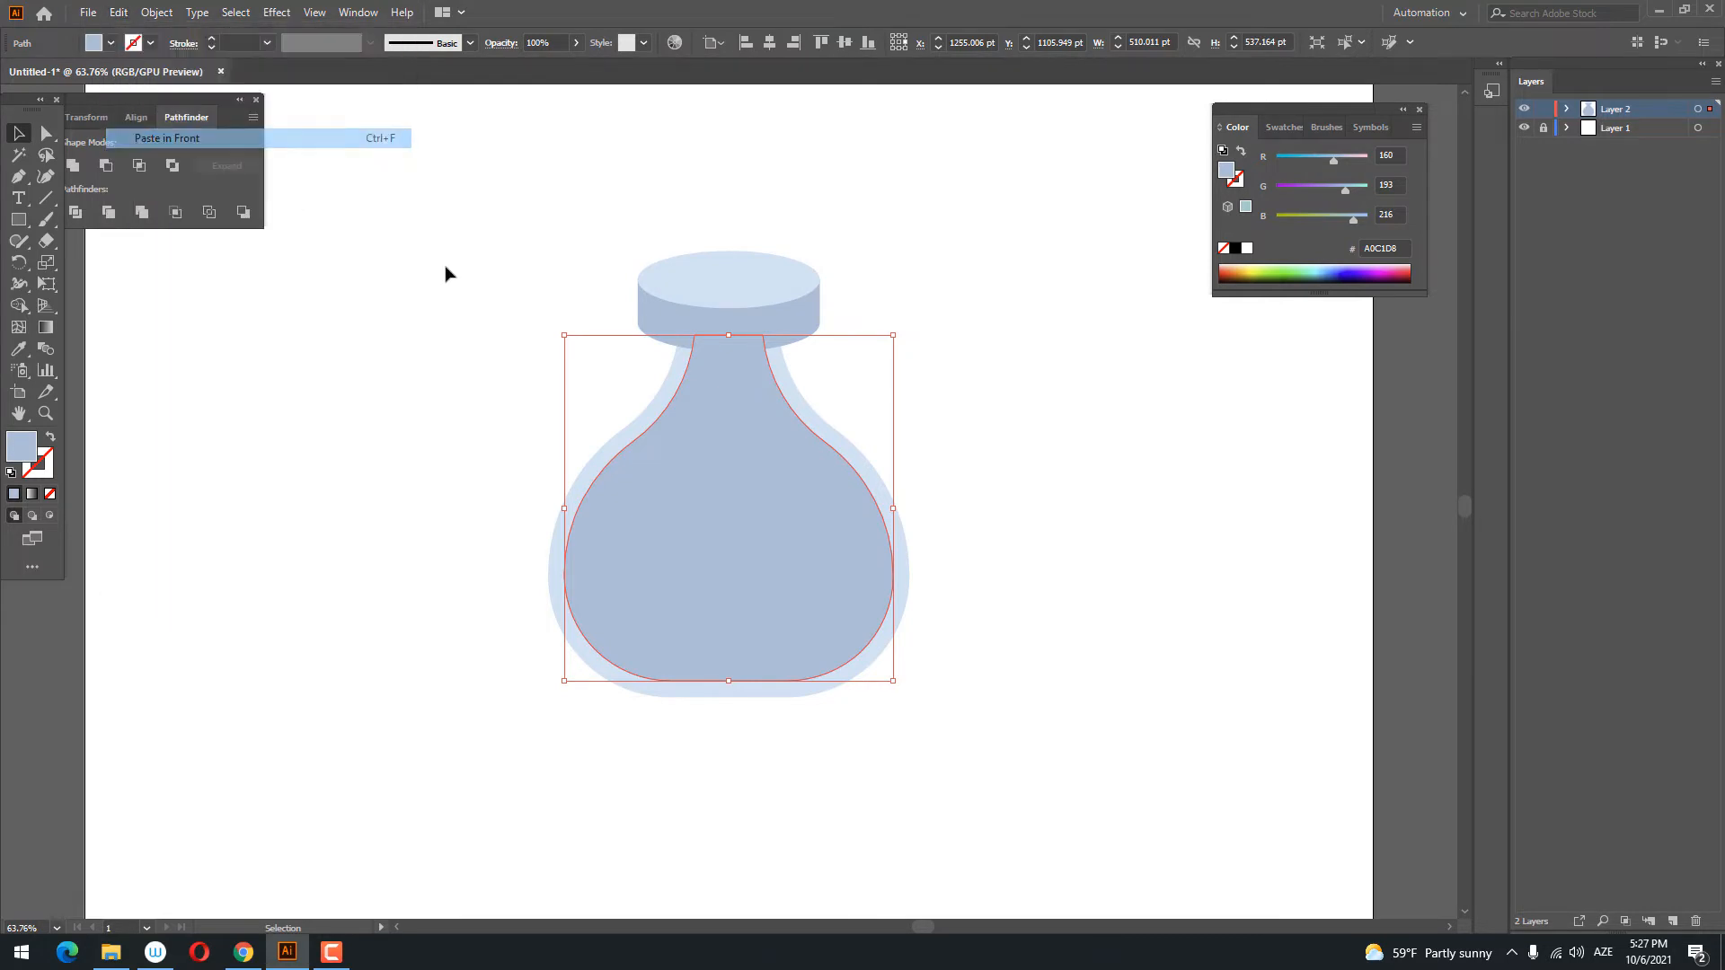
- Fill the pasted inner shape with the green color 77C644 for the liquid
double_click(23, 456)
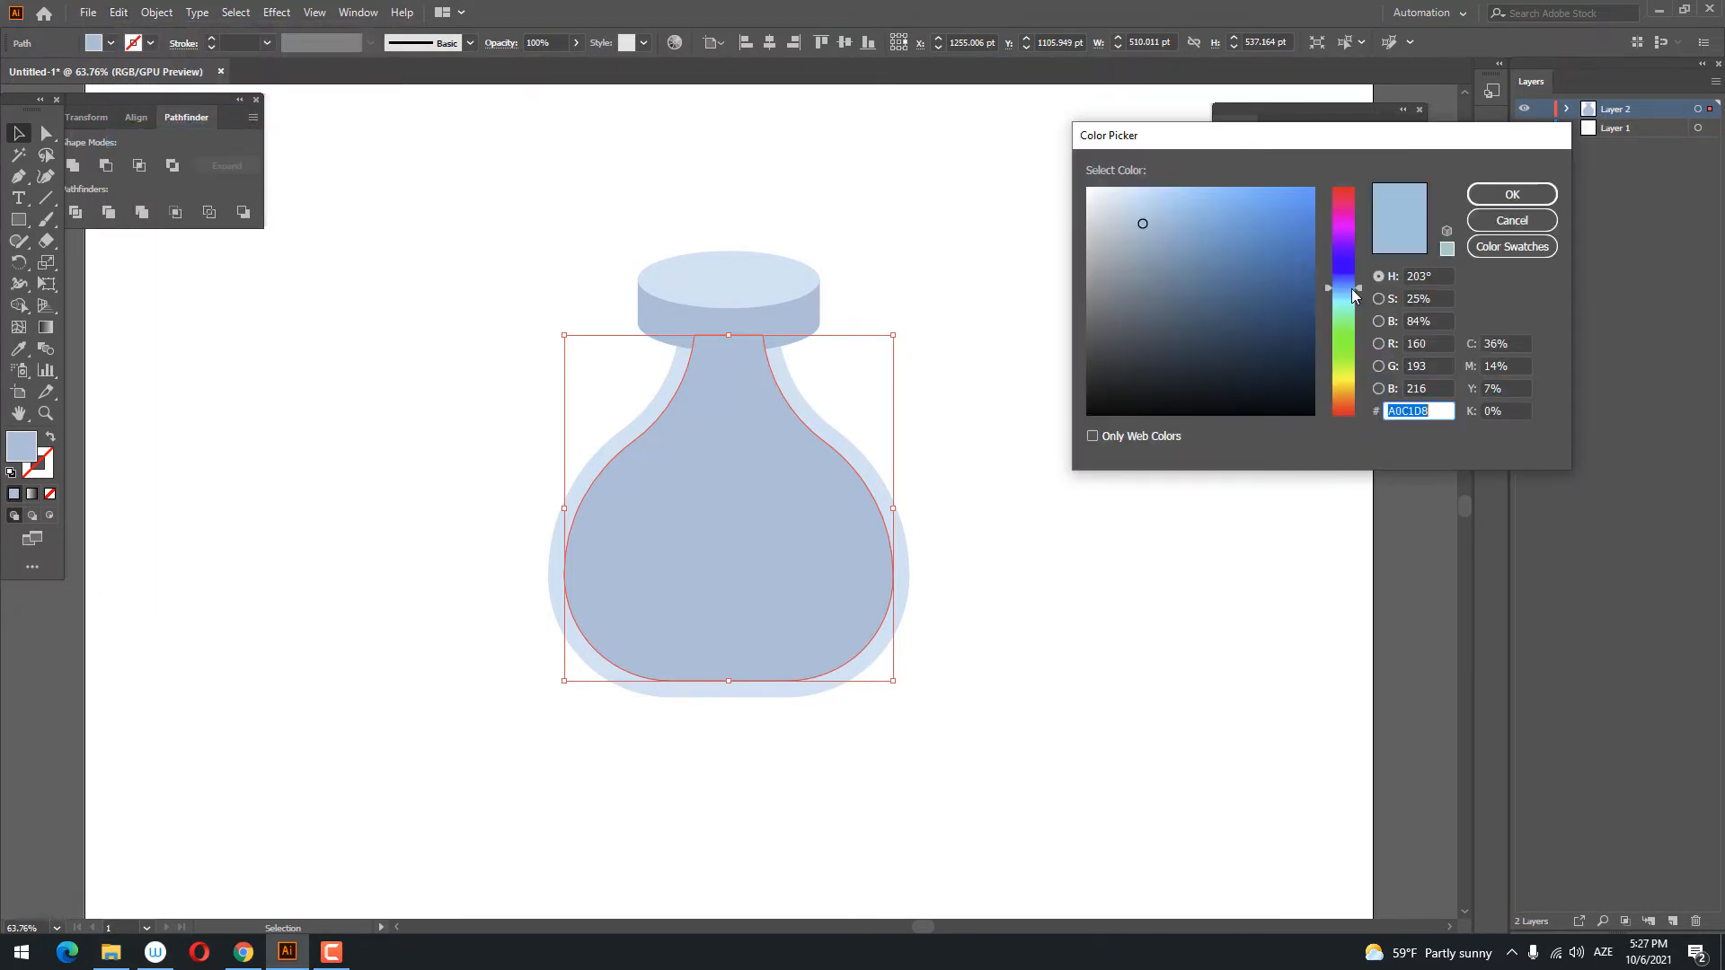
drag(1351, 288, 1355, 356)
click(1237, 238)
click(1495, 201)
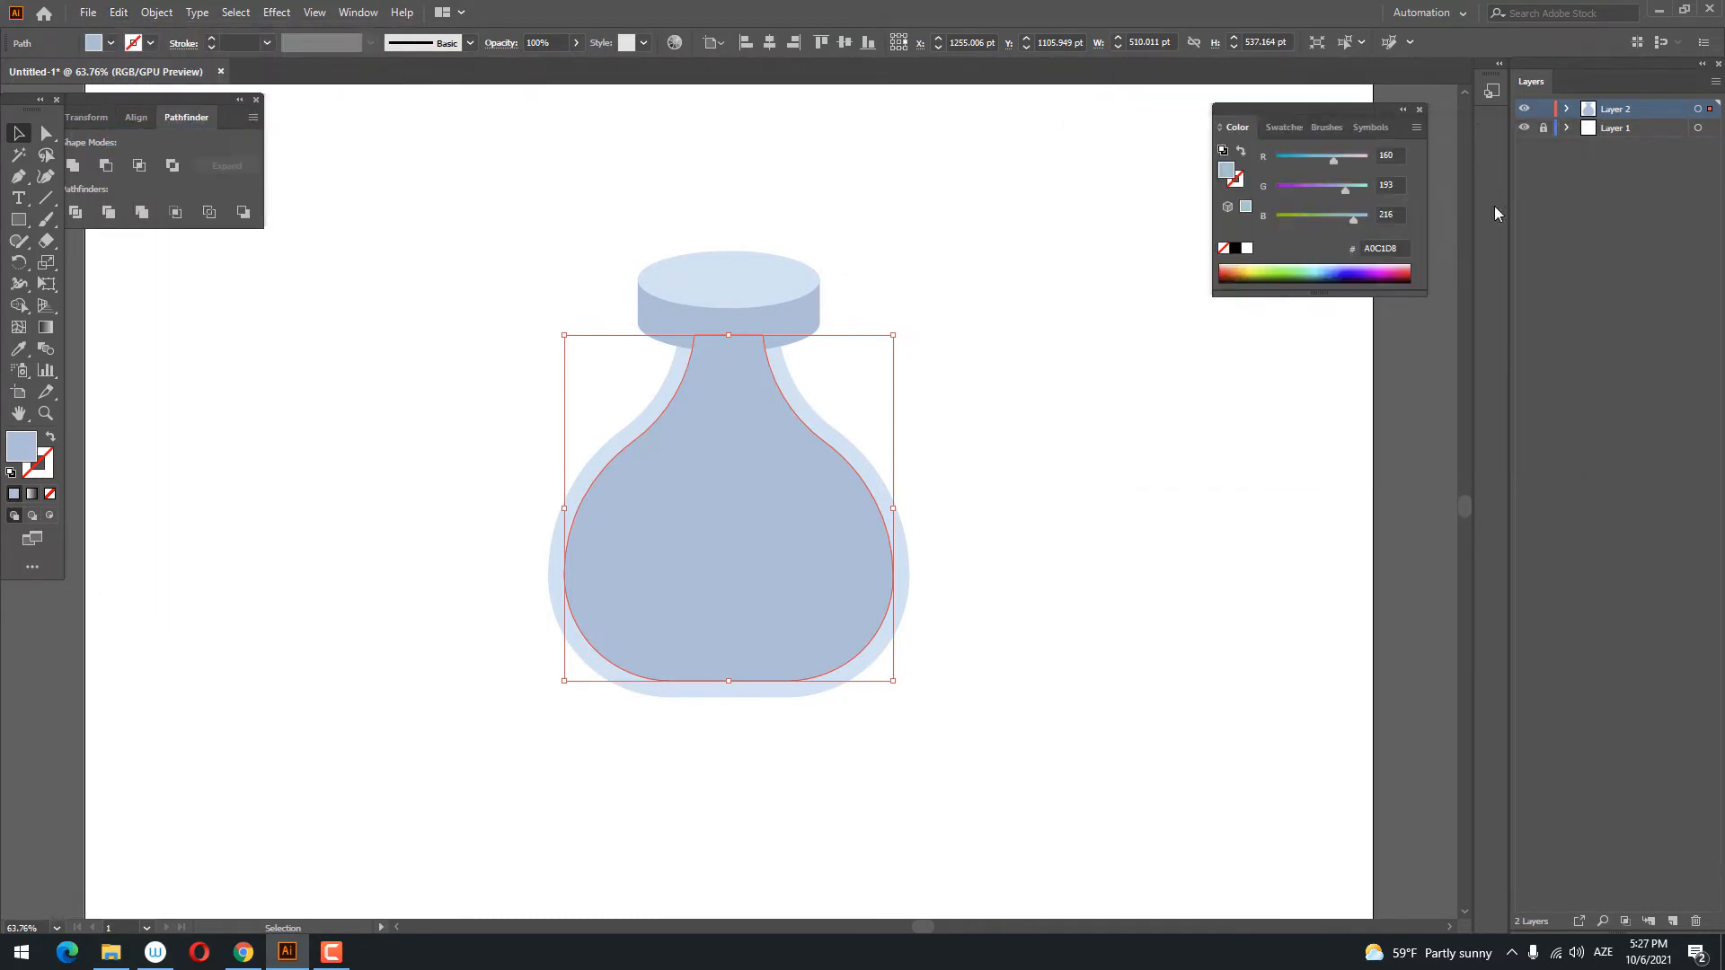
key(z)
drag(854, 449, 889, 449)
- Draw a flat ellipse about 460 by 74 pt across the green shape just below the bottle's neck
click(18, 225)
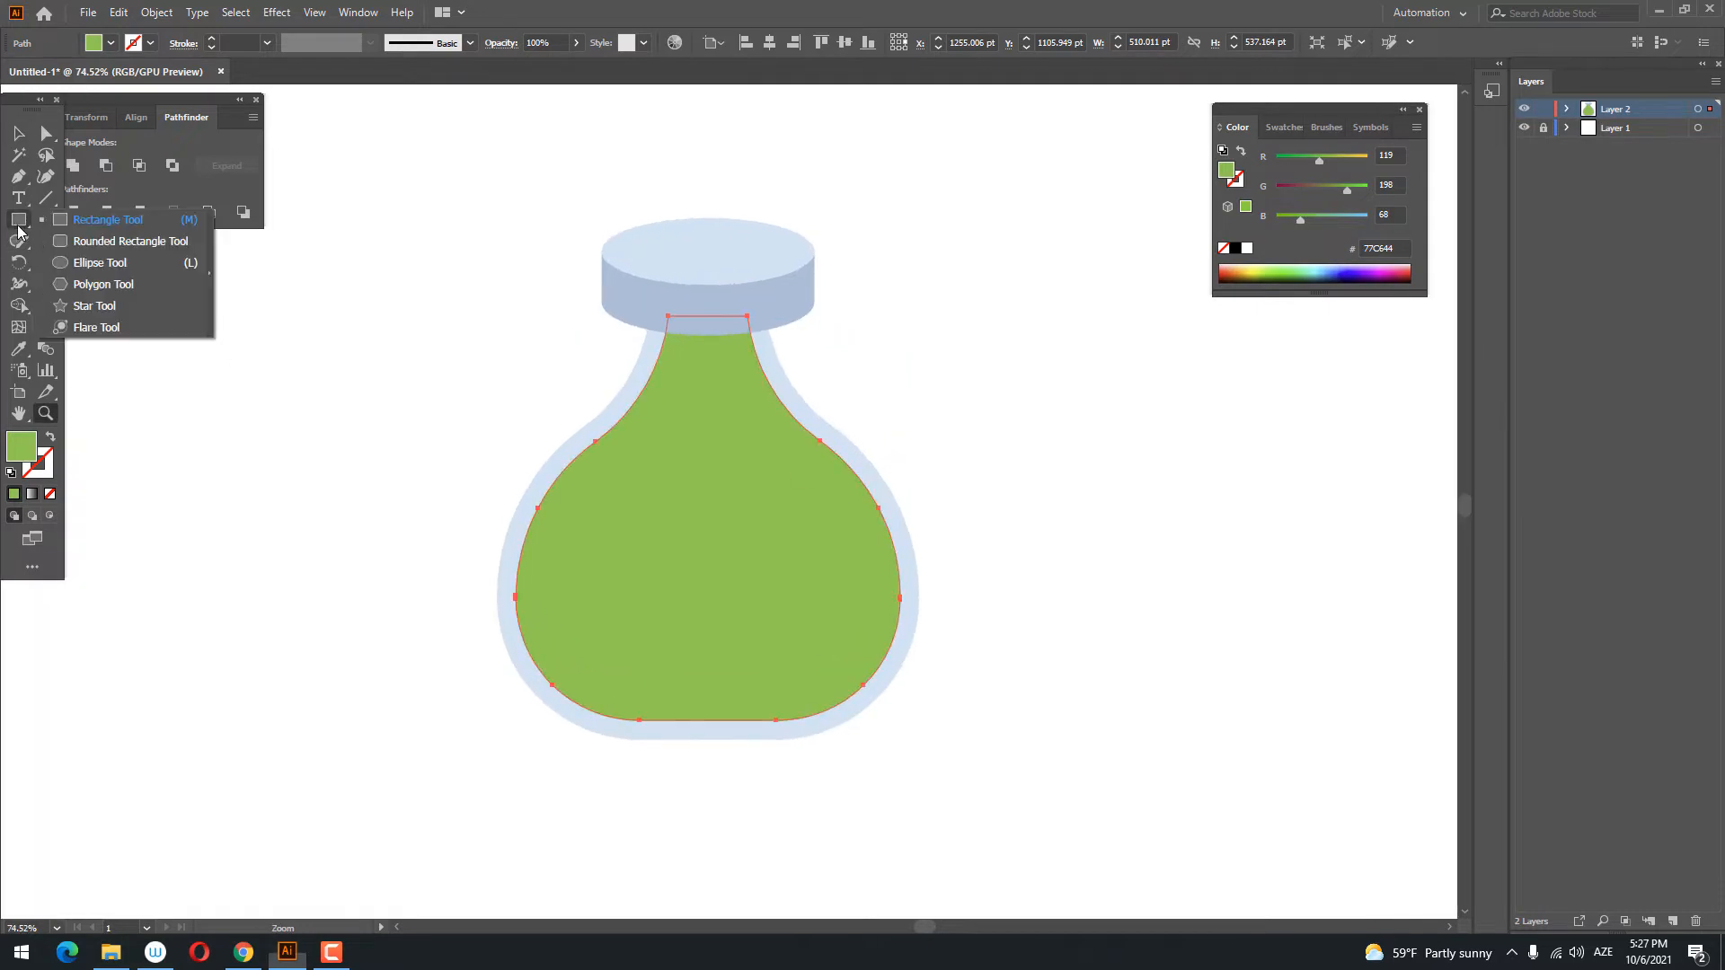
click(100, 262)
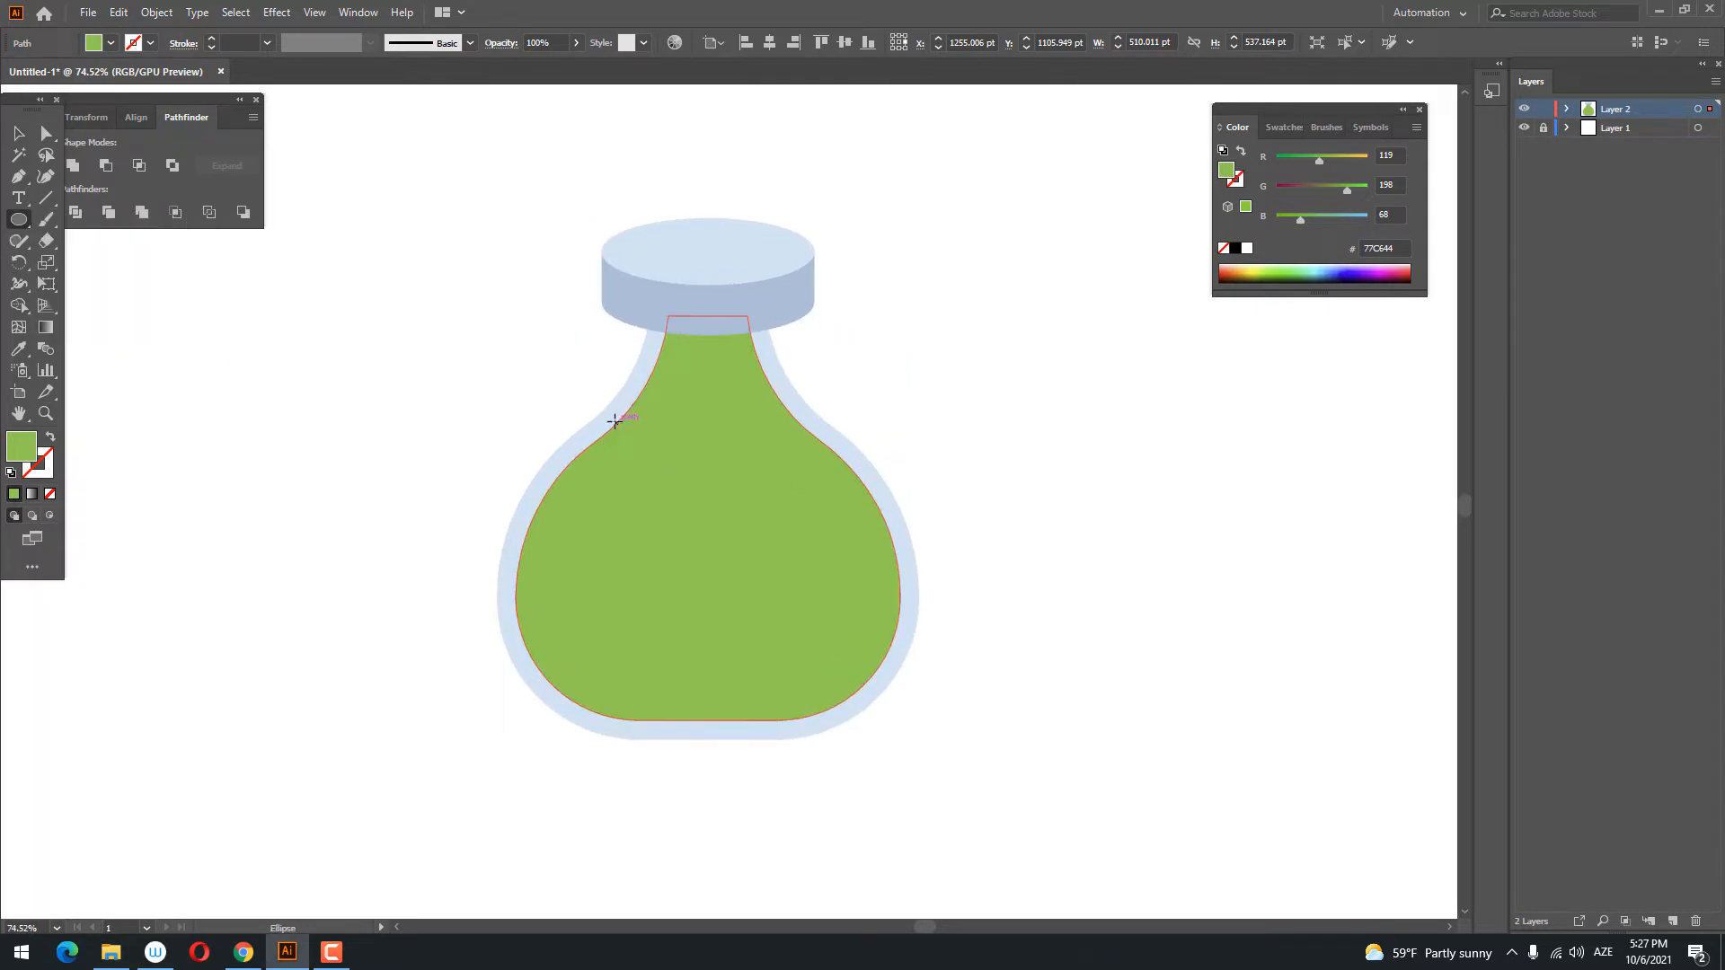
drag(578, 454, 877, 493)
- Divide the green liquid shape and the ellipse into separate pieces along their overlaps
click(15, 135)
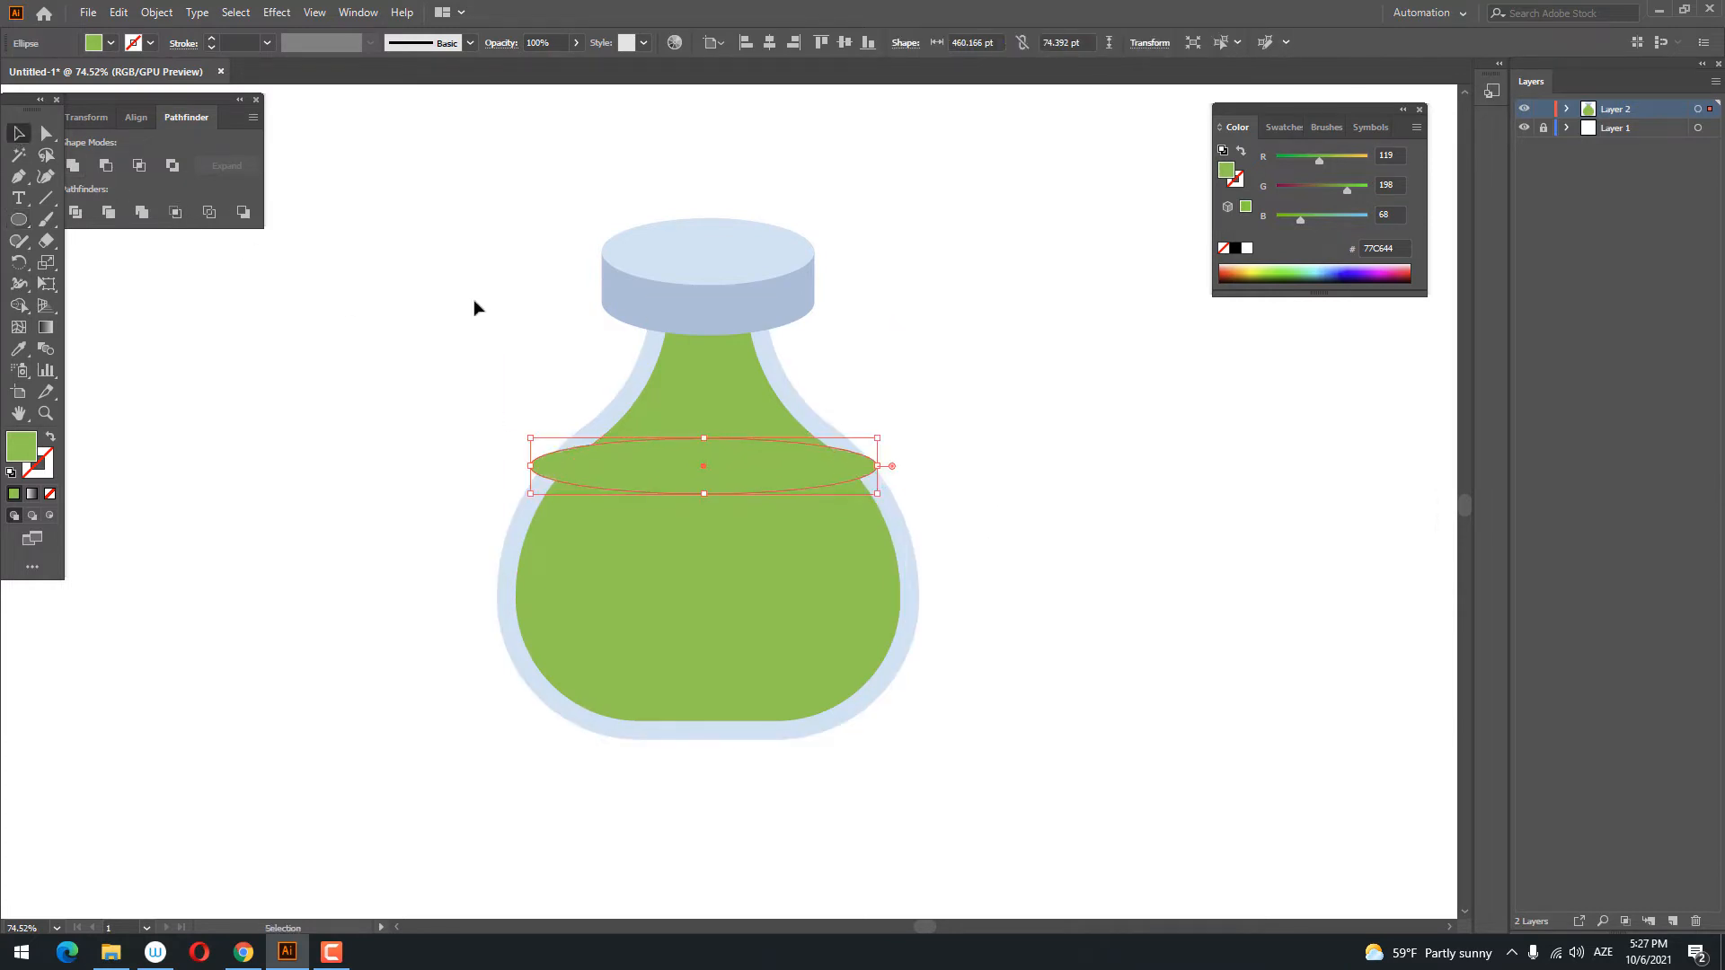
shift+click(744, 409)
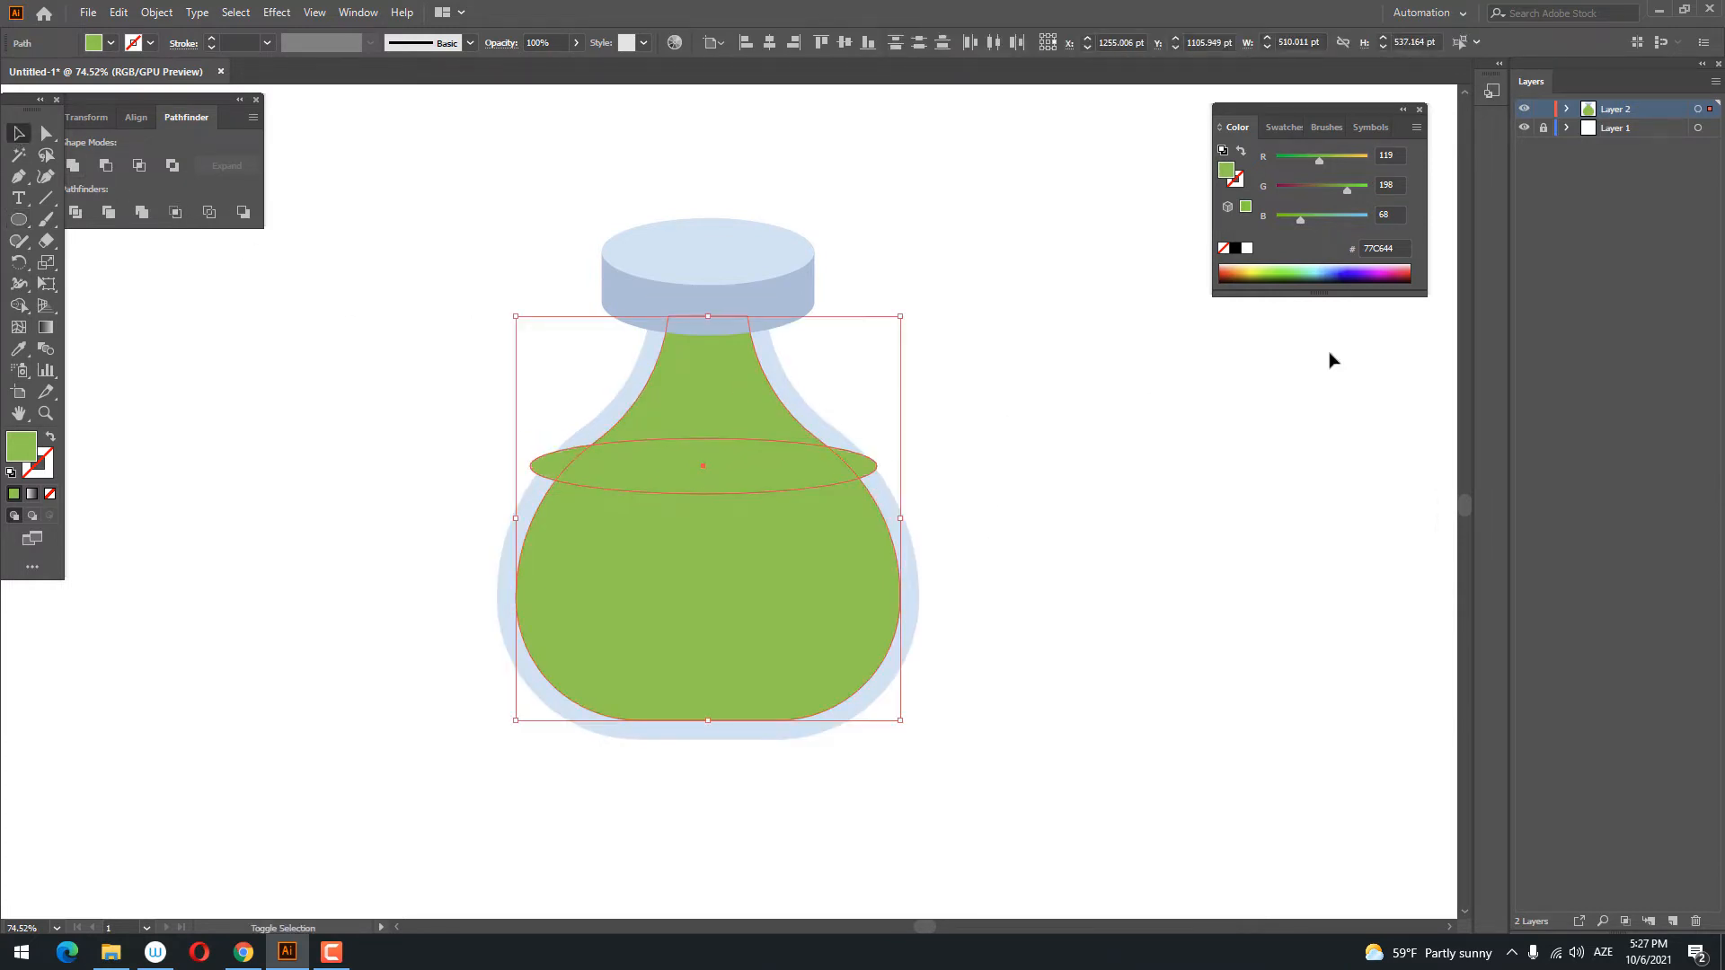
click(68, 214)
- Isolate the divided group and delete the green neck piece and the ellipse's leftover ends on both sides
double_click(771, 471)
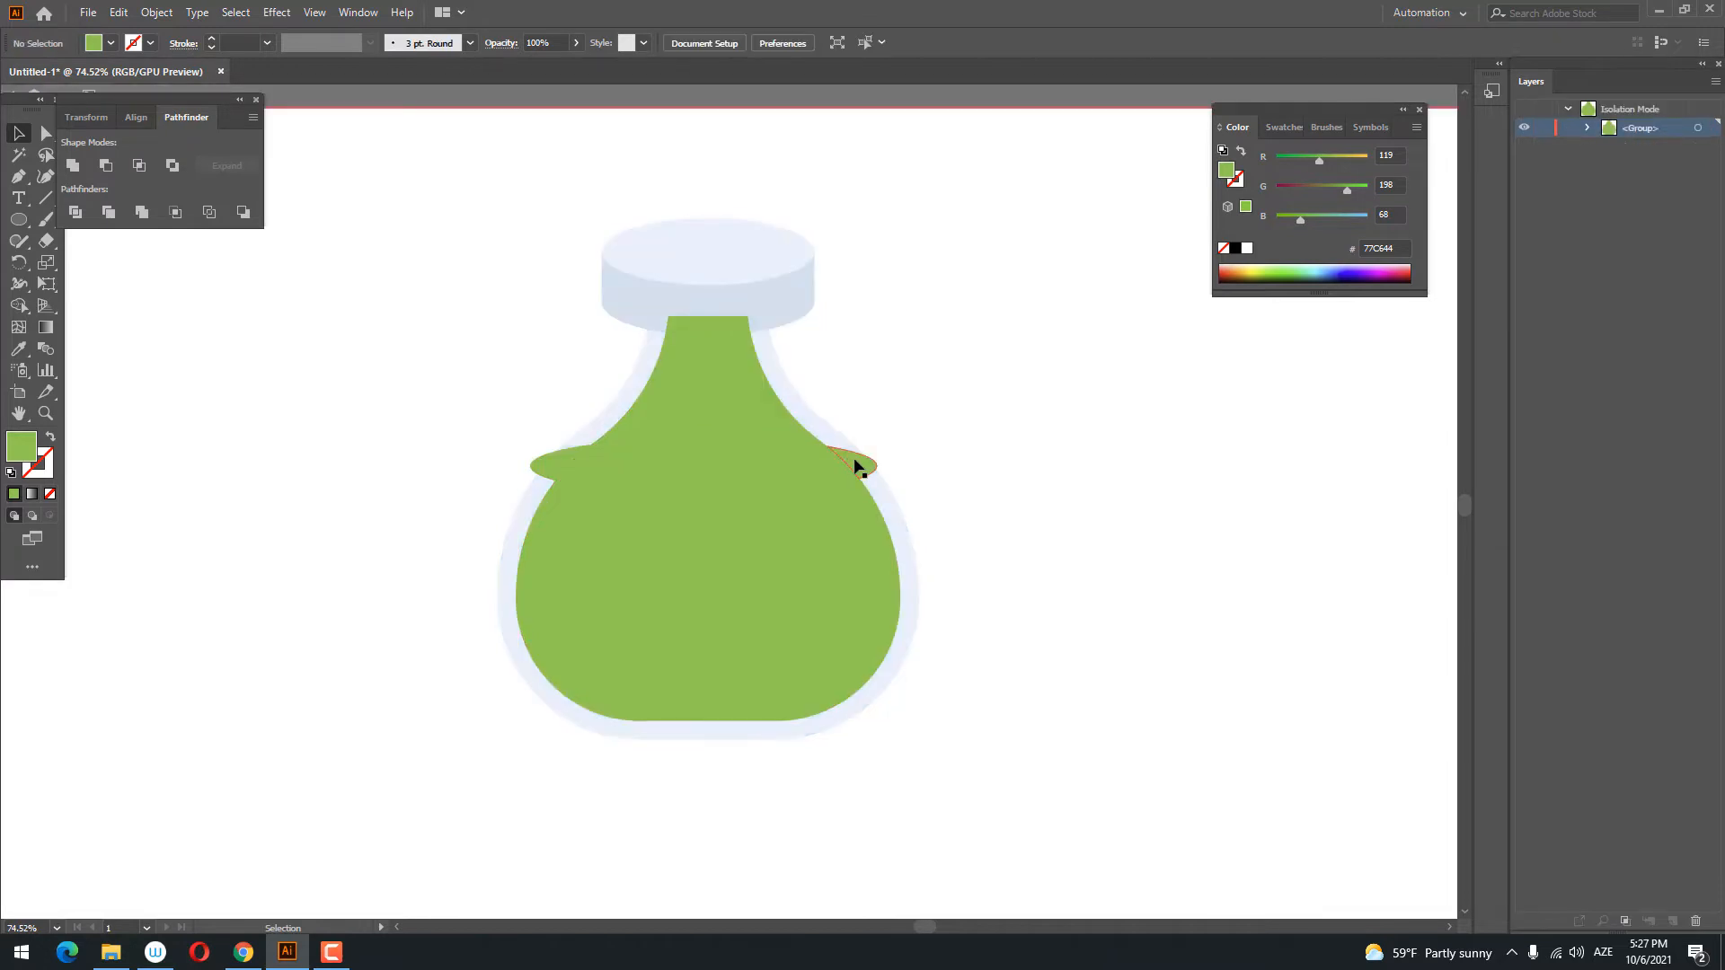
click(737, 411)
shift+click(553, 463)
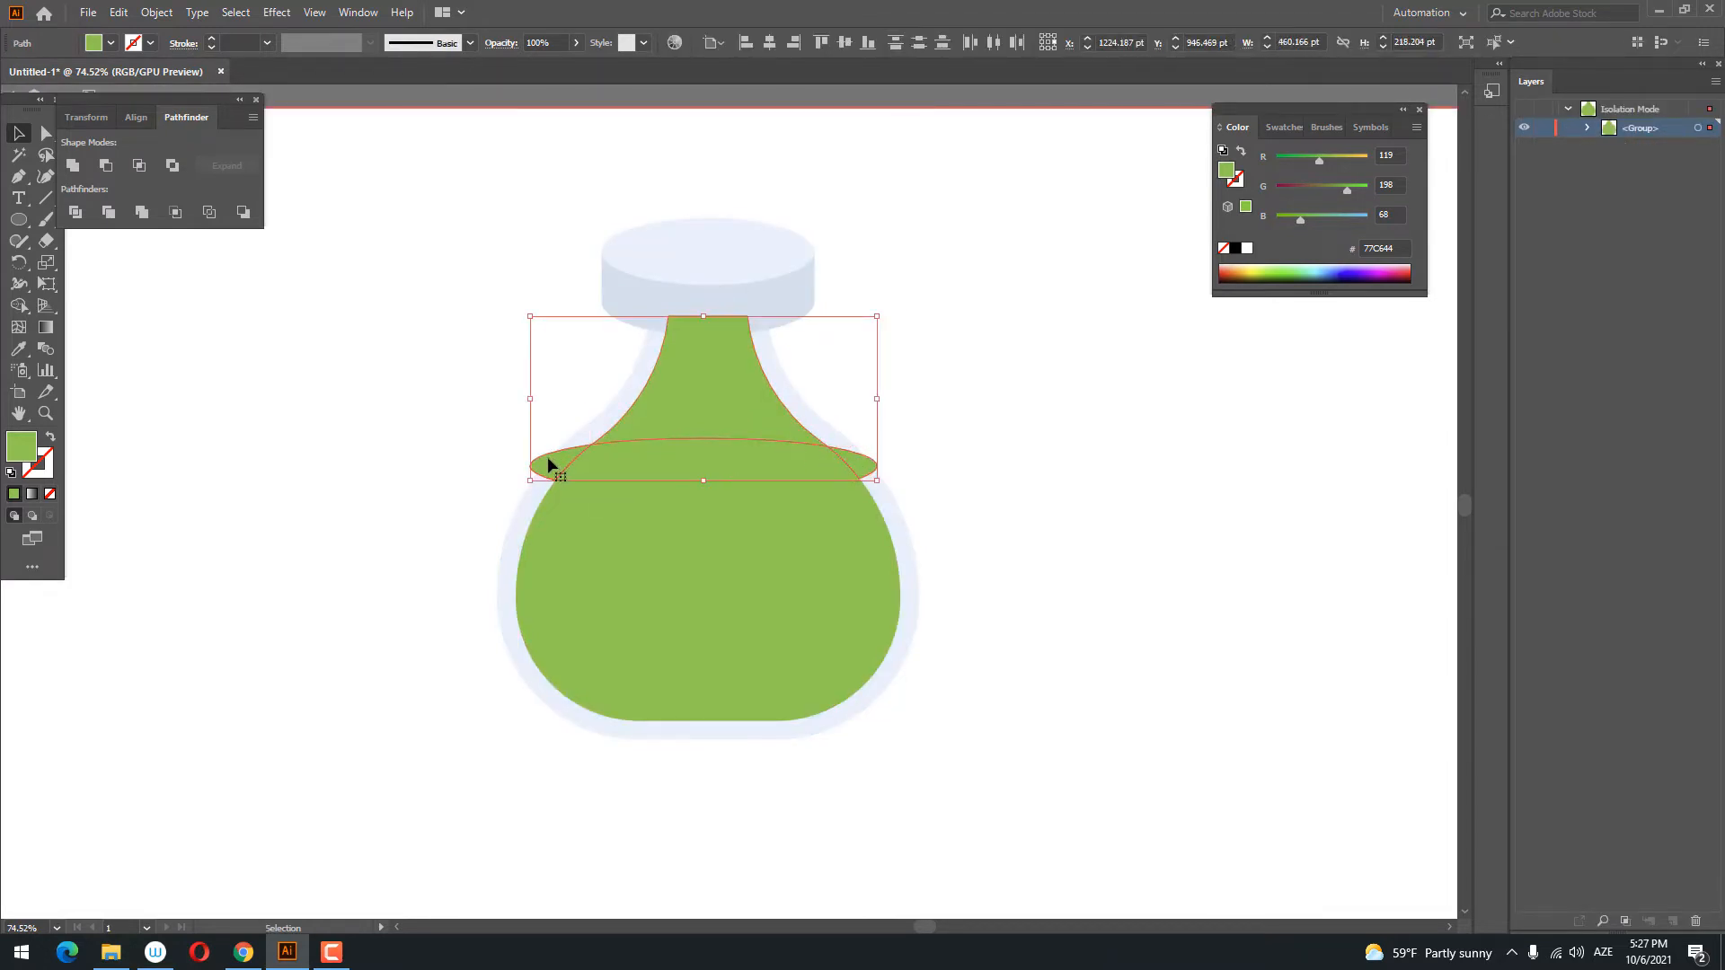
key(Delete)
- Fill the liquid's elliptical top surface with the pale yellow-green E1F27E
click(697, 457)
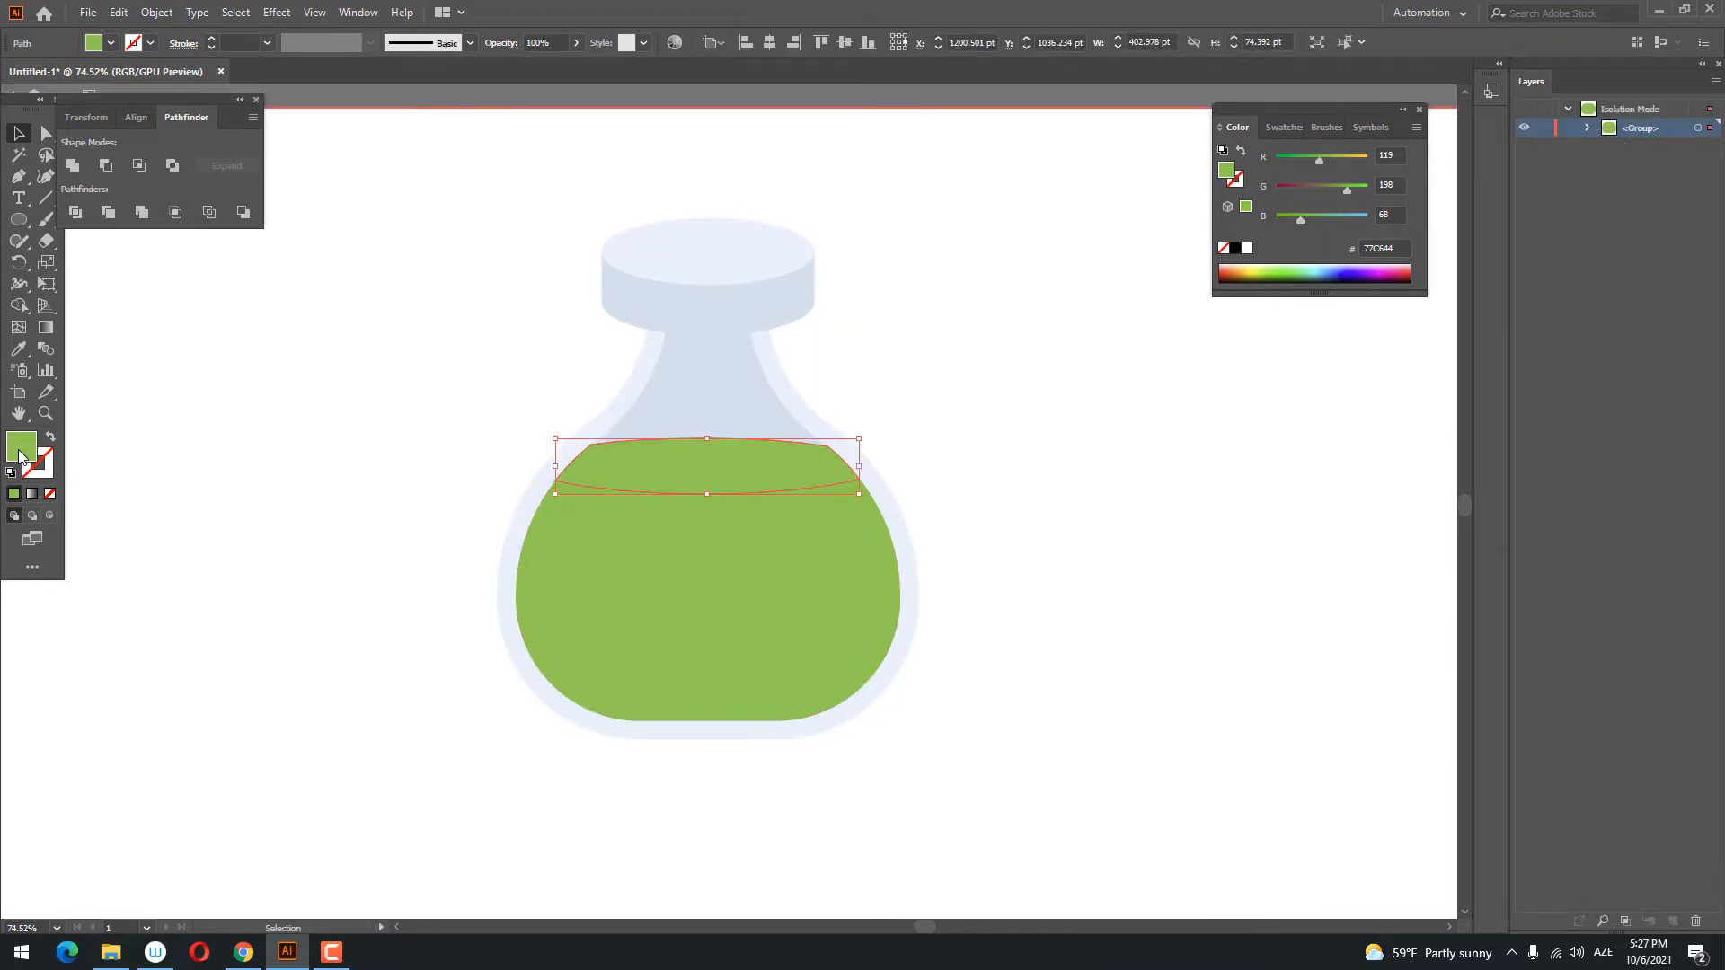
double_click(20, 449)
click(1196, 198)
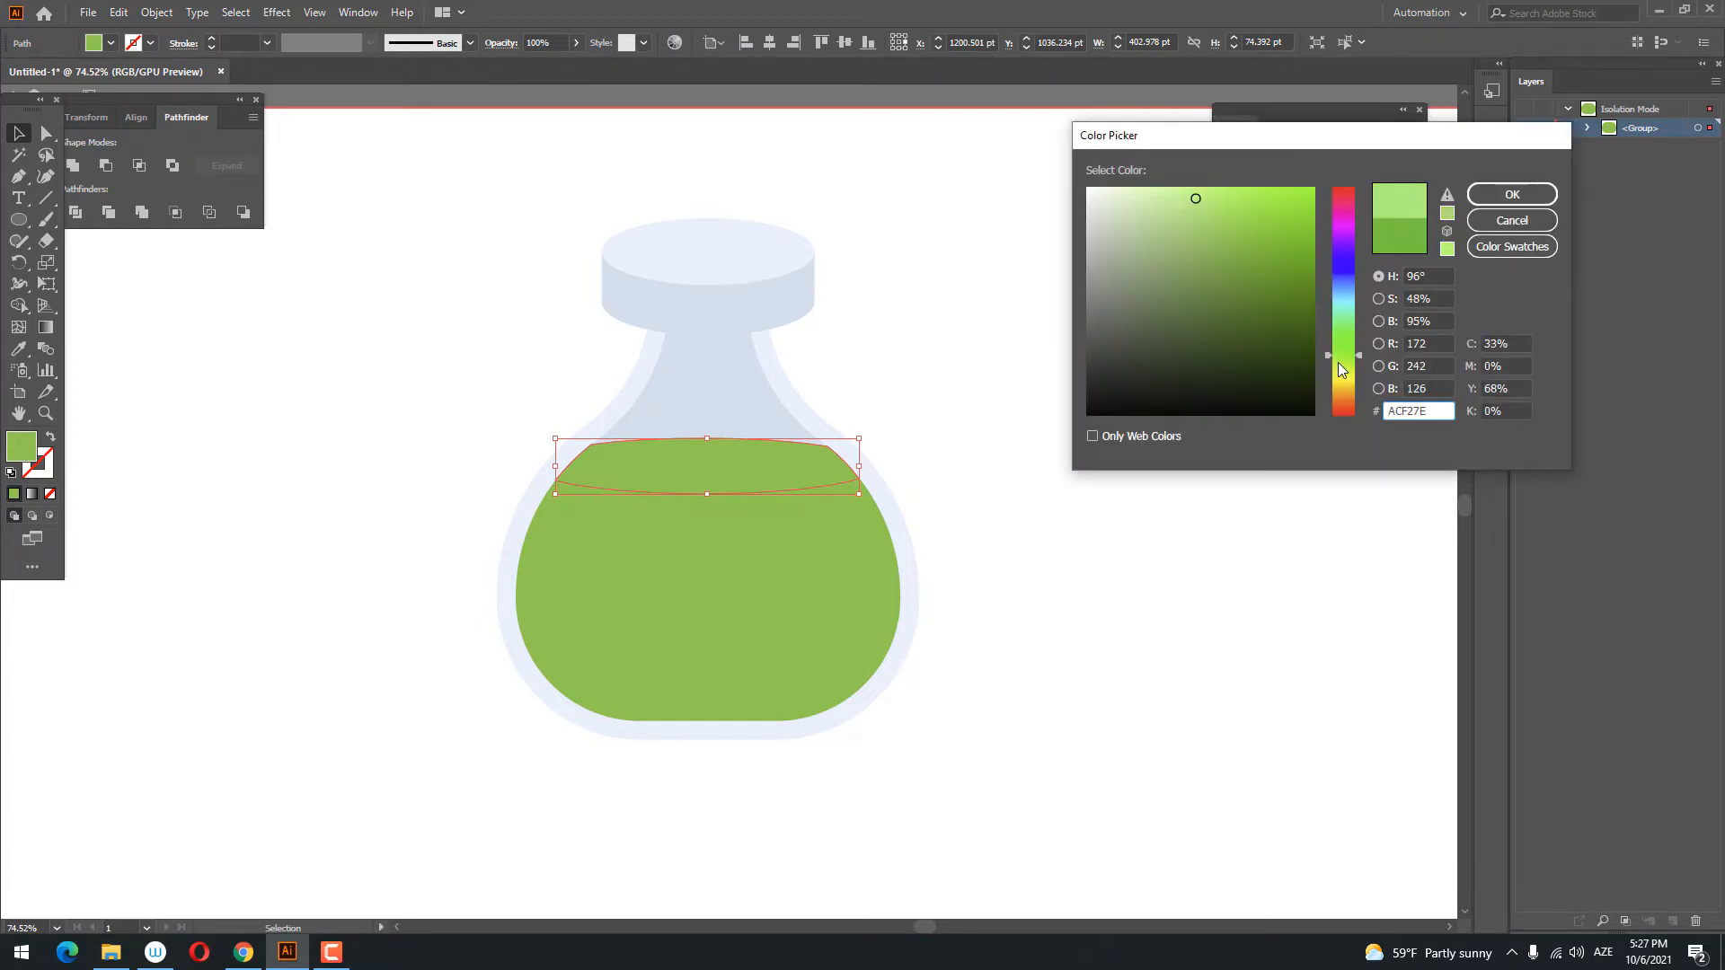
click(1342, 370)
click(1497, 194)
click(1157, 404)
- Round the two upper corners of the yellow-green liquid surface to a radius of about 130 pt
key(z)
drag(1147, 404, 1132, 523)
click(43, 136)
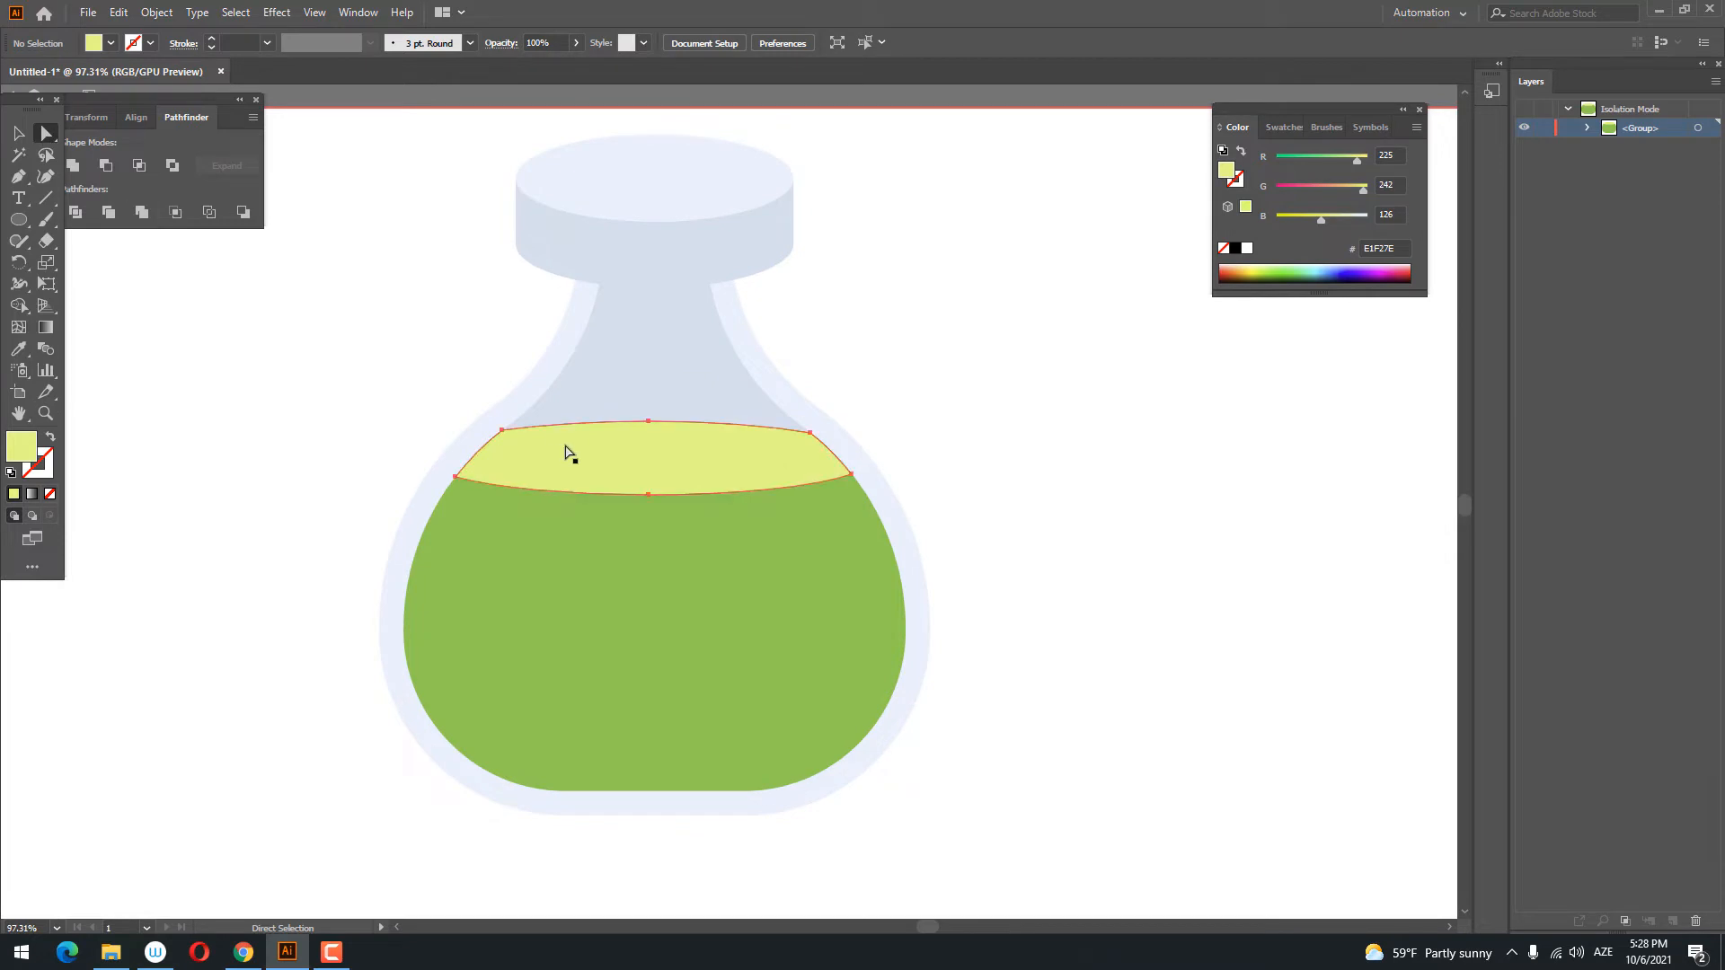
click(500, 431)
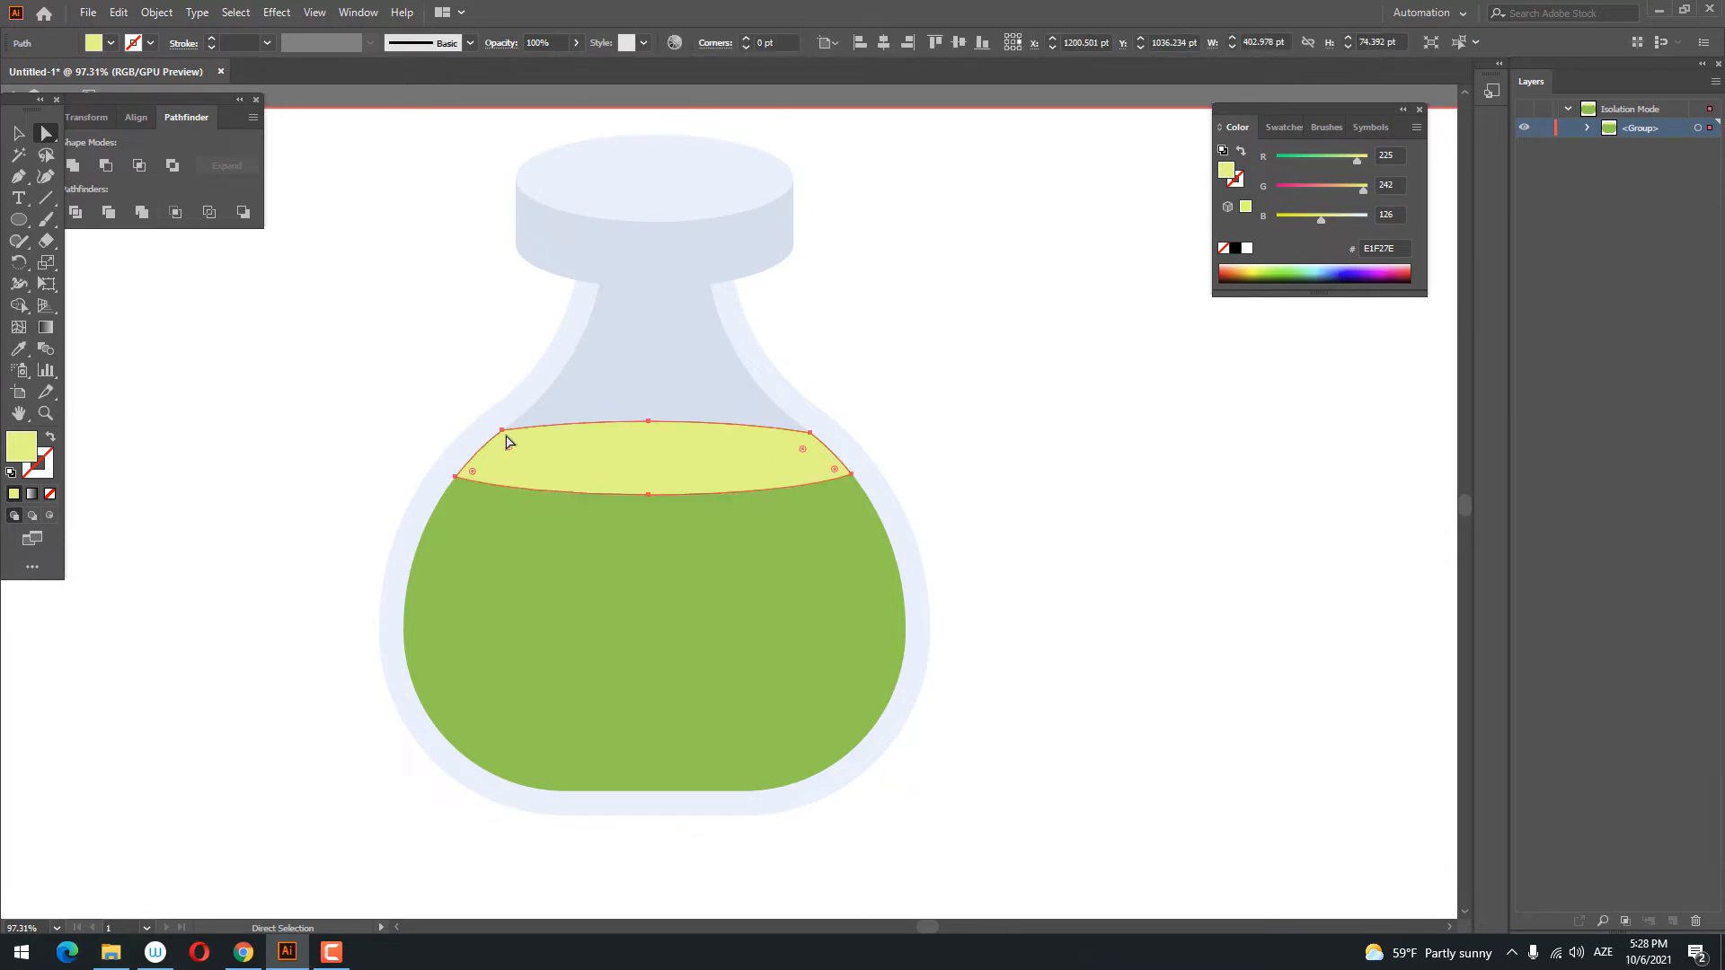
shift+click(810, 436)
drag(804, 450, 101, 702)
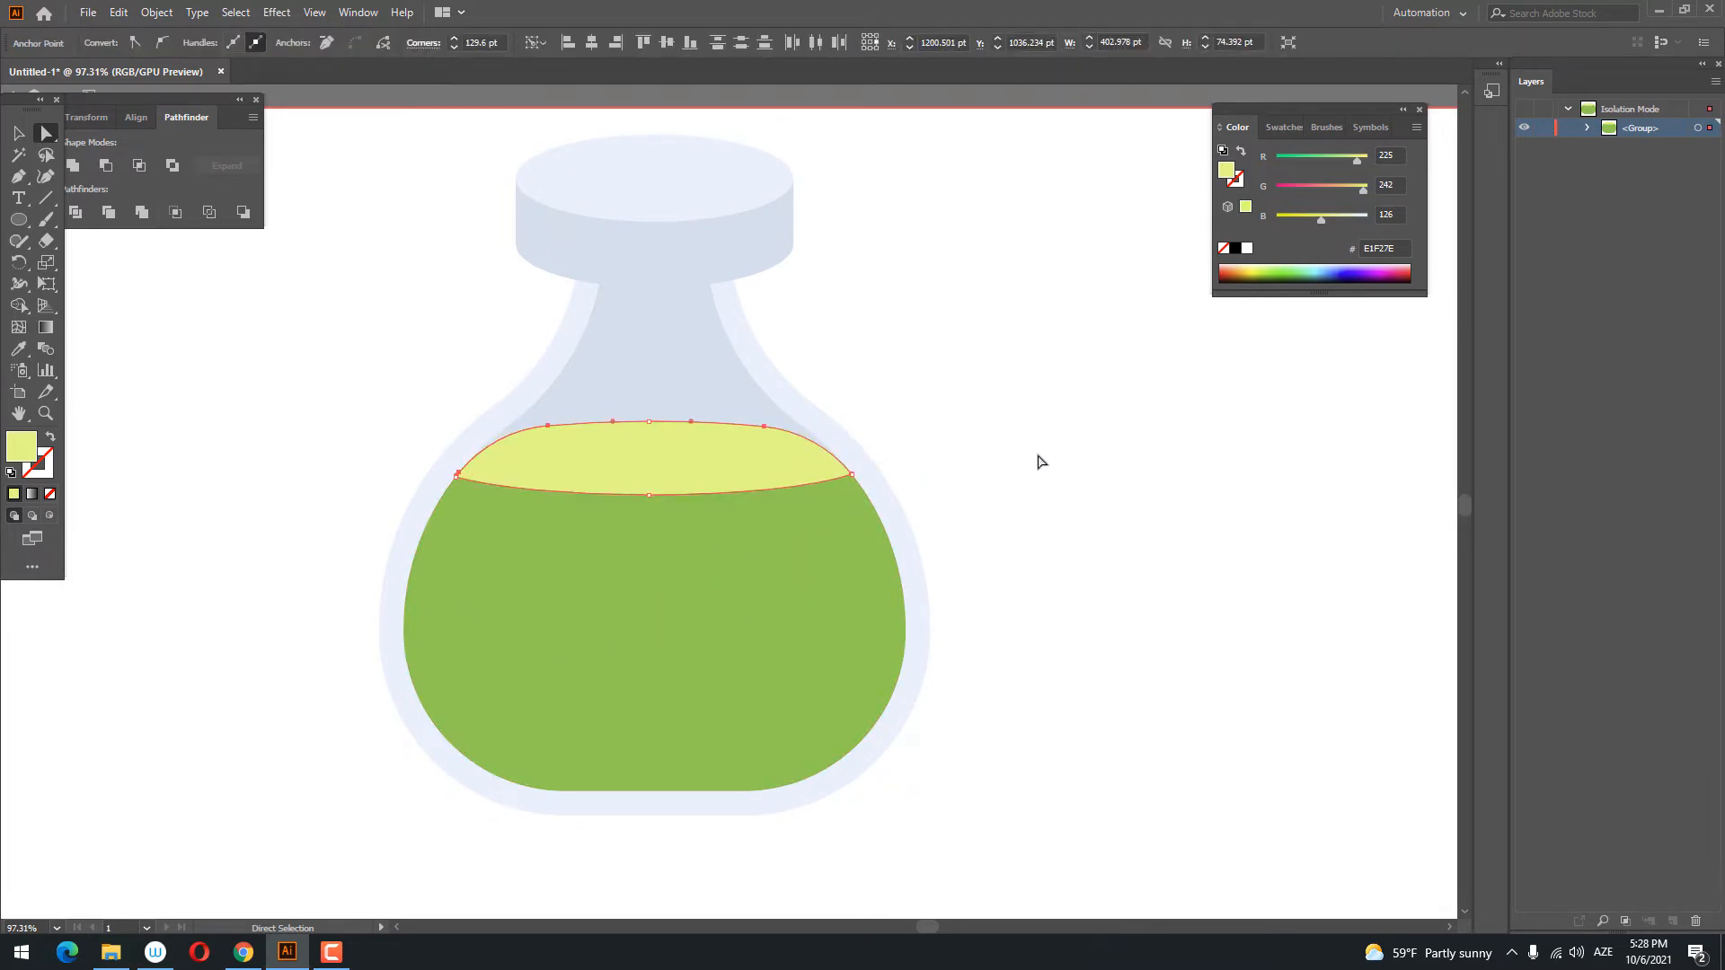
click(1039, 459)
key(z)
drag(1043, 455, 1006, 458)
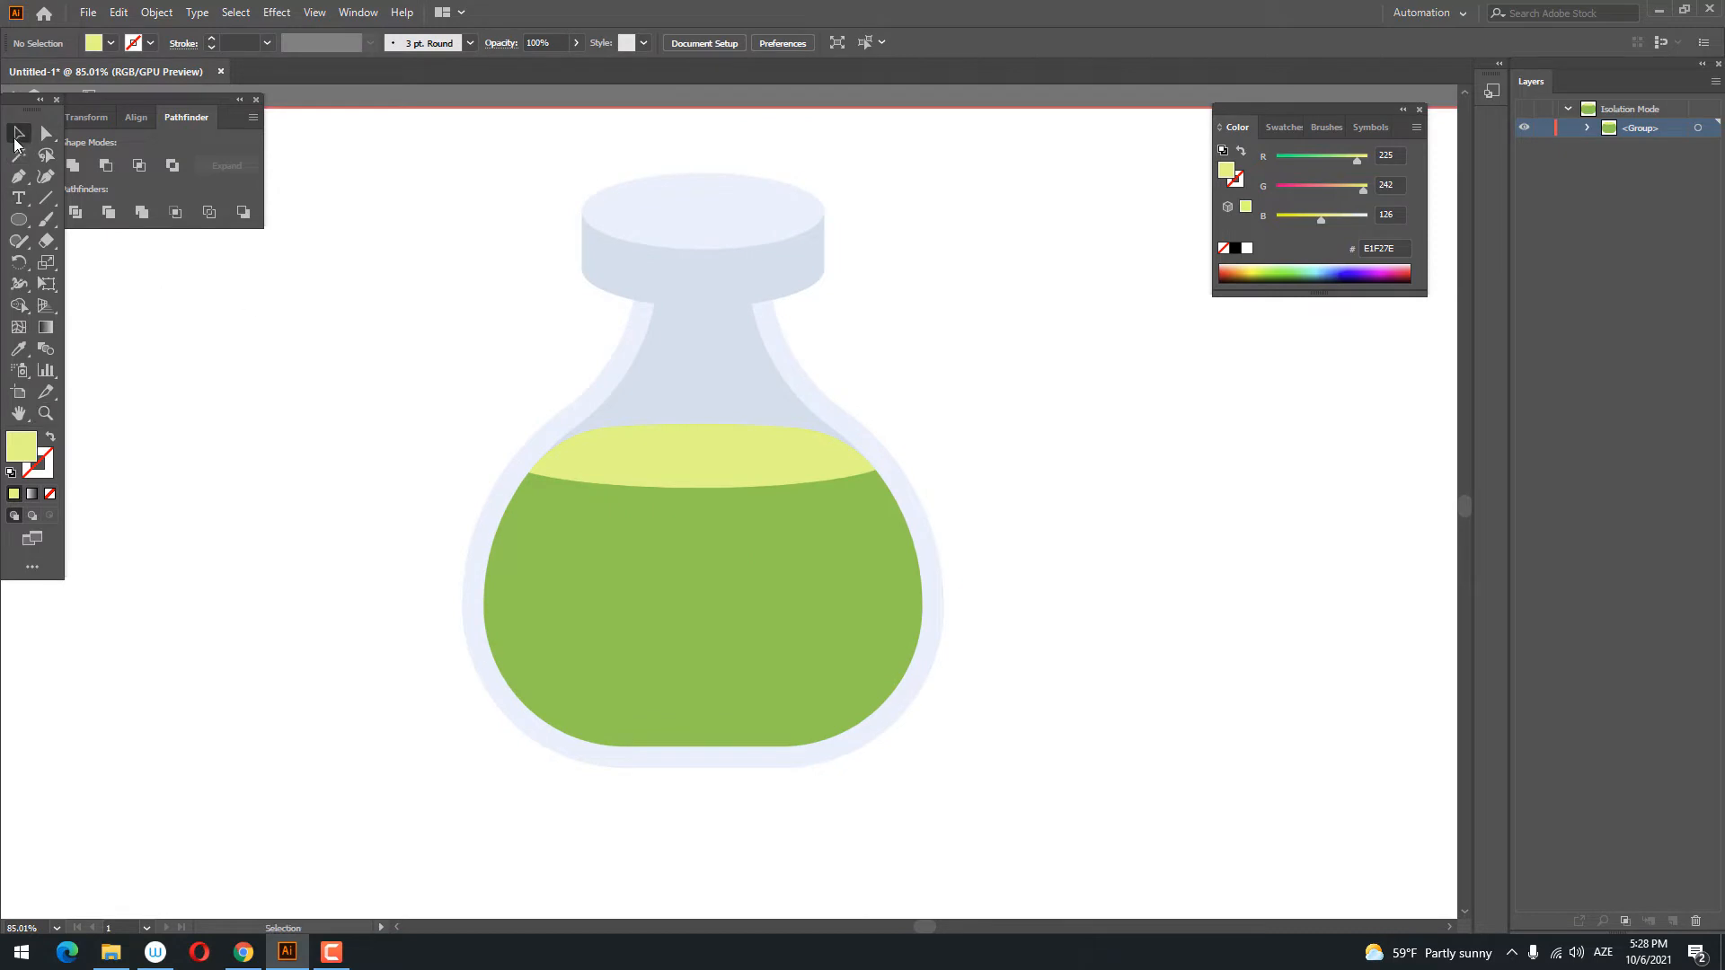
- Draw a rectangle about 111 by 151 pt rising from the middle of the cap's top face
key(z)
mouse_move(1043, 631)
mouse_down()
mouse_move(1018, 633)
mouse_move(1035, 632)
mouse_up()
drag(806, 477, 727, 524)
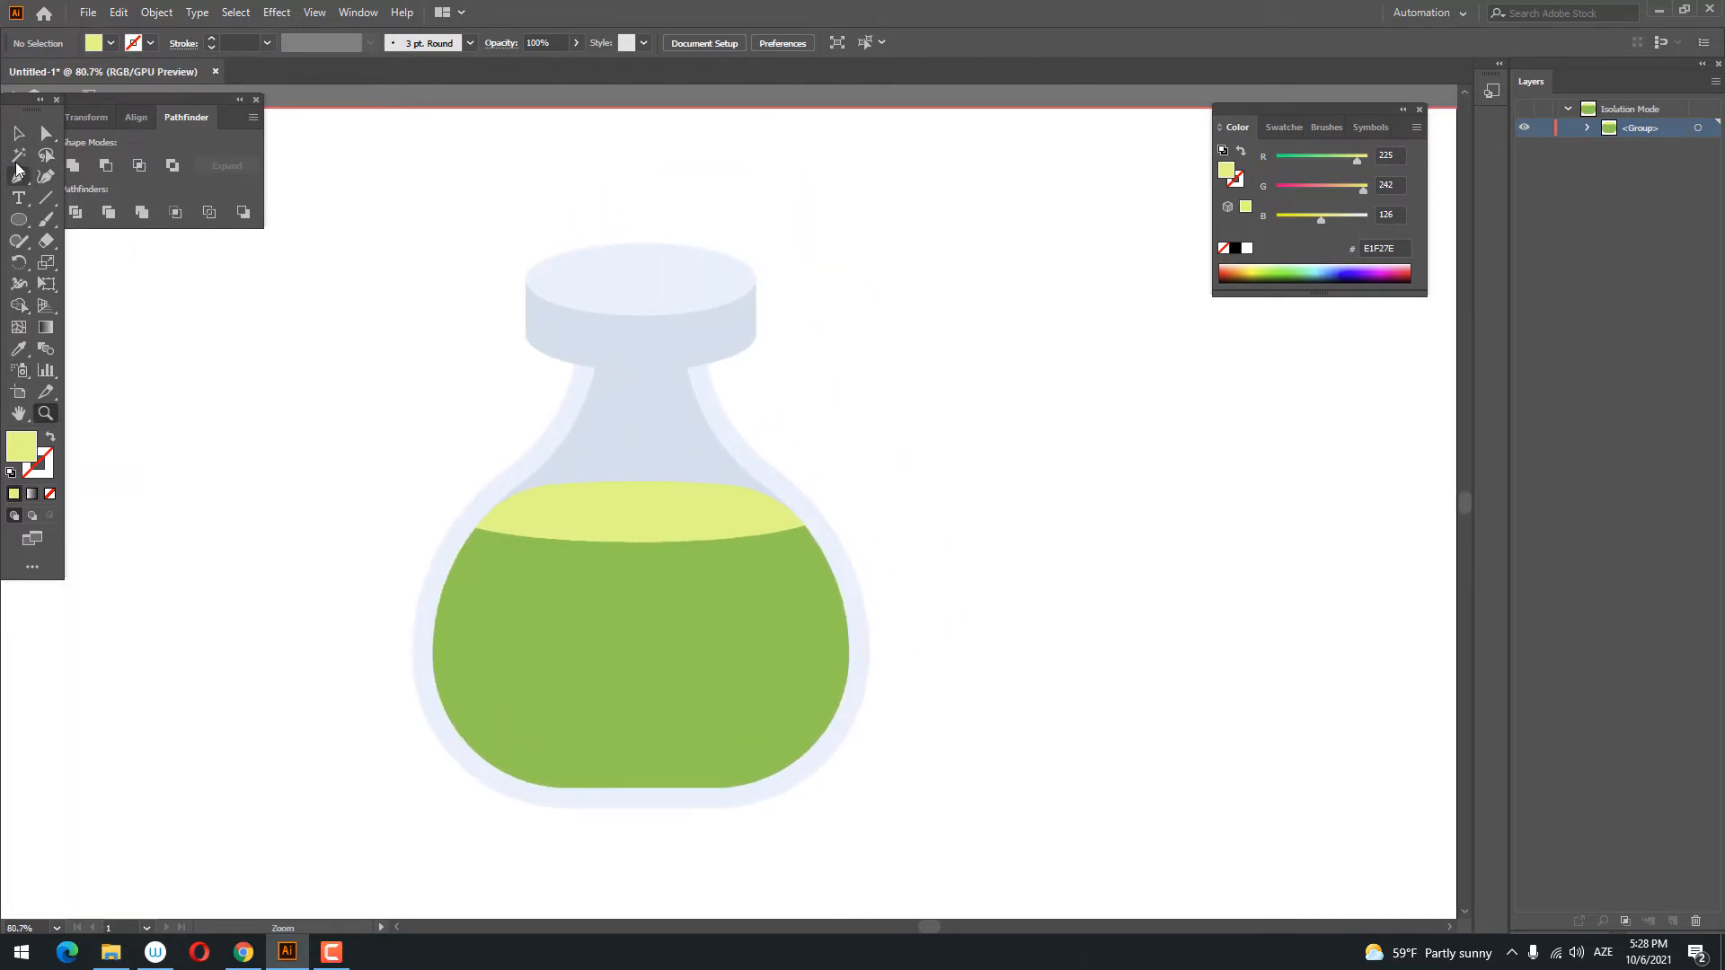
click(19, 133)
drag(601, 219, 629, 282)
key(z)
drag(627, 362, 606, 402)
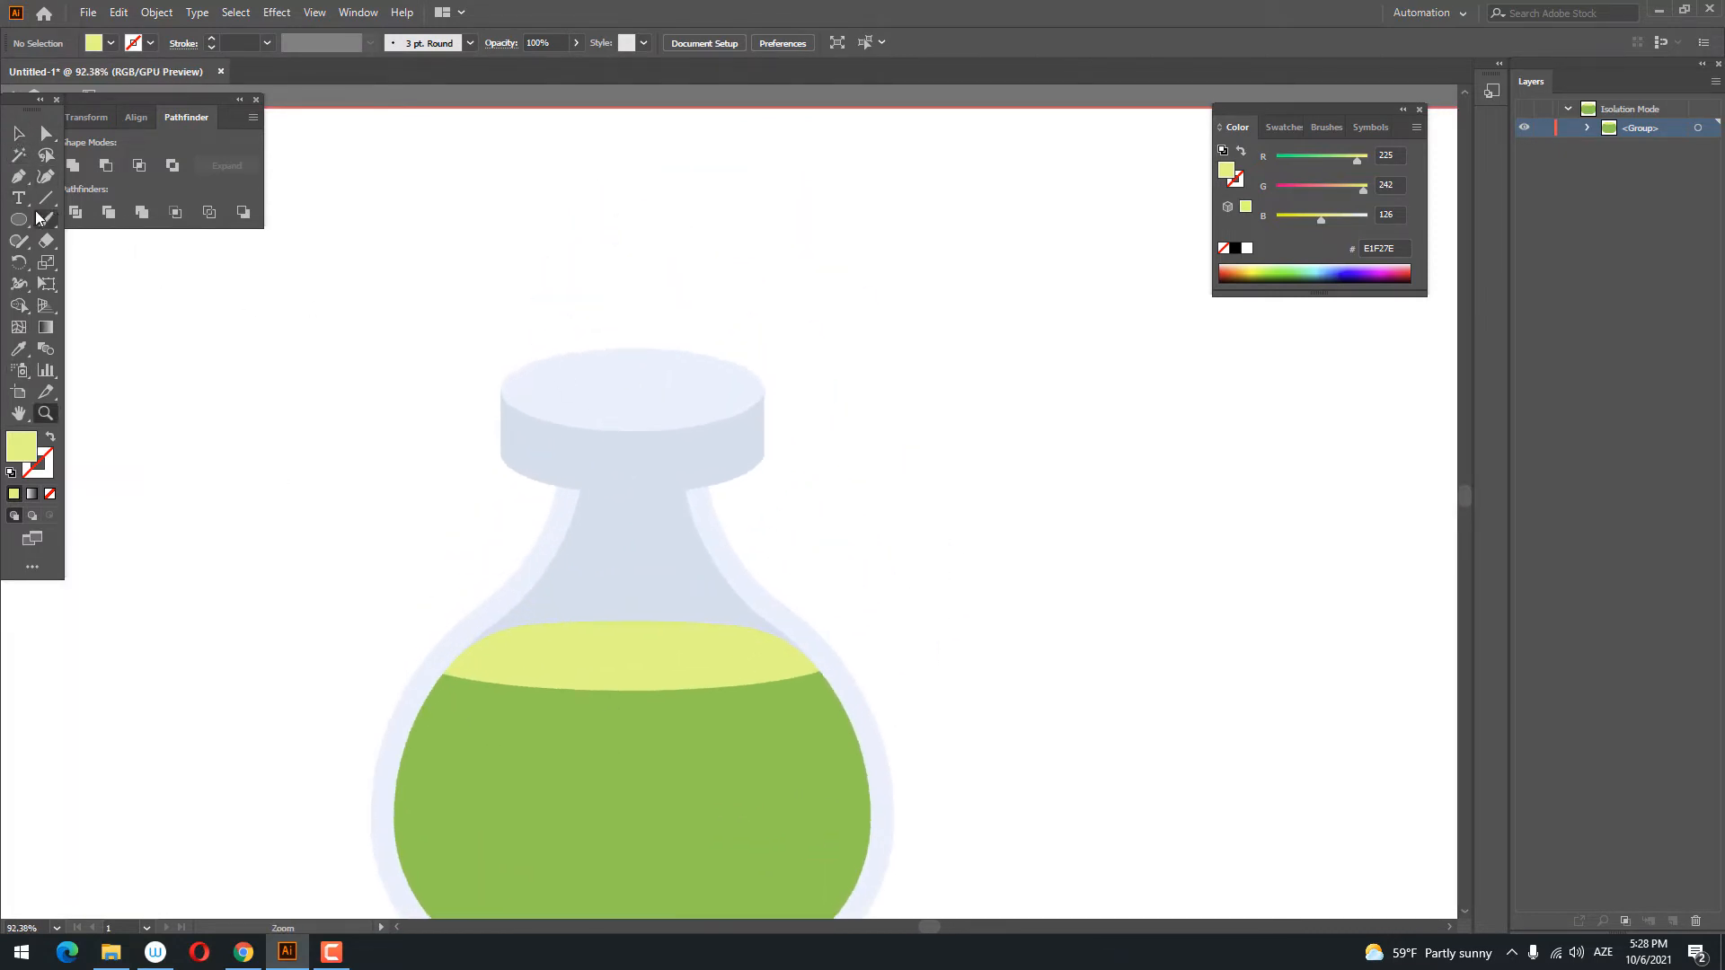
drag(20, 224, 93, 221)
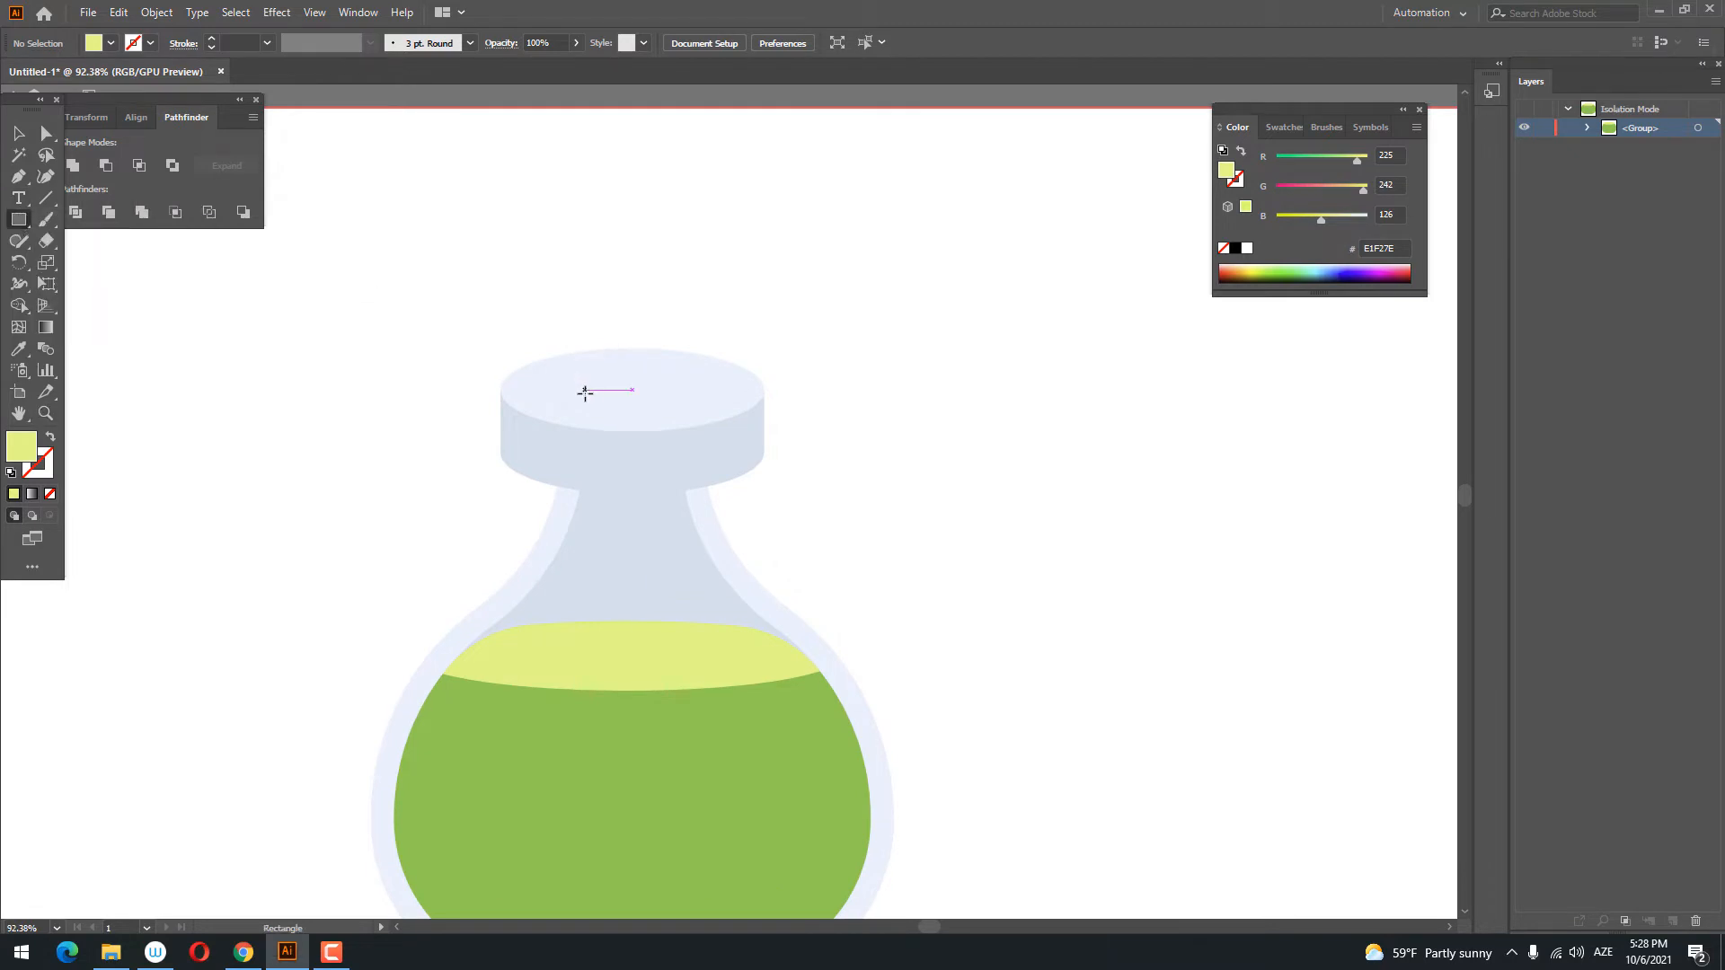
mouse_move(585, 395)
mouse_down()
mouse_move(686, 354)
mouse_move(689, 254)
mouse_up()
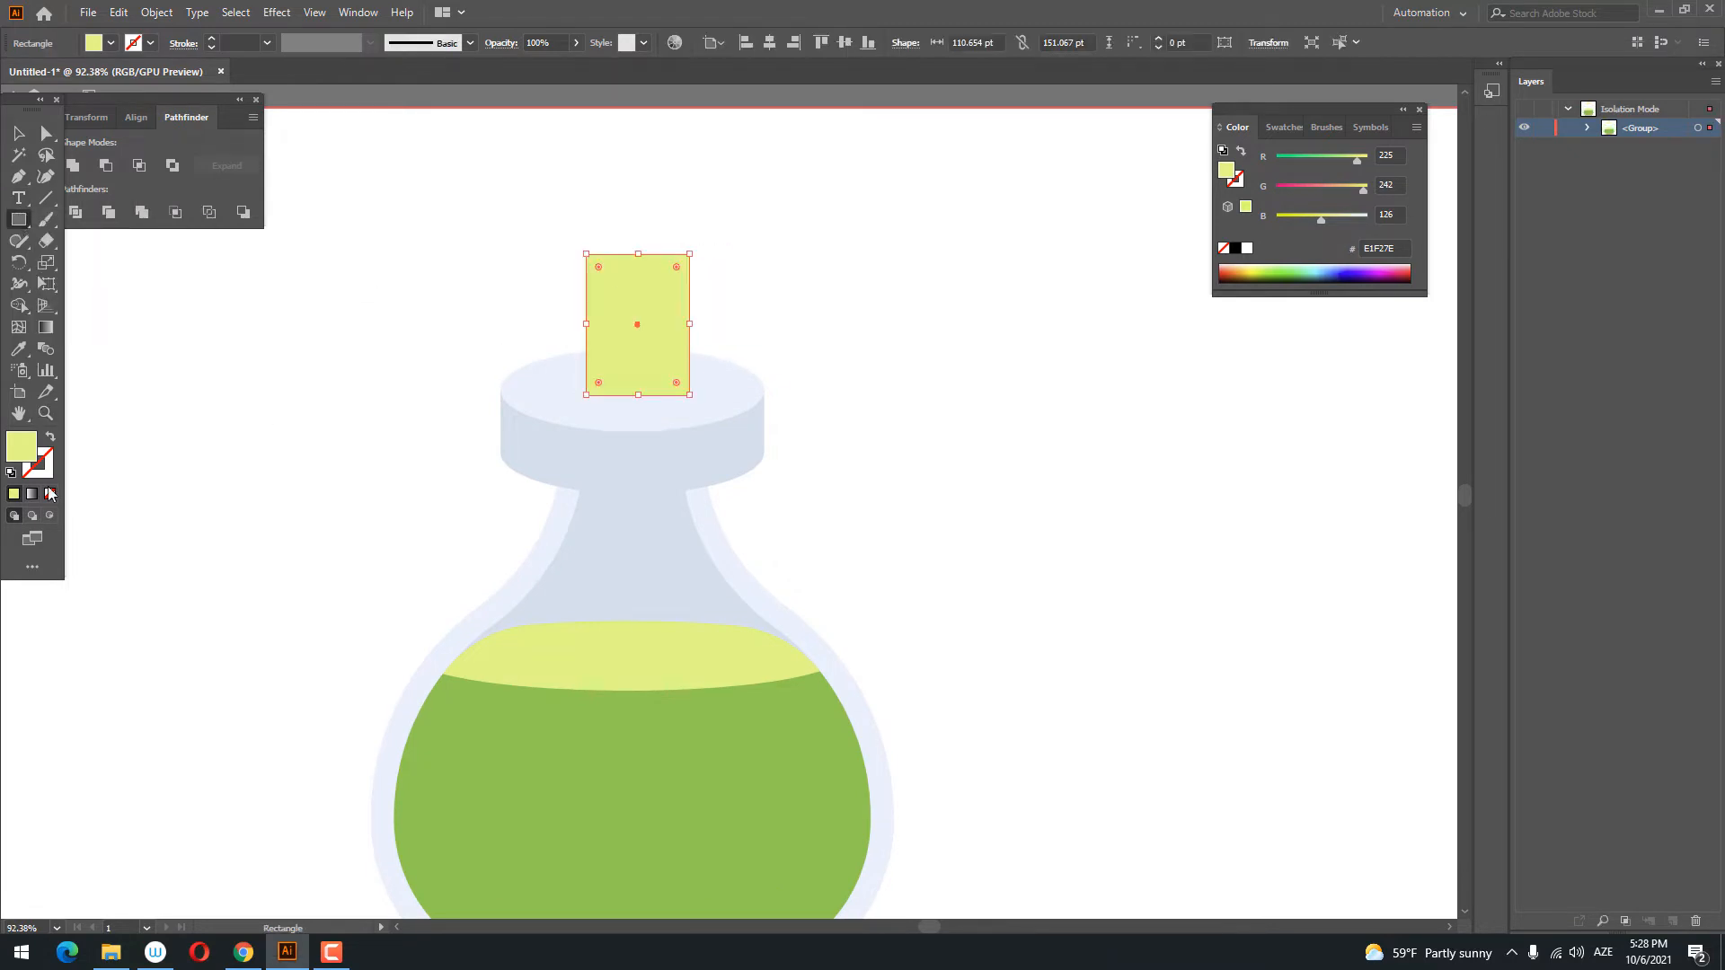
- Fill the rectangle above the cap with the brown 936F5C
double_click(21, 445)
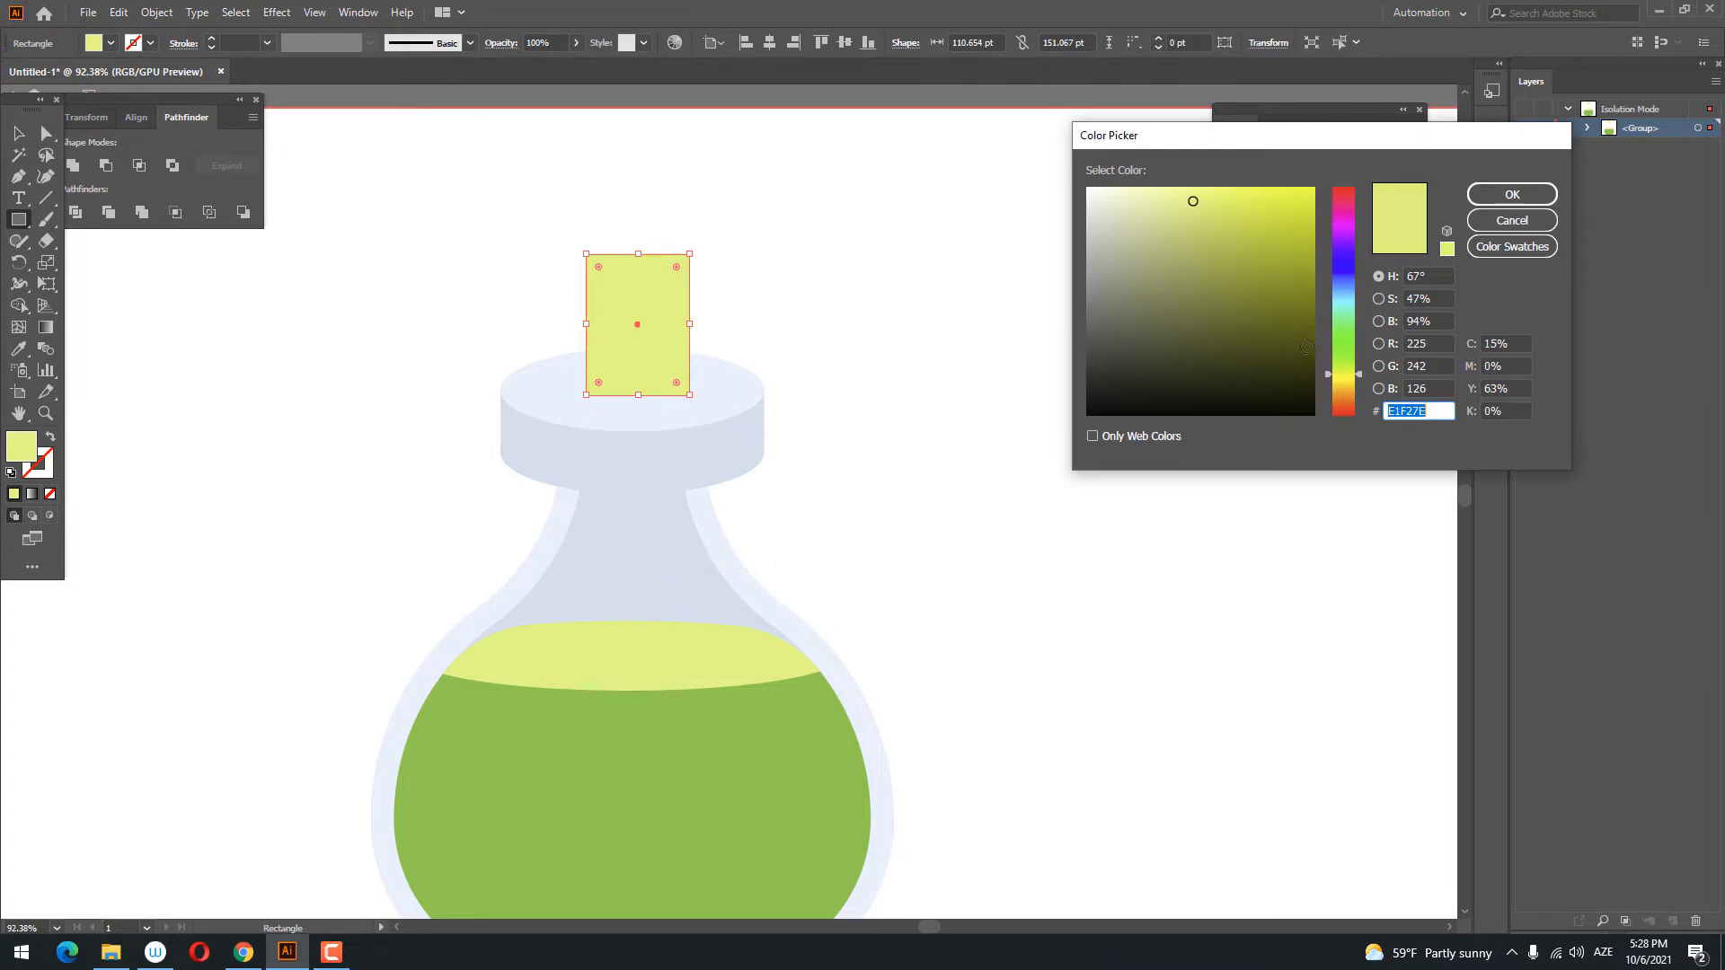
drag(1346, 378, 1353, 402)
drag(1195, 267, 1173, 282)
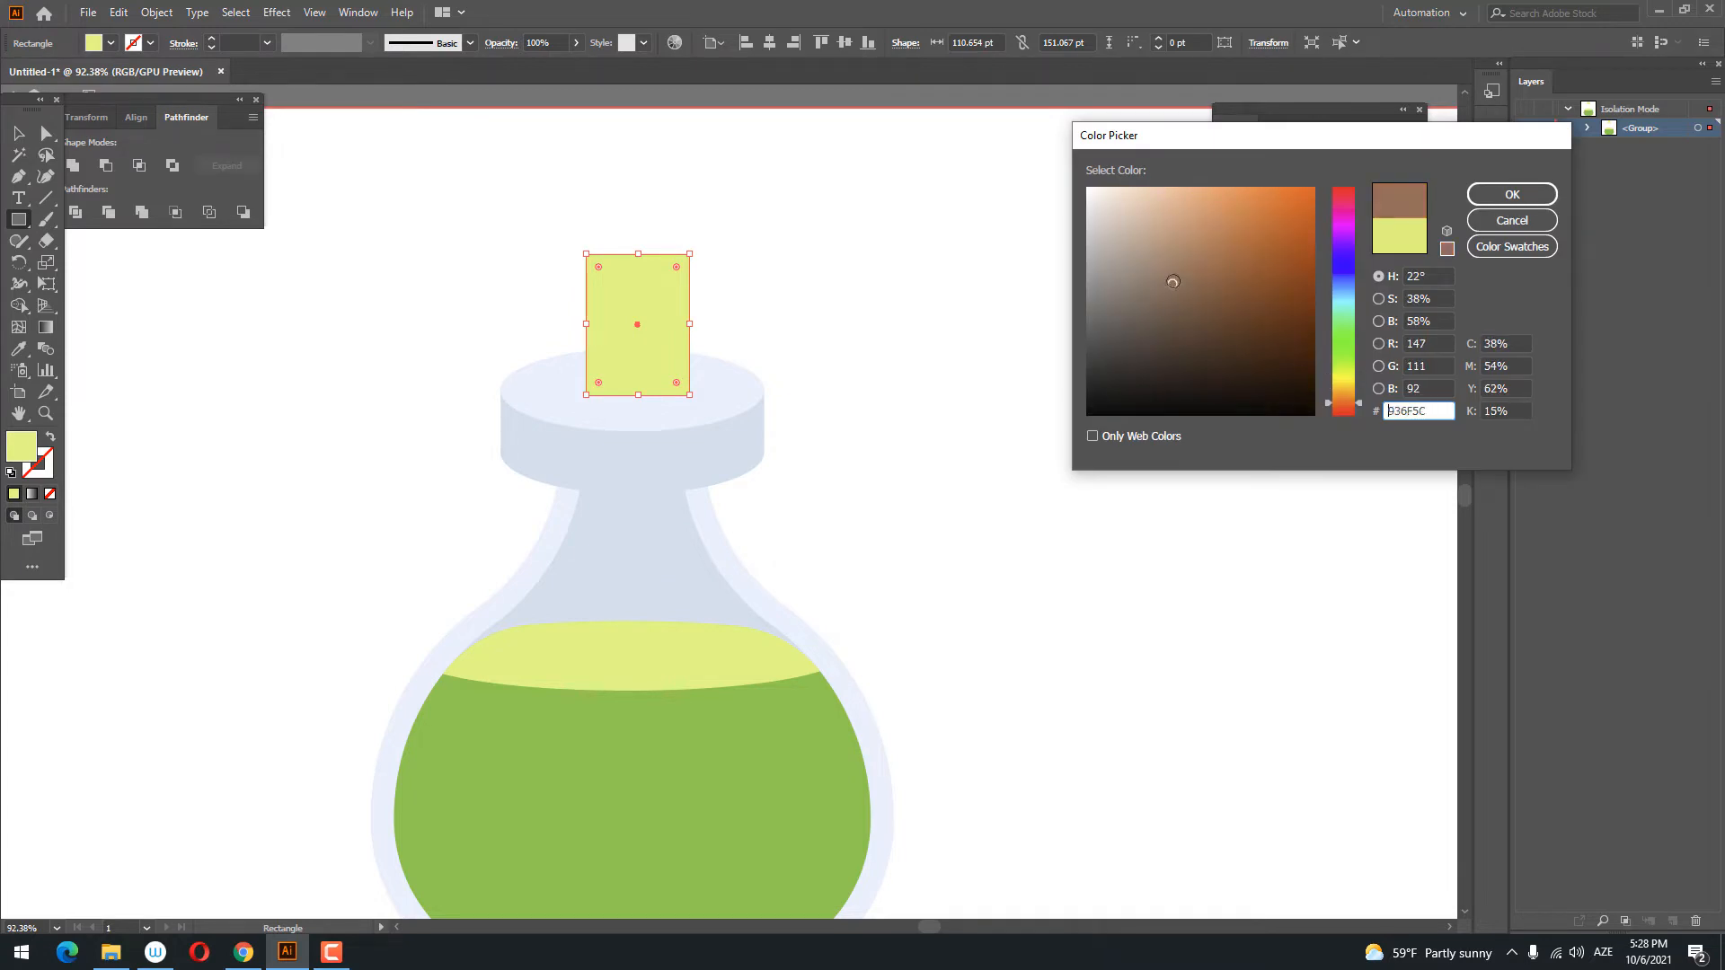
click(1525, 199)
- Widen the brown rectangle's upper edge symmetrically to about 200 pt with Perspective Distort, giving a tapered stopper
key(z)
drag(824, 282, 804, 377)
click(47, 284)
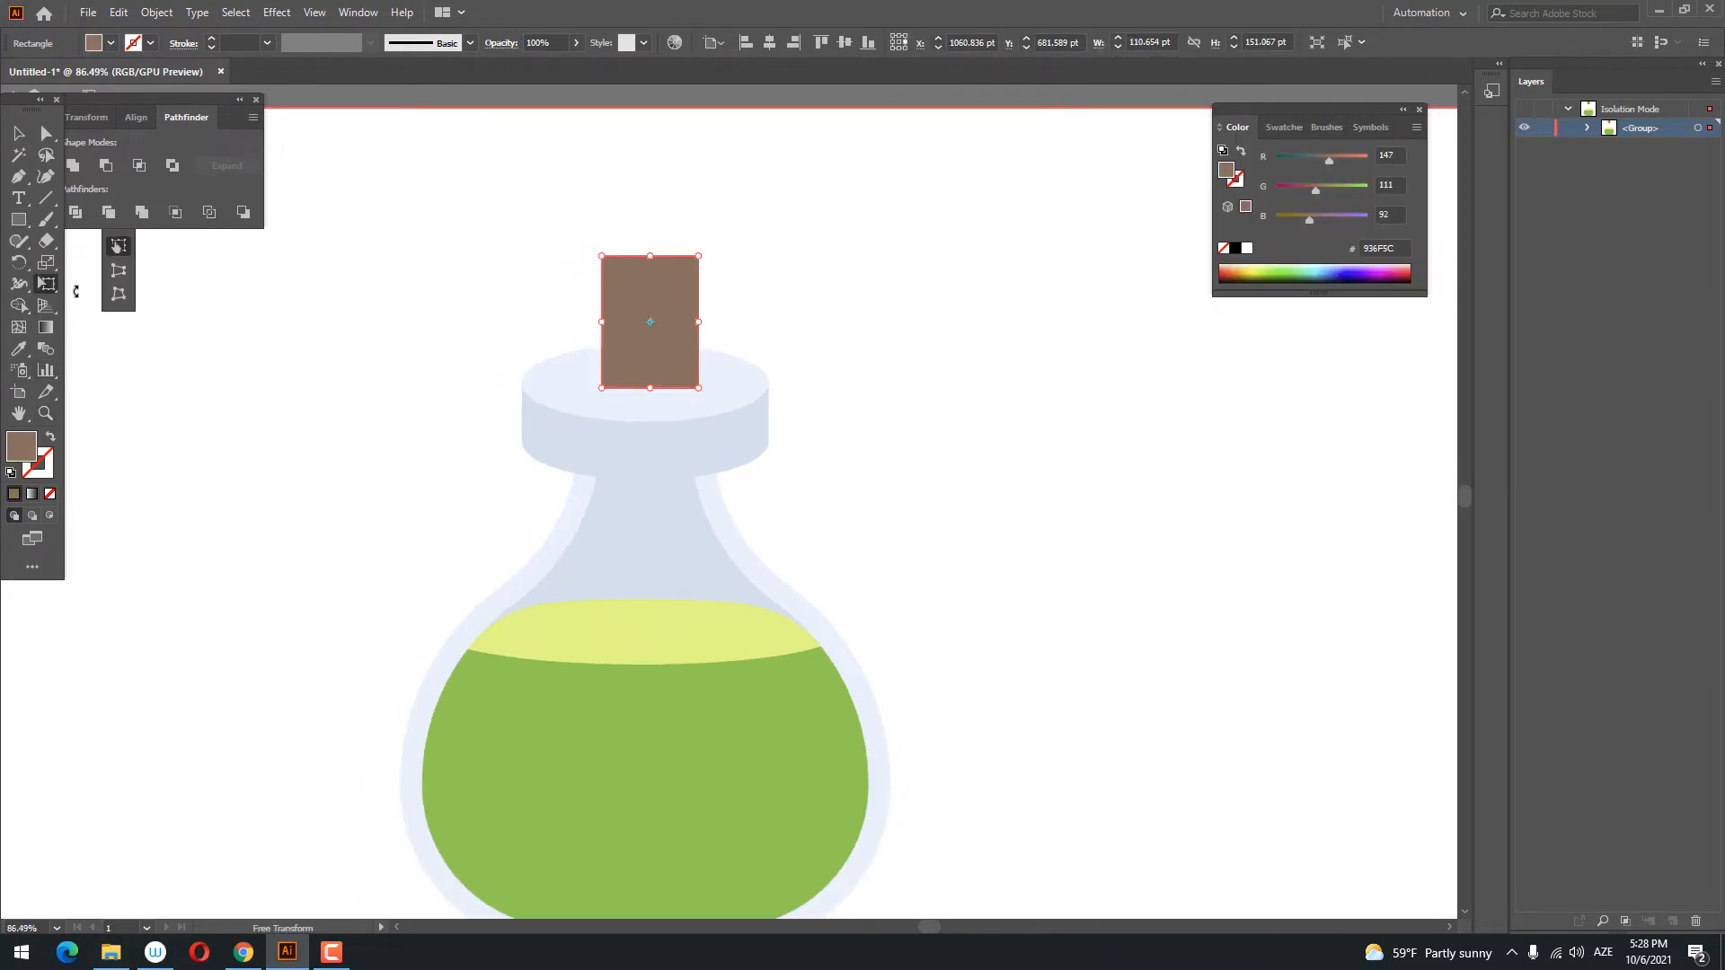
drag(699, 257, 737, 257)
- Draw an ellipse about 200 by 60 pt centred on the stopper's upper edge and fill it with light tan CE9F8A
drag(18, 222, 68, 263)
drag(562, 256, 659, 252)
click(18, 133)
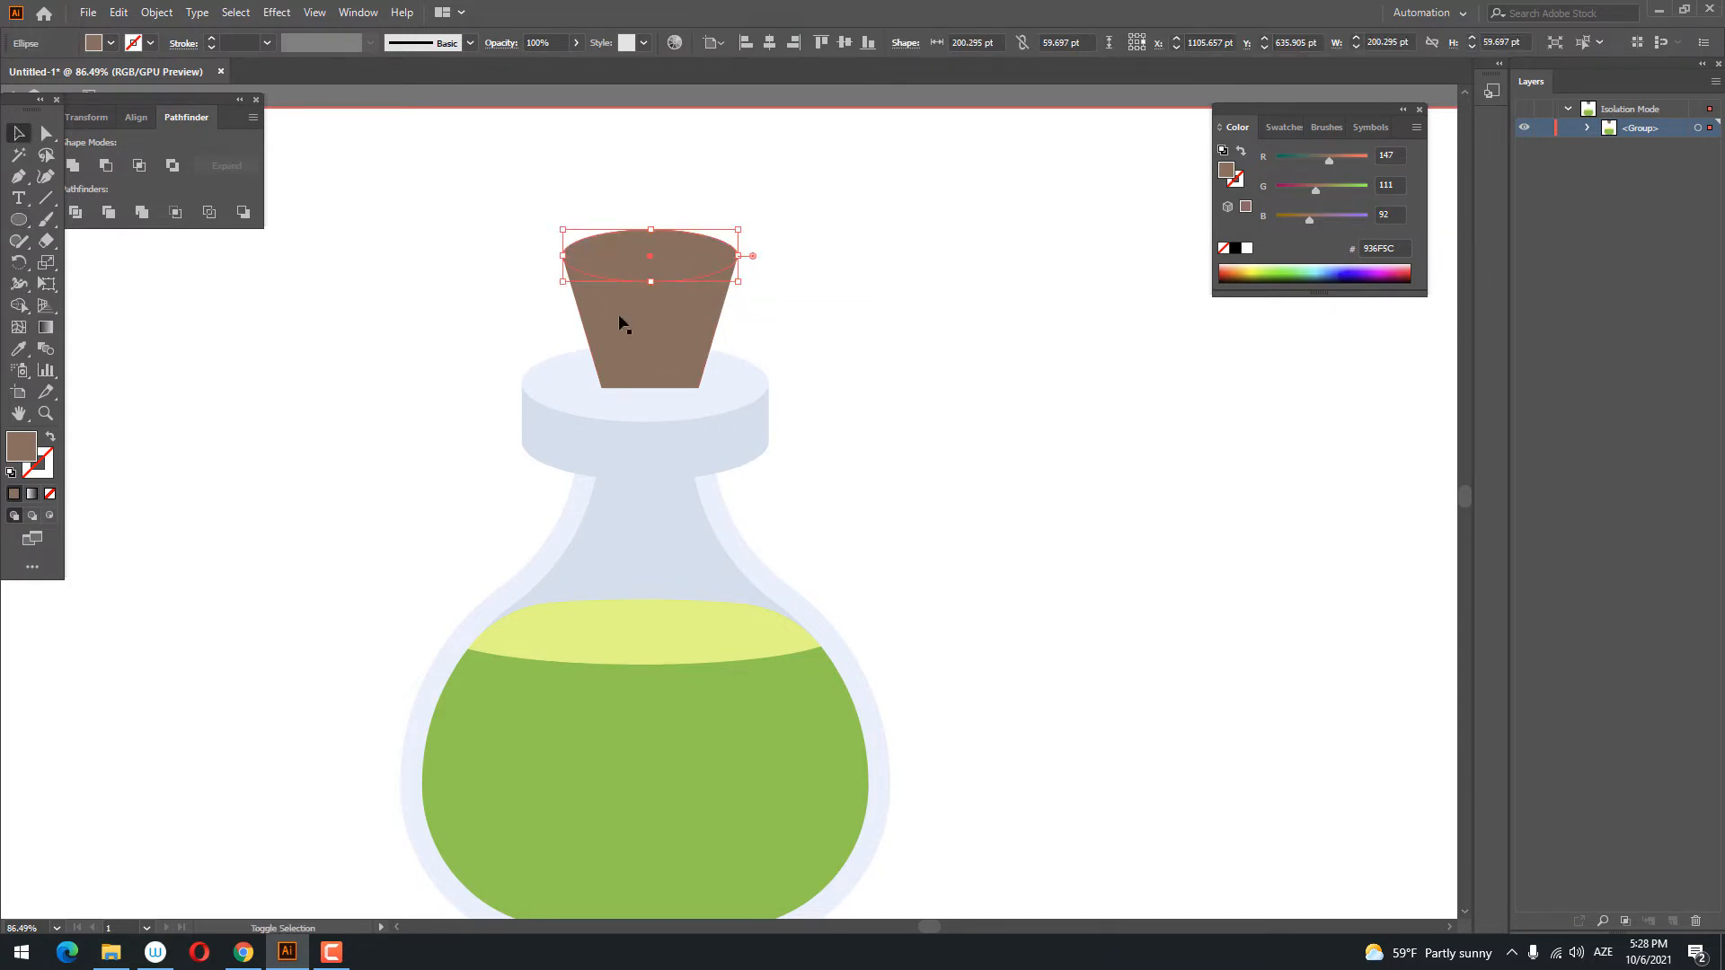
double_click(22, 447)
click(1161, 232)
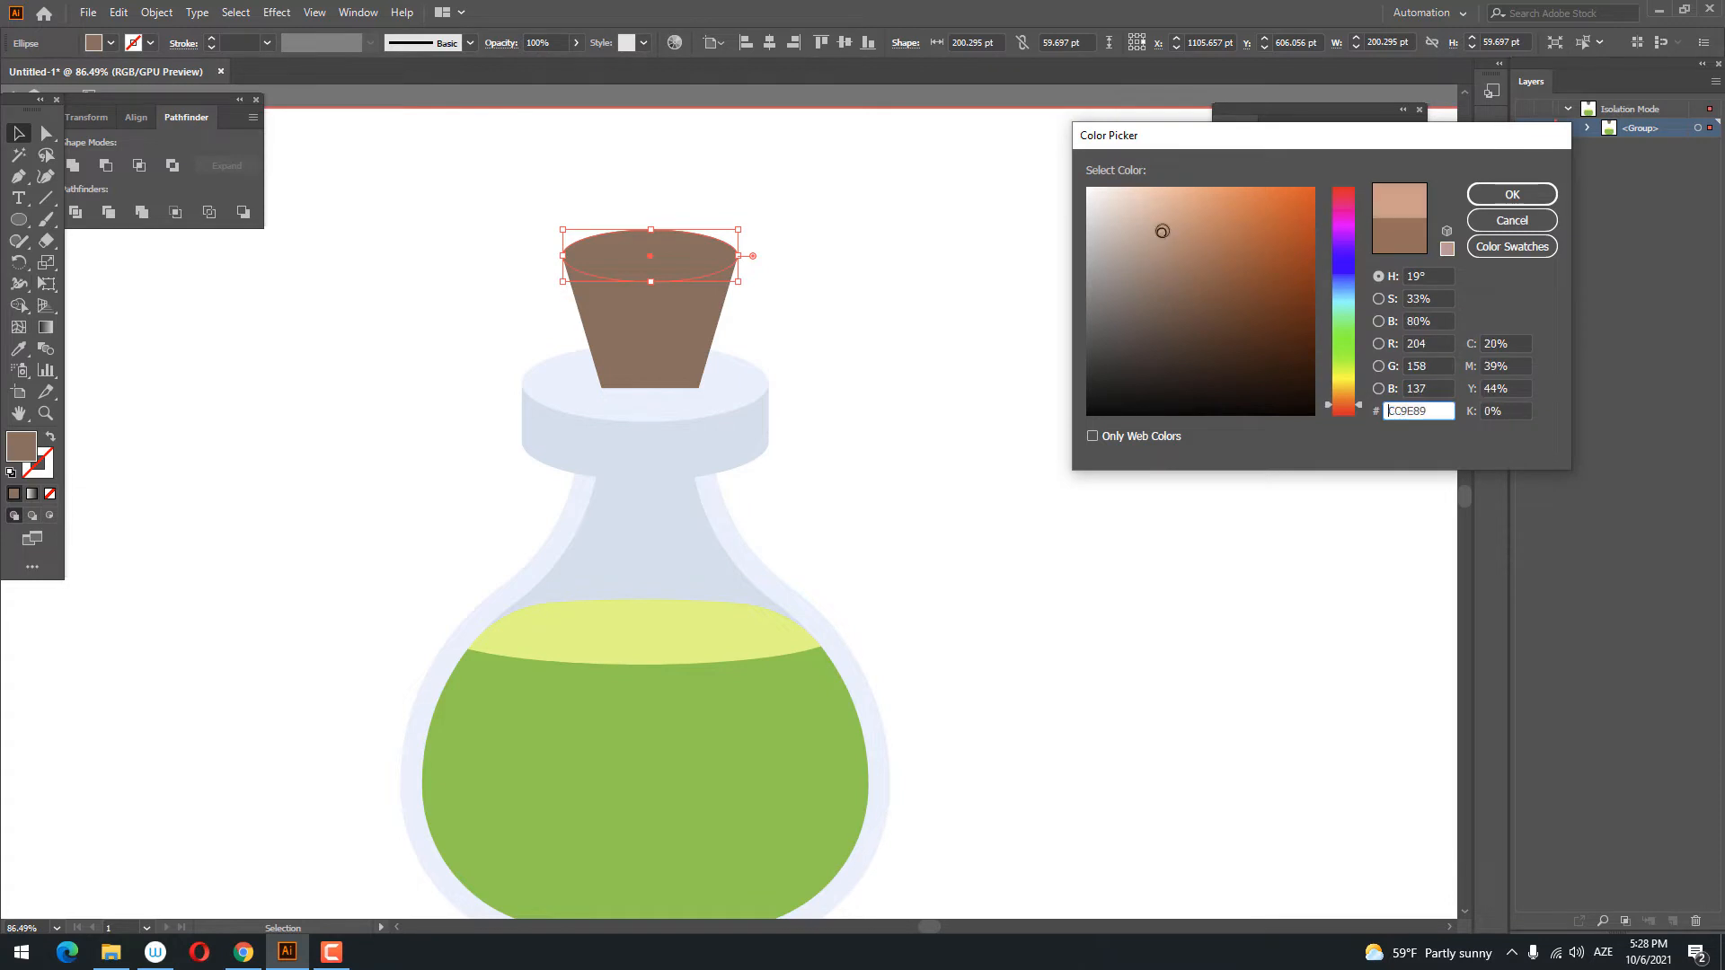
click(1480, 203)
- Draw an ellipse about 109 by 35 pt, centre it on the stopper's lower edge and stretch it to the edge's full width
scroll(743, 450, up, 2)
key(l)
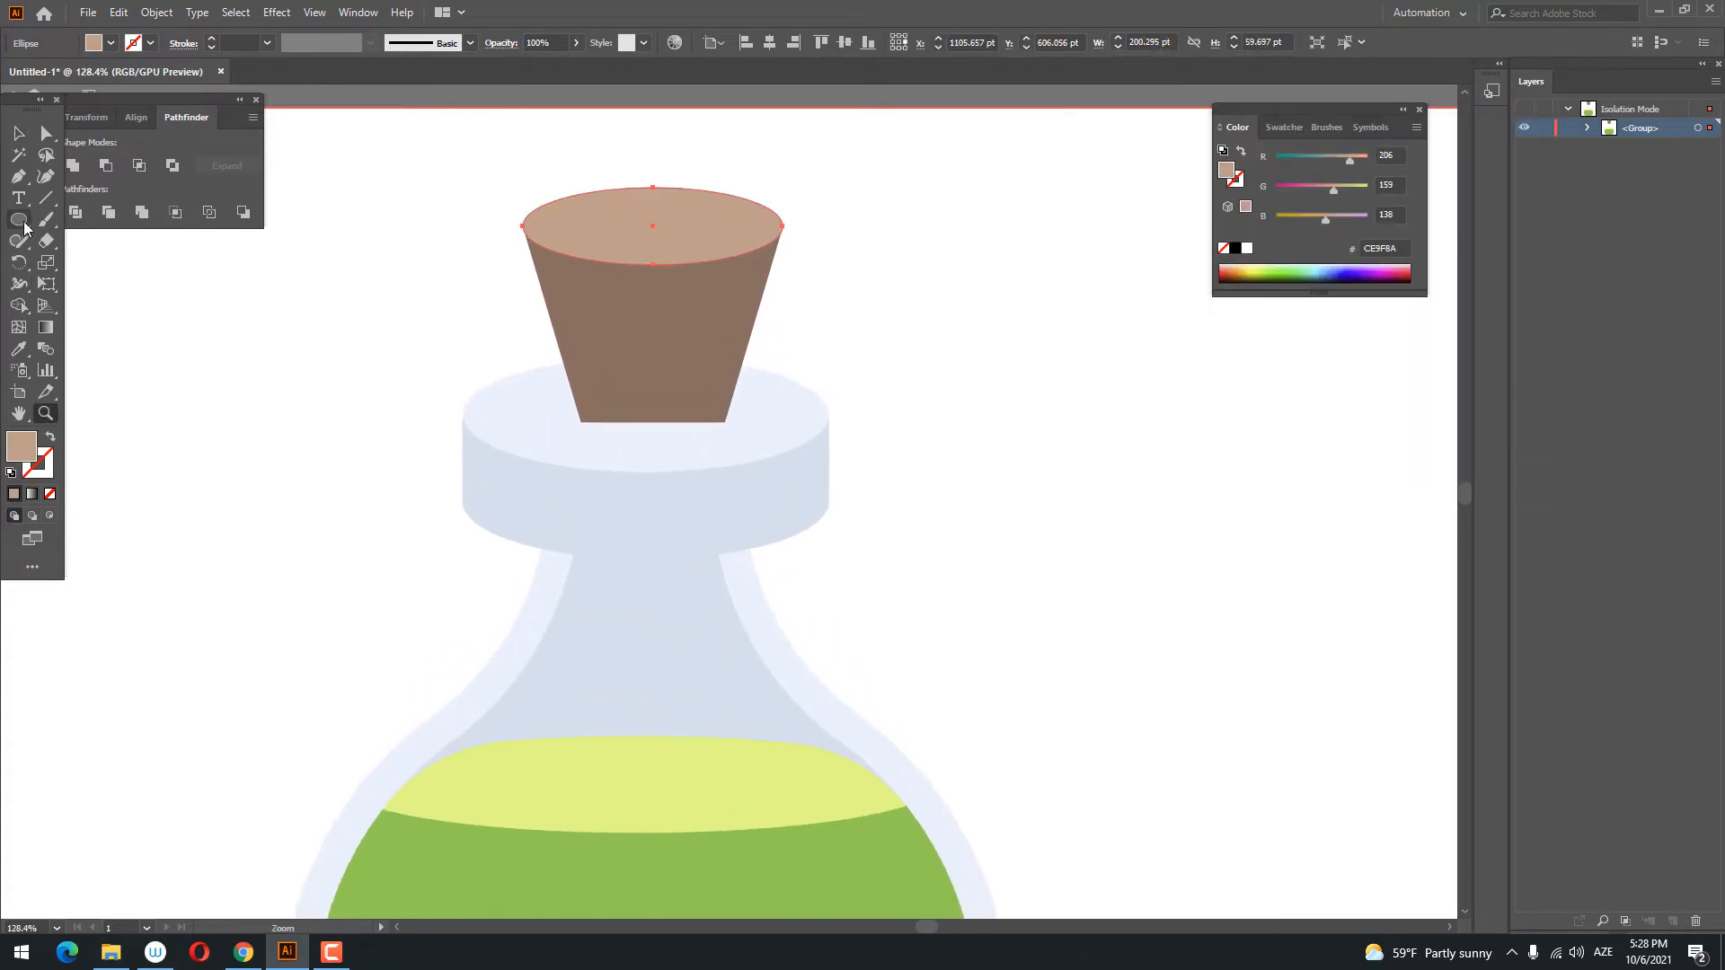
drag(582, 418, 791, 452)
key(z)
click(22, 134)
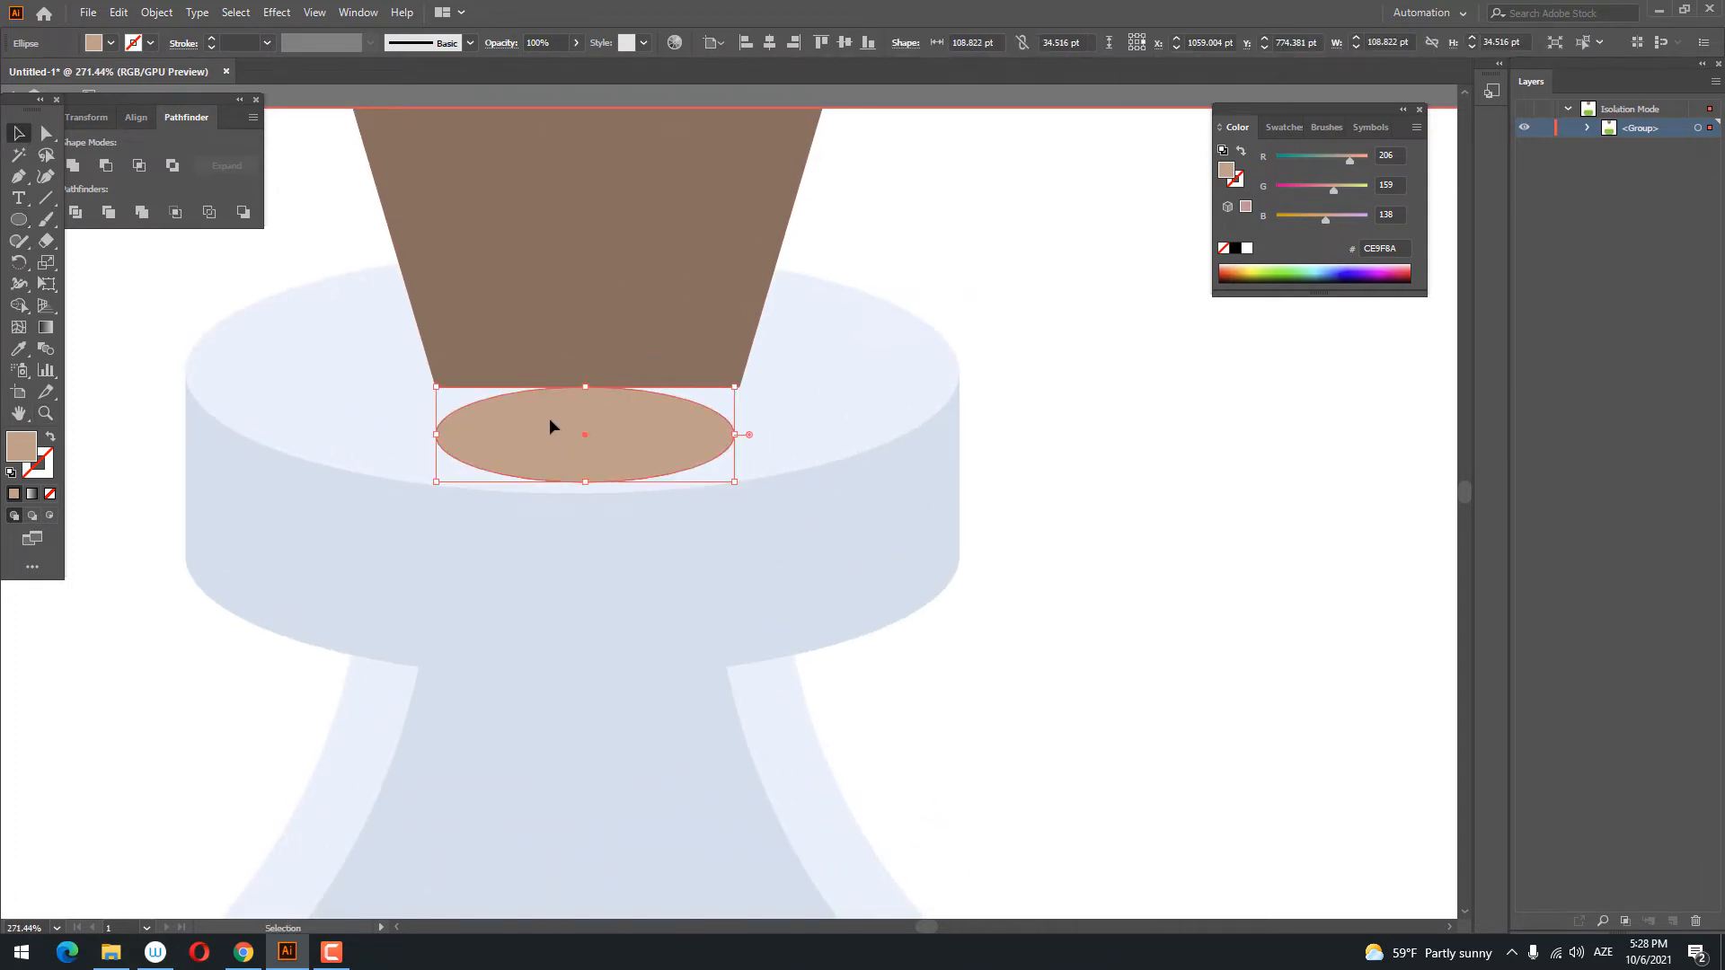
drag(551, 428, 547, 389)
drag(736, 385, 742, 386)
- Sample the stopper's brown onto the lower ellipse and unite the ellipse with the stopper body
click(18, 349)
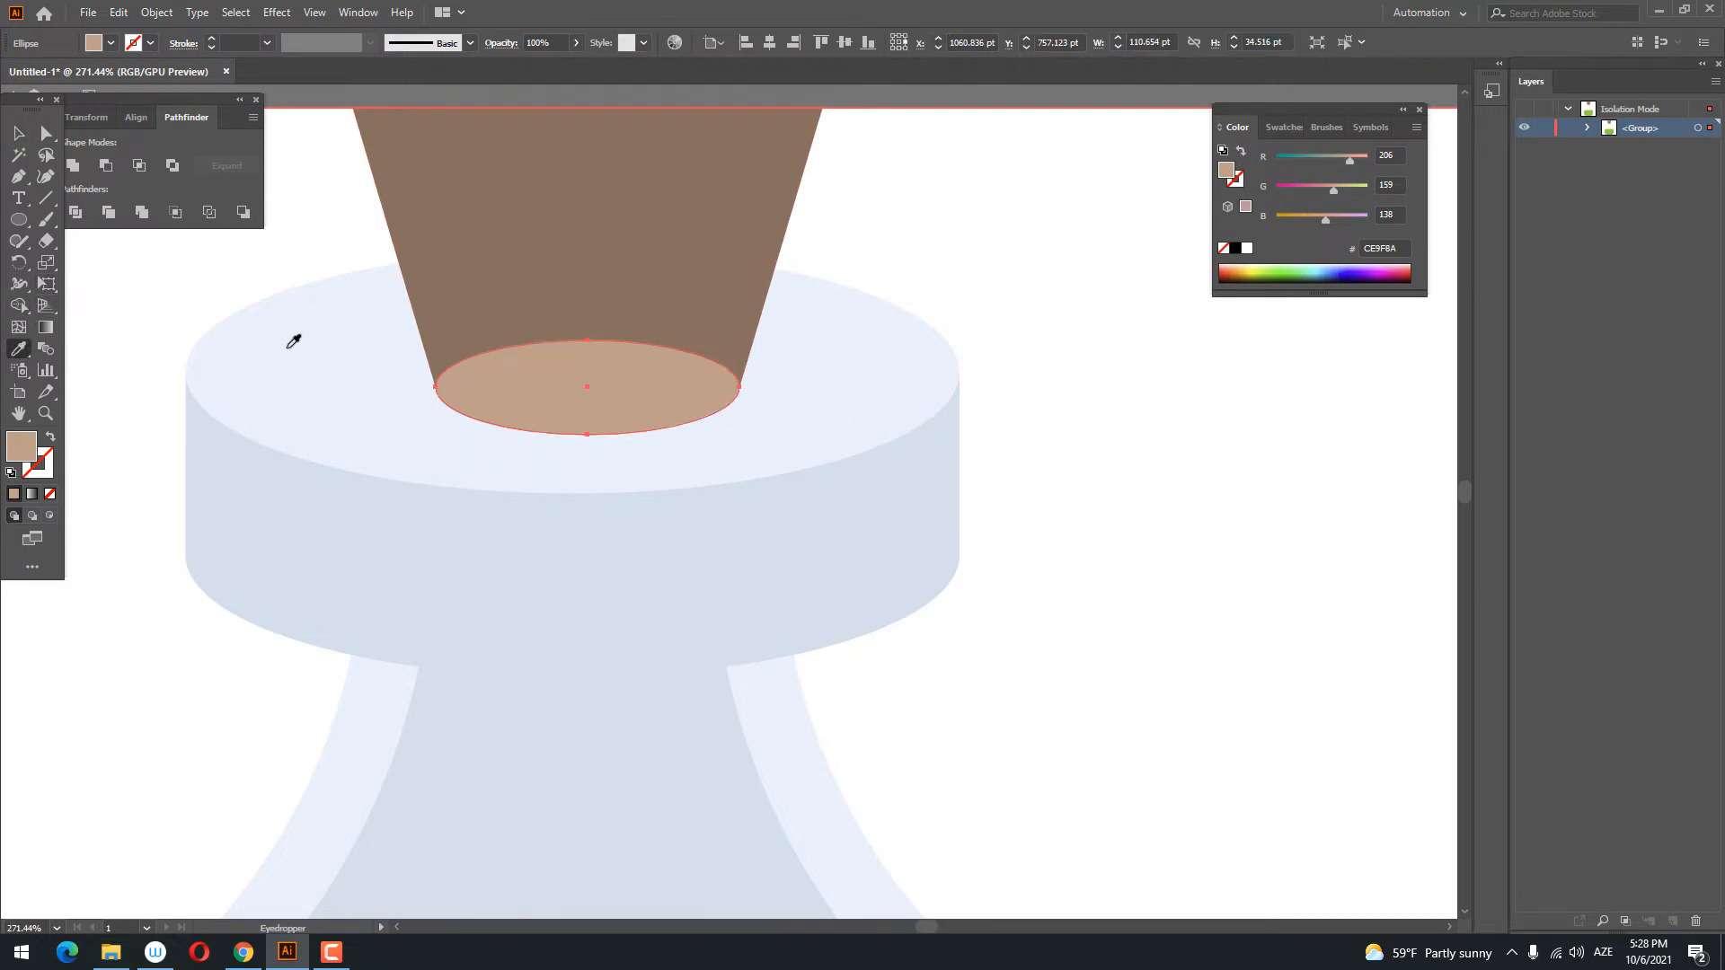
click(627, 280)
key(z)
drag(629, 280, 413, 437)
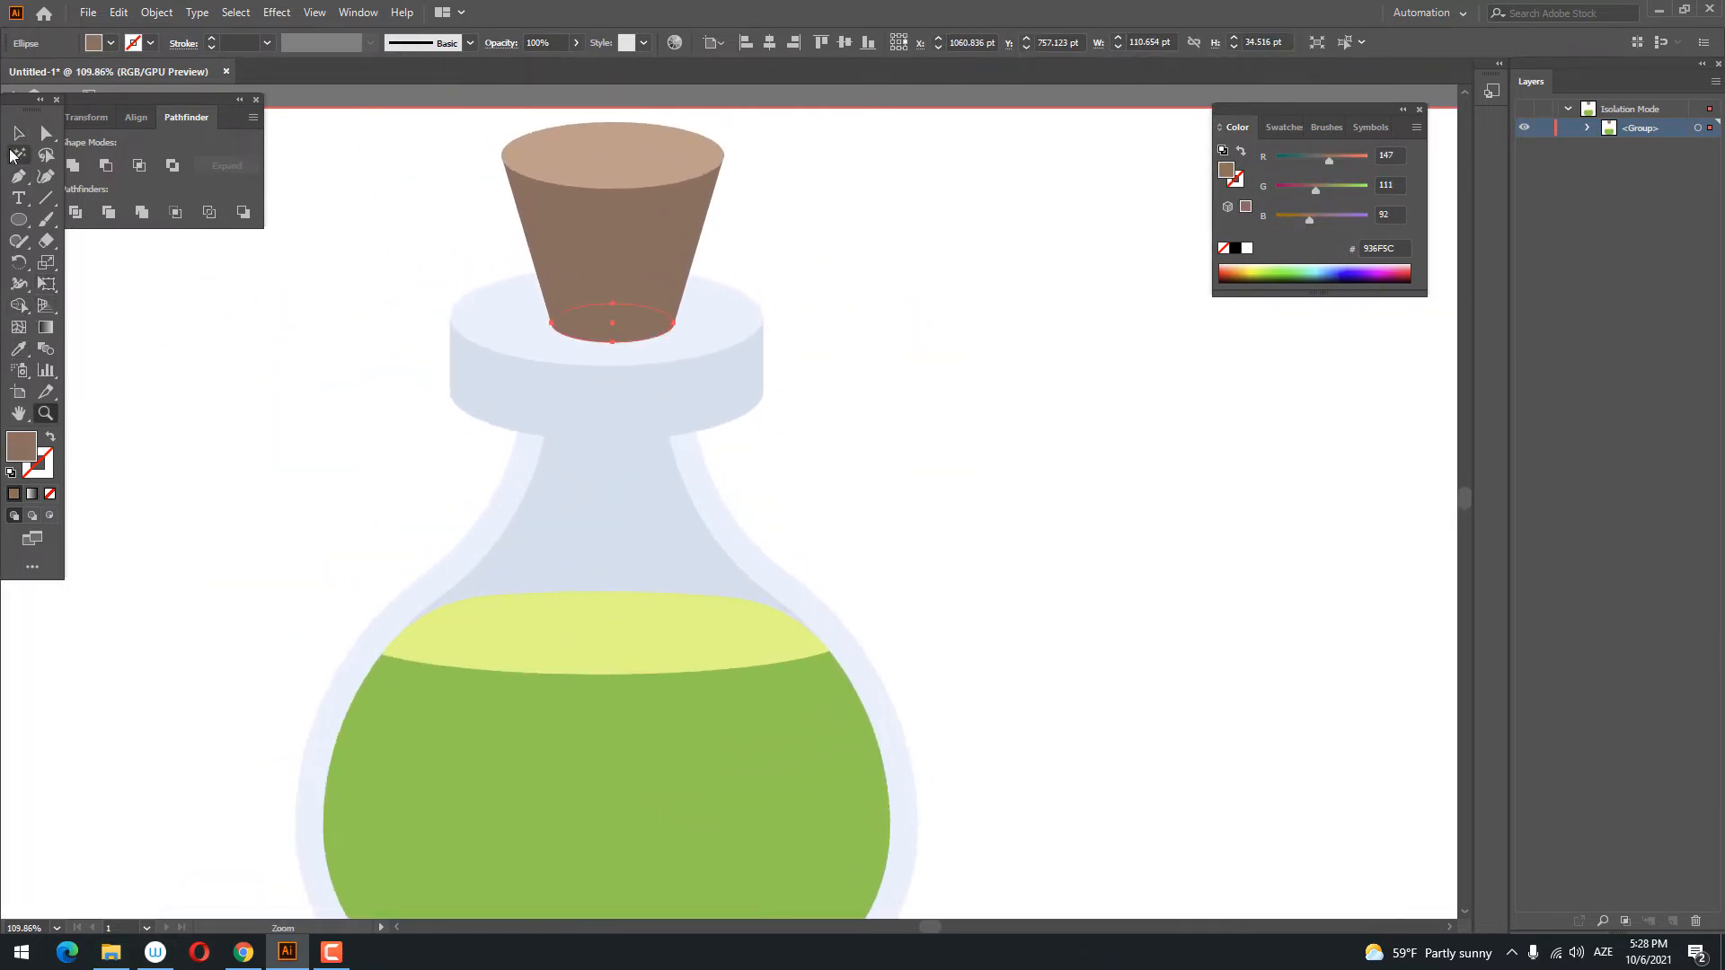
key(v)
click(596, 219)
click(79, 163)
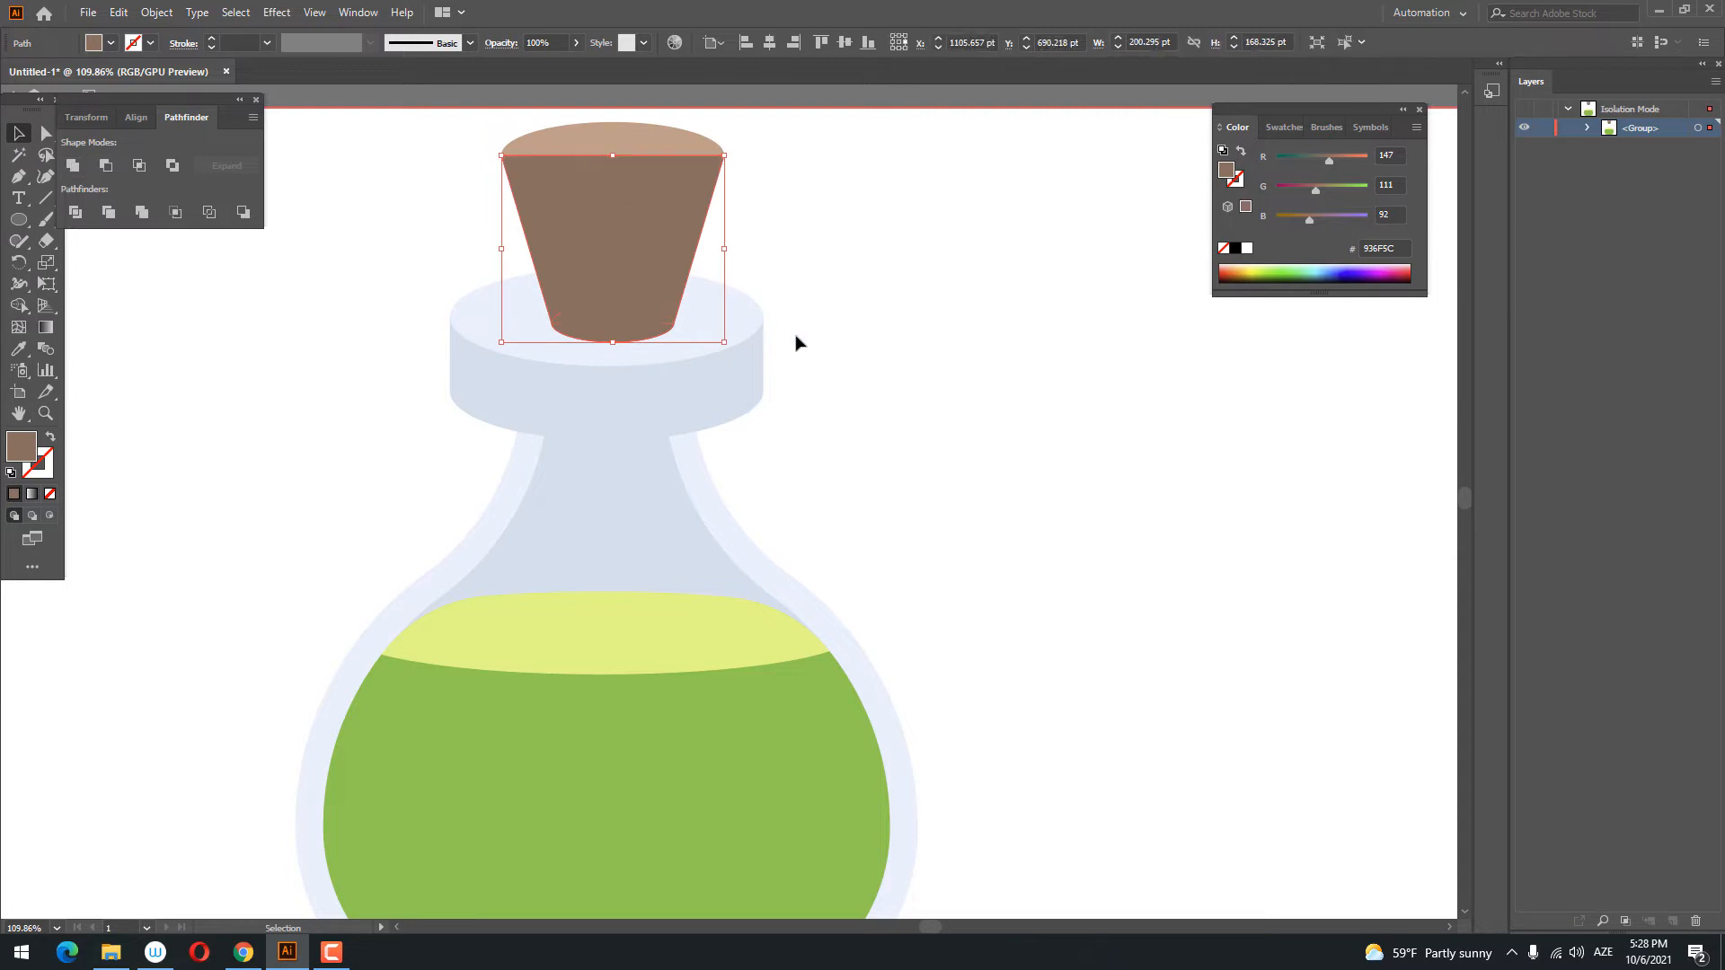
- Bring the tan ellipse on top of the stopper to the front
right_click(676, 151)
mouse_move(775, 468)
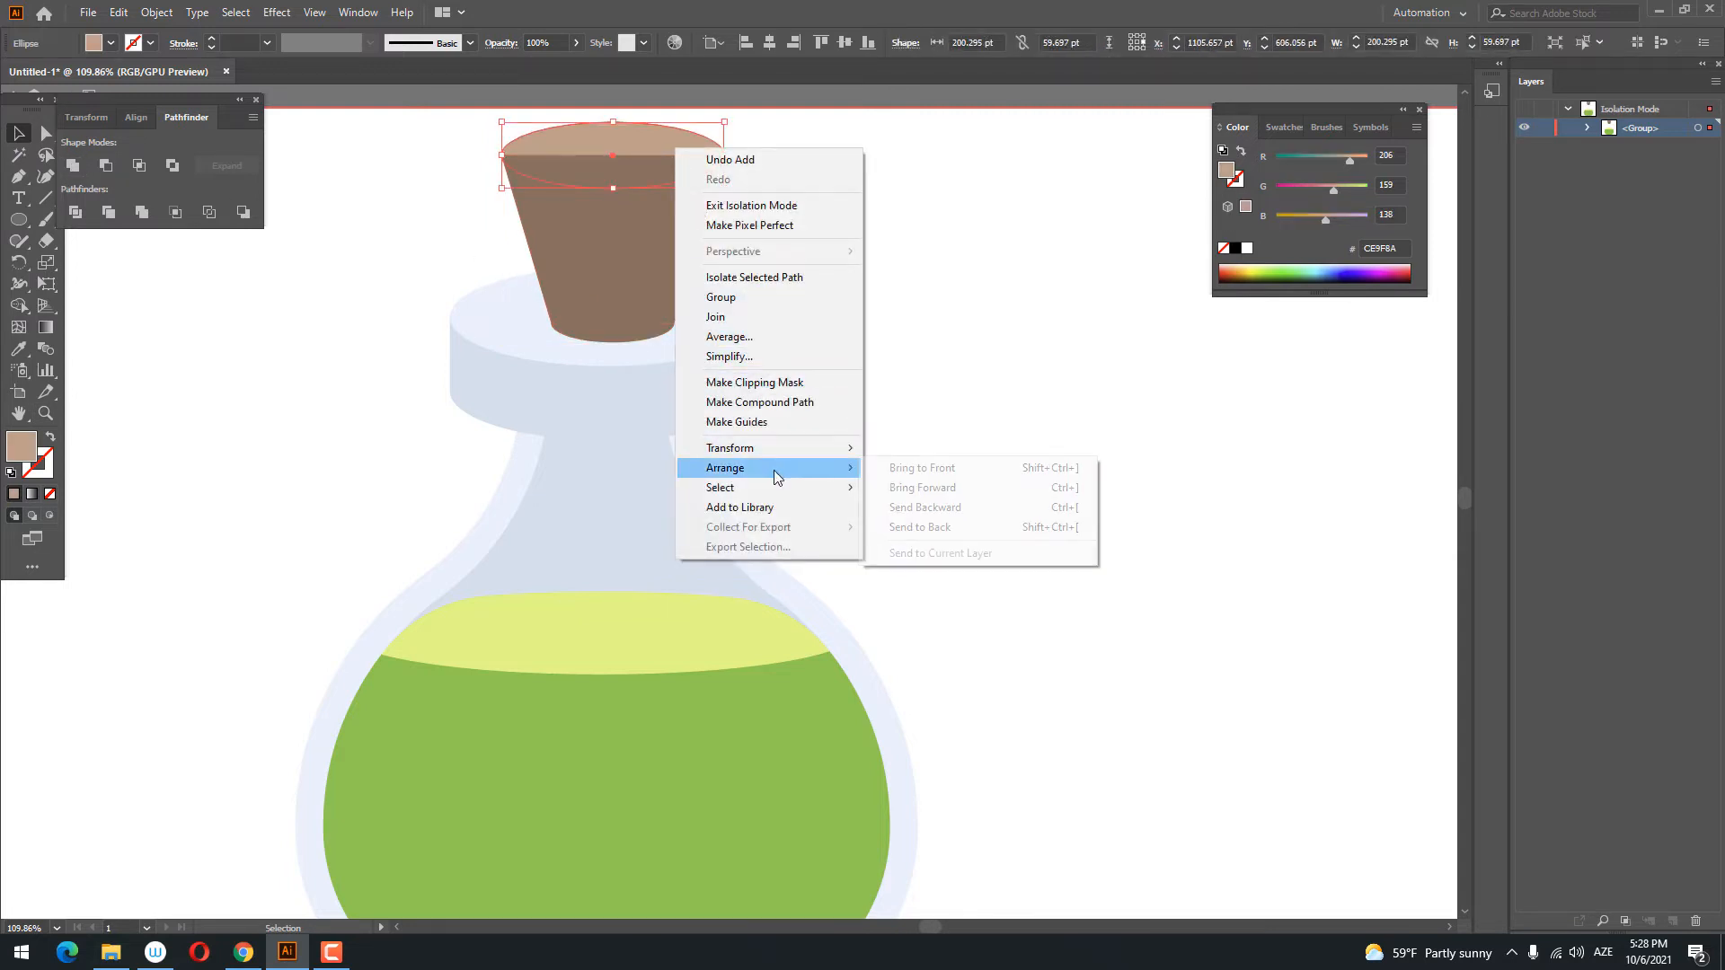
click(914, 468)
shift+click(644, 234)
drag(645, 223, 649, 232)
key(ctrl+z)
click(841, 296)
- Recolour the main body of the liquid to the bluish green 3BA376
key(z)
drag(842, 410, 626, 416)
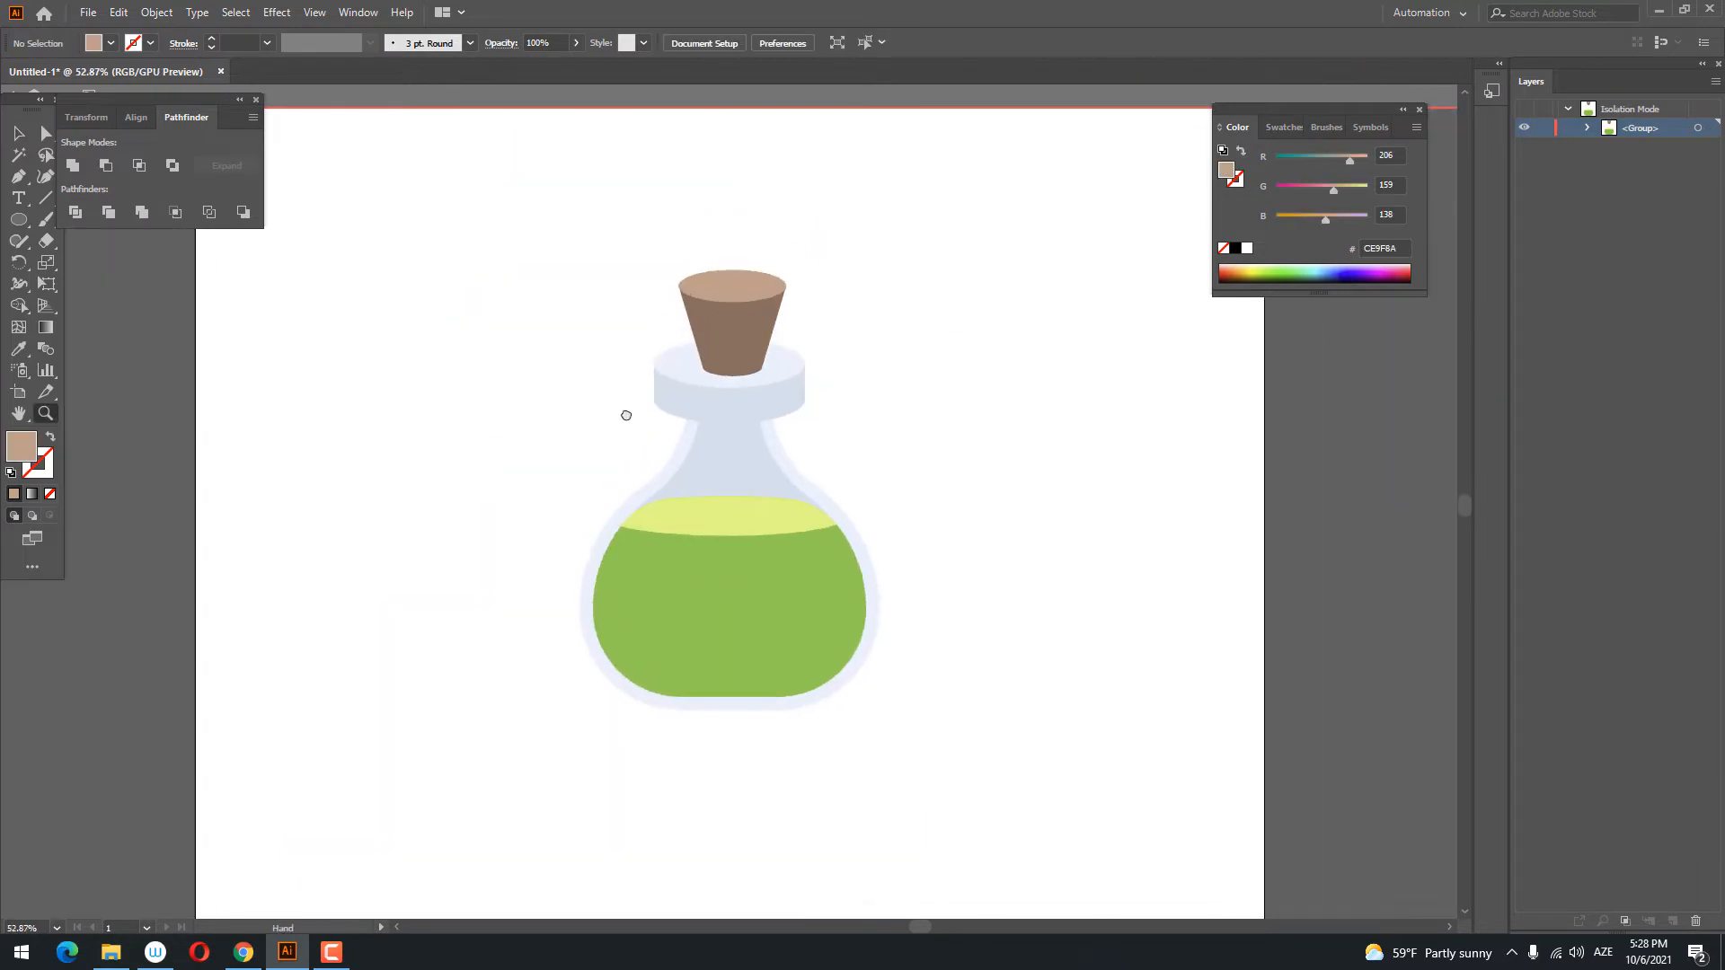
drag(708, 352, 953, 329)
drag(796, 522, 746, 497)
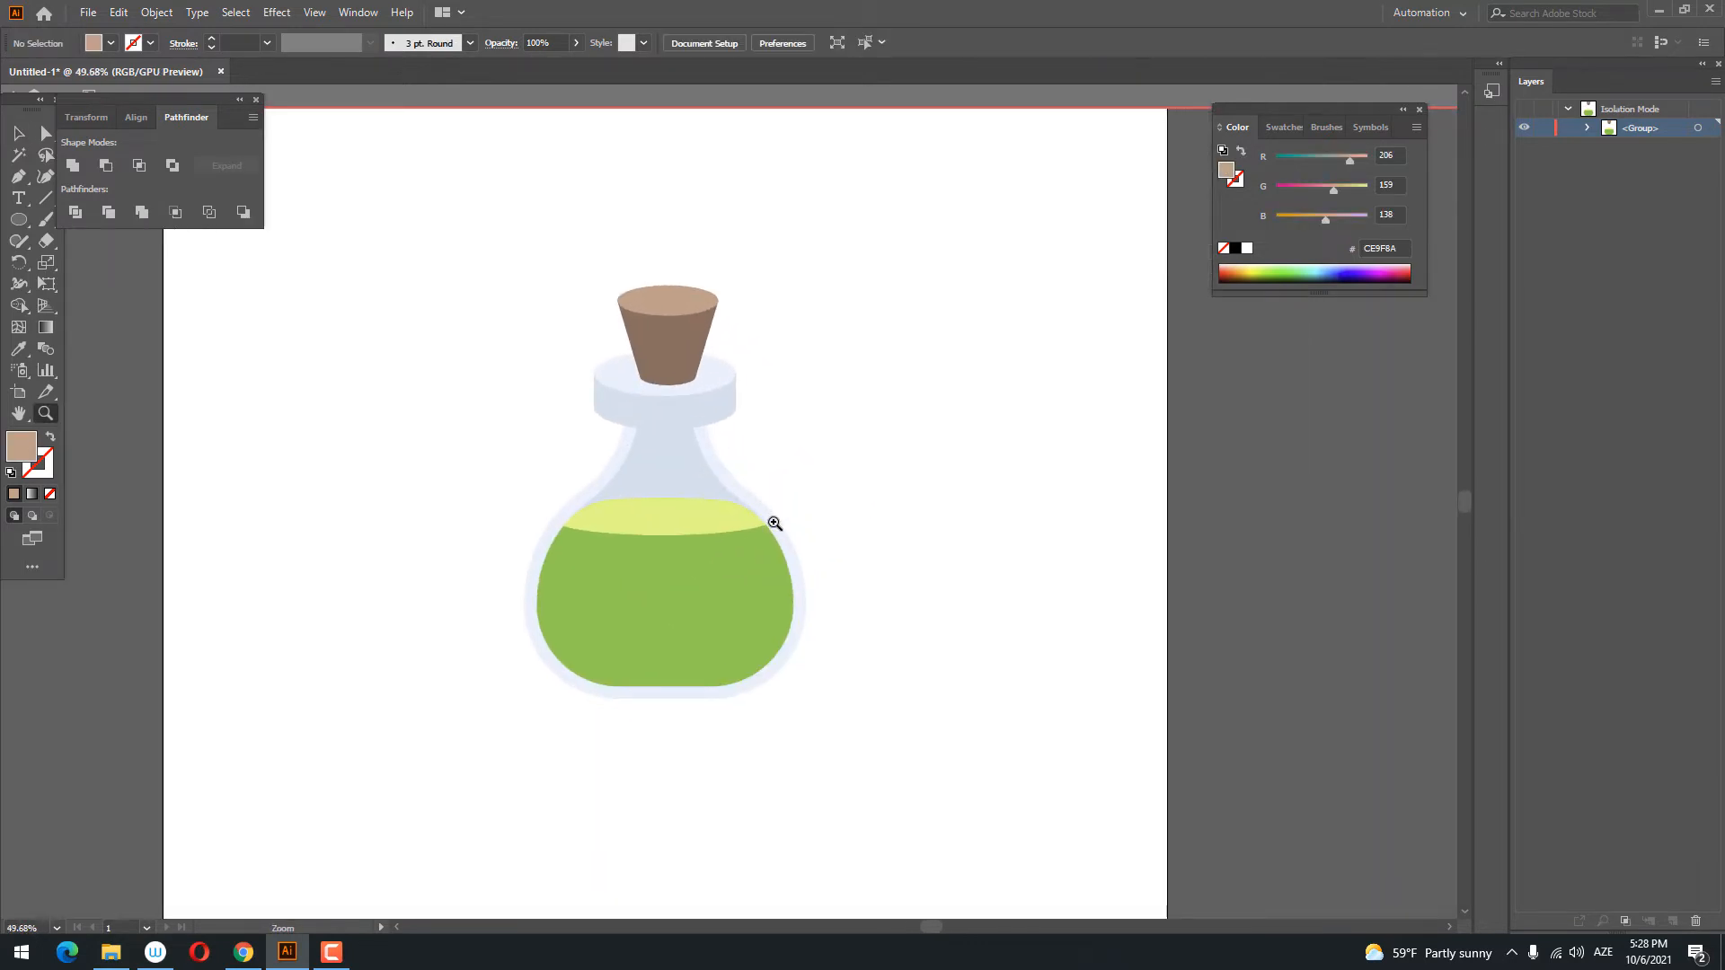
drag(650, 649, 825, 607)
drag(747, 536, 757, 575)
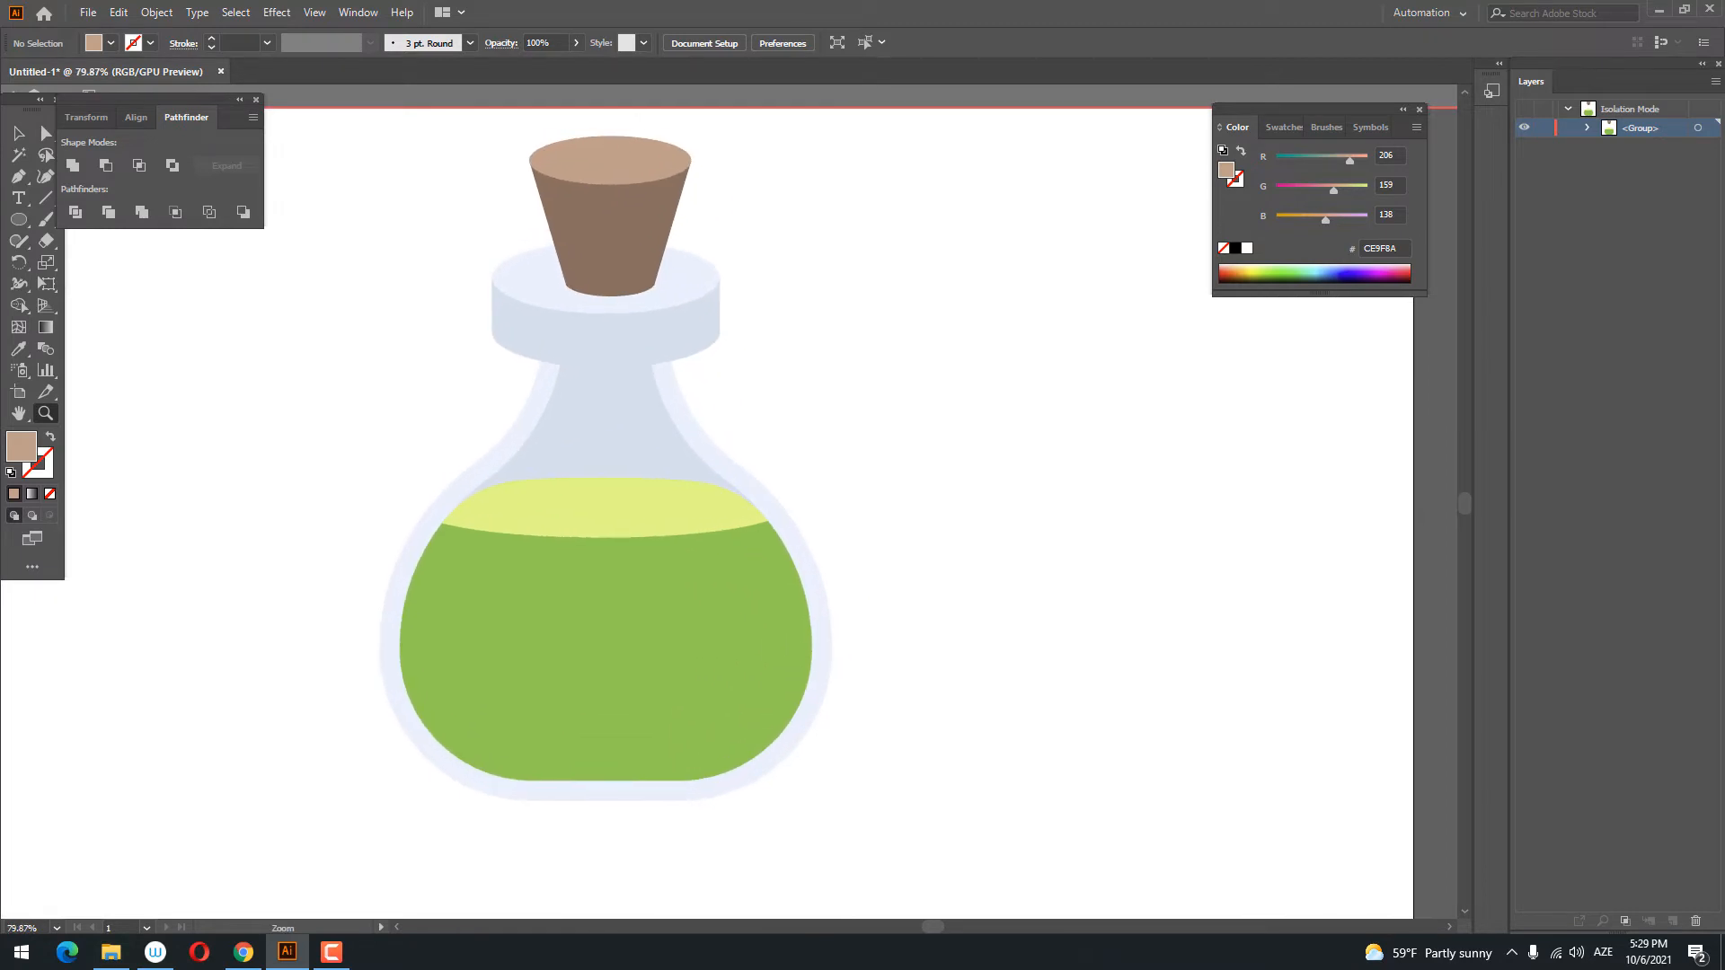
click(627, 578)
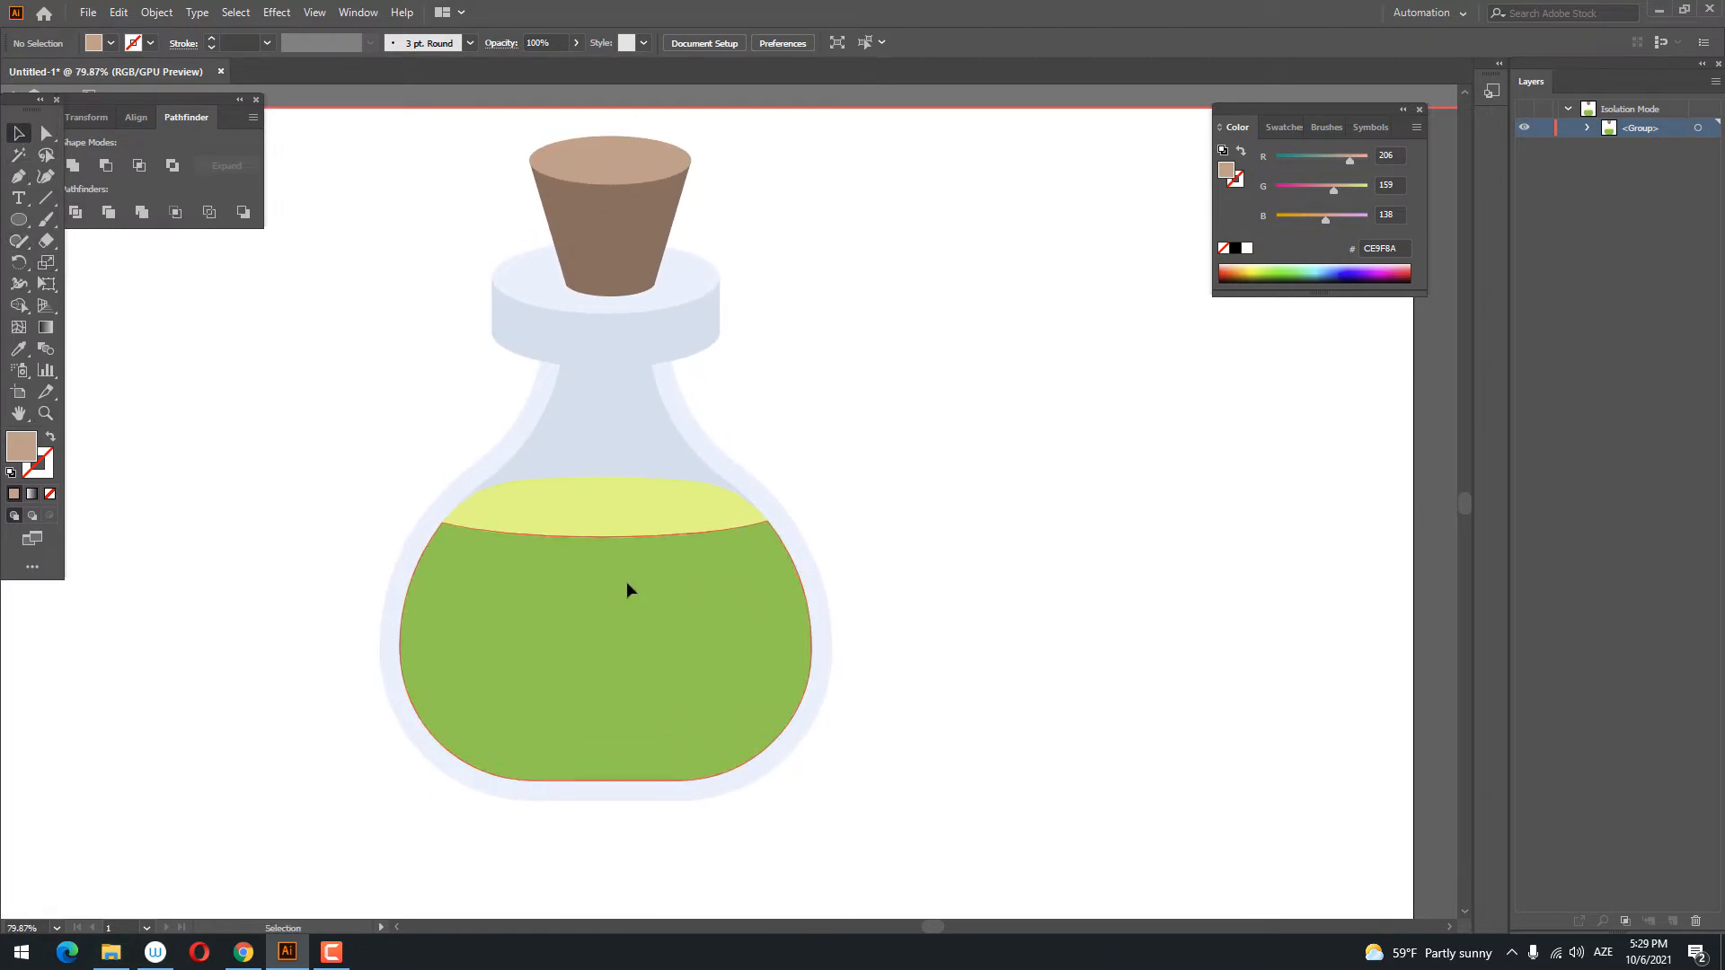
double_click(34, 449)
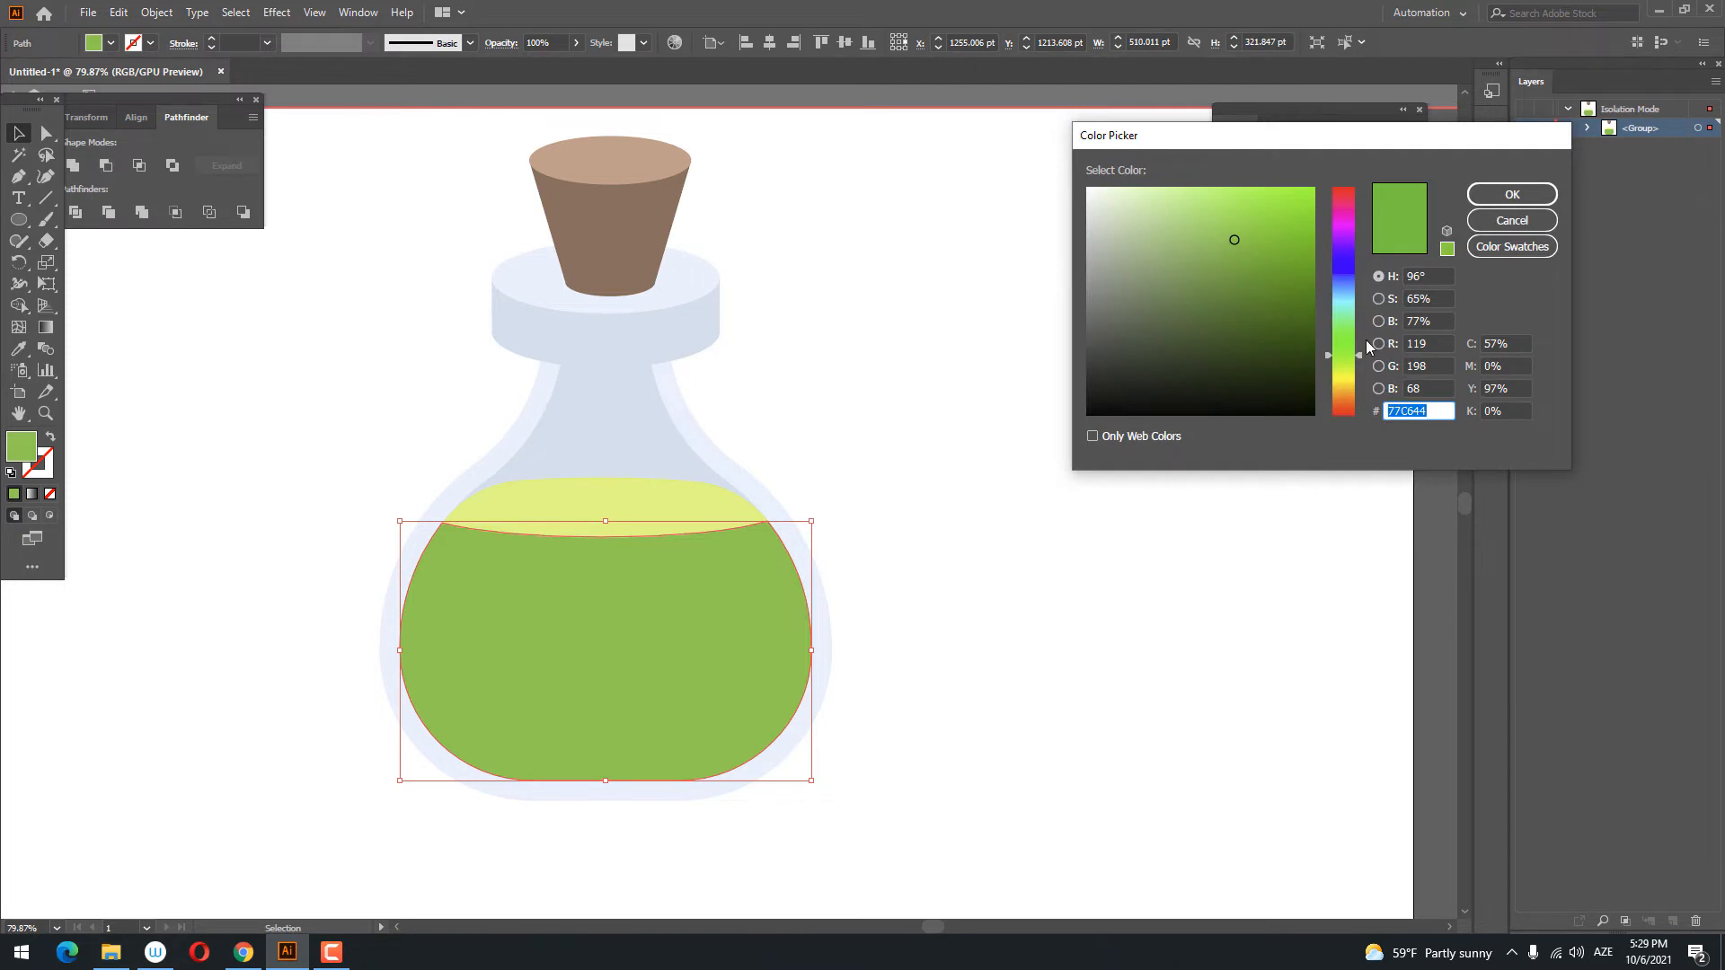
drag(1239, 241, 1232, 270)
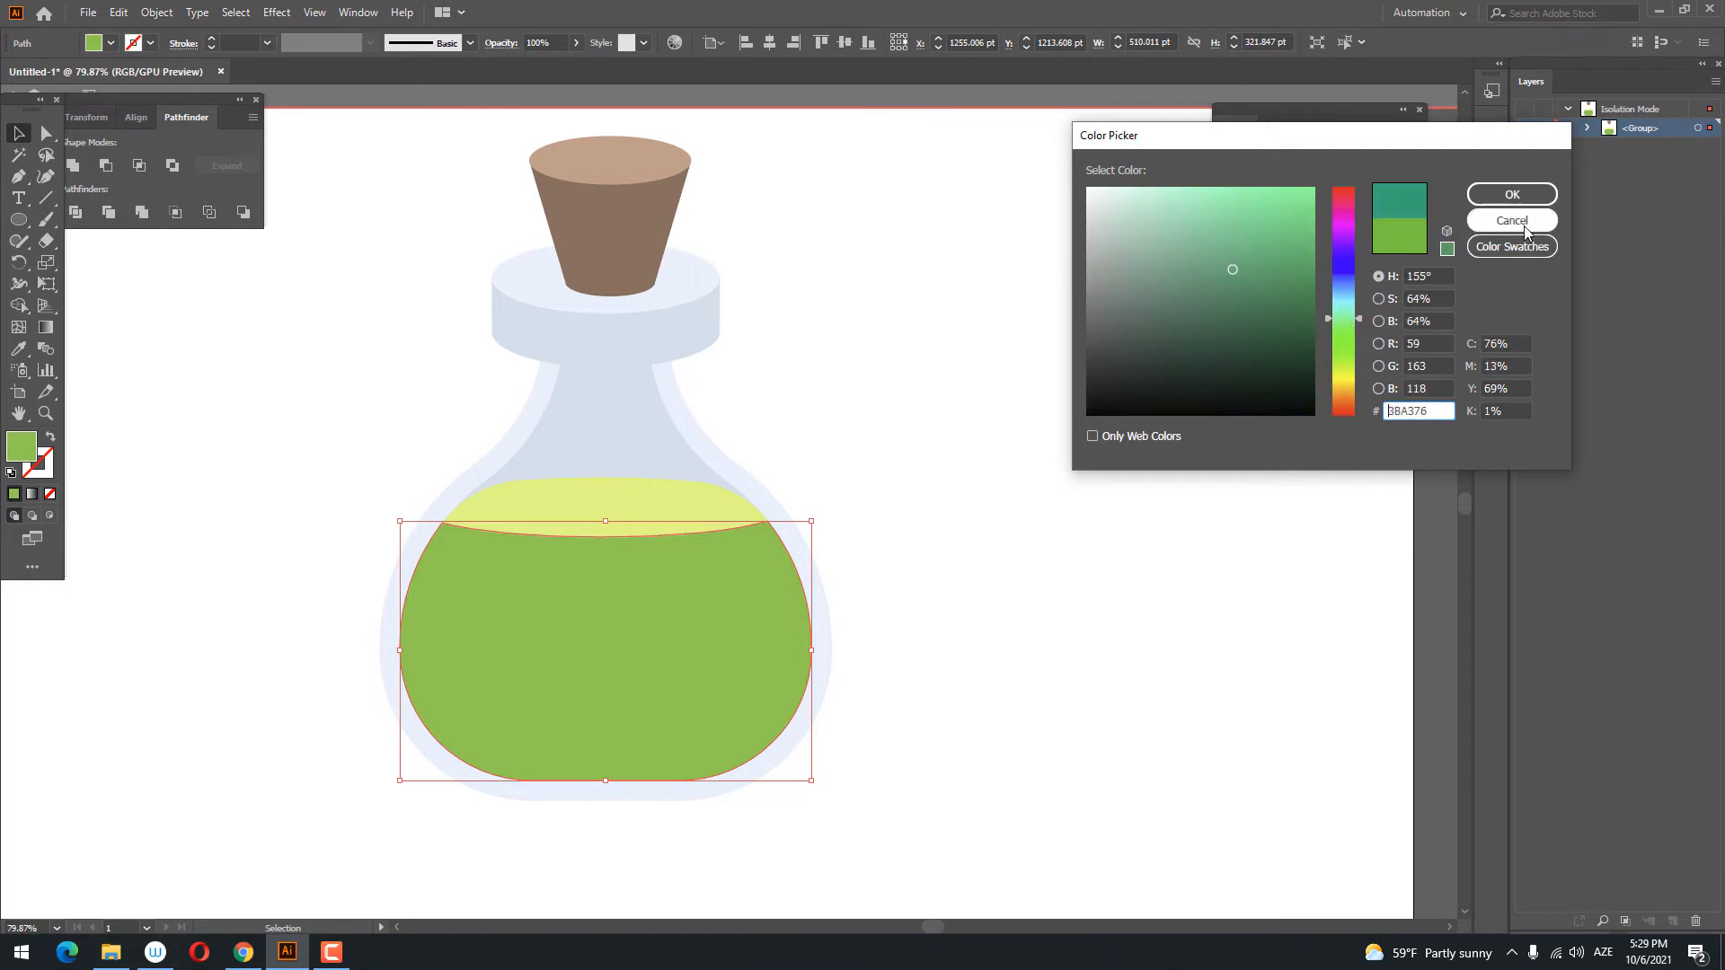
click(1512, 195)
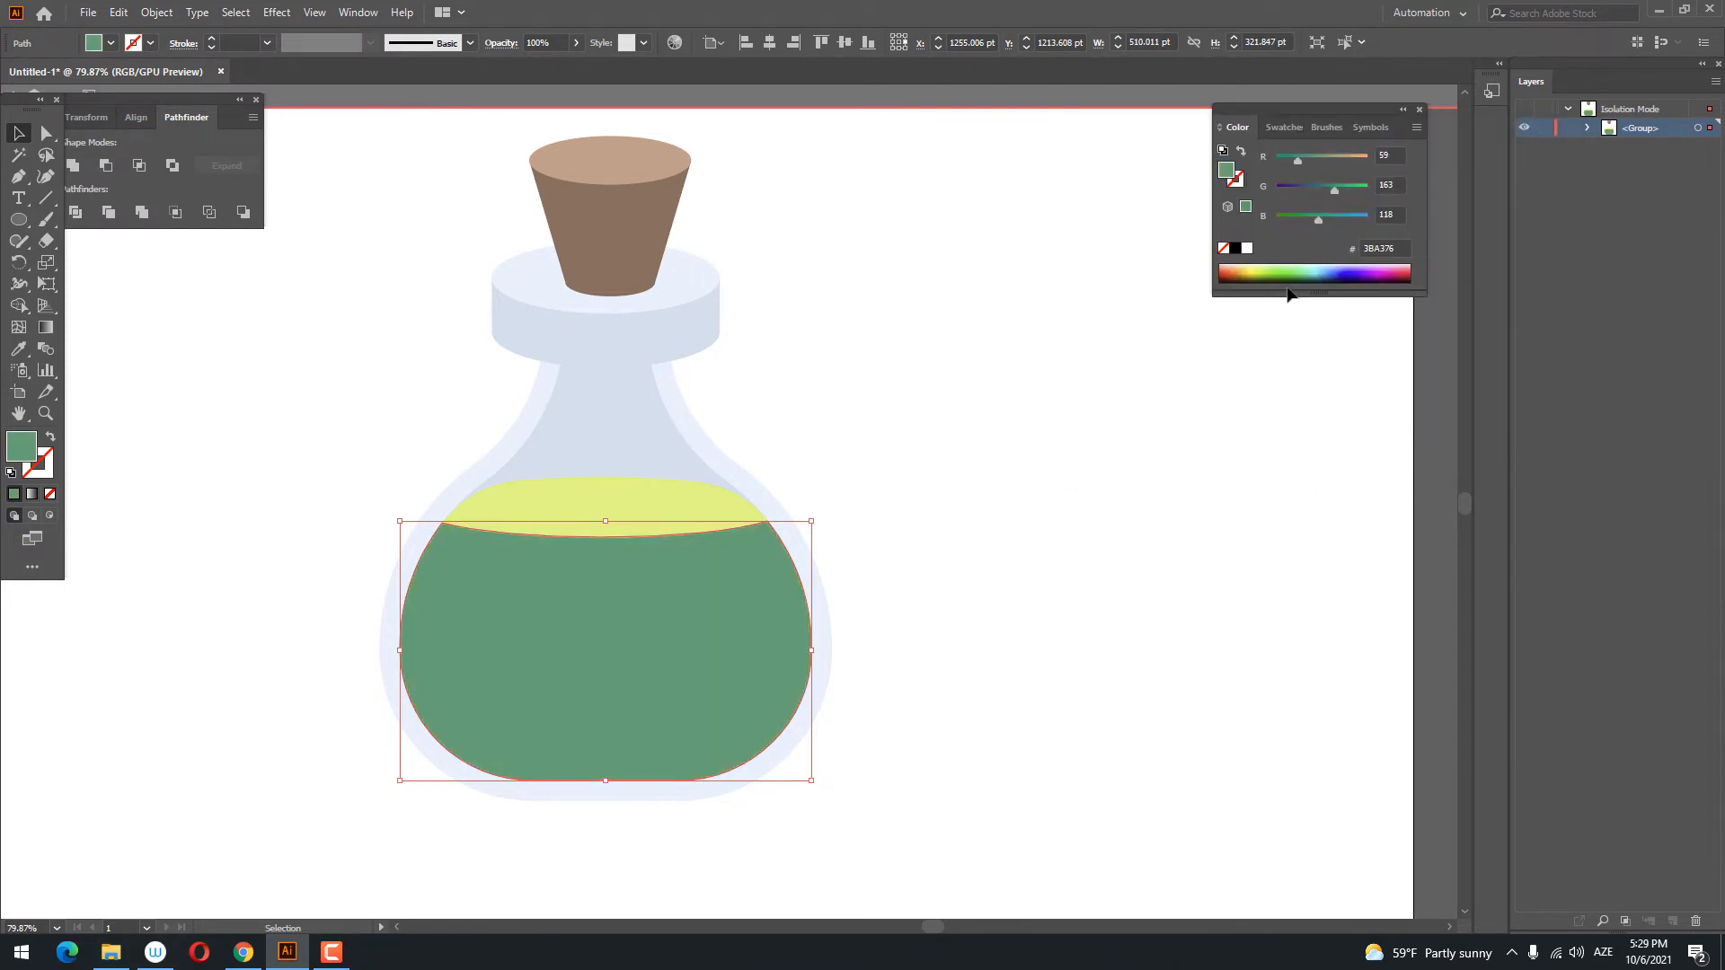
- Save the liquid's bluish green as a new global swatch with the default name
click(1289, 125)
click(1374, 282)
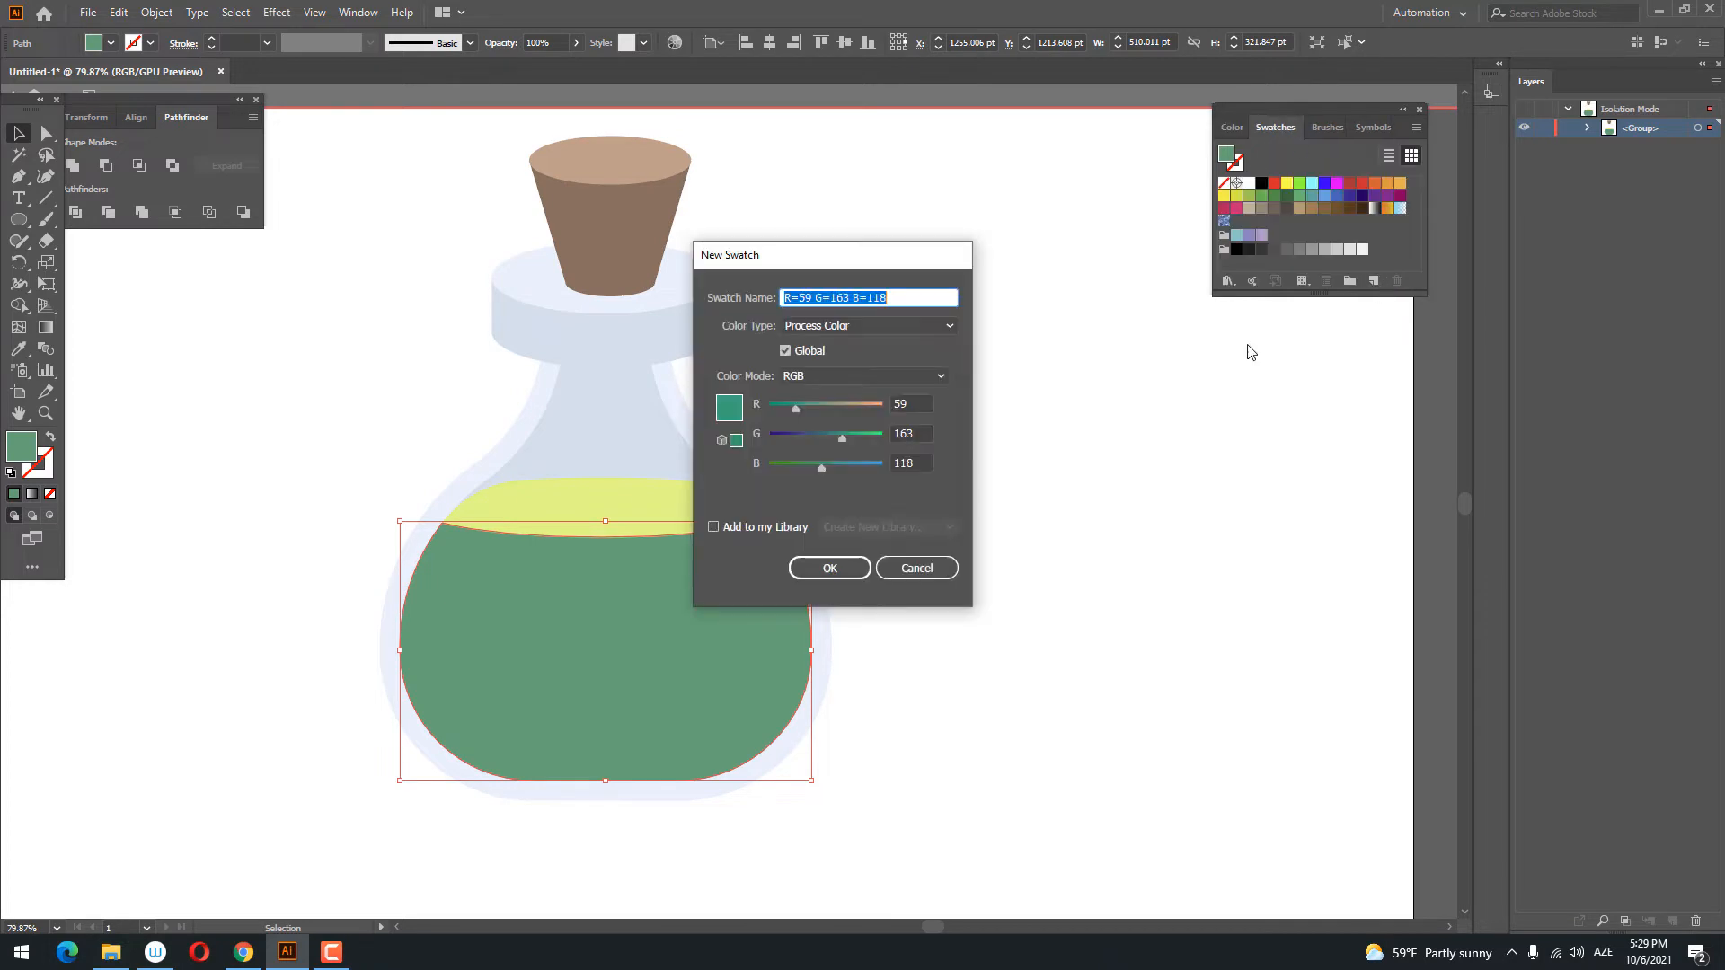
click(814, 567)
- Change the liquid's fill to a darker shade of the same green and save it as another swatch
double_click(23, 446)
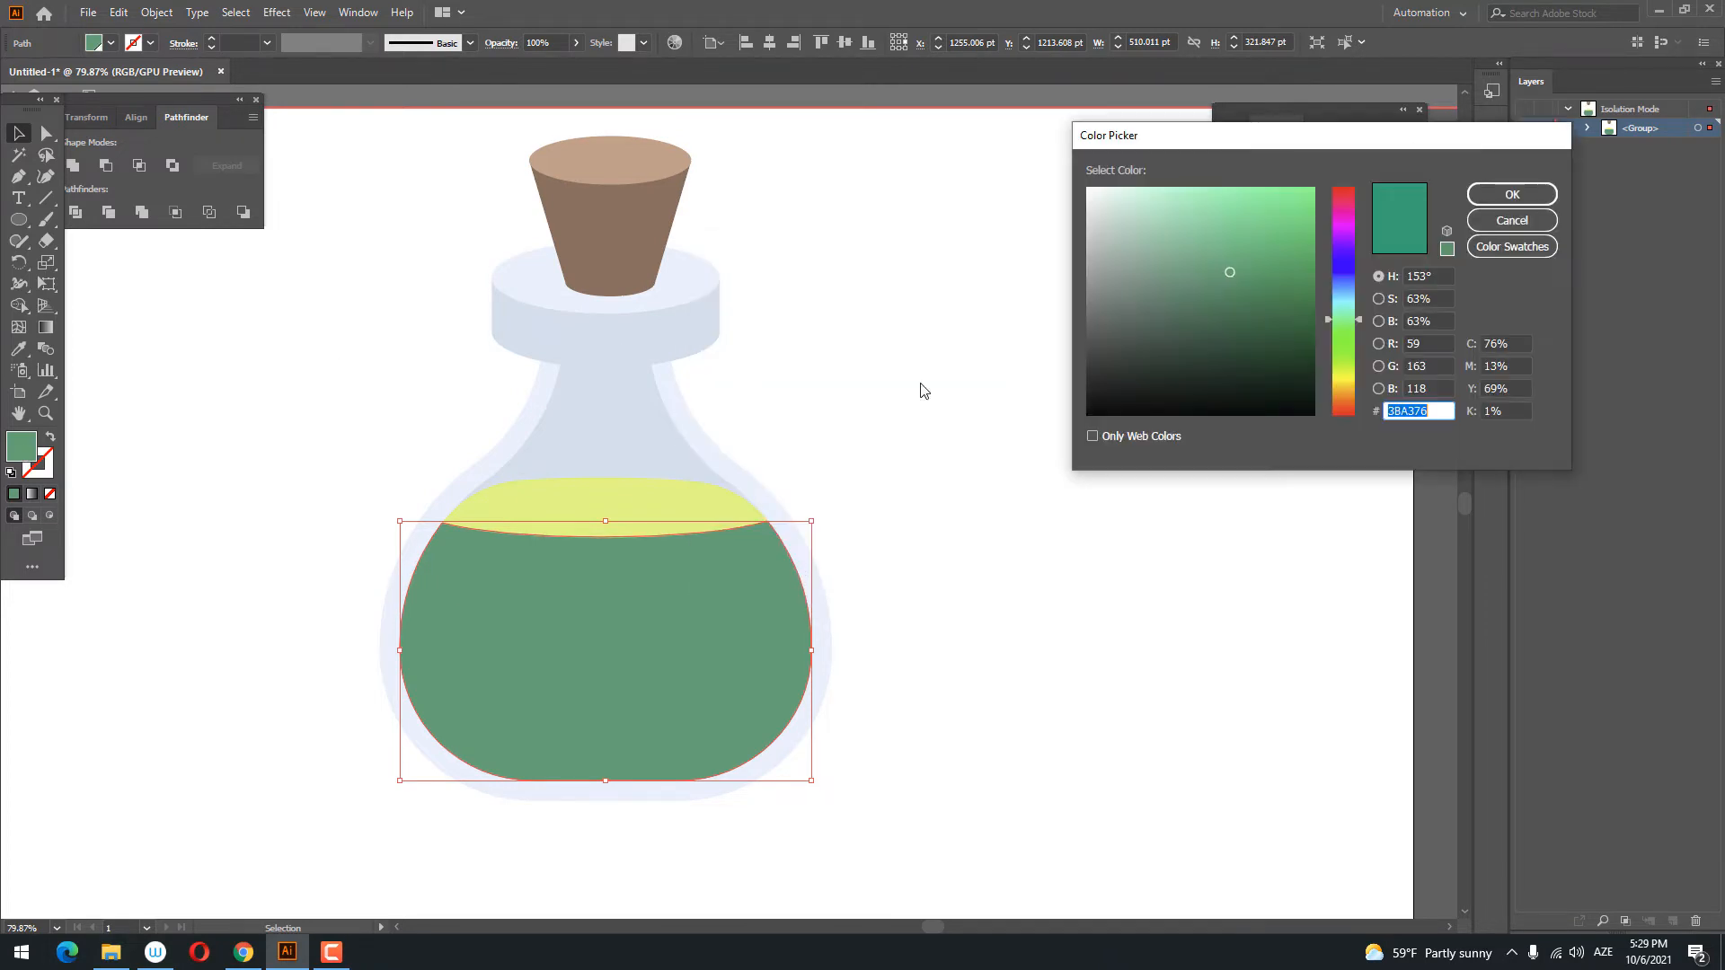
click(1234, 294)
click(1513, 194)
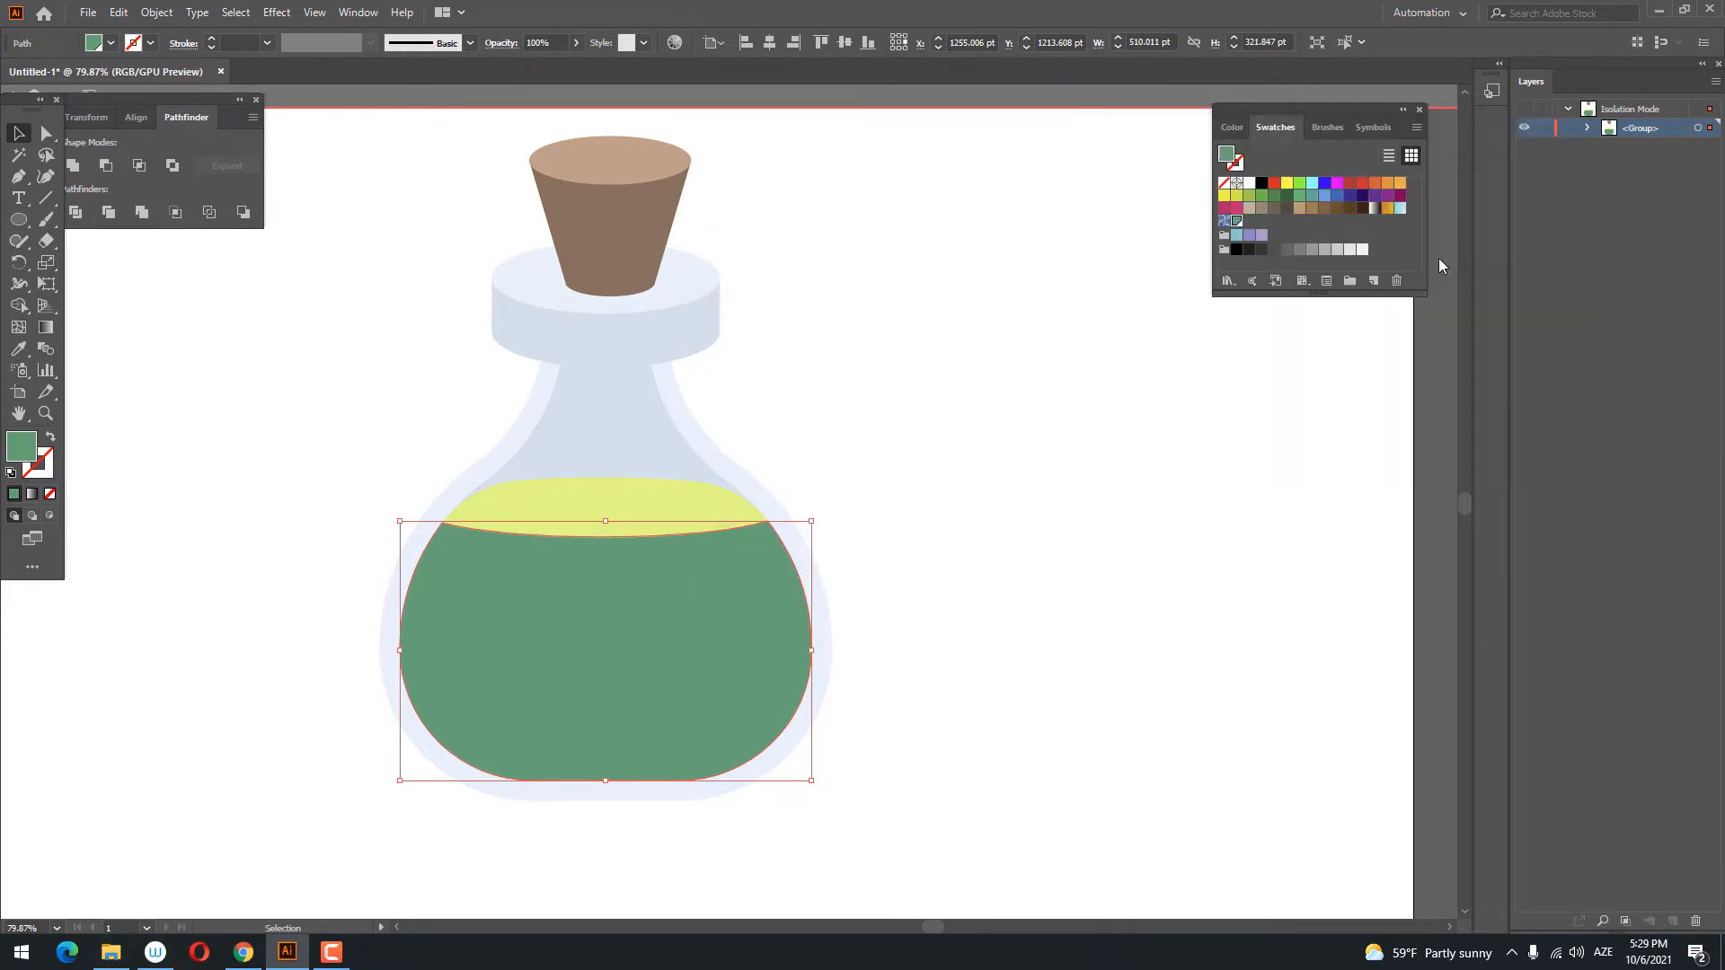
click(1374, 281)
click(829, 567)
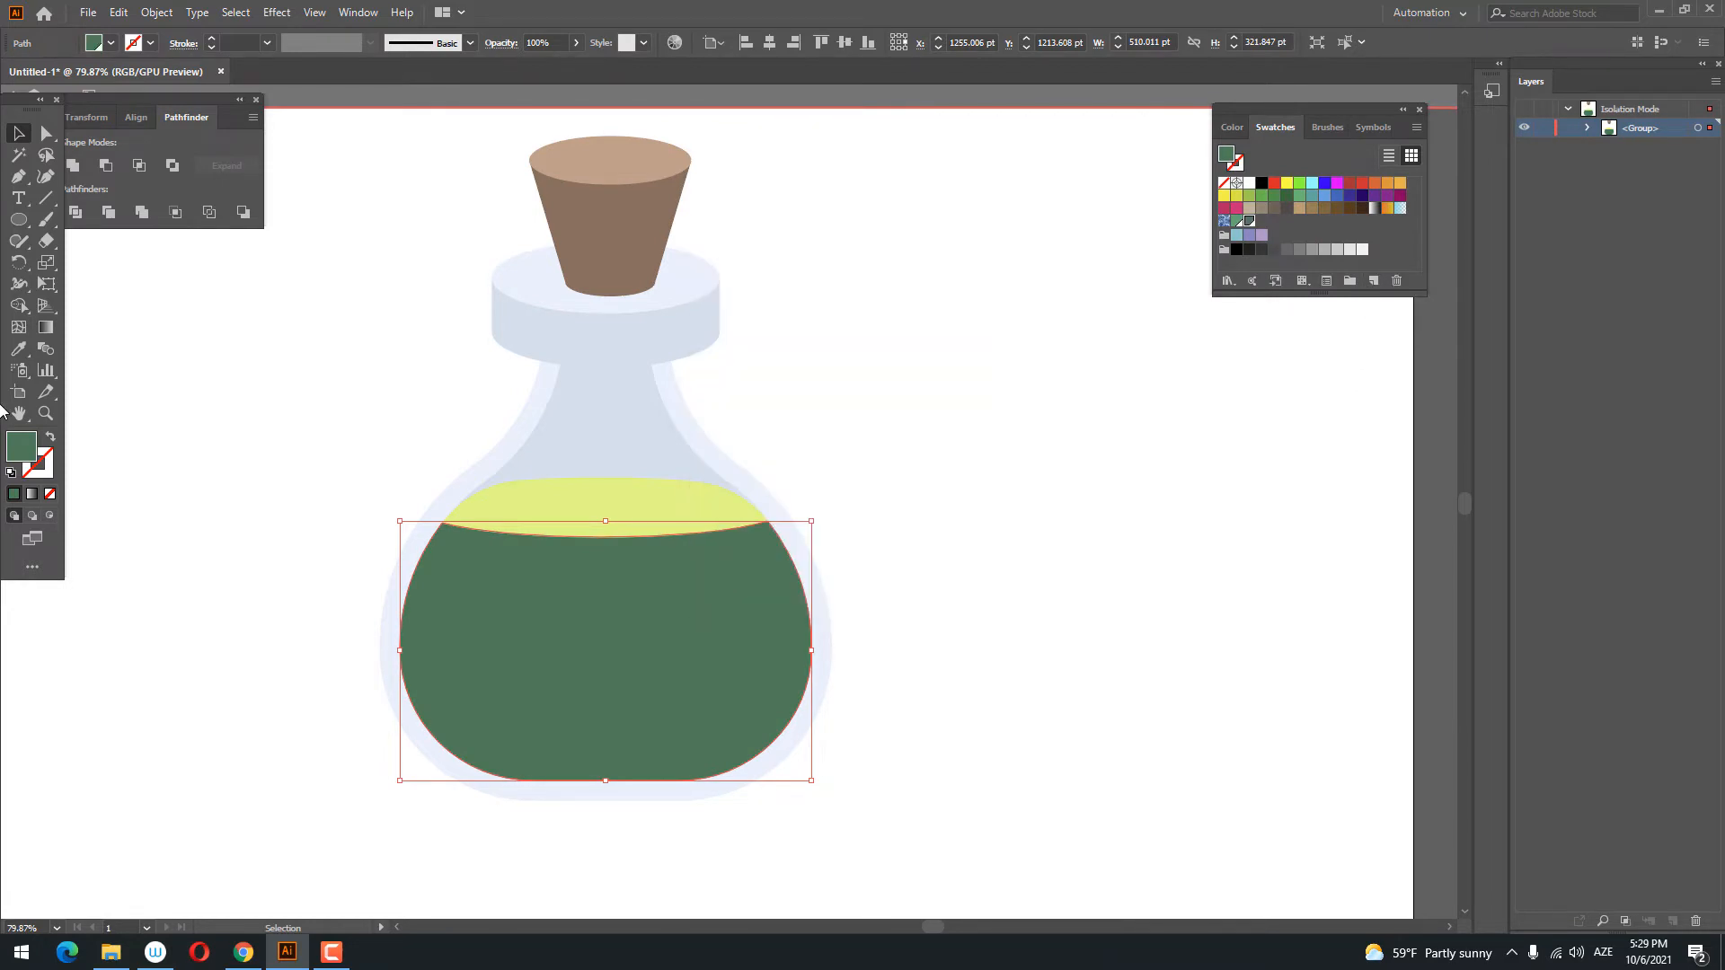
- Apply a vertical linear gradient to the liquid body, using the lighter green swatch at the top and the darker one at the bottom
click(46, 327)
click(635, 714)
drag(610, 732, 606, 544)
double_click(605, 545)
click(502, 627)
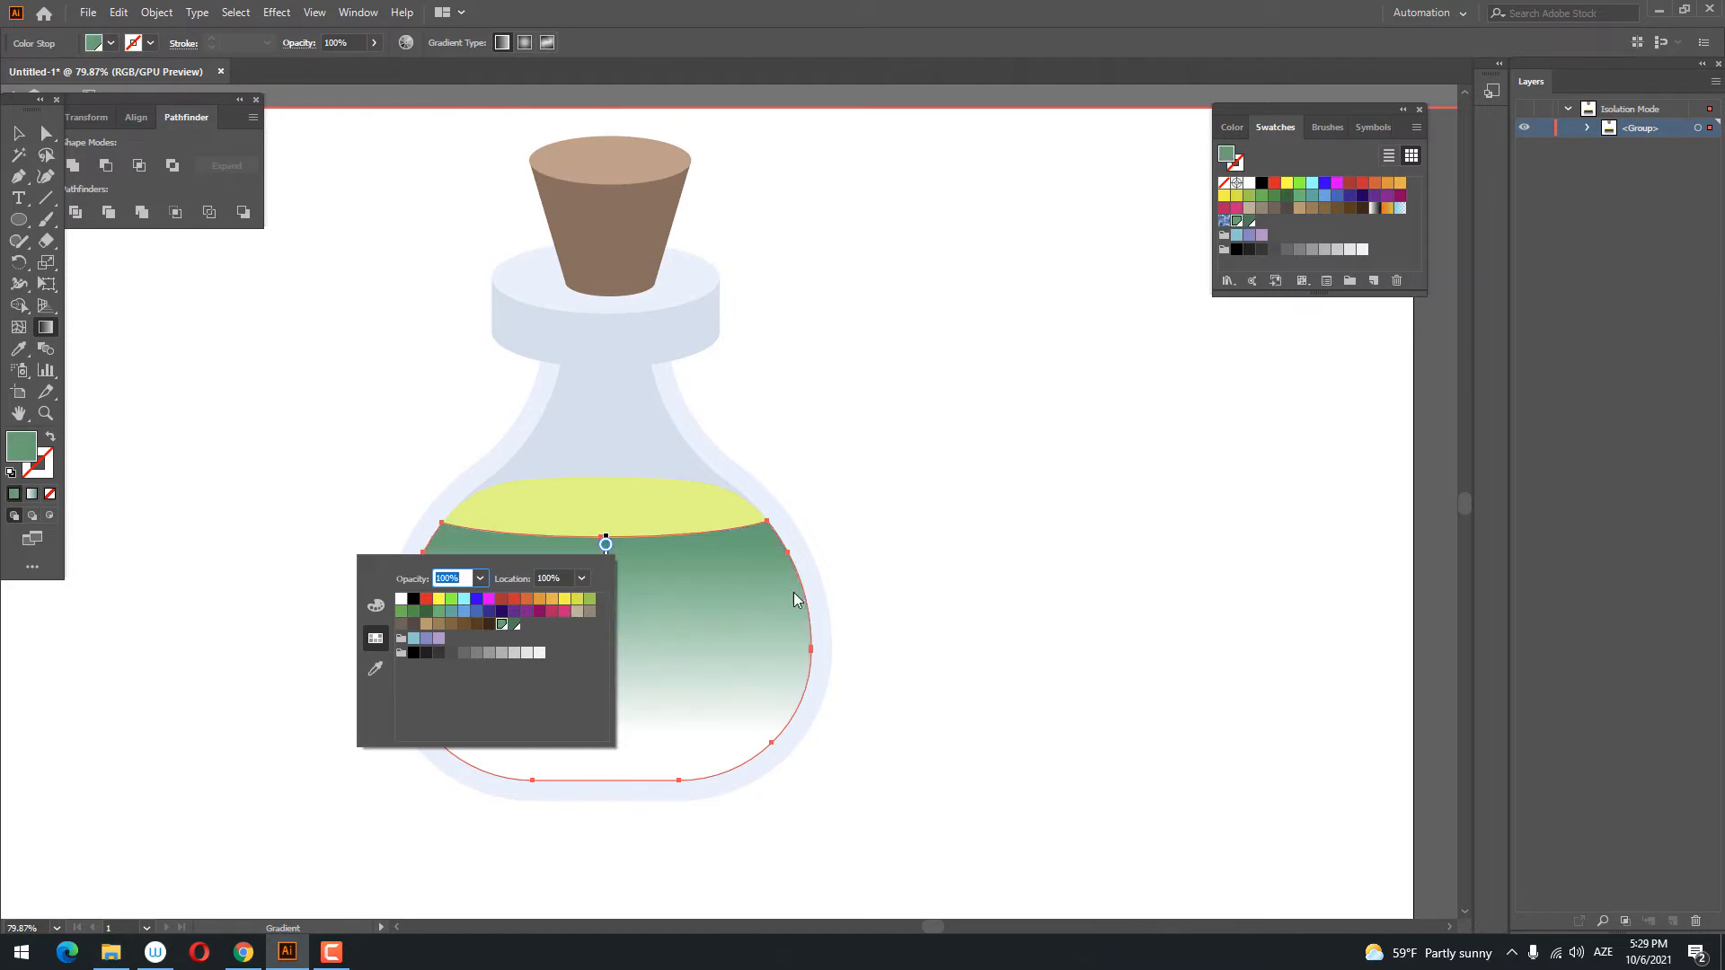
double_click(607, 737)
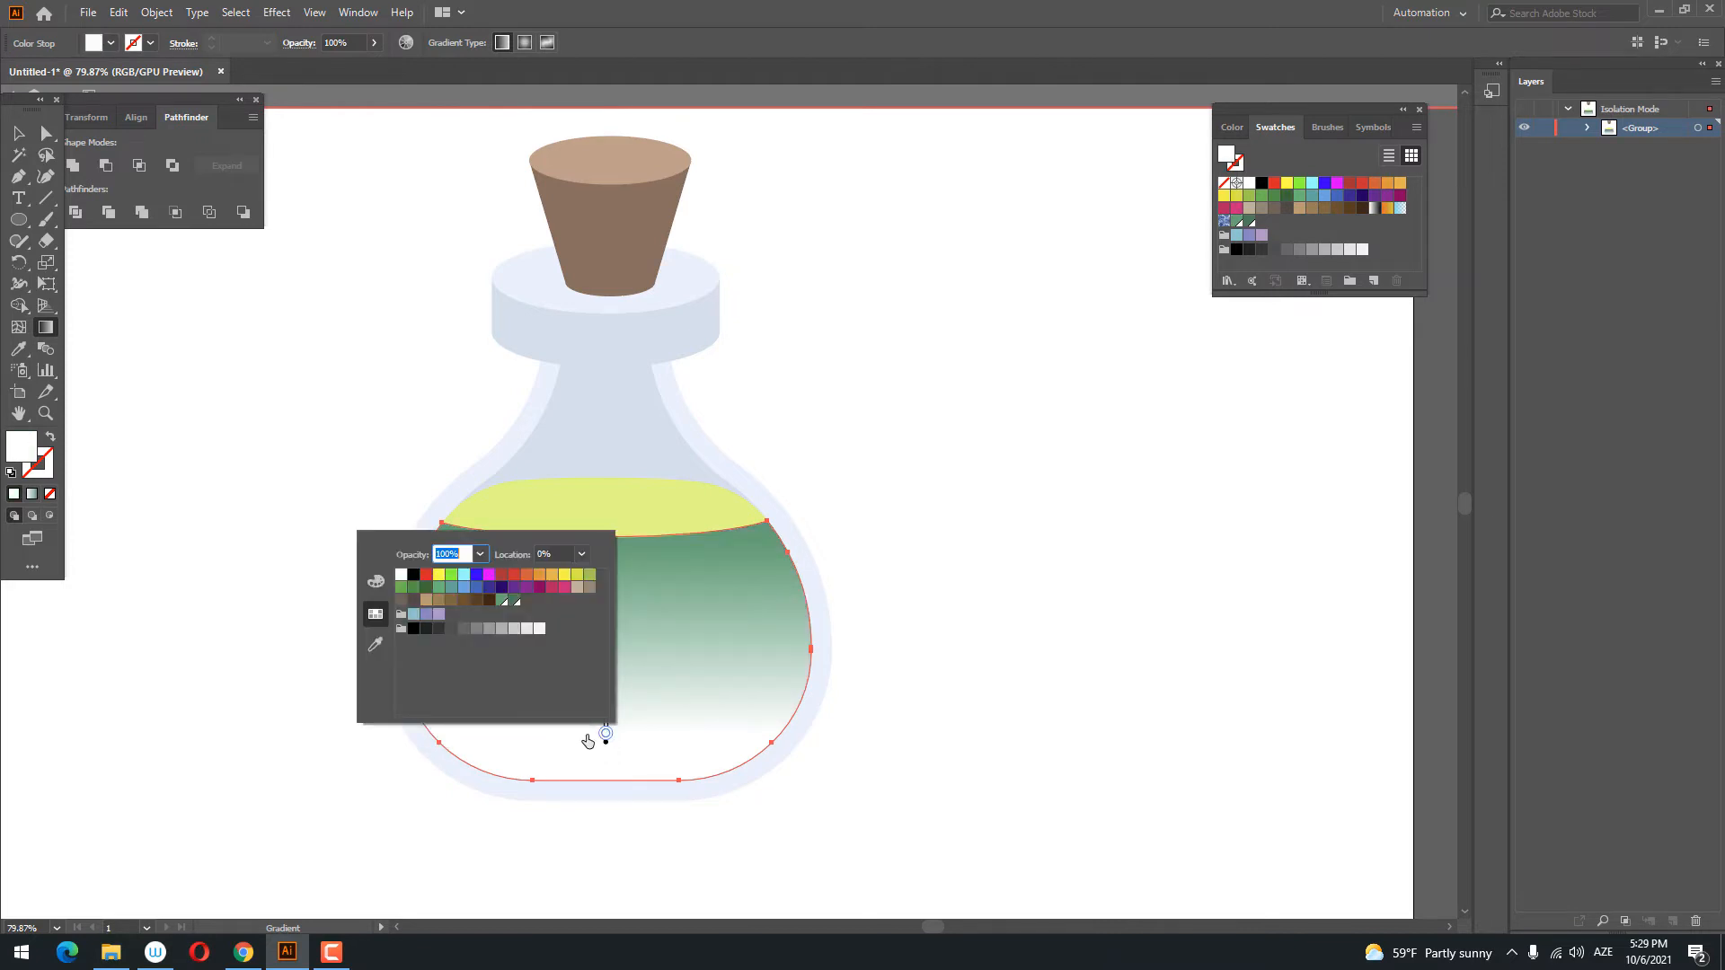
click(510, 601)
drag(607, 742, 607, 768)
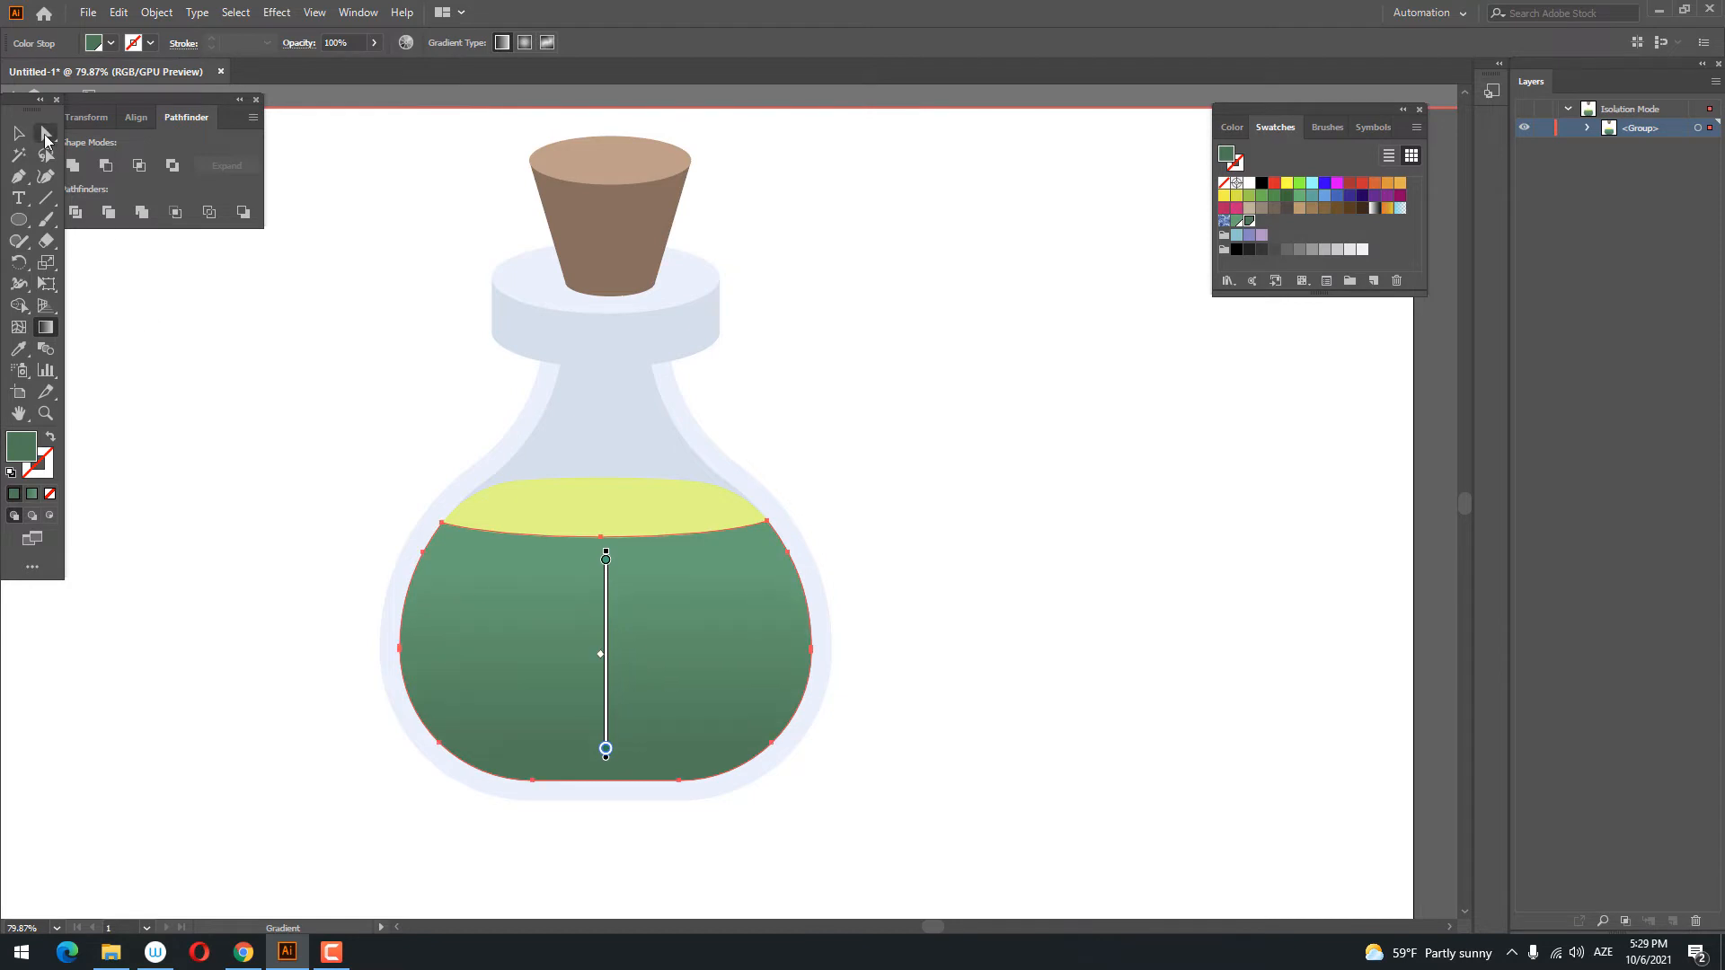
- Fill the liquid's top surface with the yellow-green B2CC52
click(11, 135)
click(662, 508)
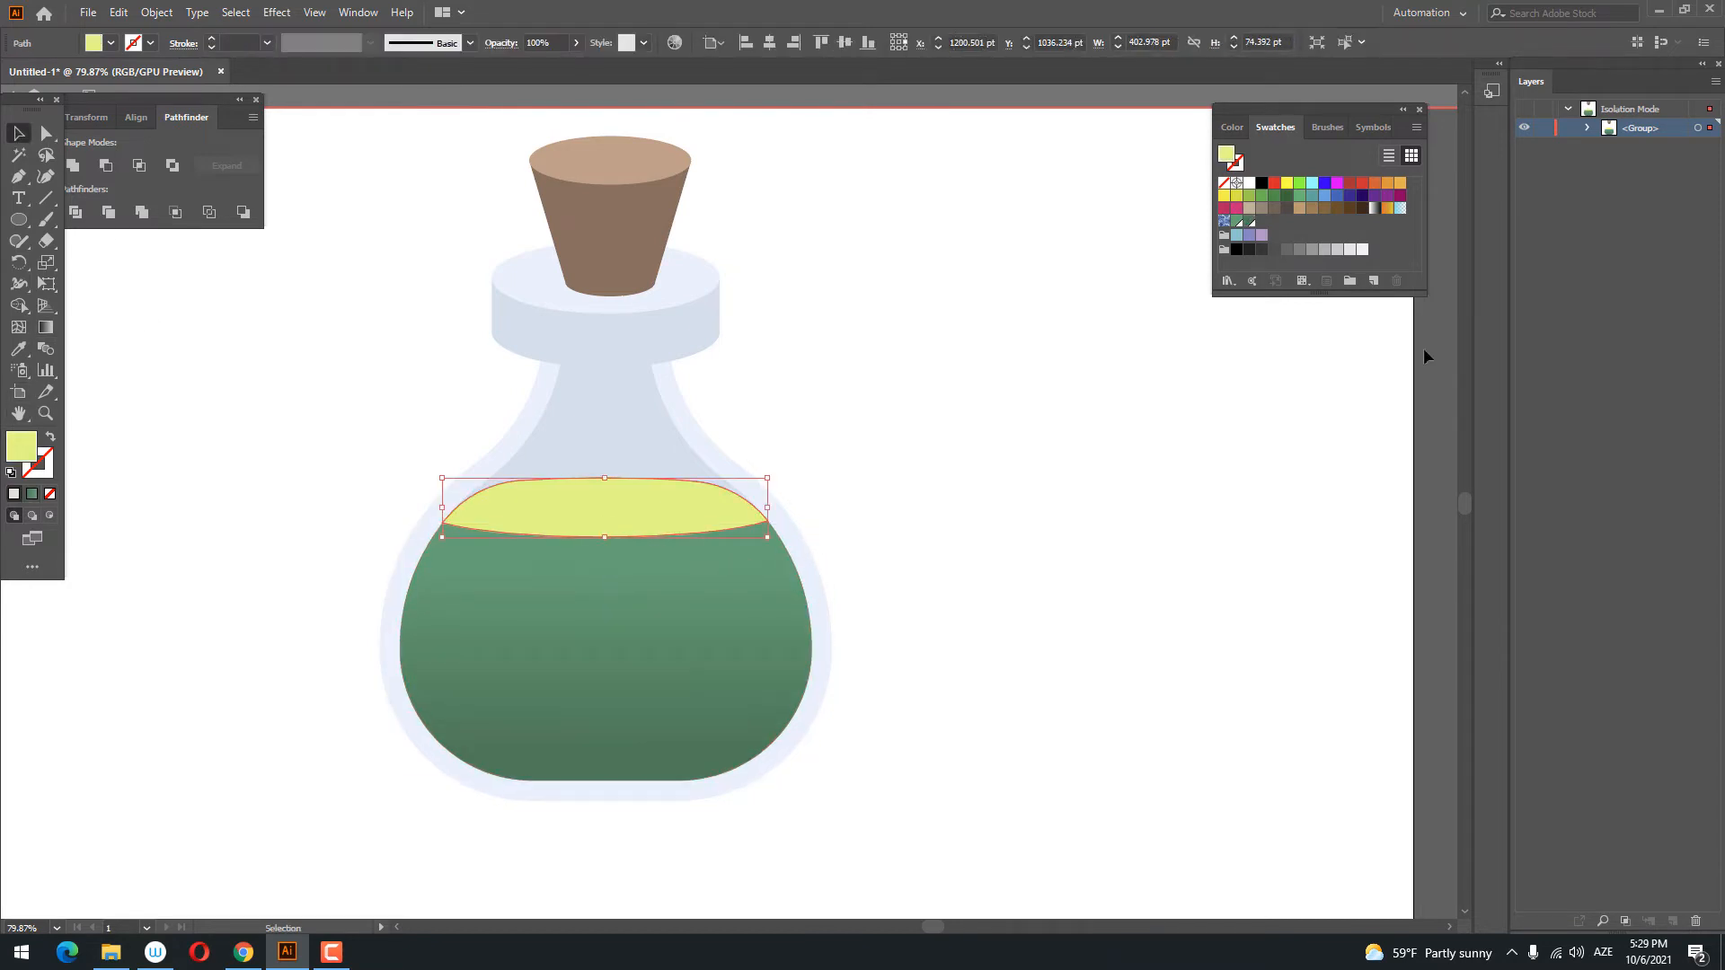
click(1238, 222)
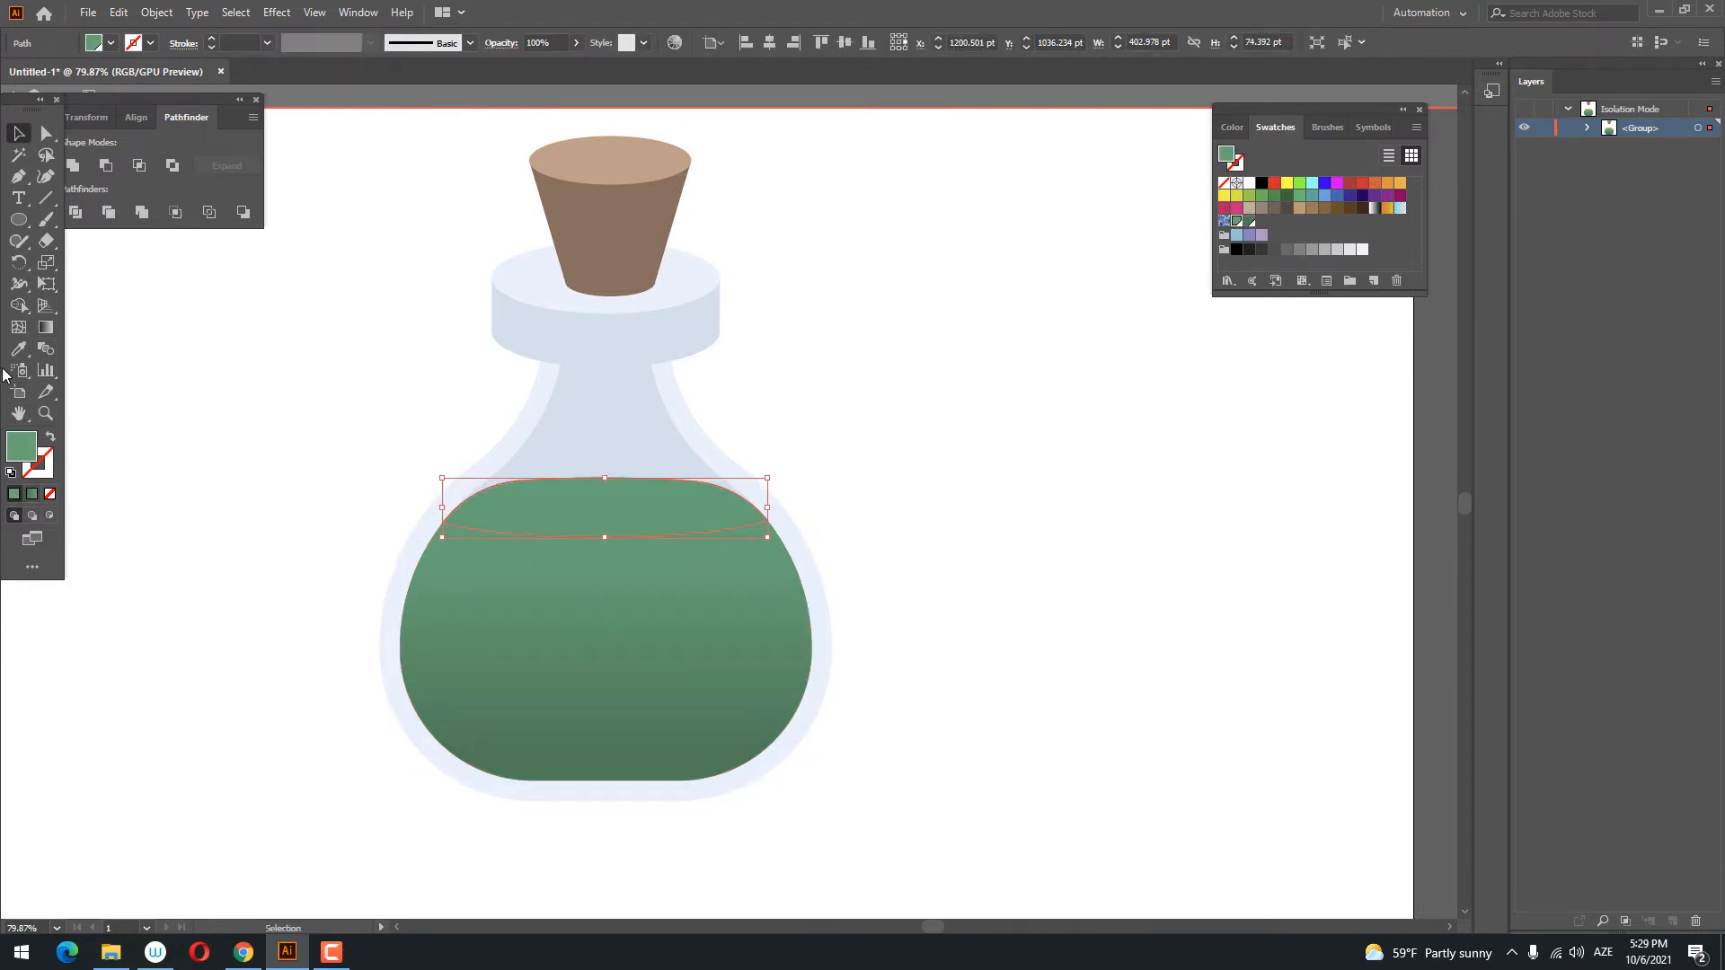
double_click(14, 458)
click(1348, 372)
drag(1230, 272, 1226, 231)
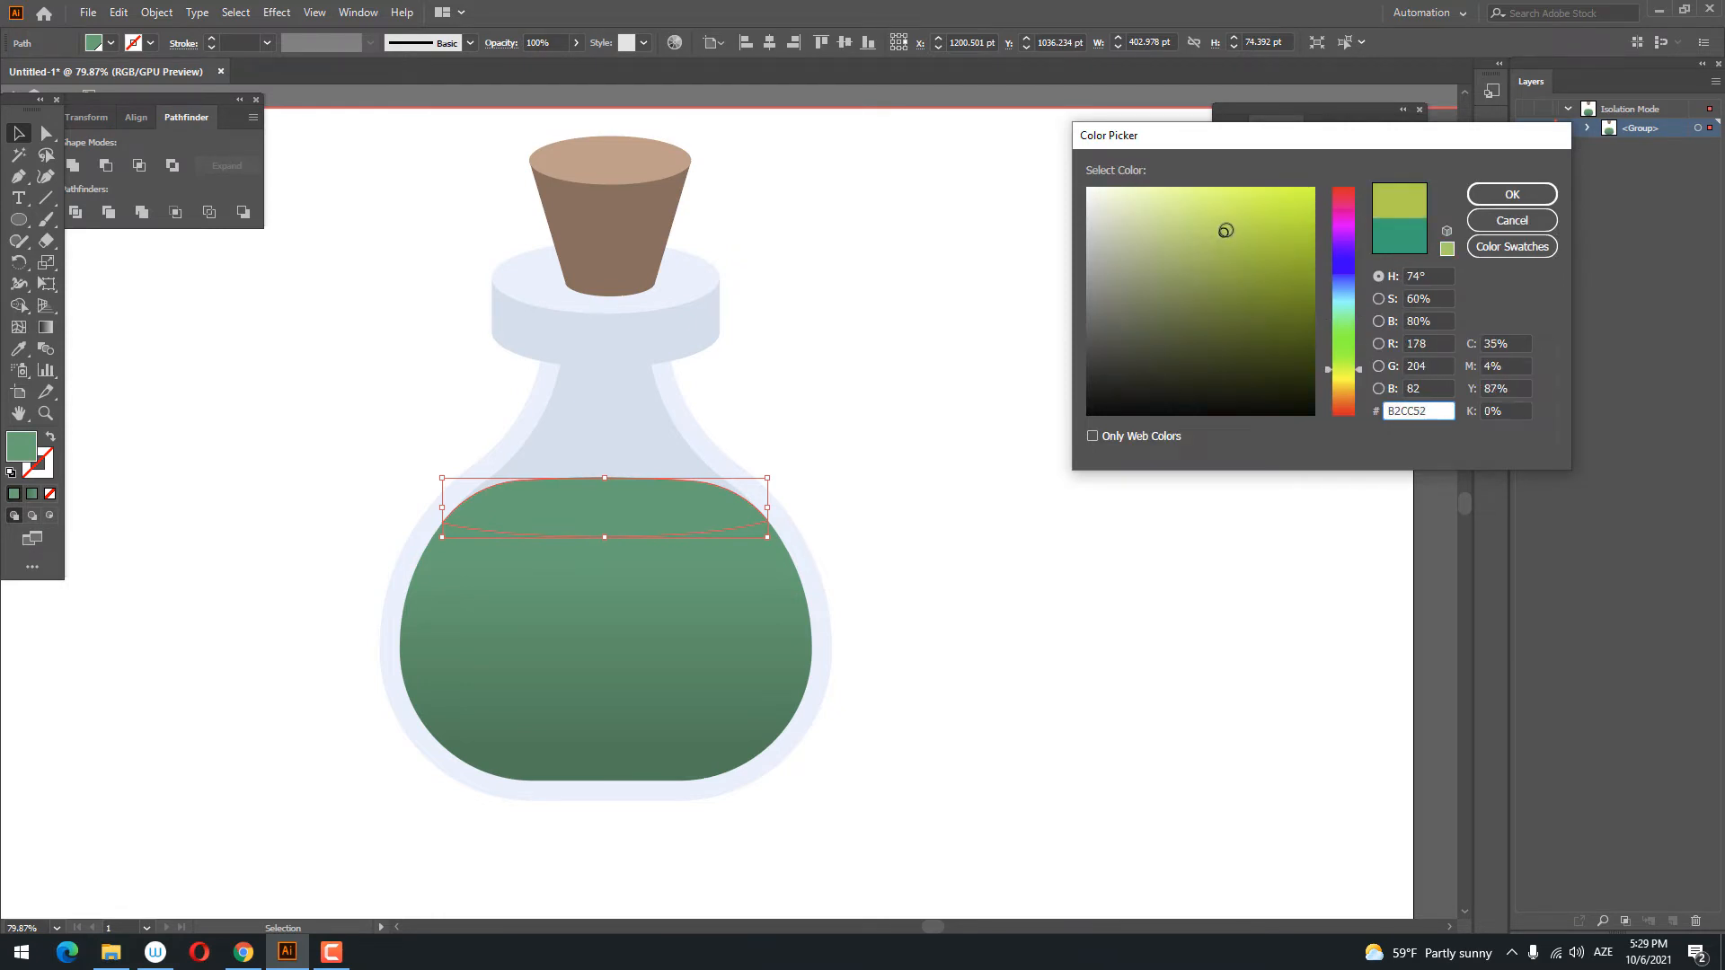
click(1512, 194)
- Draw a circle inside the liquid, scale it down to about 61 pt and fill it with the top surface's yellow-green
key(z)
drag(851, 524, 986, 622)
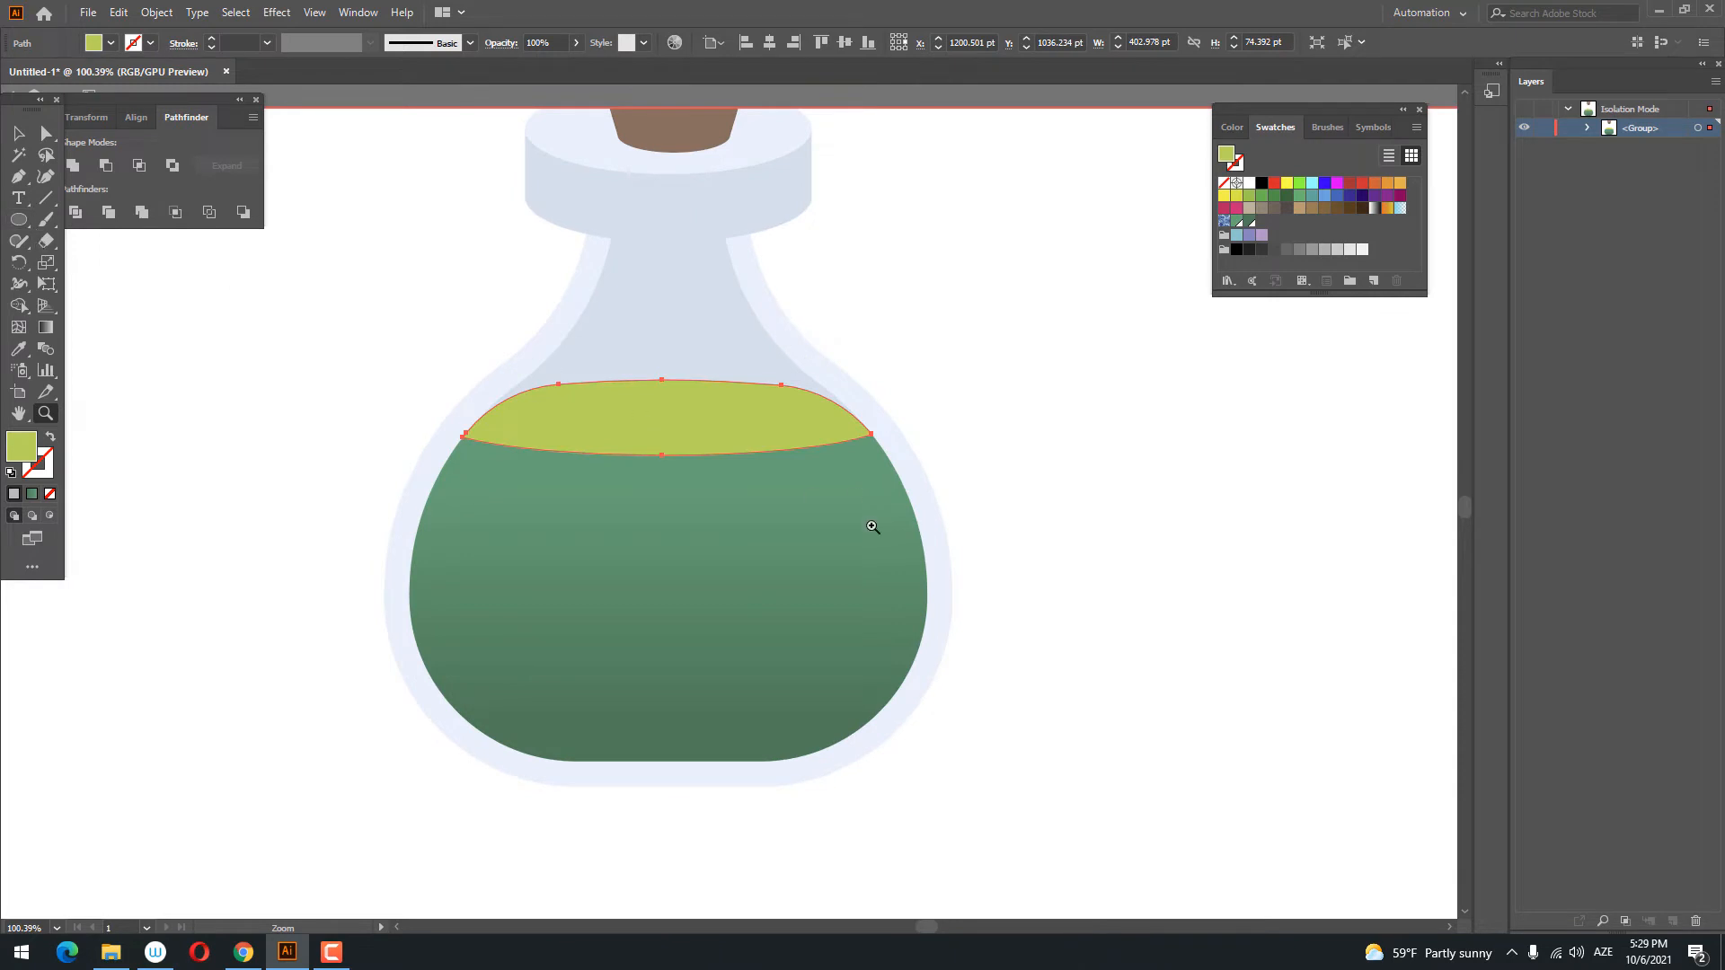
drag(873, 527, 886, 566)
click(18, 221)
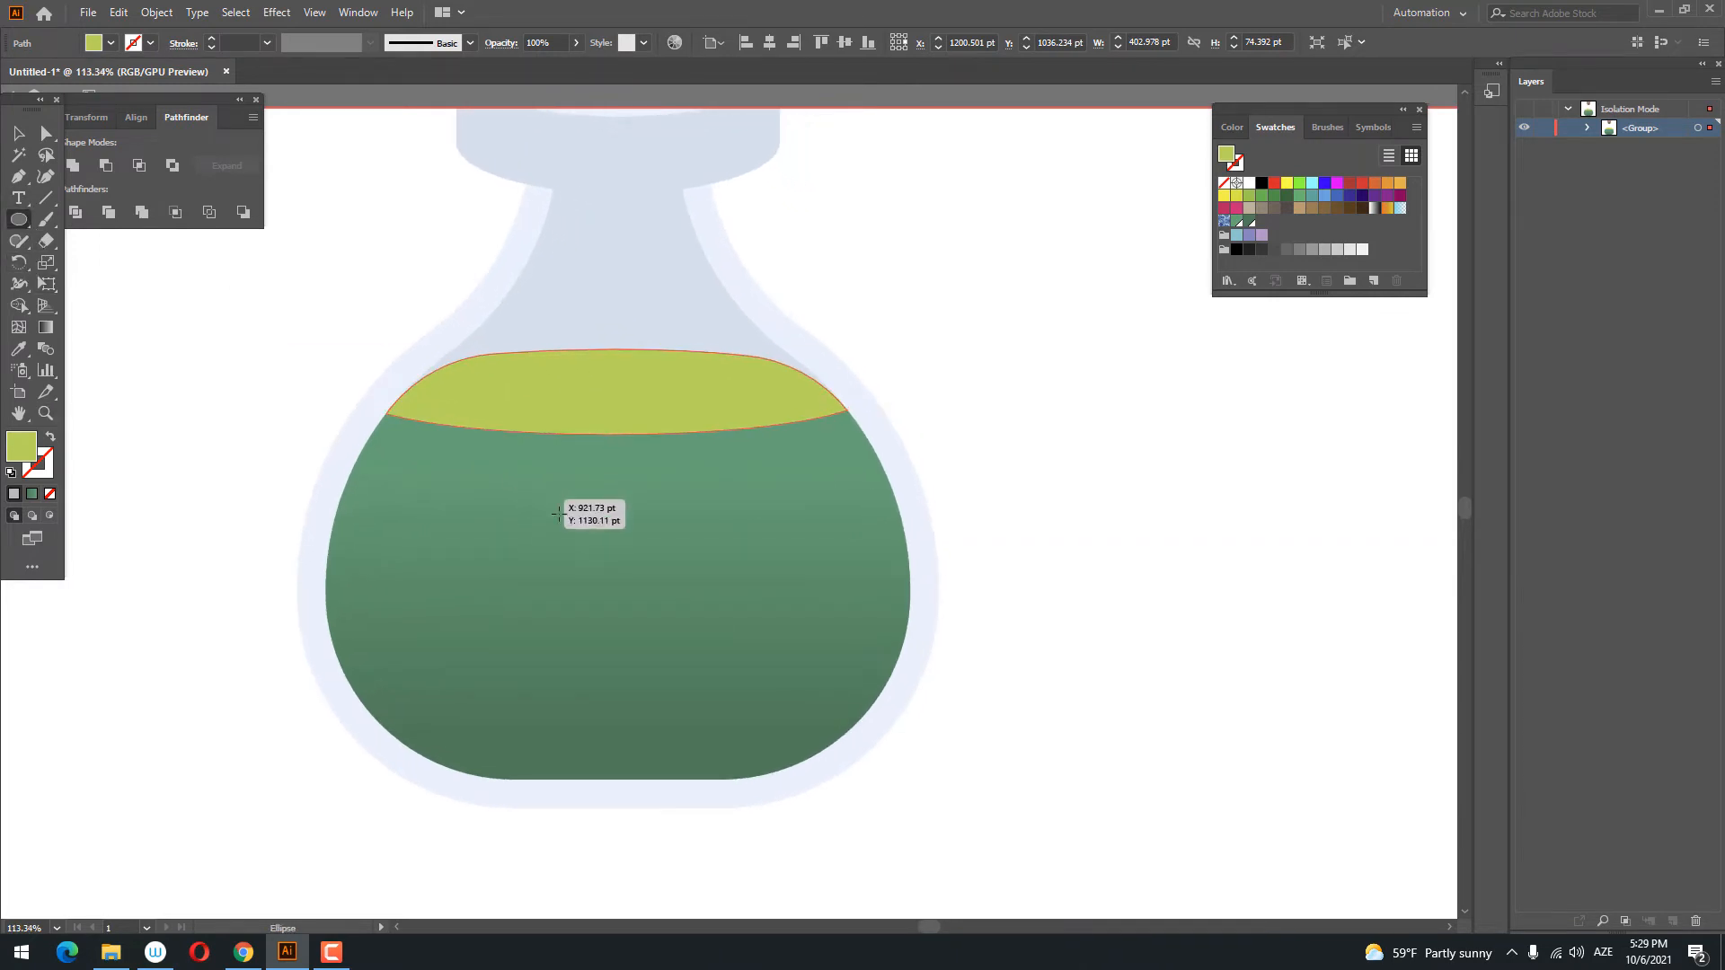
drag(507, 458, 657, 525)
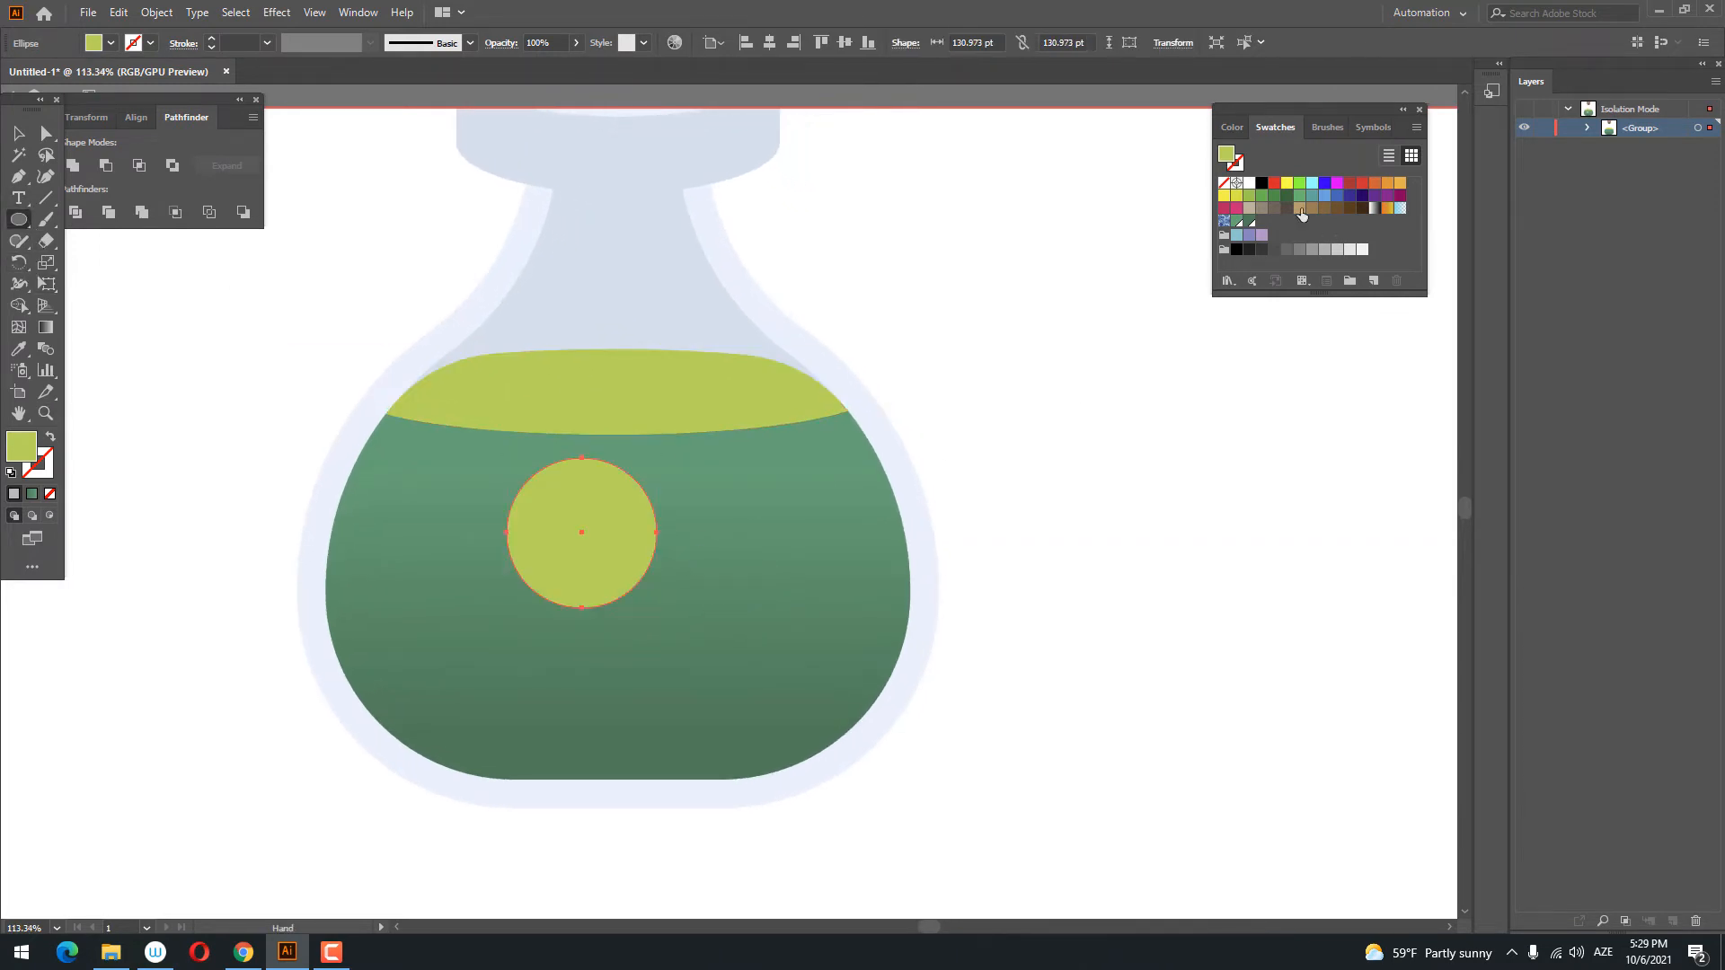
click(1236, 223)
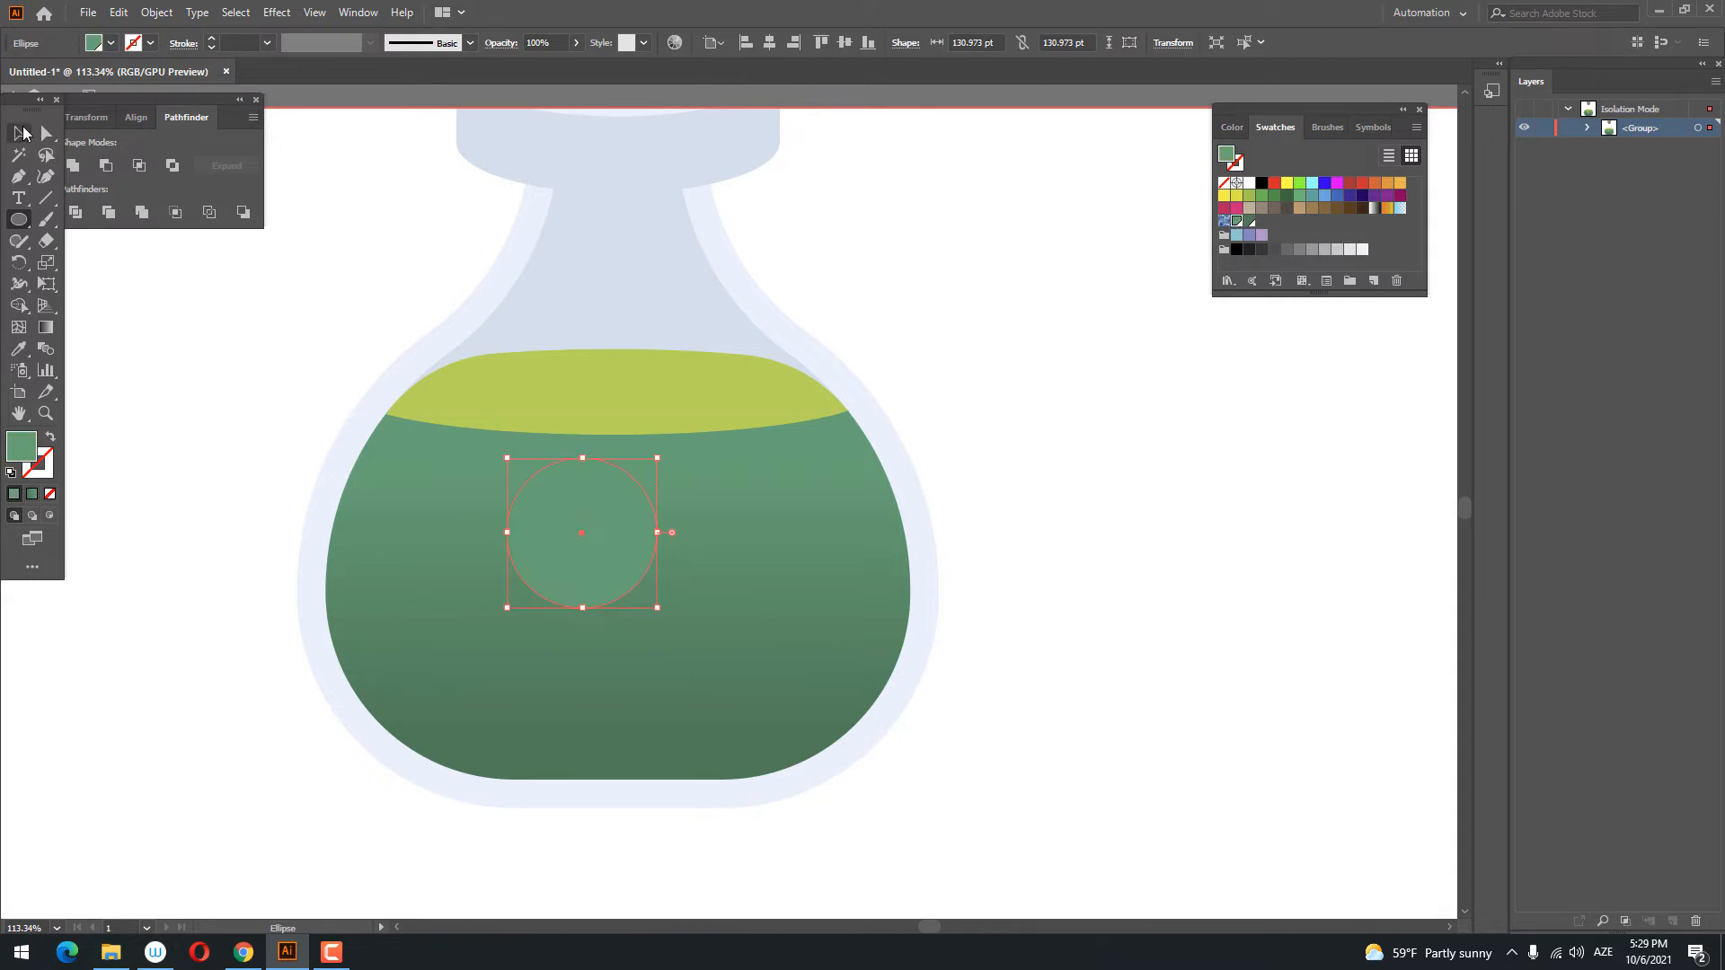
click(19, 133)
drag(657, 610, 597, 563)
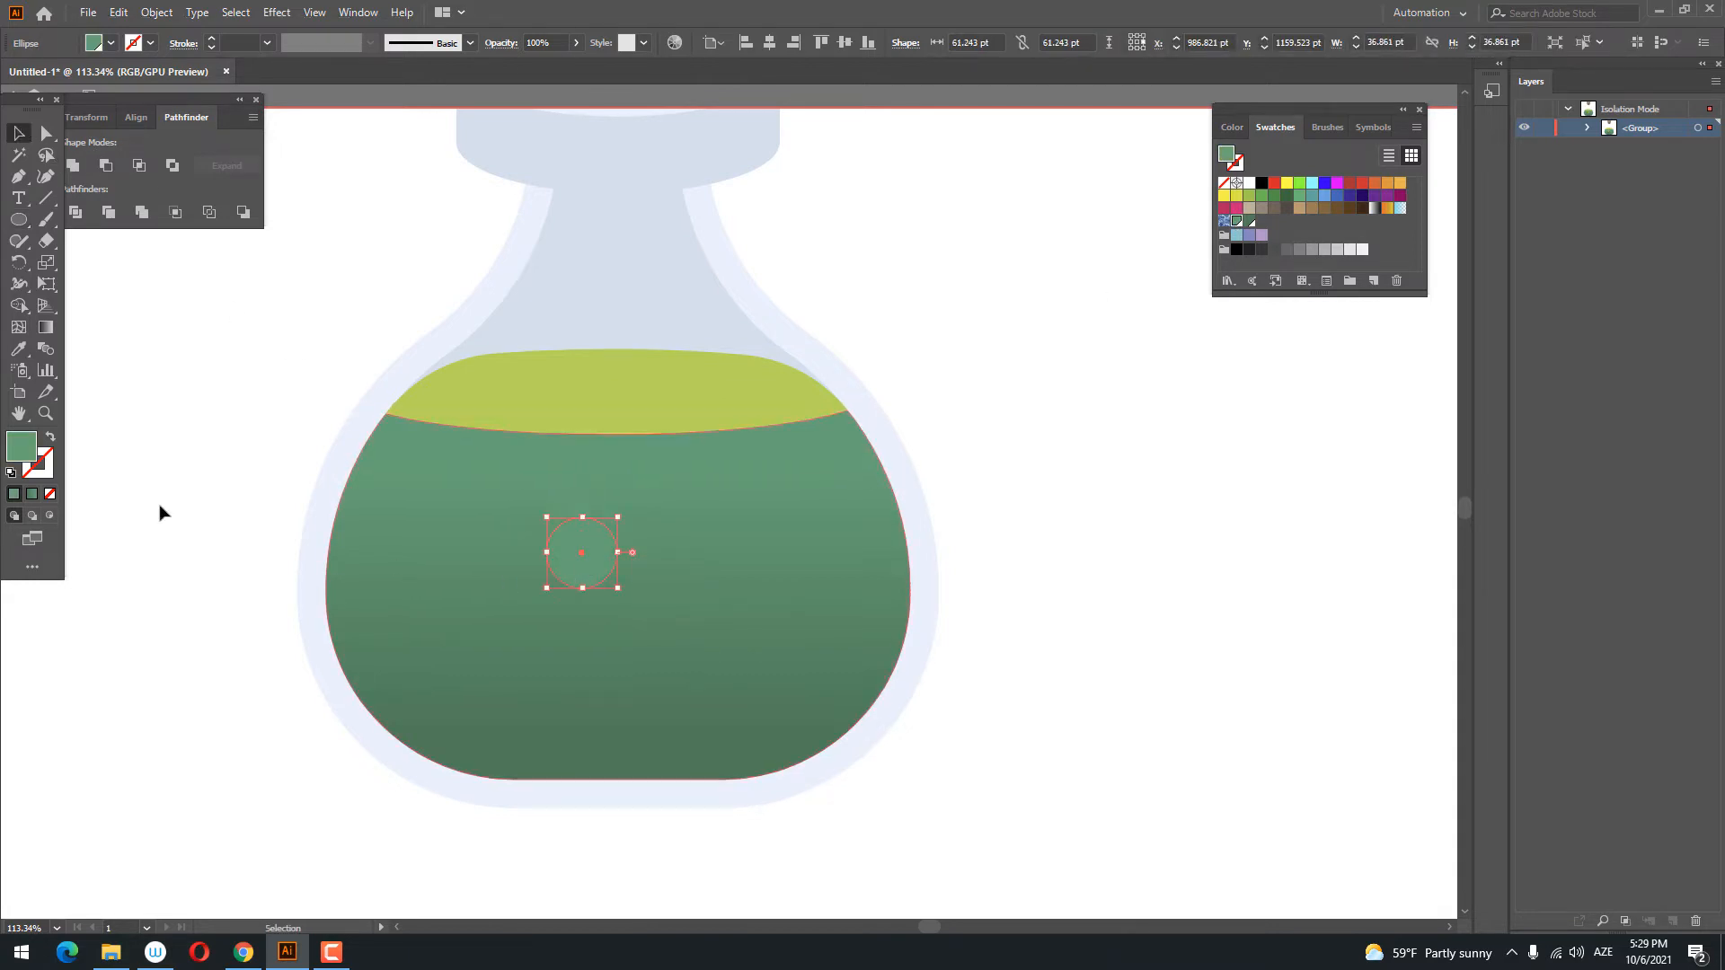
click(20, 351)
click(627, 399)
- Add two more yellow-green bubbles near the first, a small one above and one about 90 pt wide beside it
key(z)
mouse_move(626, 400)
mouse_down()
mouse_move(419, 471)
mouse_move(573, 419)
mouse_move(675, 476)
mouse_move(748, 609)
mouse_move(730, 593)
mouse_up()
click(19, 221)
key(z)
mouse_move(777, 446)
mouse_down()
mouse_move(607, 470)
mouse_move(755, 563)
mouse_move(787, 549)
mouse_up()
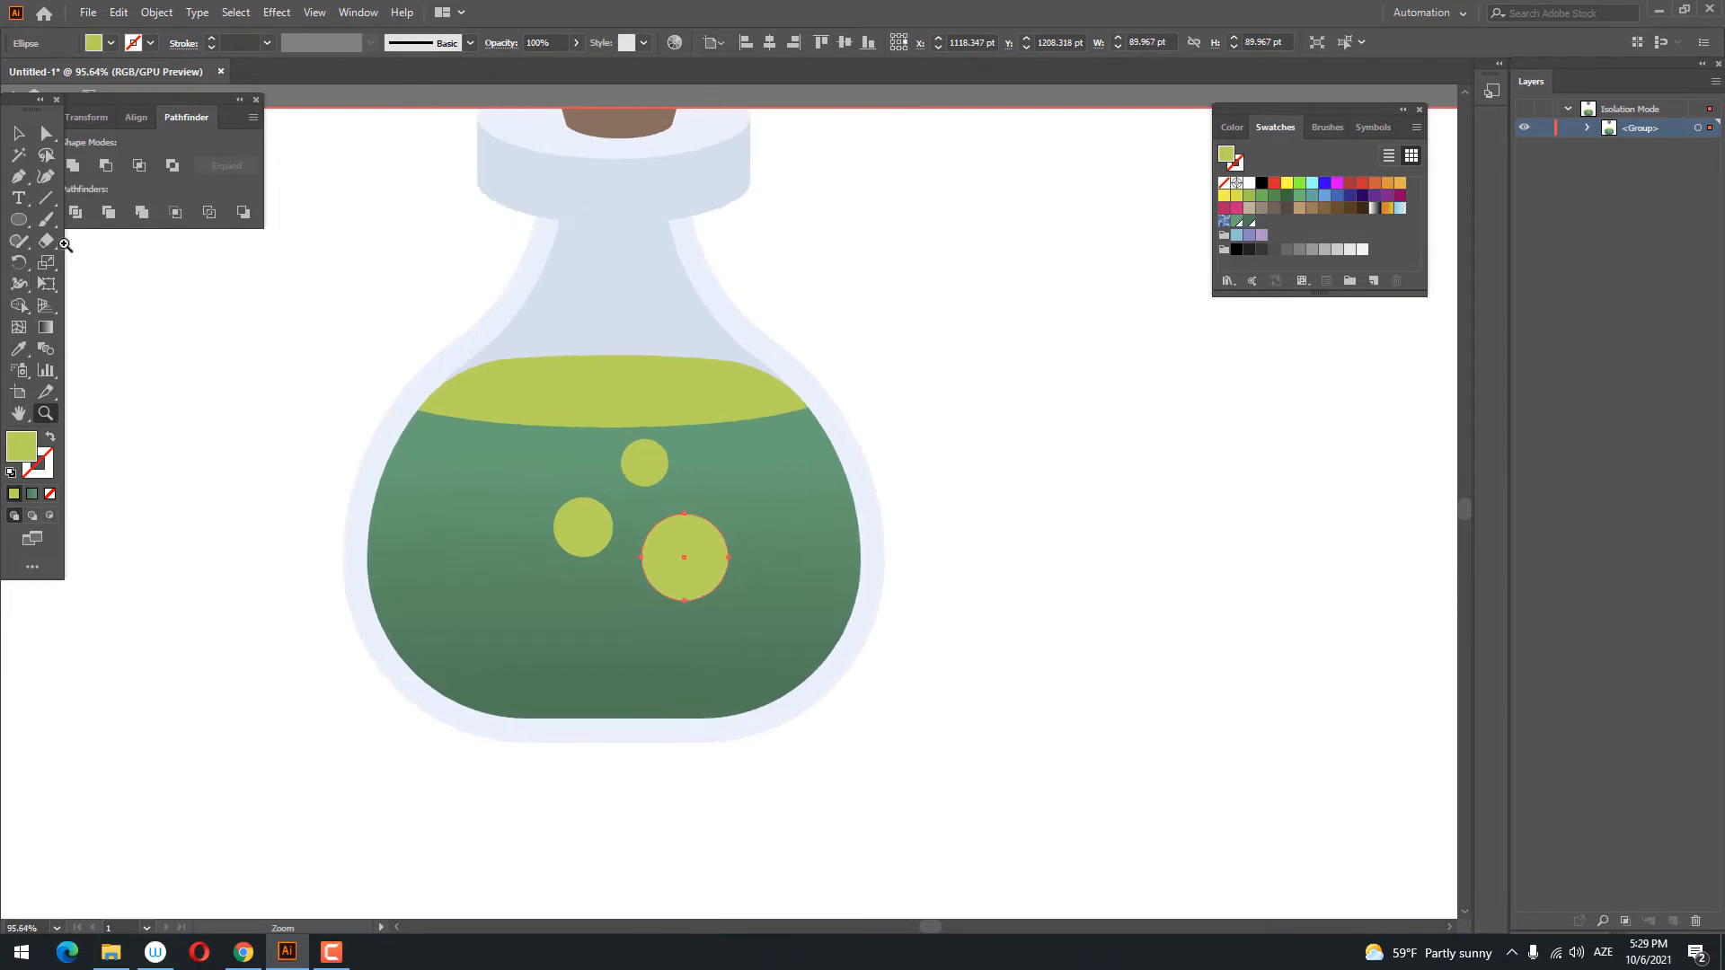
- Draw three bubbles of different sizes in the liquid, the smallest about 13 pt, filled with the darker green swatch
click(19, 220)
drag(376, 515, 510, 629)
click(1249, 222)
mouse_move(510, 481)
mouse_down()
mouse_move(543, 514)
mouse_move(641, 507)
mouse_up()
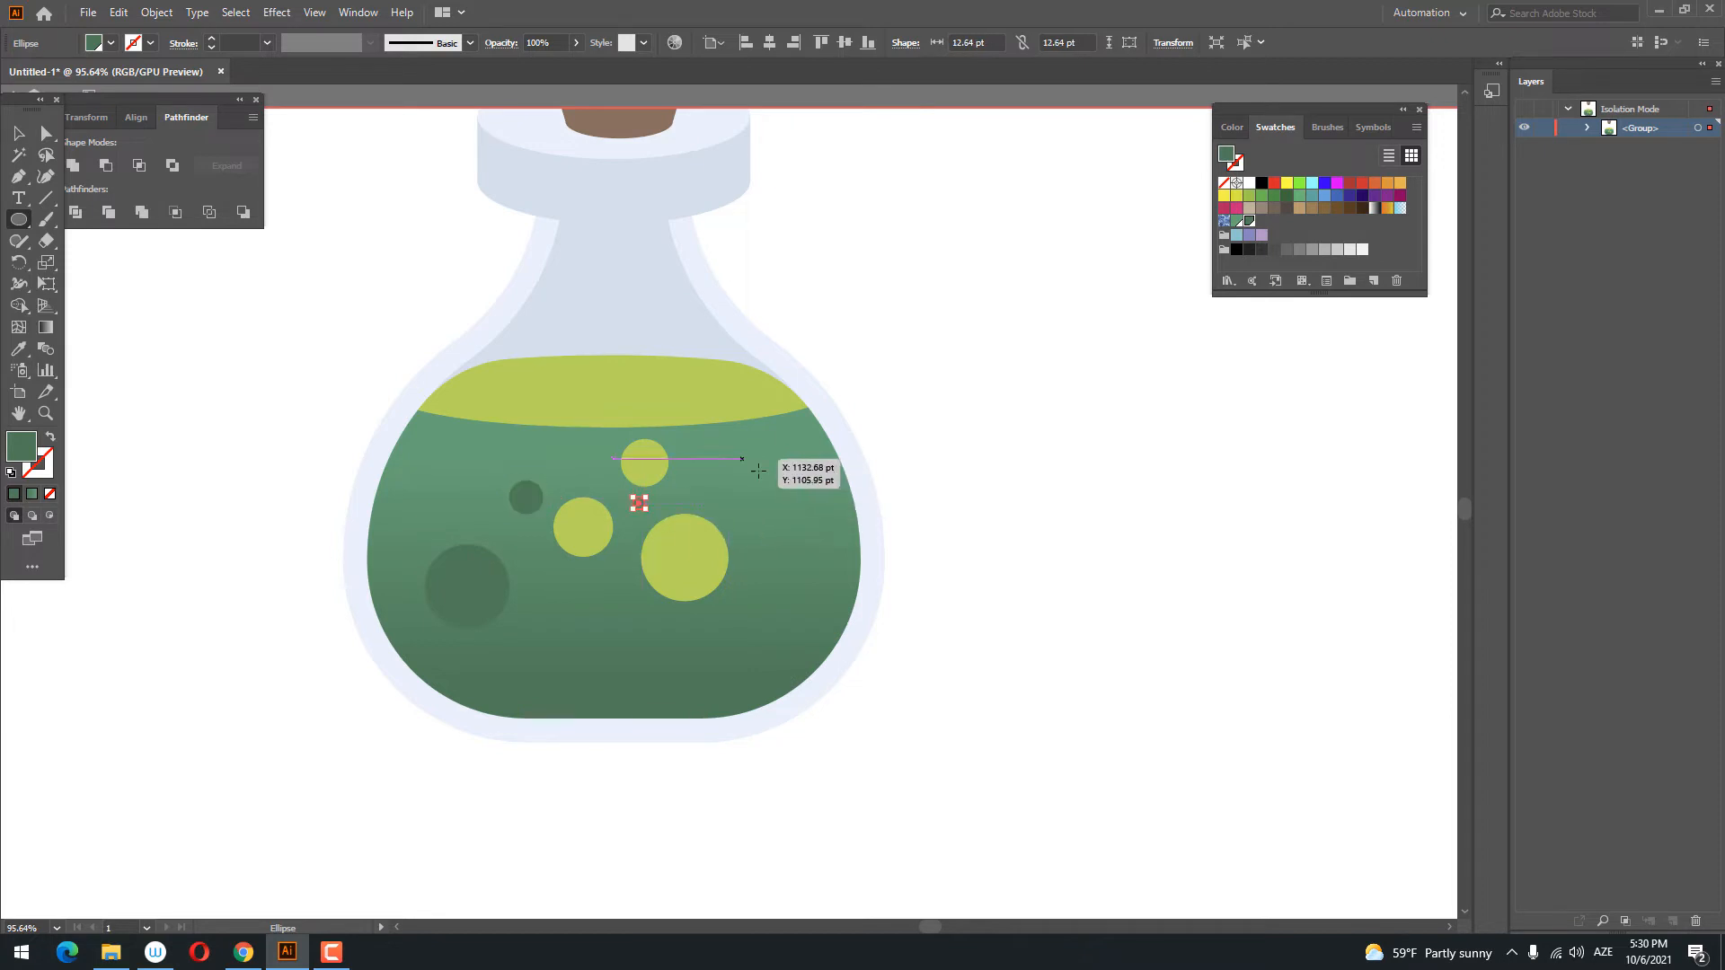
- Draw a darker green bubble about 49 pt wide in the liquid and a circle about 129 pt wide overlapping its top surface
mouse_move(699, 448)
mouse_down()
mouse_move(747, 497)
mouse_move(451, 597)
mouse_move(365, 601)
mouse_move(694, 557)
mouse_move(718, 493)
mouse_move(764, 490)
mouse_up()
key(z)
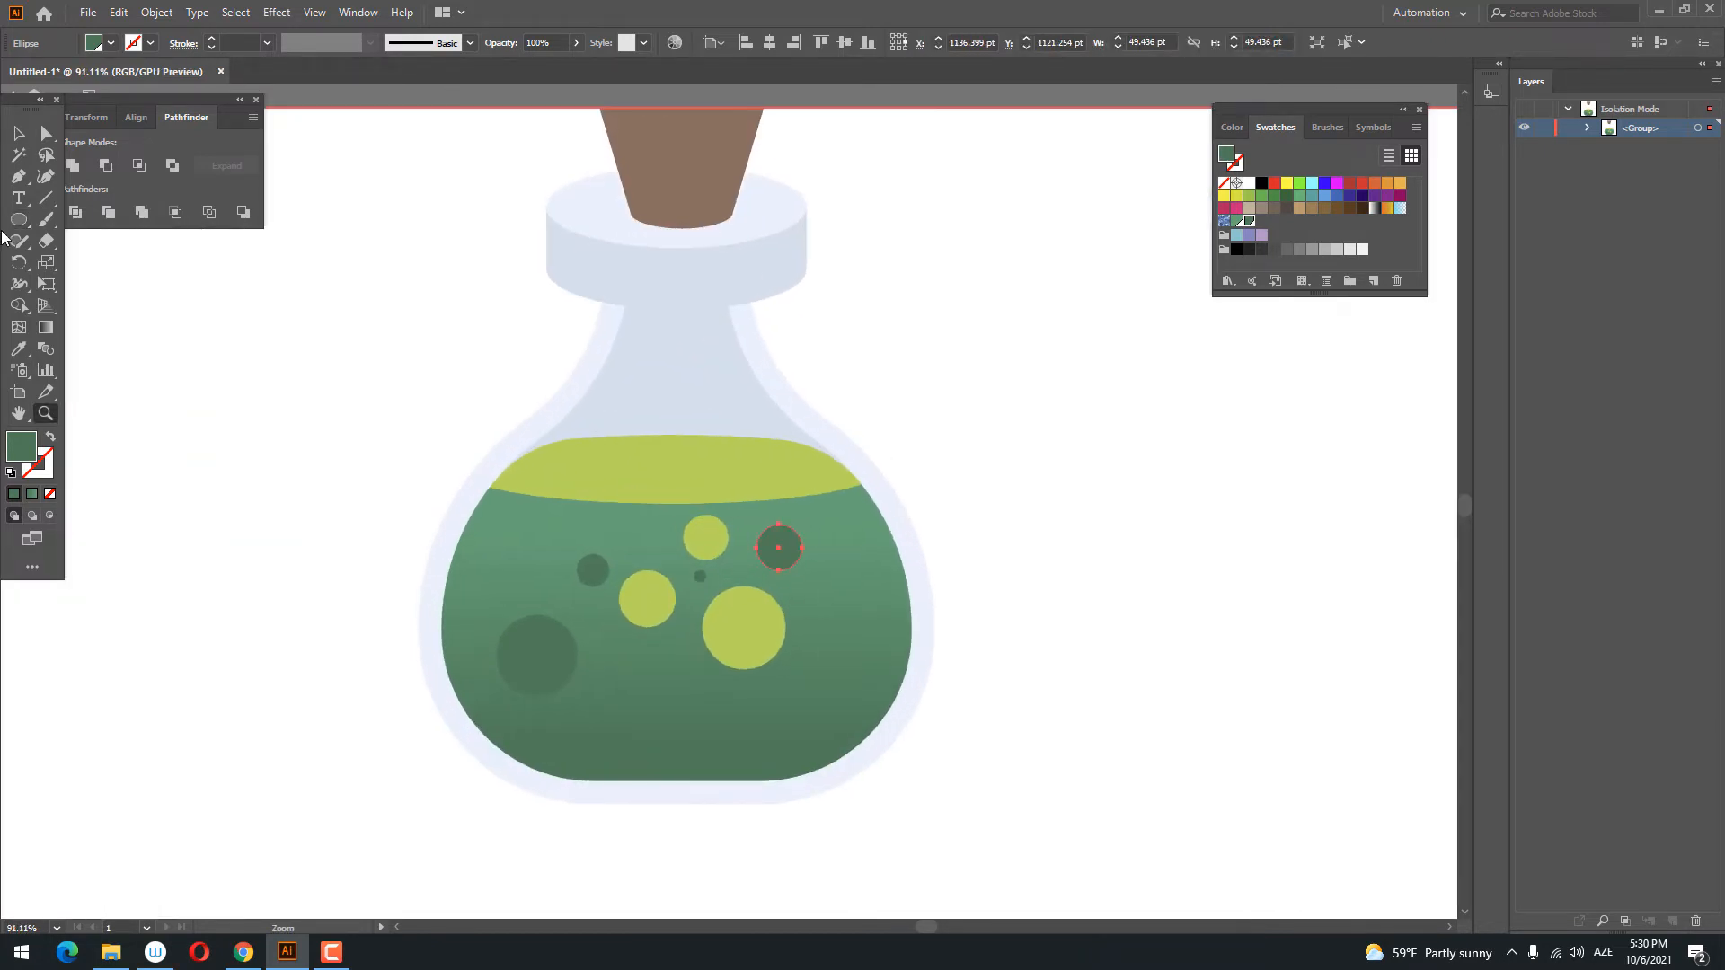
click(17, 220)
drag(630, 449, 749, 519)
drag(749, 519, 936, 664)
key(z)
- Draw a rectangle about 278 × 158 pt over the large circle's lower half, shift it slightly upward and select both shapes
right_click(19, 202)
right_click(19, 220)
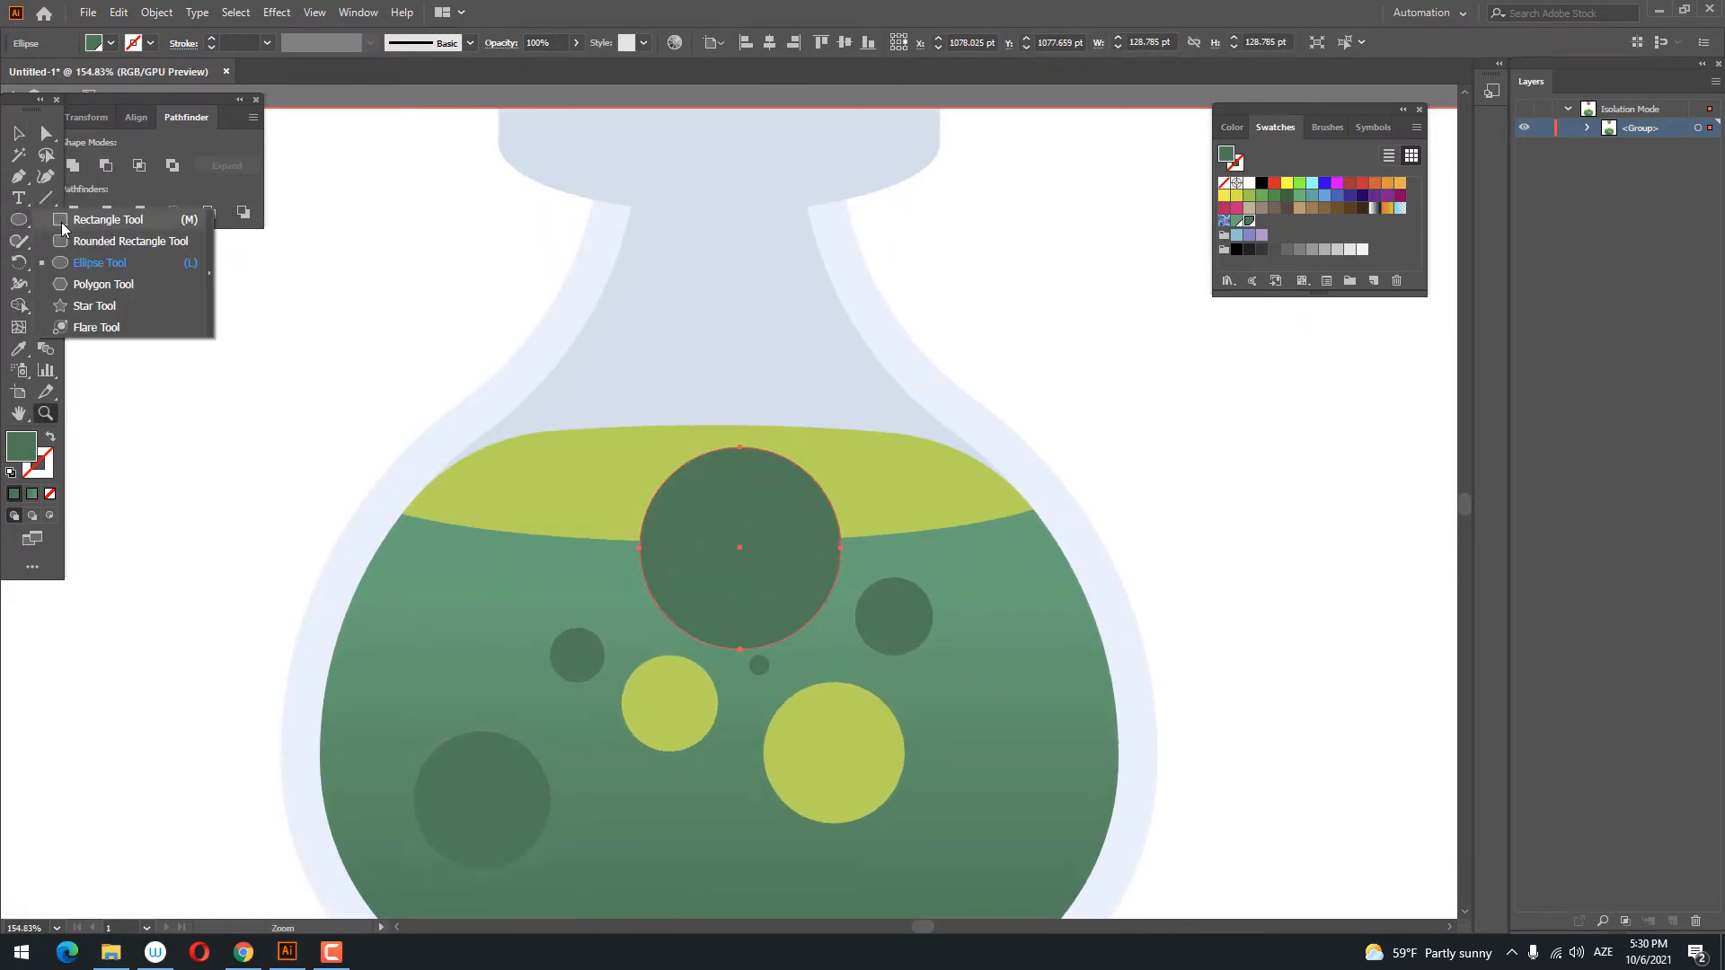
click(63, 224)
drag(580, 549, 1014, 797)
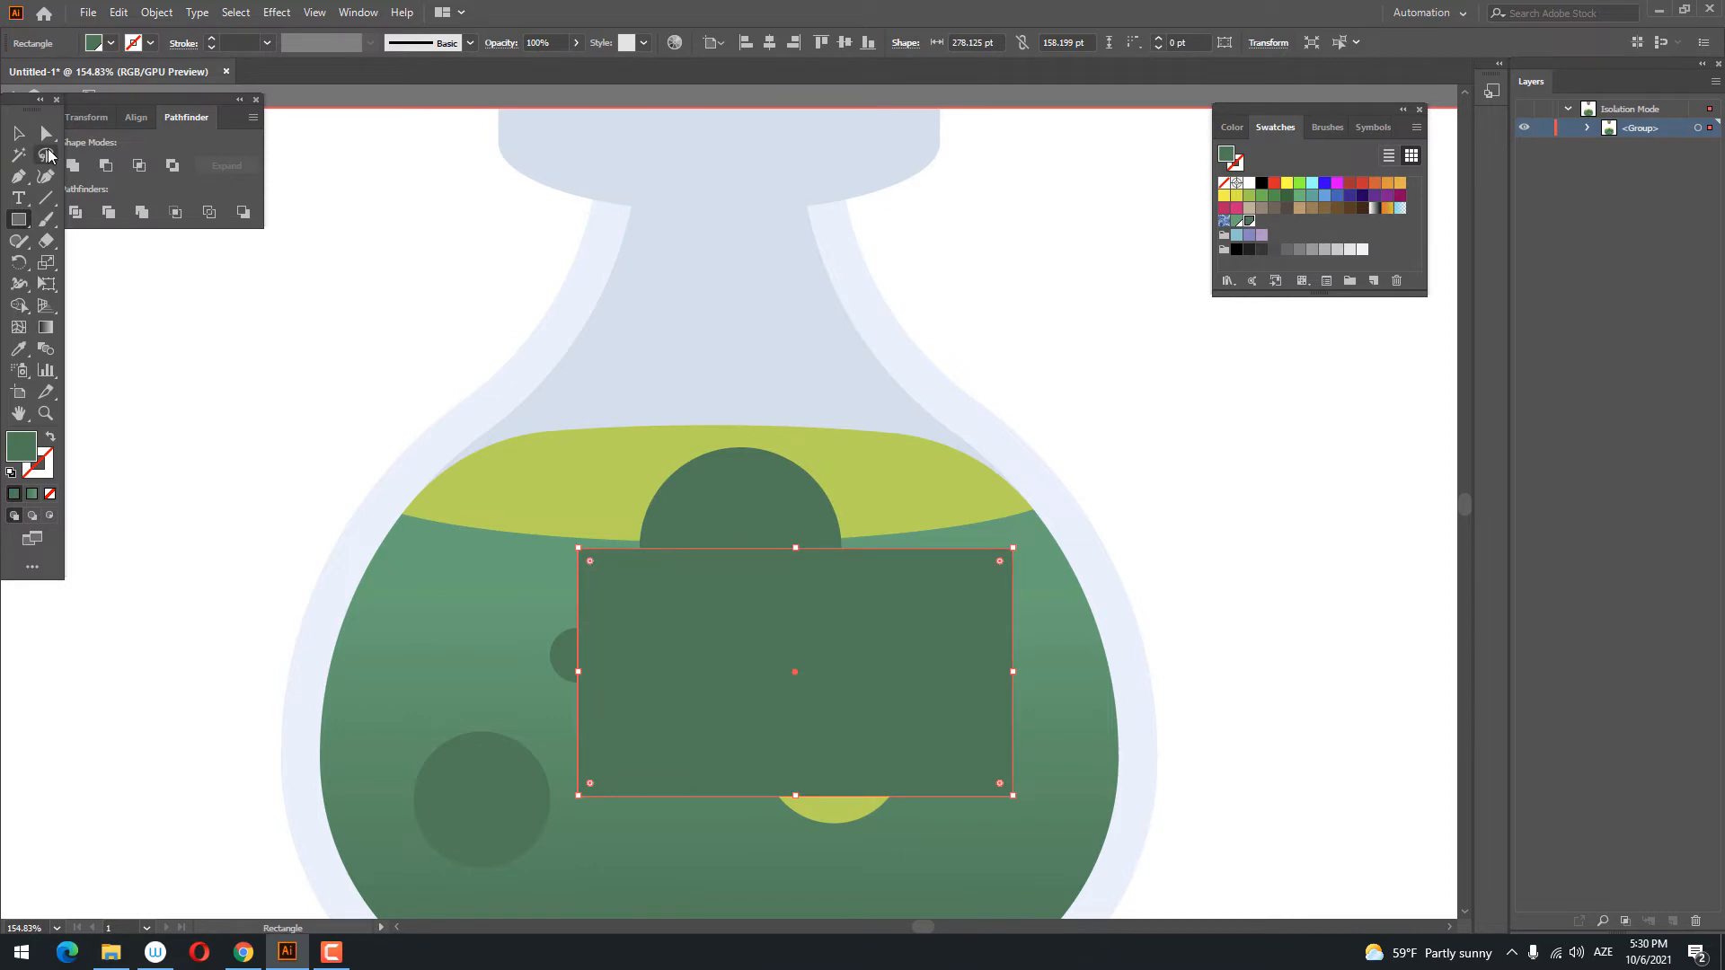
key(v)
shift+click(716, 485)
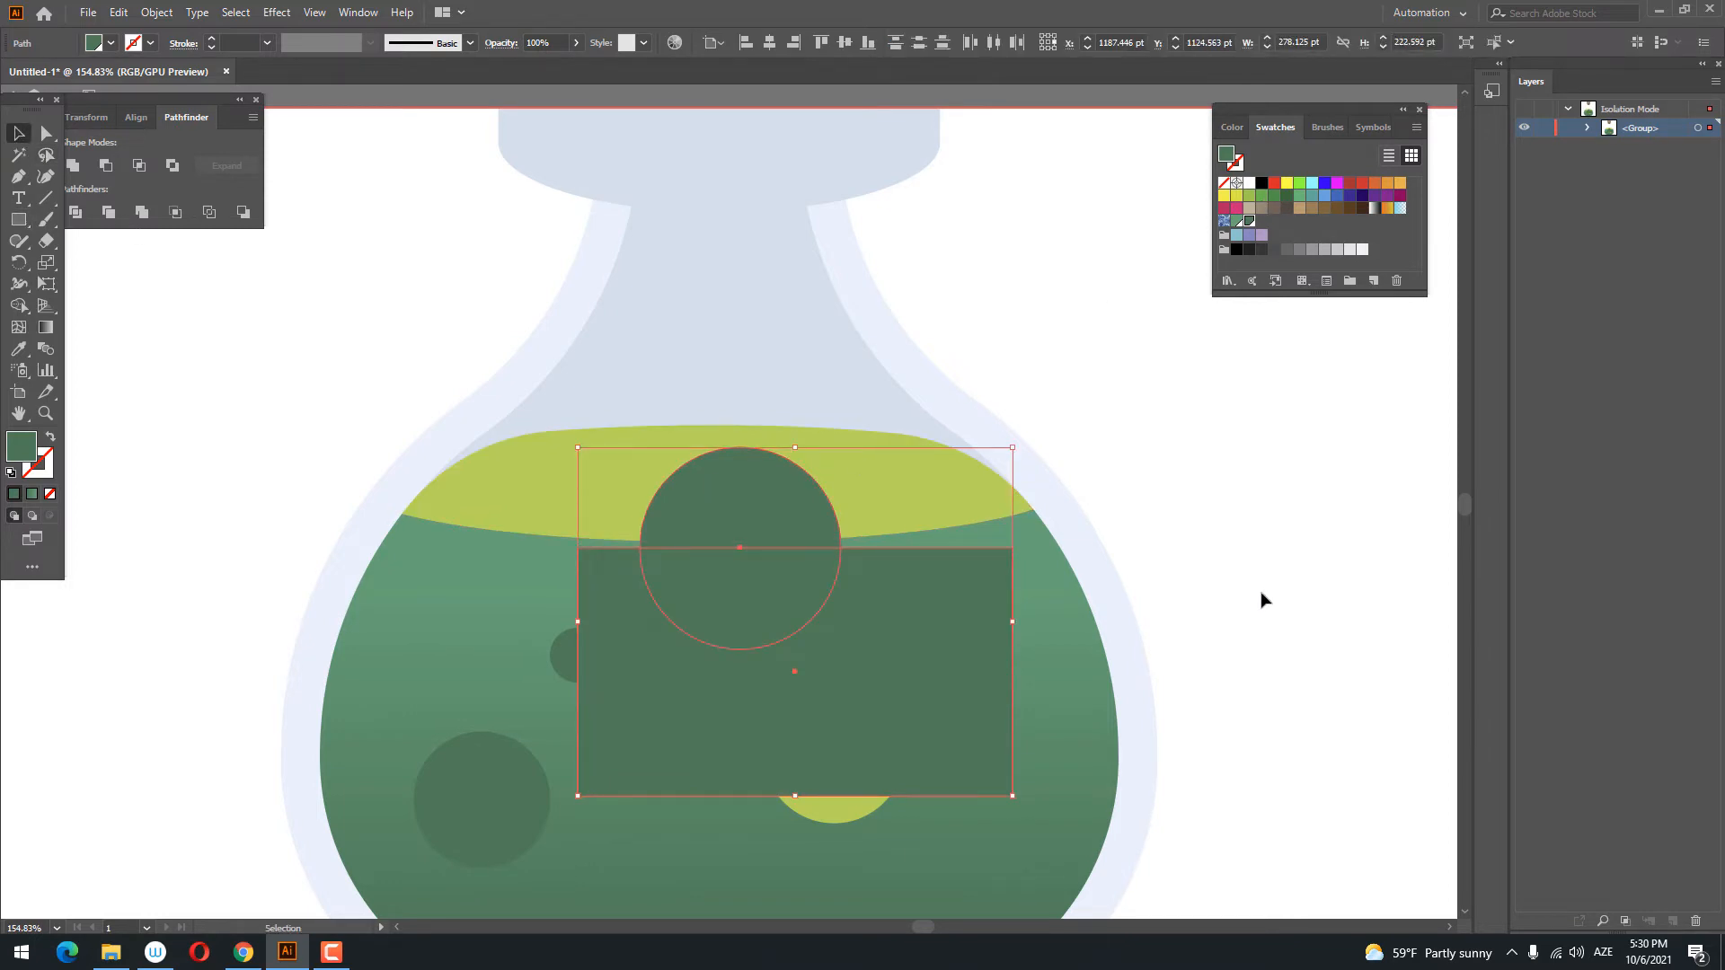
drag(851, 605, 848, 597)
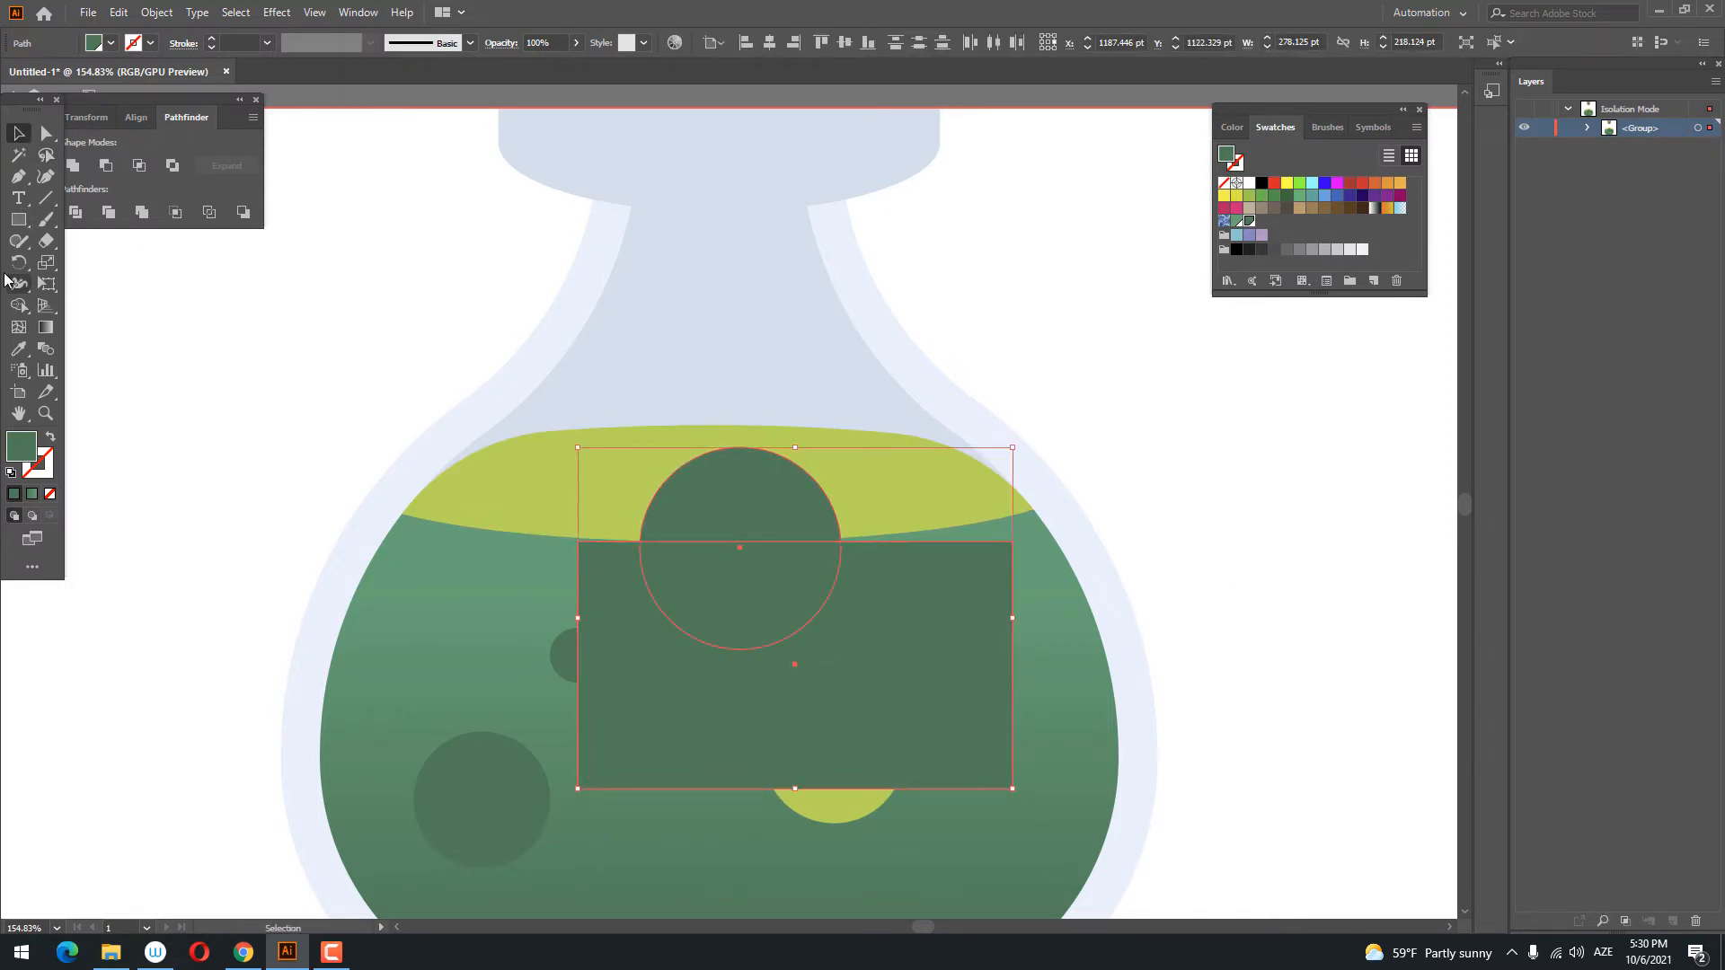
- Divide the circle with the rectangle, ungroup the pieces and delete everything except the upper dome
right_click(706, 568)
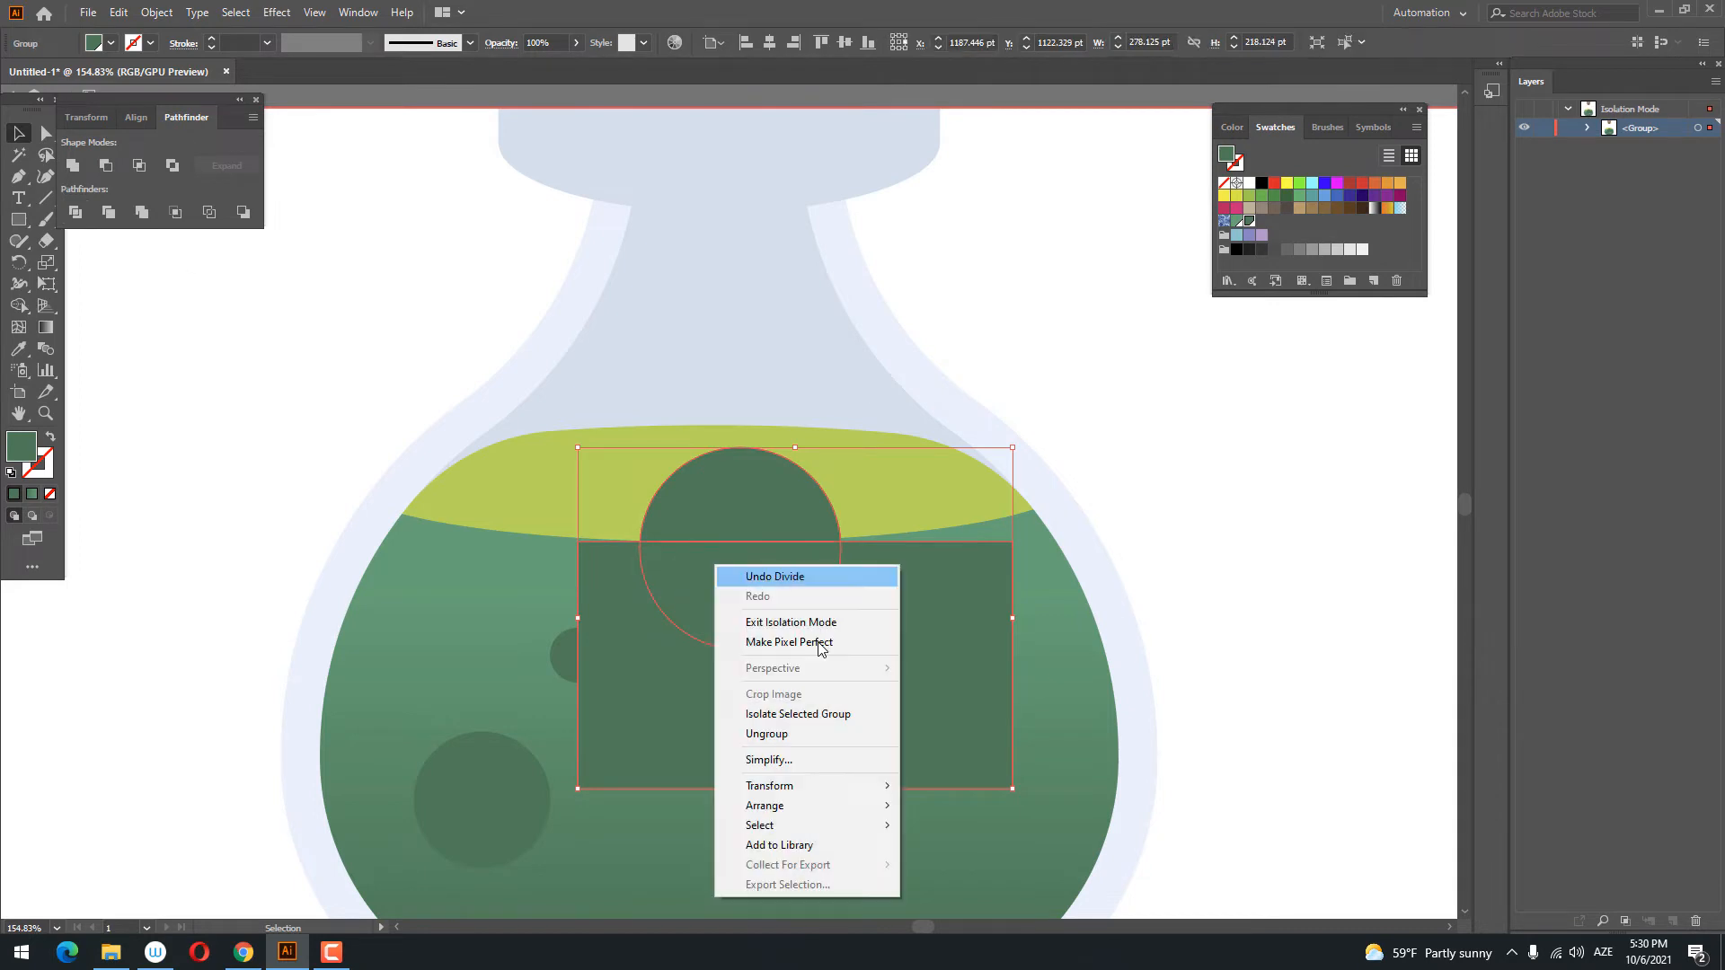
click(791, 734)
click(765, 579)
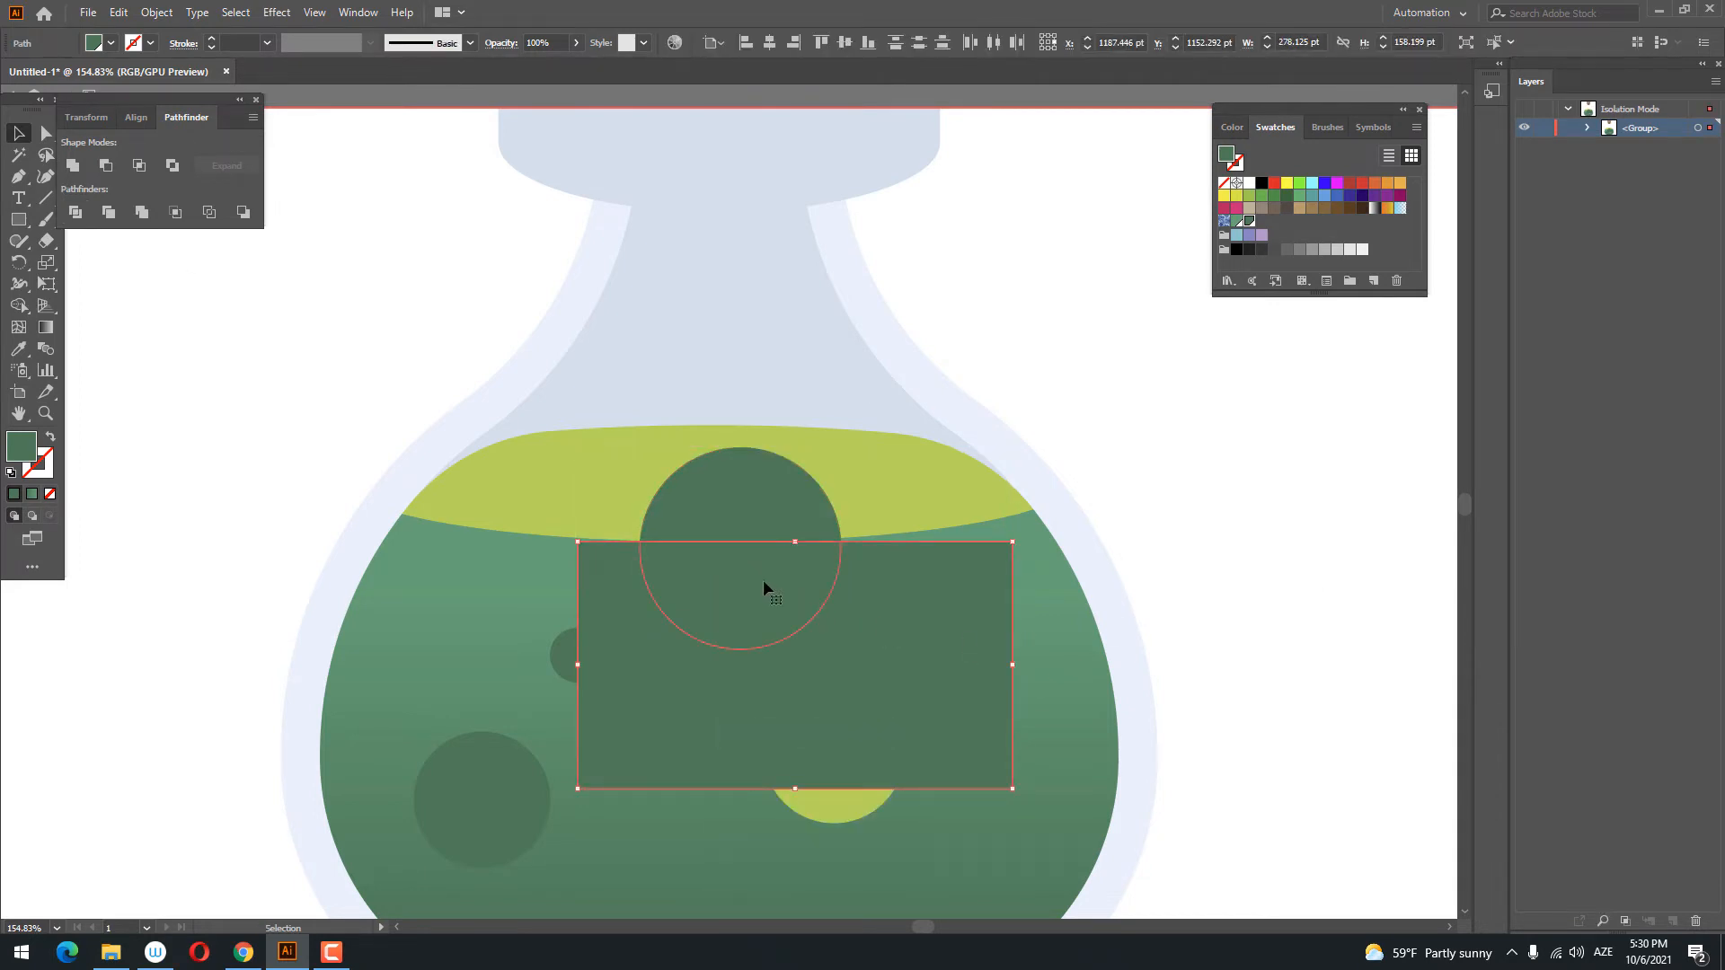
key(Delete)
- Move the dome up onto the liquid's yellow-green surface and scale it down to about 88 pt wide
drag(713, 466, 713, 465)
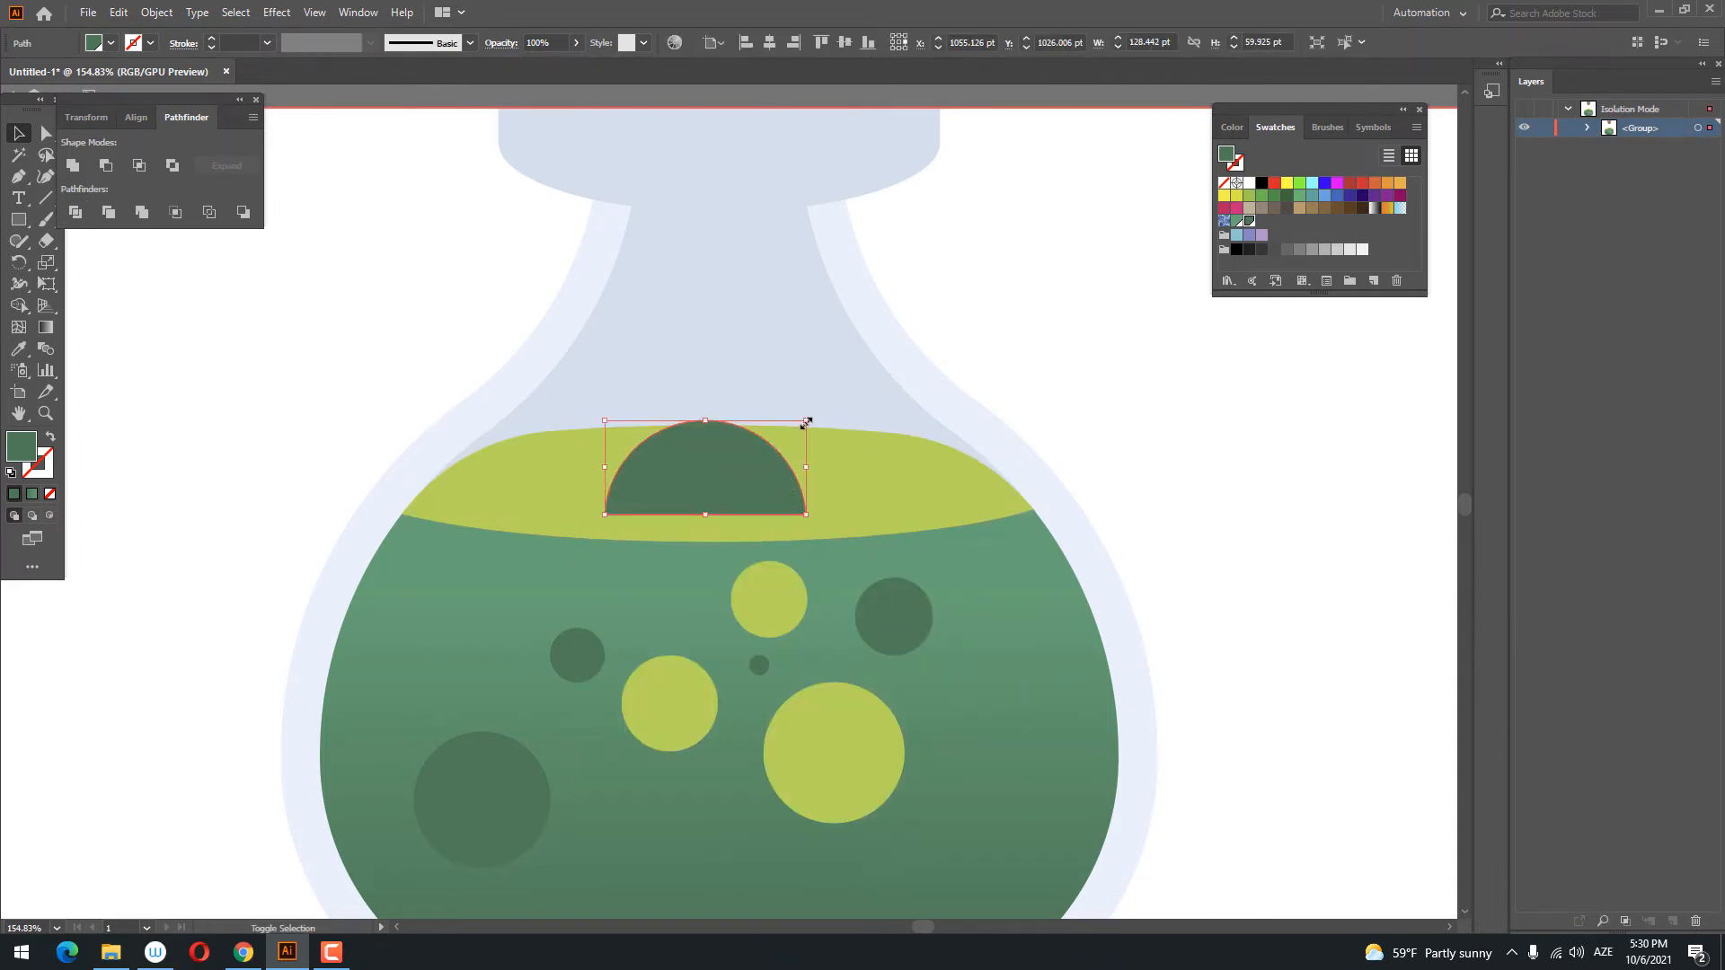
drag(805, 421, 743, 451)
drag(706, 485, 898, 596)
key(z)
- Draw a flat ellipse about 88 × 12.5 pt beneath the dome and move it up so it straddles the dome's straight edge
drag(10, 218, 99, 277)
drag(564, 470, 704, 488)
key(ctrl+z)
drag(18, 221, 90, 262)
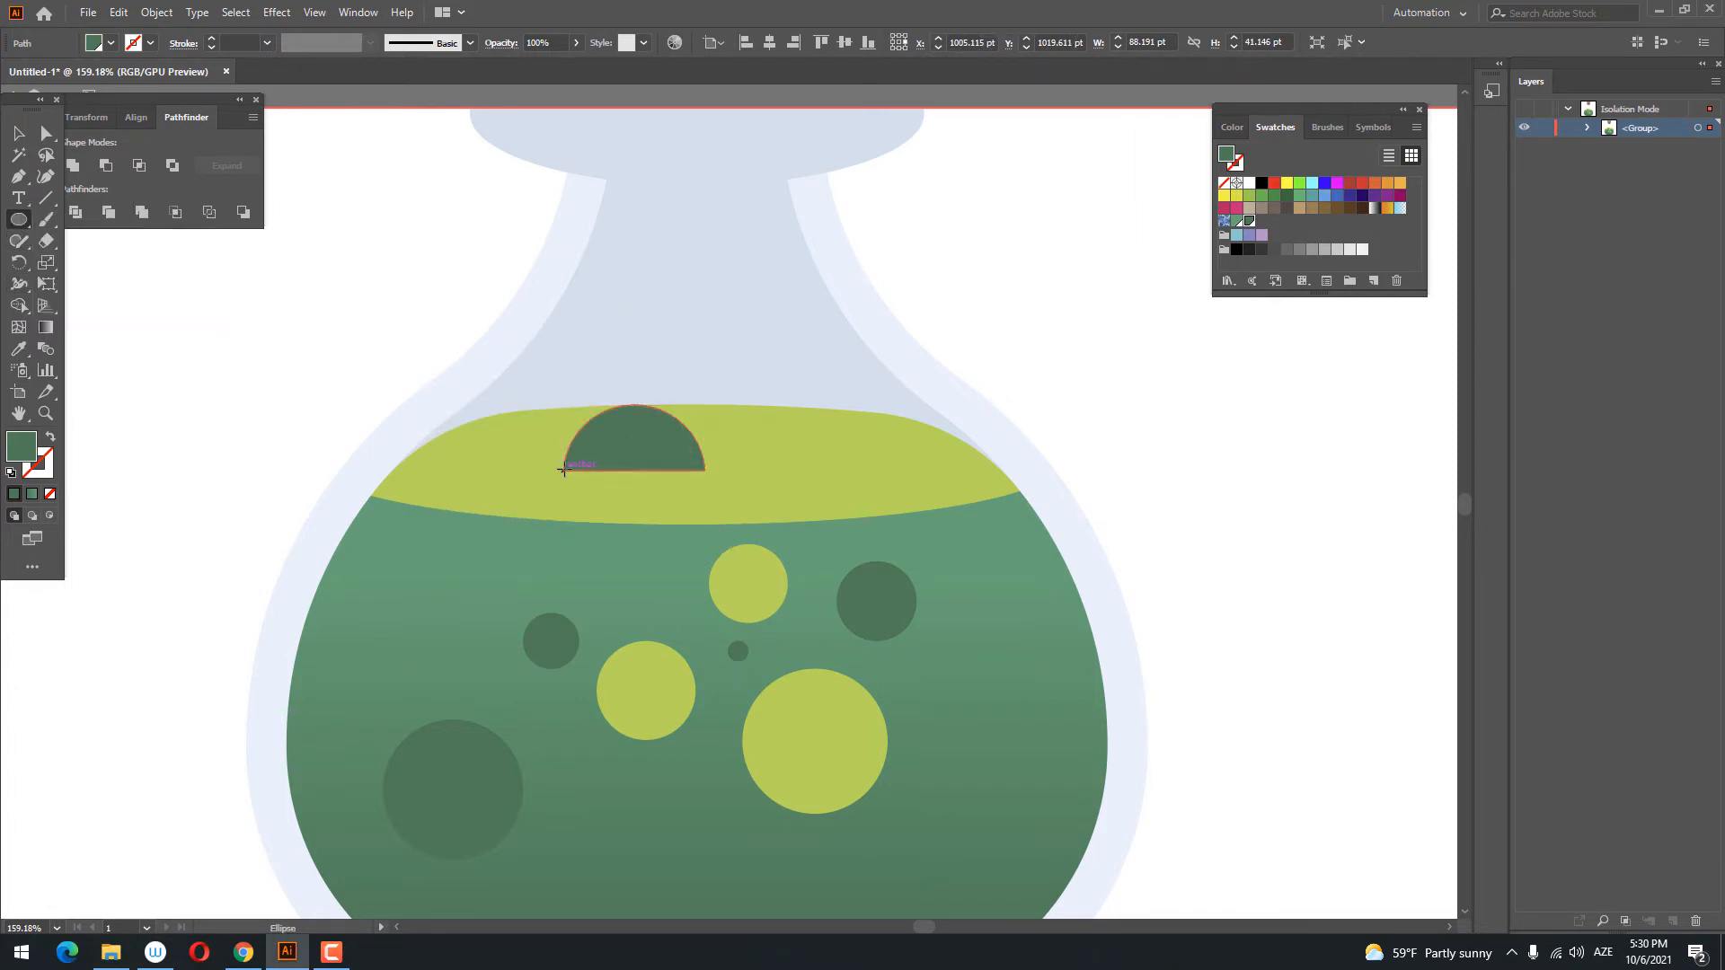
drag(566, 469, 704, 490)
scroll(704, 490, up, 5)
key(v)
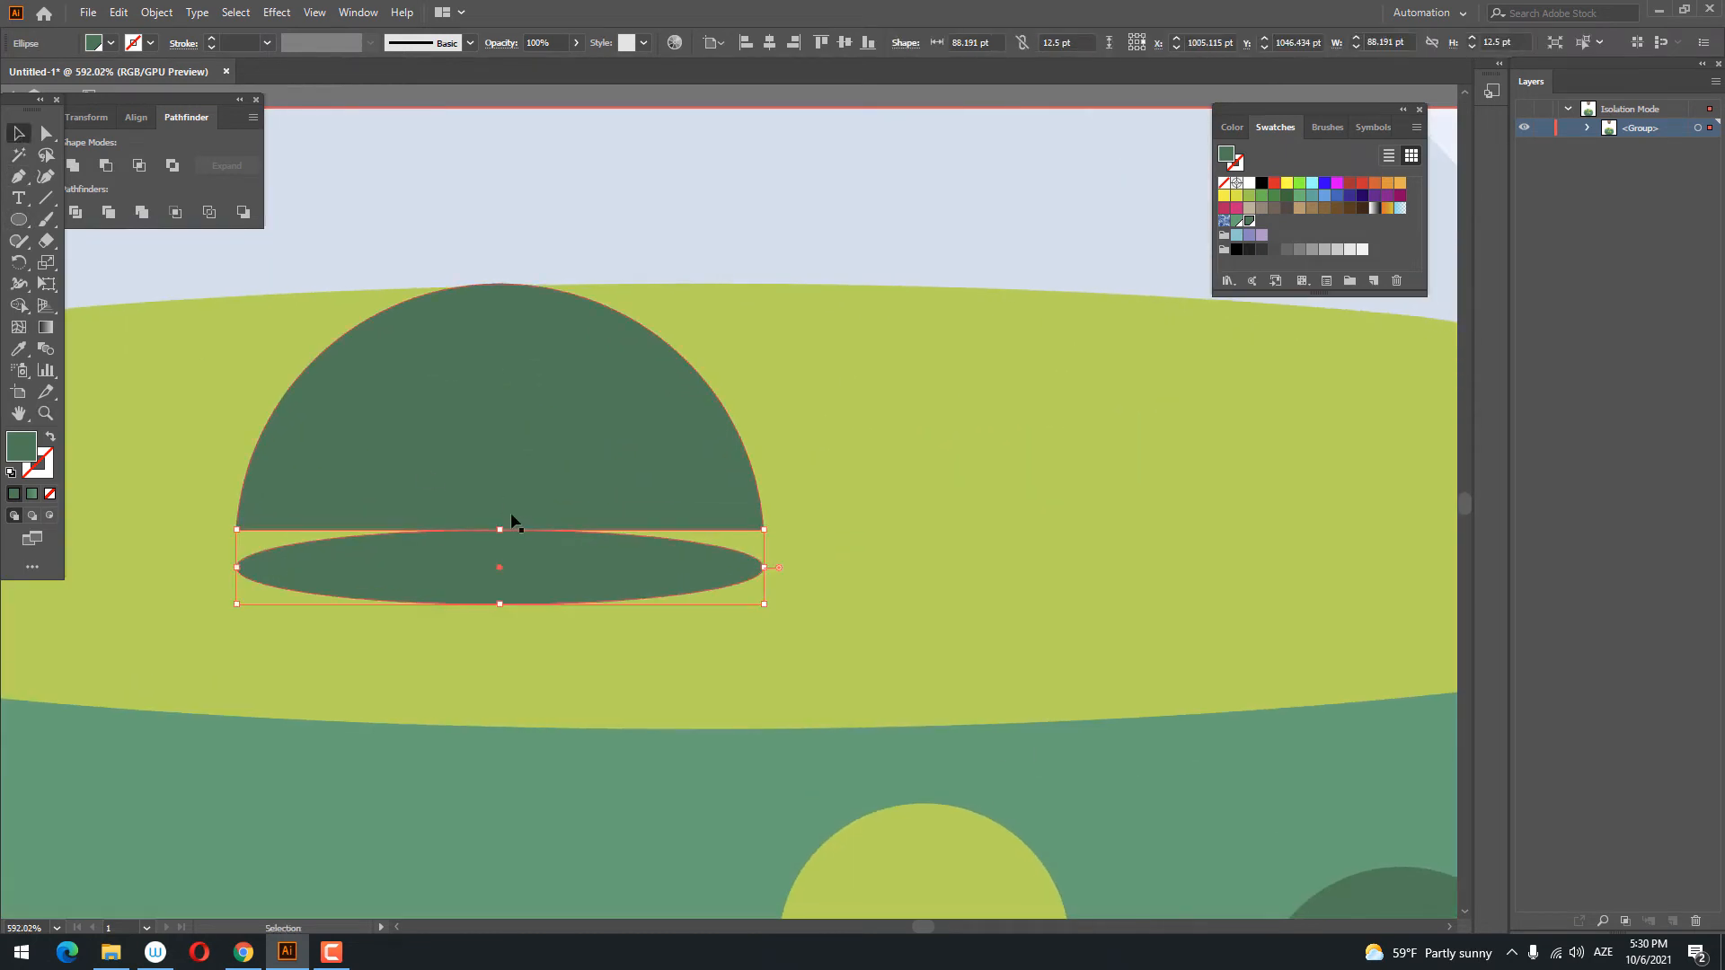
drag(489, 563, 485, 529)
- Unite the flat ellipse and the dome into one surface bubble with a curved base
key(z)
drag(580, 446, 430, 478)
key(v)
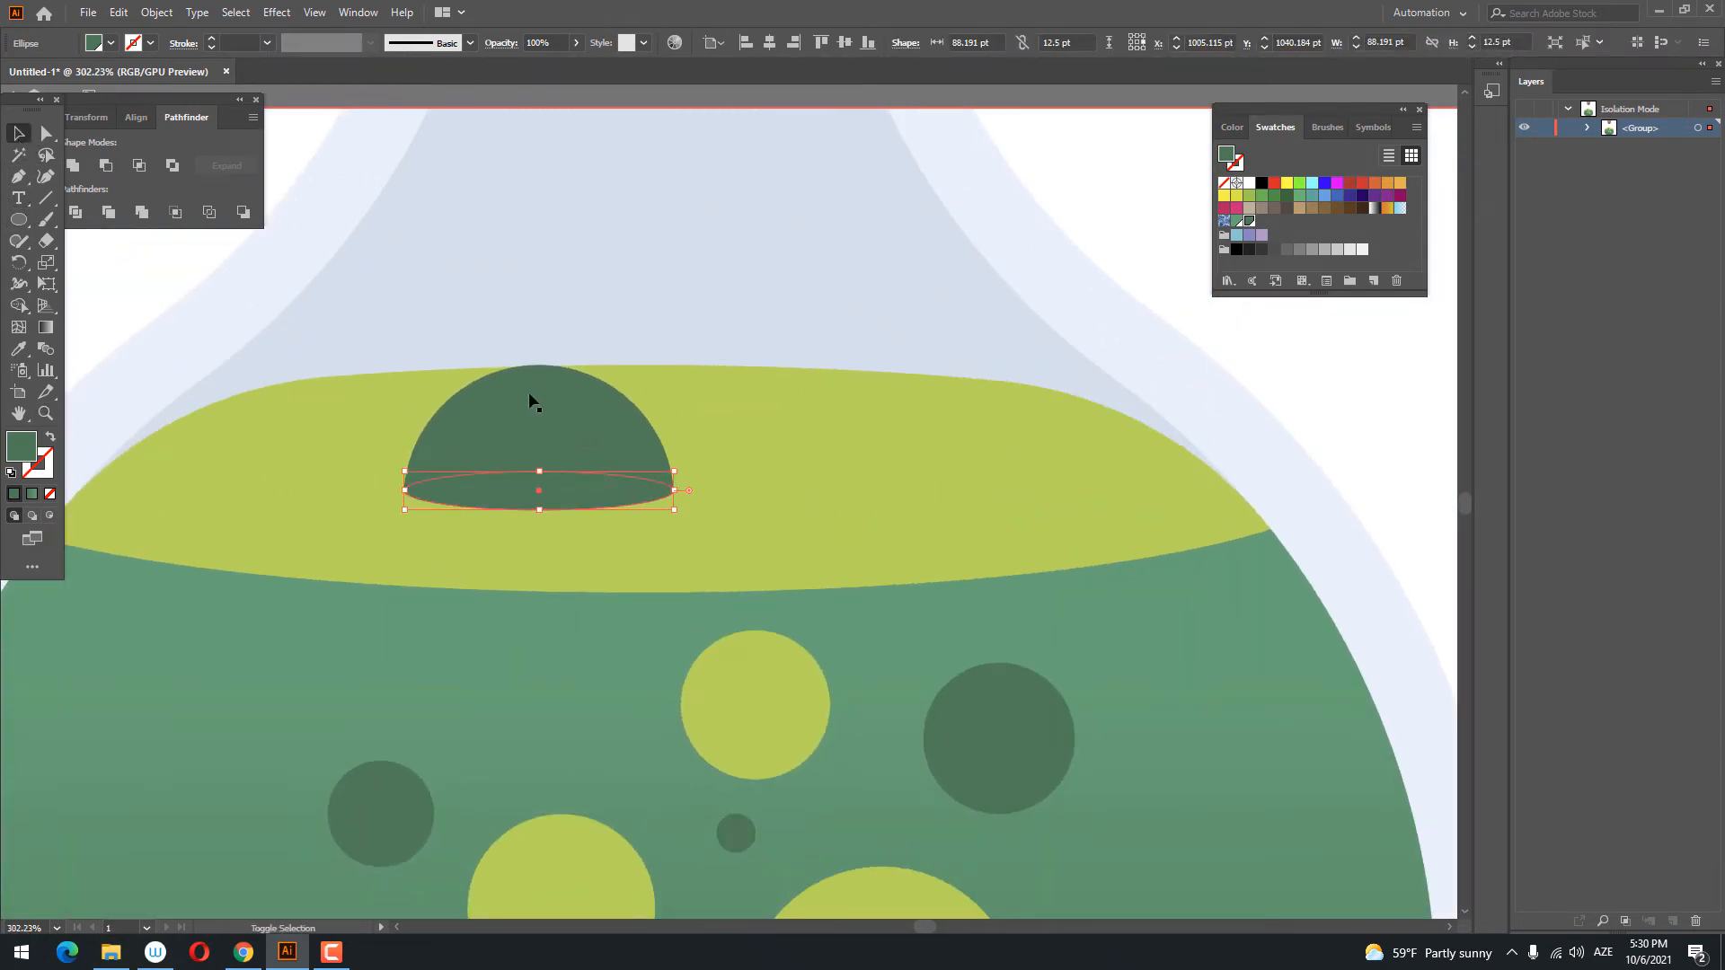
shift+click(531, 396)
click(74, 165)
- Paste a copy of the surface bubble in front, place it to the right on the liquid's surface and scale it down
key(z)
drag(785, 397, 581, 548)
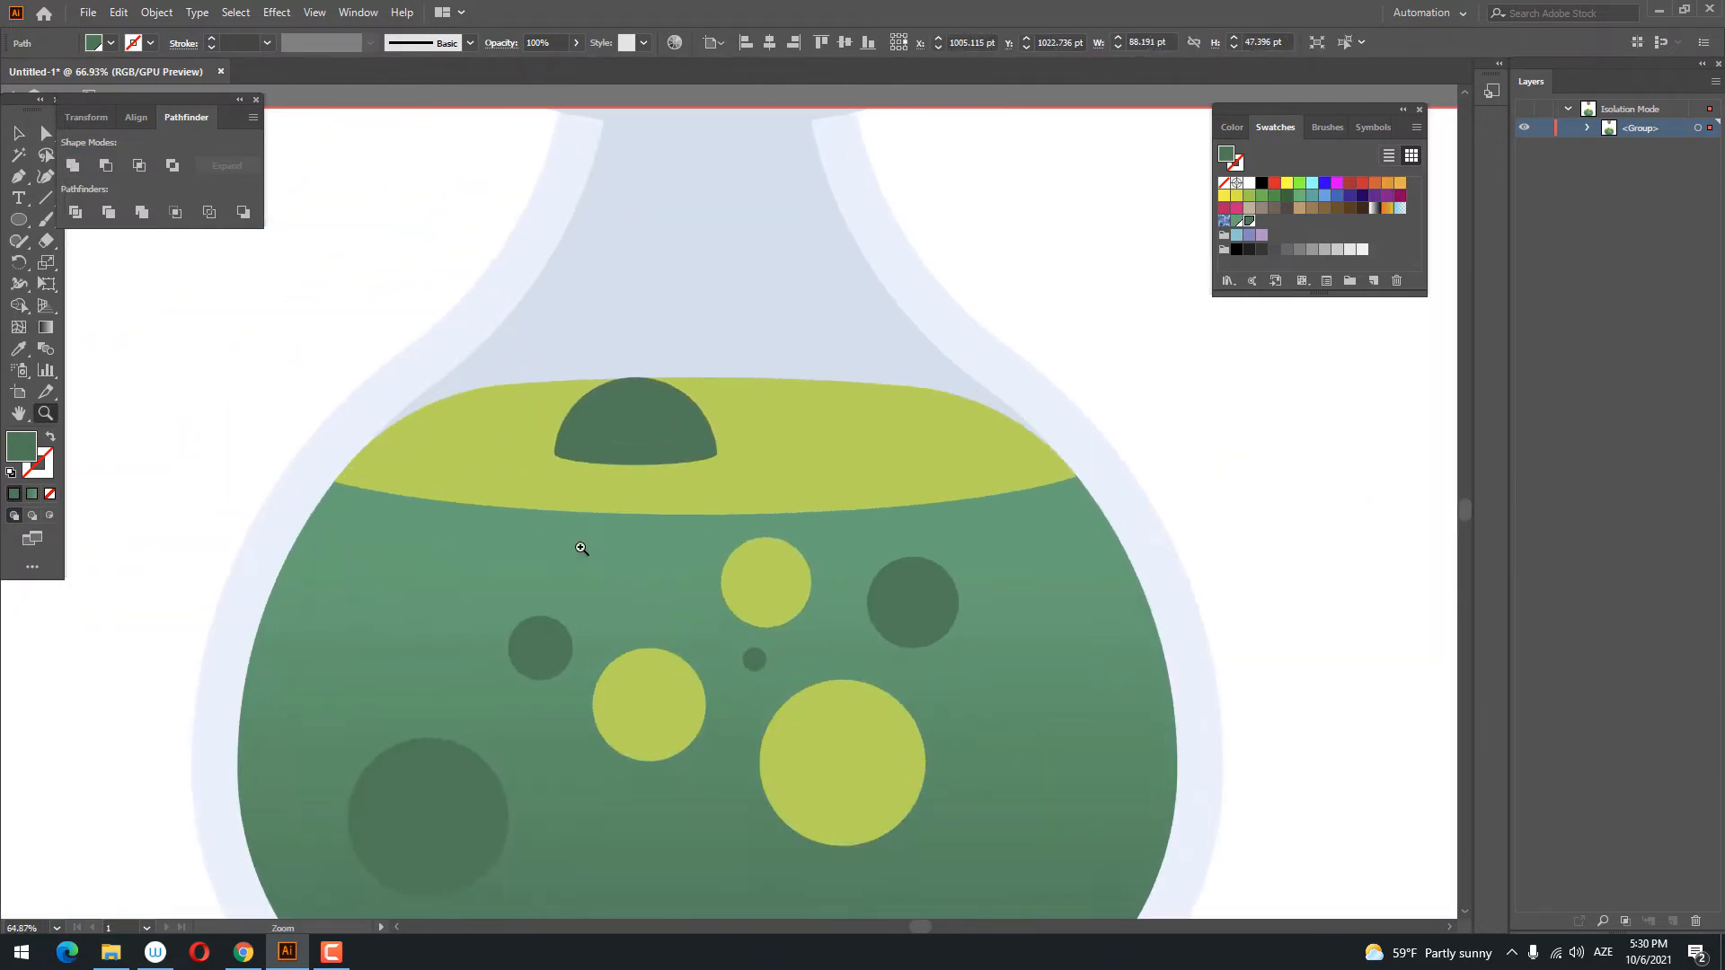
click(18, 140)
click(118, 12)
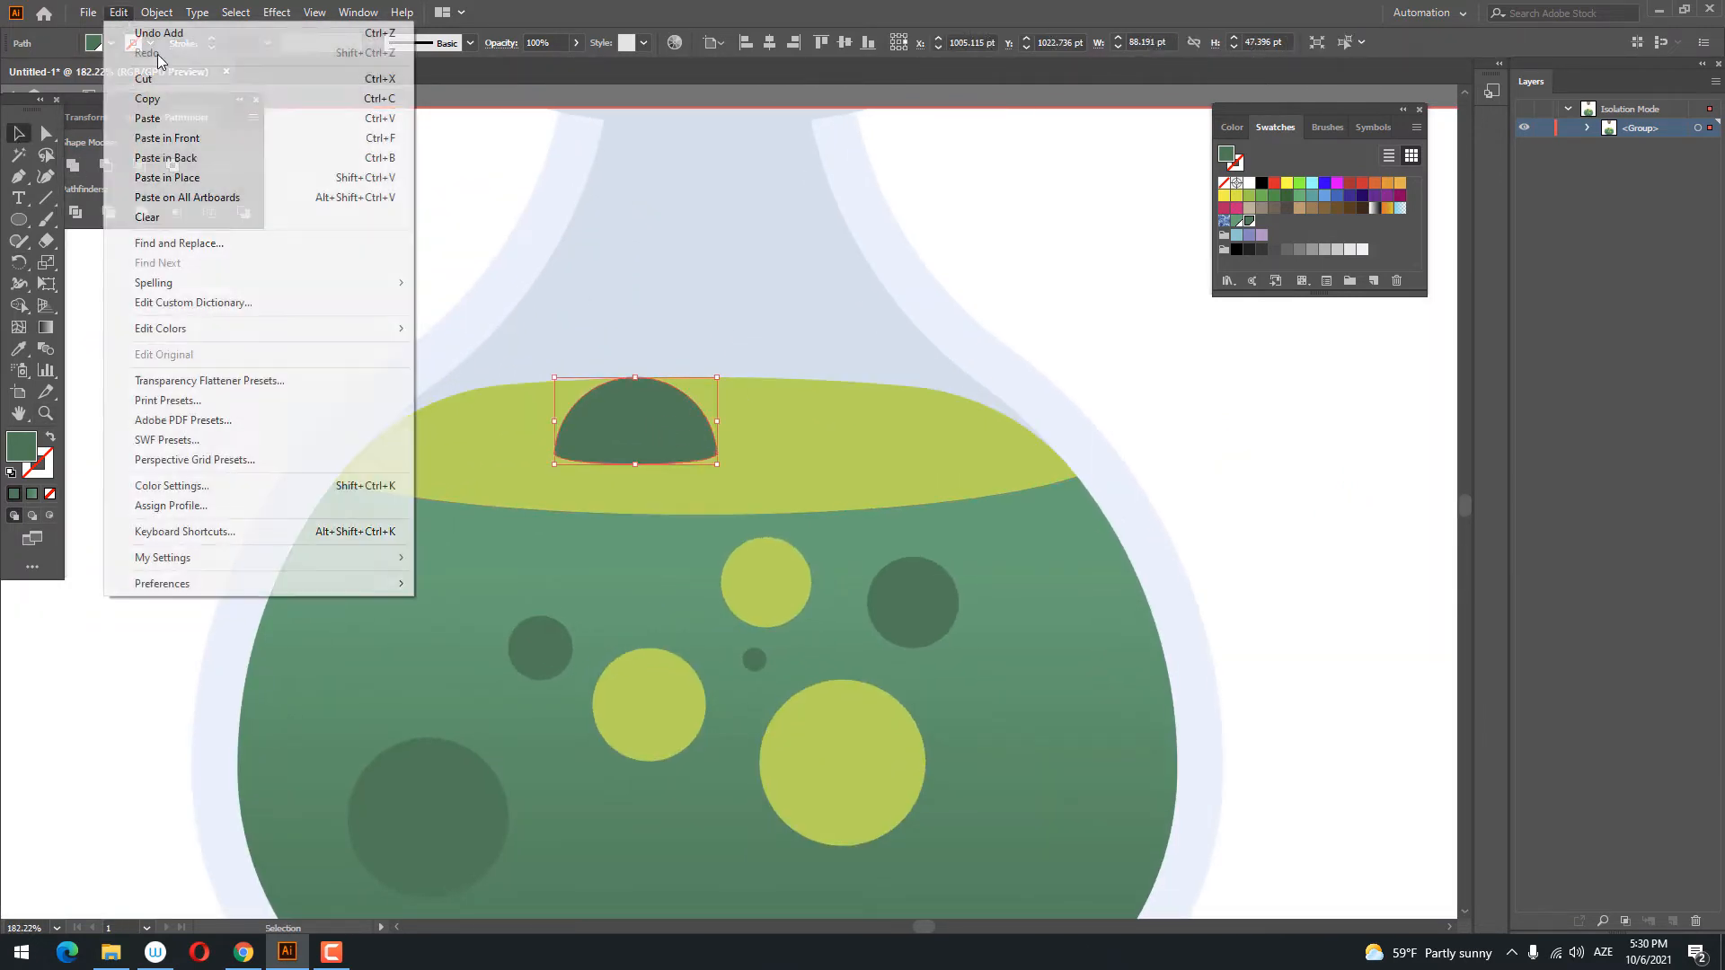
click(147, 98)
click(118, 12)
click(203, 141)
drag(665, 427, 901, 436)
drag(879, 376, 825, 458)
click(1144, 343)
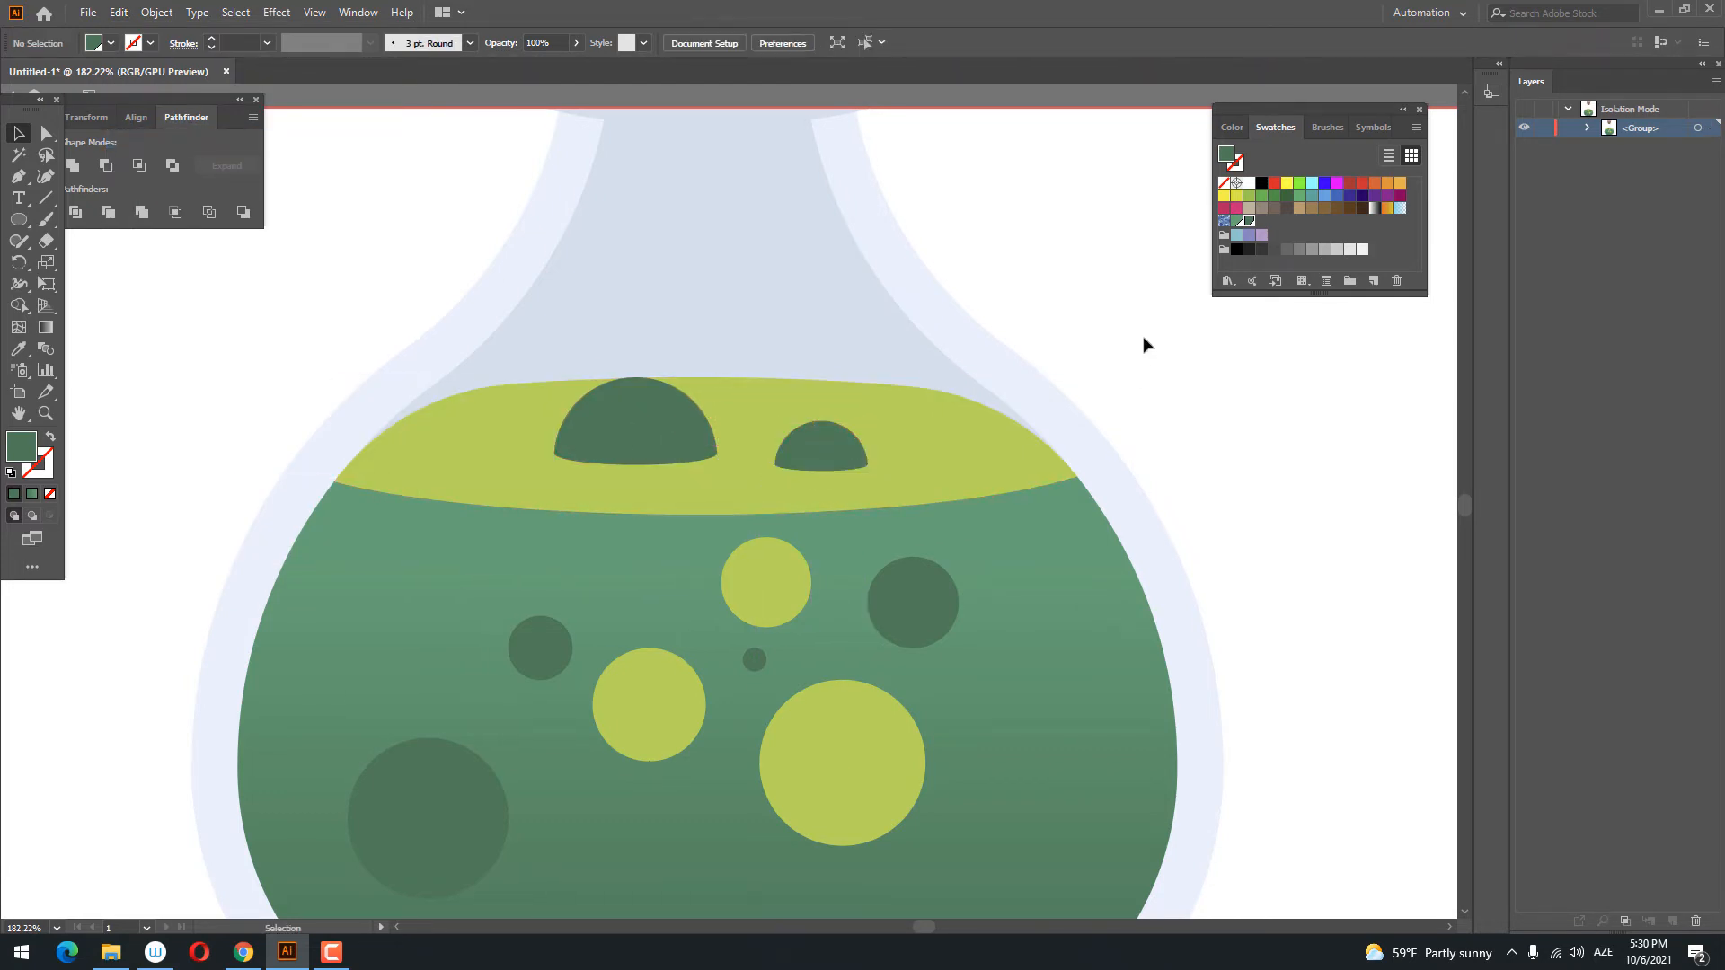
- Examine the whole potion bottle from a distance and its bubbles, neck and cork up close
key(z)
drag(1115, 344, 467, 621)
drag(649, 489, 463, 539)
drag(743, 602, 781, 608)
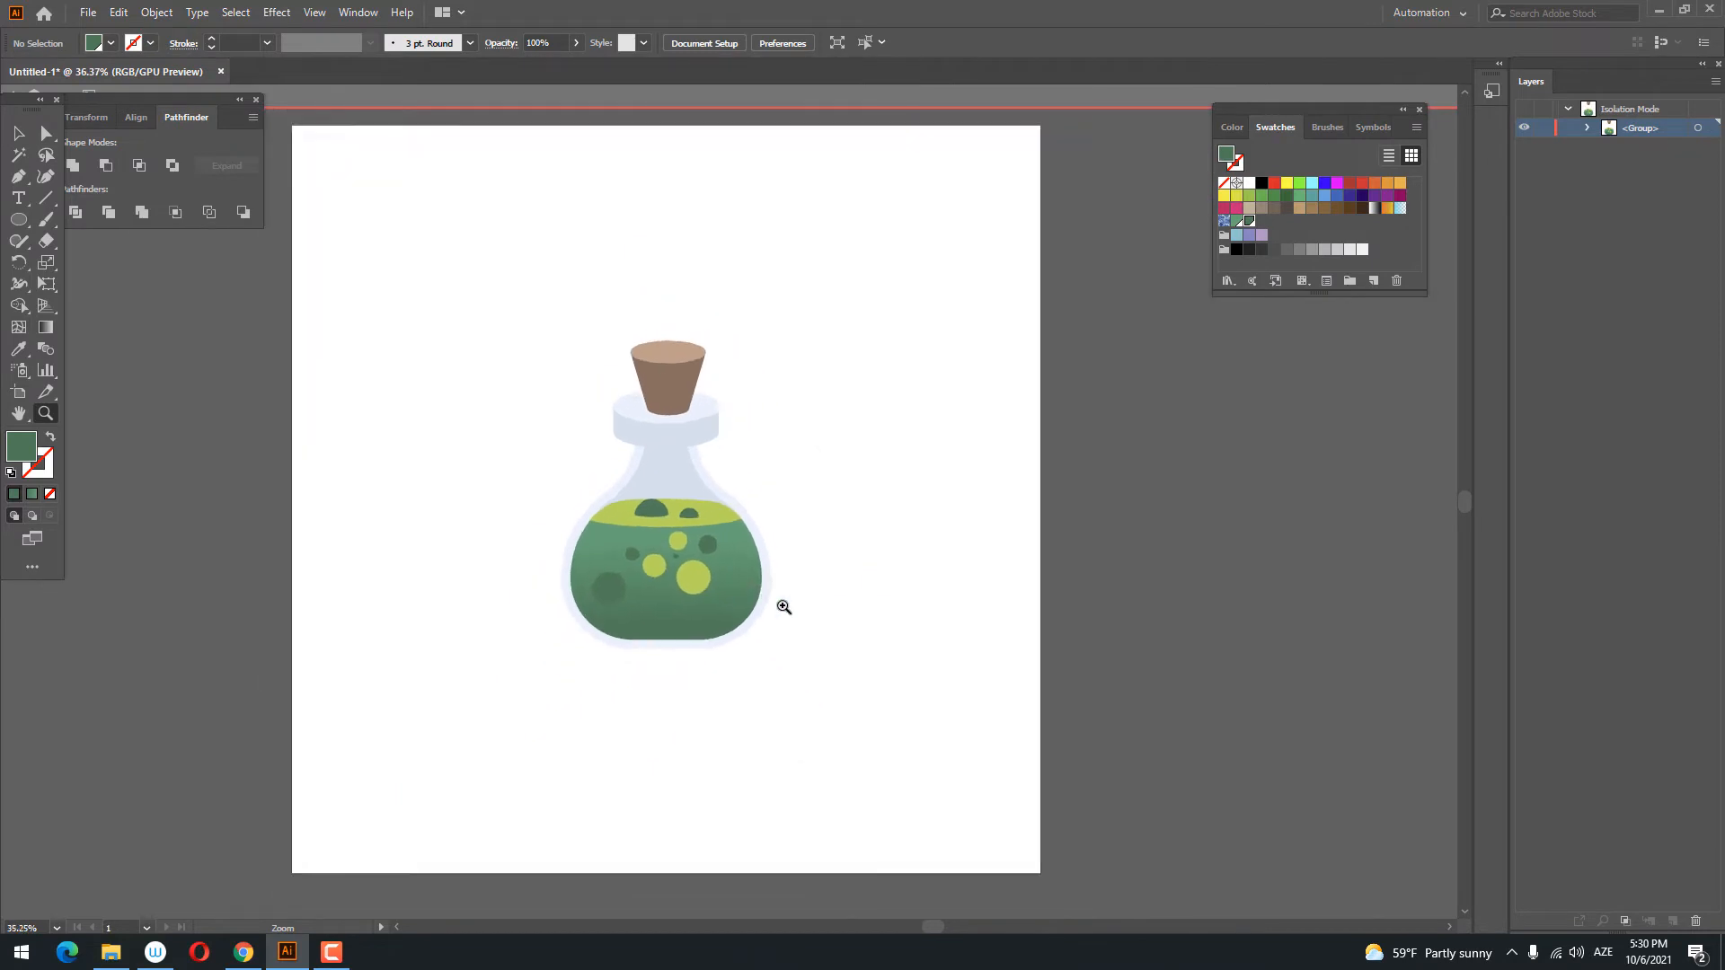
drag(697, 566, 747, 599)
drag(723, 511, 774, 461)
drag(784, 567, 832, 604)
drag(697, 364, 759, 377)
drag(686, 322, 669, 370)
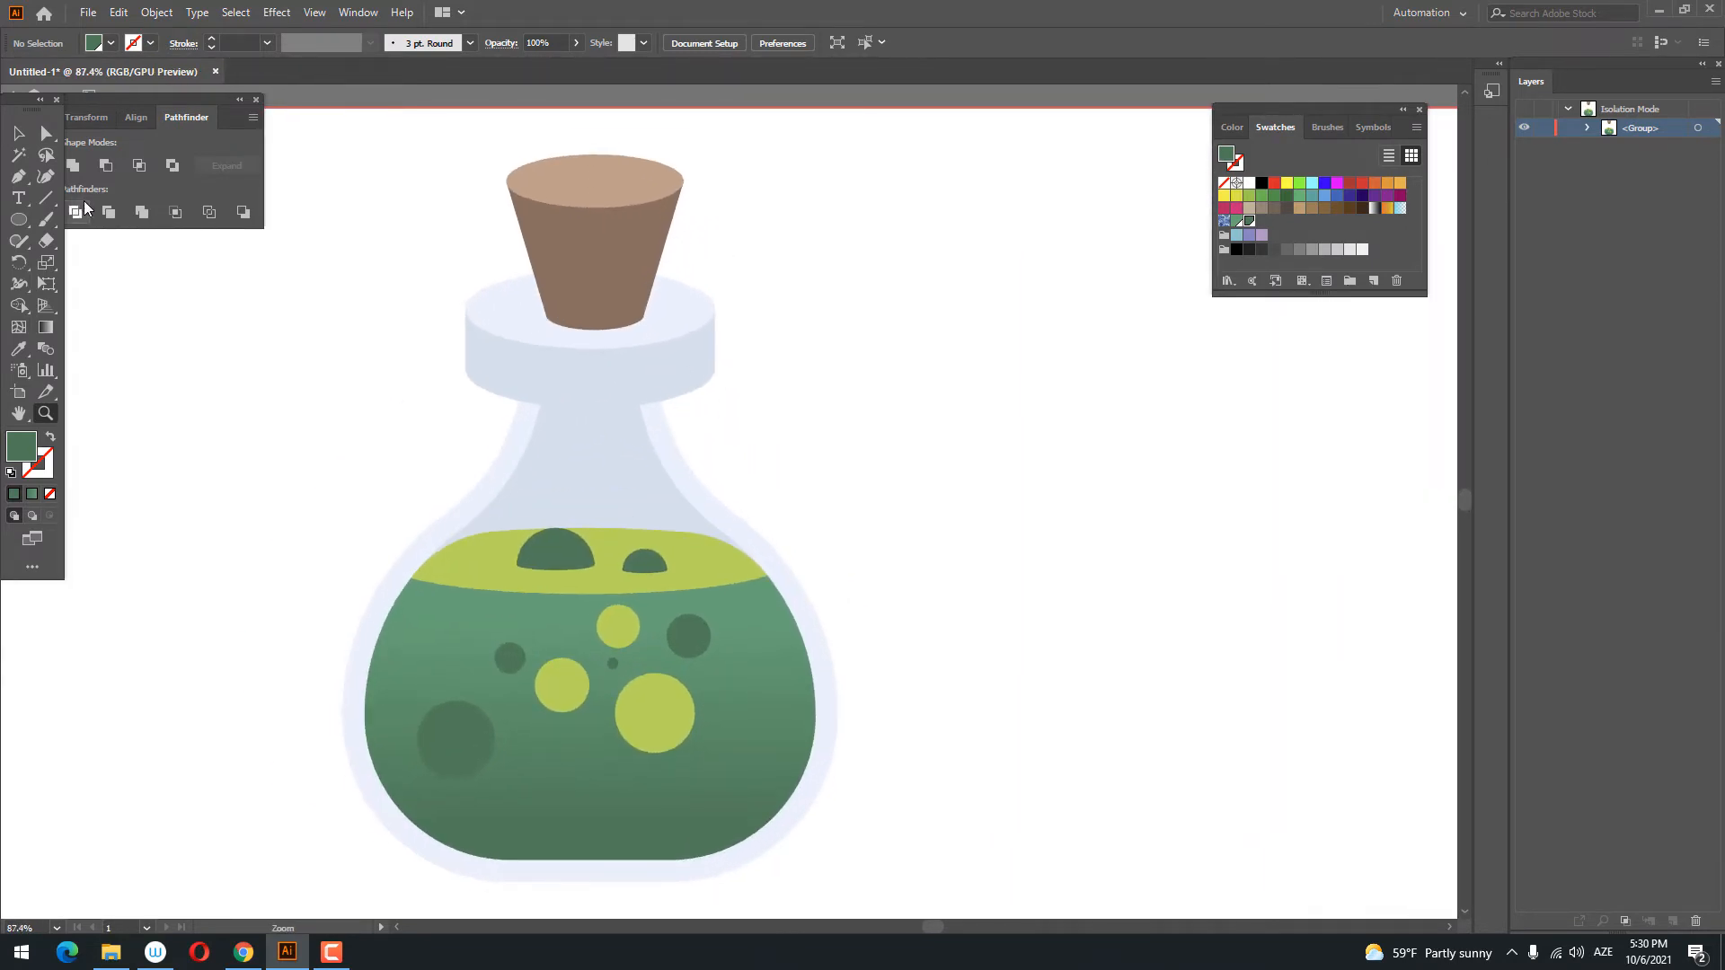
drag(27, 217, 86, 221)
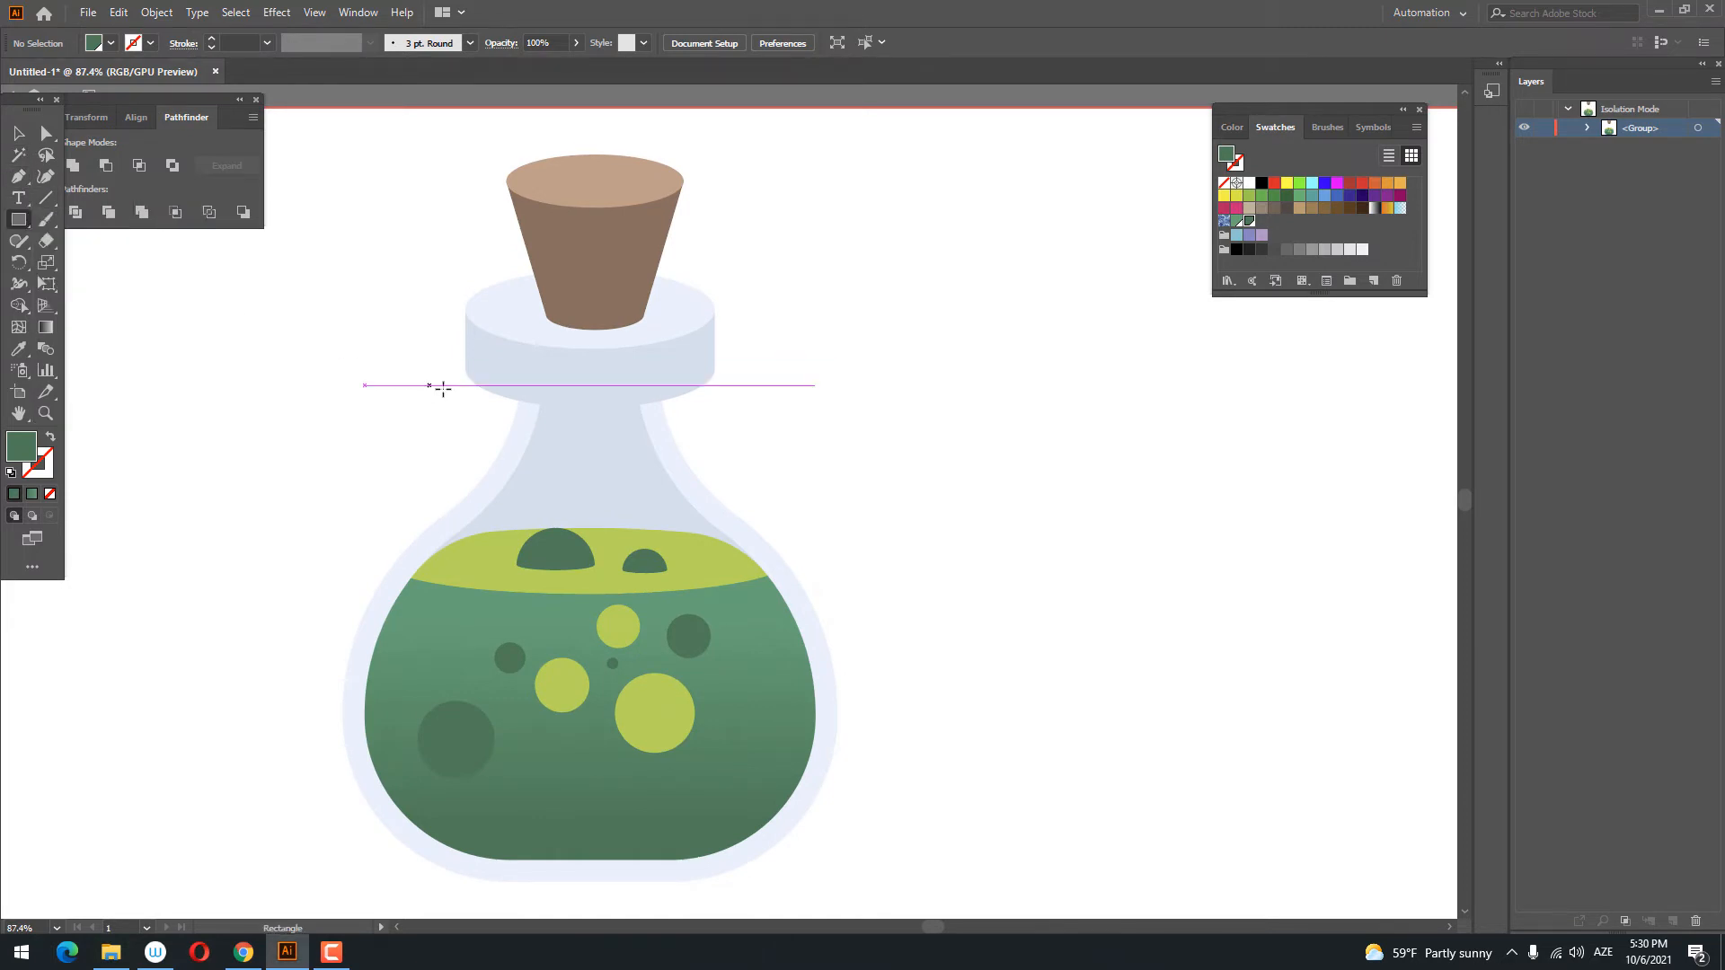
drag(450, 363, 706, 432)
key(ctrl+z)
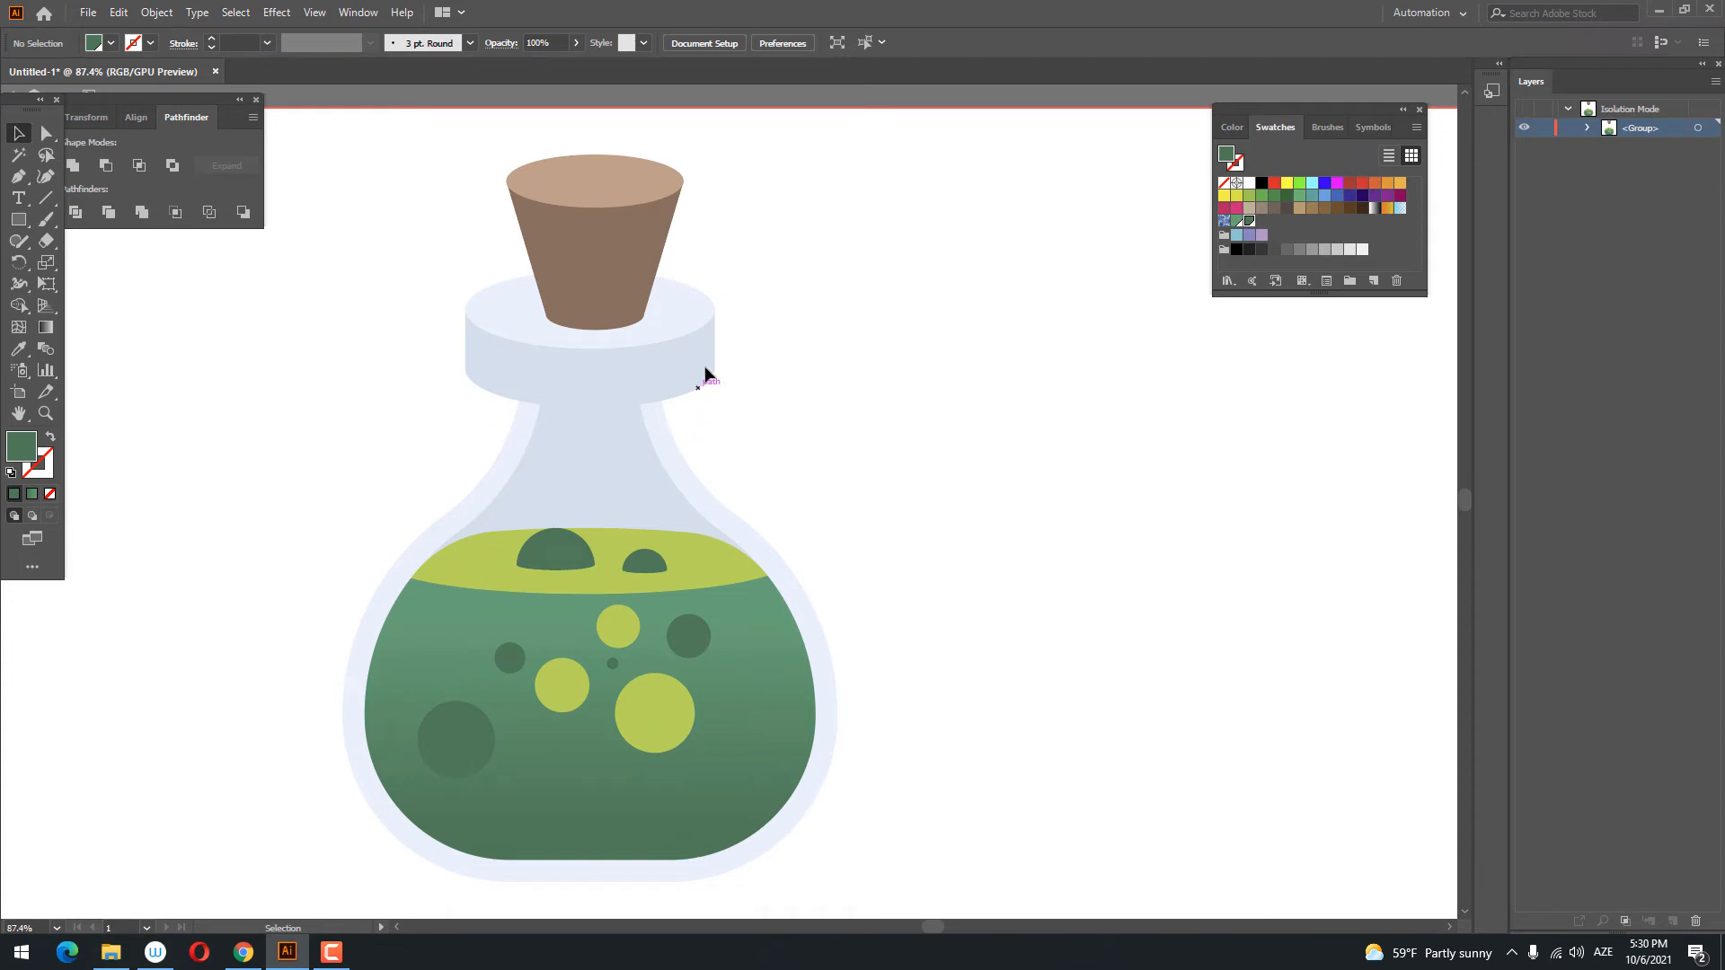
key(z)
drag(879, 364, 879, 489)
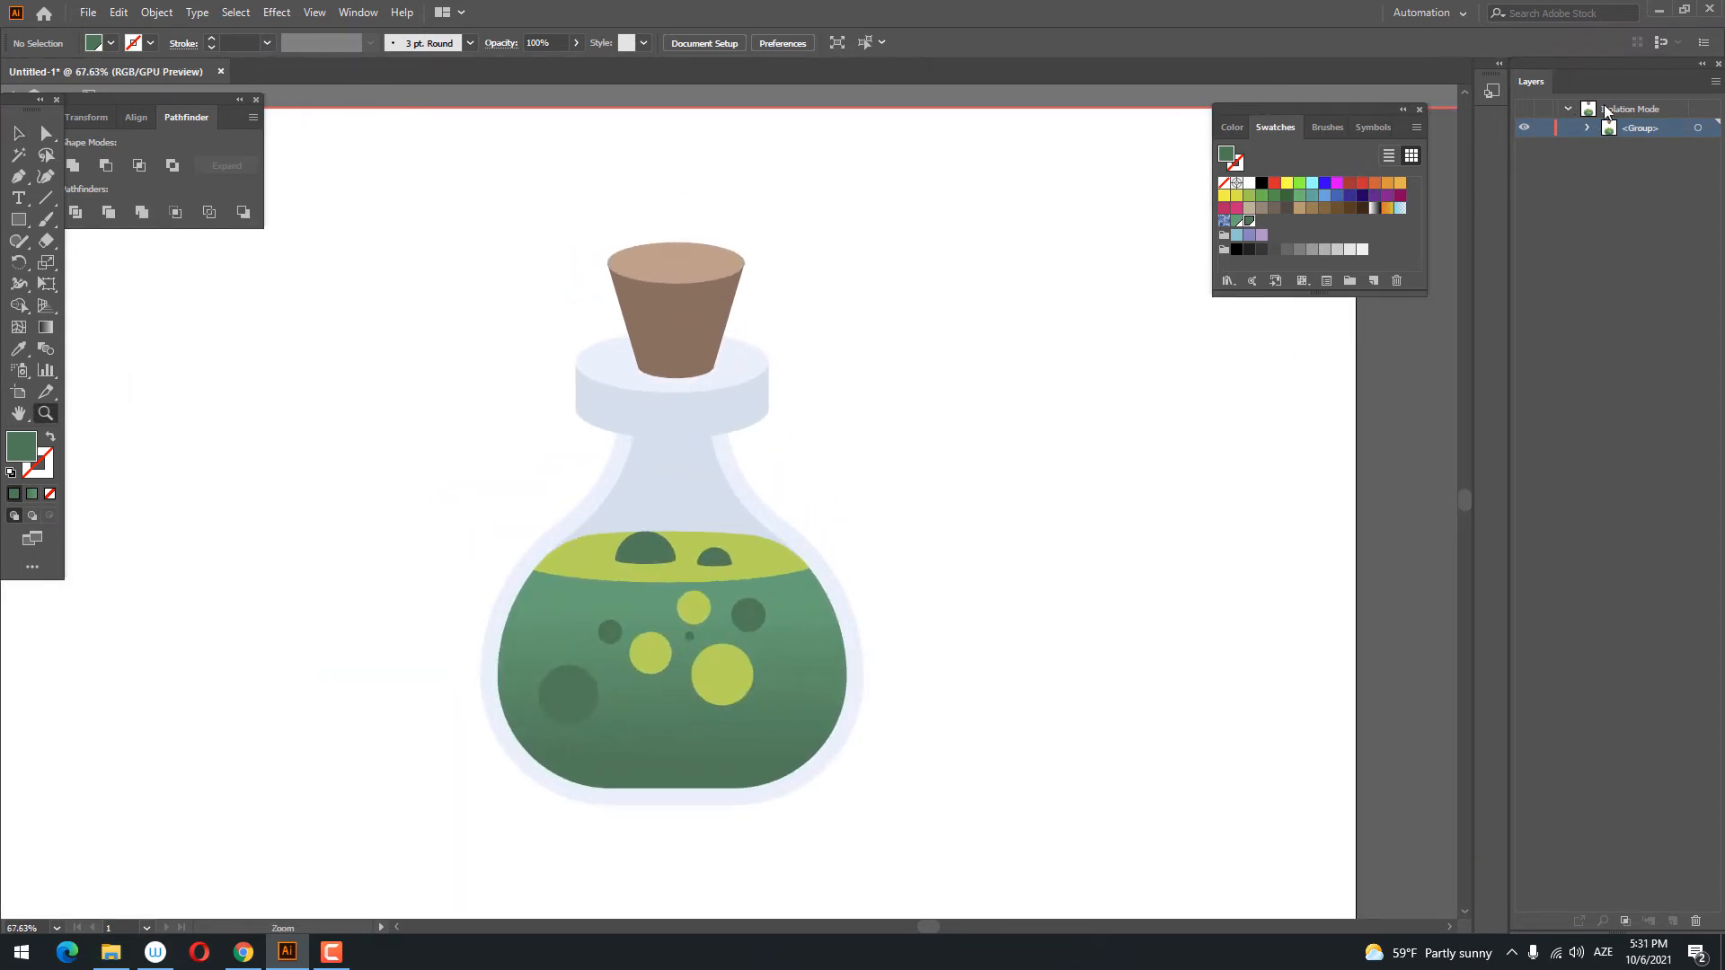
click(1524, 110)
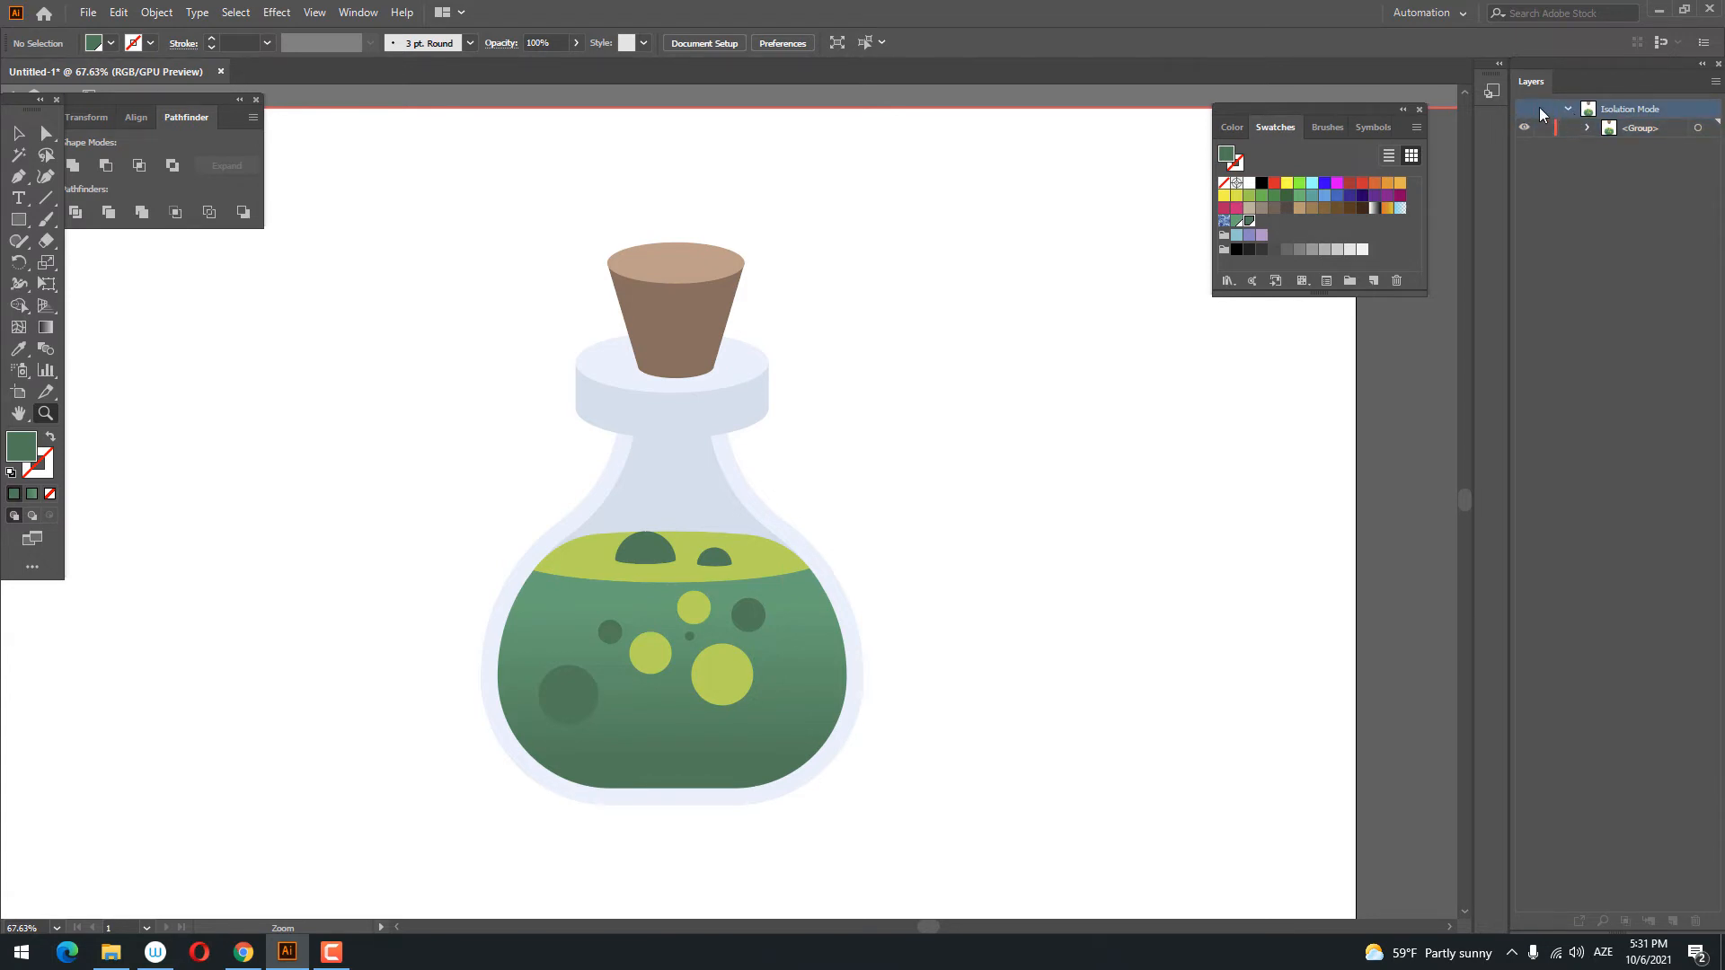
click(1529, 122)
click(1529, 122)
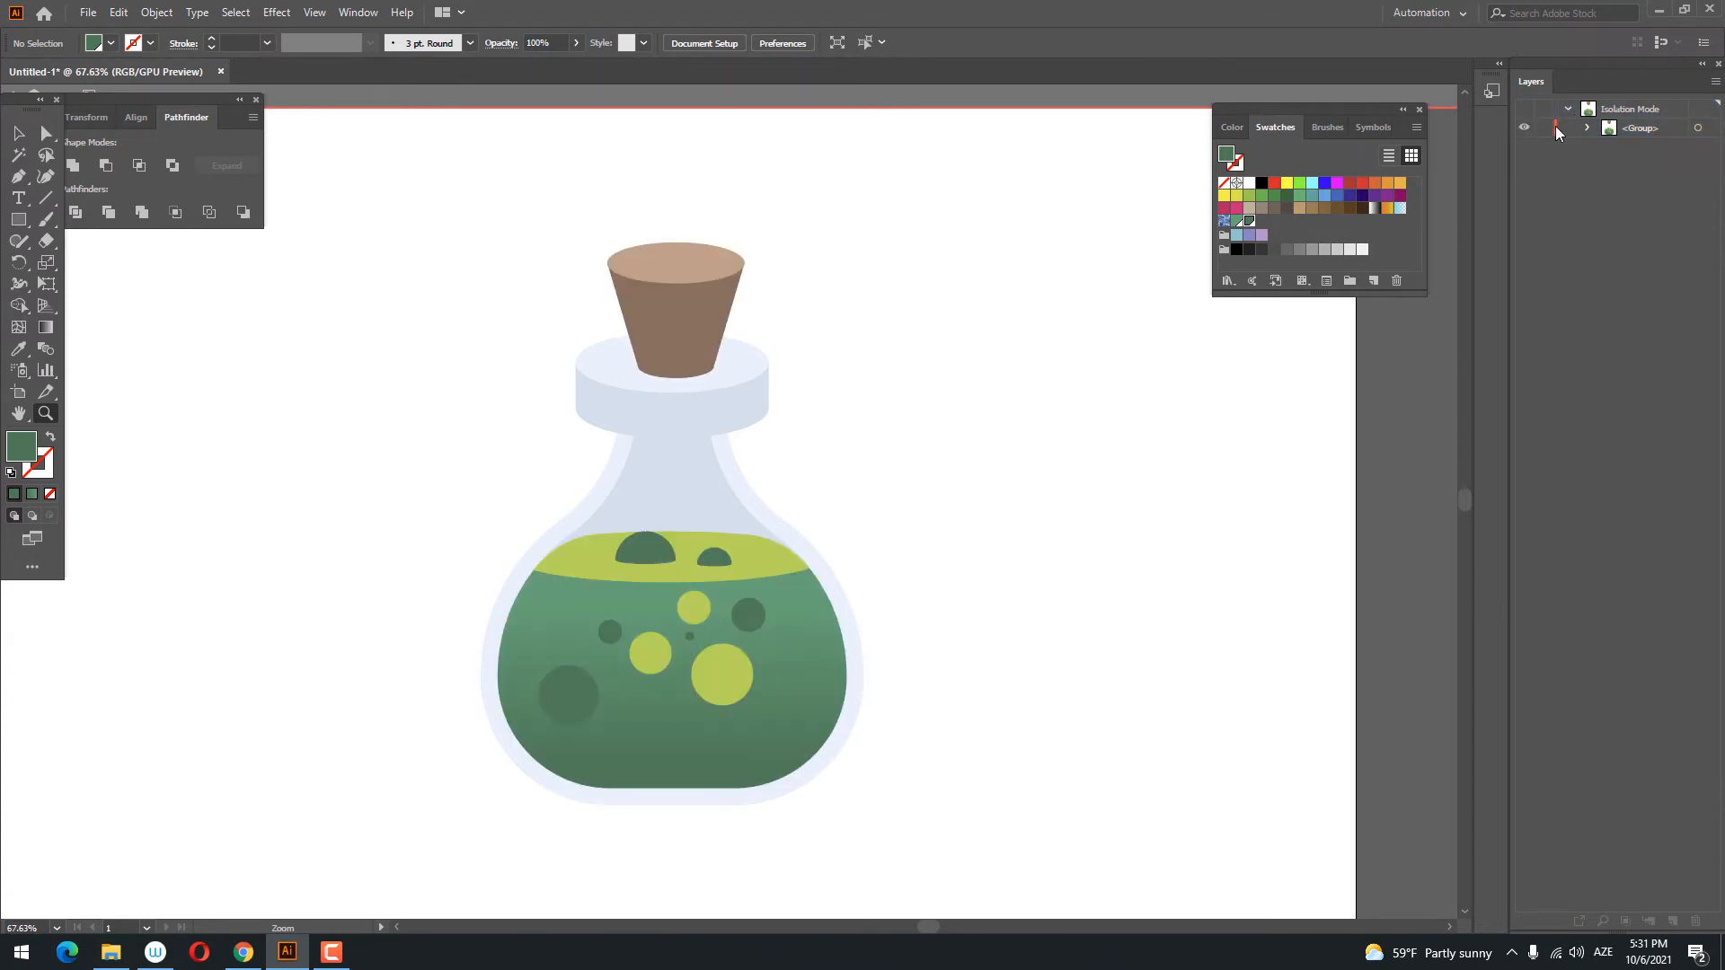
click(1588, 127)
click(1588, 126)
click(1159, 477)
drag(607, 437, 1497, 430)
drag(1069, 436, 836, 389)
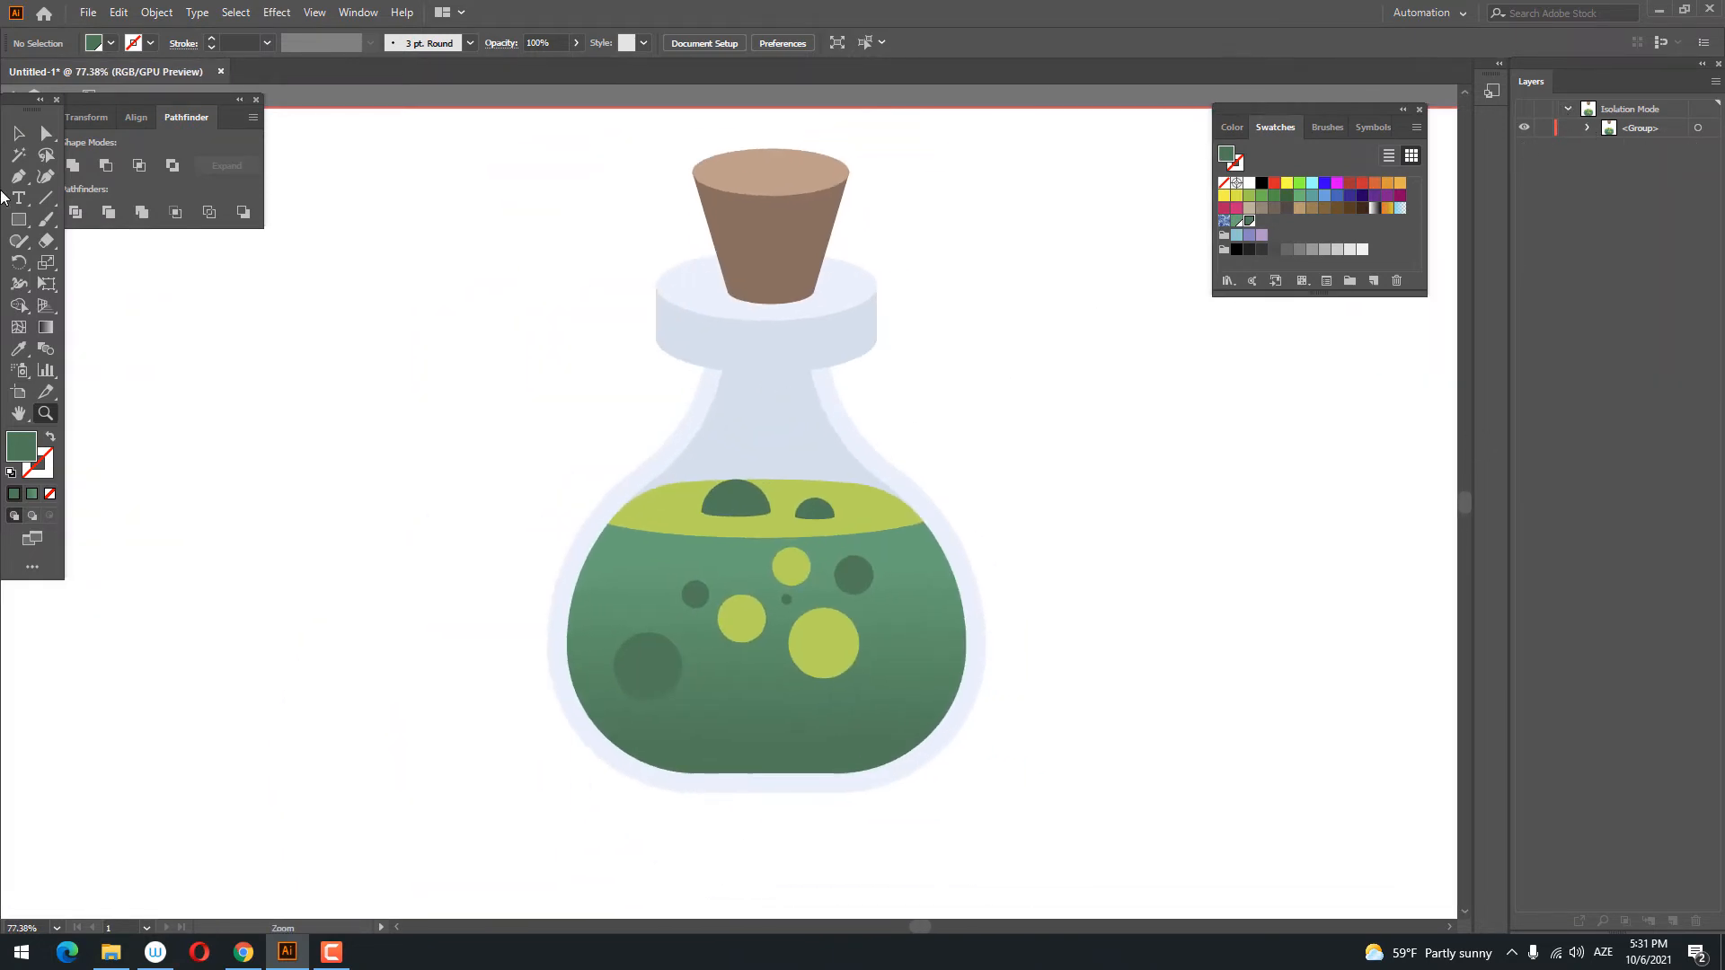
- Exit the group's isolation mode and select the side band of the bottle's collar
drag(484, 278, 1101, 588)
click(840, 324)
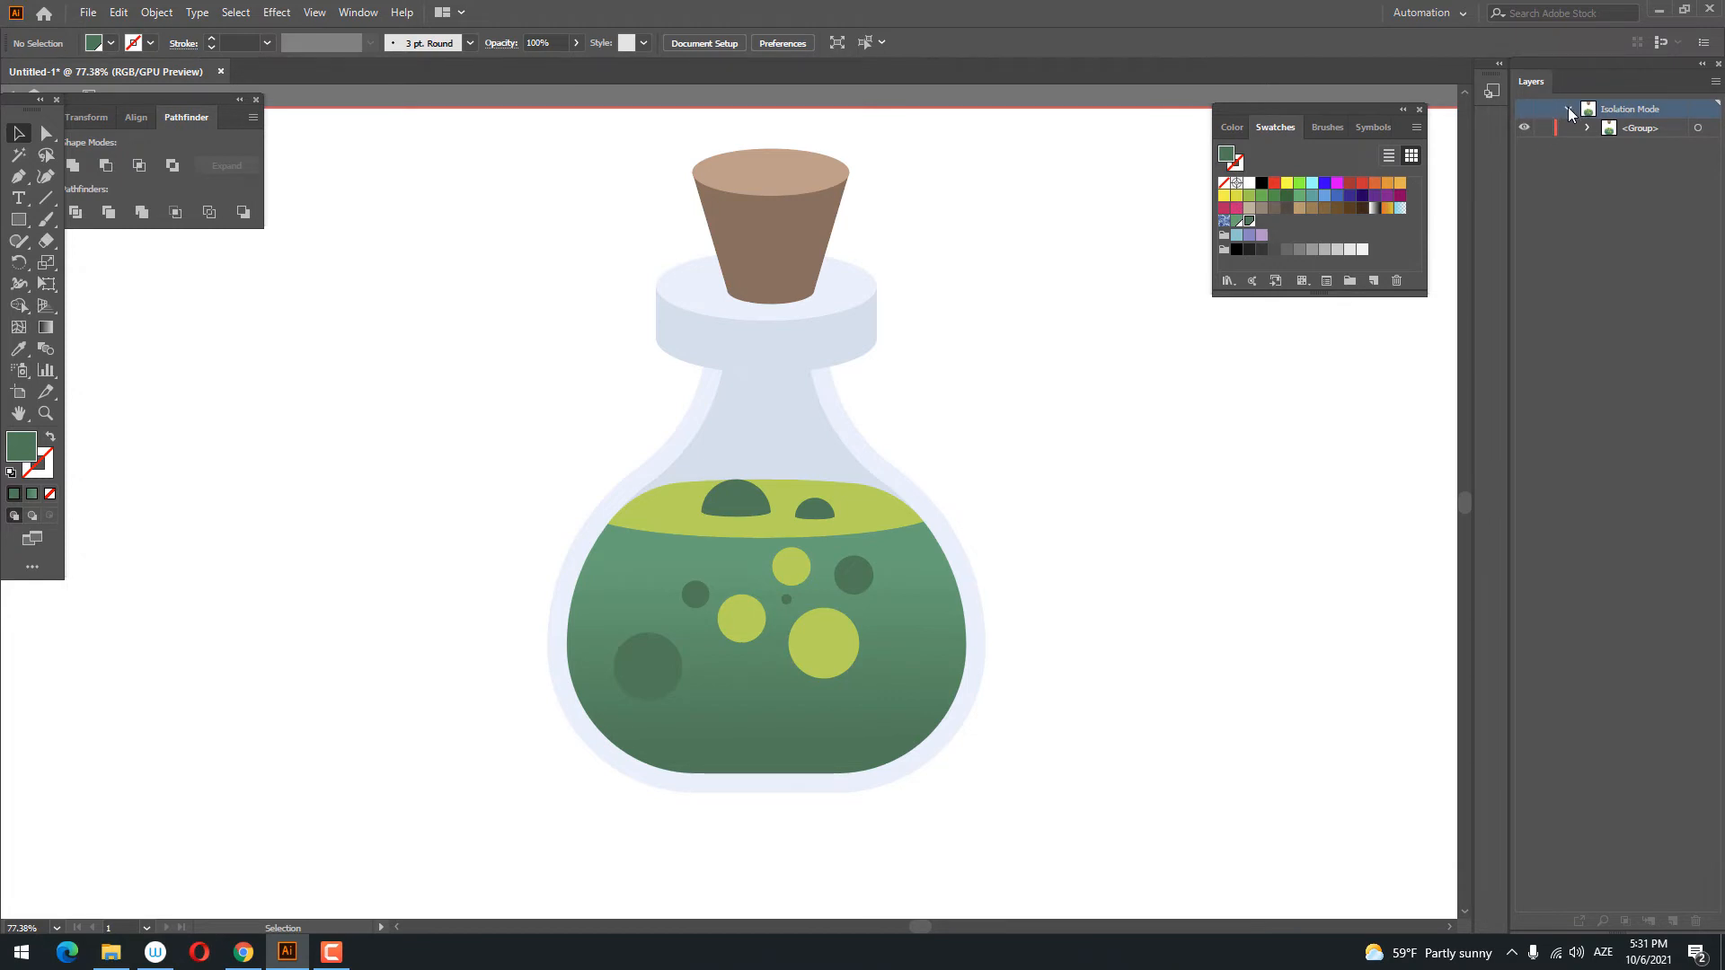
click(951, 699)
key(z)
drag(868, 329, 669, 360)
click(23, 132)
double_click(390, 333)
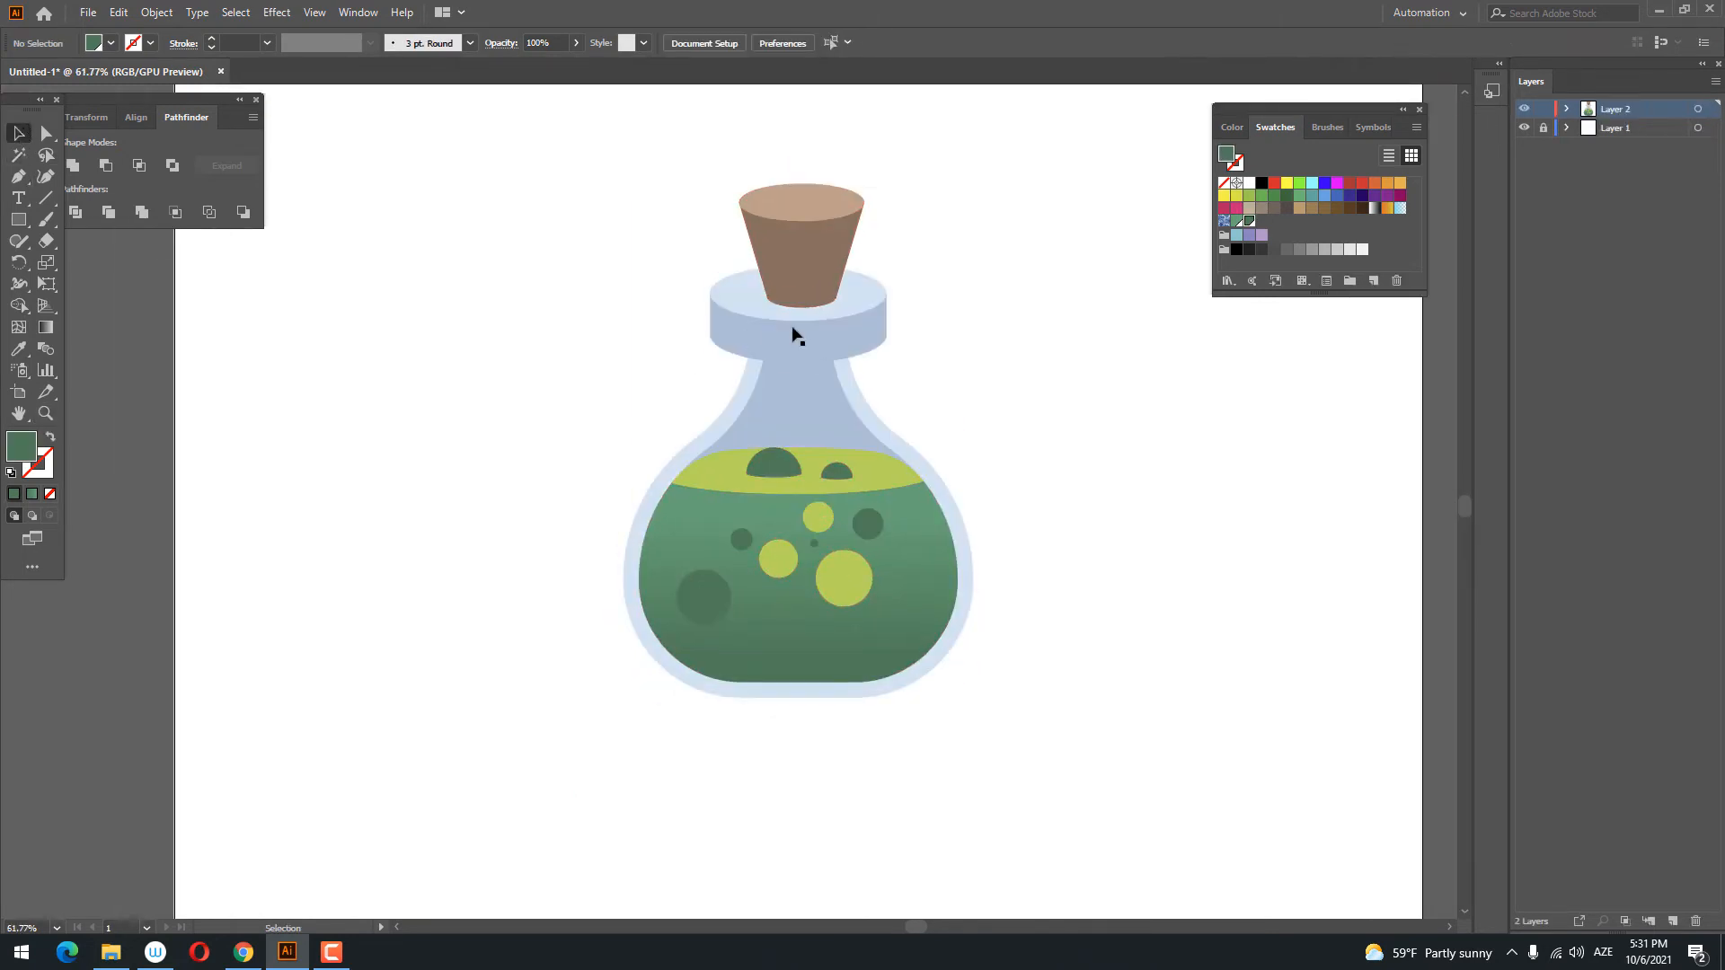
click(795, 335)
key(z)
drag(1003, 401, 1034, 401)
drag(924, 408, 845, 376)
drag(906, 392, 908, 467)
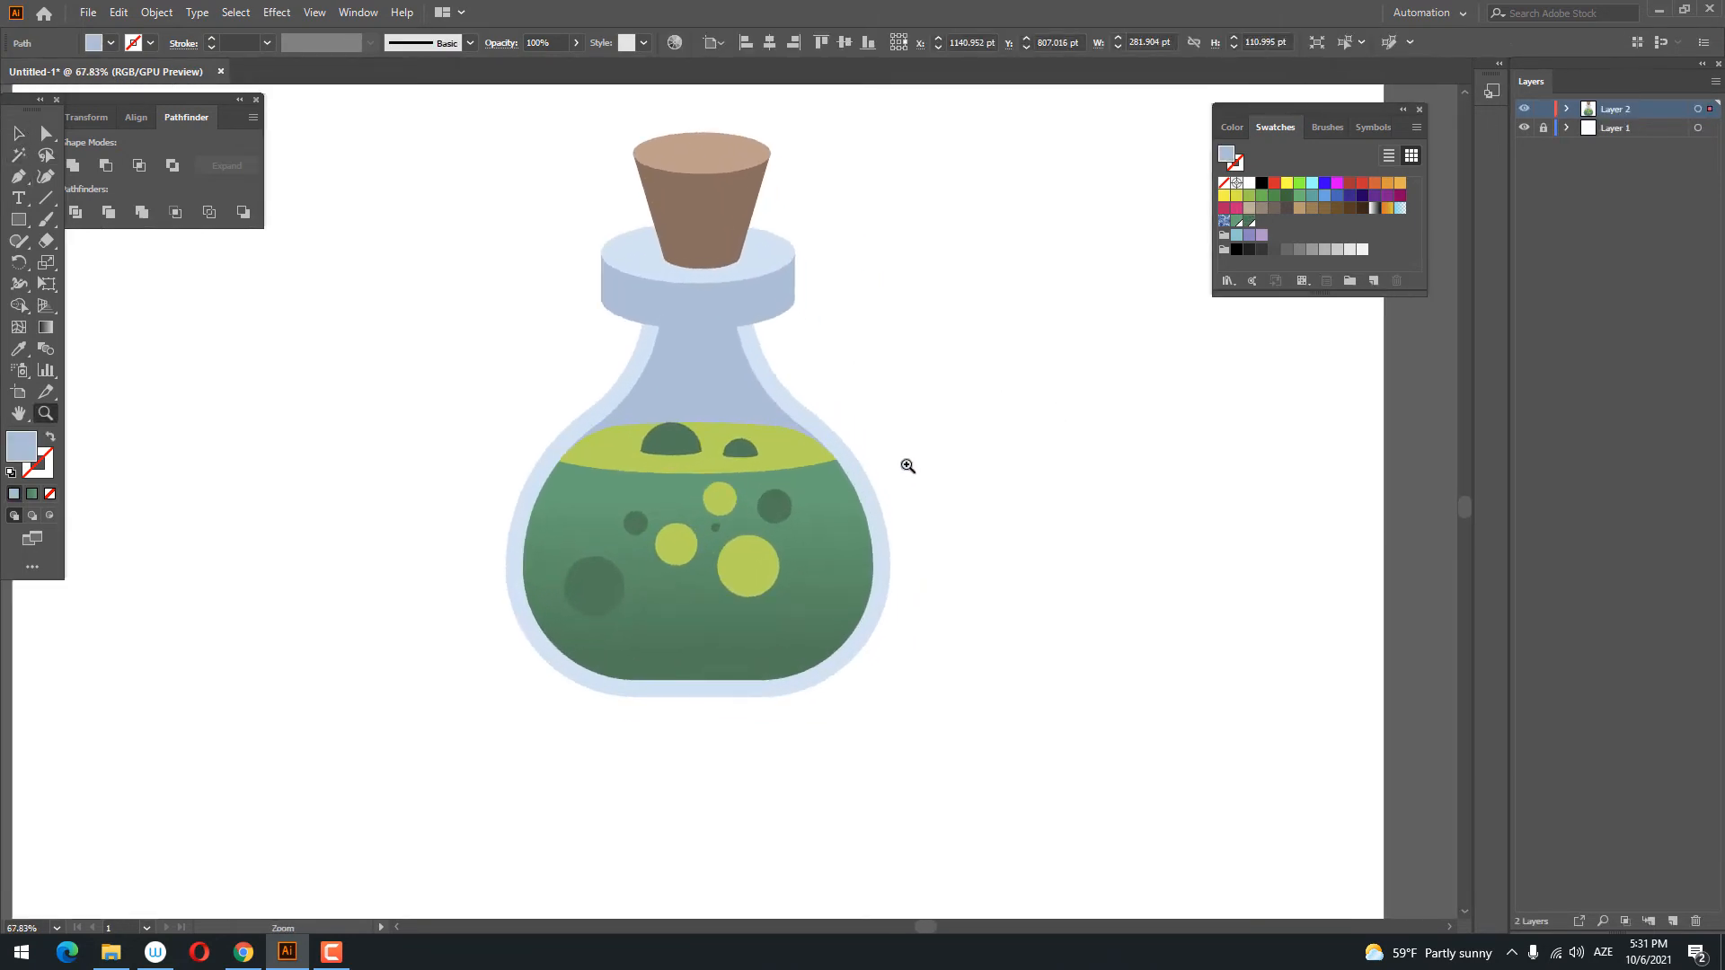
drag(794, 426, 806, 459)
click(20, 135)
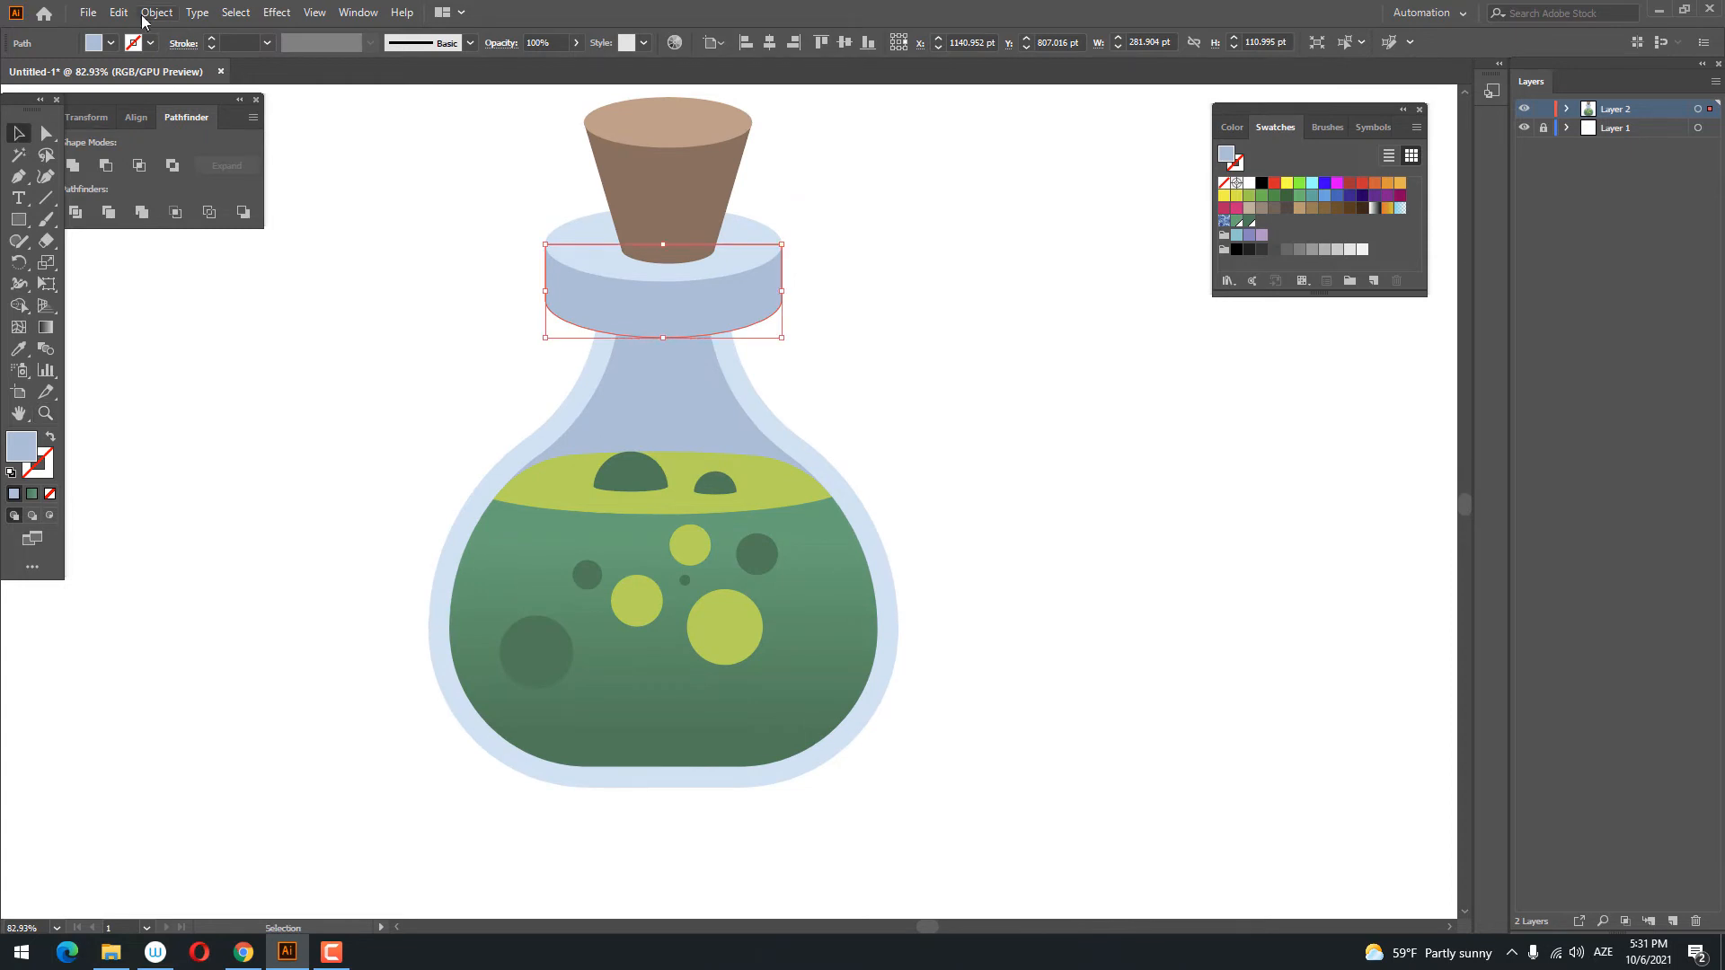
click(118, 13)
click(130, 99)
click(118, 13)
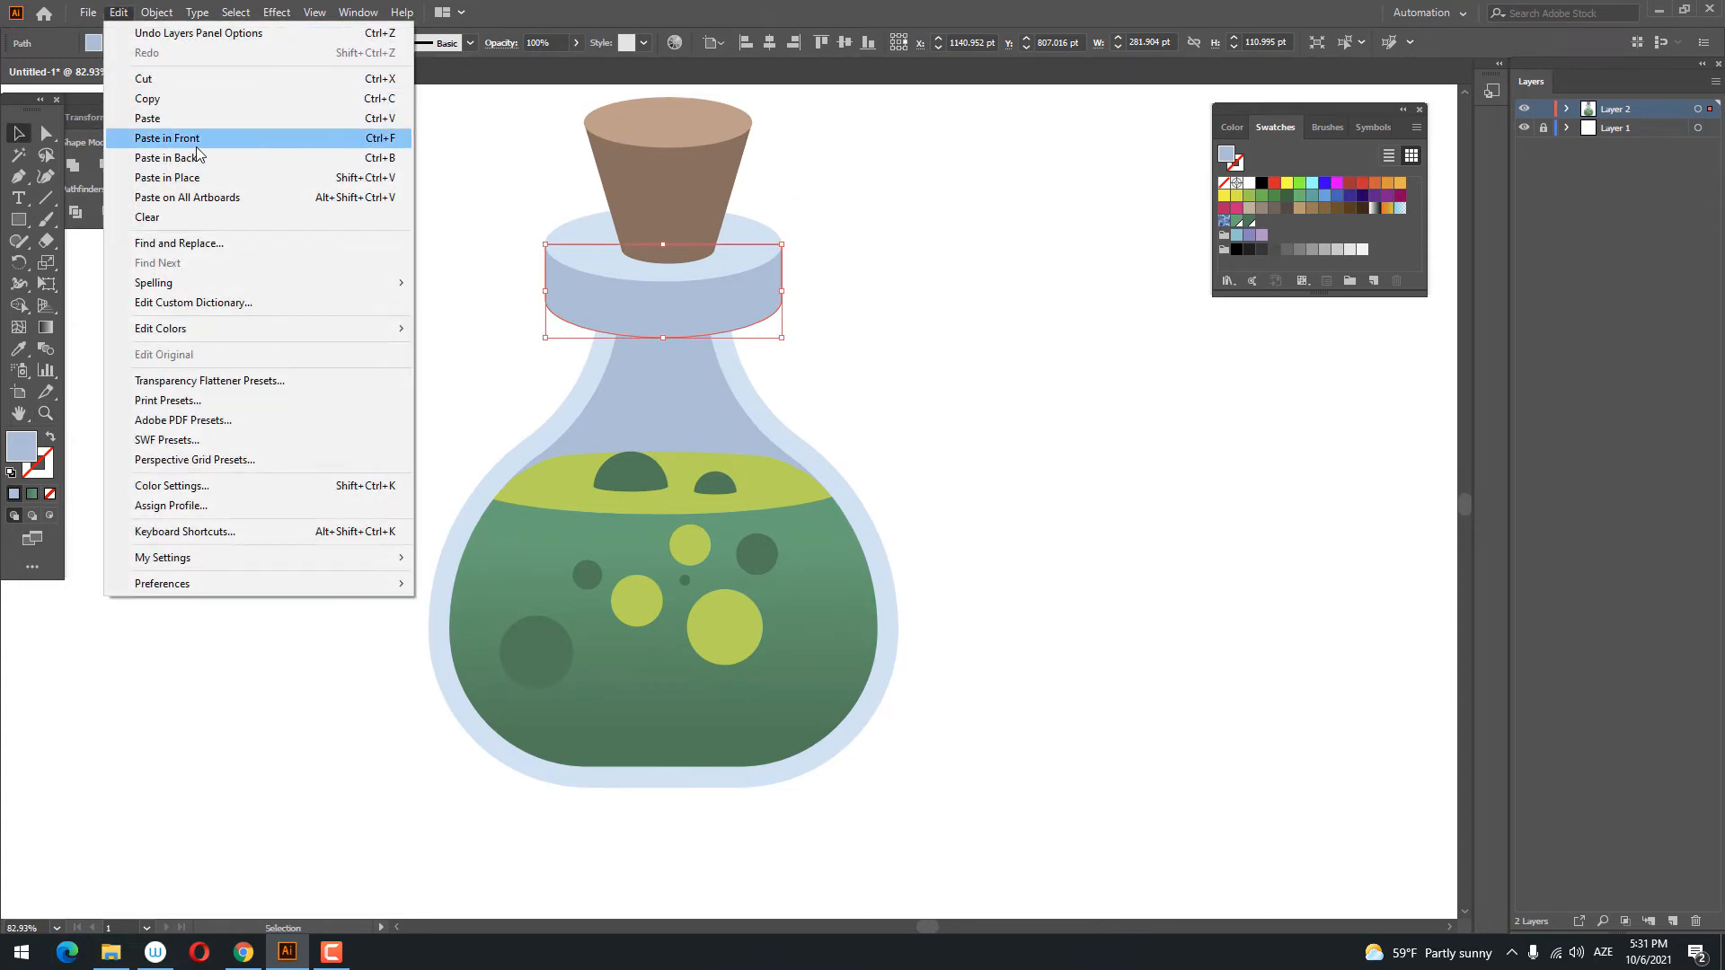
click(199, 137)
drag(738, 314, 751, 343)
key(ctrl+z)
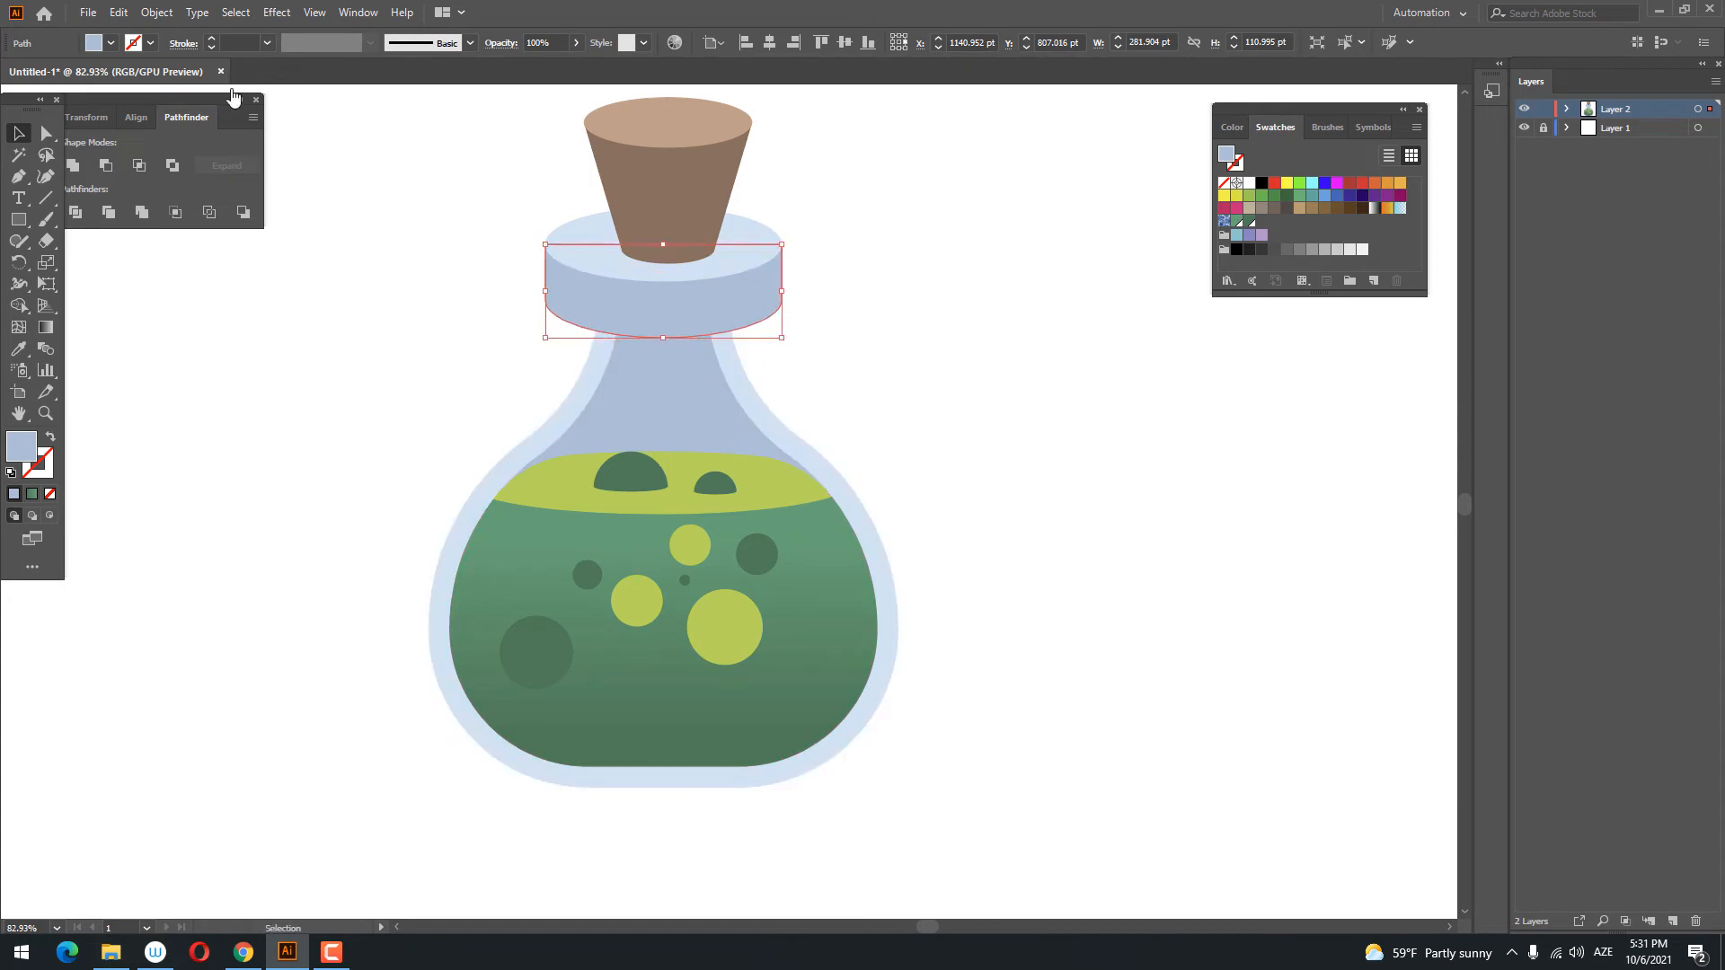
- Paste a copy of the collar's side band in back and move it 30 pt down
click(122, 13)
click(148, 98)
click(122, 14)
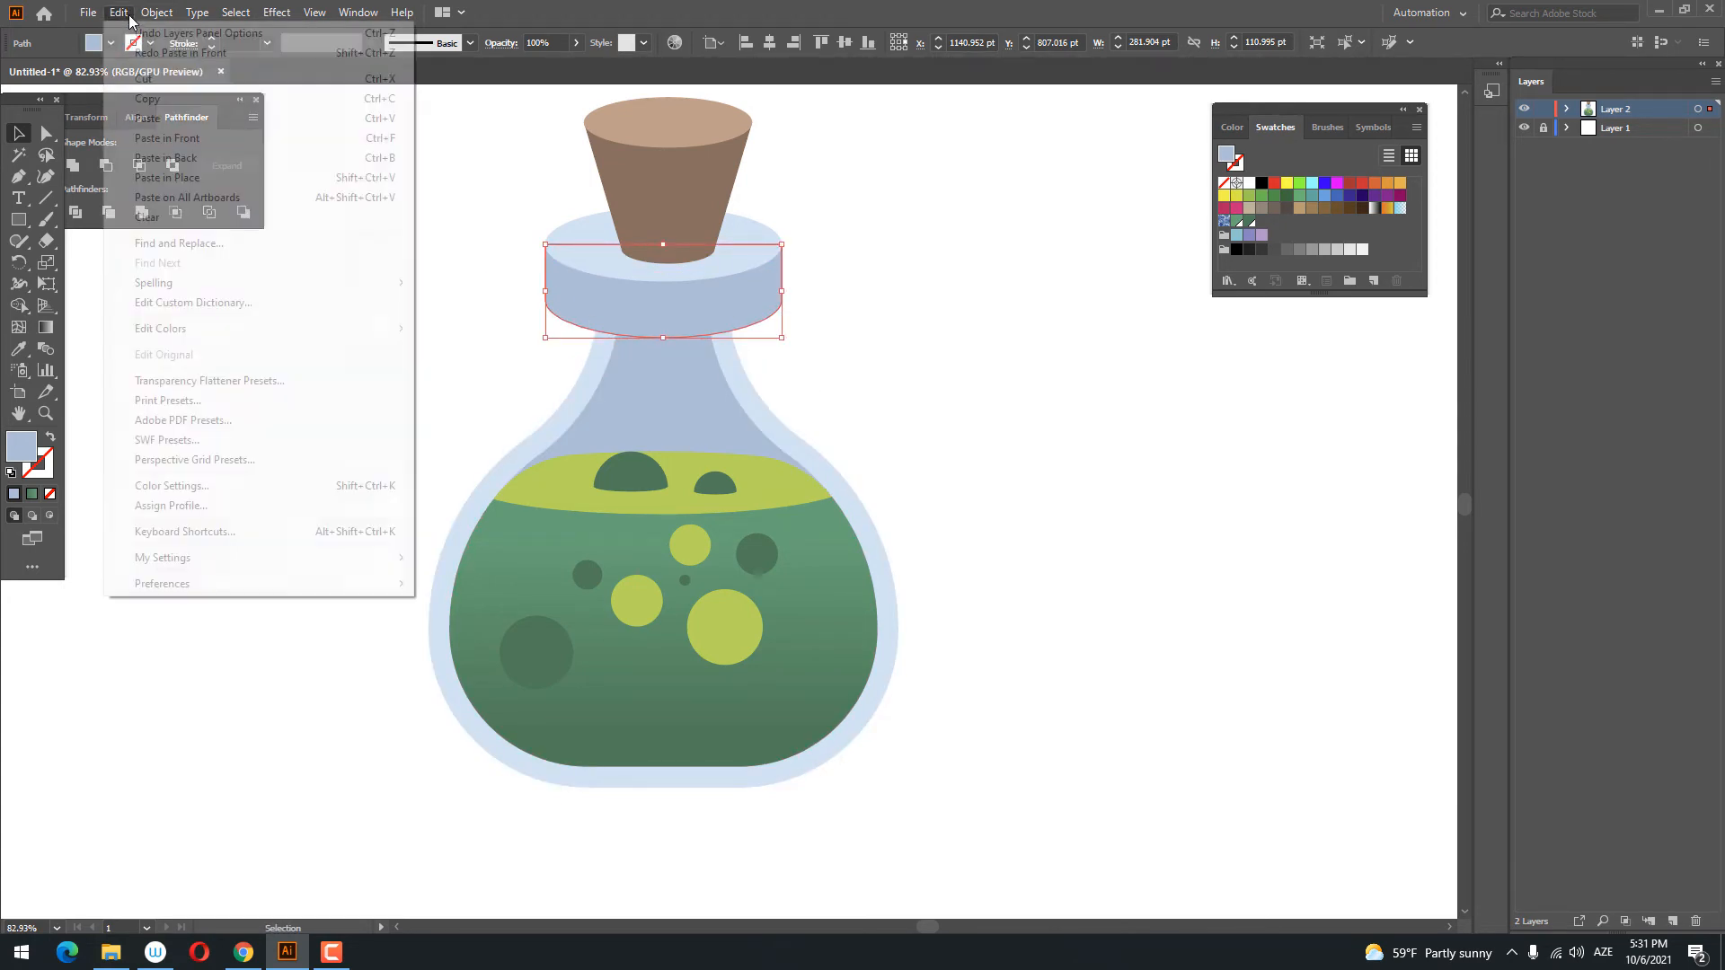
click(295, 158)
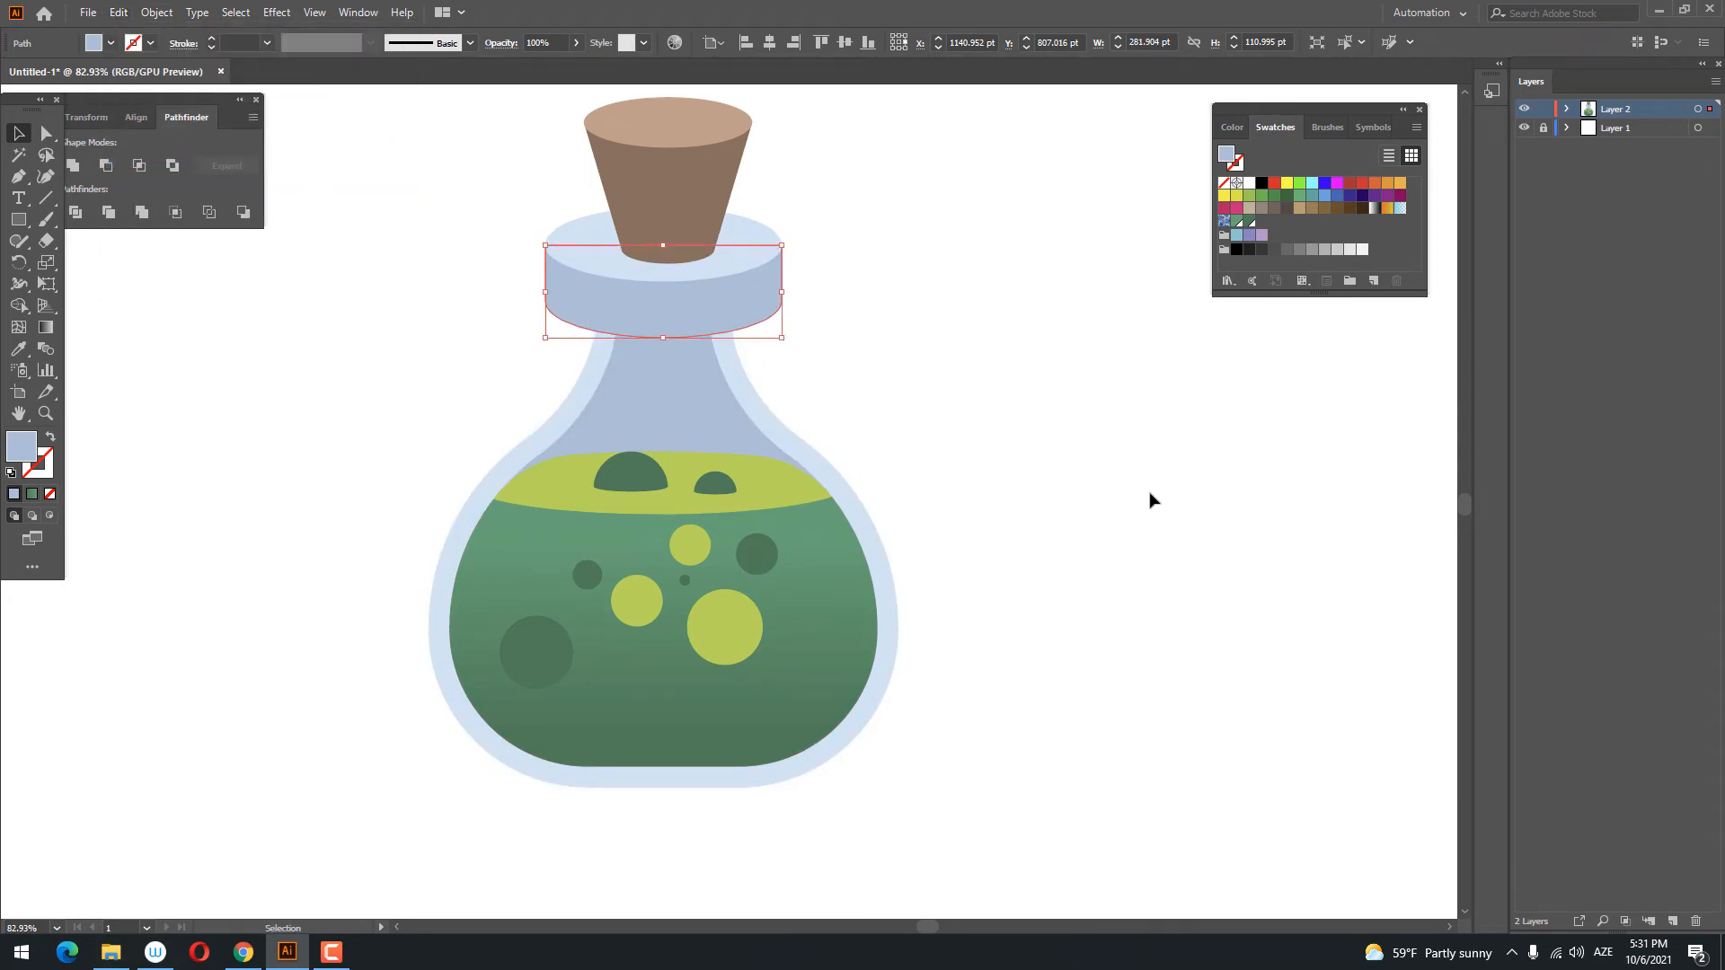
key(Down)
key(Down)
key(Down)
key(Down)
key(Down)
key(Down)
key(Down)
key(Down)
key(Down)
key(Down)
key(Down)
key(Down)
key(Down)
key(Down)
key(Down)
key(Down)
key(Down)
key(Down)
key(Down)
key(Down)
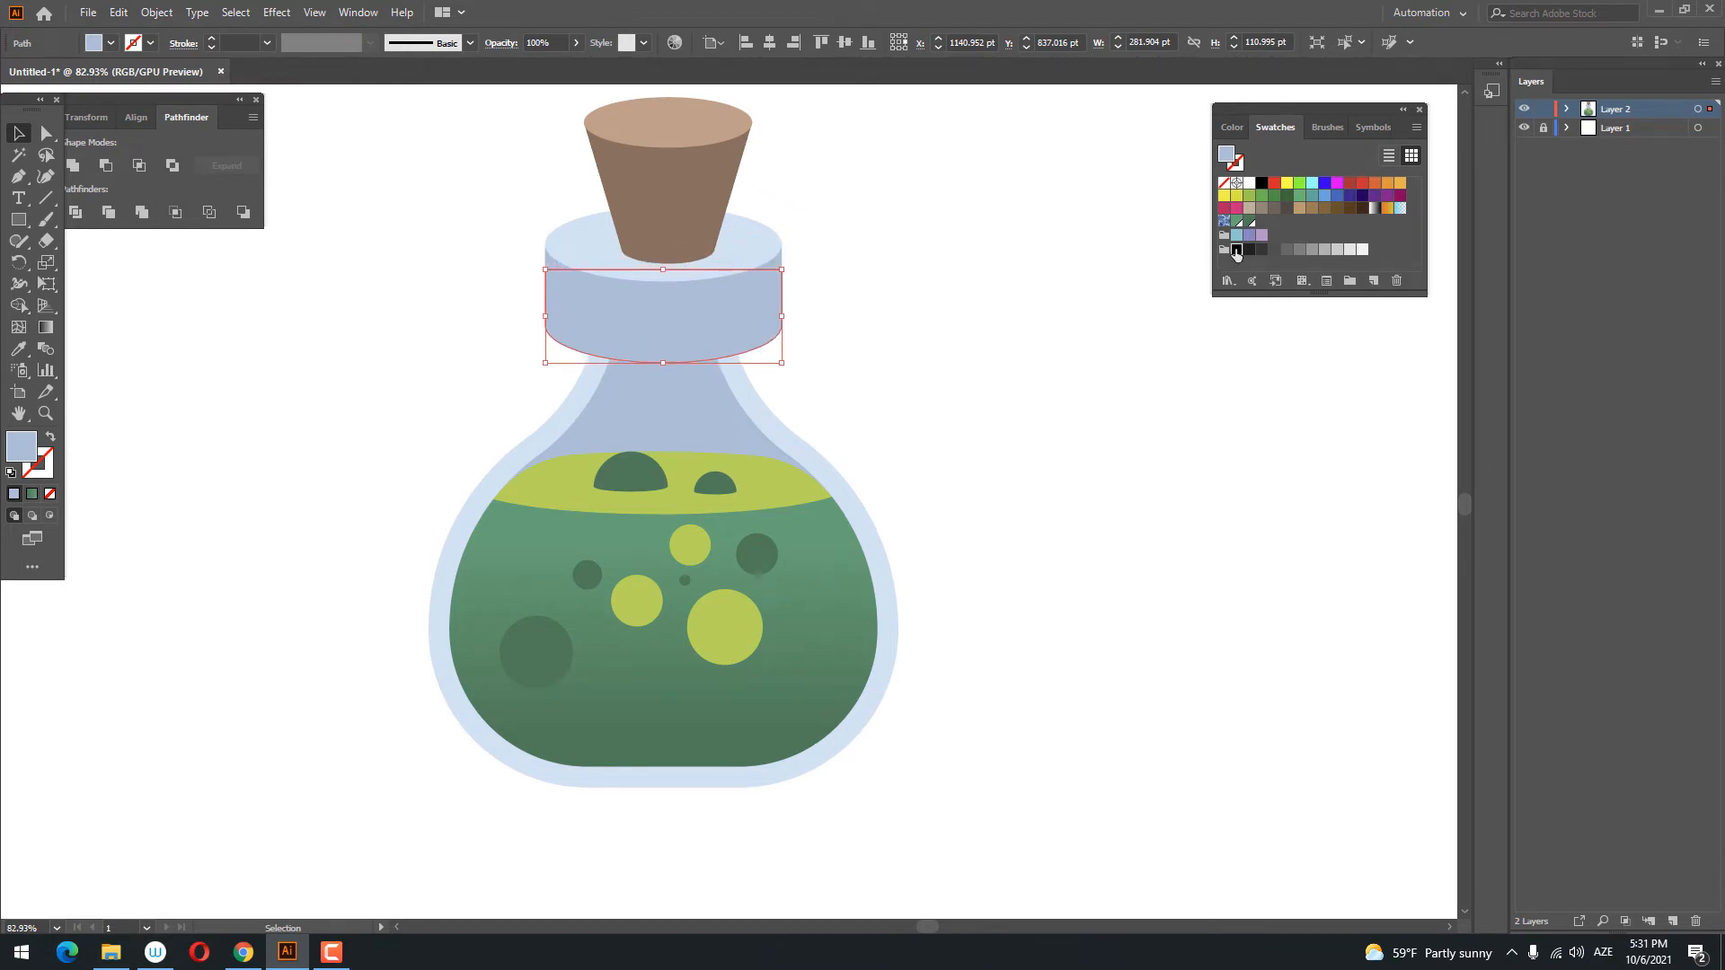
- Fill the lowered copy with black and set its opacity to 20% to make a shadow under the collar
click(1237, 251)
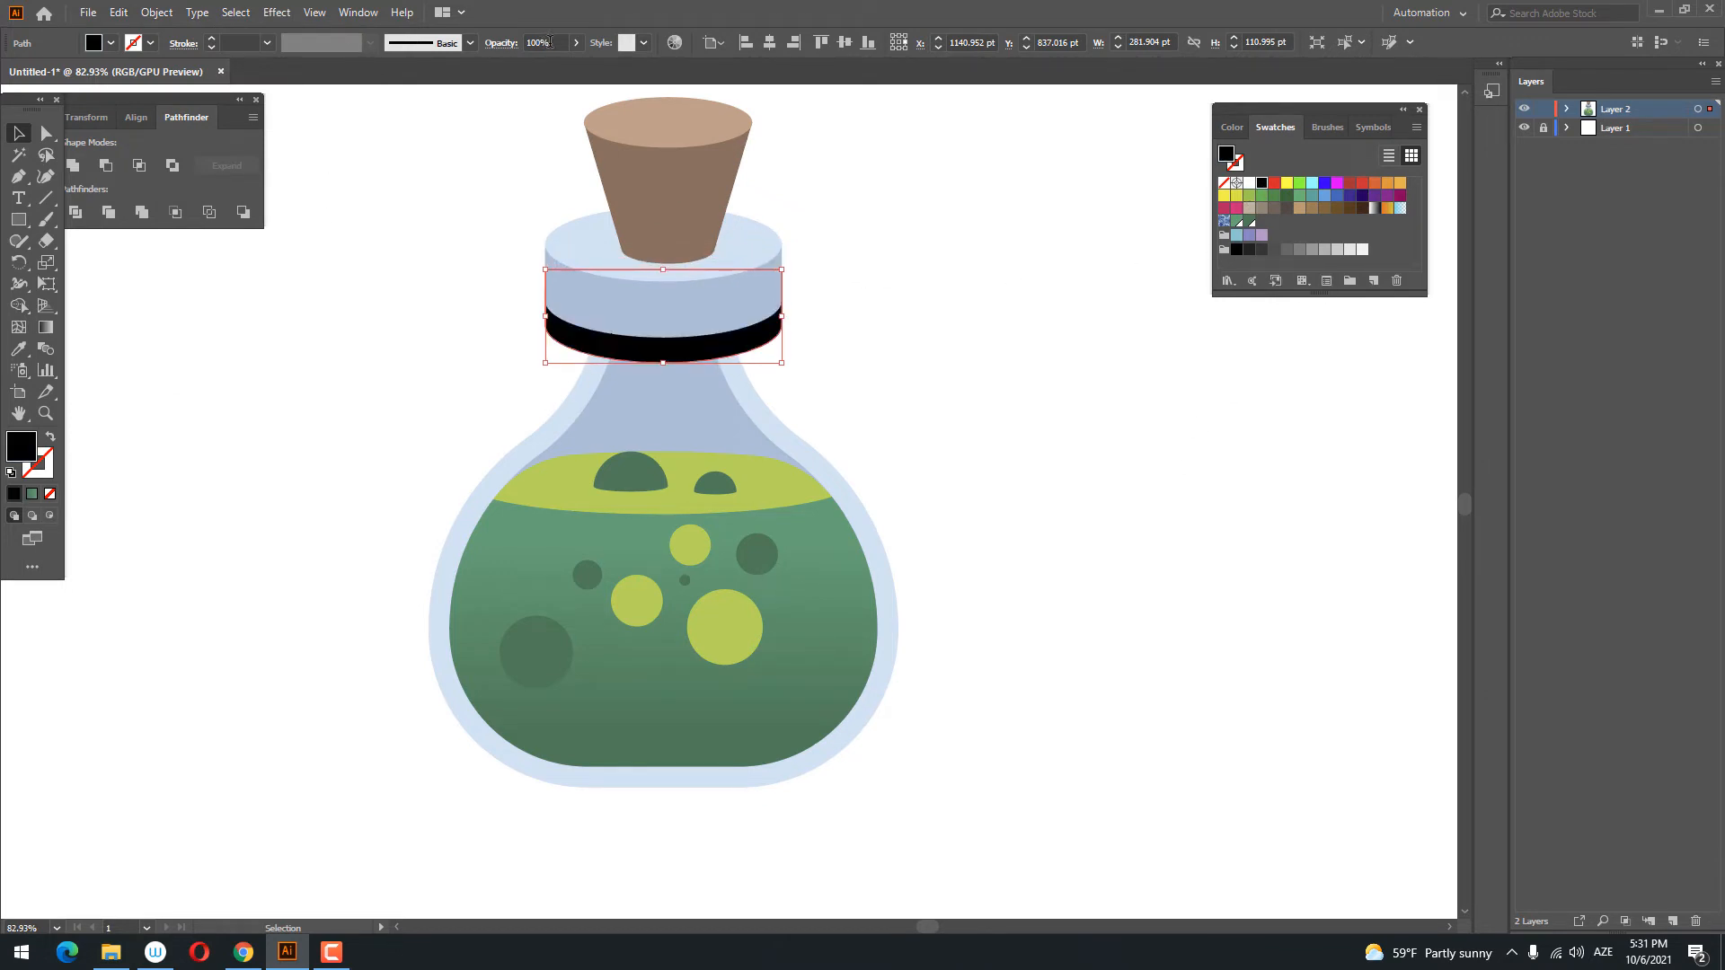
key(Return)
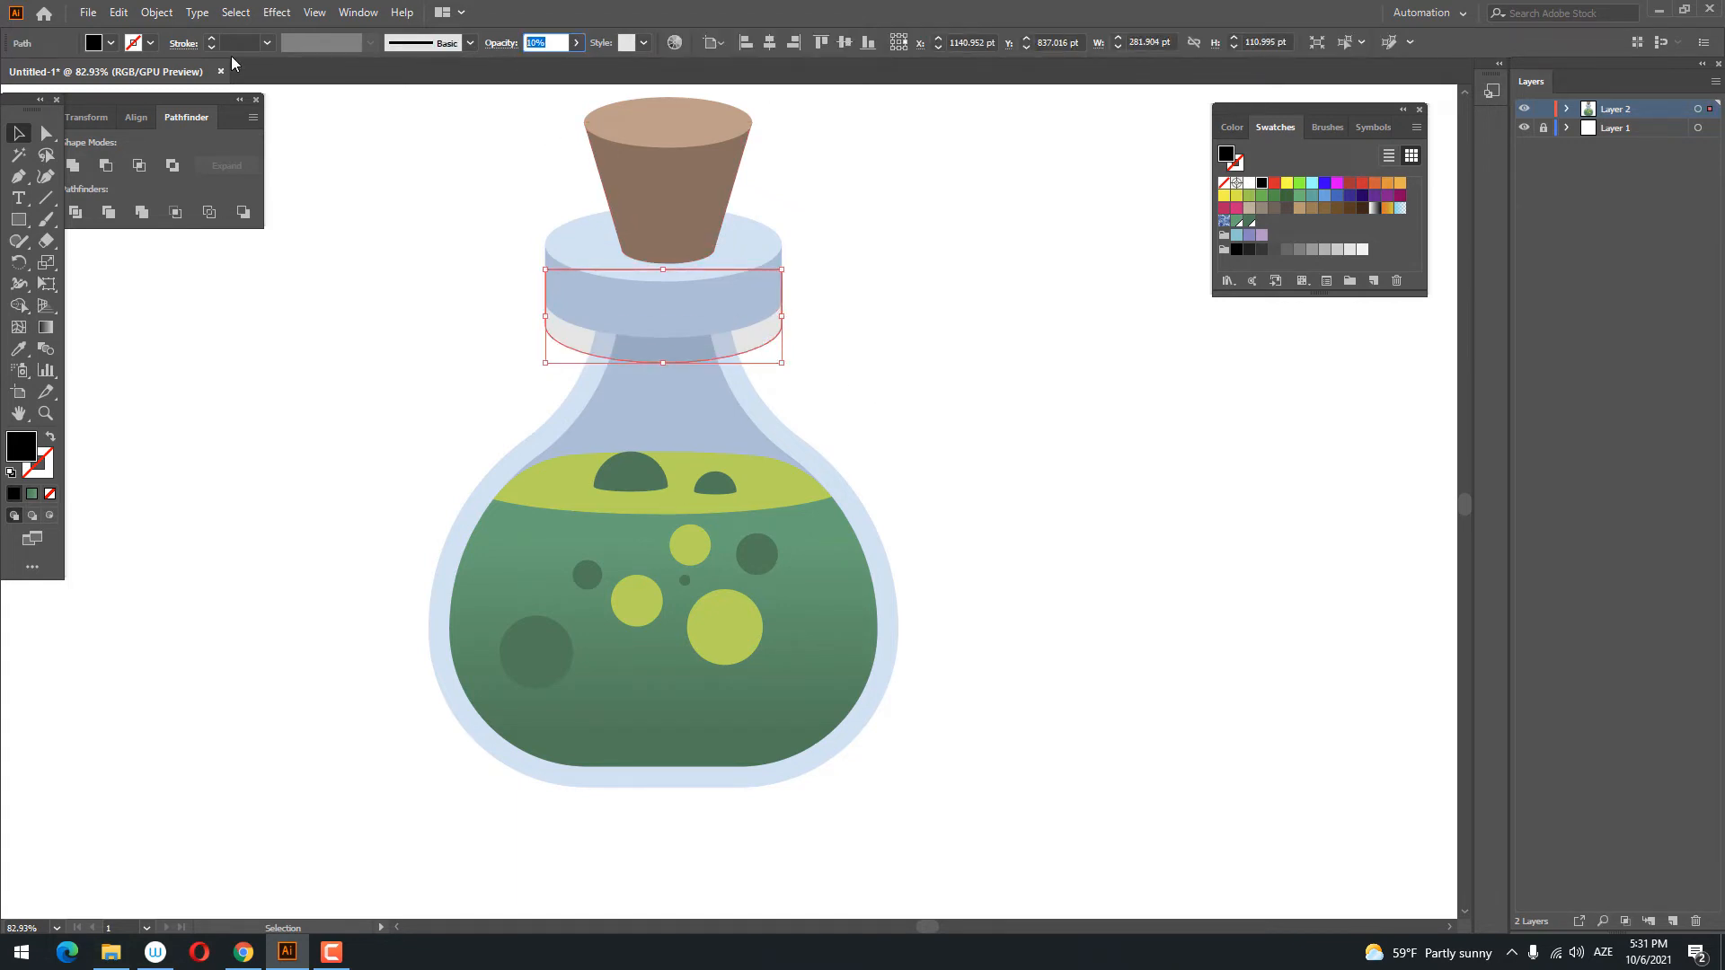
text(20)
key(Return)
click(778, 391)
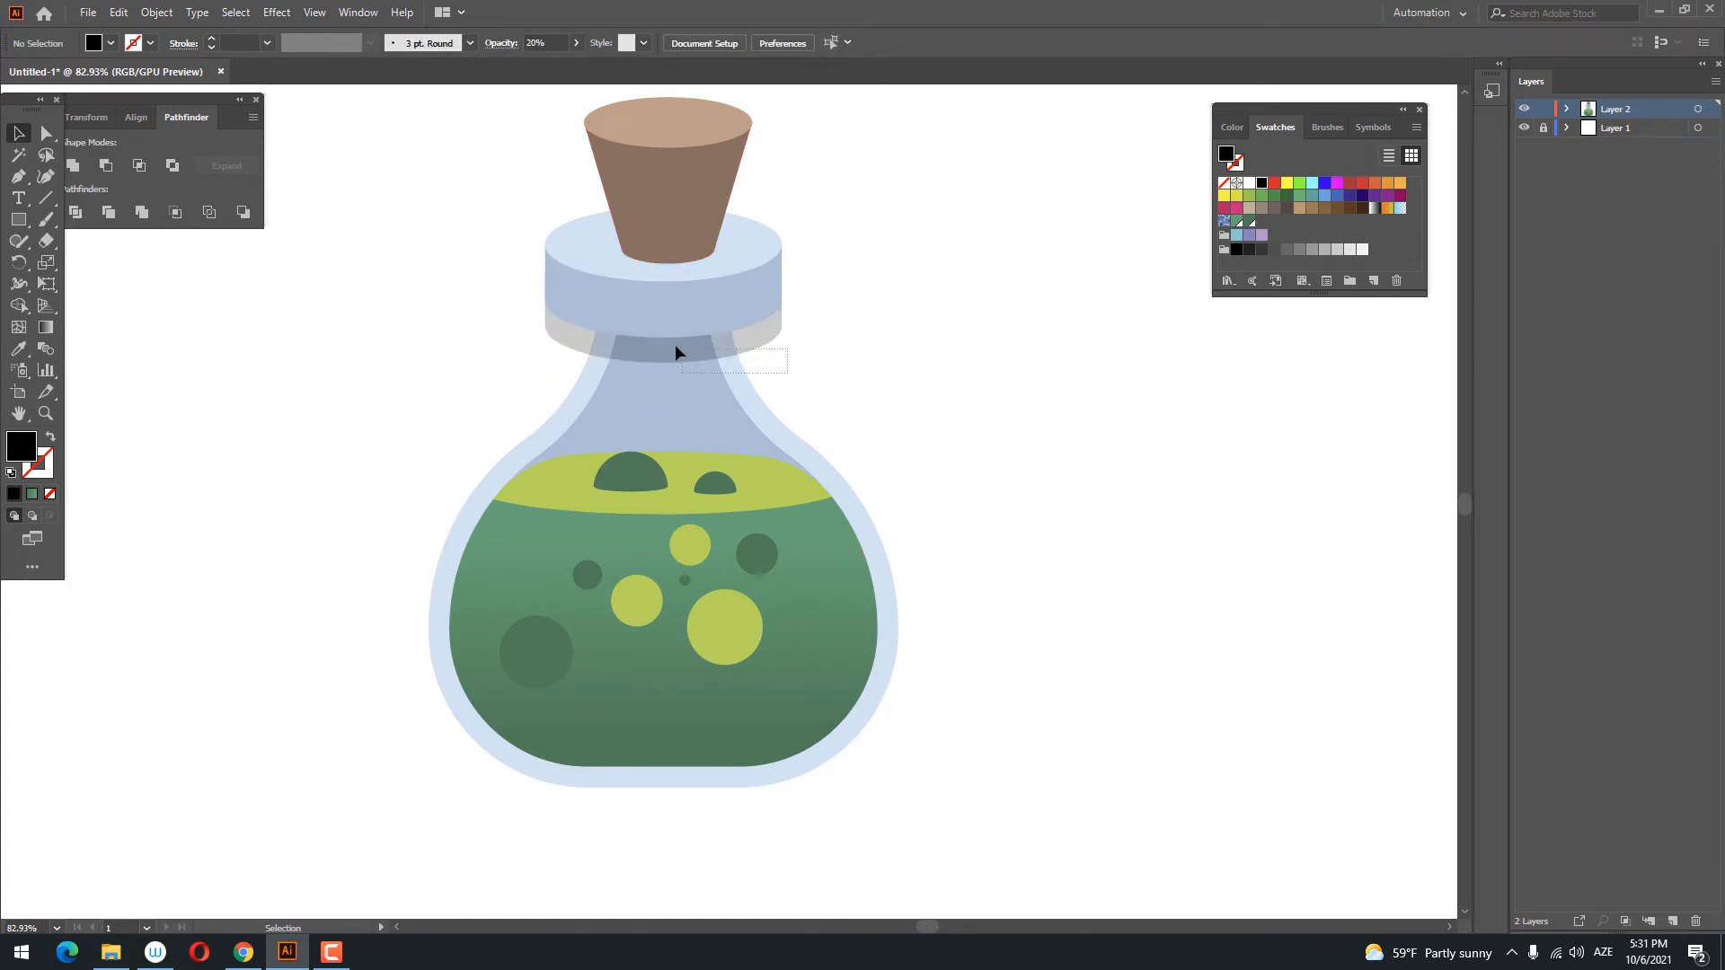
- Divide the collar shadow with the bottle shapes, ungroup the result and remove the shadow pieces outside the neck
drag(675, 349, 686, 358)
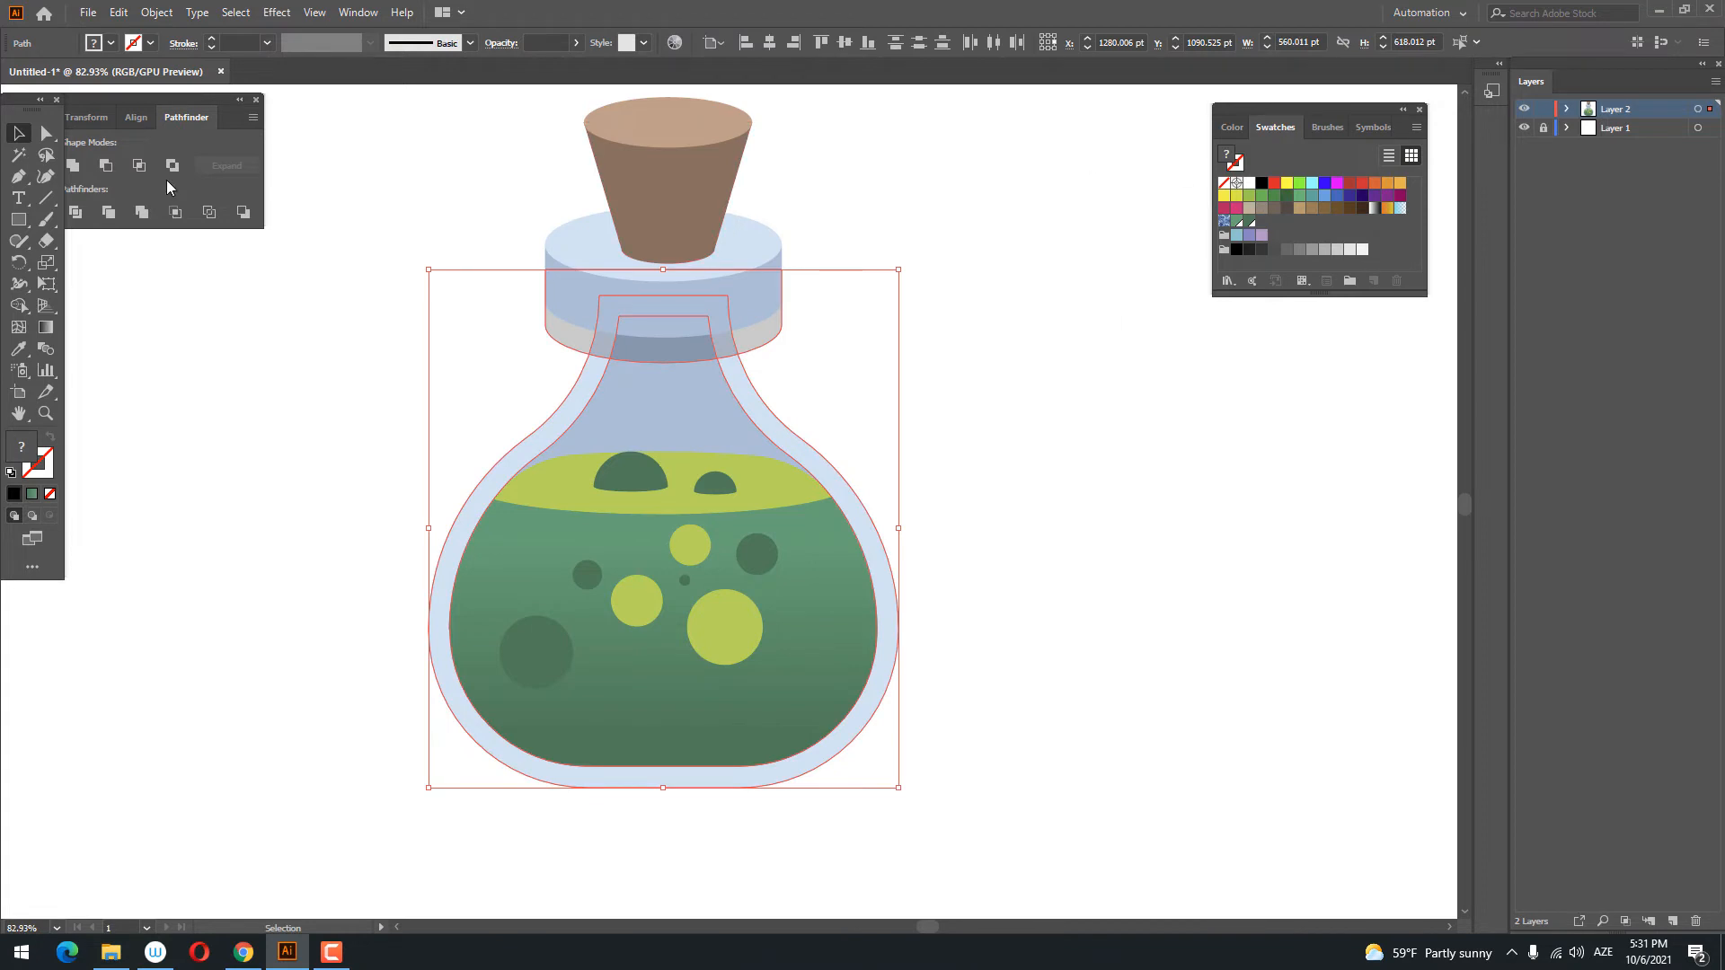
click(82, 212)
right_click(711, 357)
click(781, 506)
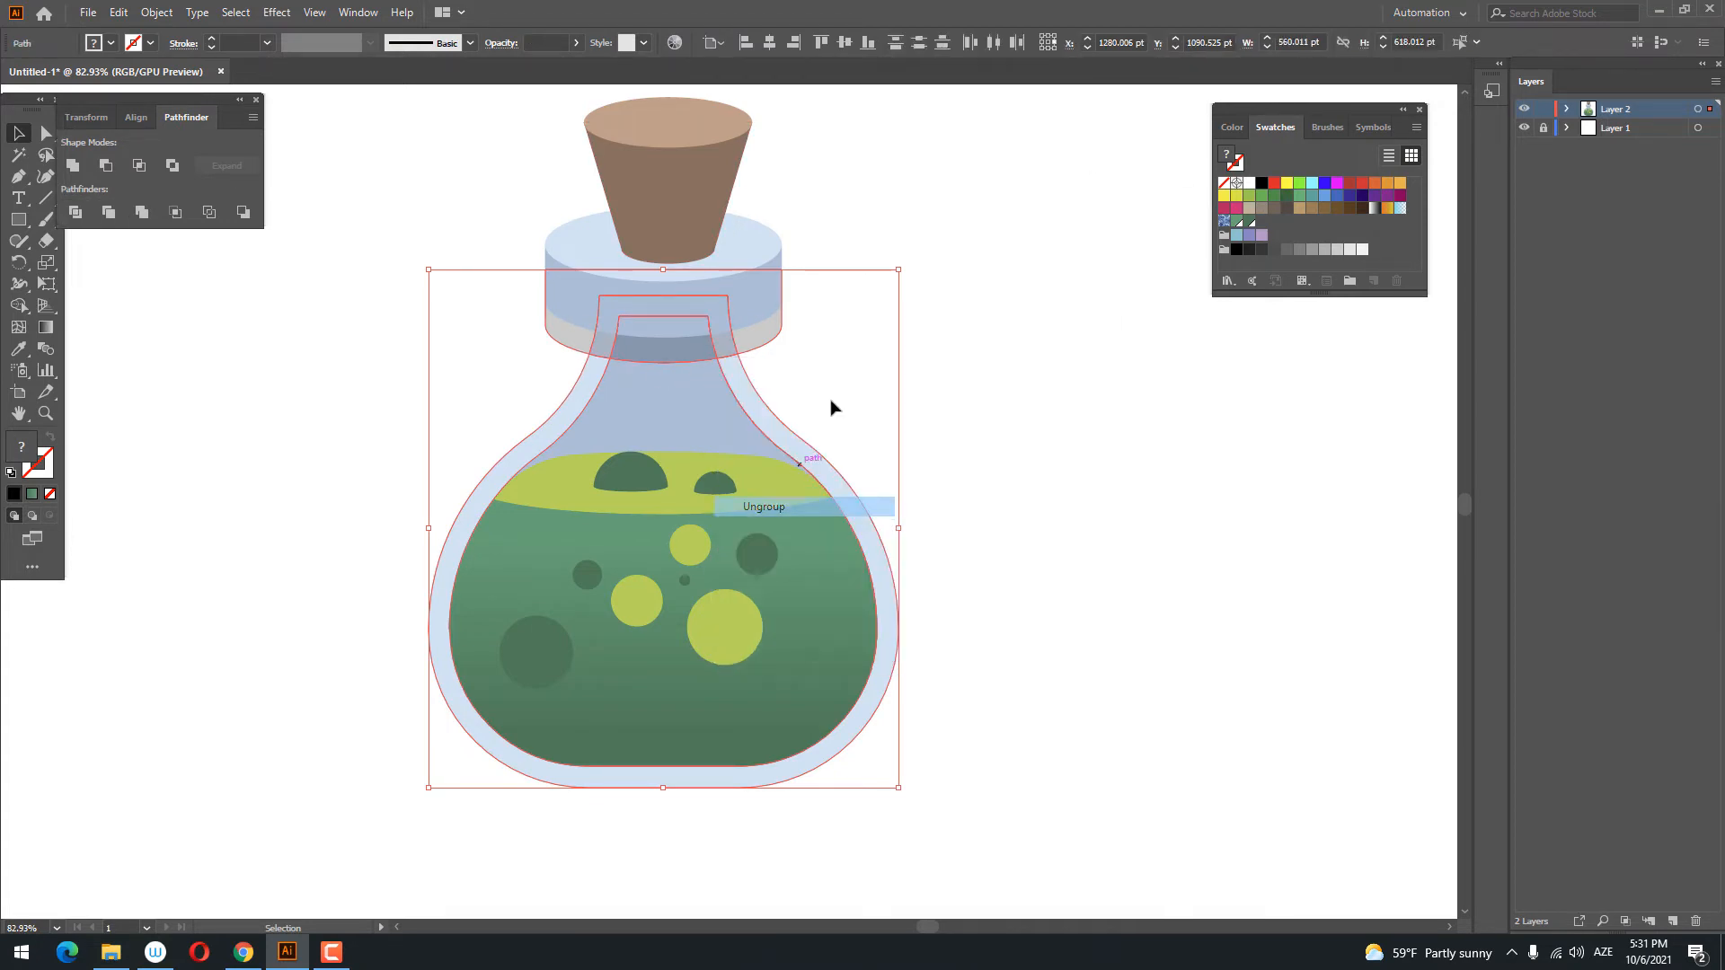
click(832, 405)
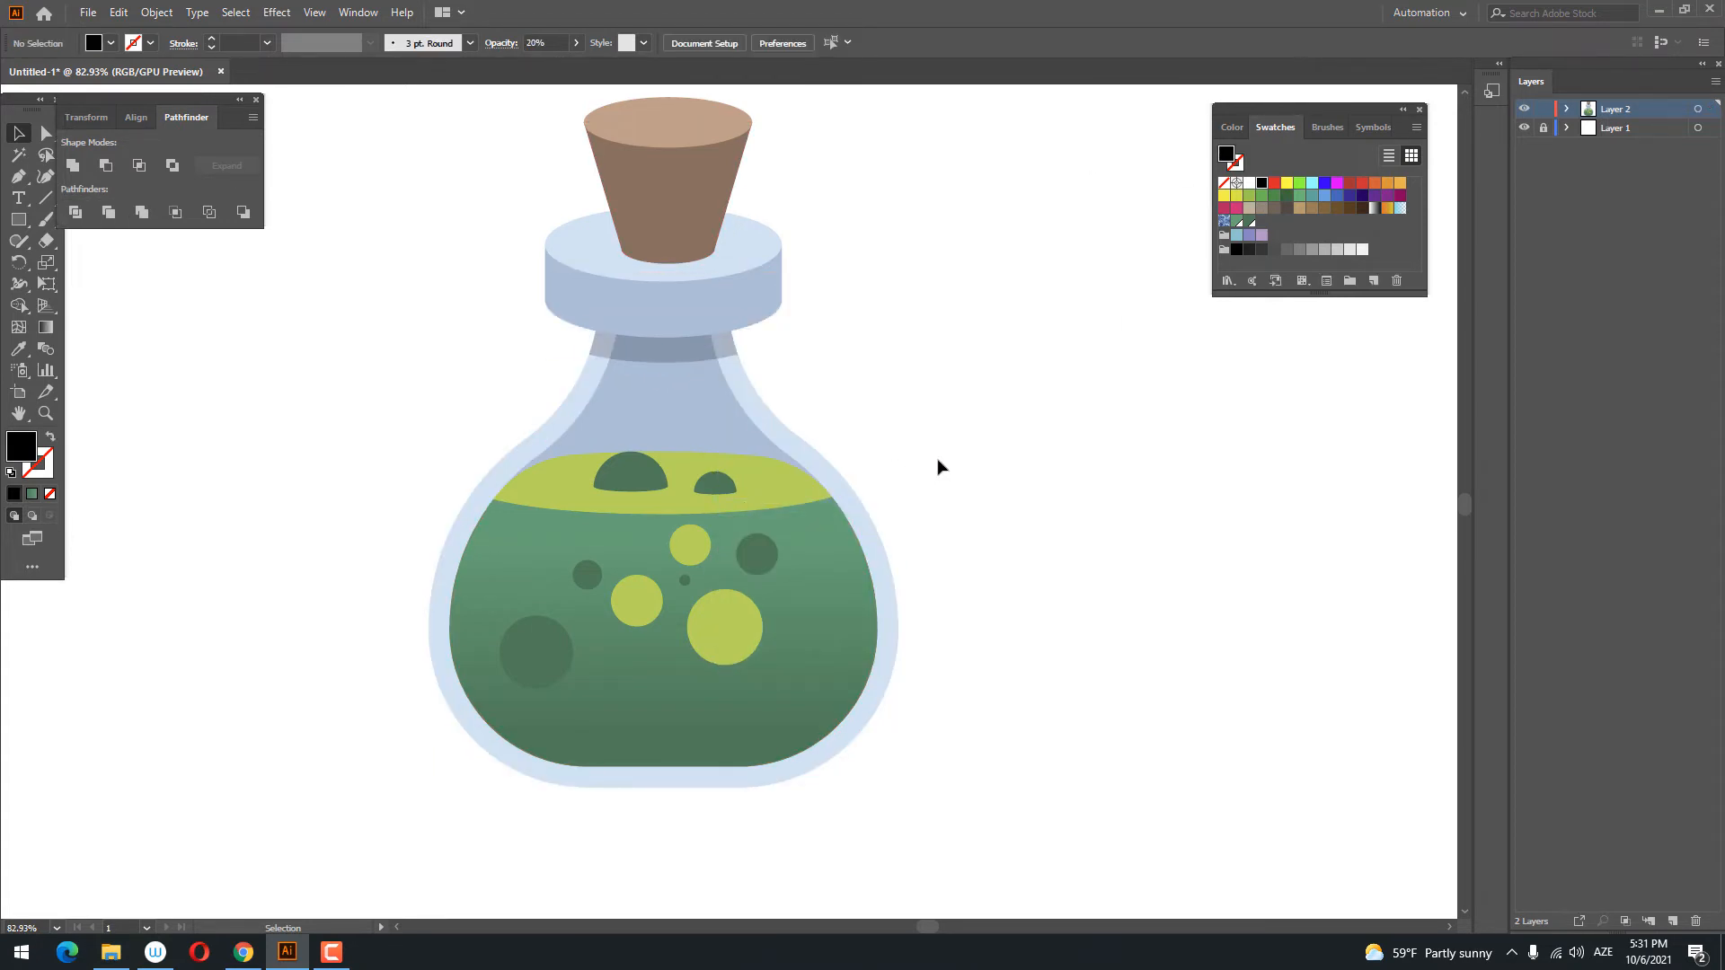
- Draw a rectangle about 59 by 141 pt across the right part of the collar's side band
key(z)
drag(926, 458, 616, 446)
drag(877, 404, 944, 489)
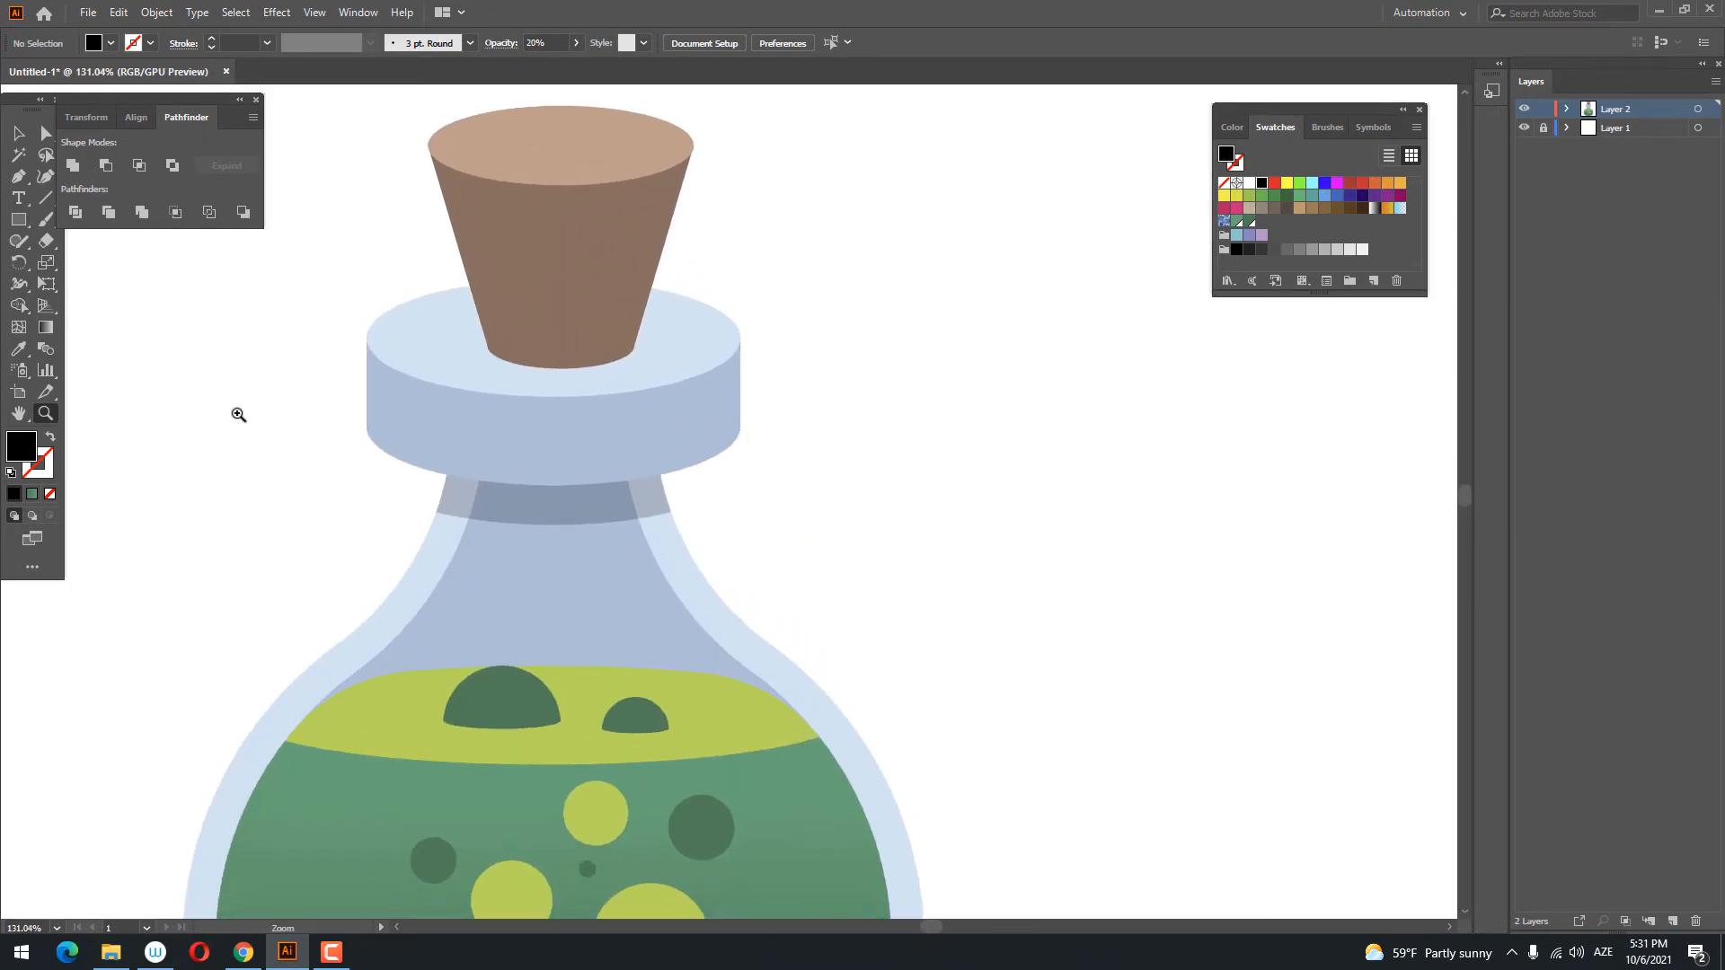
click(18, 219)
drag(642, 344, 720, 530)
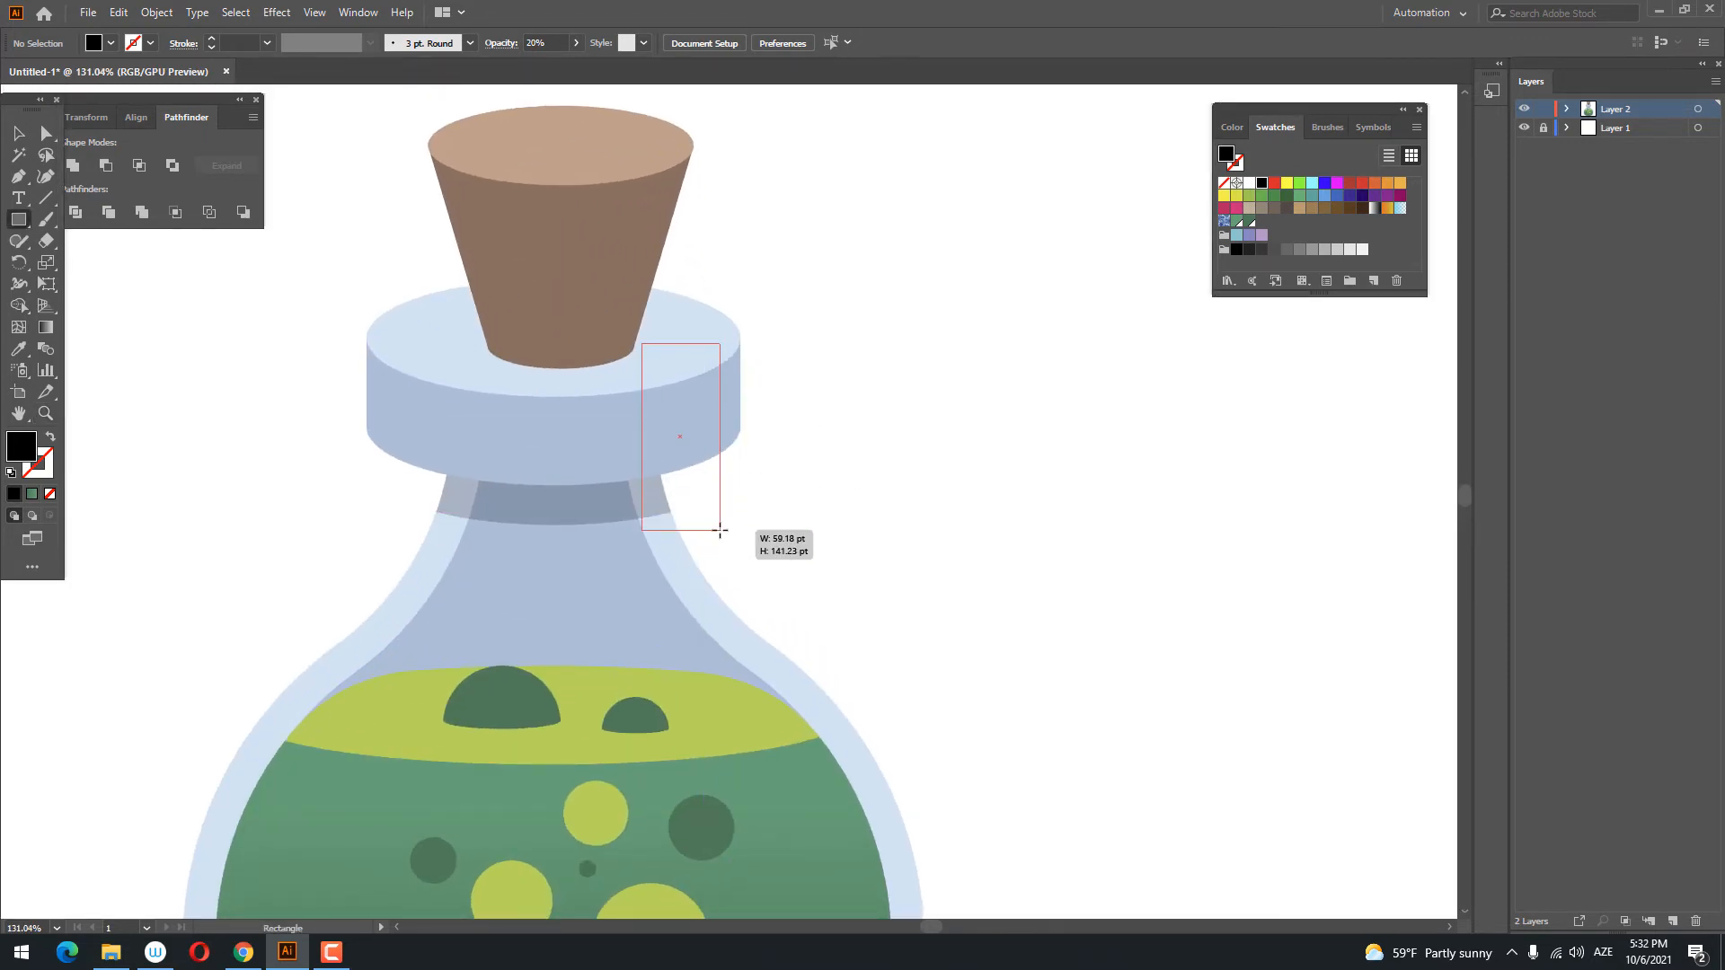
- Sample the collar band's blue for the rectangle and darken its fill to #7293A5
click(22, 355)
click(539, 454)
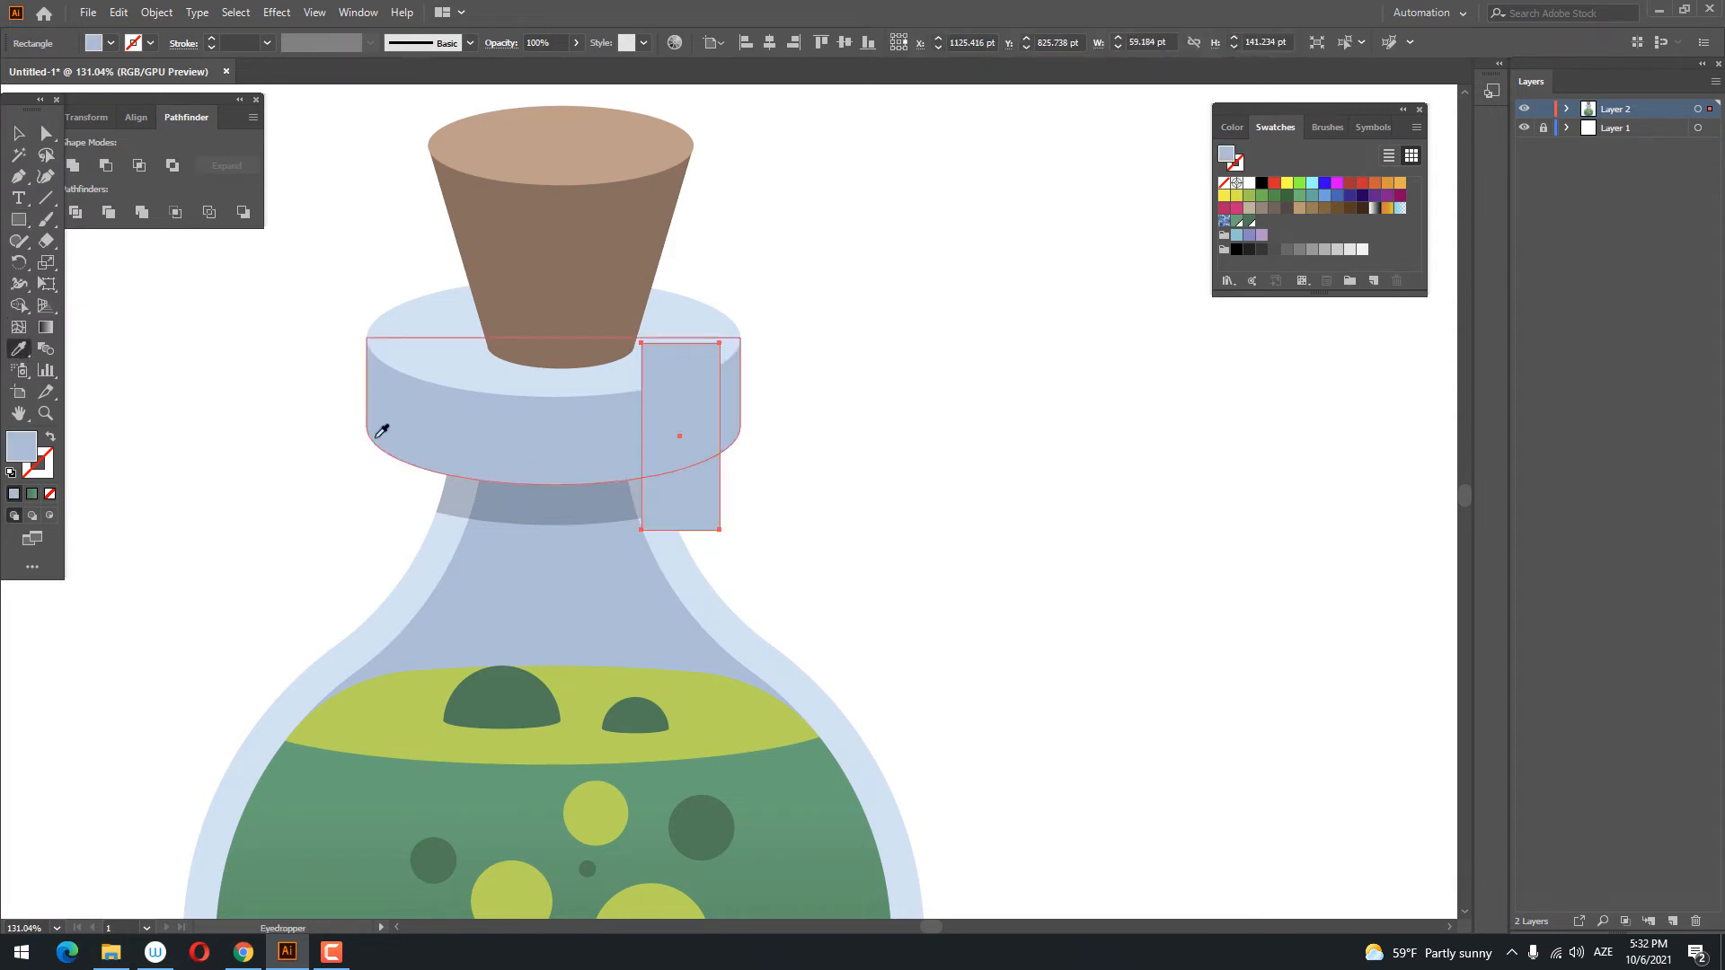
double_click(27, 447)
click(1156, 262)
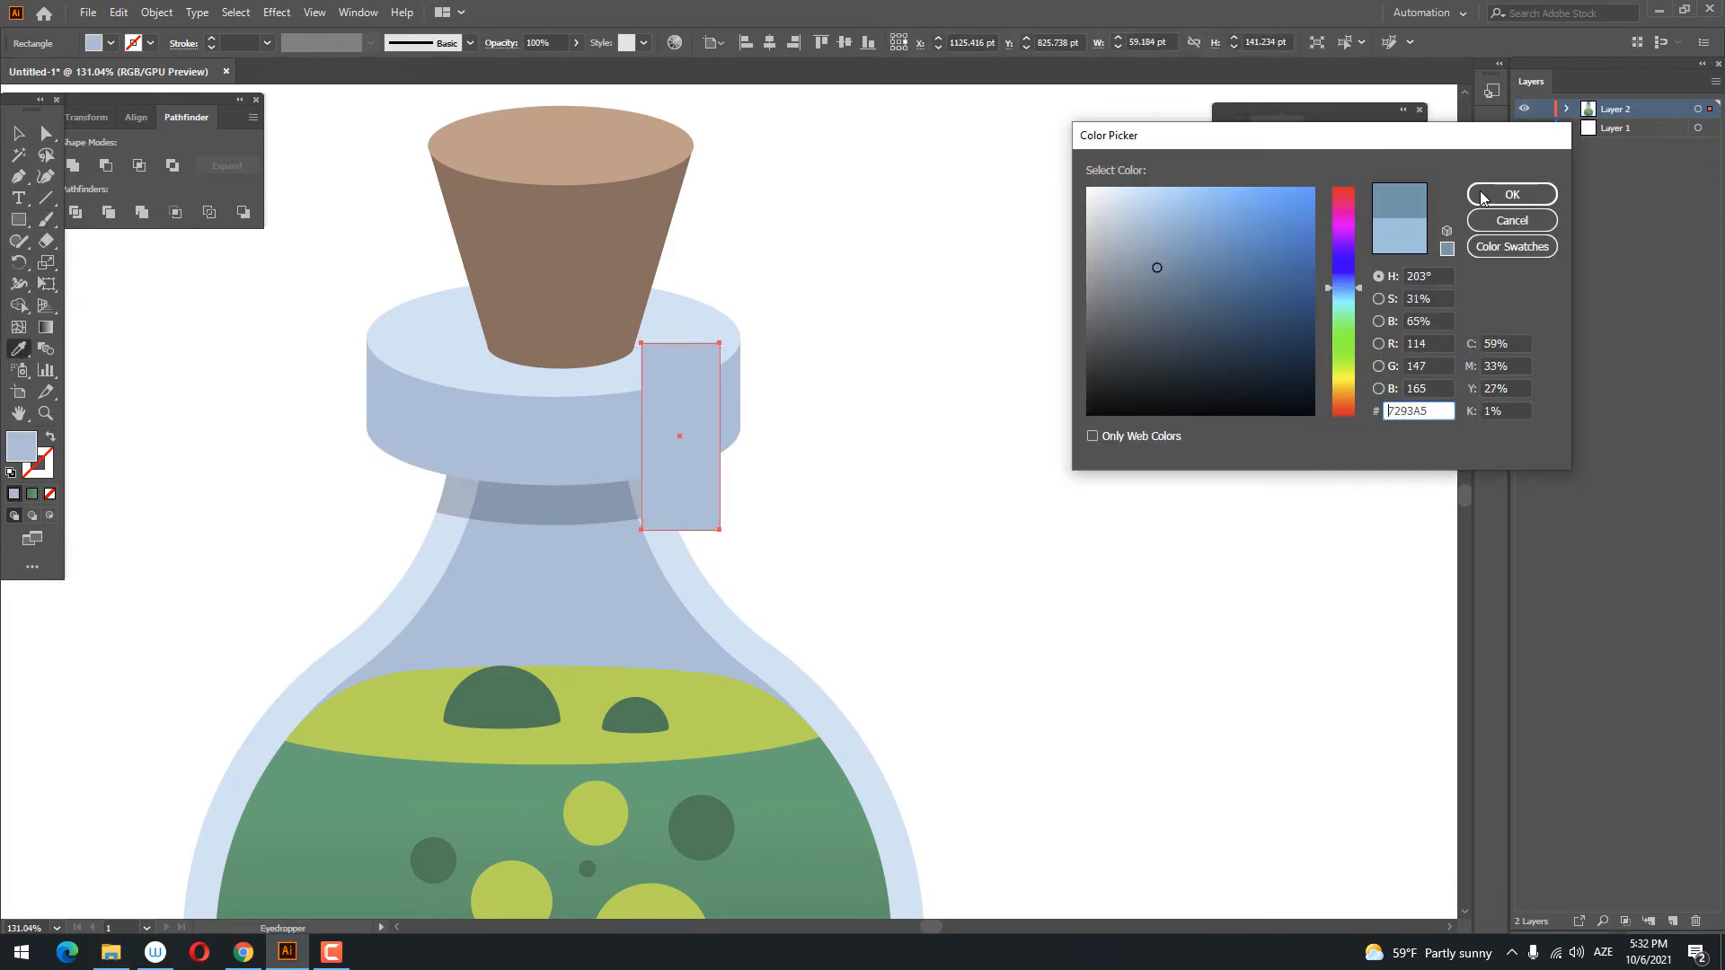
click(1484, 199)
- Draw a second rectangle about 48 by 150 pt across the left part of the collar's side band
key(z)
drag(836, 358, 821, 566)
click(18, 221)
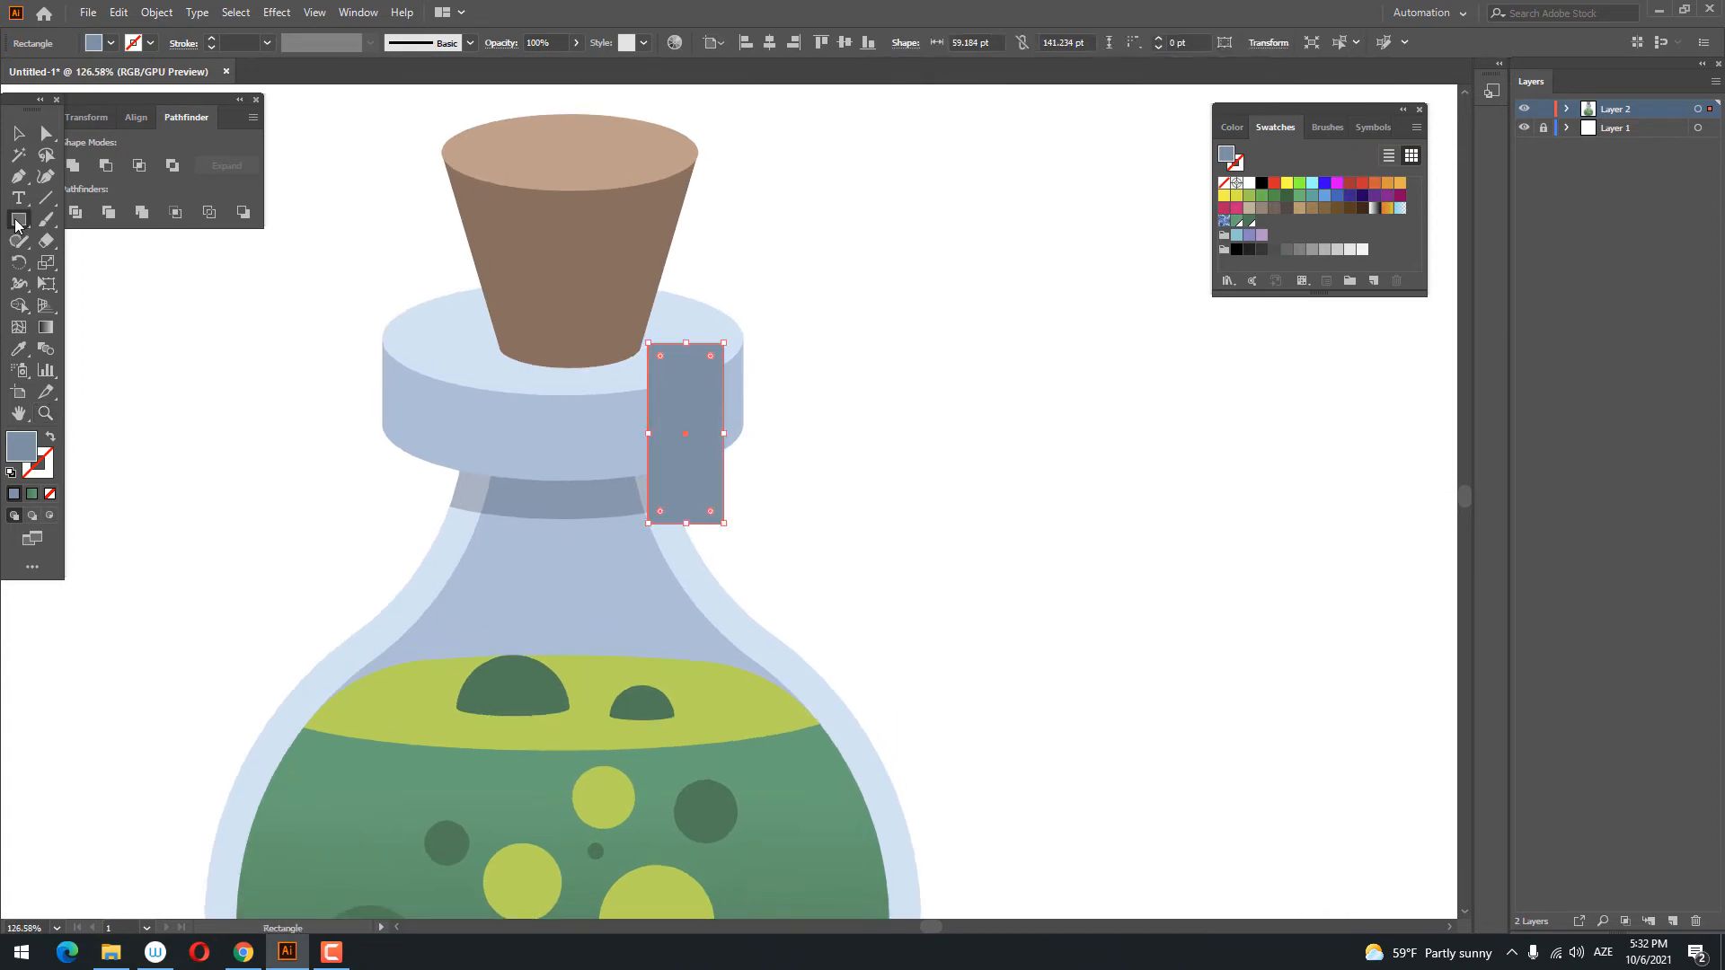
drag(433, 327, 494, 518)
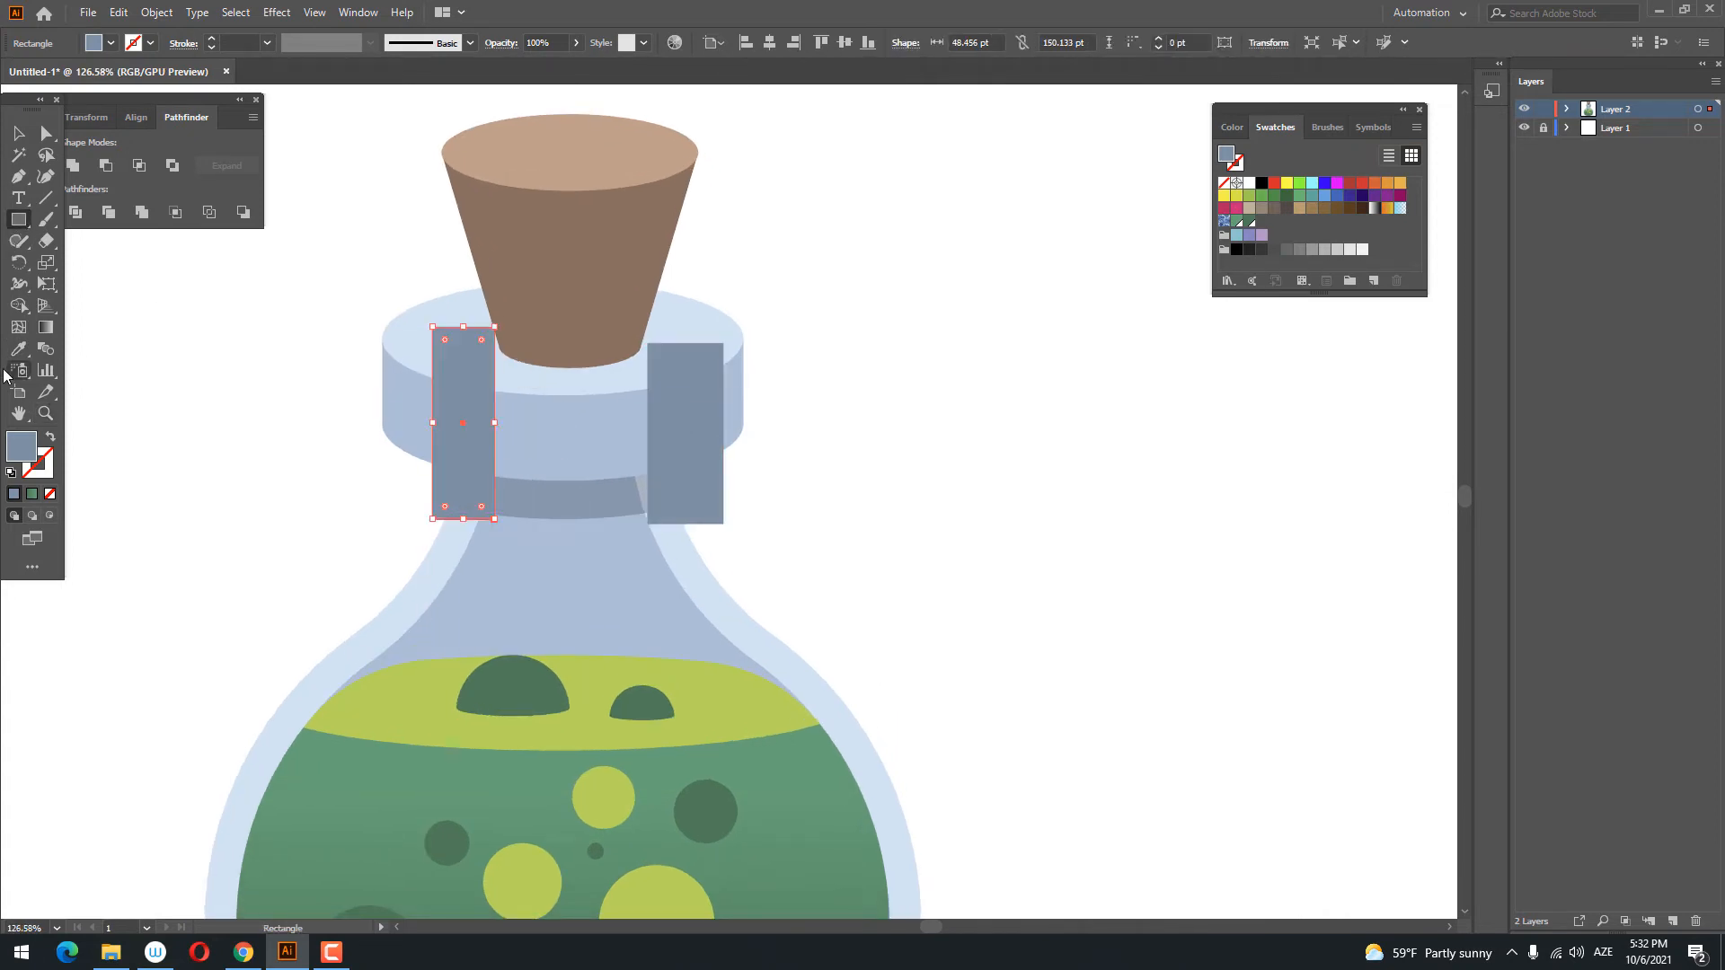
- Sample the collar band's blue for the left rectangle and lighten its fill to #B7D5E5
click(20, 349)
click(616, 381)
key(z)
drag(629, 383, 389, 453)
click(20, 349)
click(520, 455)
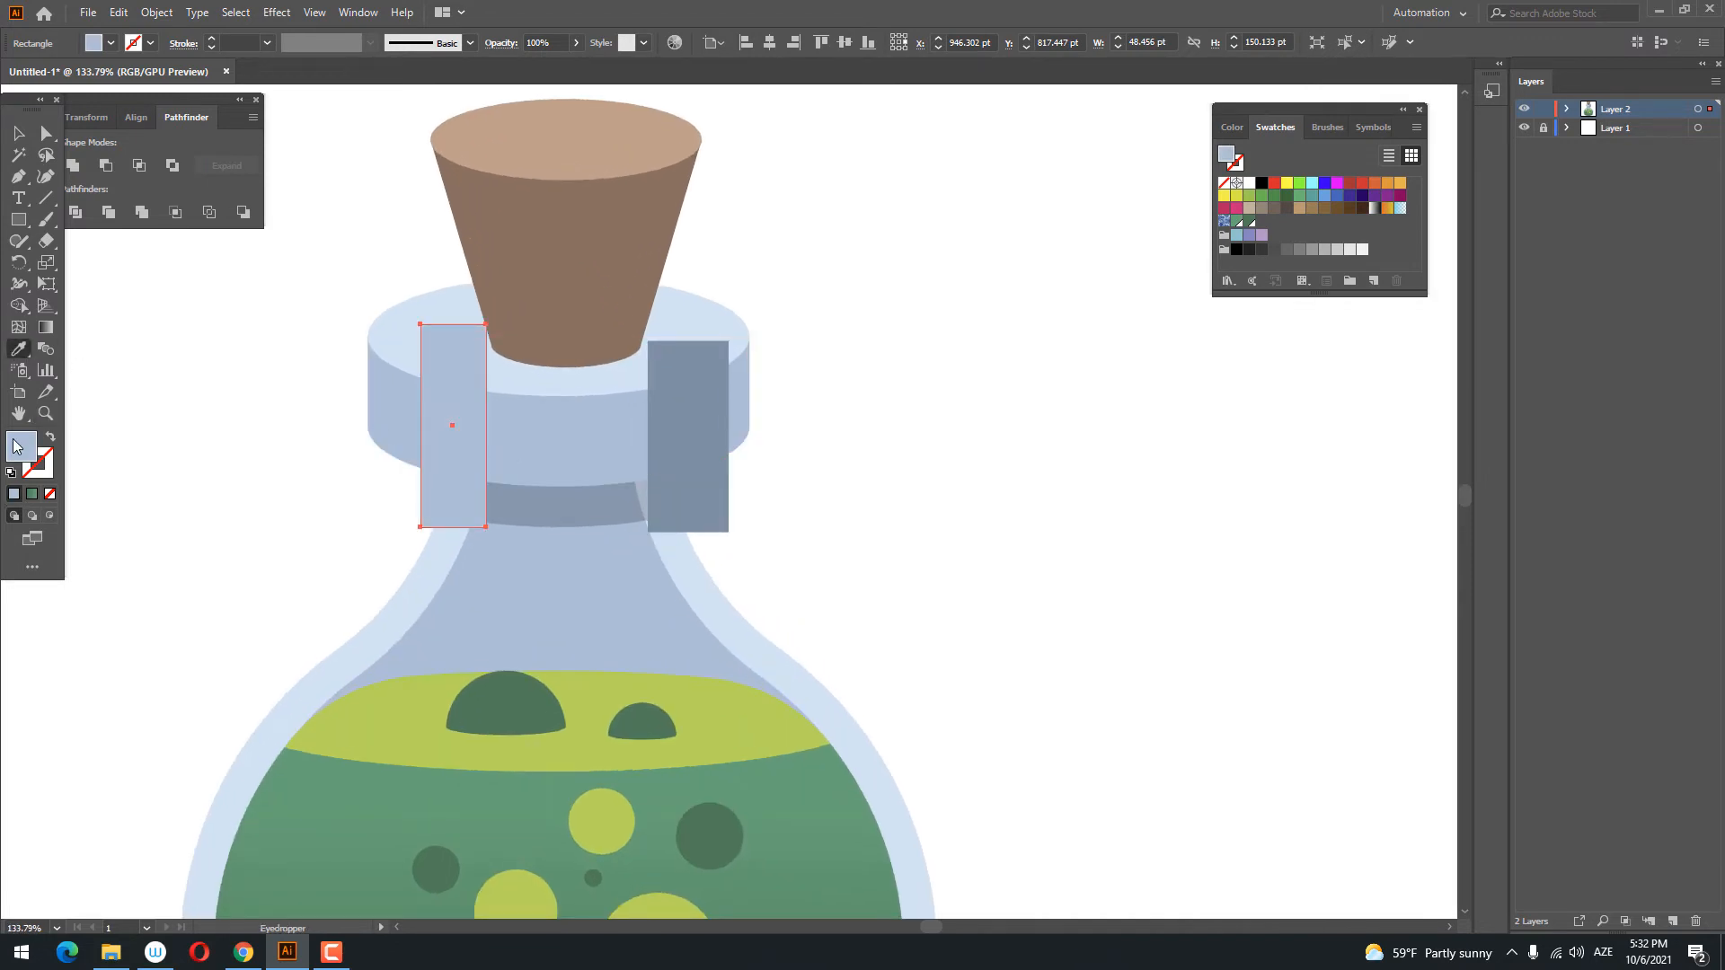
double_click(20, 444)
click(1134, 206)
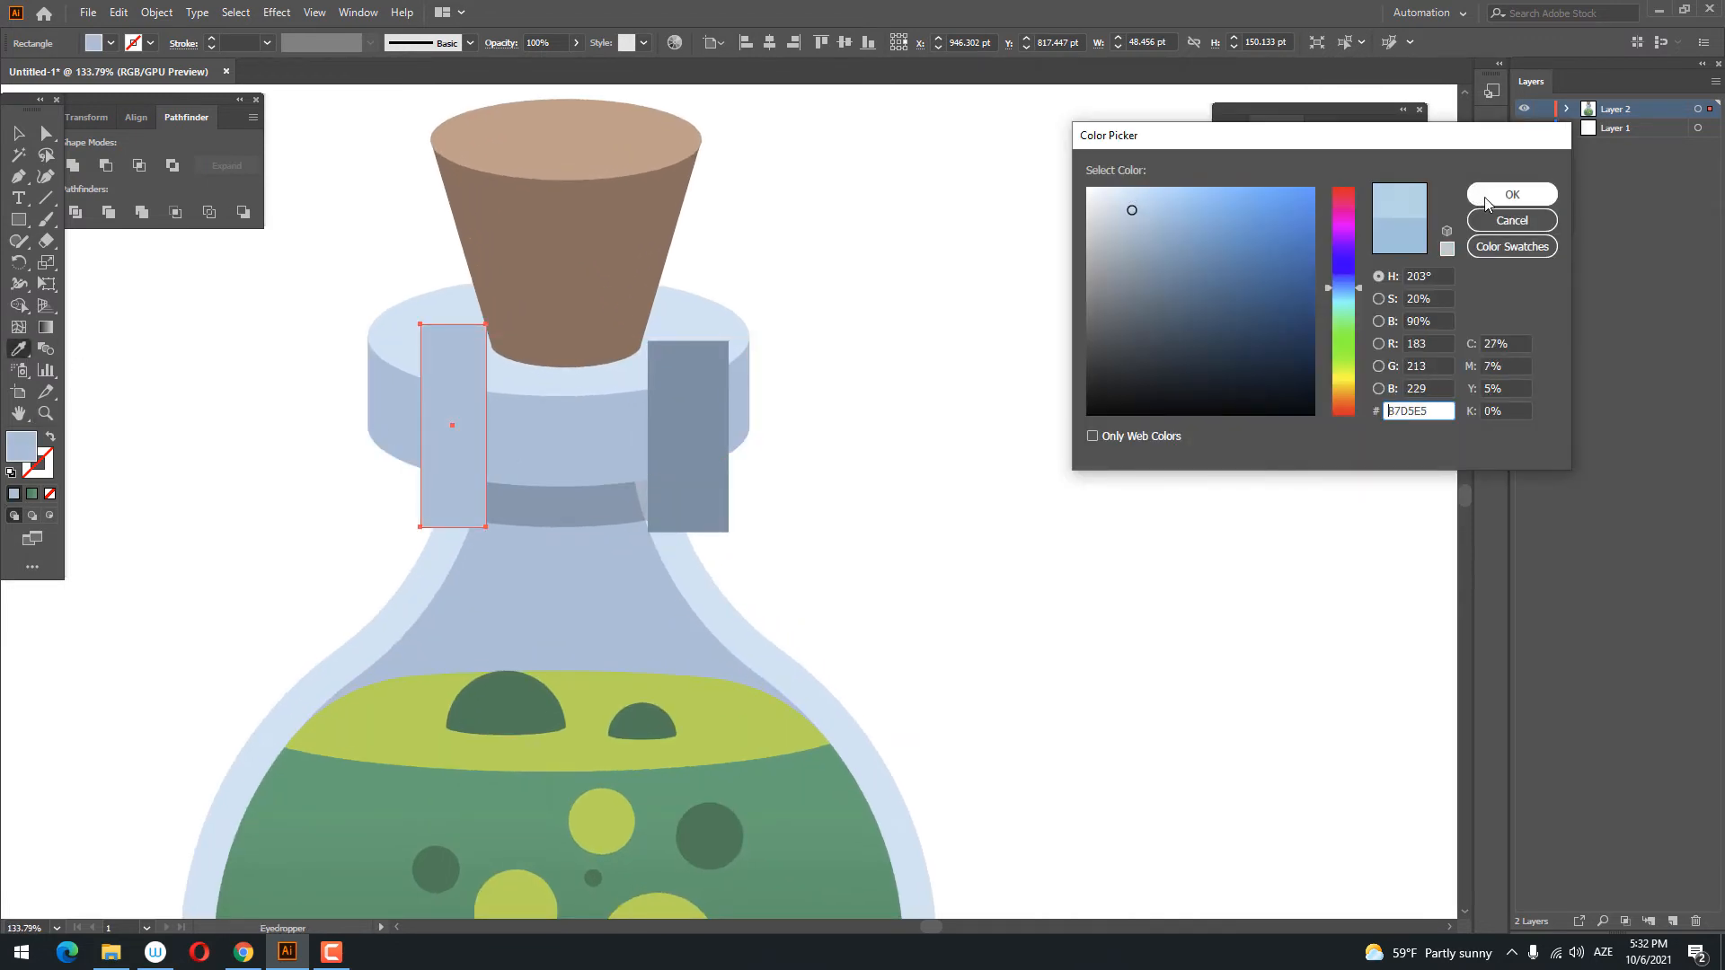
click(1512, 194)
- Change the fill of the collar's top ellipse to a paler blue
click(13, 132)
click(532, 385)
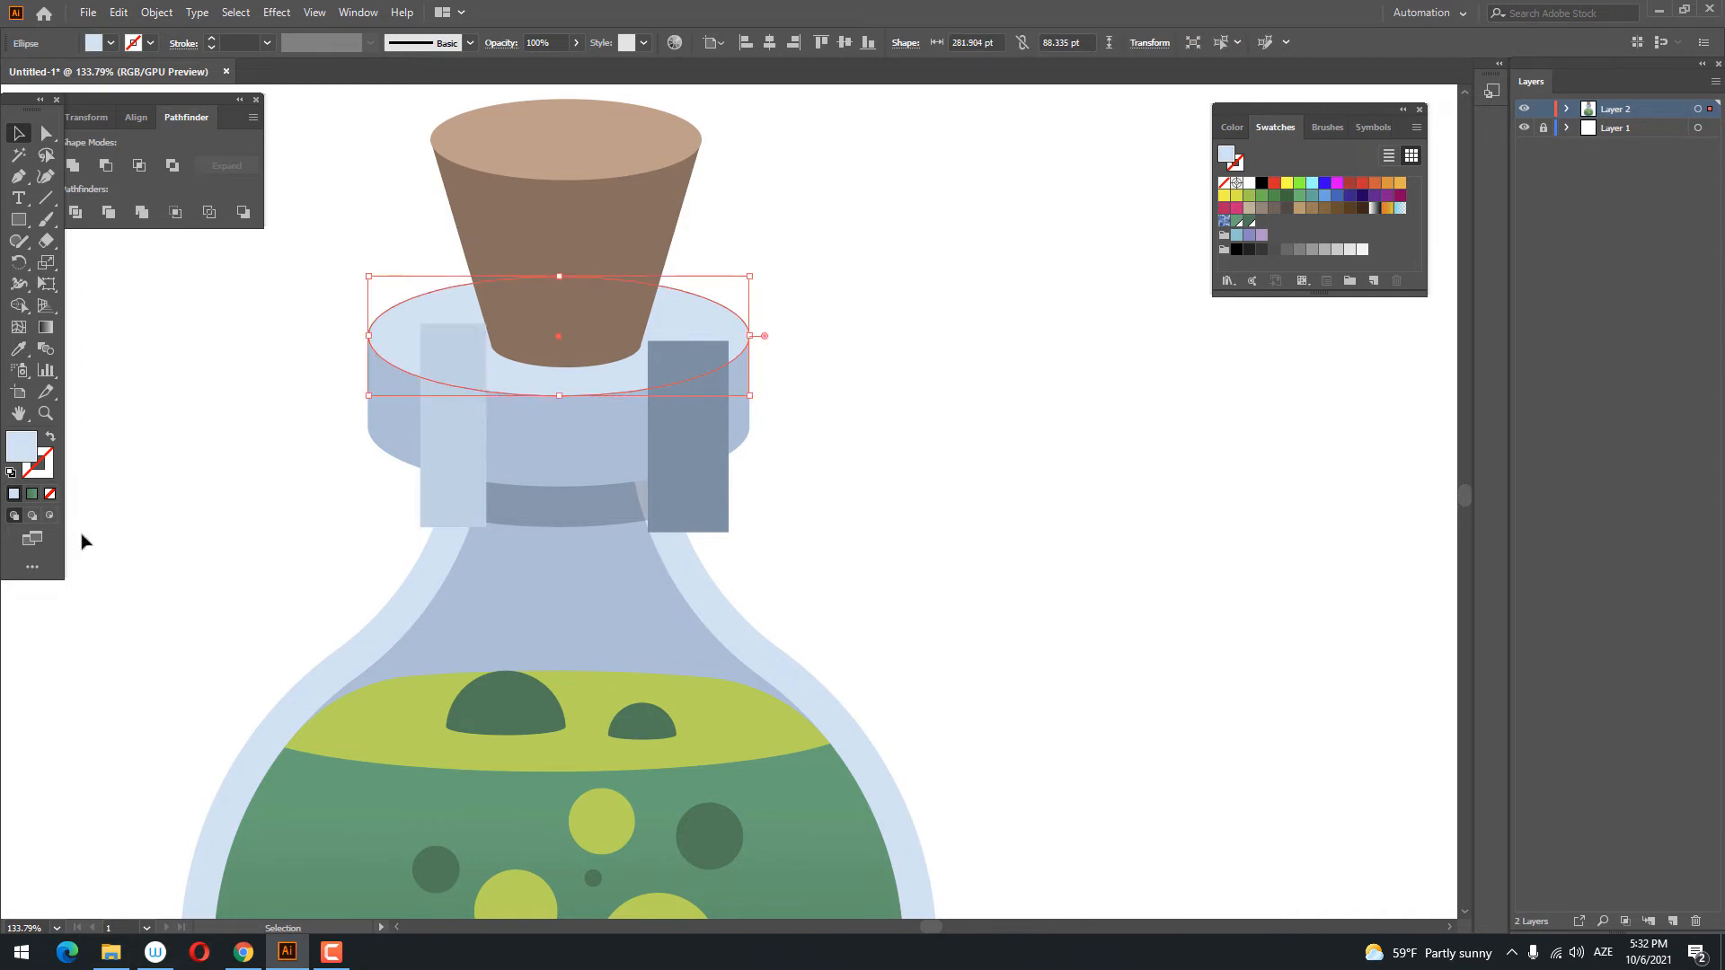
double_click(19, 447)
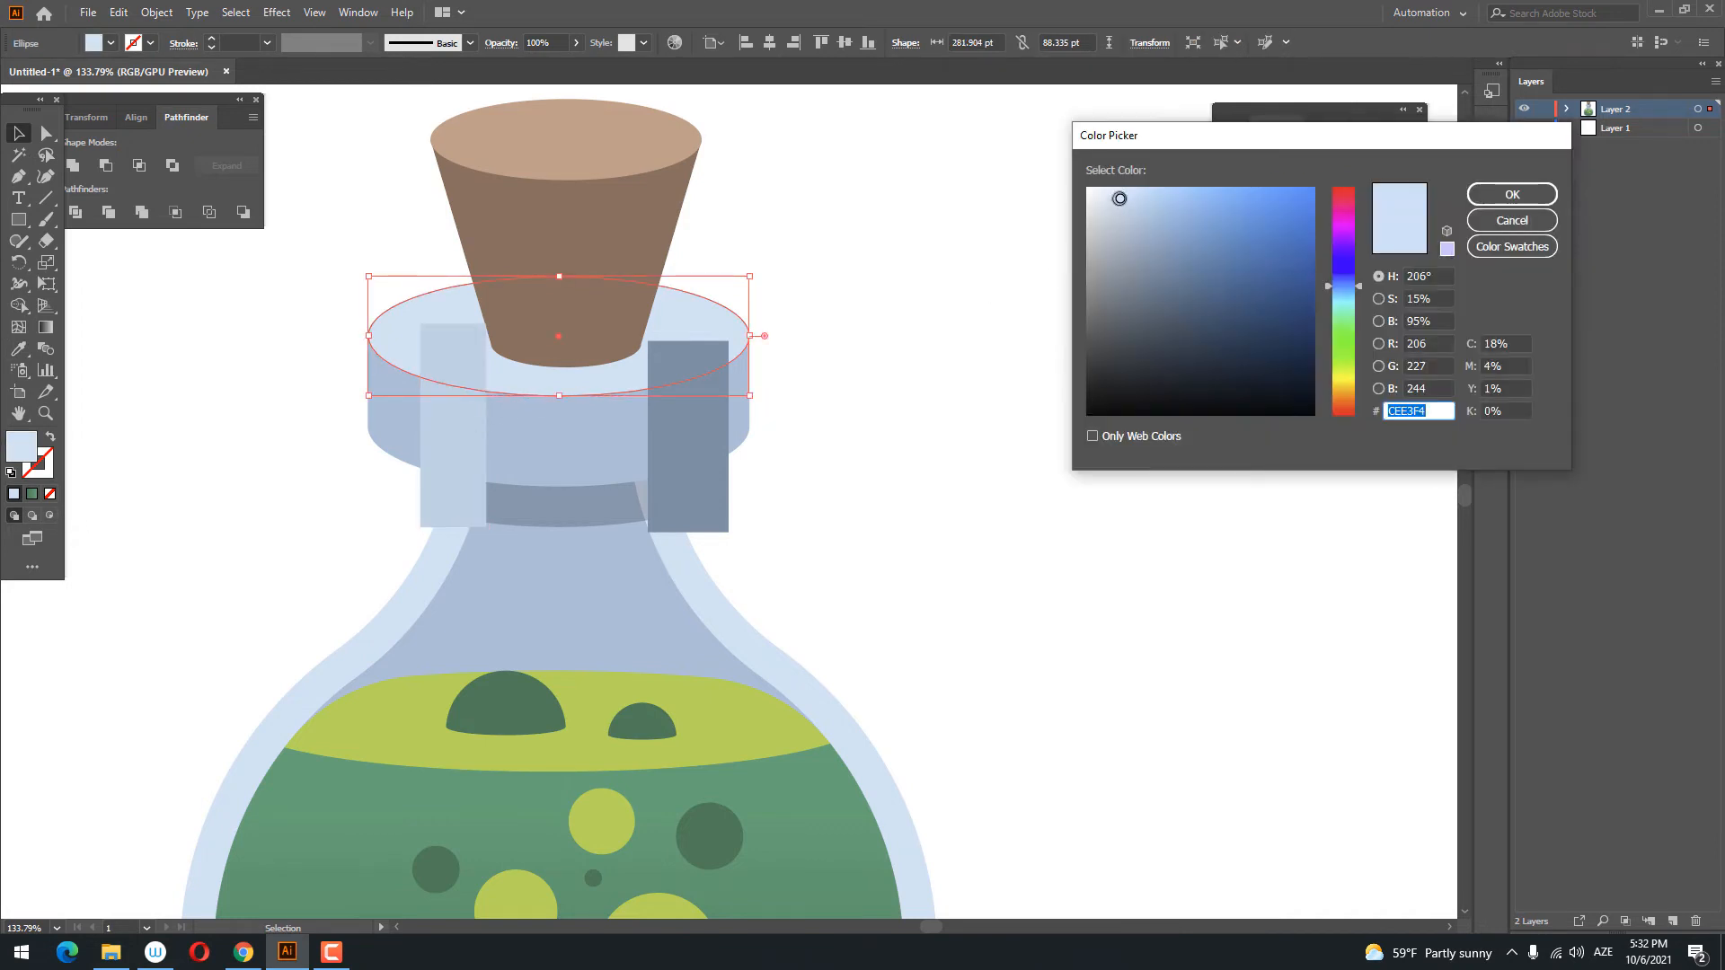
click(1506, 195)
- Divide the collar's side band with both rectangles and ungroup the resulting pieces
click(455, 448)
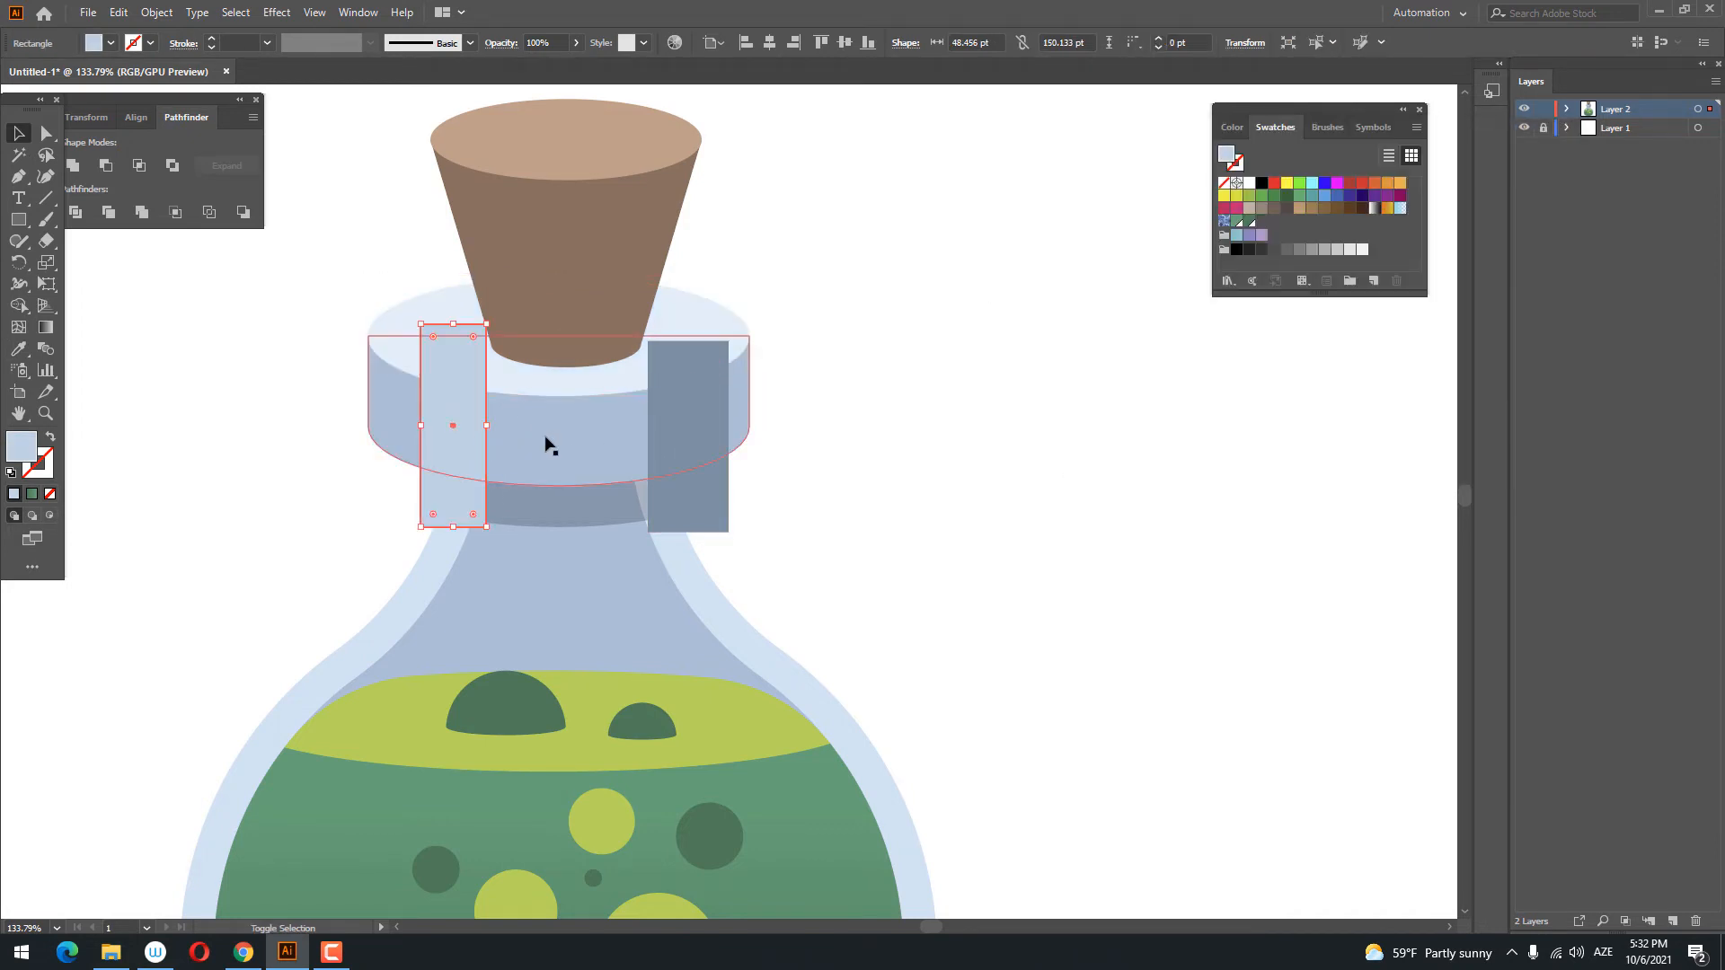
shift+click(550, 446)
shift+click(701, 440)
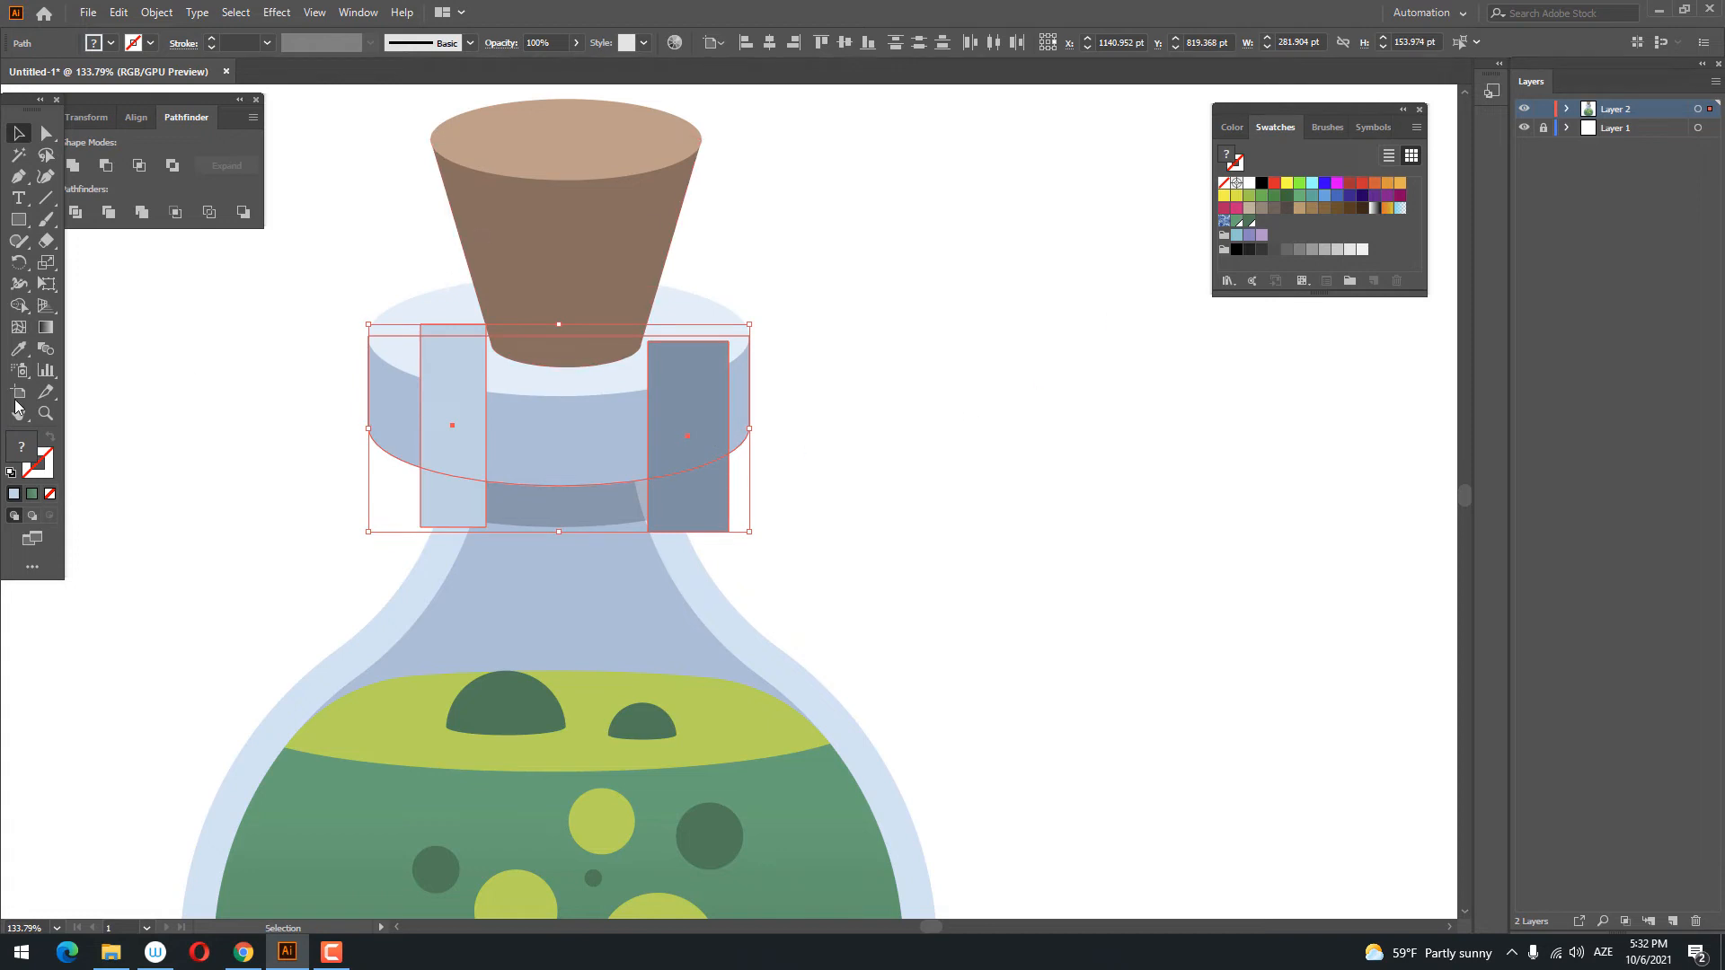
click(84, 218)
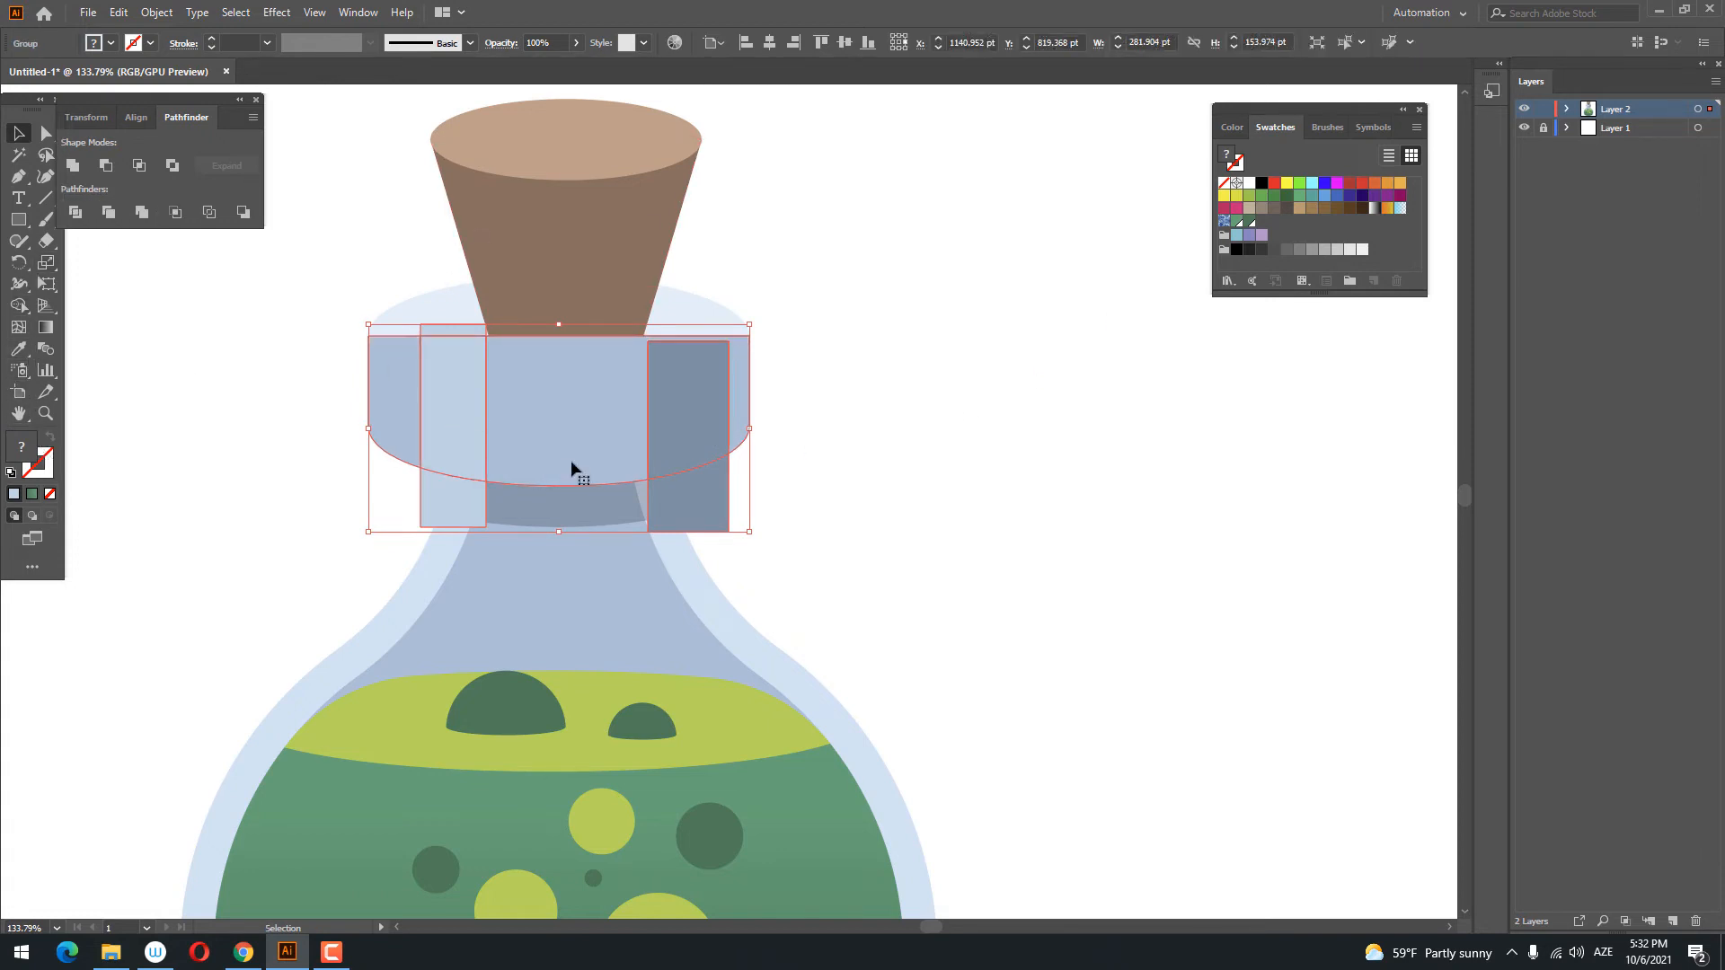
right_click(570, 460)
click(673, 612)
click(747, 523)
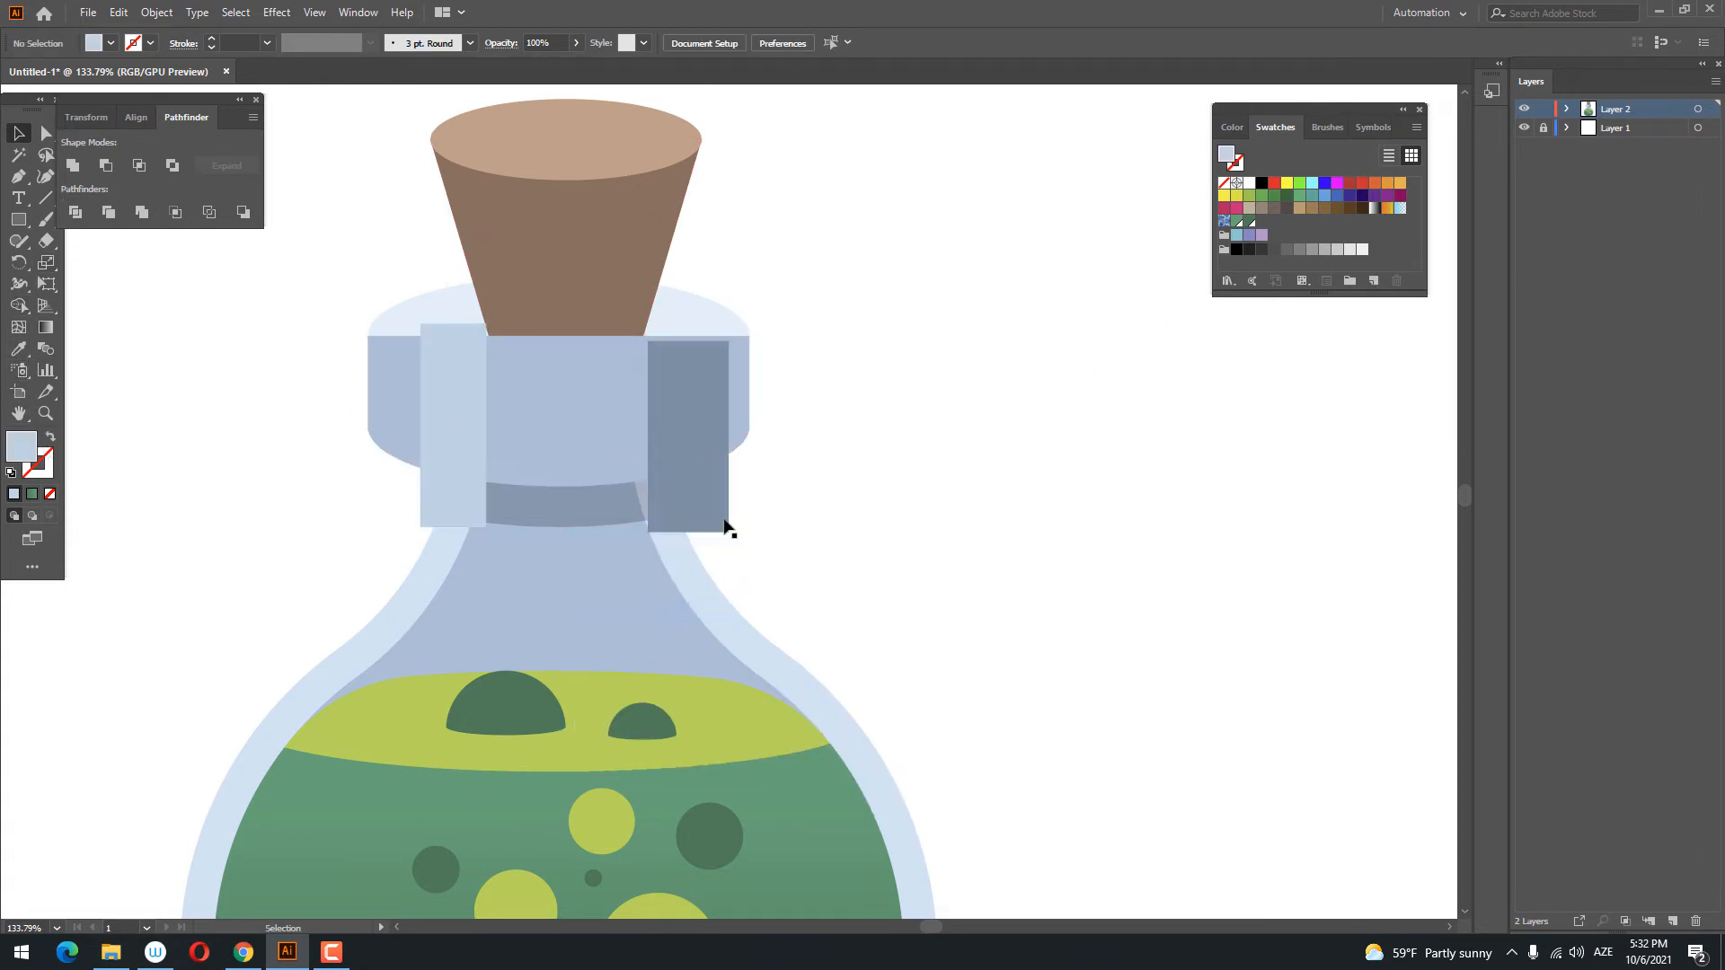
click(714, 518)
shift+click(460, 514)
key(Delete)
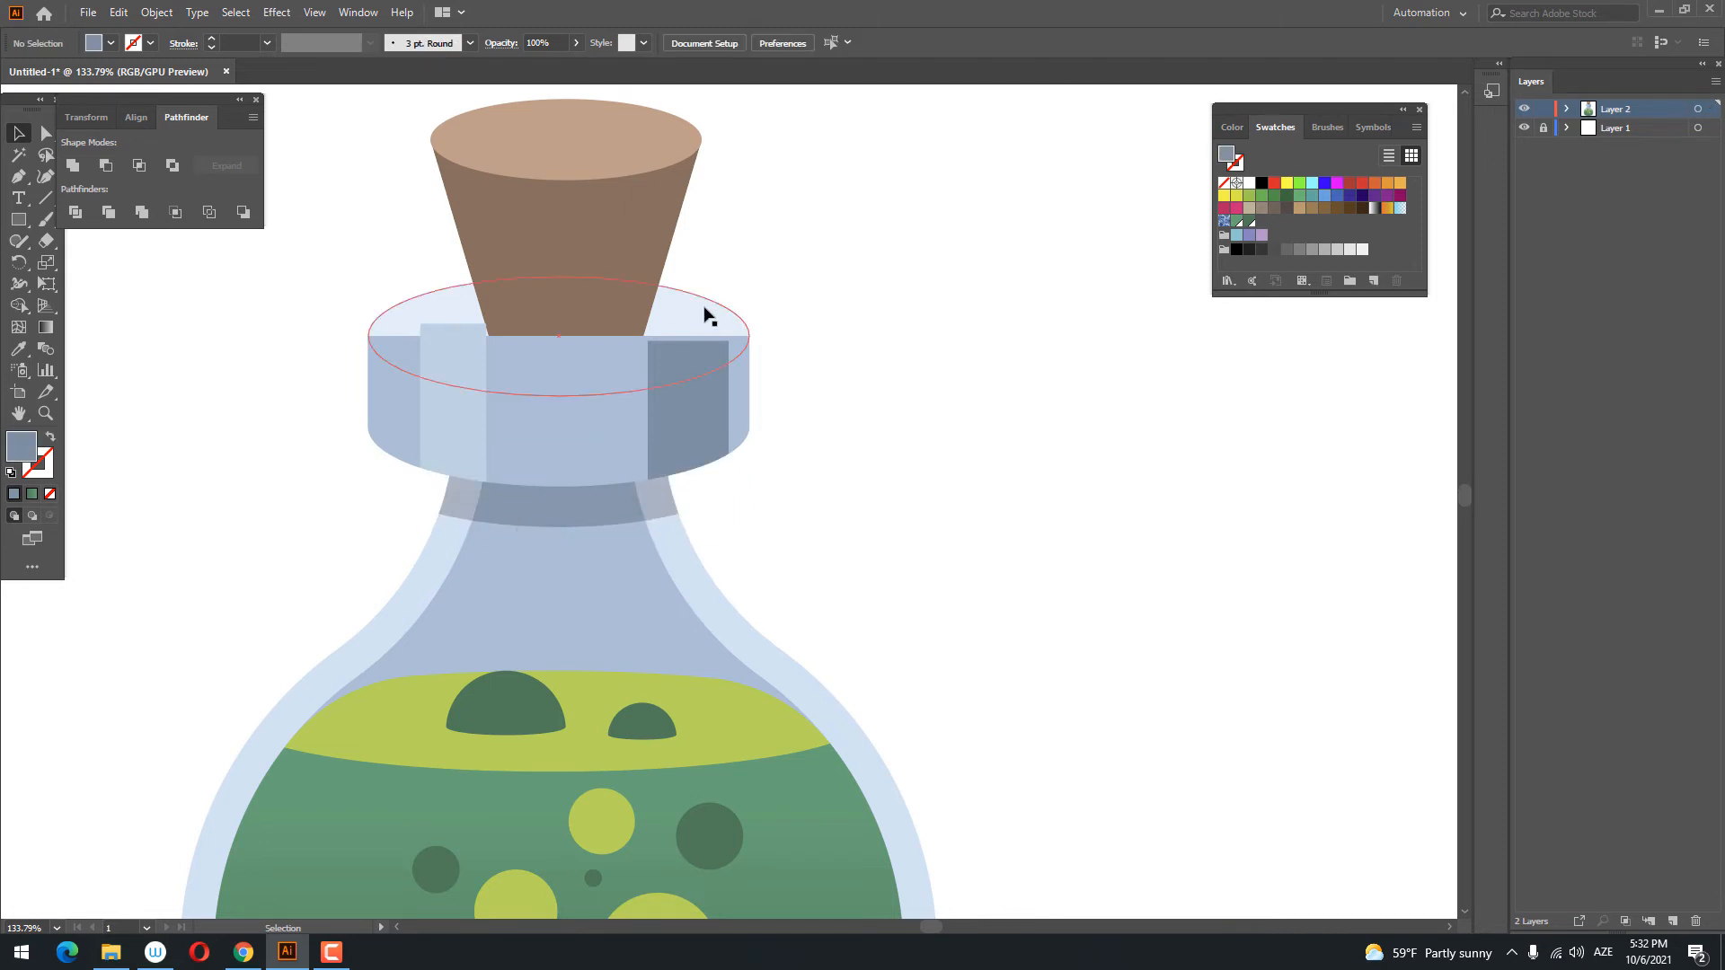
click(707, 317)
drag(432, 197, 346, 100)
right_click(484, 218)
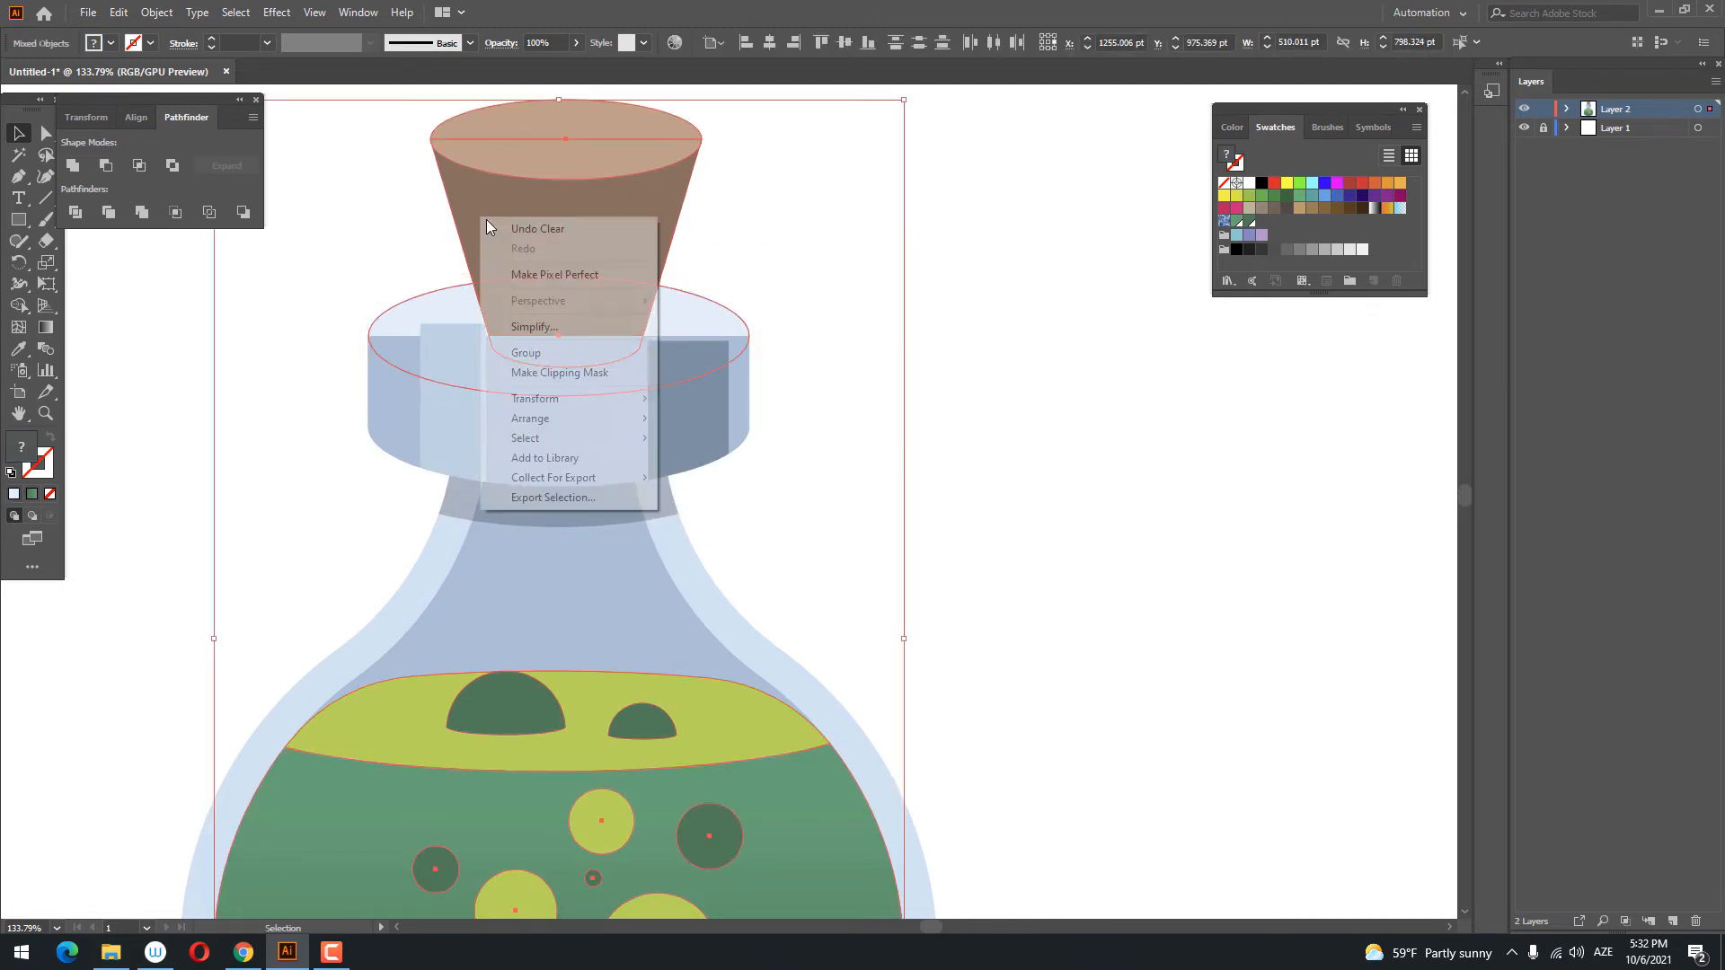
click(508, 230)
click(934, 456)
- Ungroup the group that holds the cork and the liquid shapes
click(728, 321)
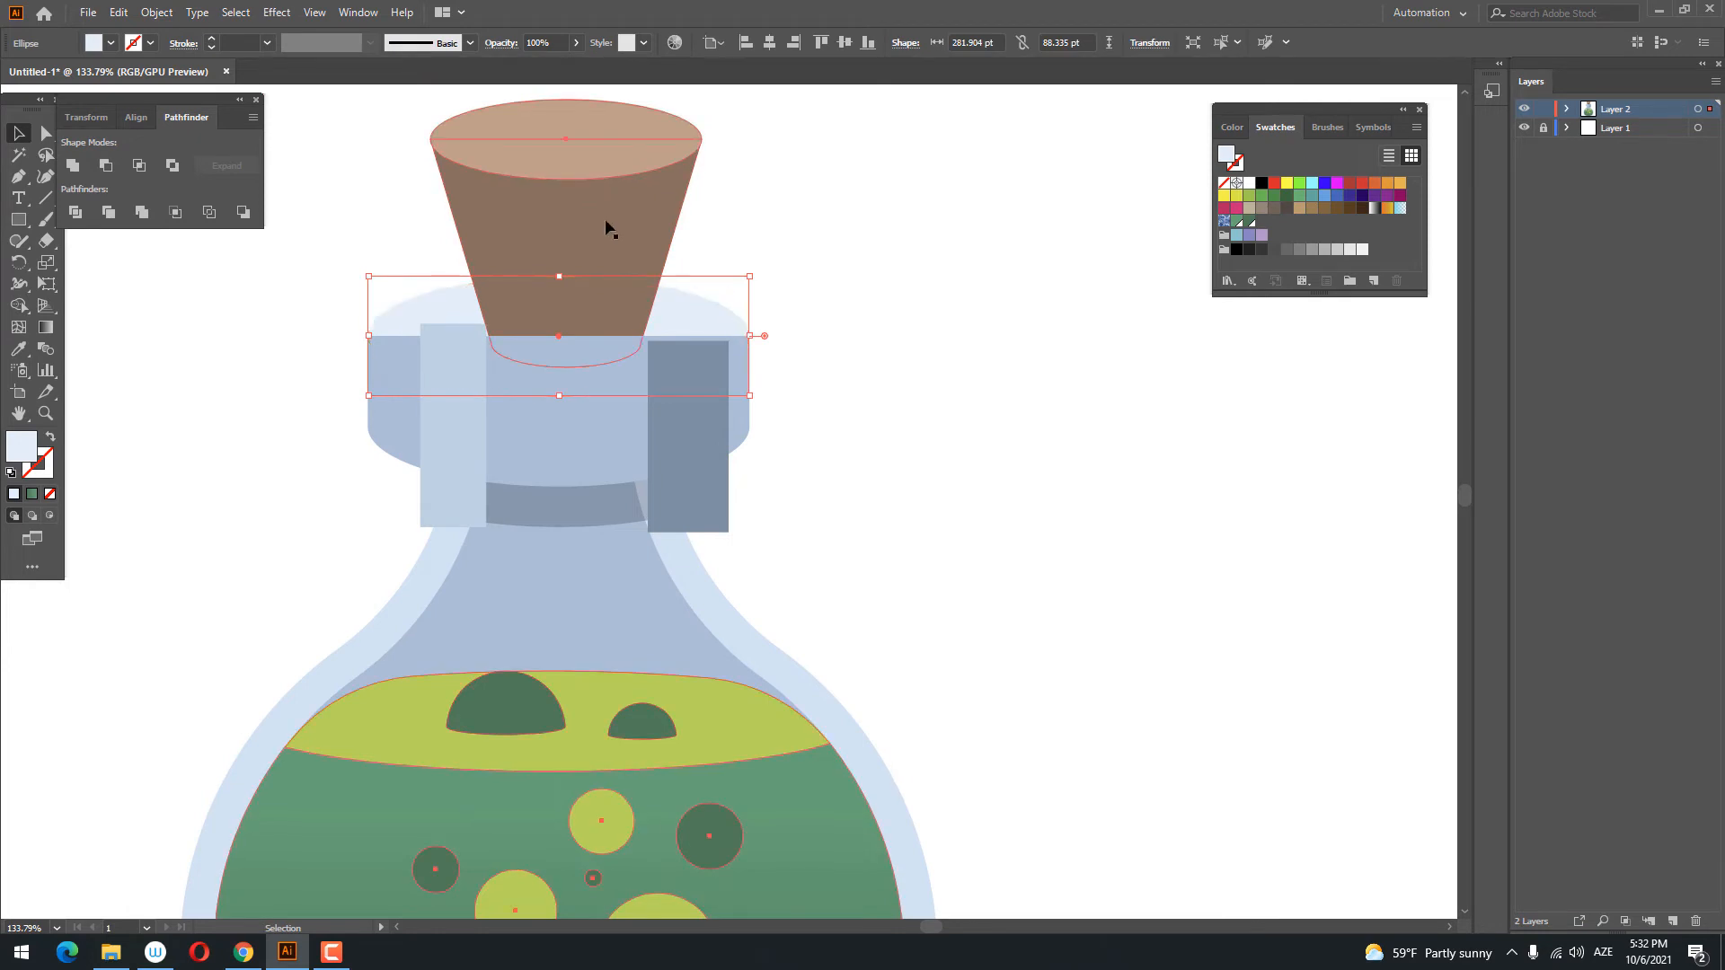
click(631, 220)
right_click(631, 220)
click(716, 371)
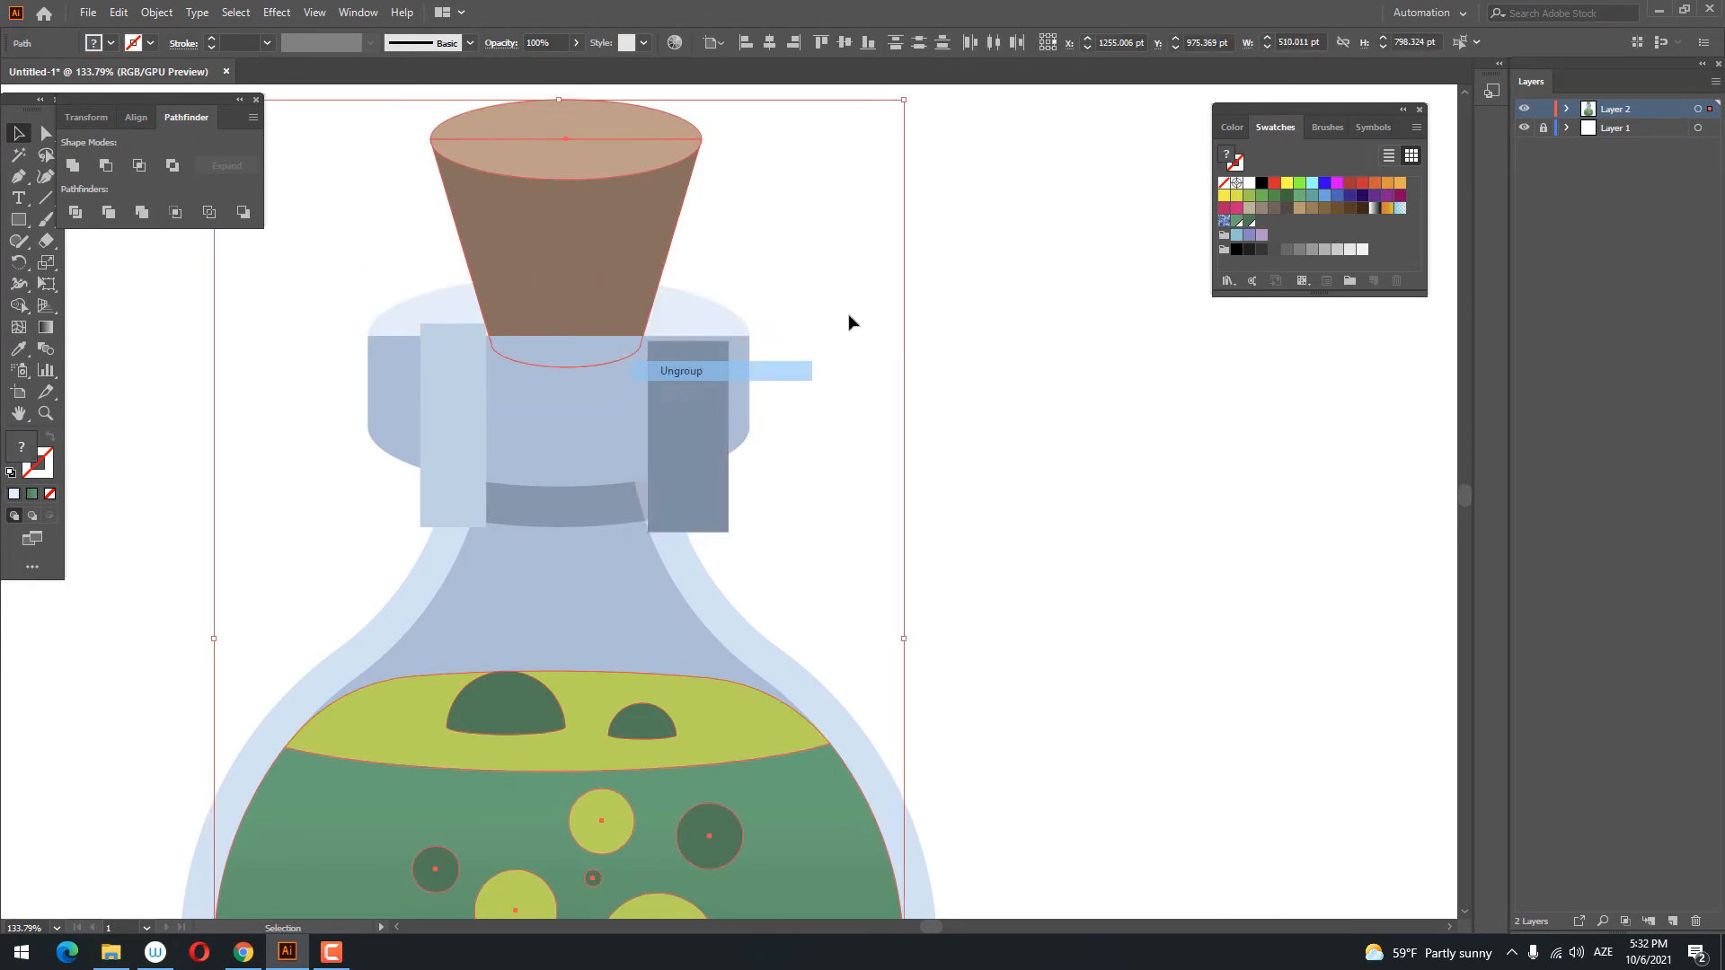
- Bring the cork shapes and the collar's top ellipse to the front of the divided collar pieces
drag(782, 321, 325, 81)
right_click(680, 593)
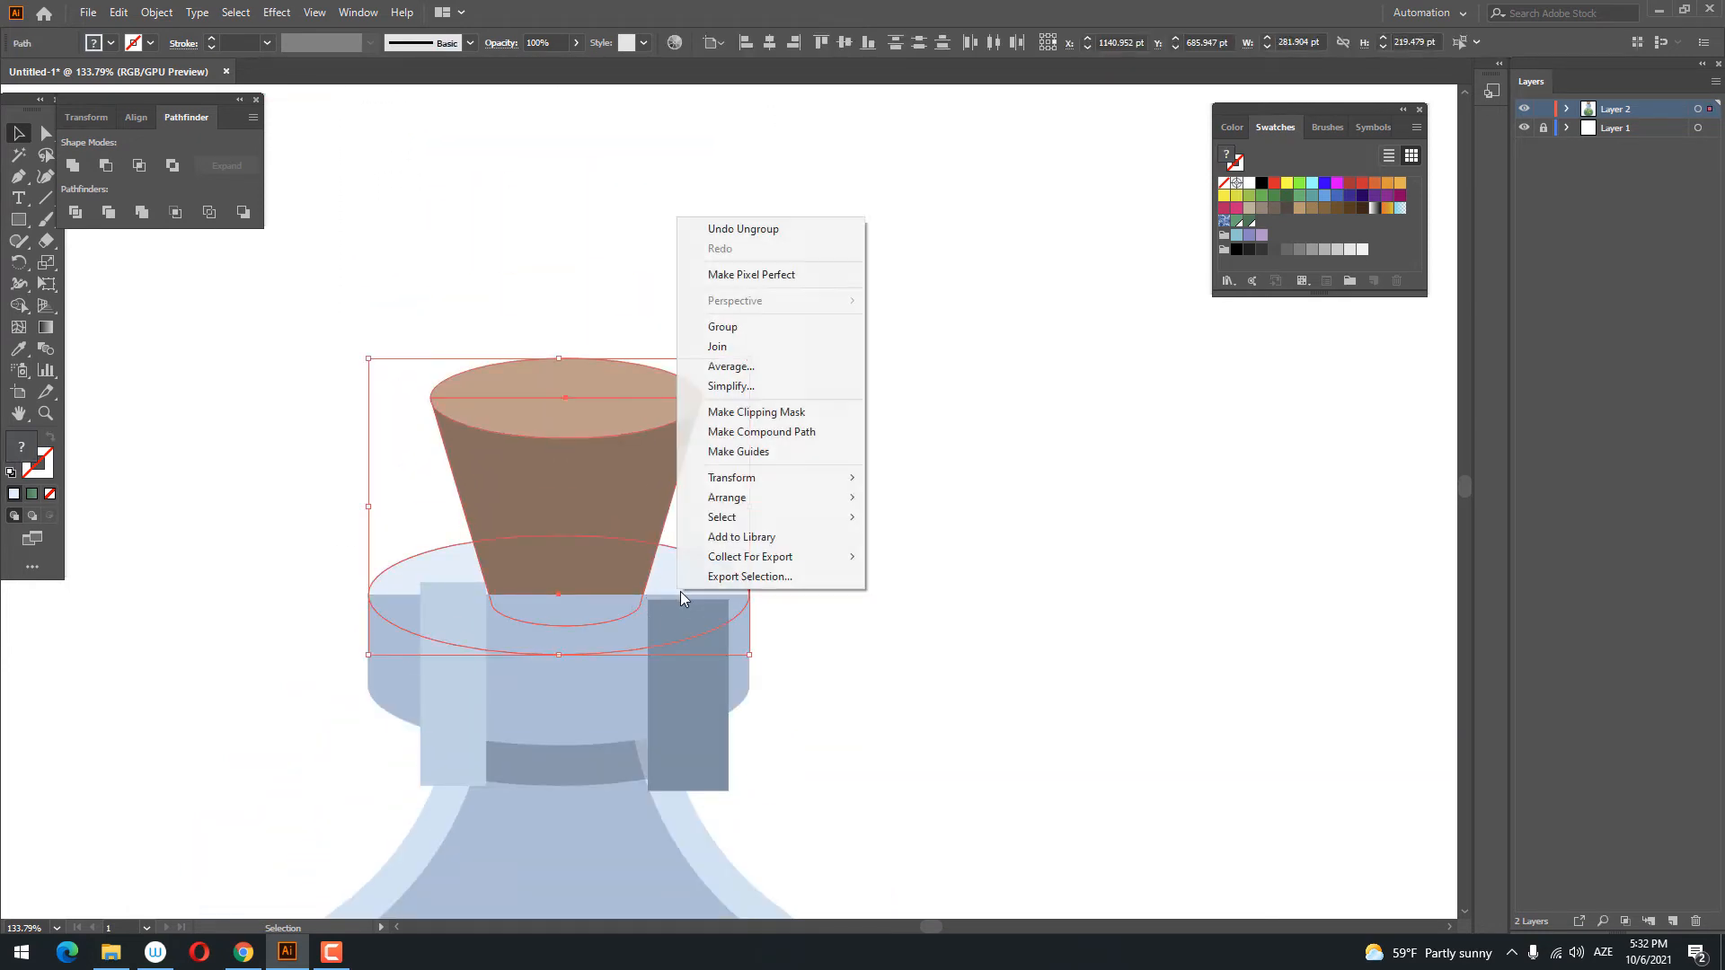
mouse_move(763, 497)
click(955, 503)
click(974, 562)
- Delete the two rectangle pieces that stick out below the collar
key(z)
drag(943, 557, 940, 599)
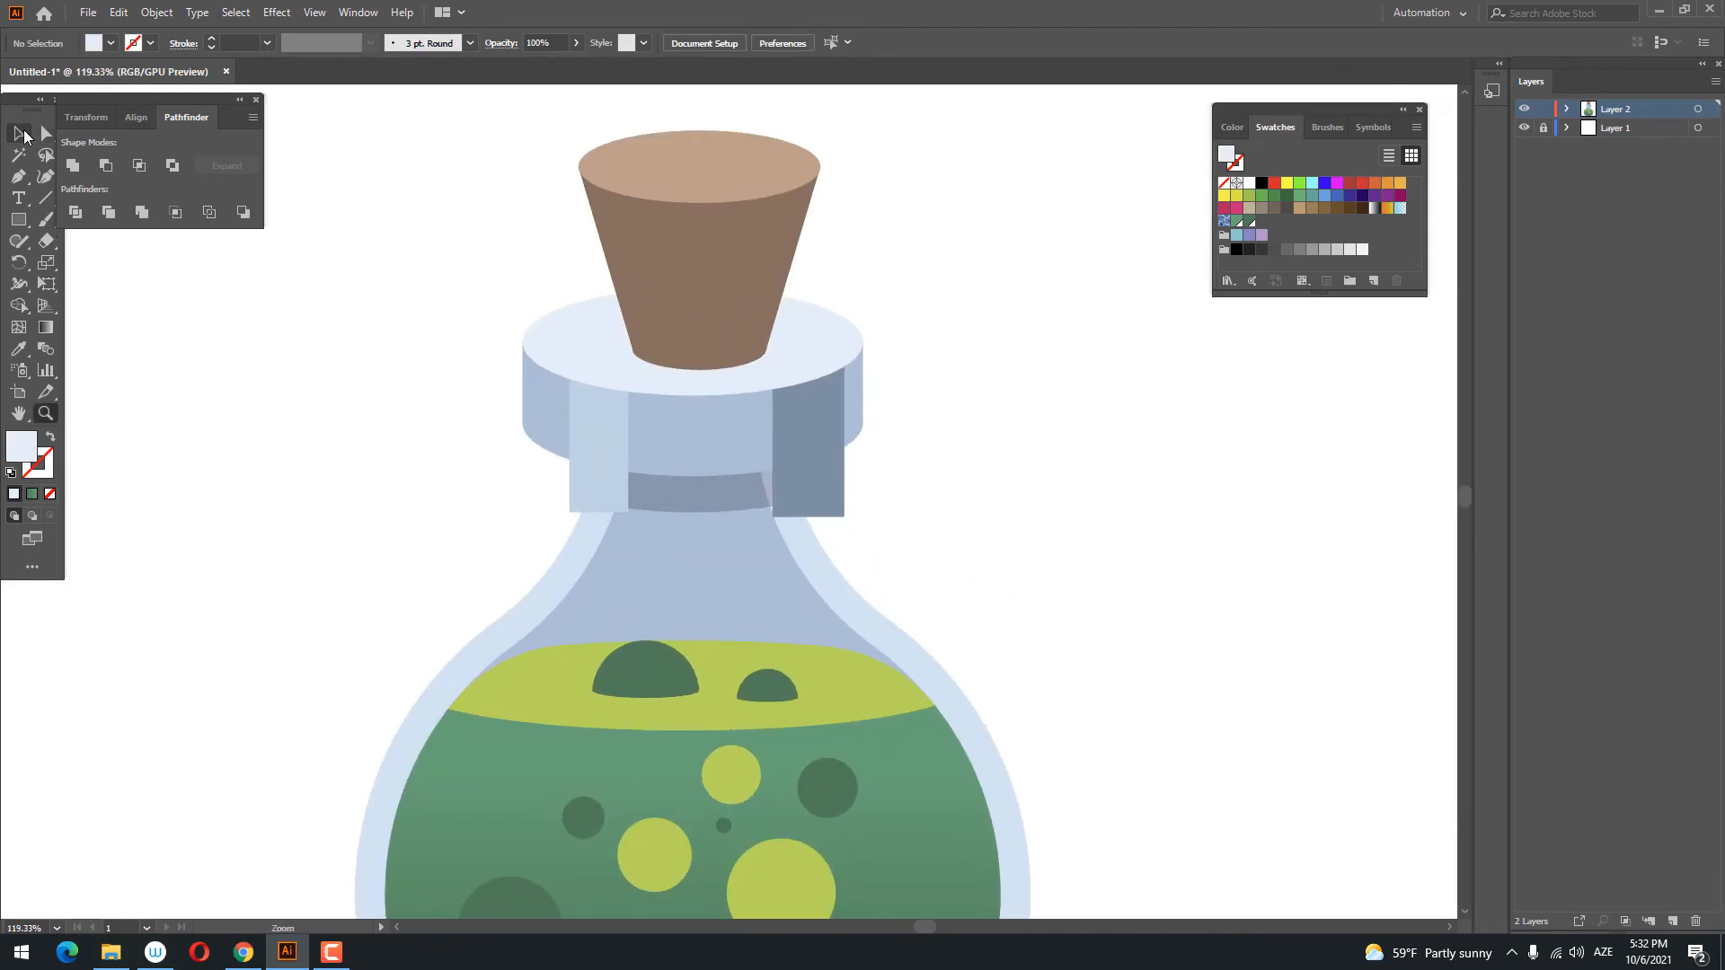
click(20, 134)
click(599, 492)
shift+click(819, 498)
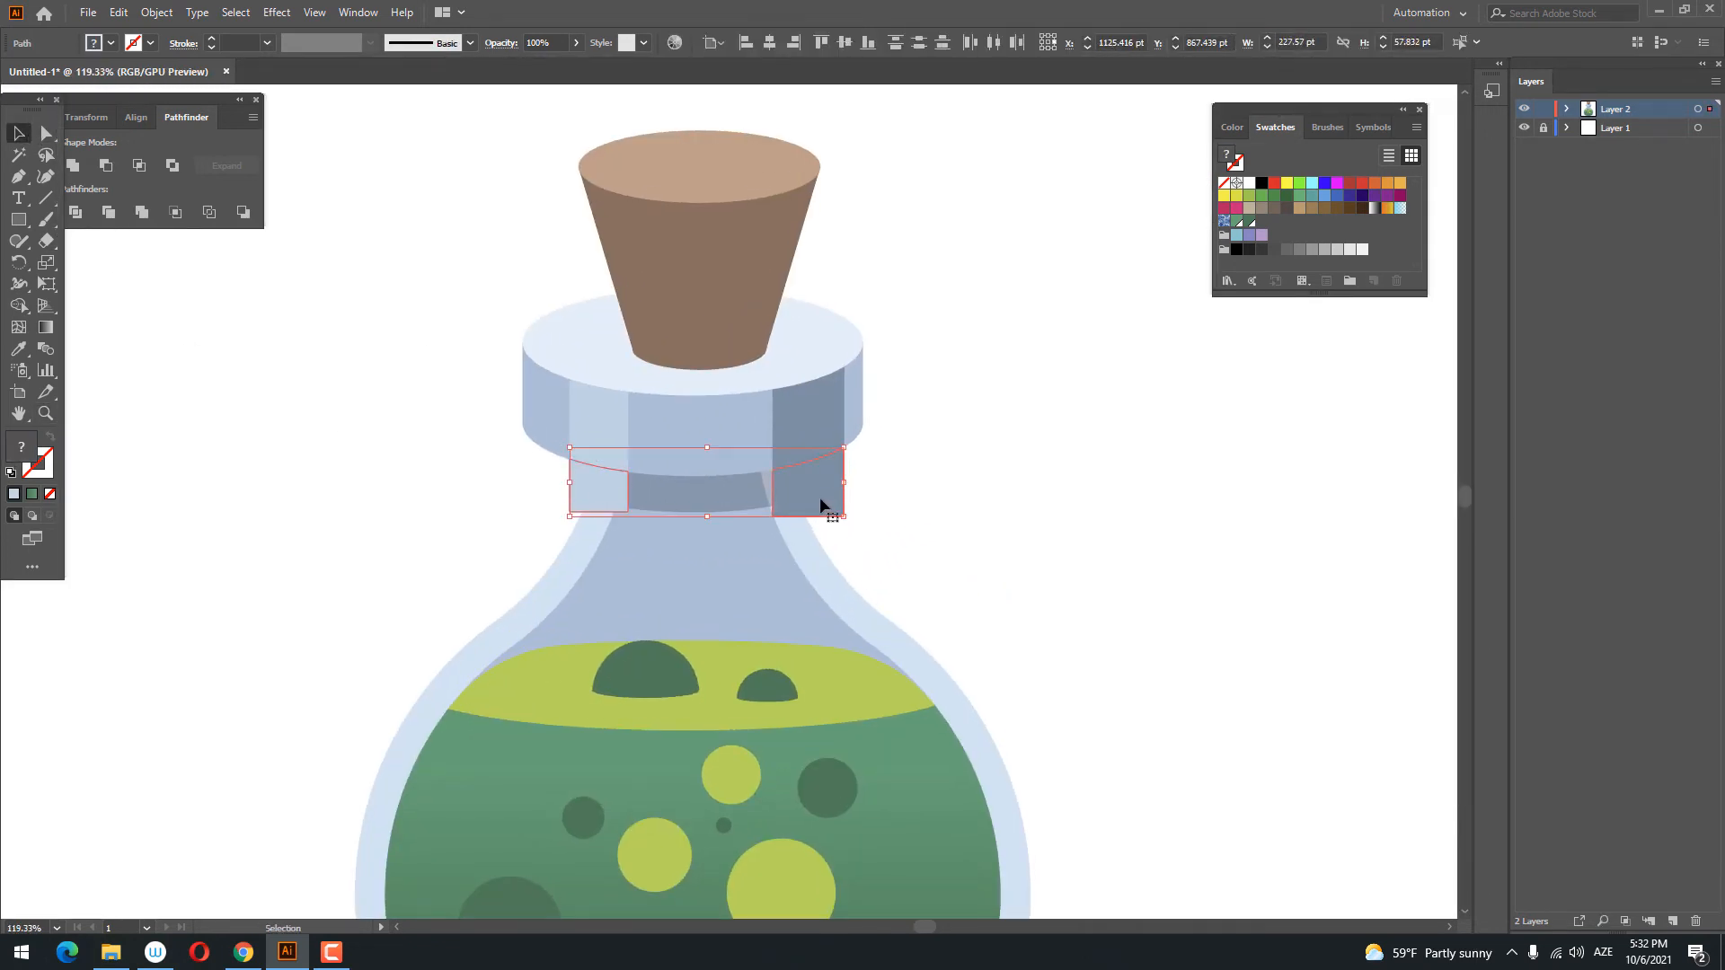
key(Delete)
- Draw a circle about 289 pt in diameter over the middle of the bottle's body
drag(920, 524, 842, 384)
scroll(843, 384, up, 2)
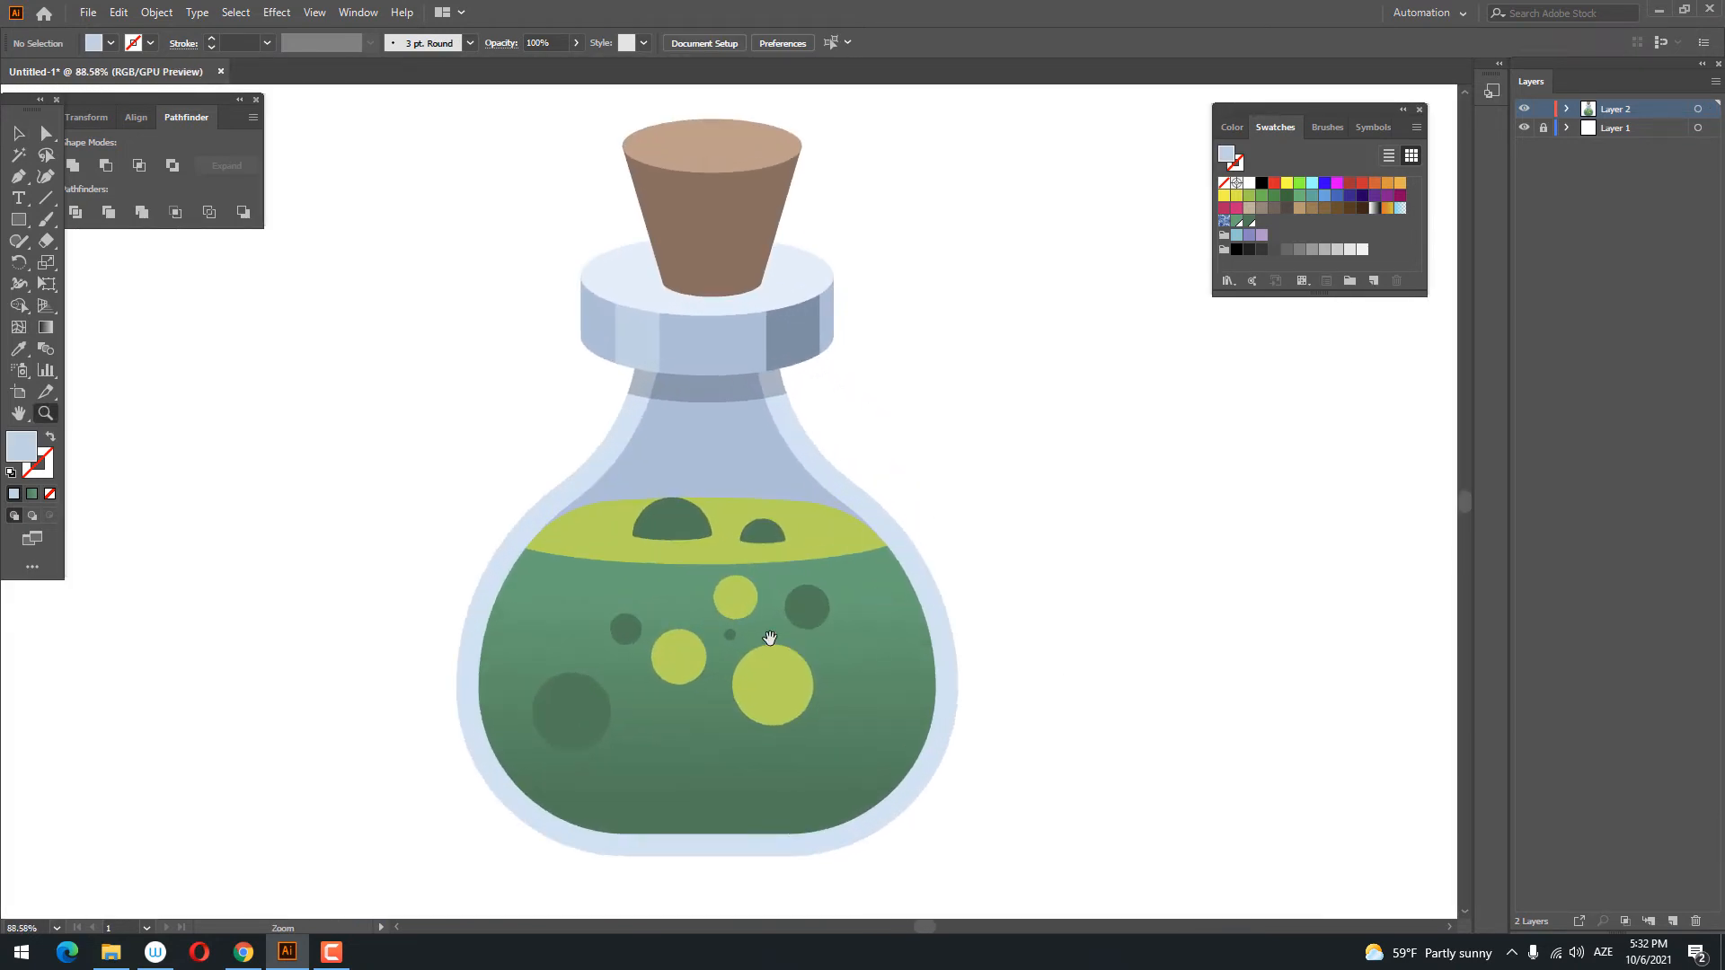
drag(770, 639, 715, 540)
drag(15, 225, 102, 261)
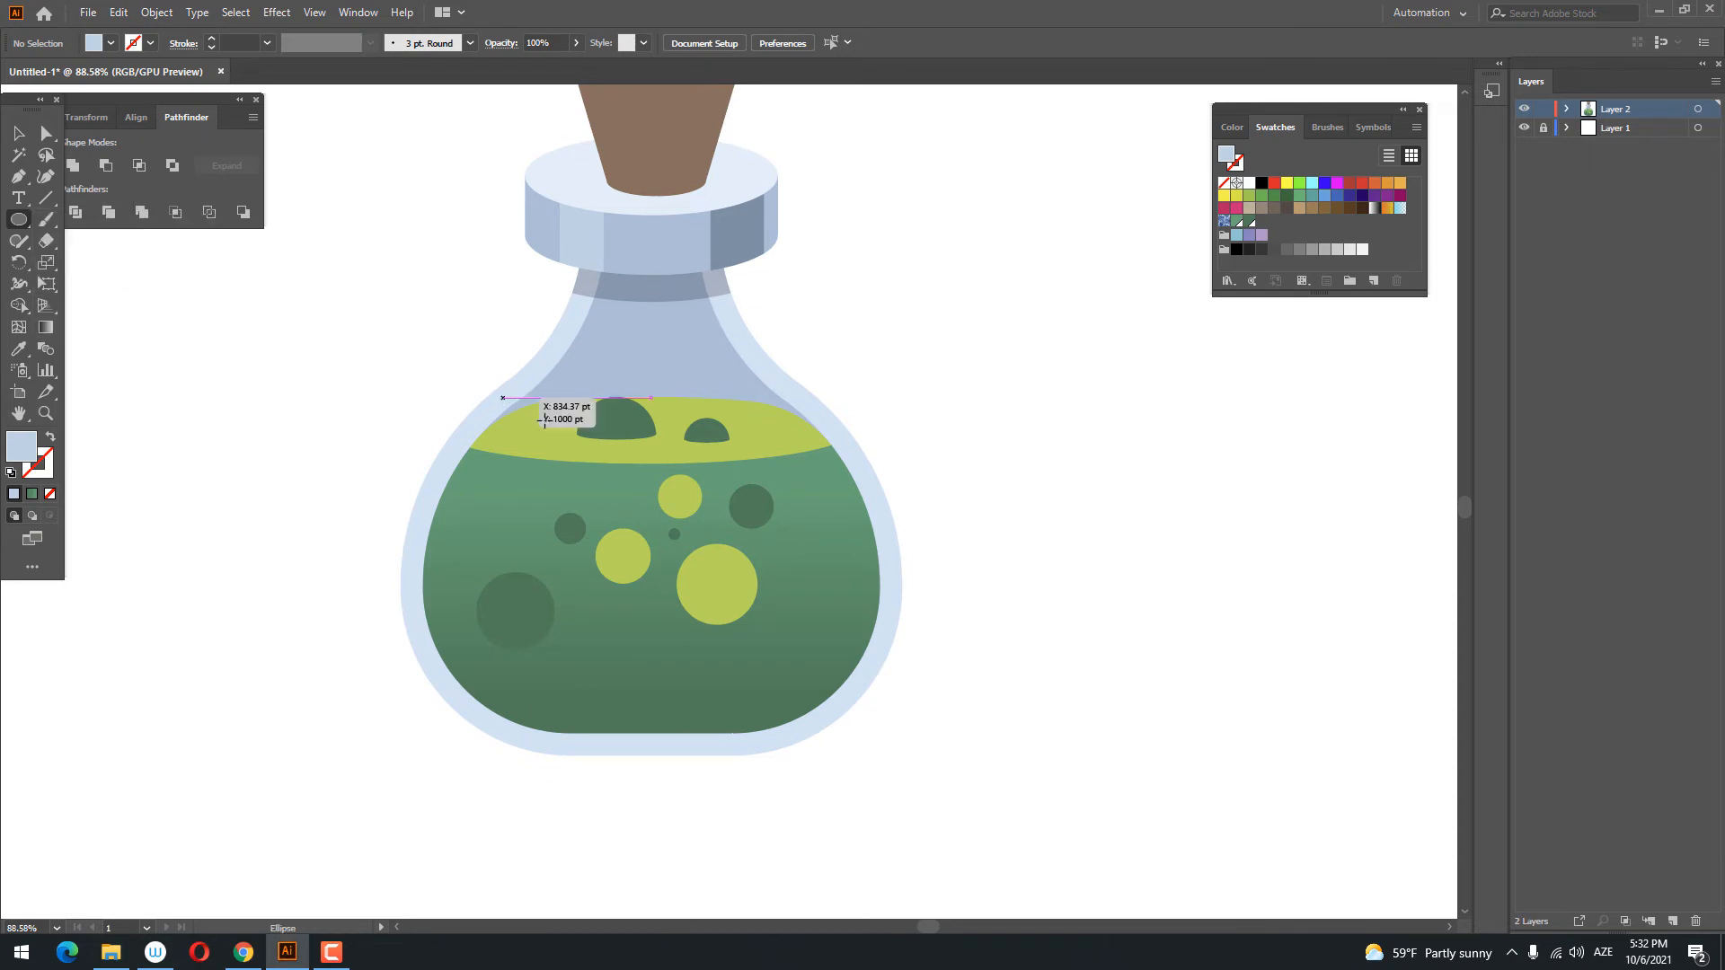
drag(505, 395, 797, 586)
- Give the circle no fill and a white (#FFFFFF) stroke 31 pt wide
click(49, 436)
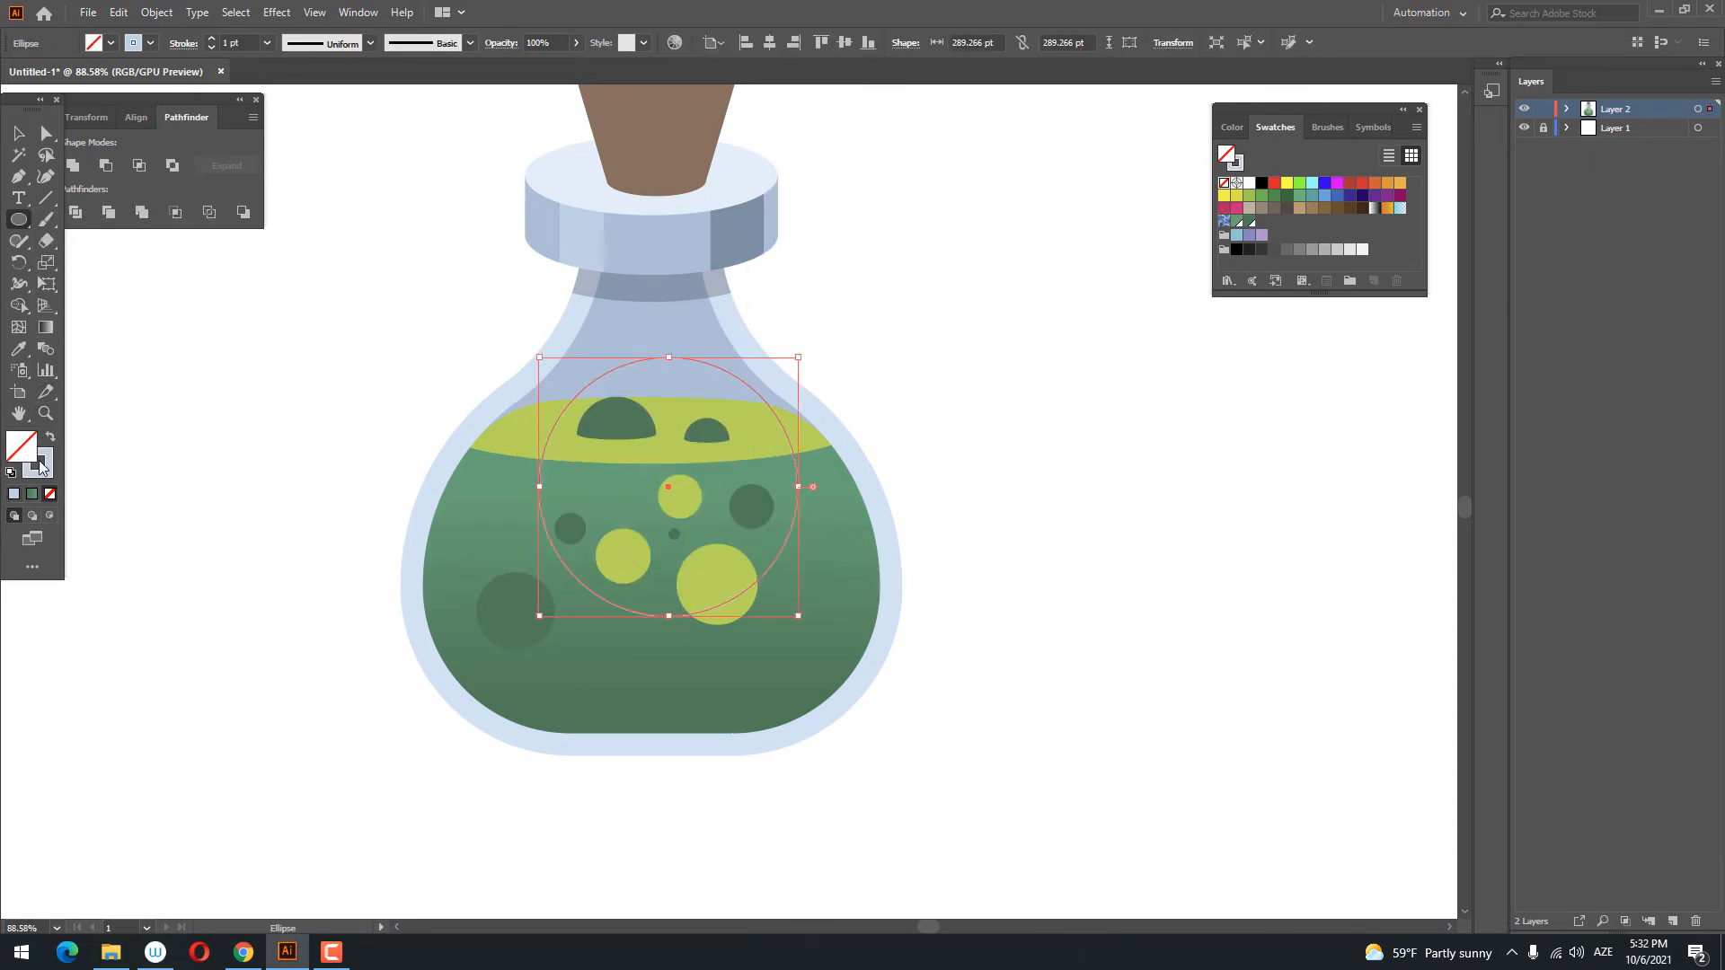
double_click(40, 463)
drag(1134, 212, 1083, 182)
key(Return)
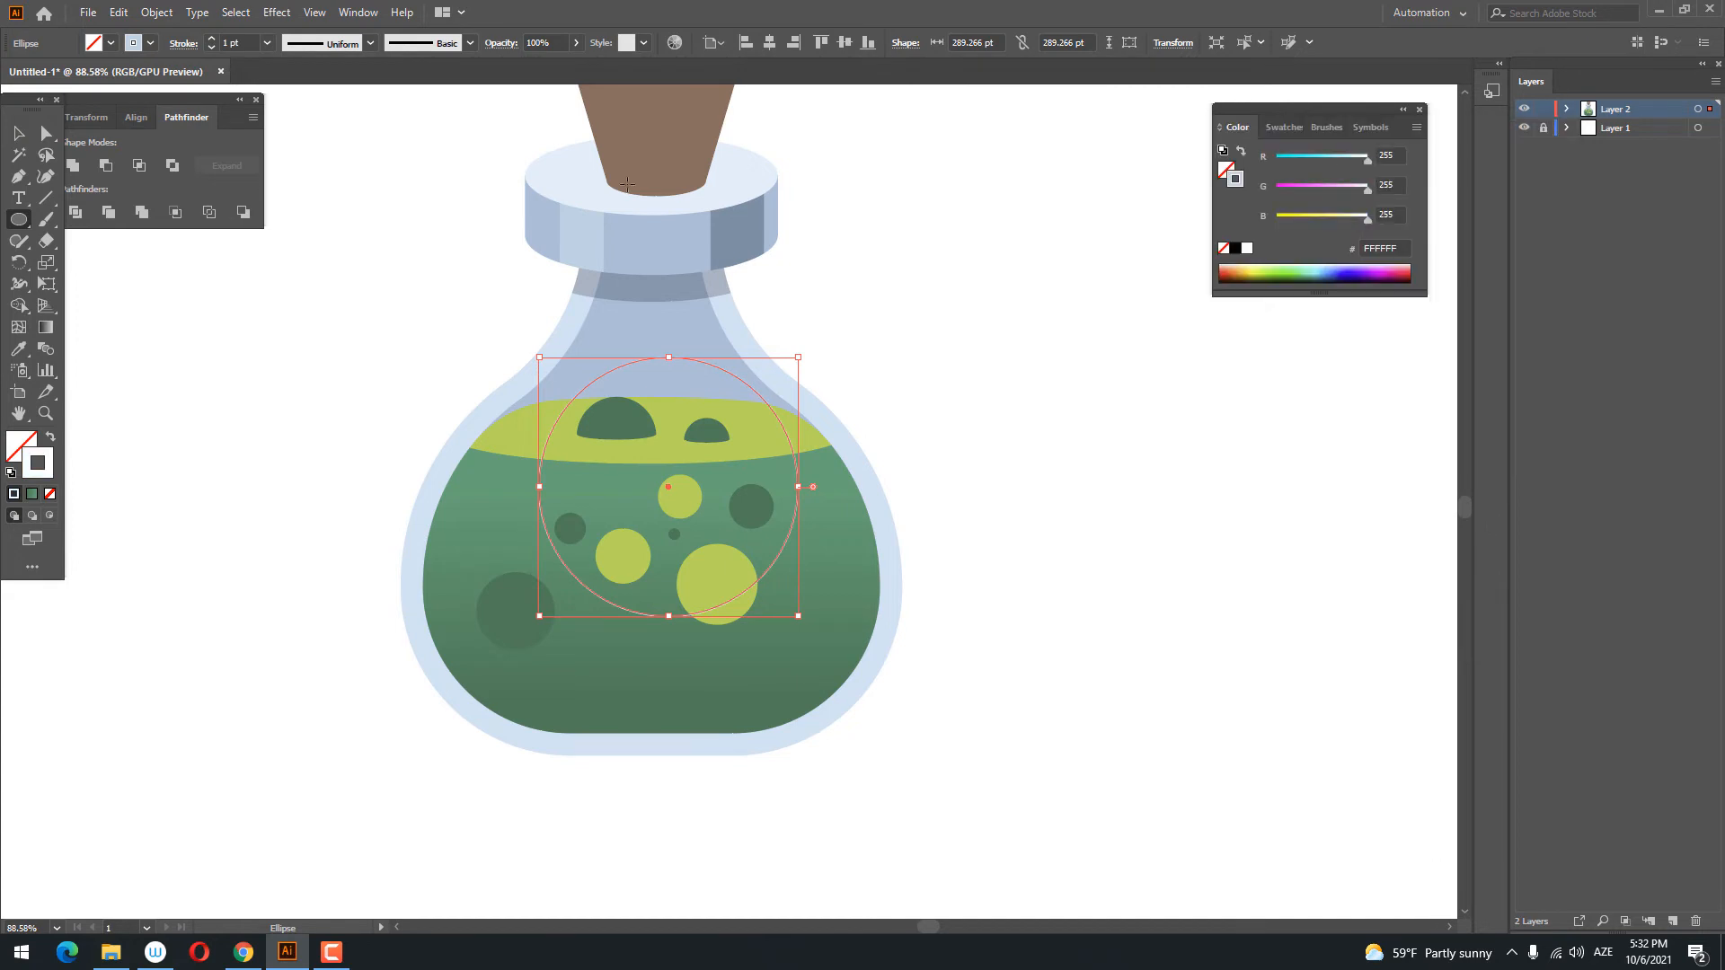
click(19, 134)
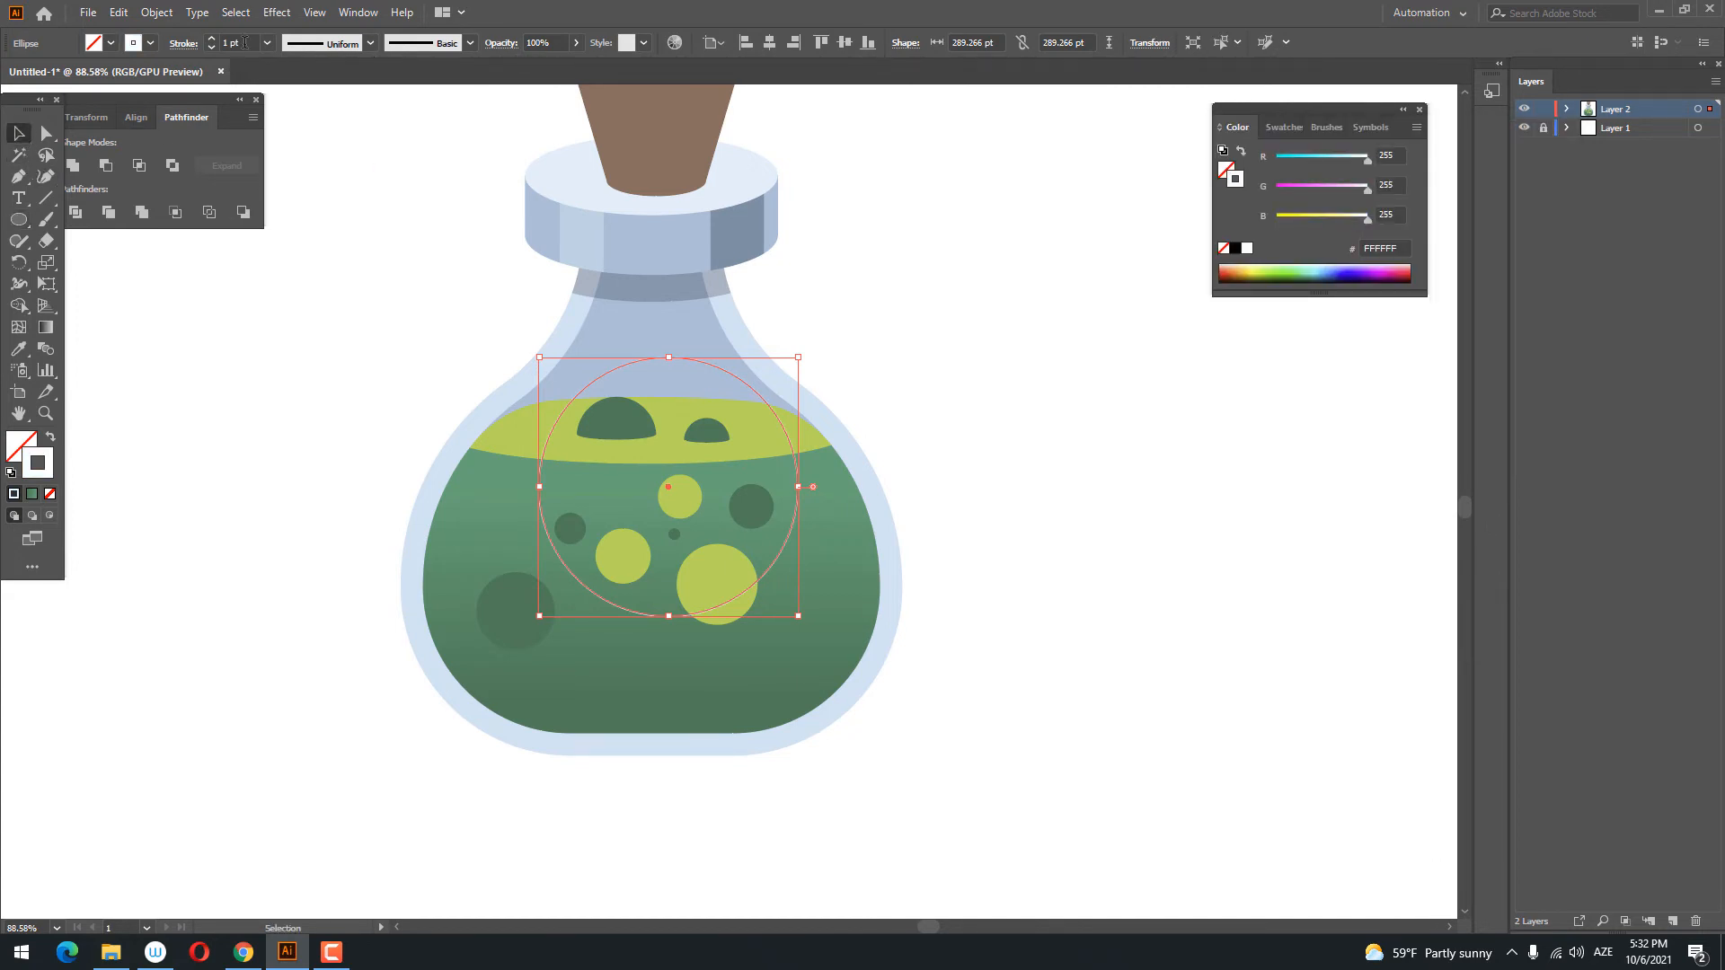
click(212, 39)
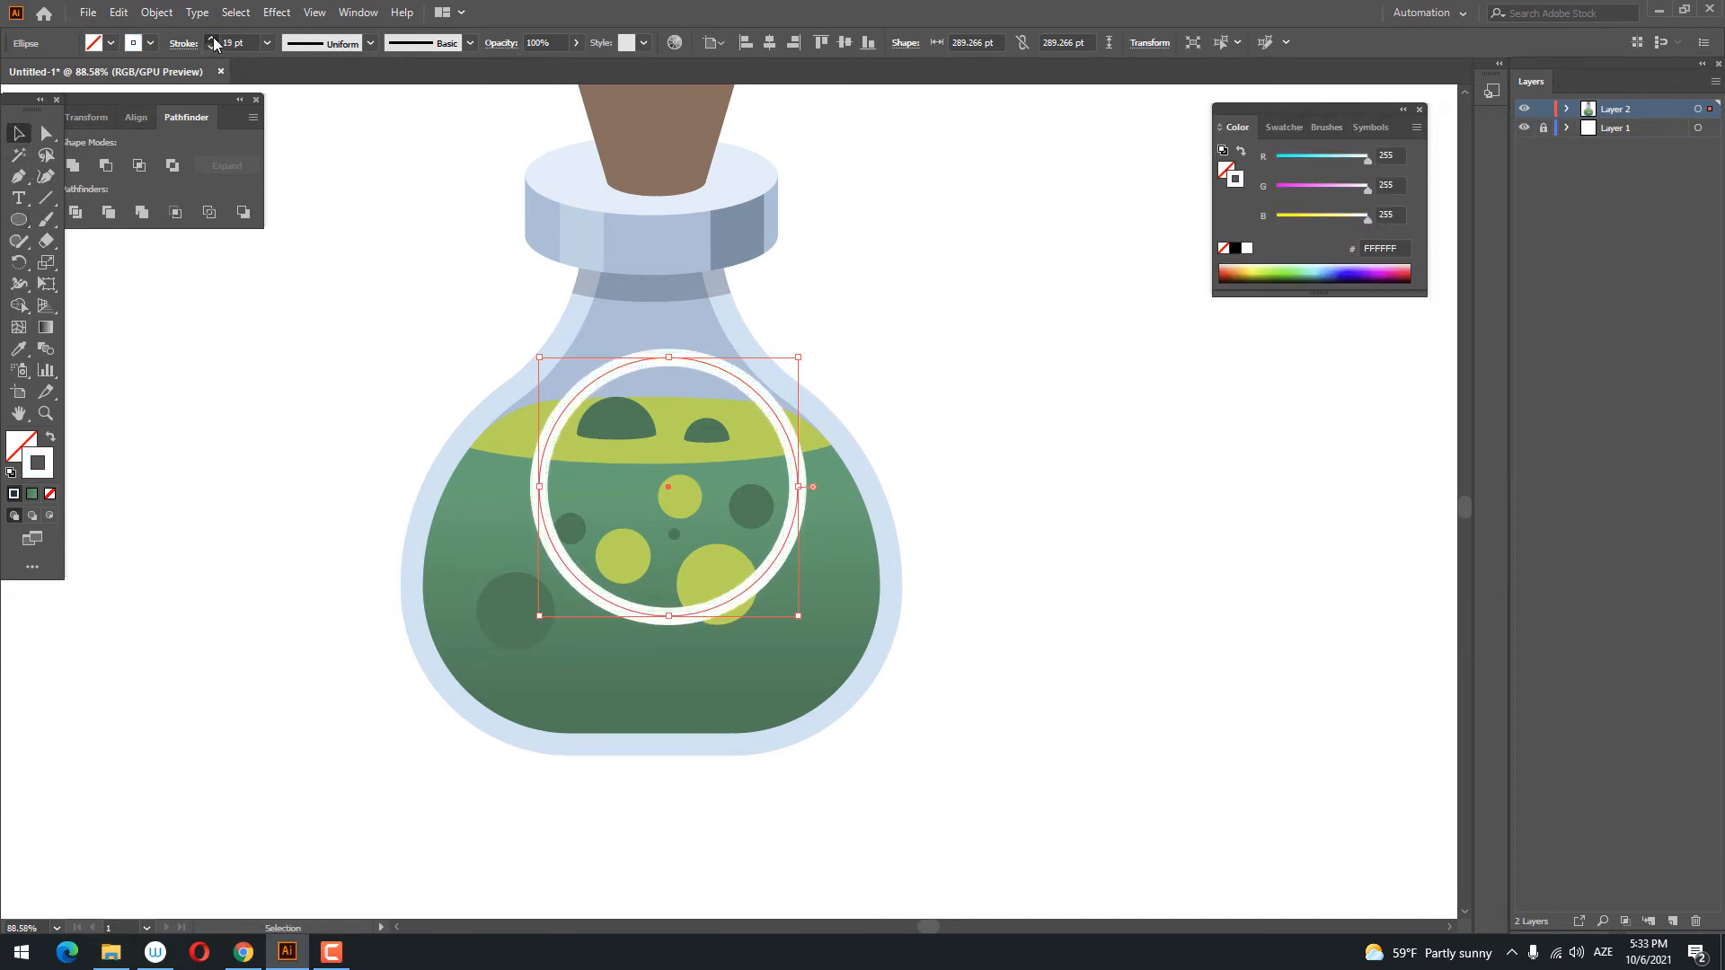
click(212, 39)
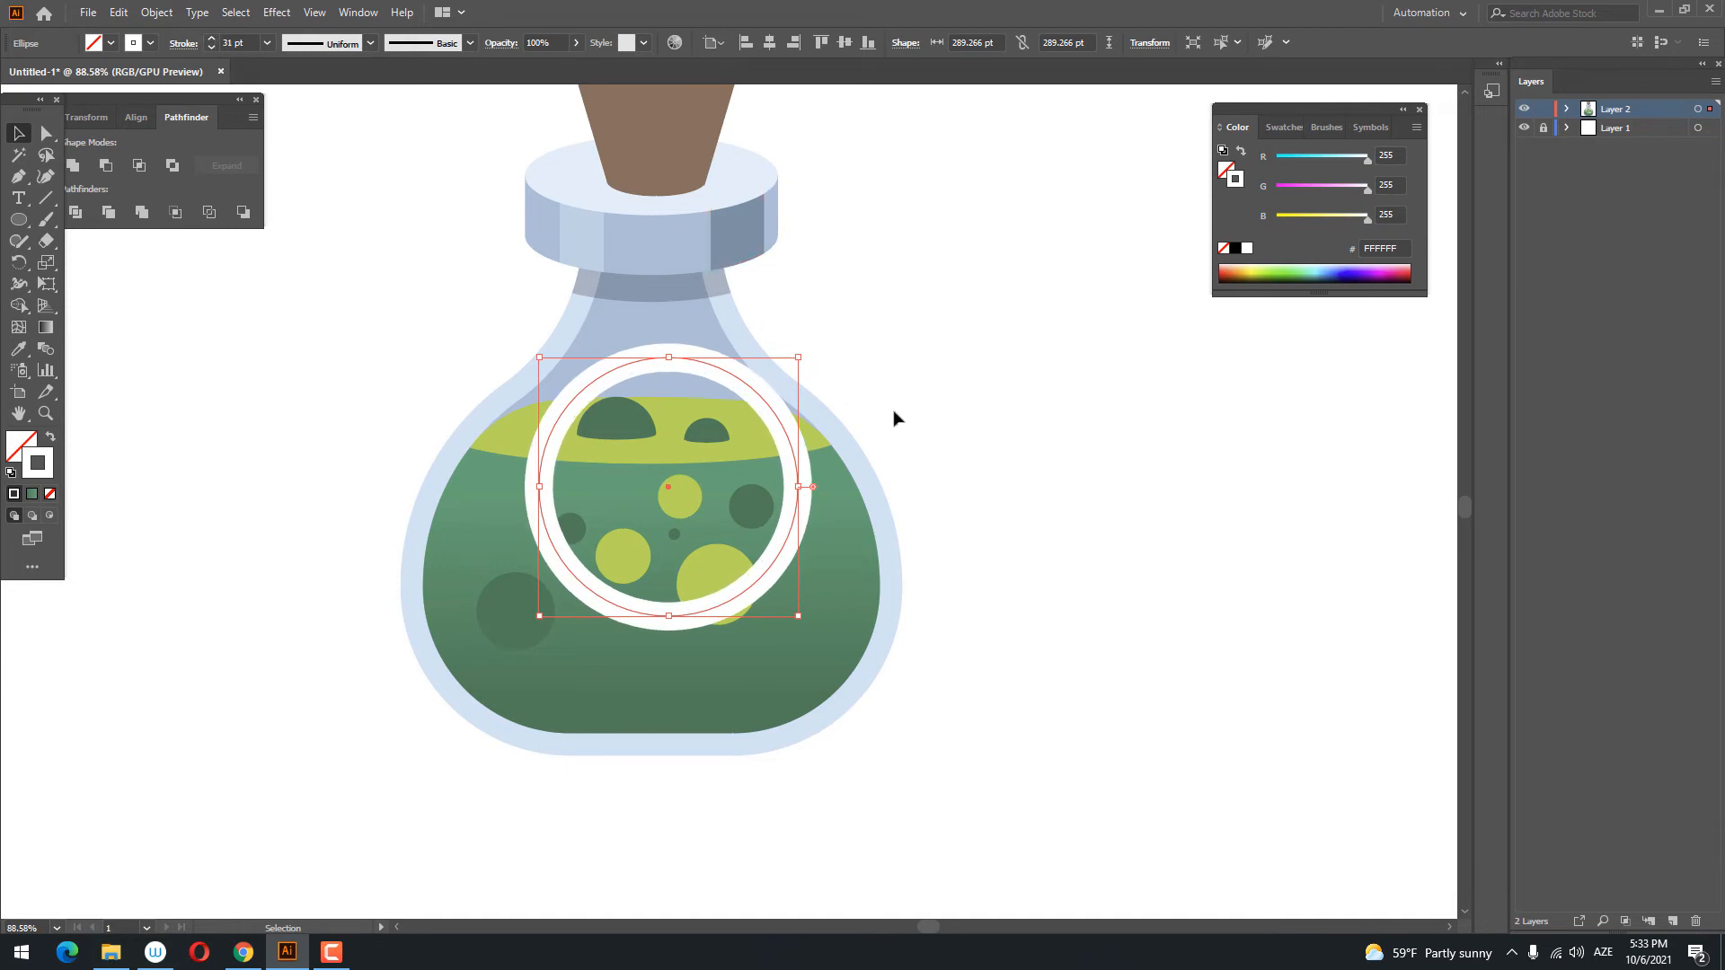
- Move the white ring slightly down, isolate it and add anchor points along its upper arc
drag(791, 443, 789, 466)
double_click(778, 454)
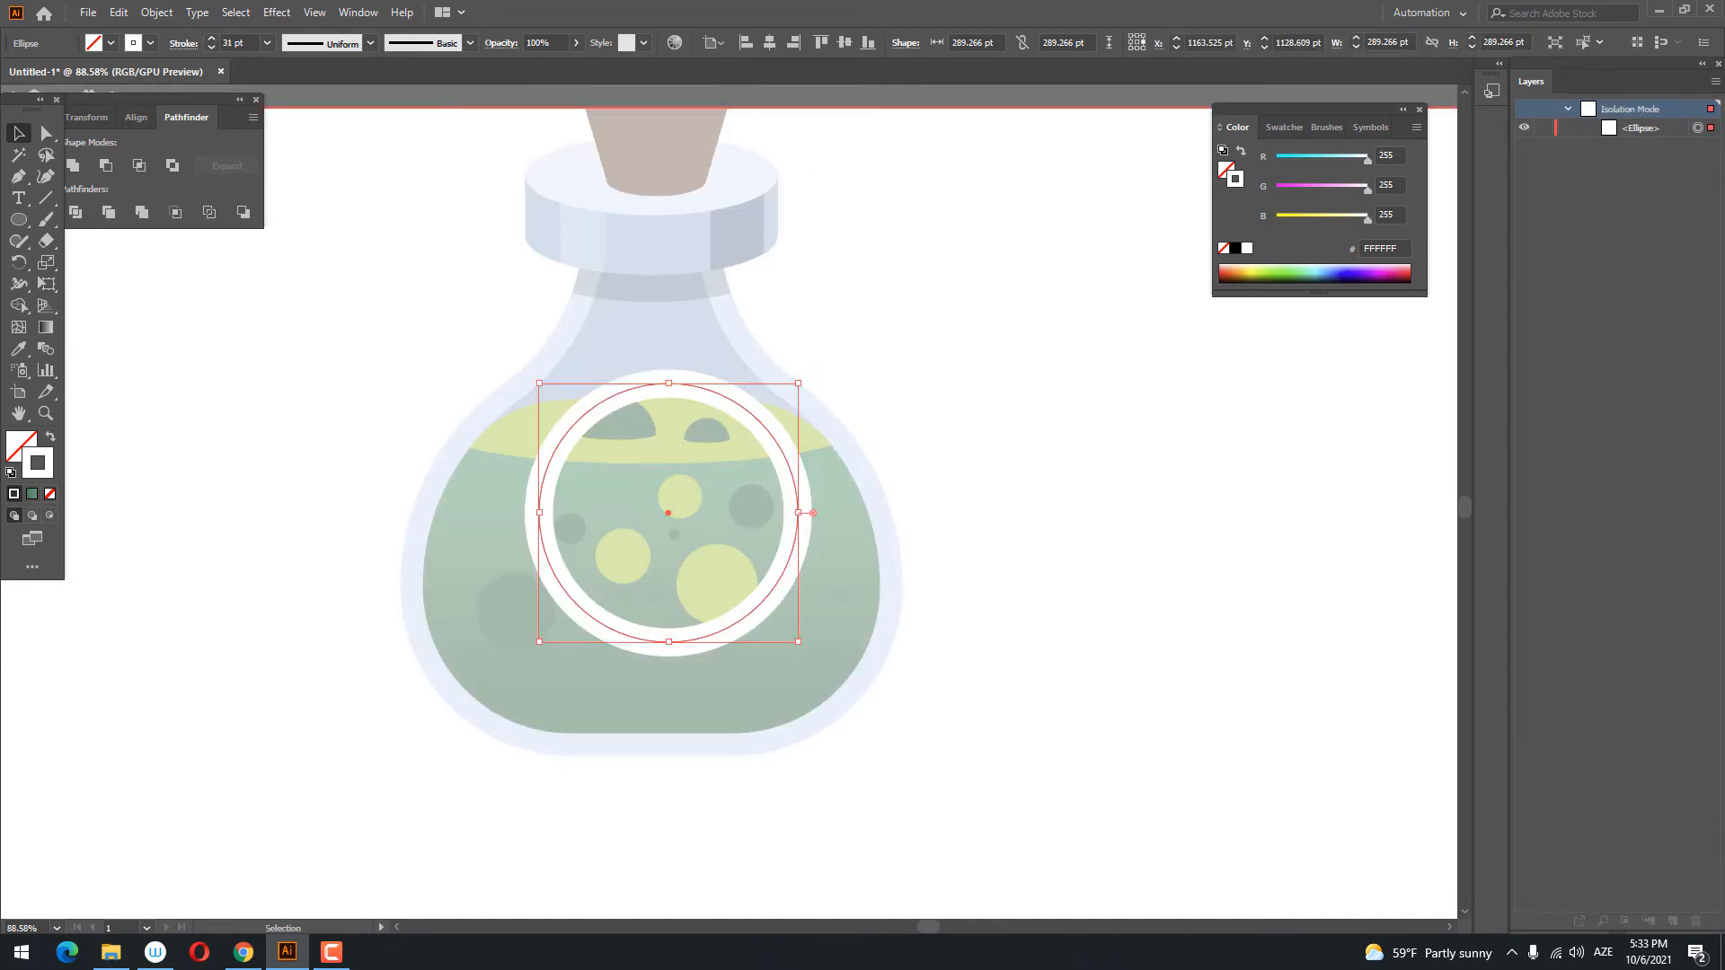
click(21, 175)
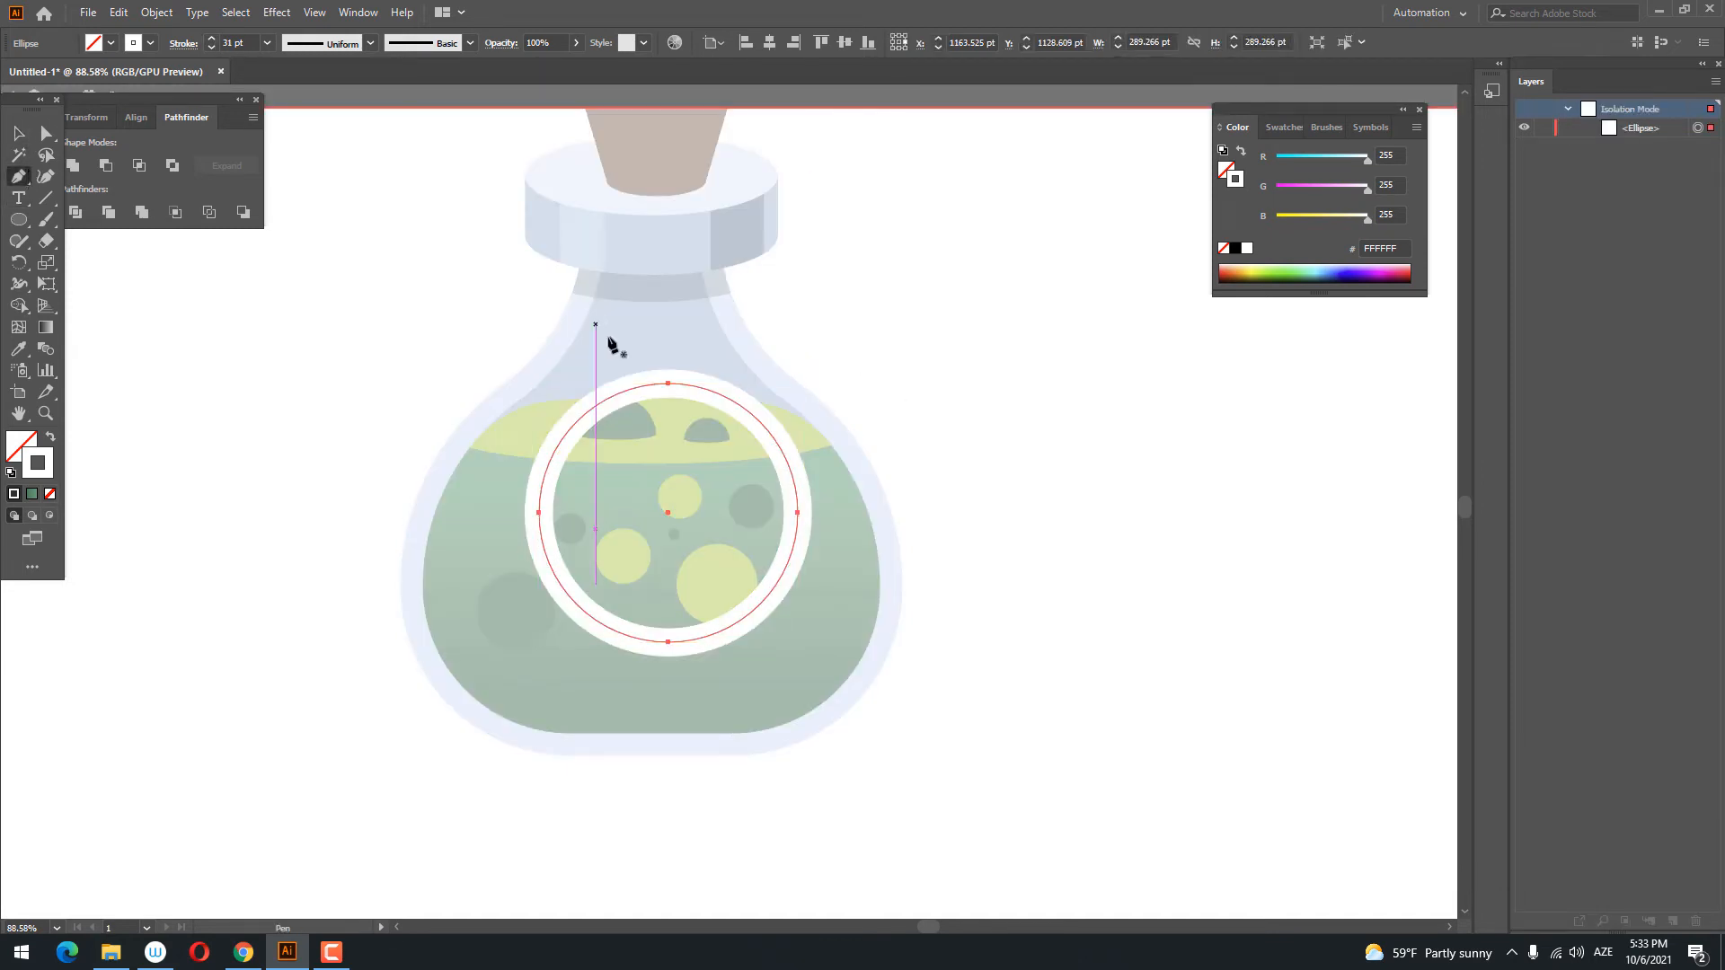
click(779, 446)
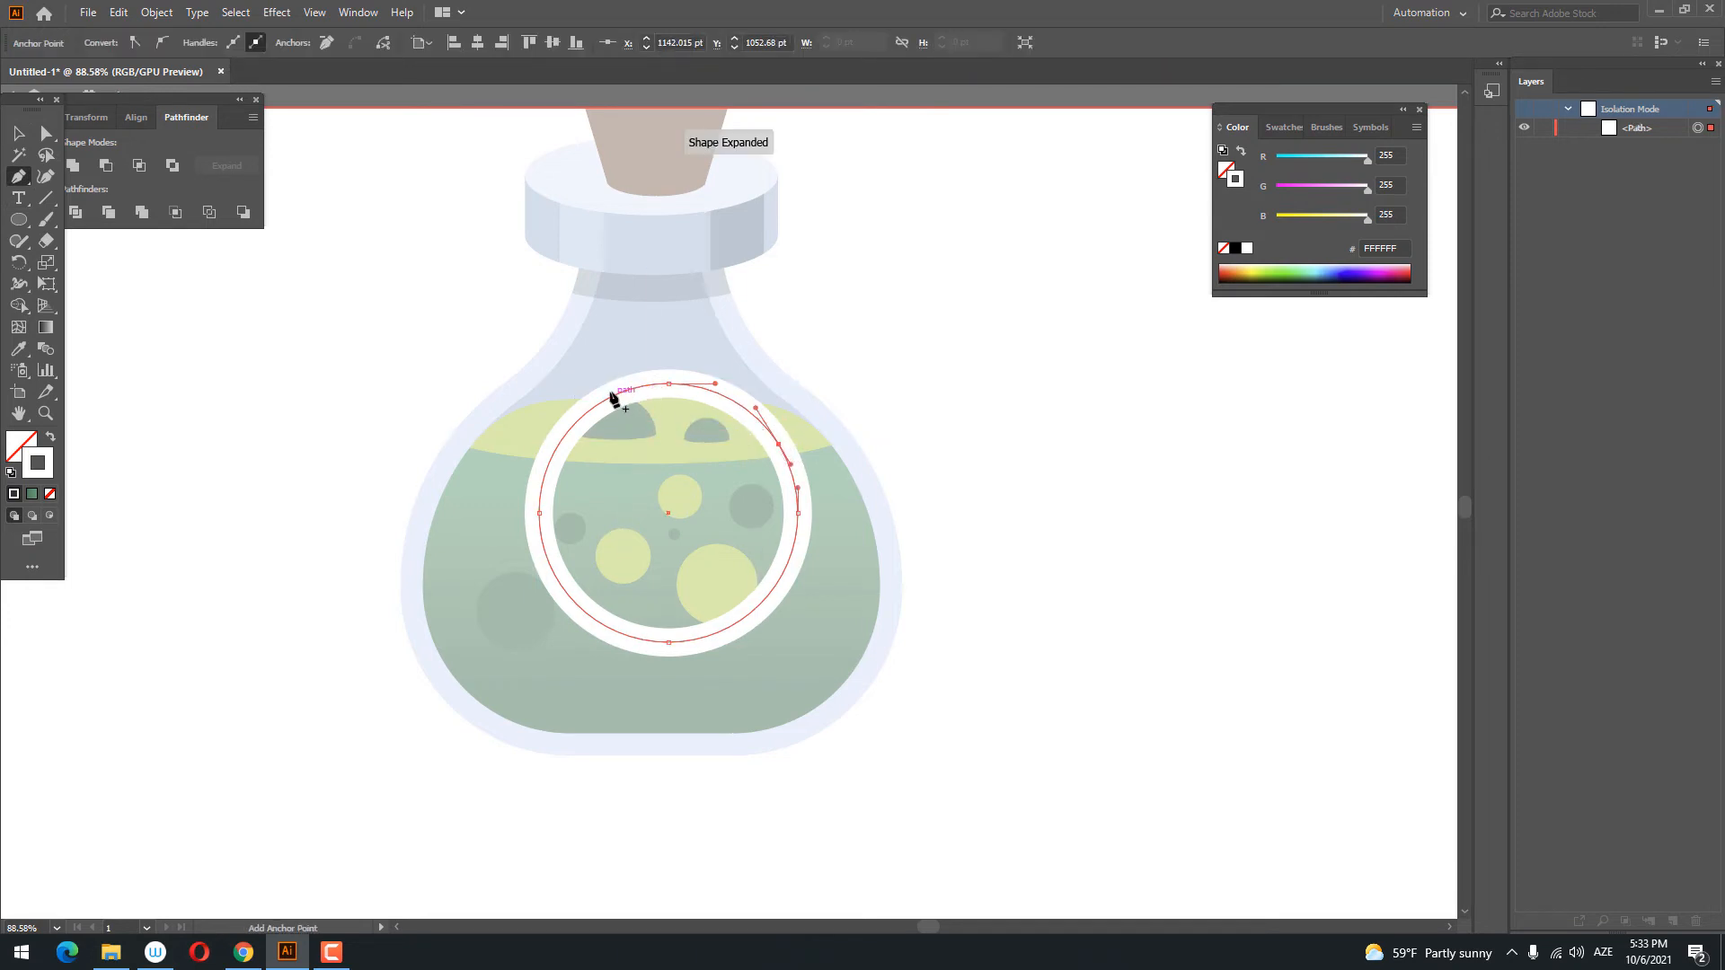
click(711, 391)
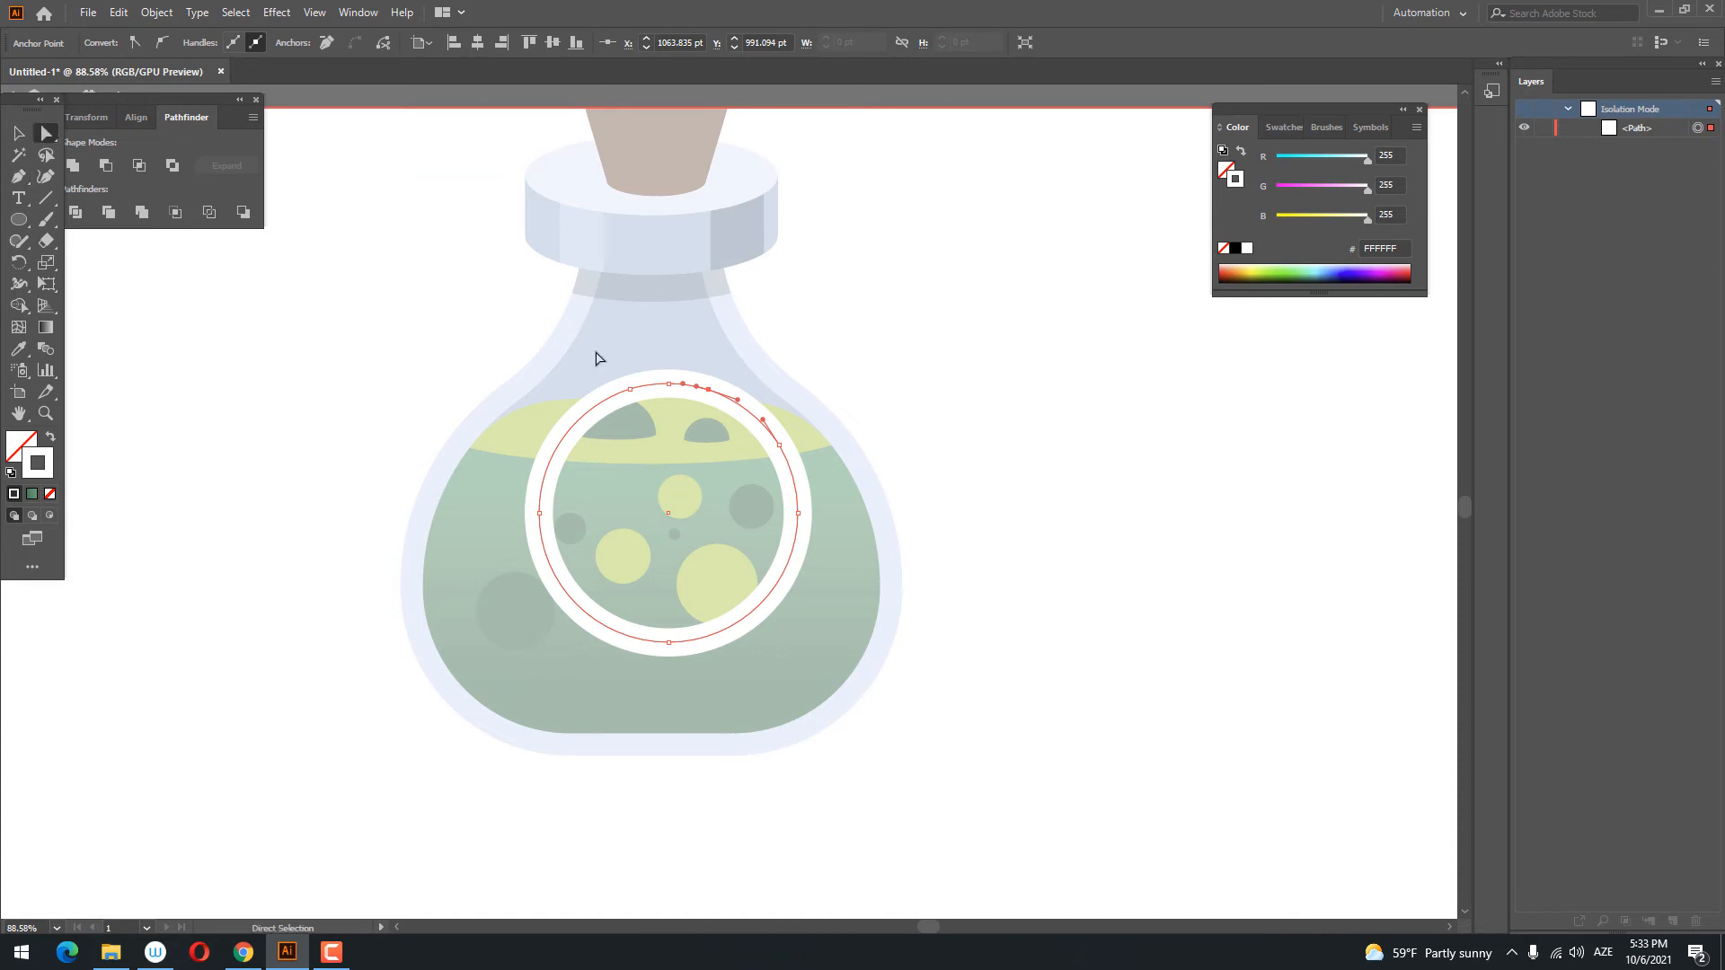
- Delete segments of the white ring, keeping only two short arcs at its upper right
click(700, 364)
drag(688, 402, 687, 401)
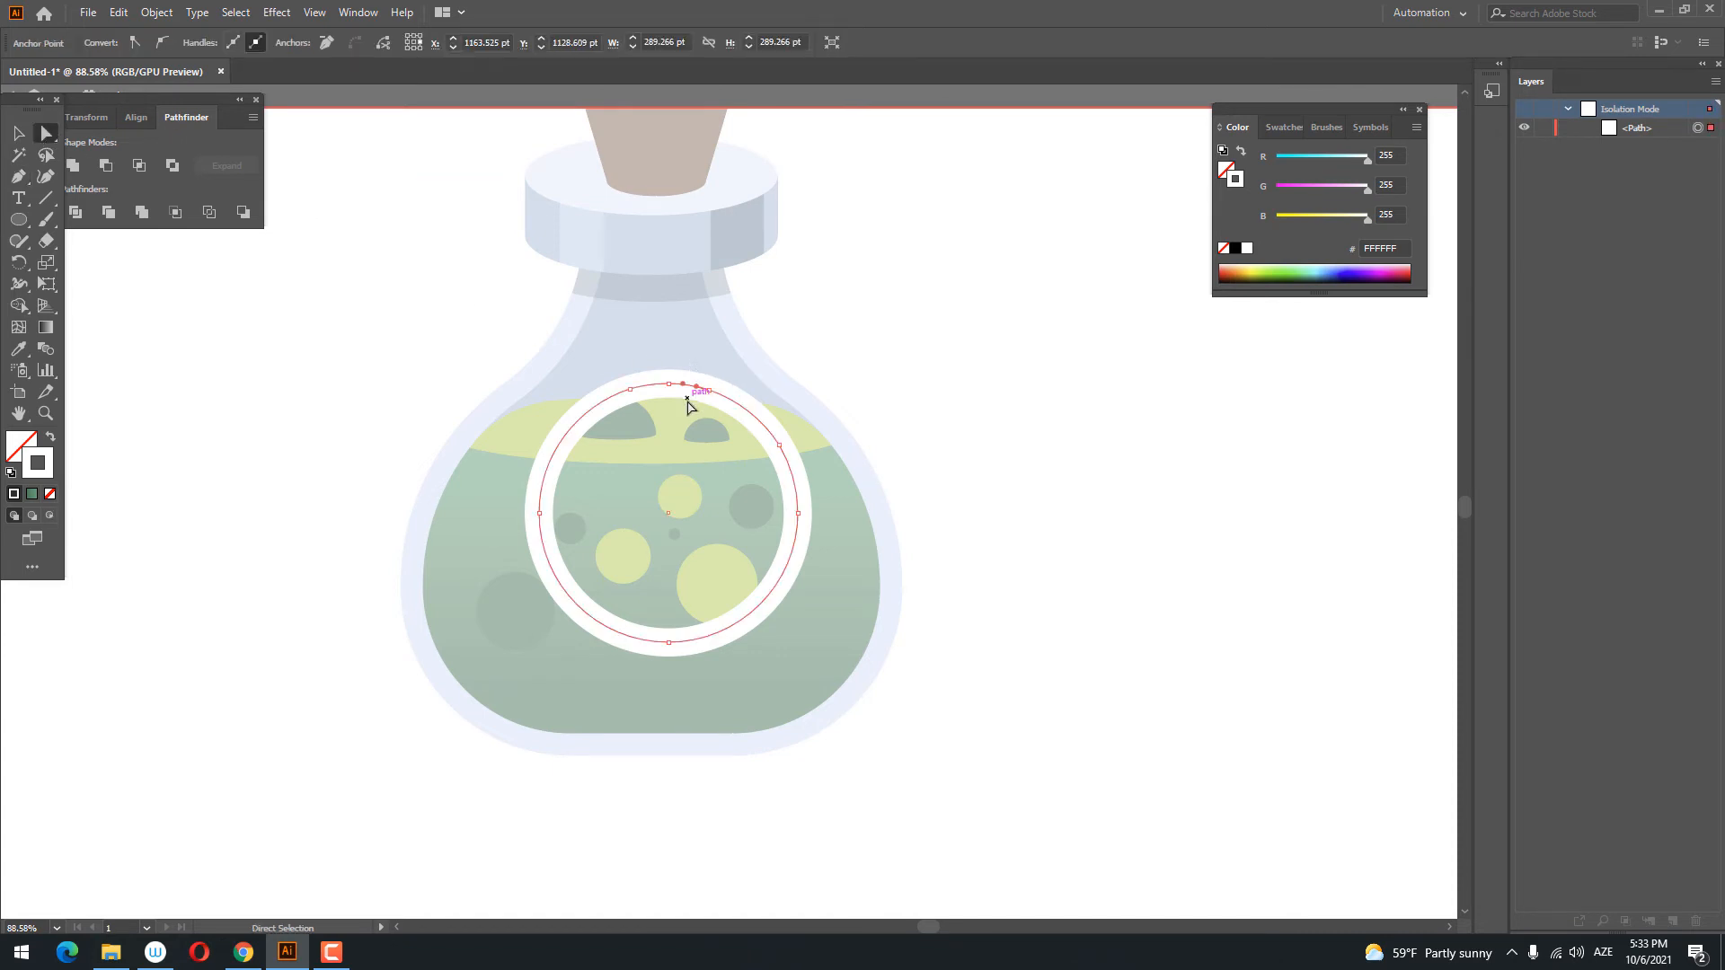
key(Delete)
drag(429, 525, 423, 494)
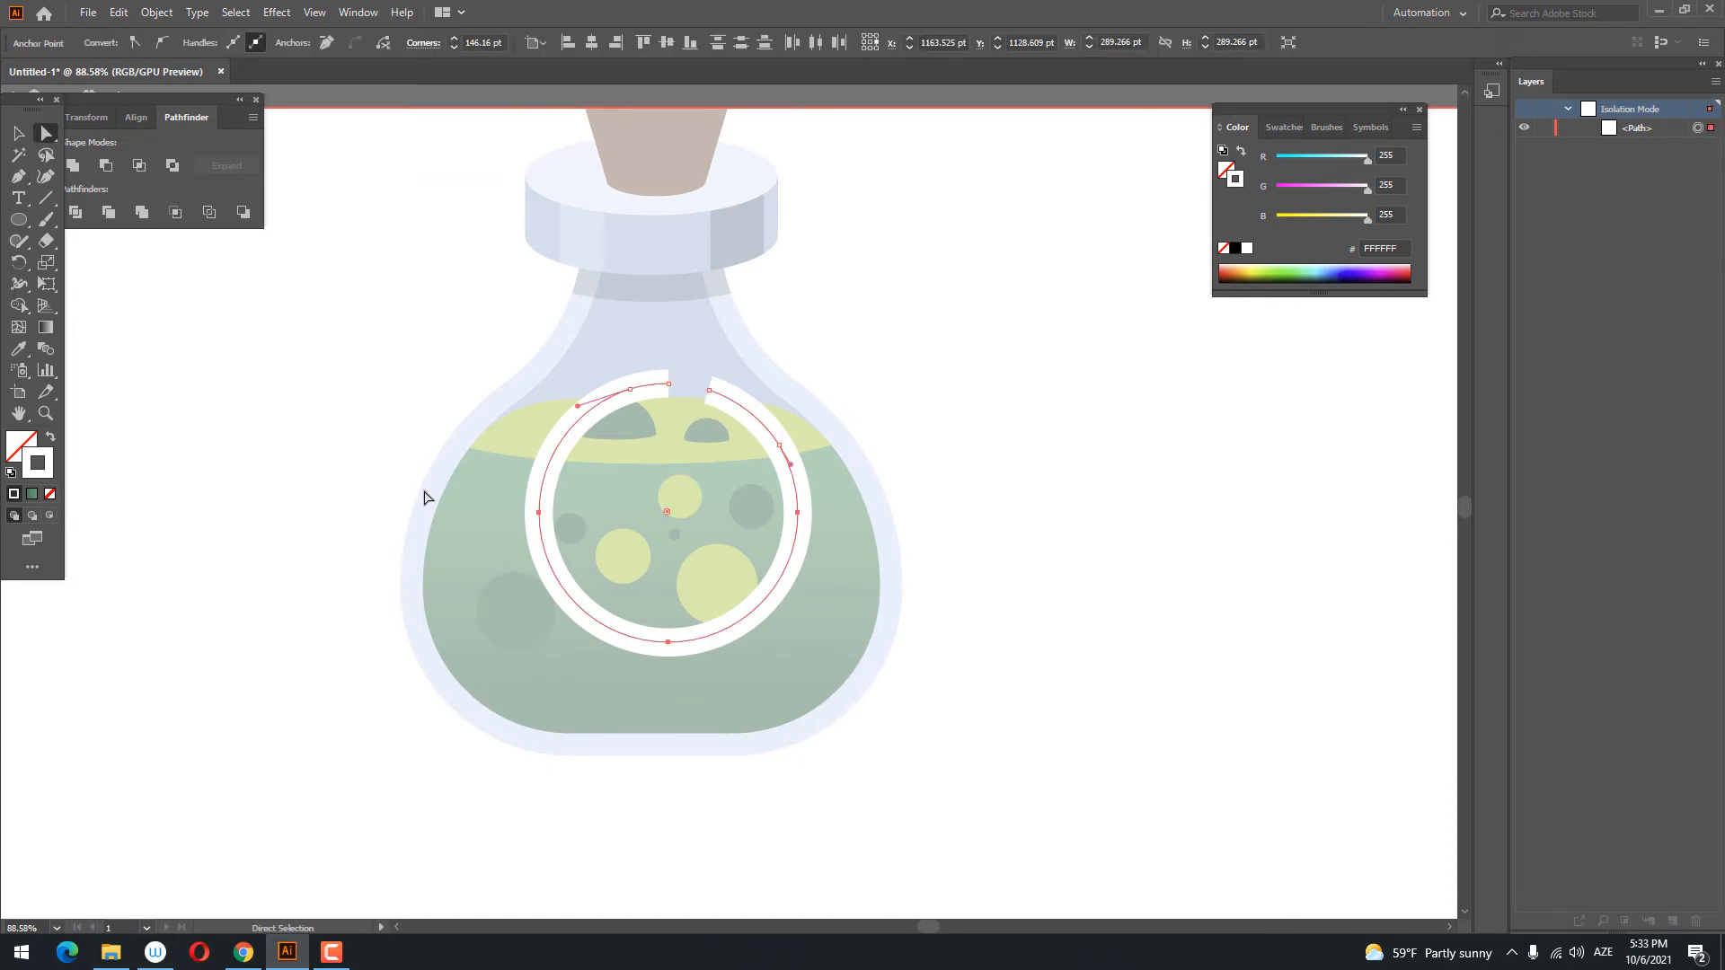
key(Delete)
- Give both white arcs a 35 pt stroke with rounded ends and rotate them slightly clockwise
click(19, 134)
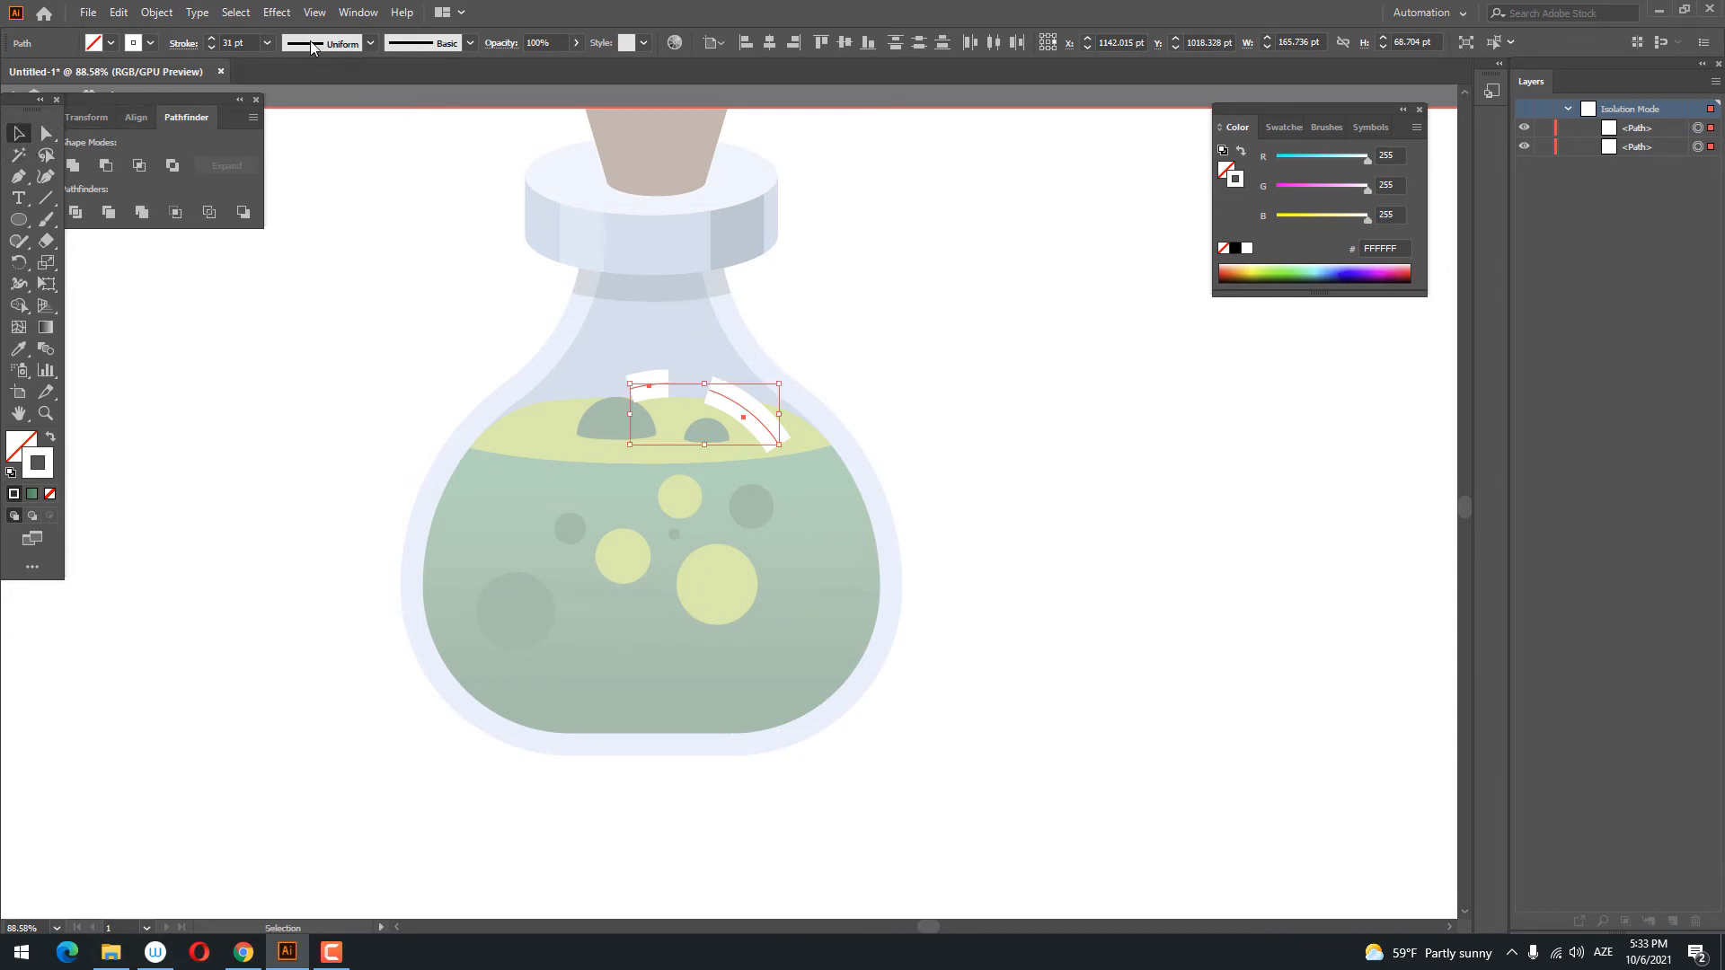
click(185, 42)
click(94, 88)
double_click(970, 432)
drag(787, 452, 778, 468)
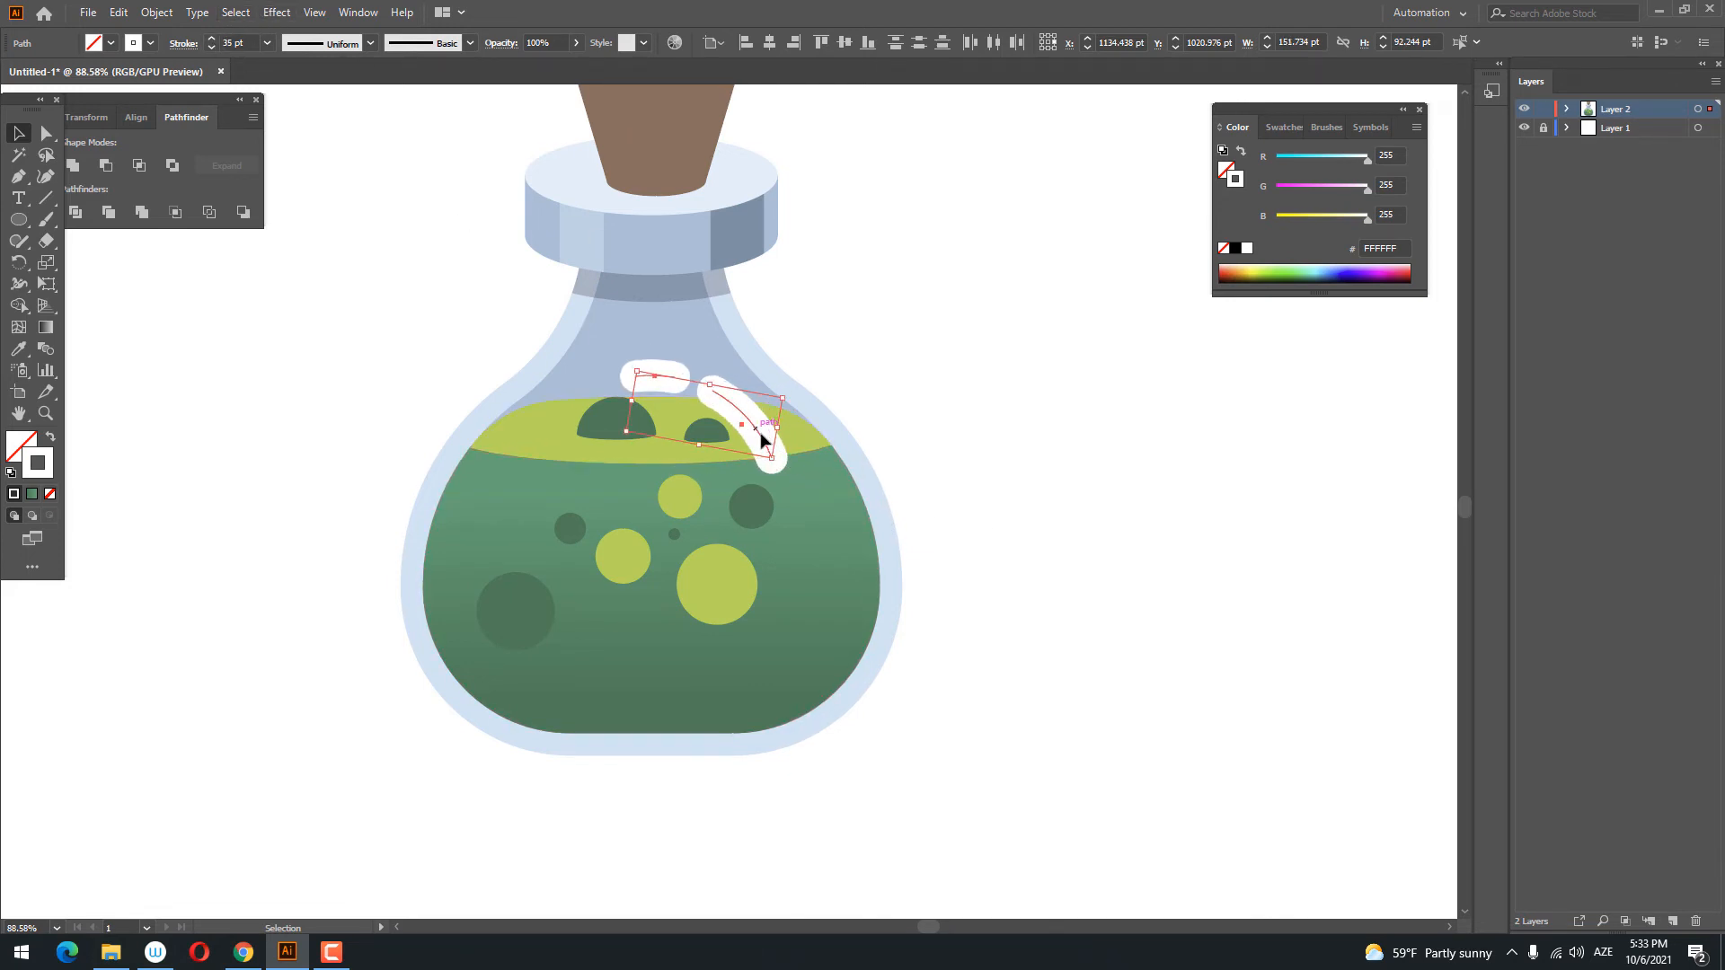
- Try a position further right for the two white arcs, then undo the move
drag(762, 435, 789, 447)
click(1150, 613)
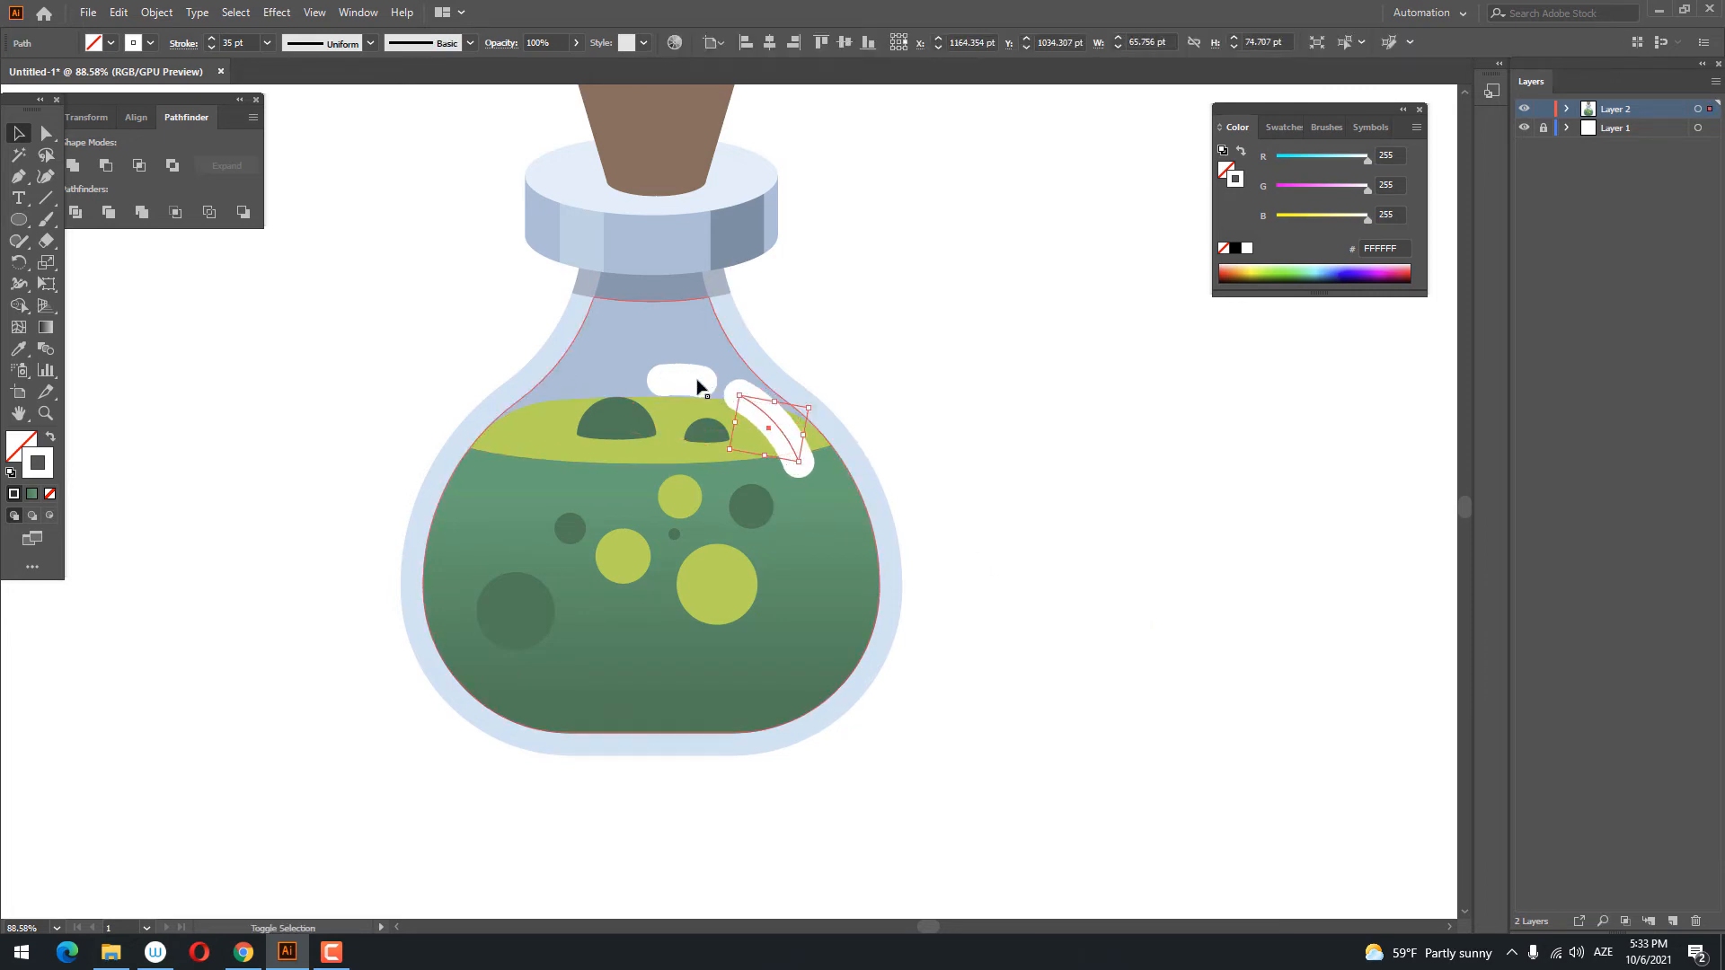
click(698, 388)
shift+click(780, 438)
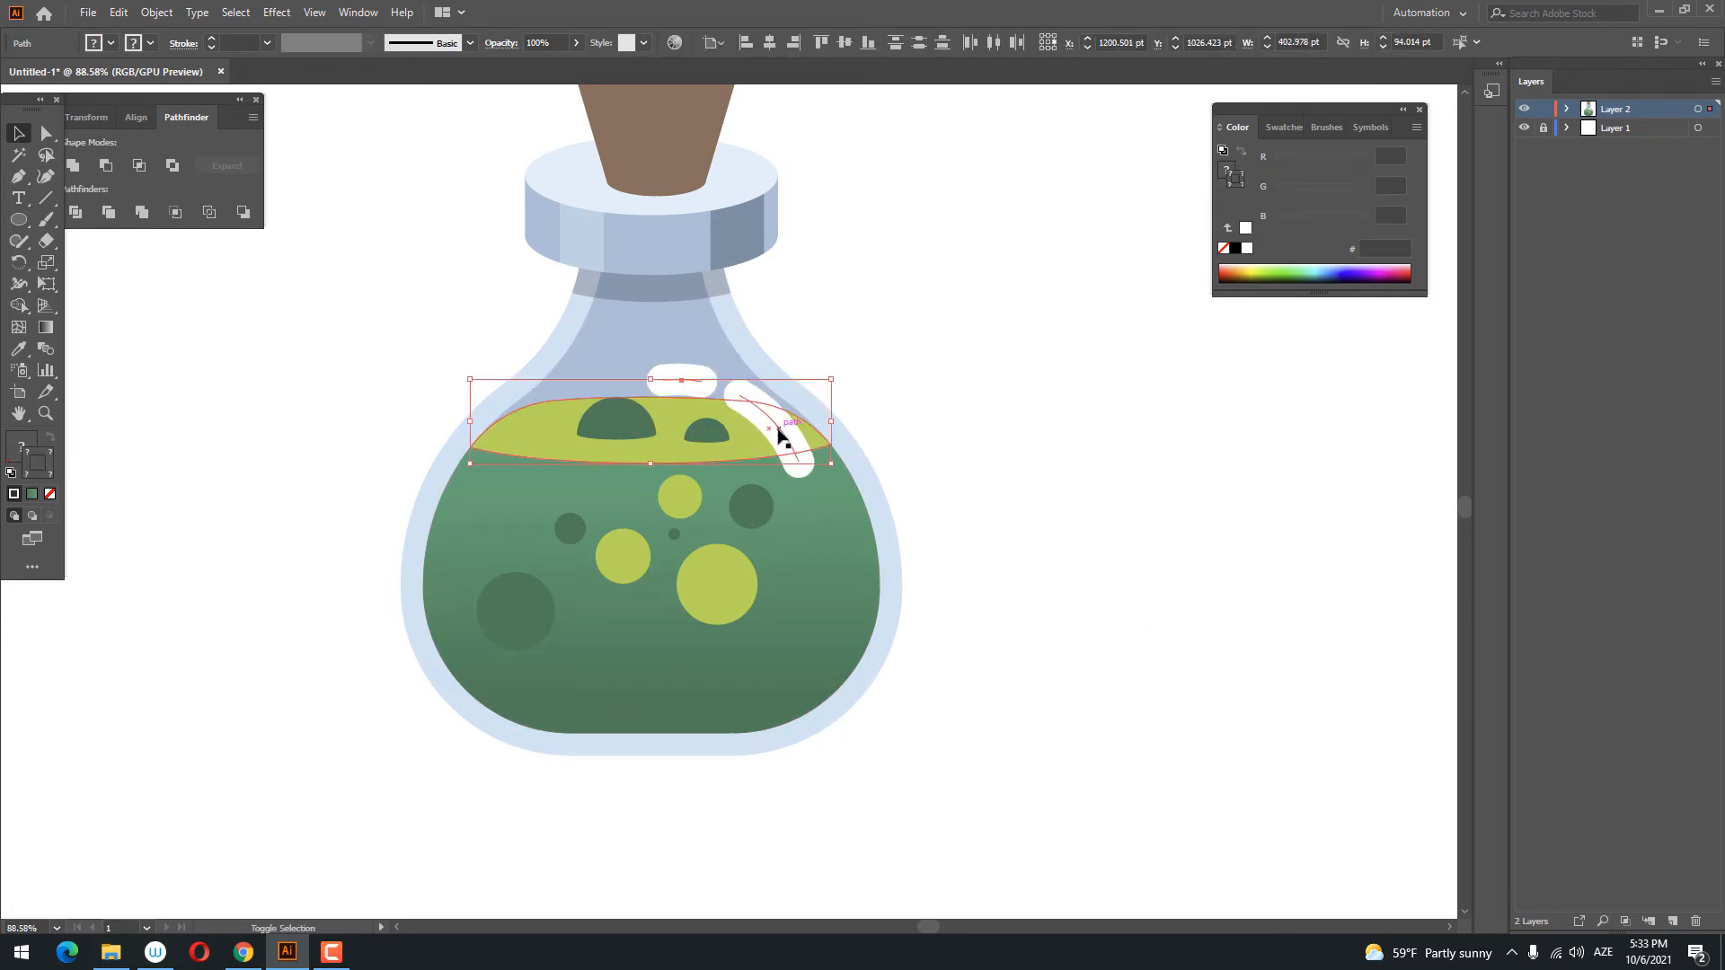
drag(784, 433, 784, 435)
key(ctrl+z)
key(ctrl+z)
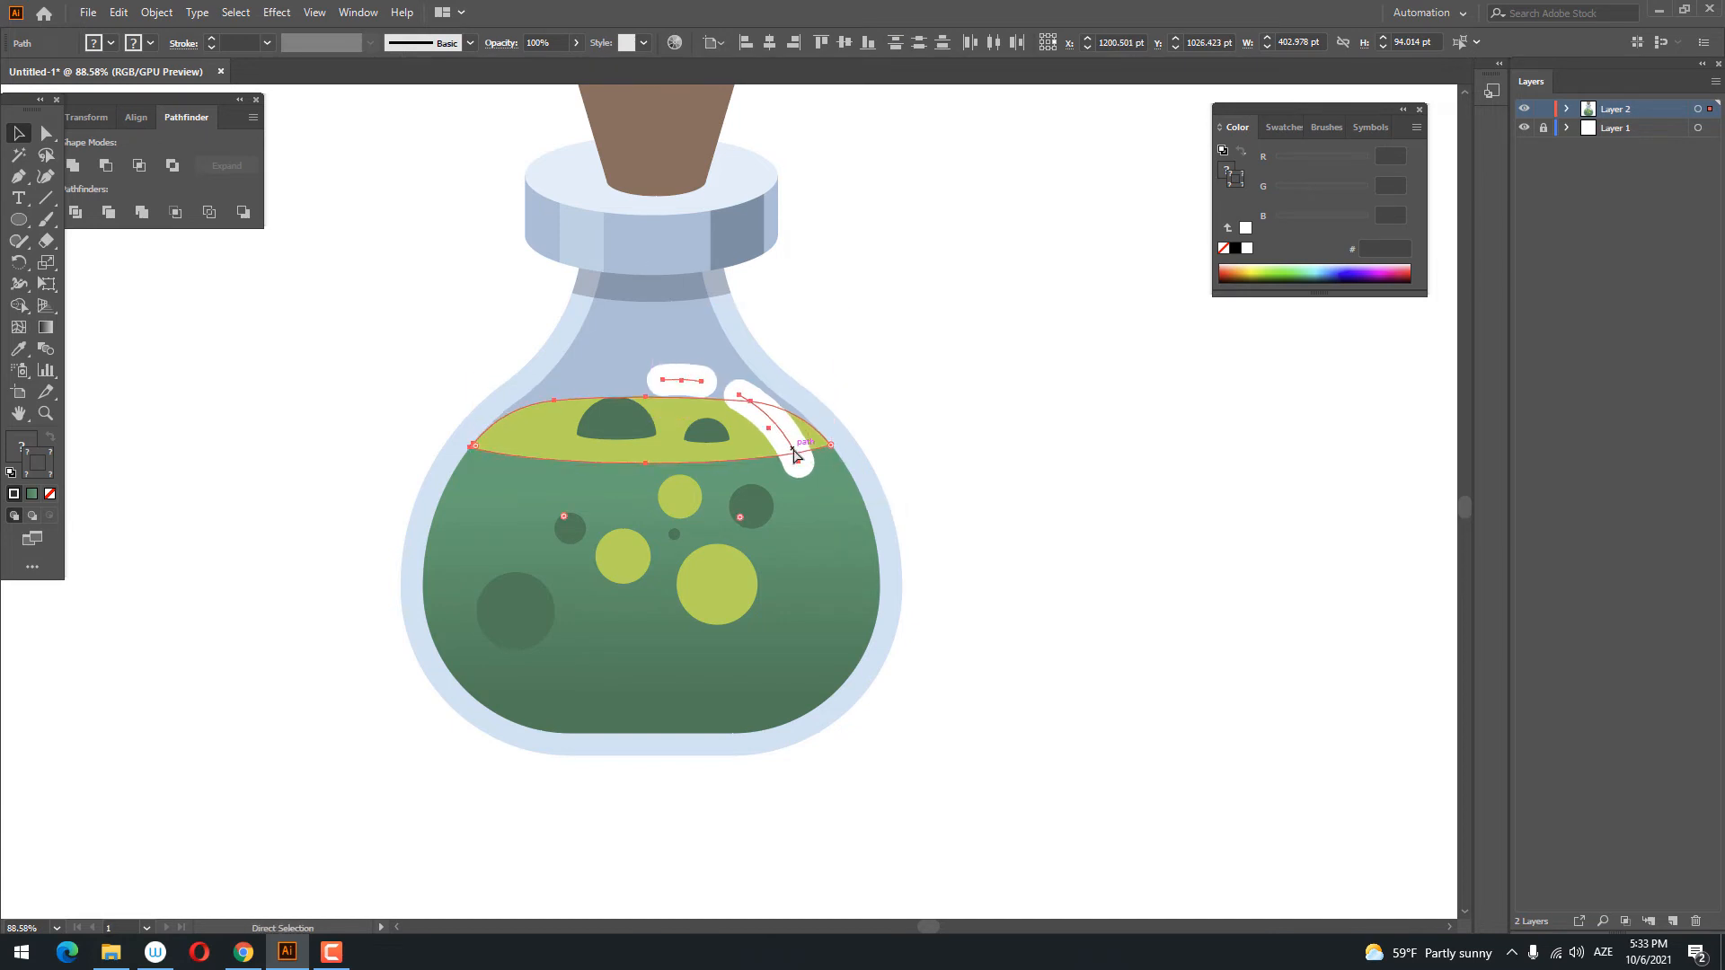
- Select both white arcs and move them slightly right and down on the bottle's shoulder
click(904, 433)
click(748, 417)
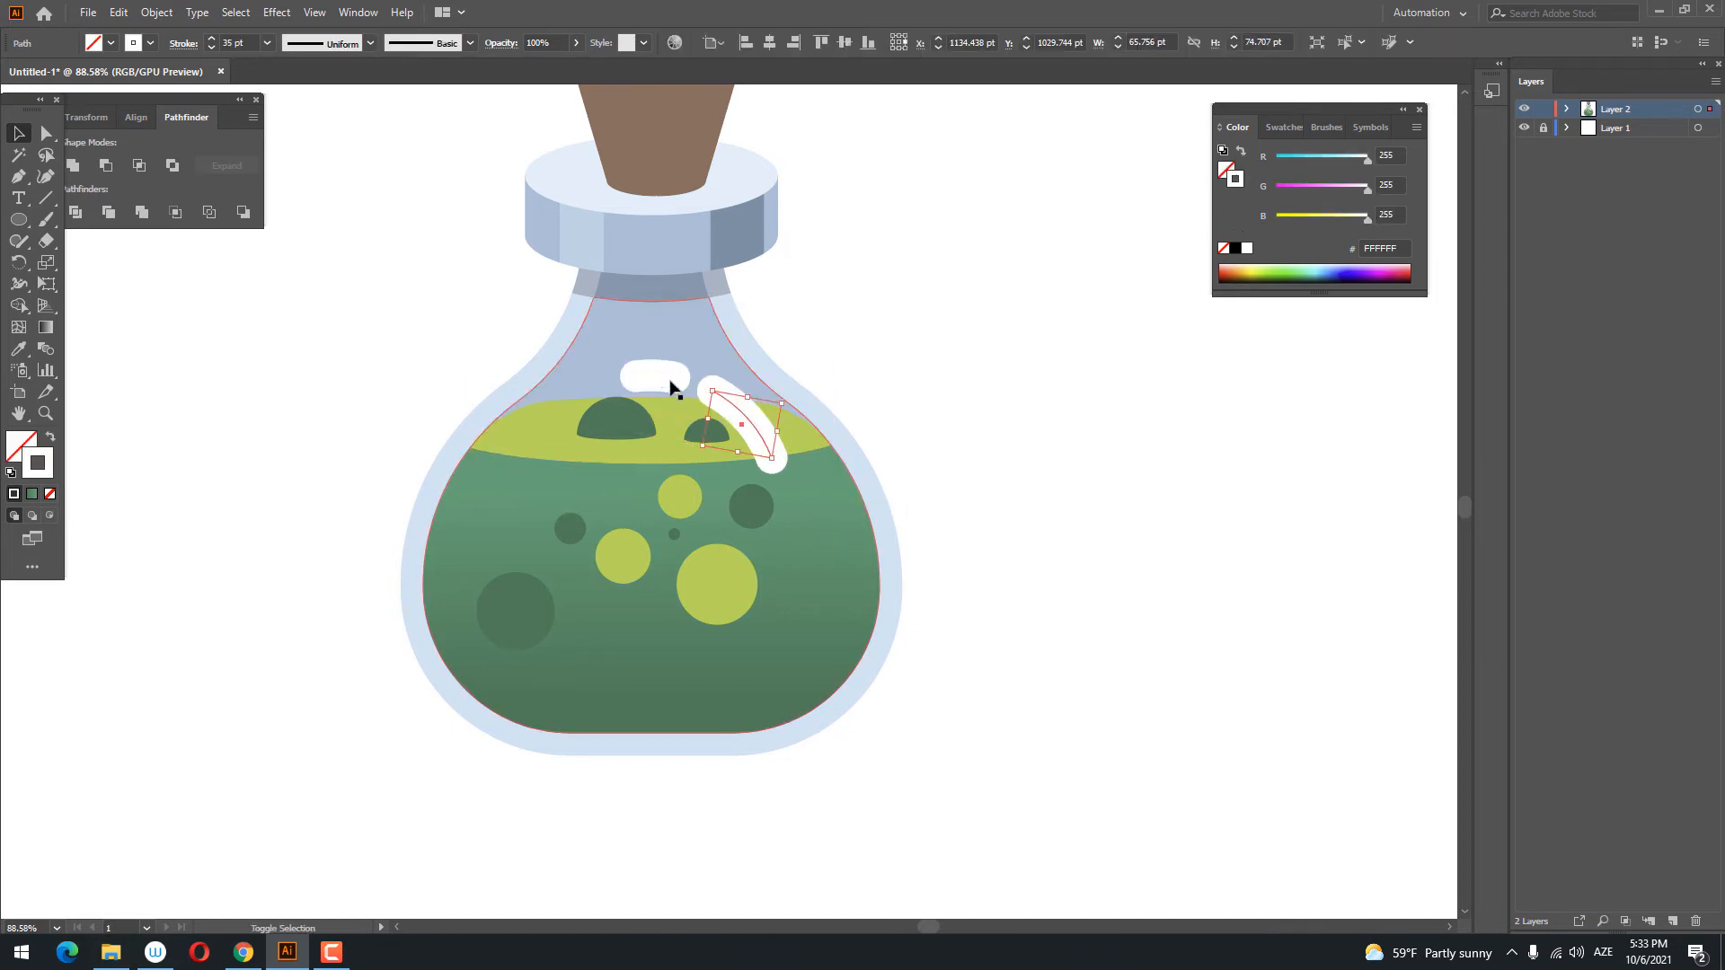
shift+click(665, 377)
drag(757, 441, 770, 450)
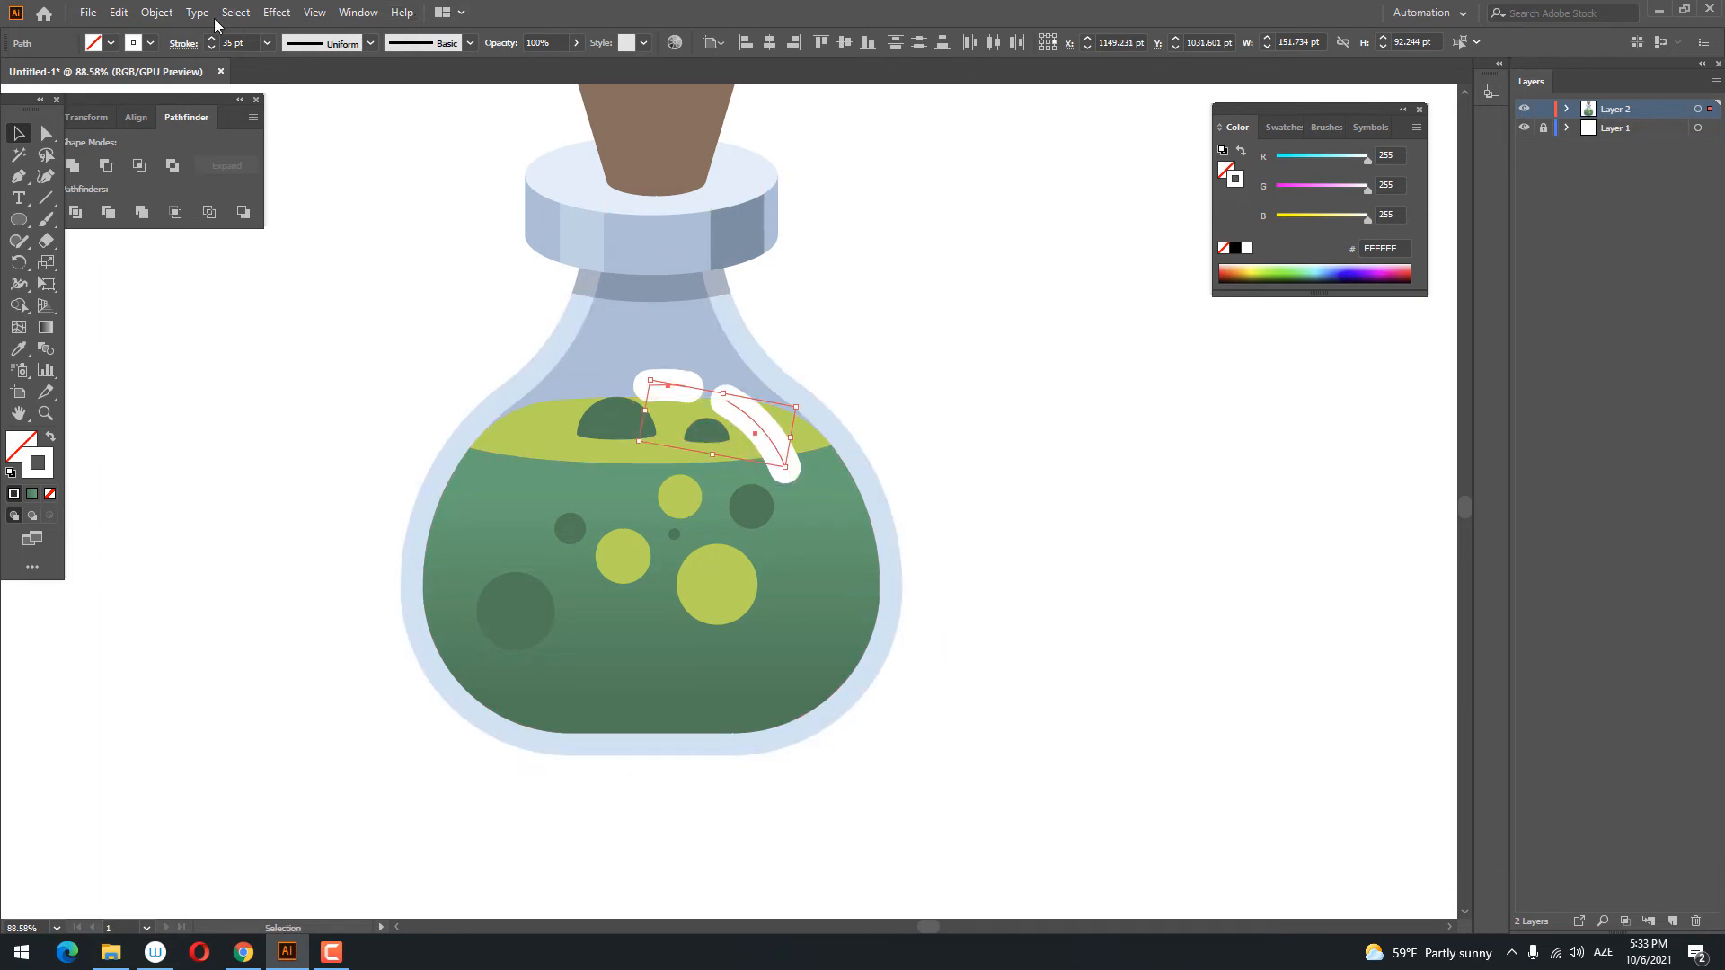
- Thicken the two white arcs' stroke to 38 pt and expand their fill and stroke into shapes
click(156, 11)
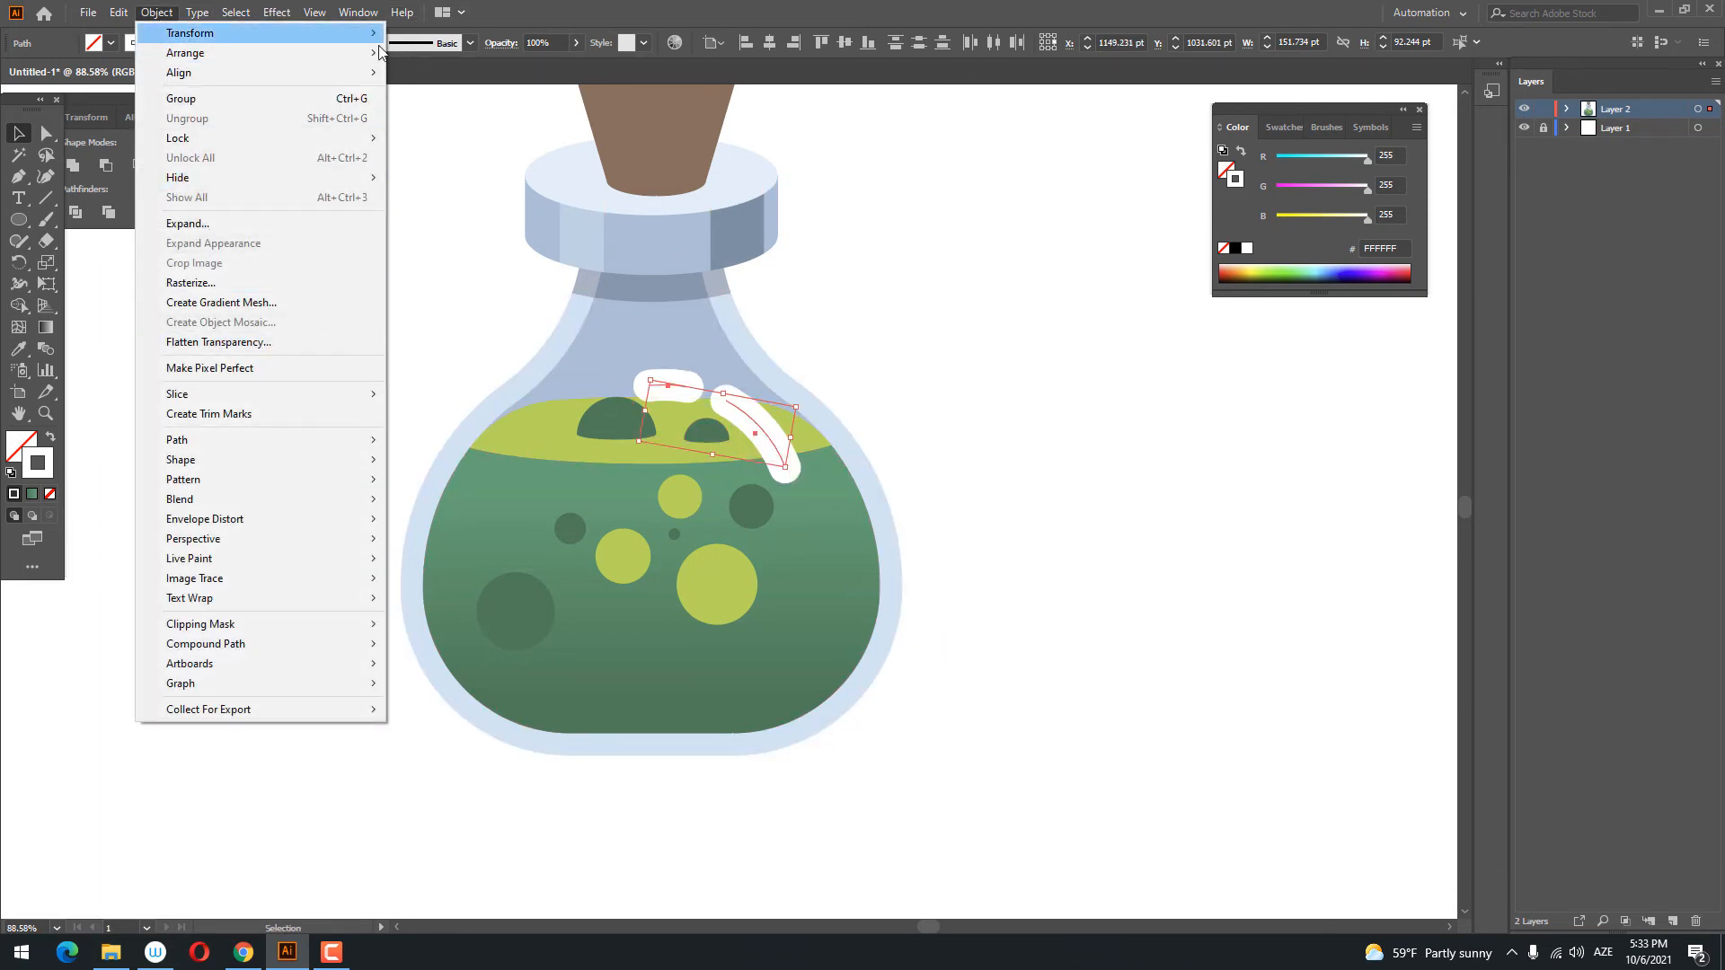
click(403, 65)
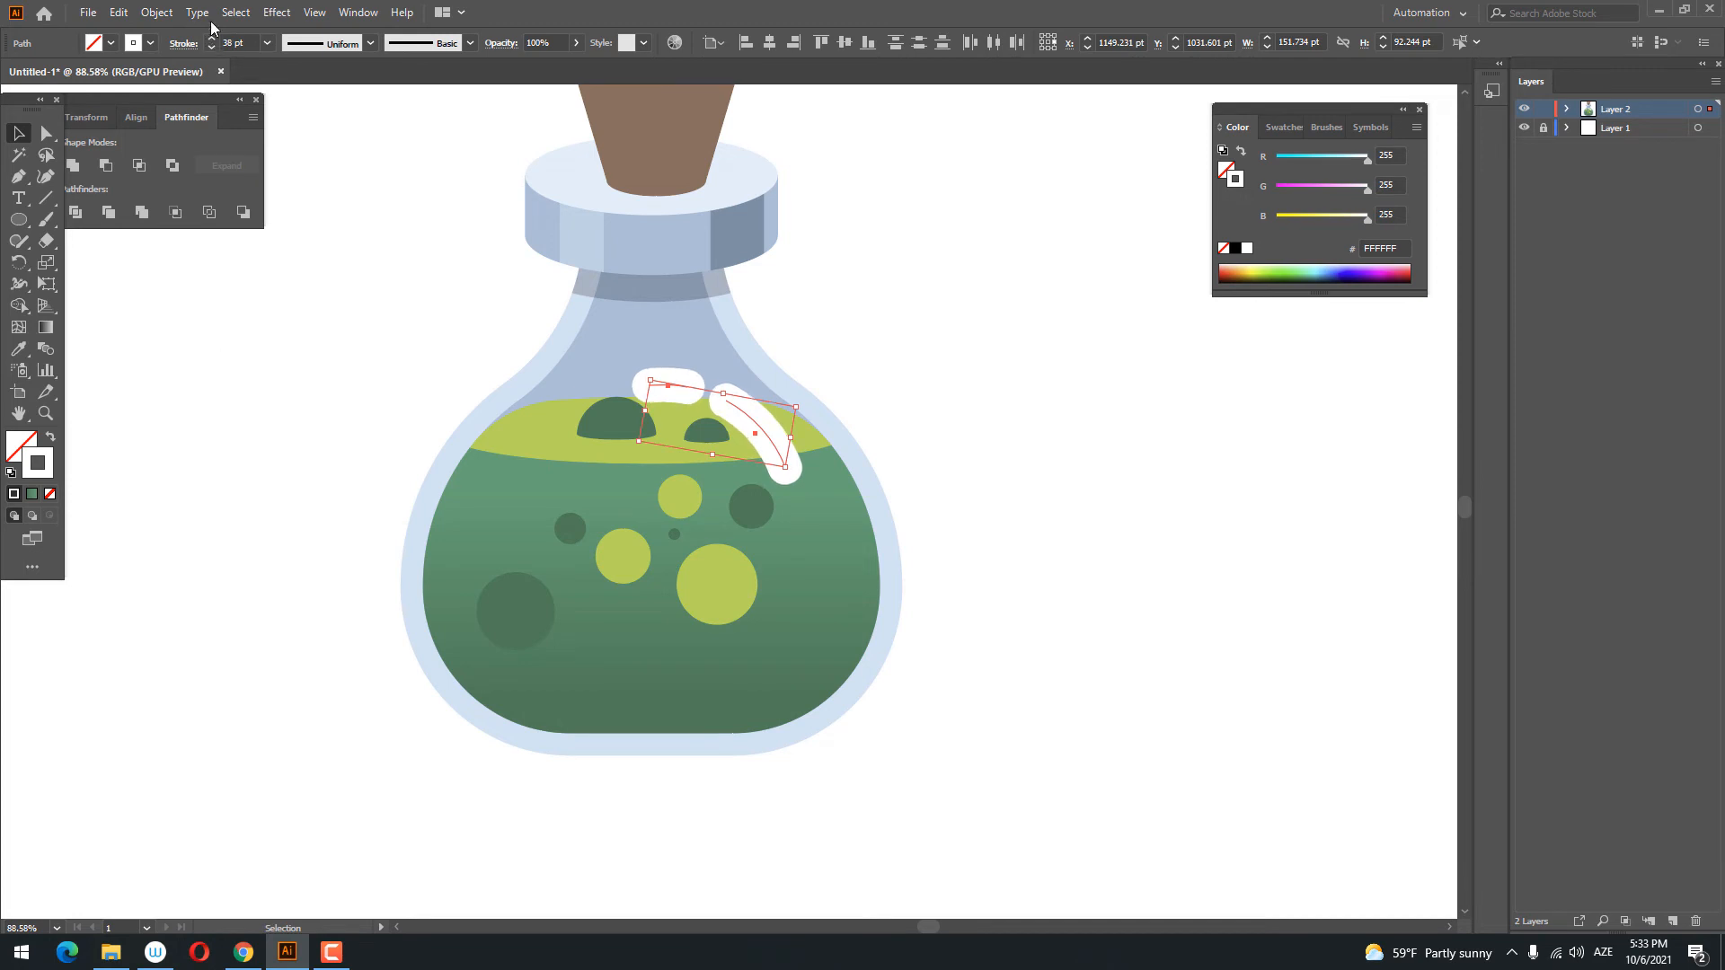
click(157, 12)
click(207, 220)
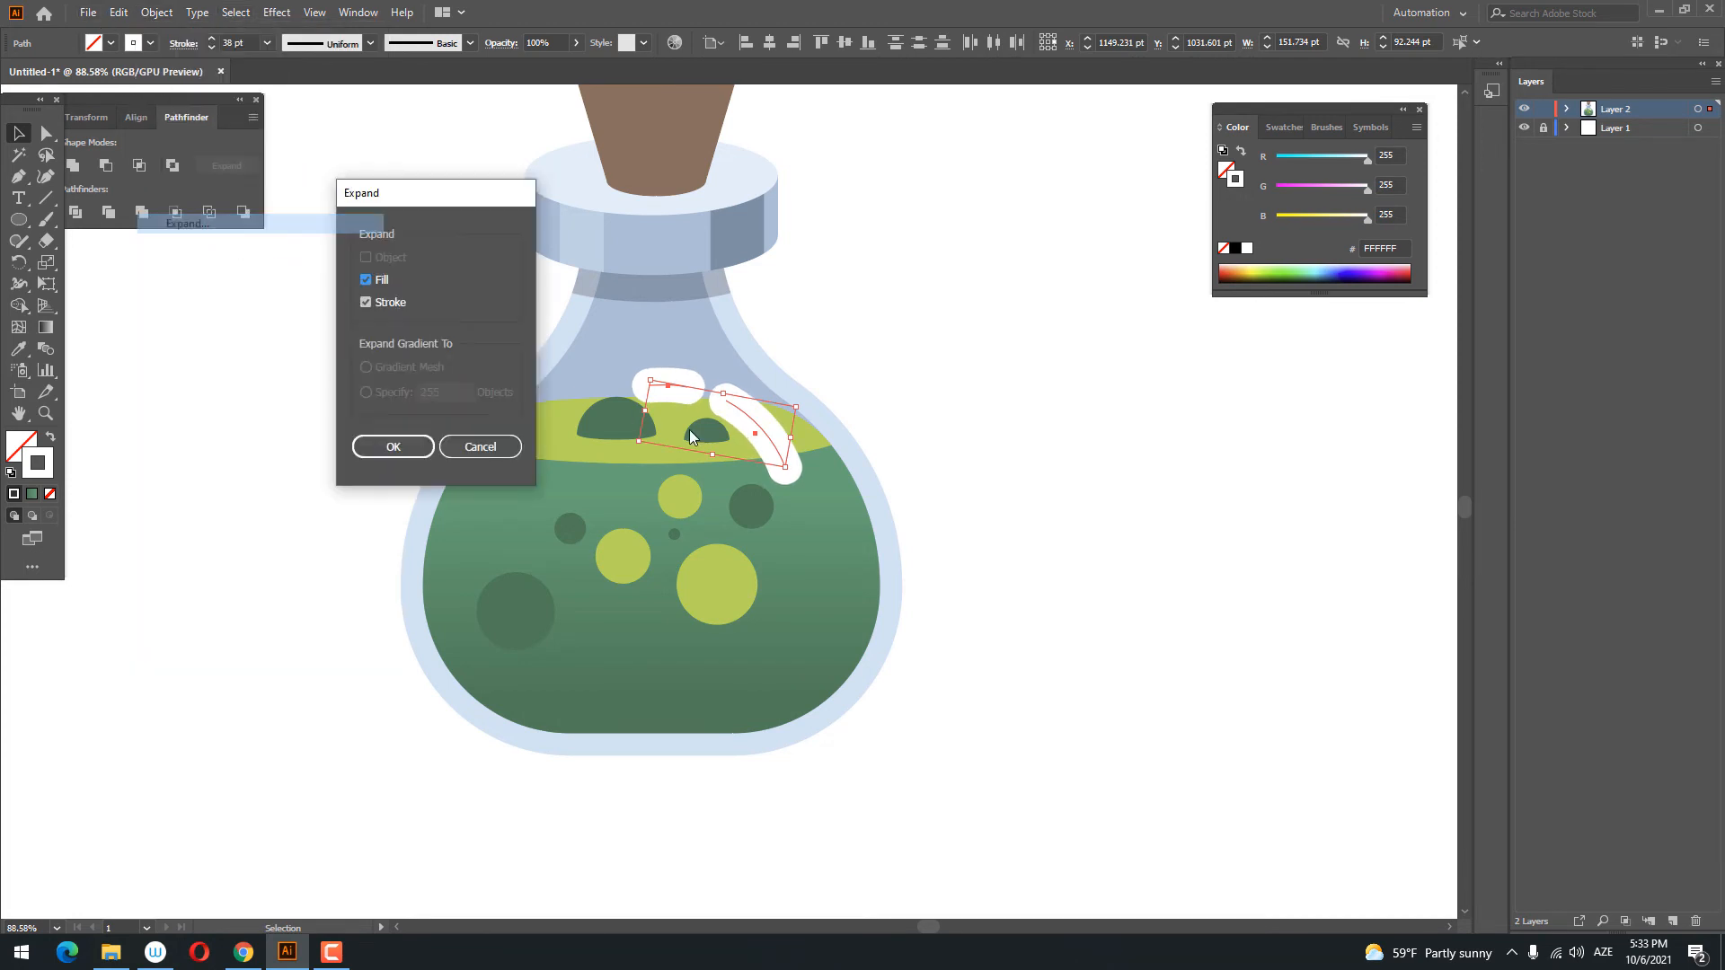
click(395, 444)
click(1030, 554)
- Fill the side of the cork with the warmer brown #A0705C
key(ctrl+space)
drag(954, 353, 566, 443)
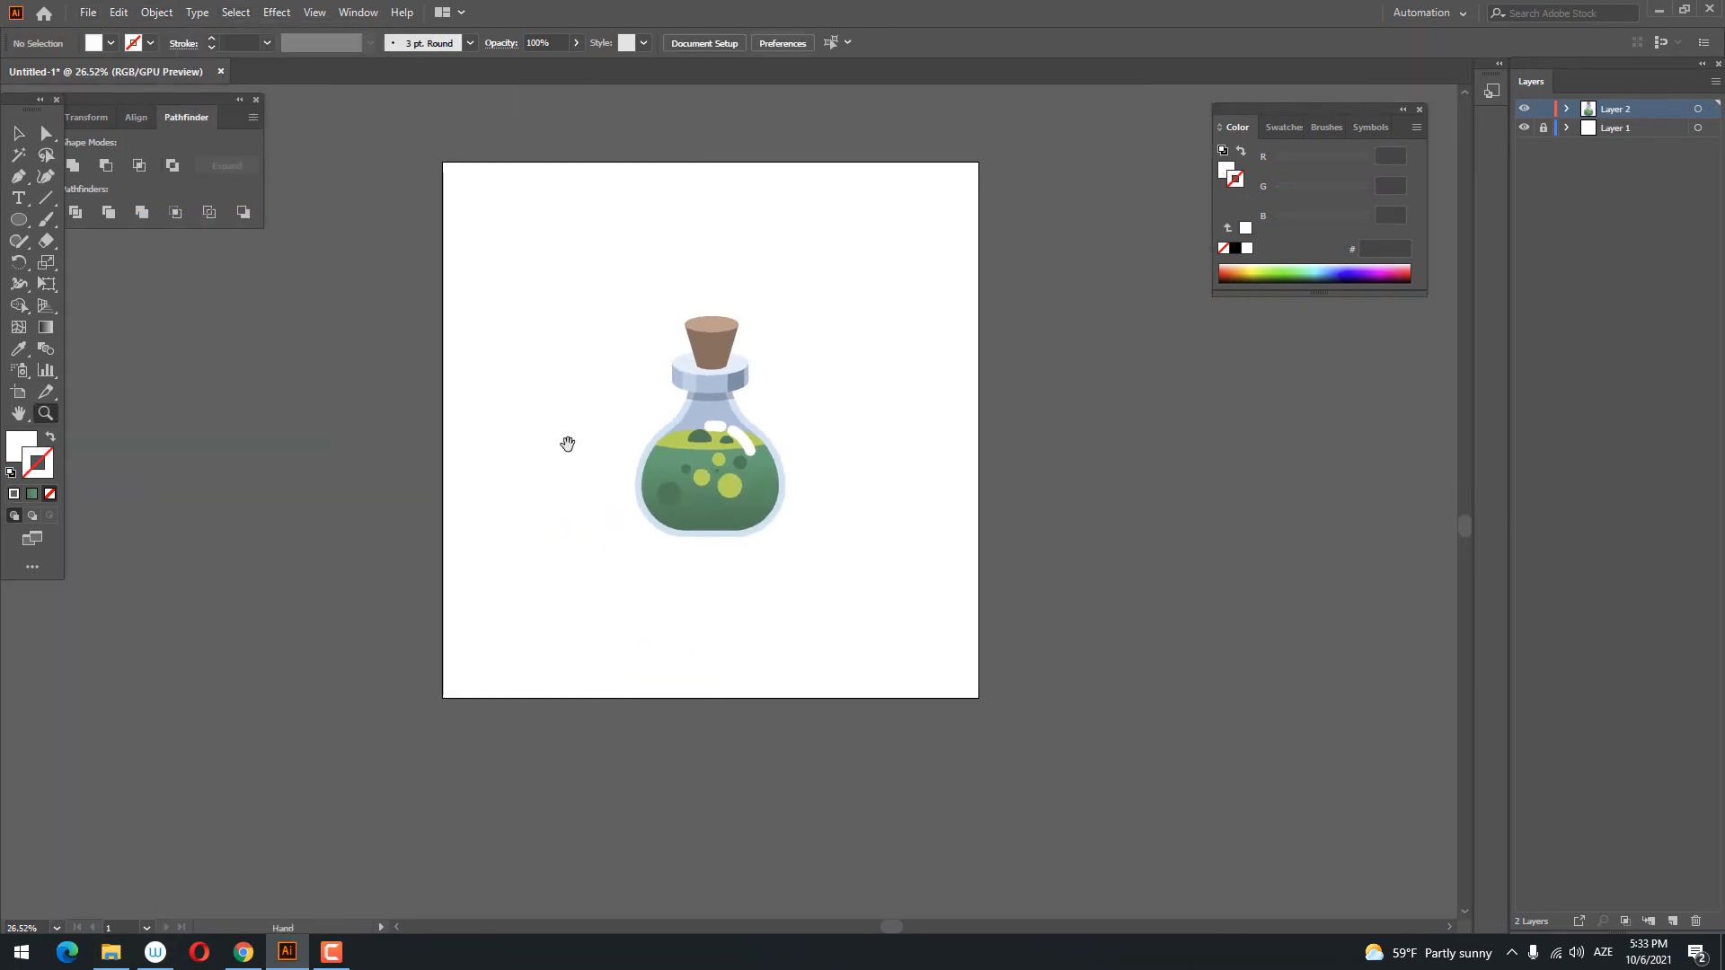
drag(708, 422, 719, 485)
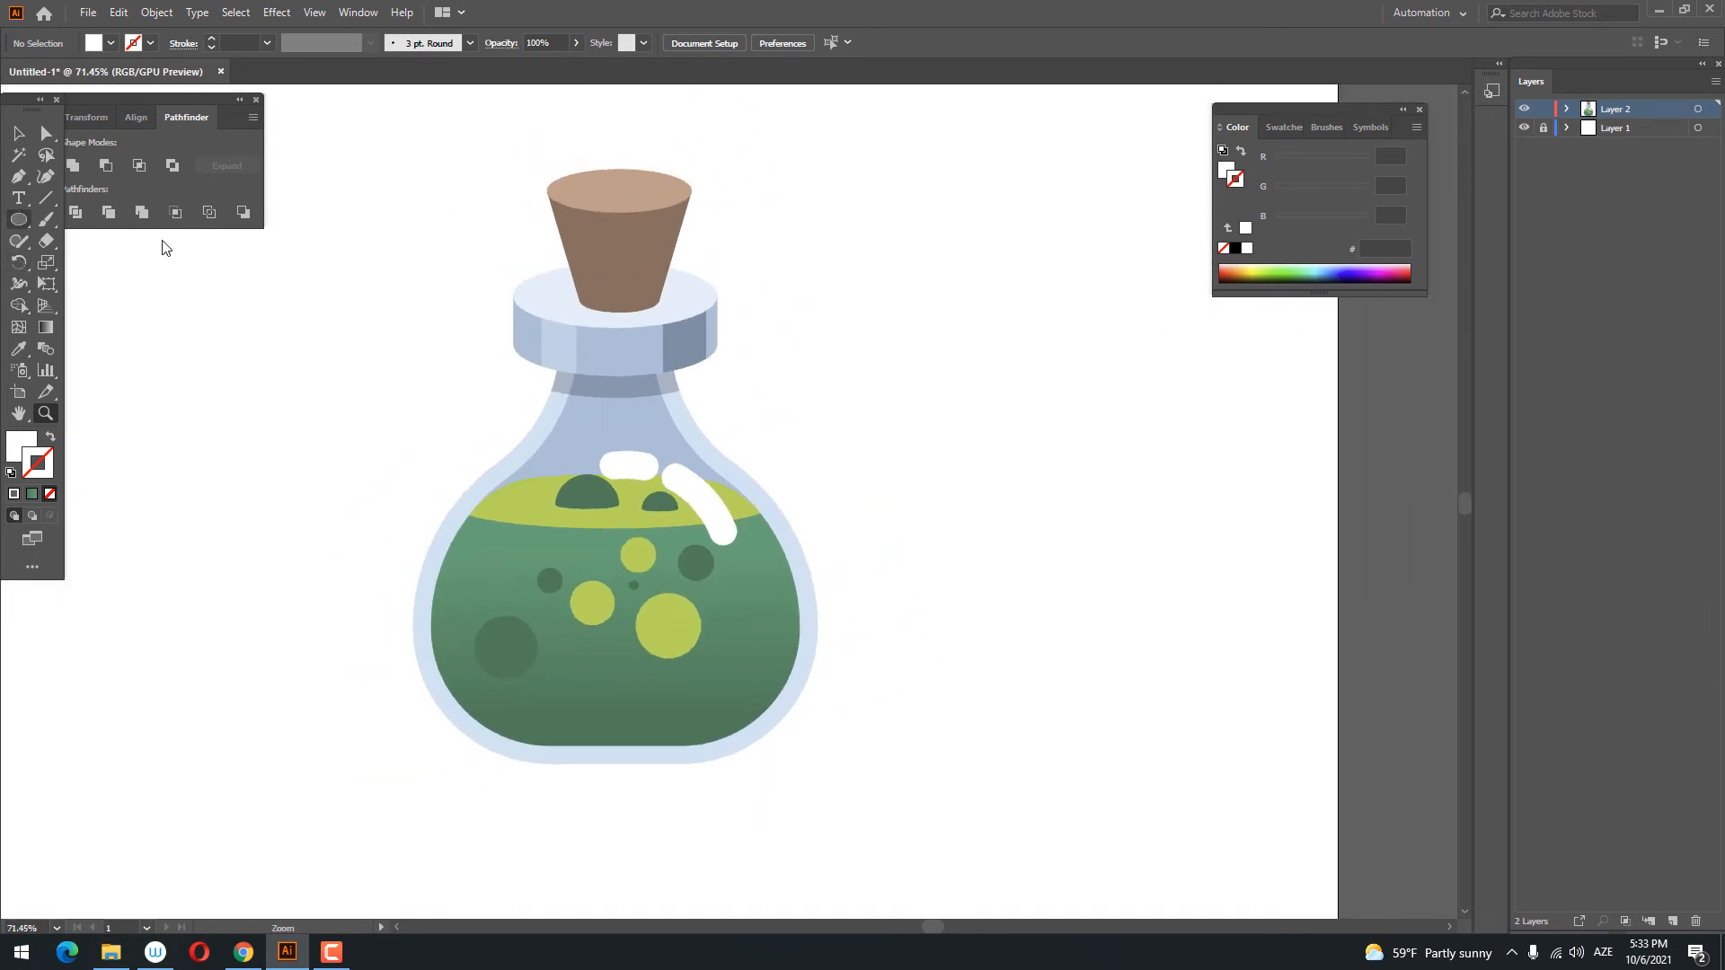
drag(760, 350, 743, 350)
drag(655, 208, 723, 274)
key(space)
drag(667, 359, 654, 384)
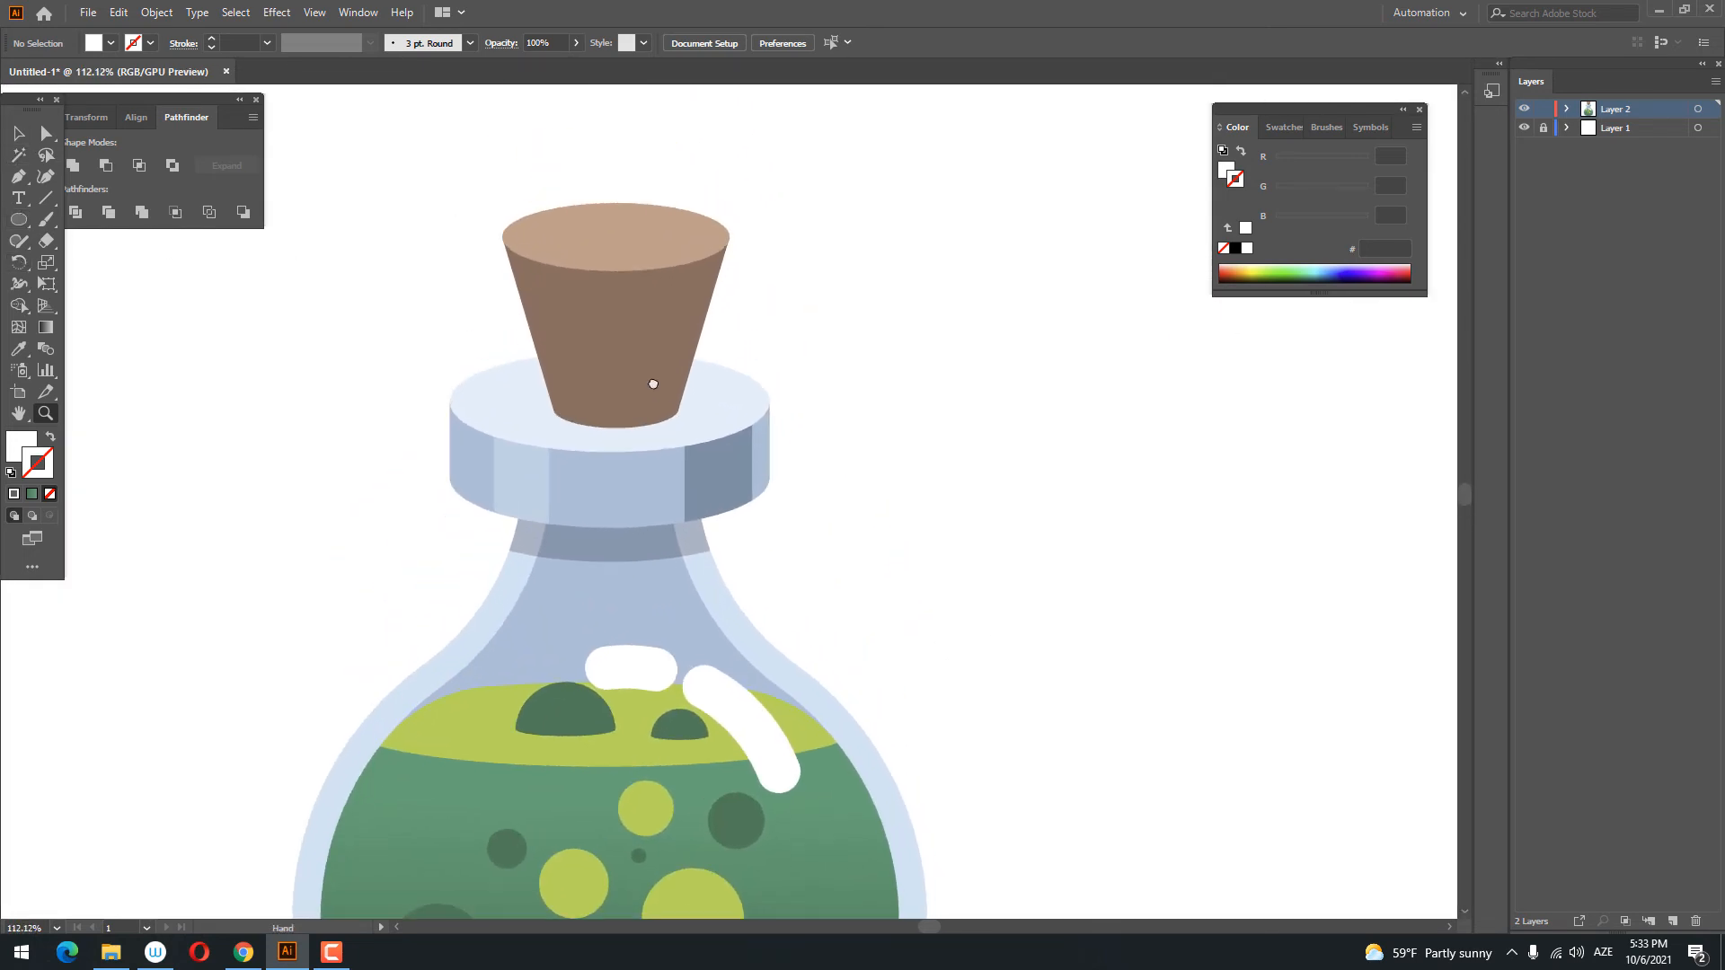
click(635, 316)
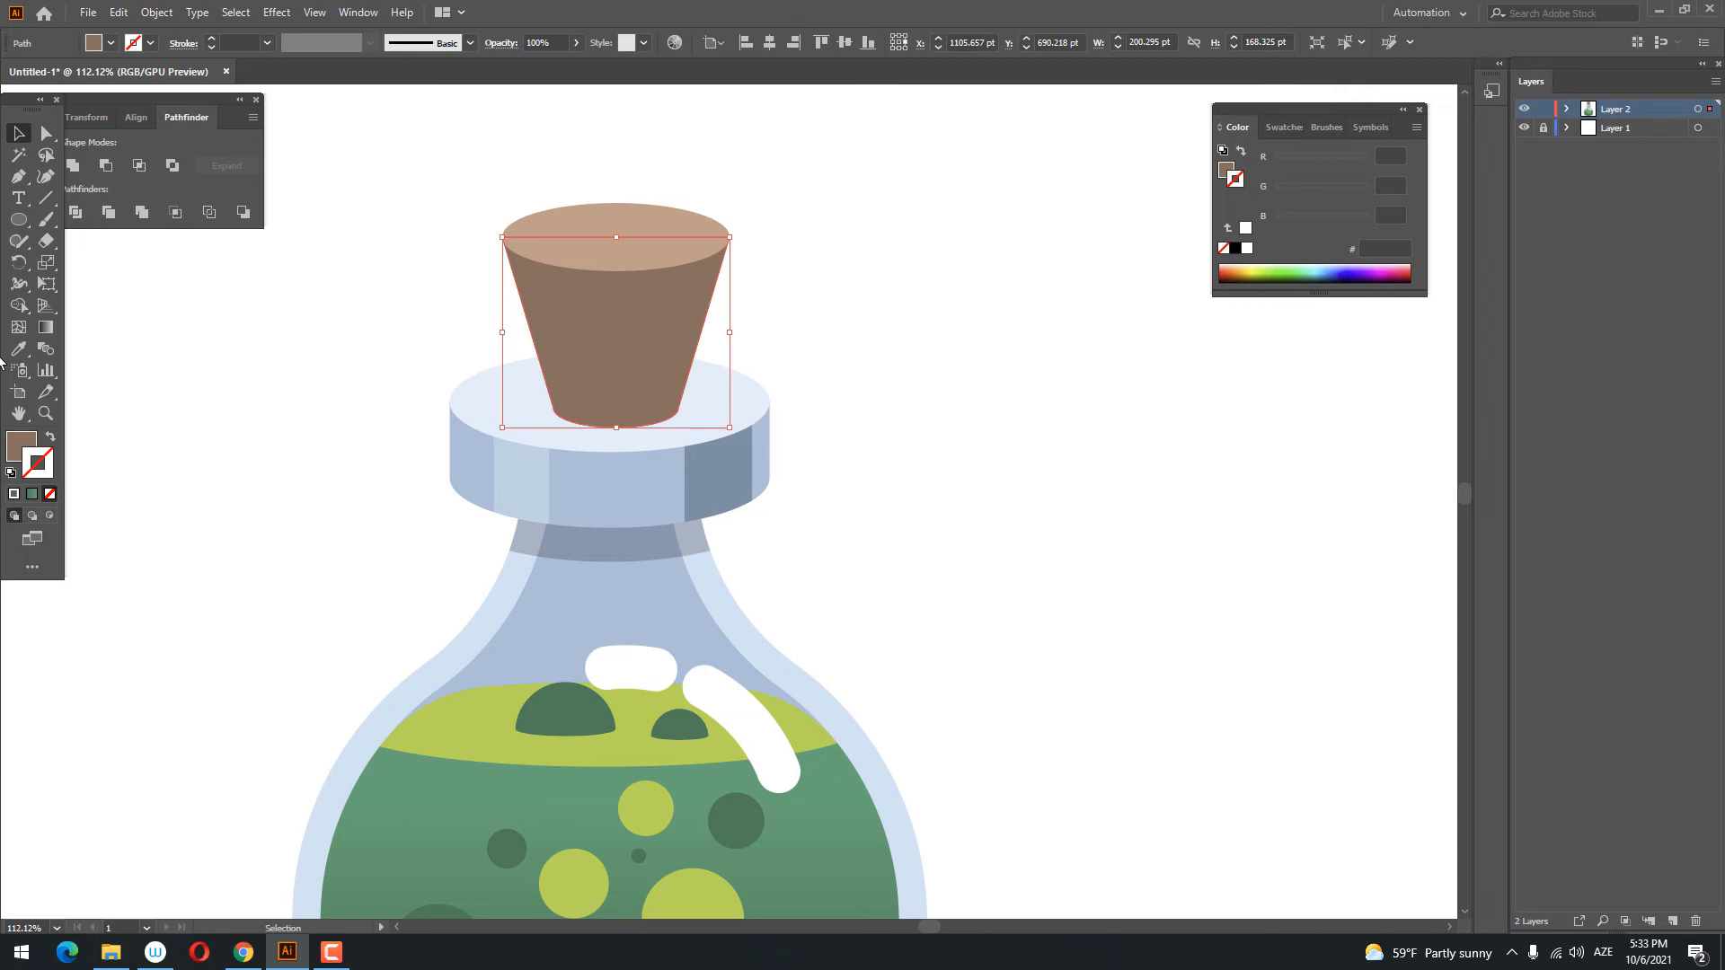
double_click(18, 446)
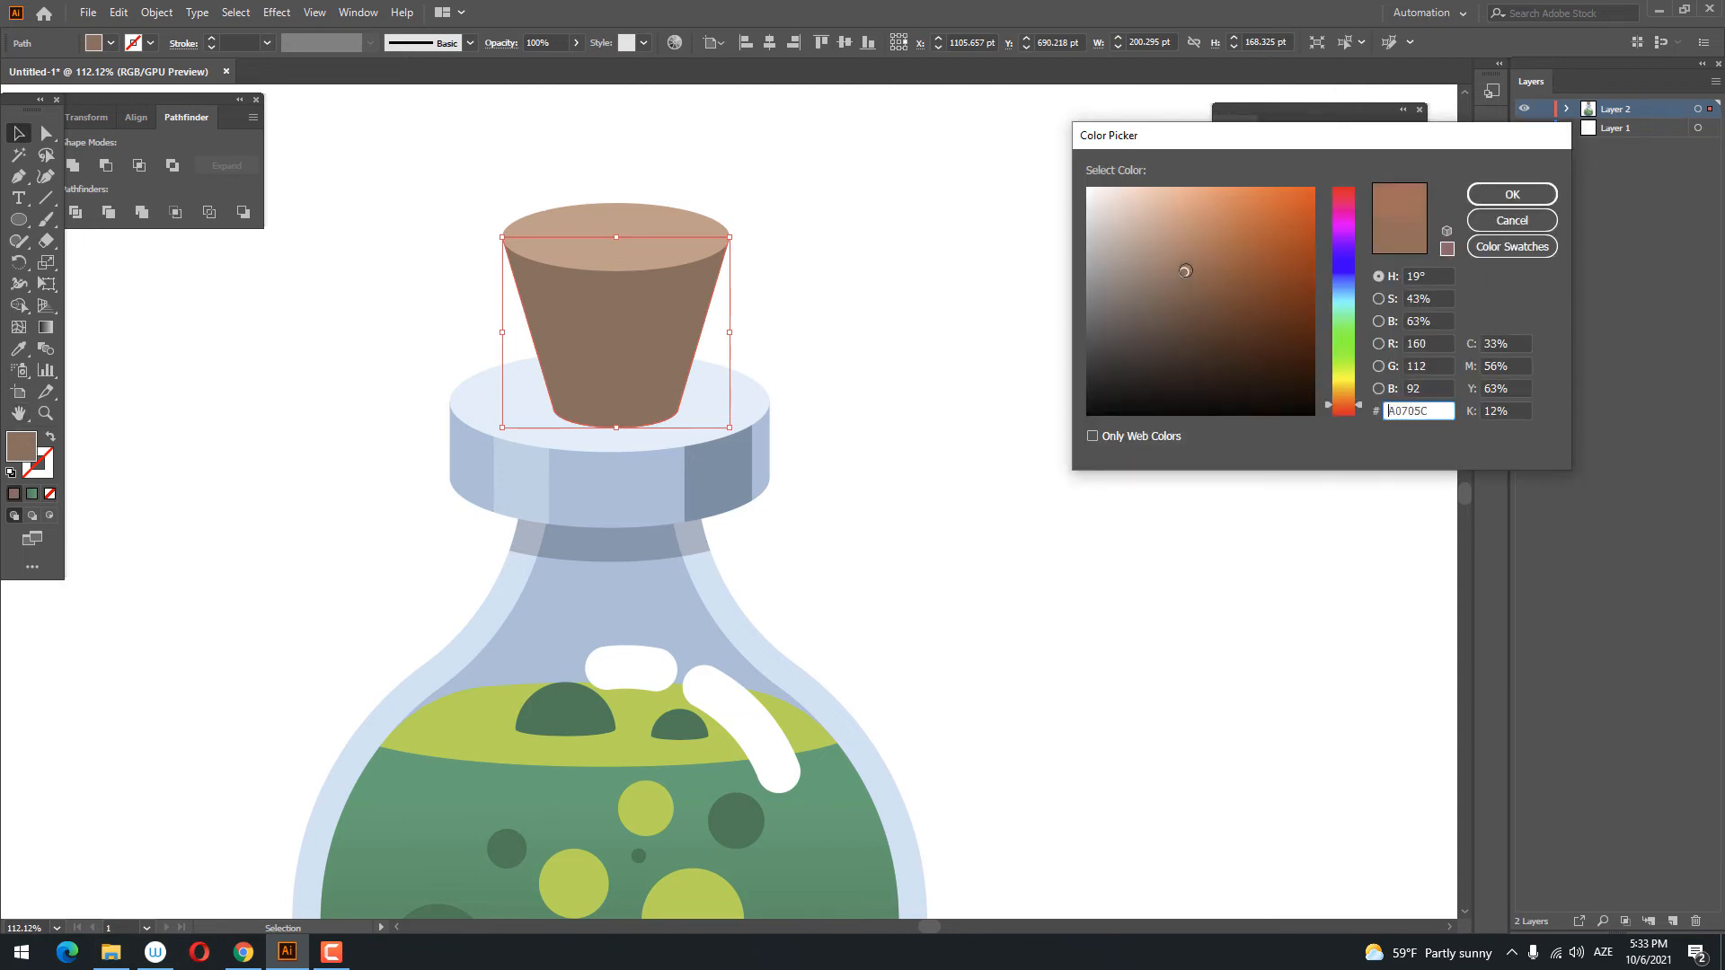
click(1512, 194)
- Fill the cork's top ellipse with the lighter brown #BC8875 and tilt the whole cork slightly clockwise
click(639, 254)
click(18, 349)
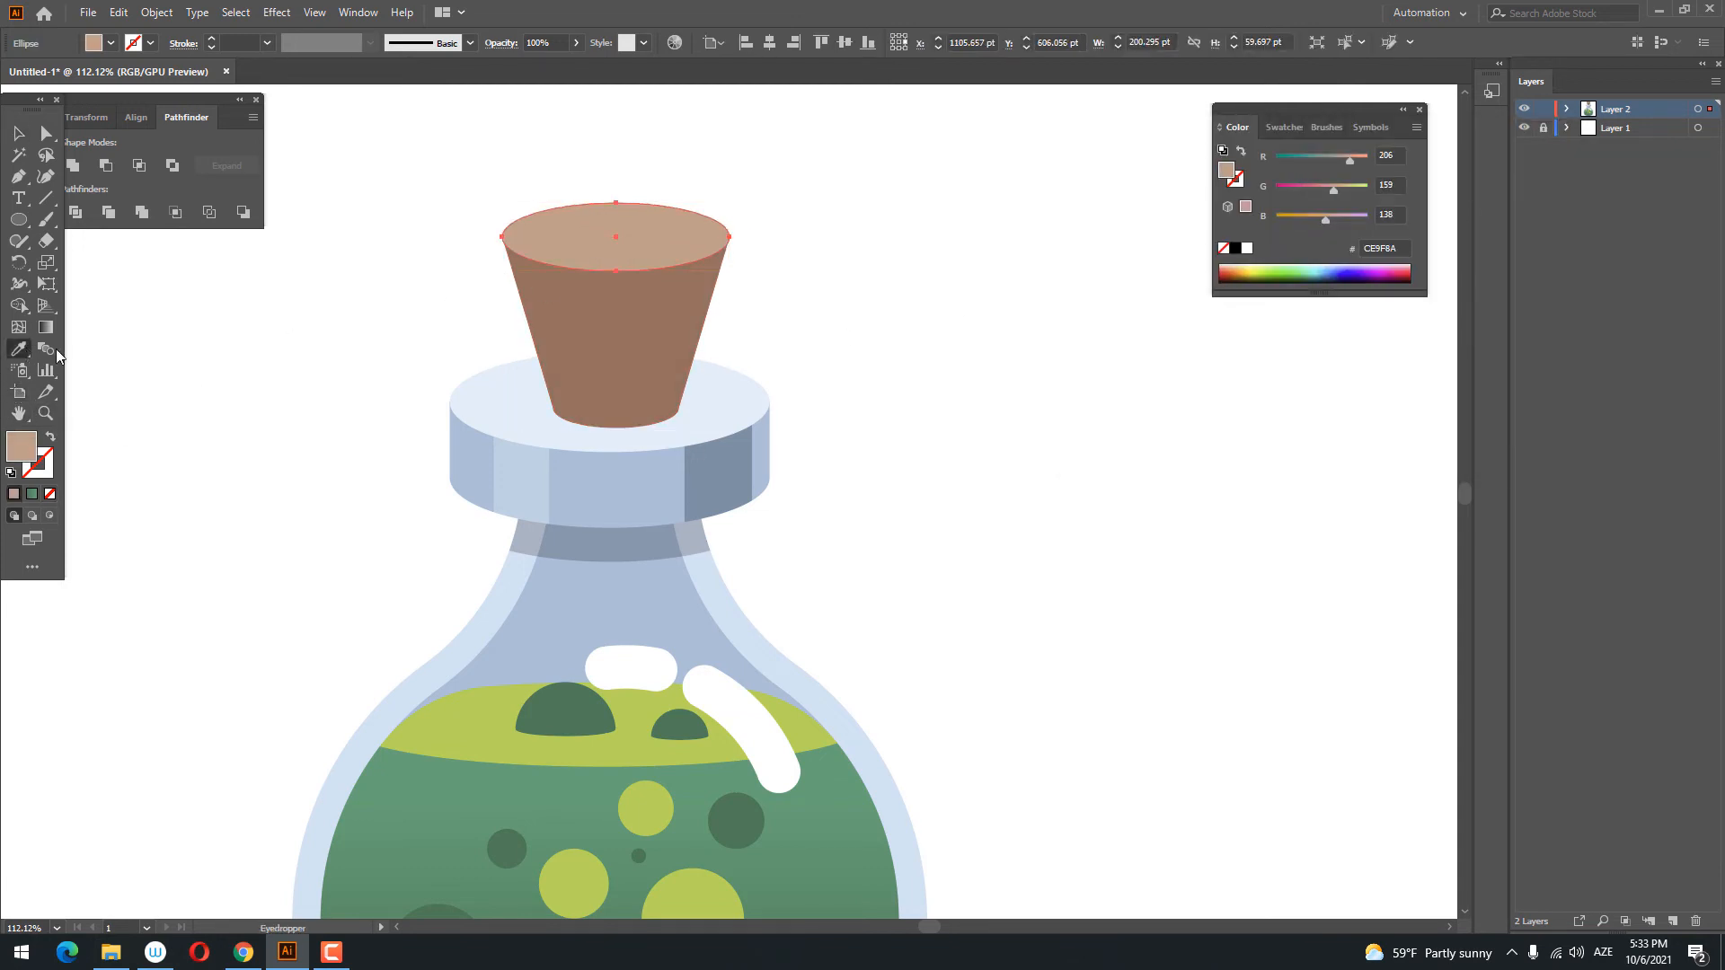
click(703, 339)
click(576, 356)
double_click(21, 446)
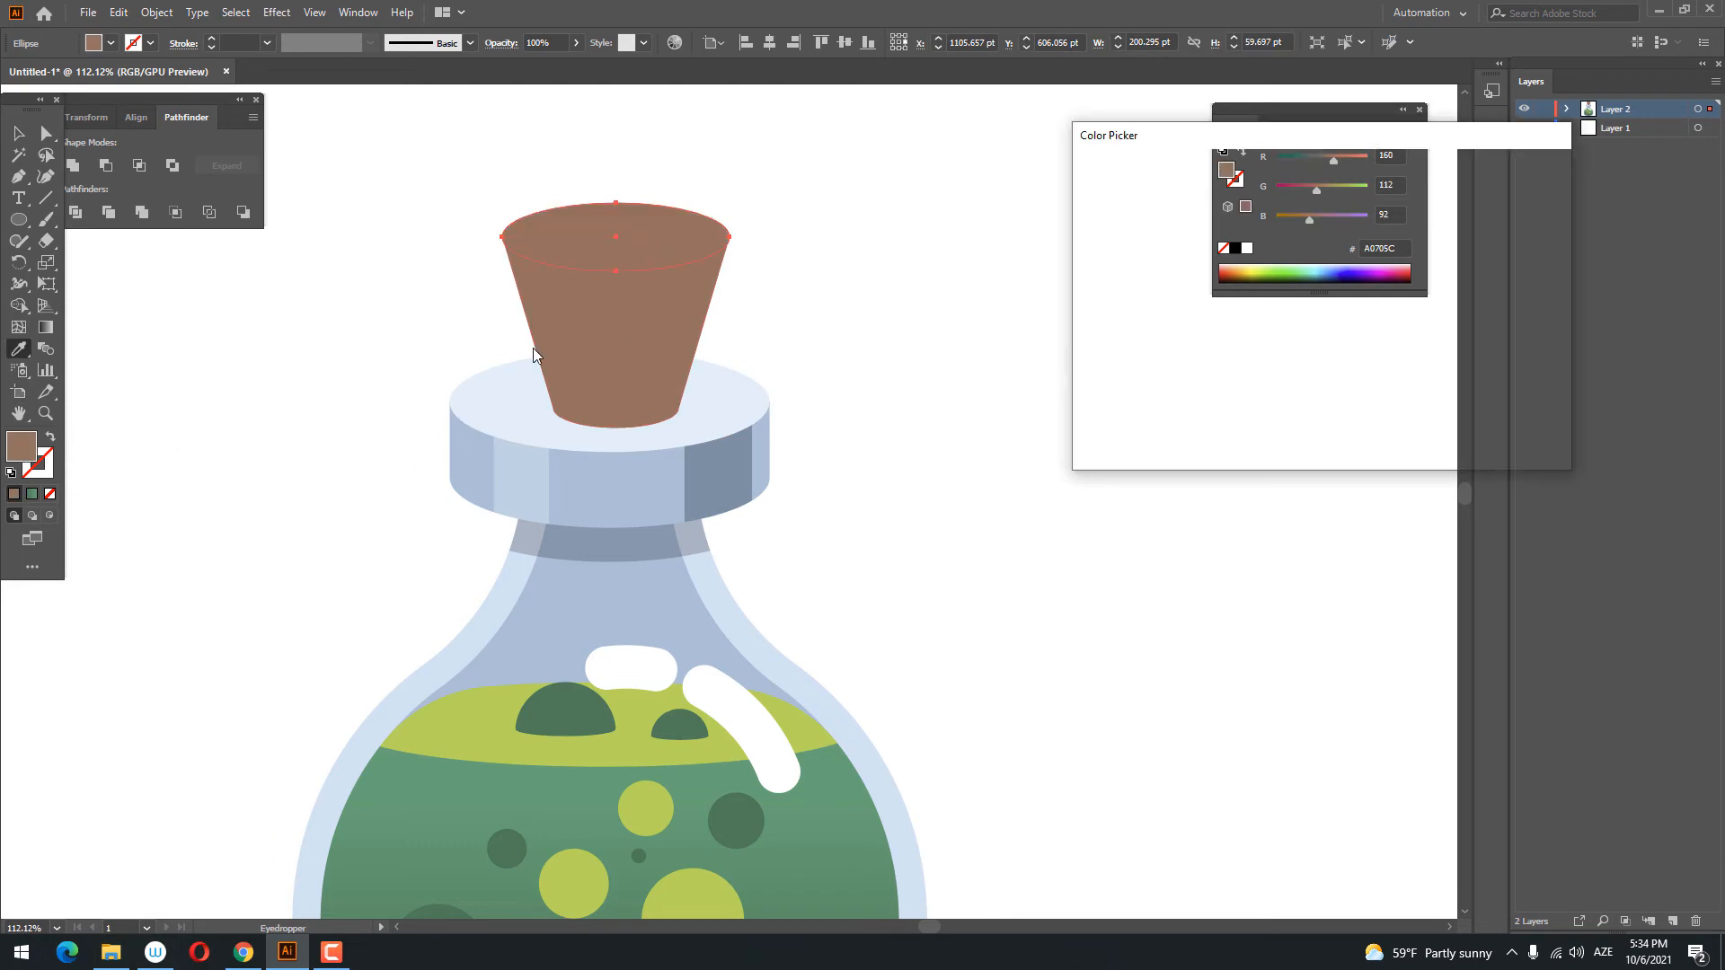
drag(1183, 270, 1176, 246)
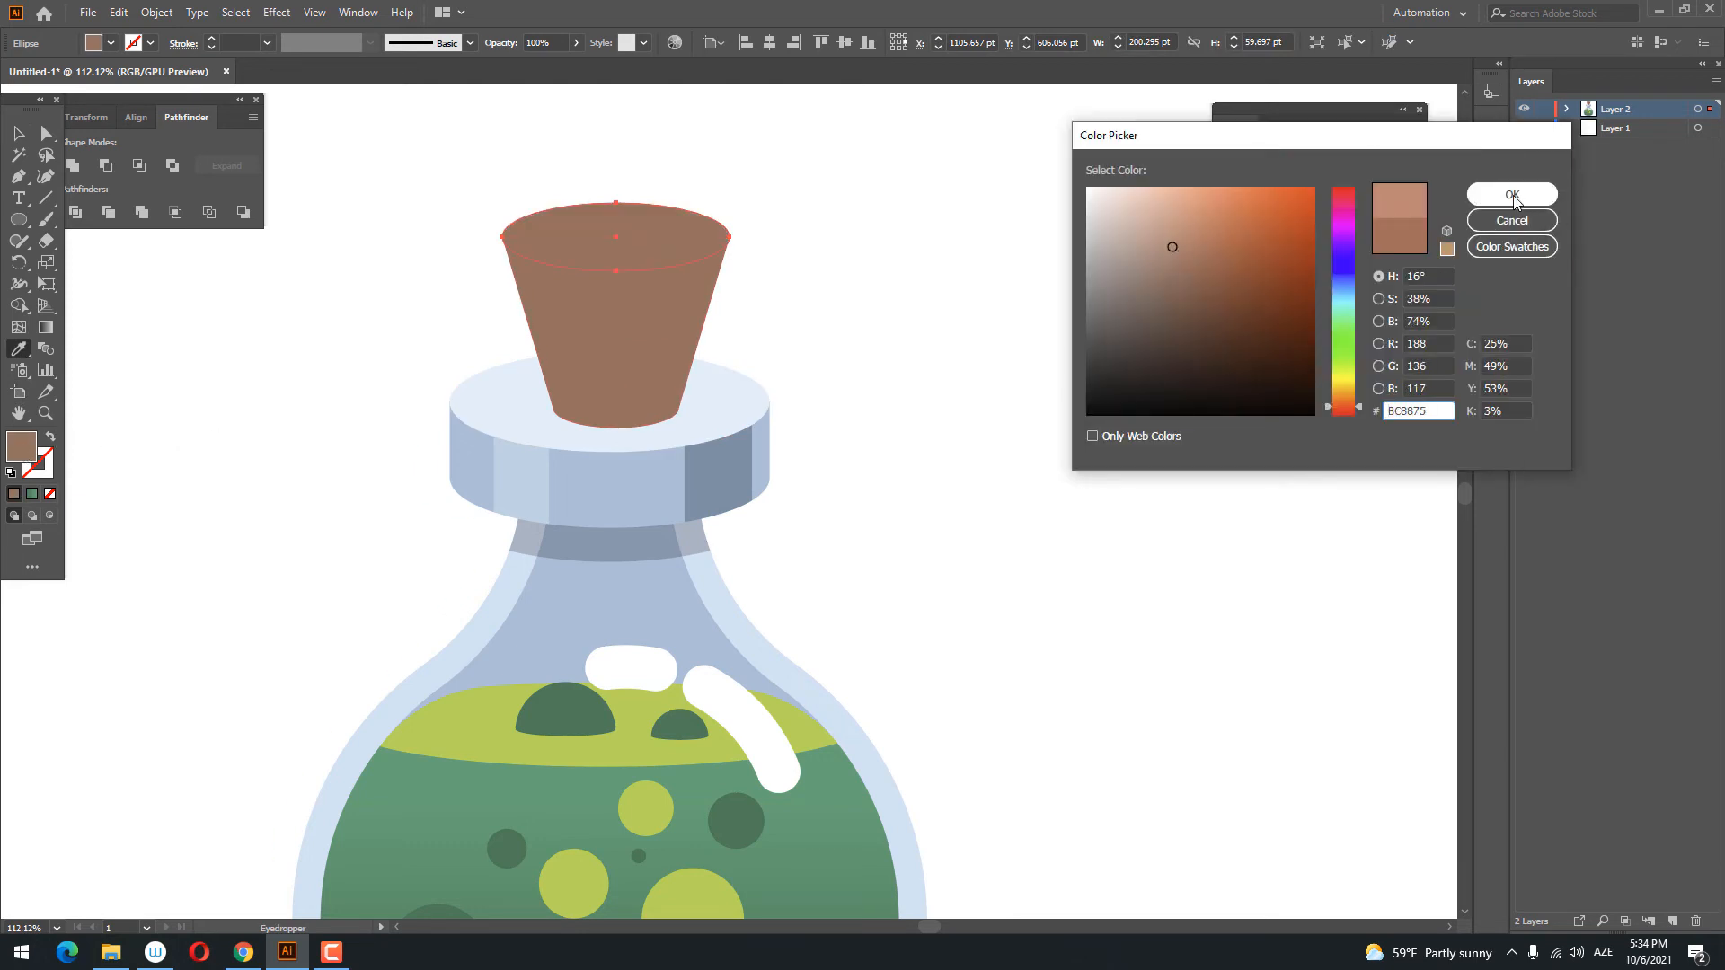
click(1515, 200)
key(z)
drag(885, 223, 907, 368)
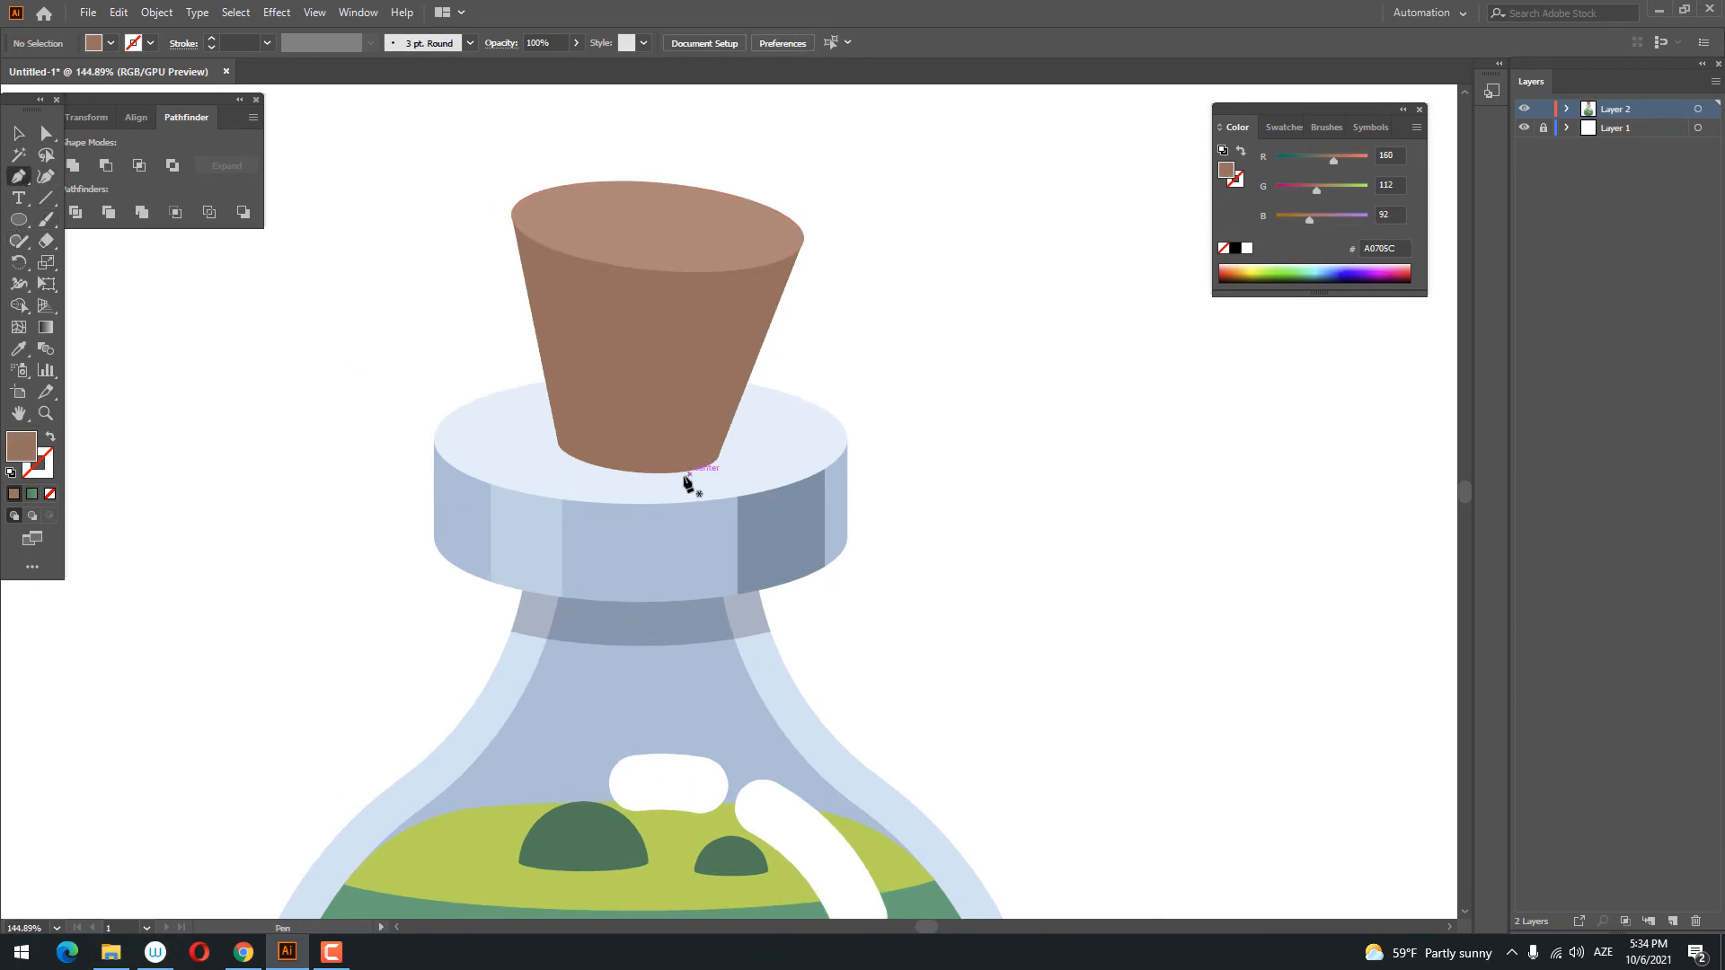
- Draw a four-point shadow shape from the cork's base past the collar's right edge, matching the neck shadow's translucent black fill
click(675, 473)
click(934, 445)
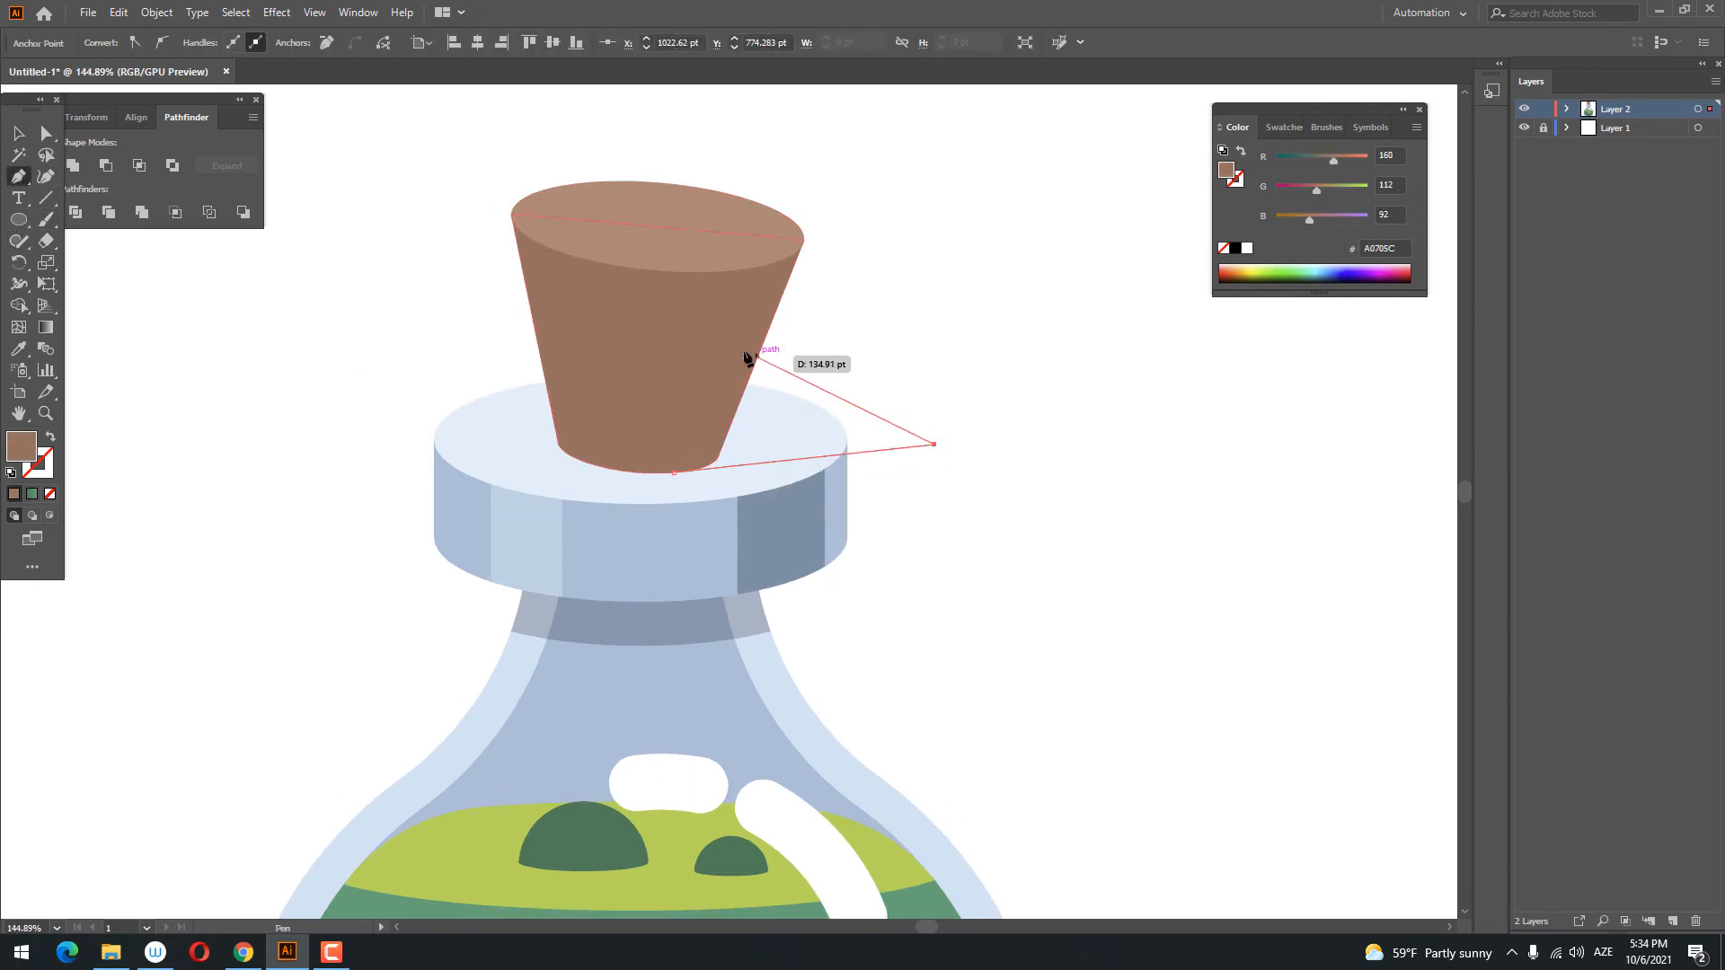
click(673, 343)
click(584, 447)
click(675, 473)
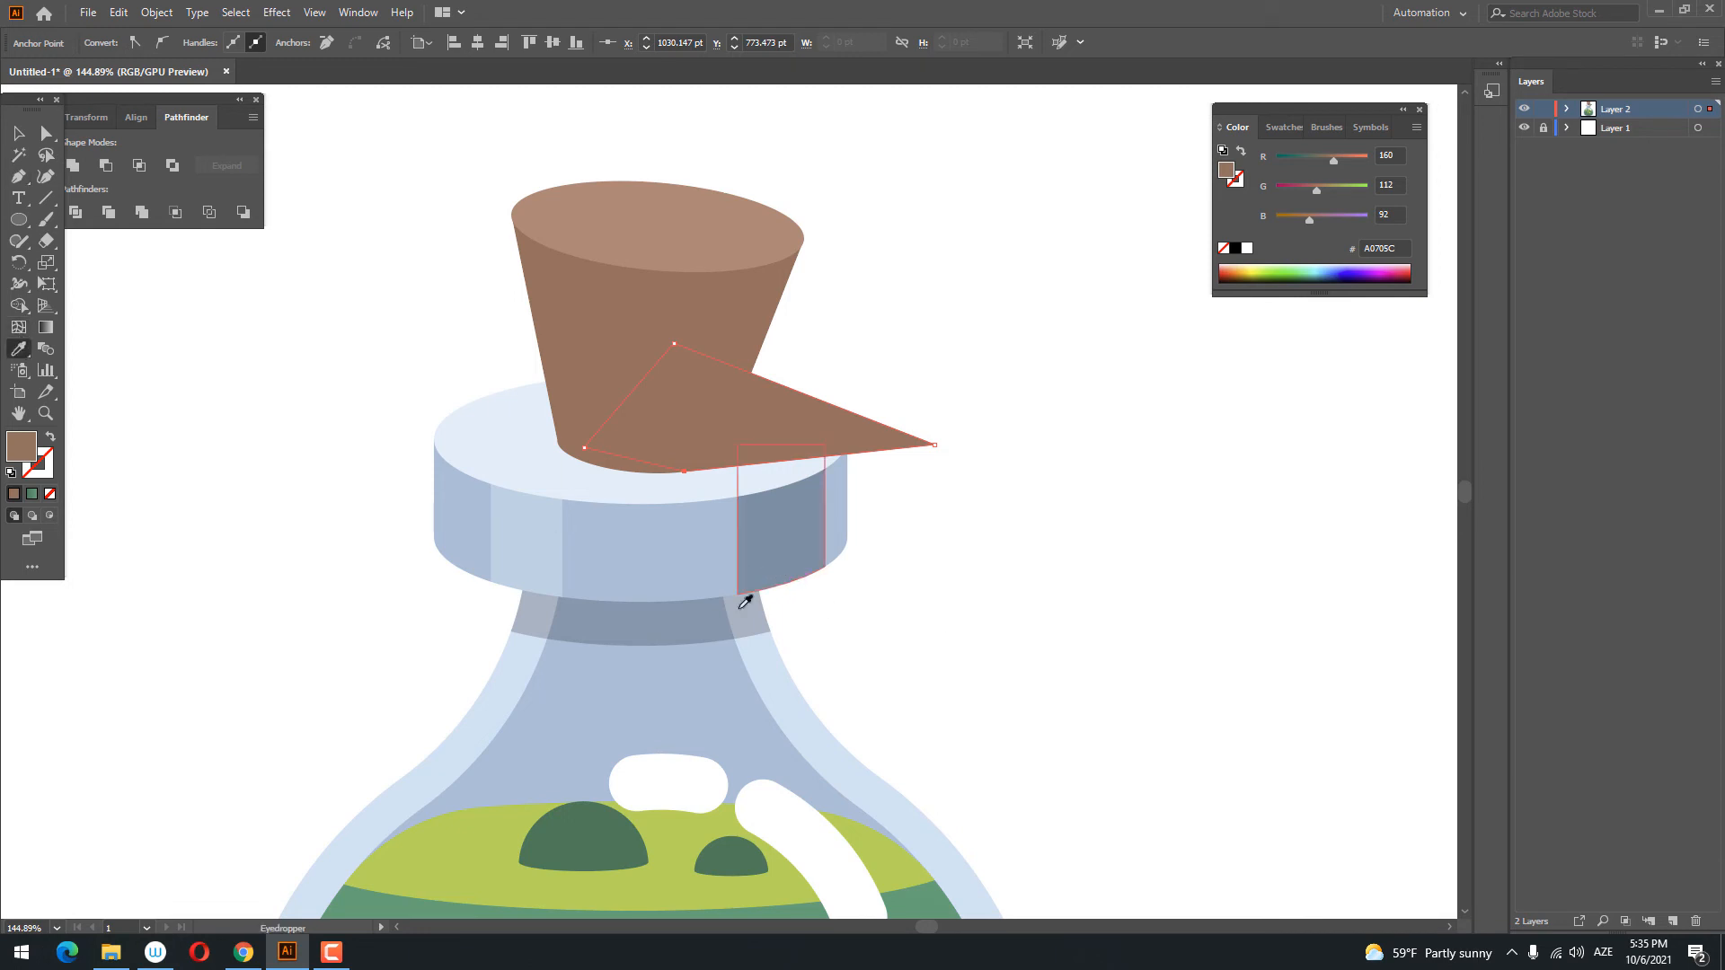
click(745, 602)
click(18, 133)
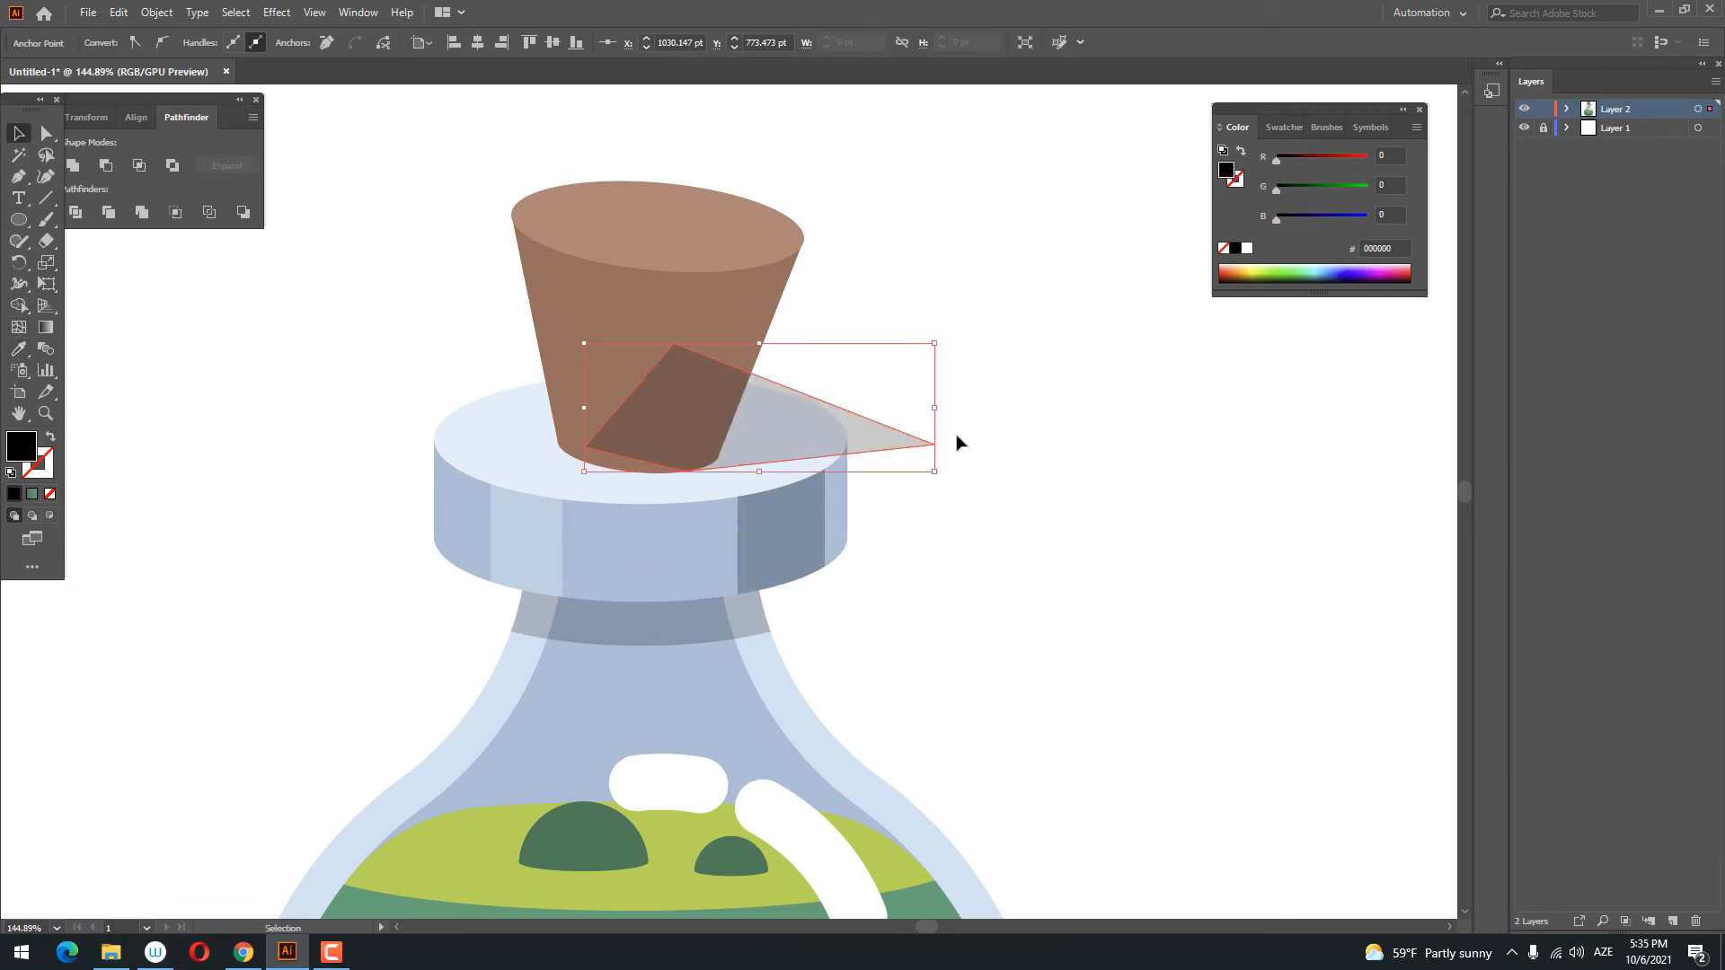
- Bring the cork's side and top ellipse in front of the new shadow shape
right_click(721, 291)
shift+click(651, 185)
right_click(727, 255)
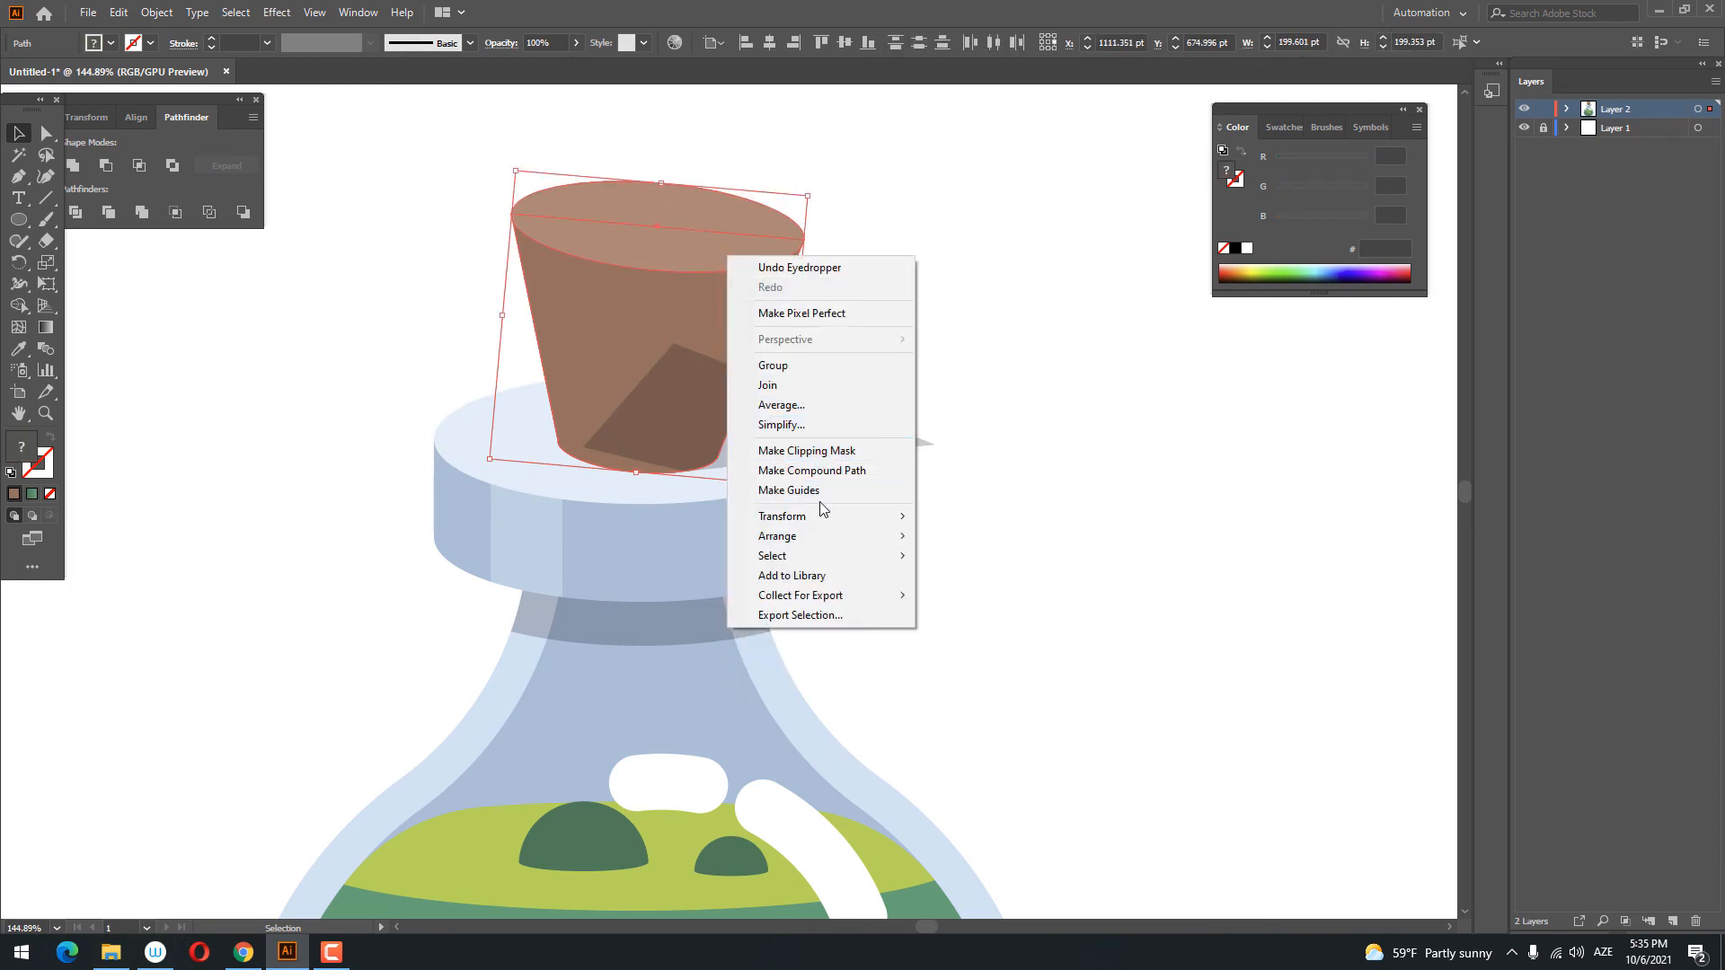
mouse_move(809, 537)
click(962, 536)
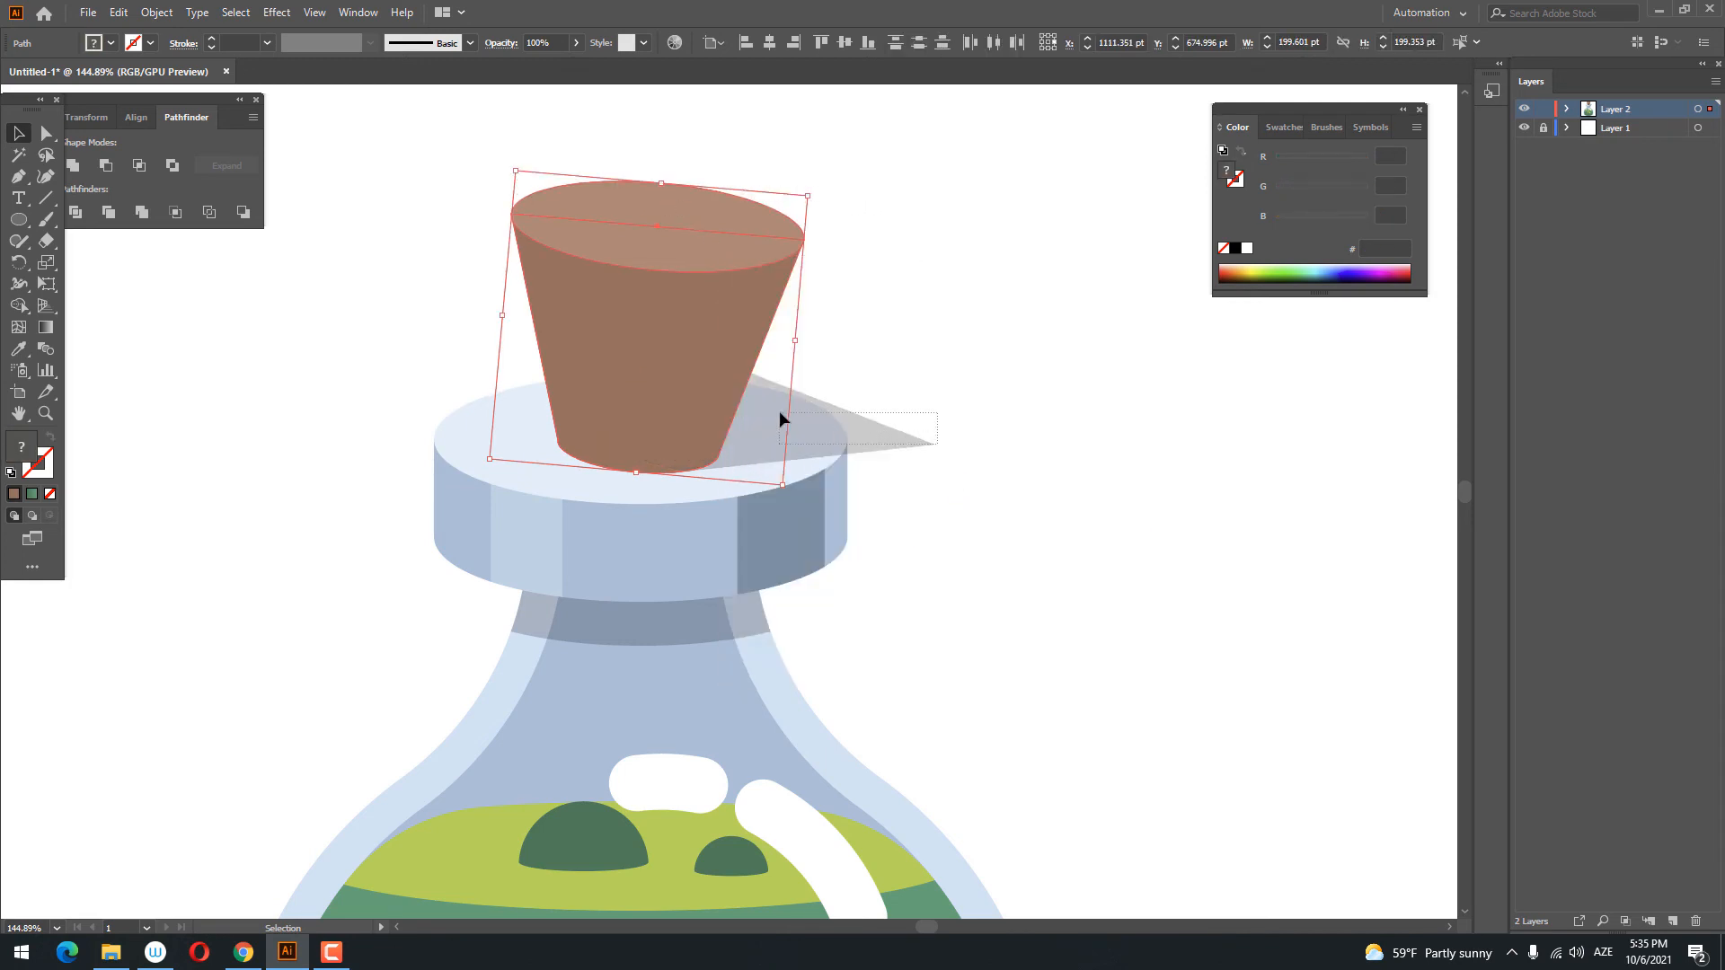
- Trim the cork's shadow to the collar's top ellipse by dividing the shapes and deleting the piece outside the collar
click(886, 411)
click(856, 453)
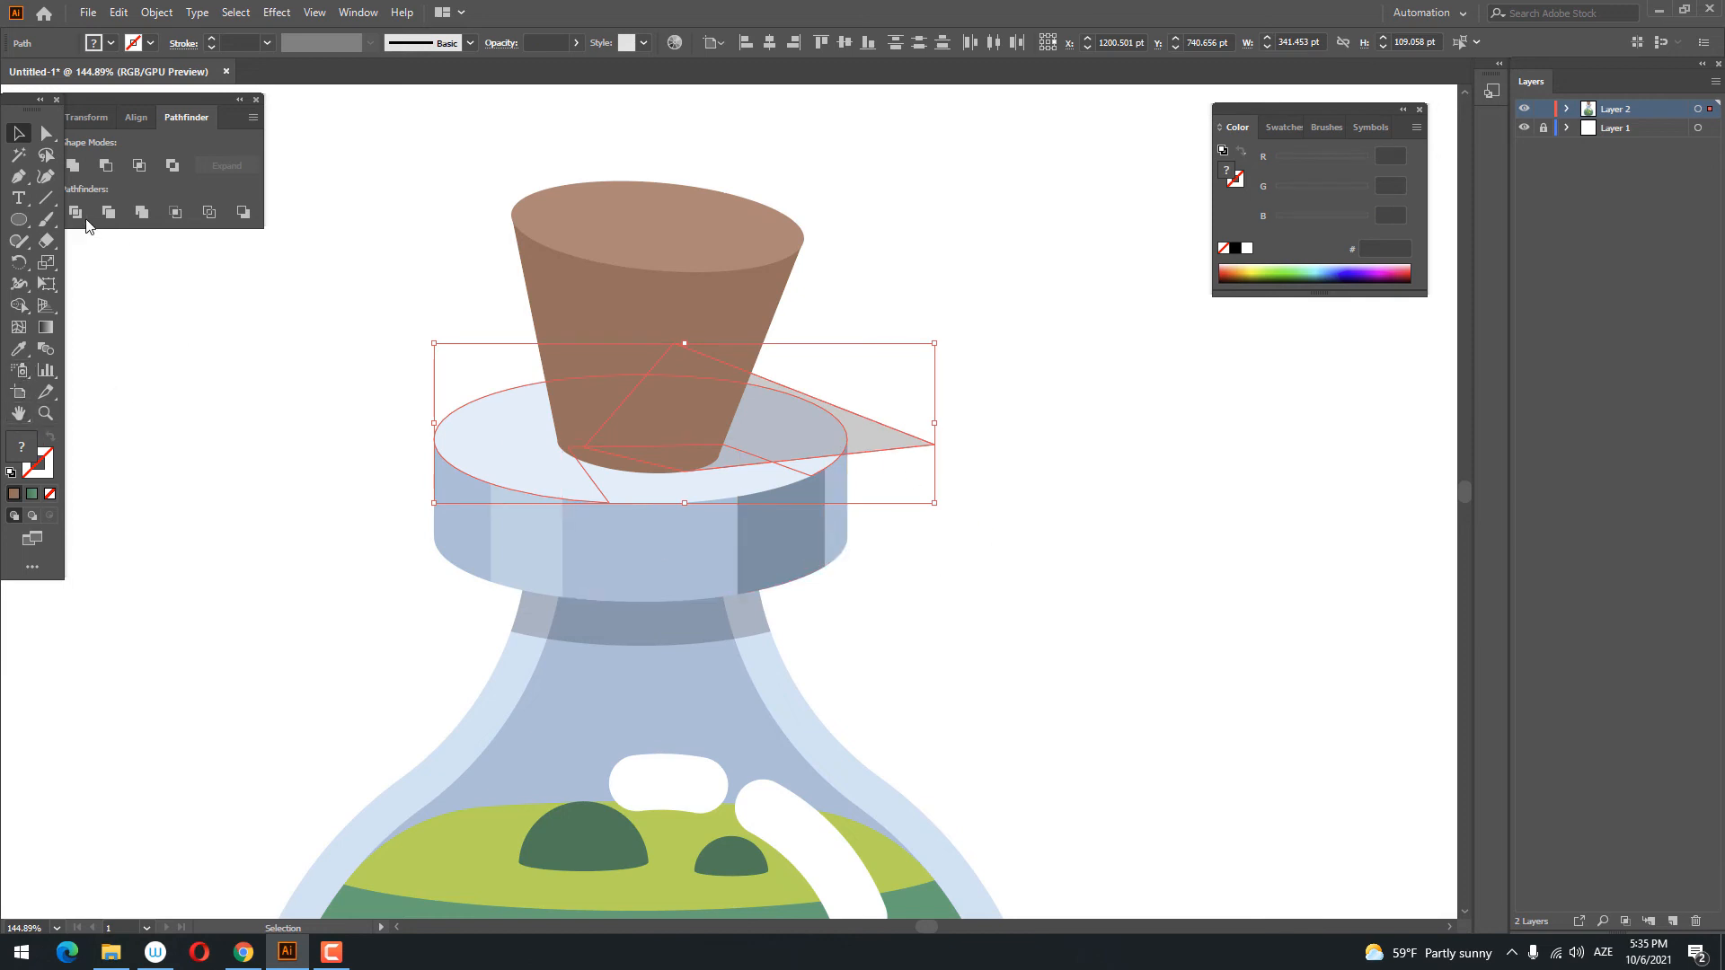
click(77, 214)
right_click(847, 423)
click(935, 575)
click(973, 541)
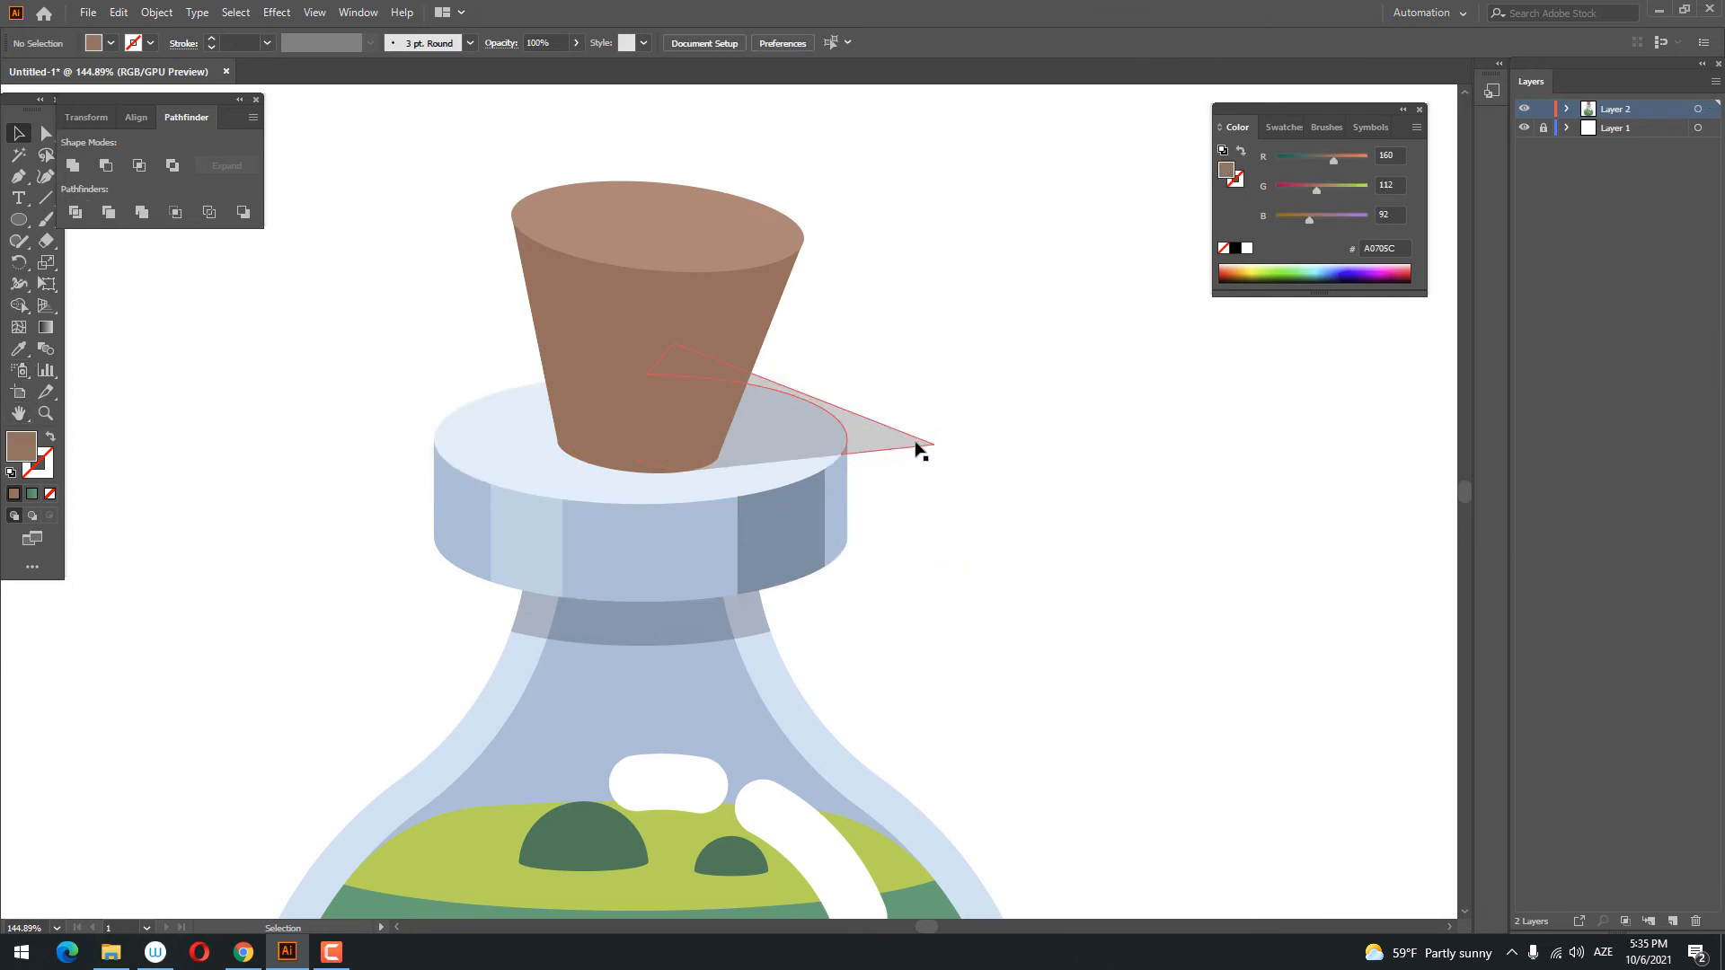
click(918, 446)
key(Delete)
- Unite the two white reflections on the bottle's shoulder into one object and send it backward
scroll(974, 472, down, 5)
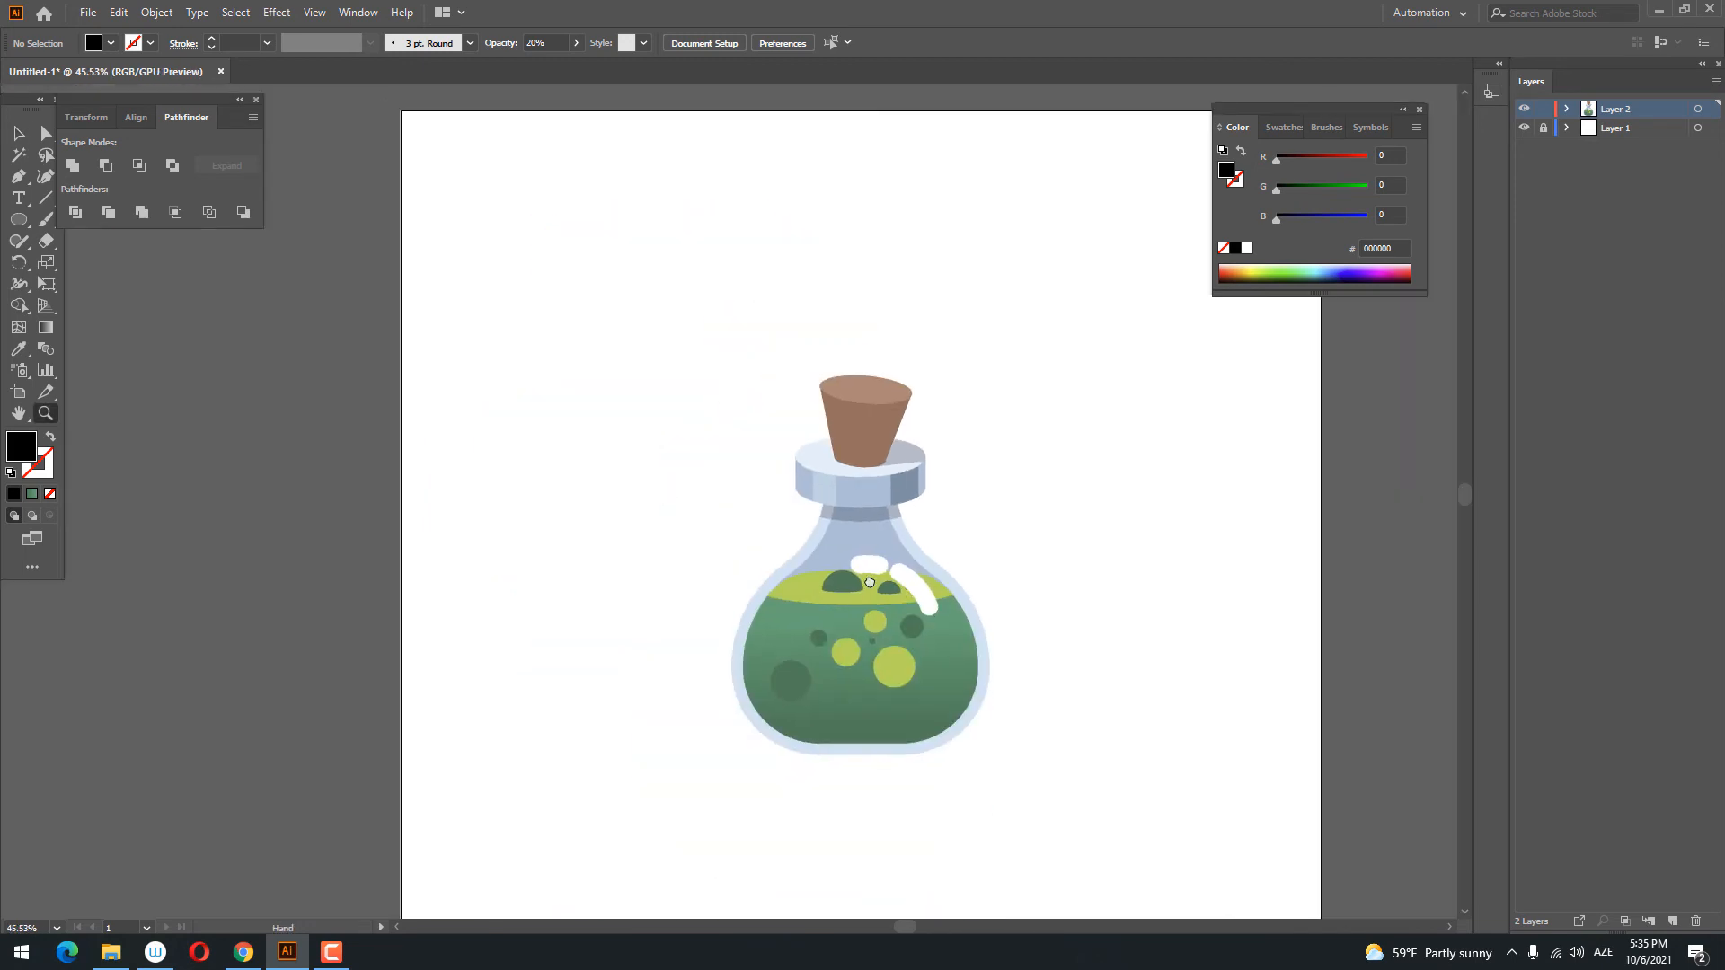
drag(840, 556, 921, 636)
click(15, 136)
click(707, 465)
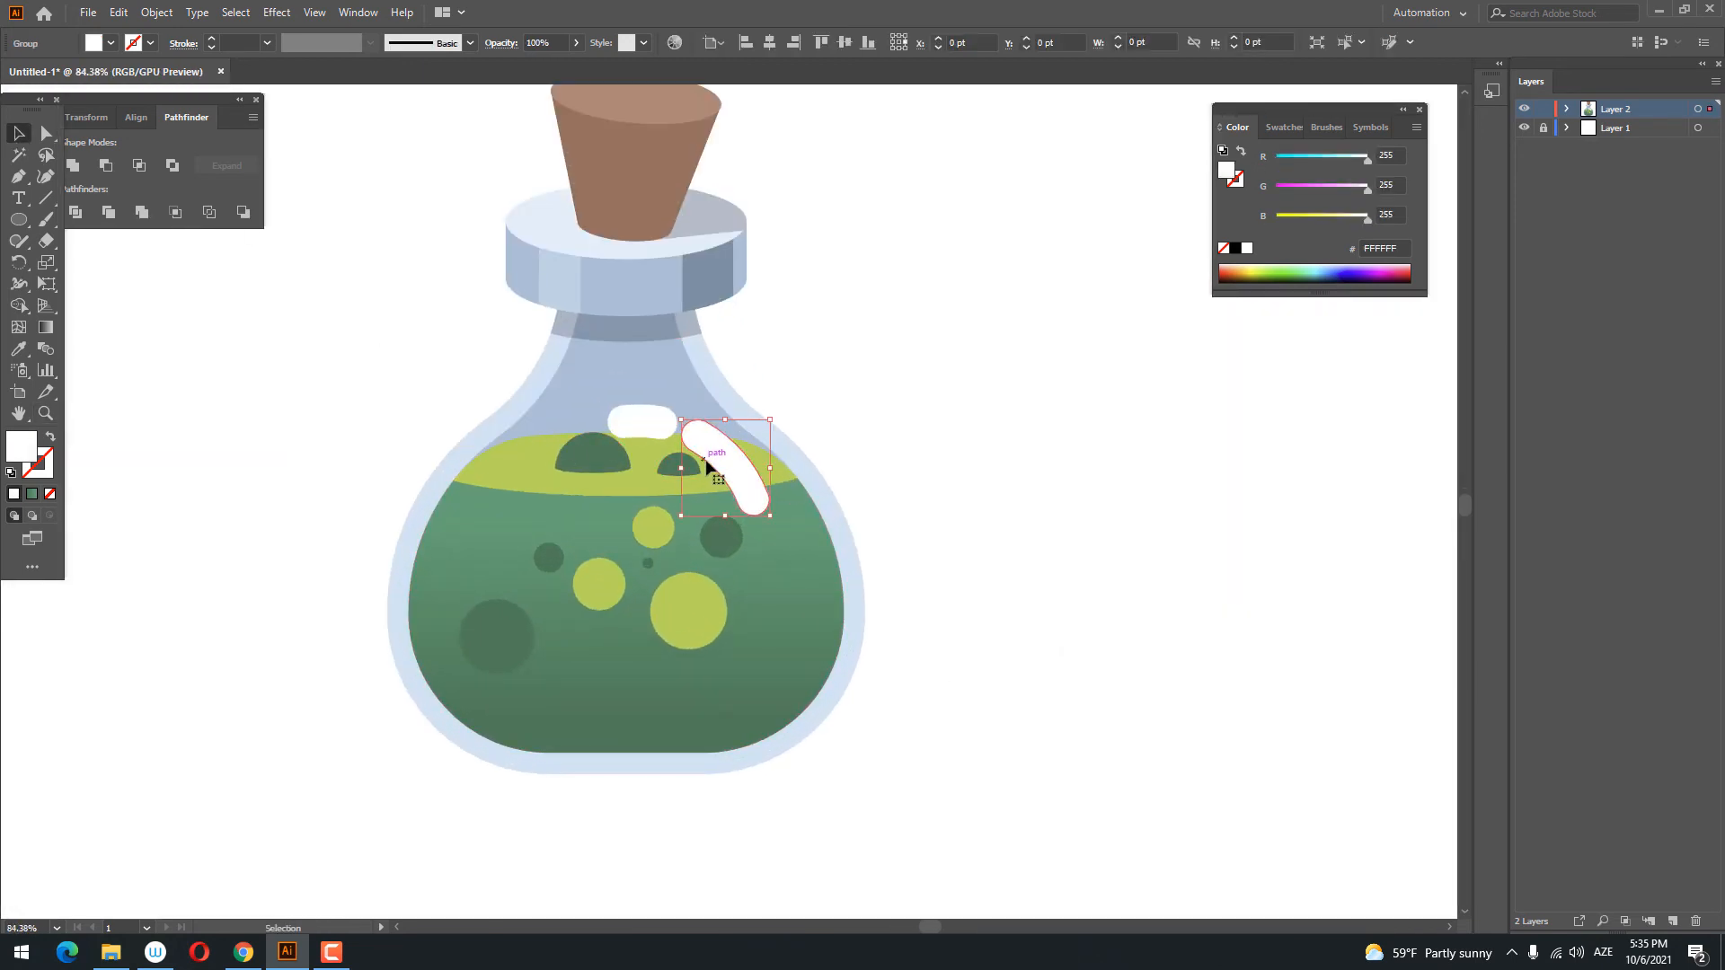
shift+click(667, 438)
click(73, 165)
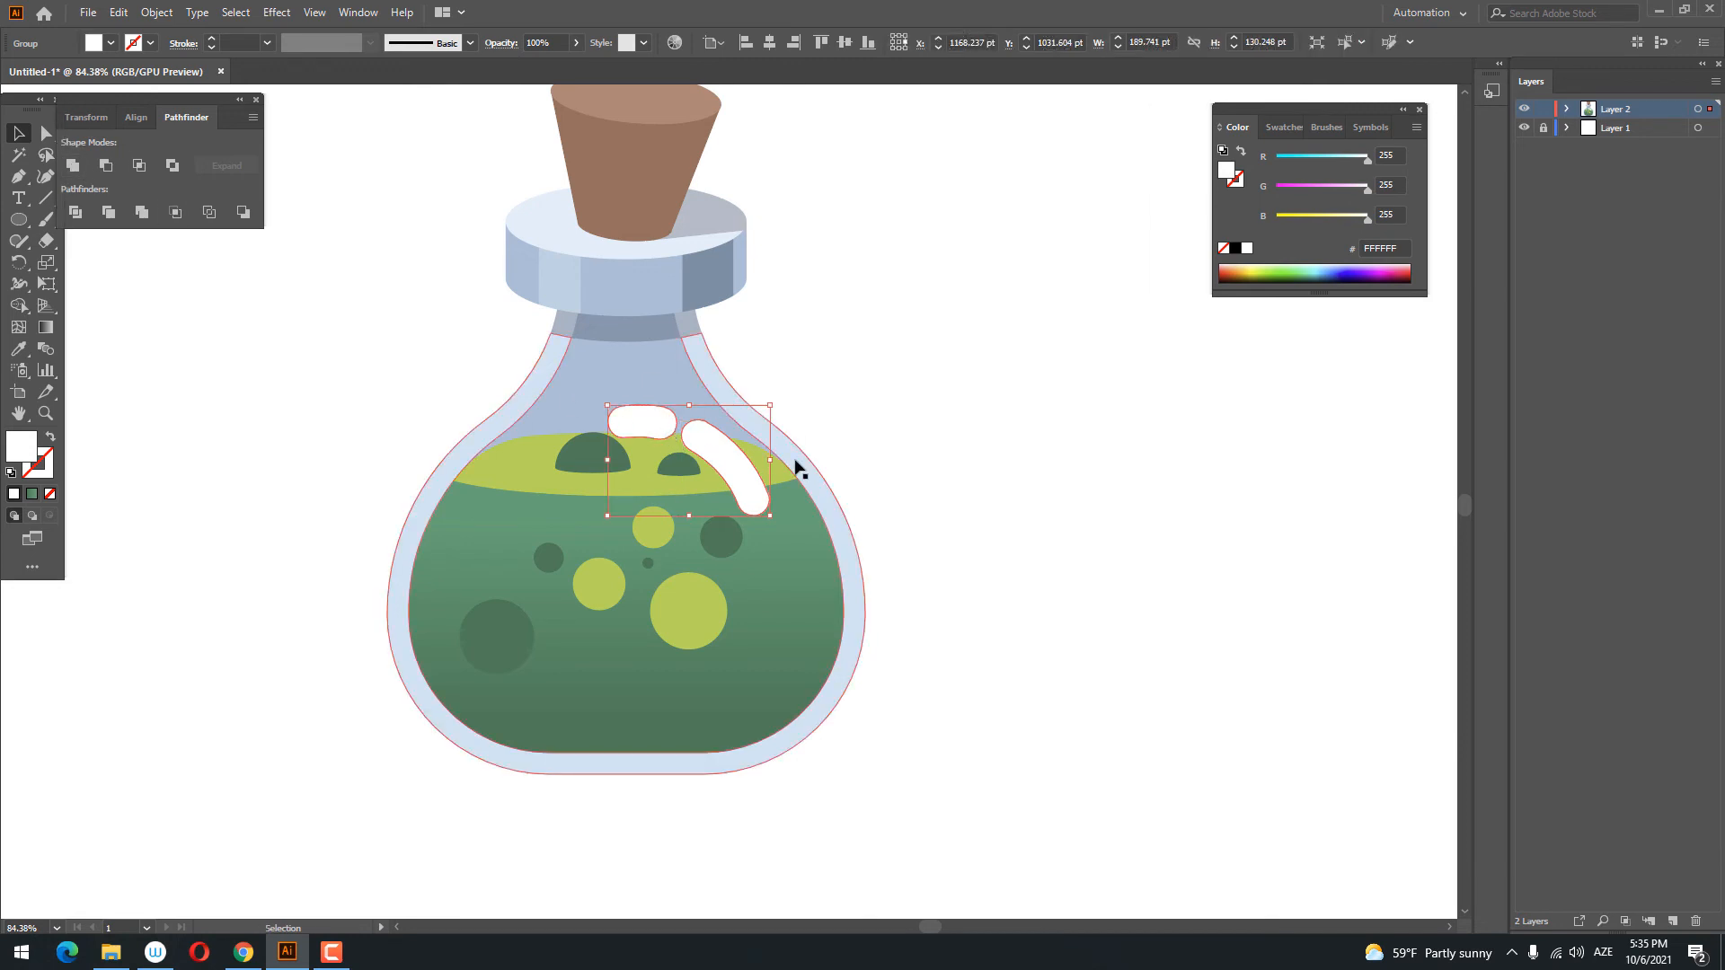
right_click(731, 468)
mouse_move(809, 690)
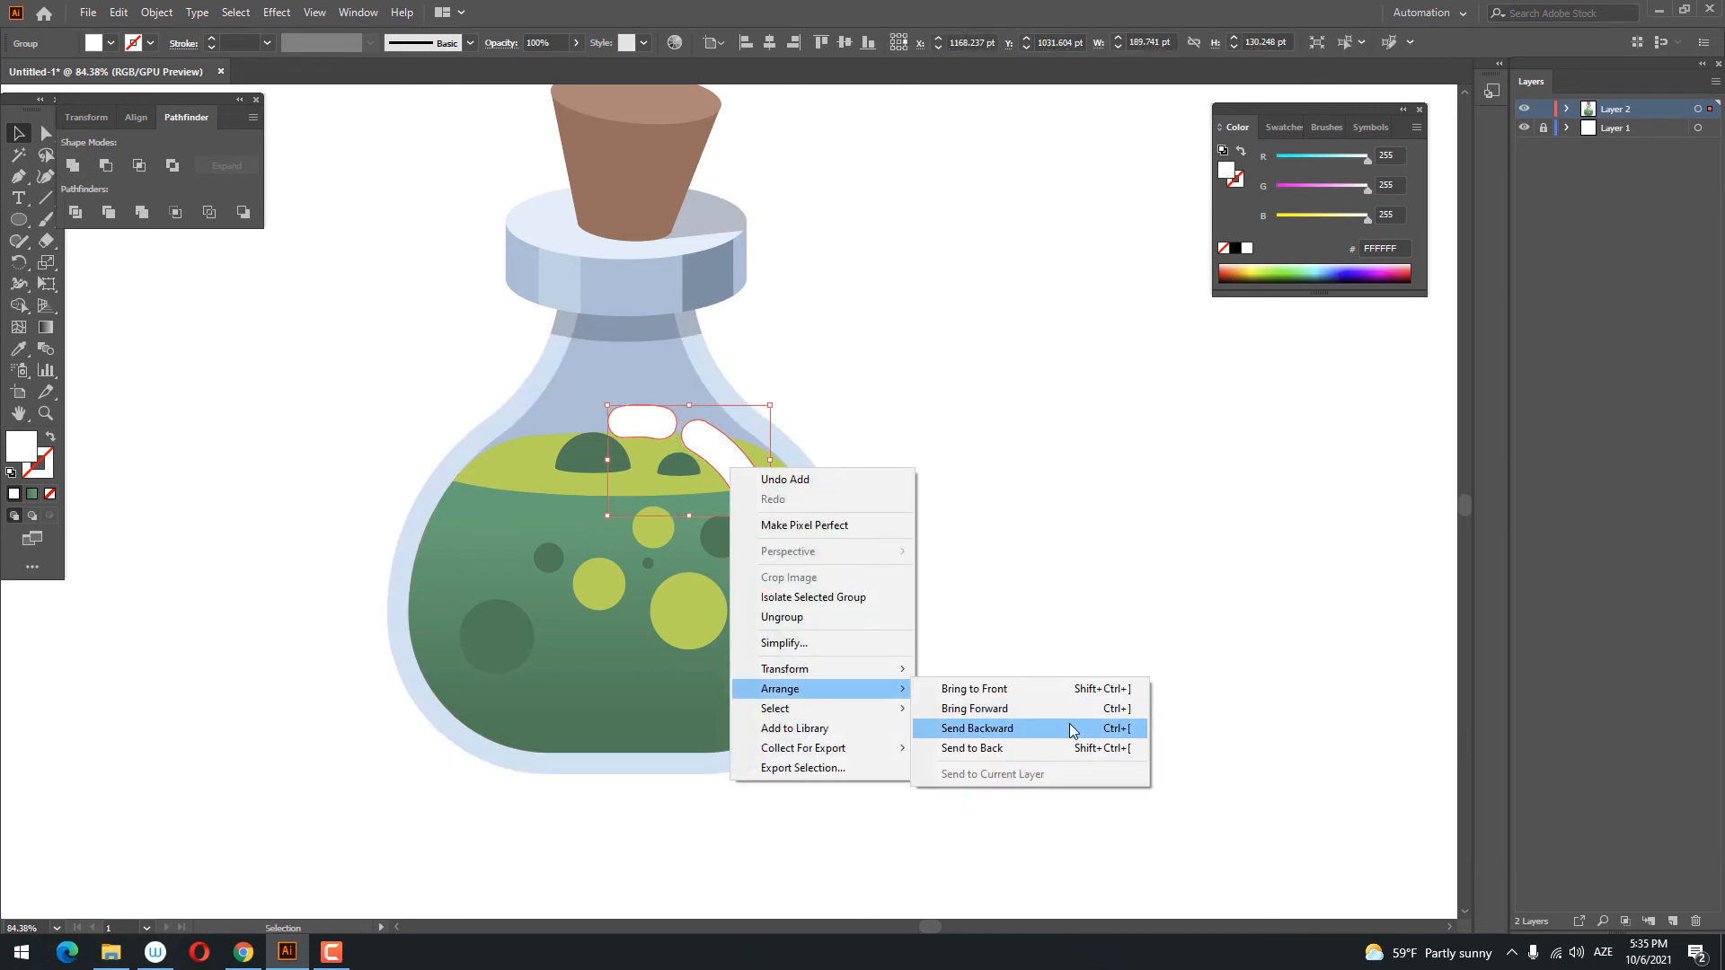
click(1078, 724)
- Reflect the united white reflection across the vertical axis and move it to the left shoulder of the bottle
right_click(735, 469)
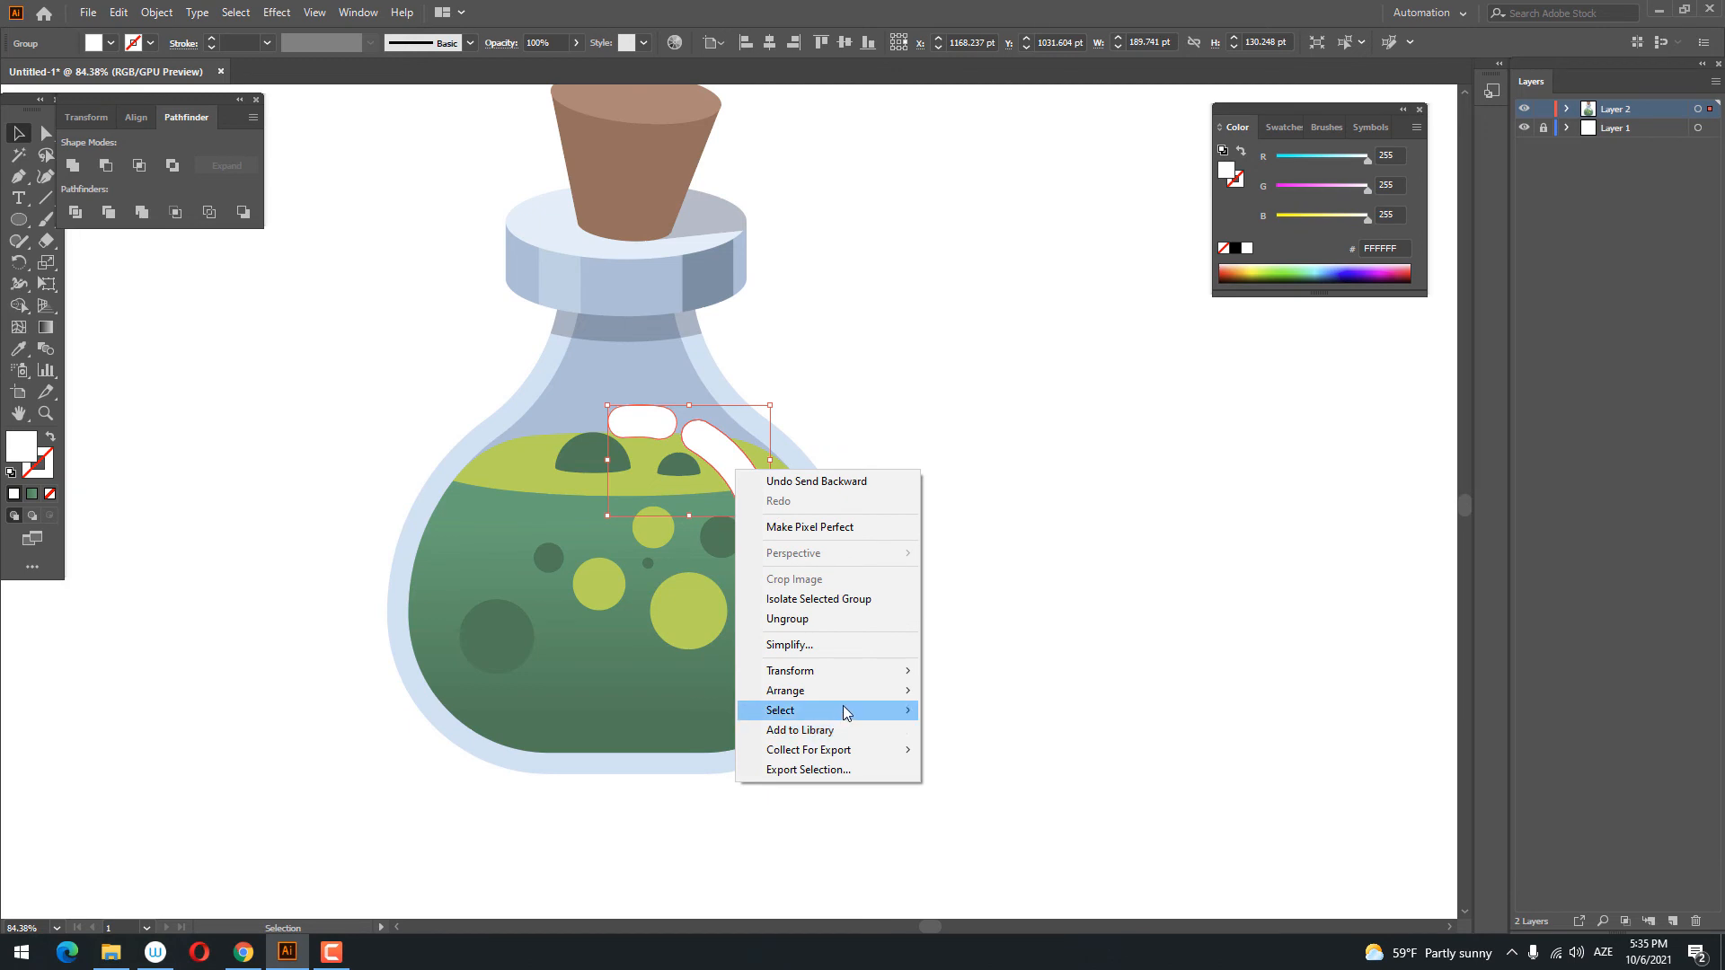
mouse_move(845, 672)
click(1120, 741)
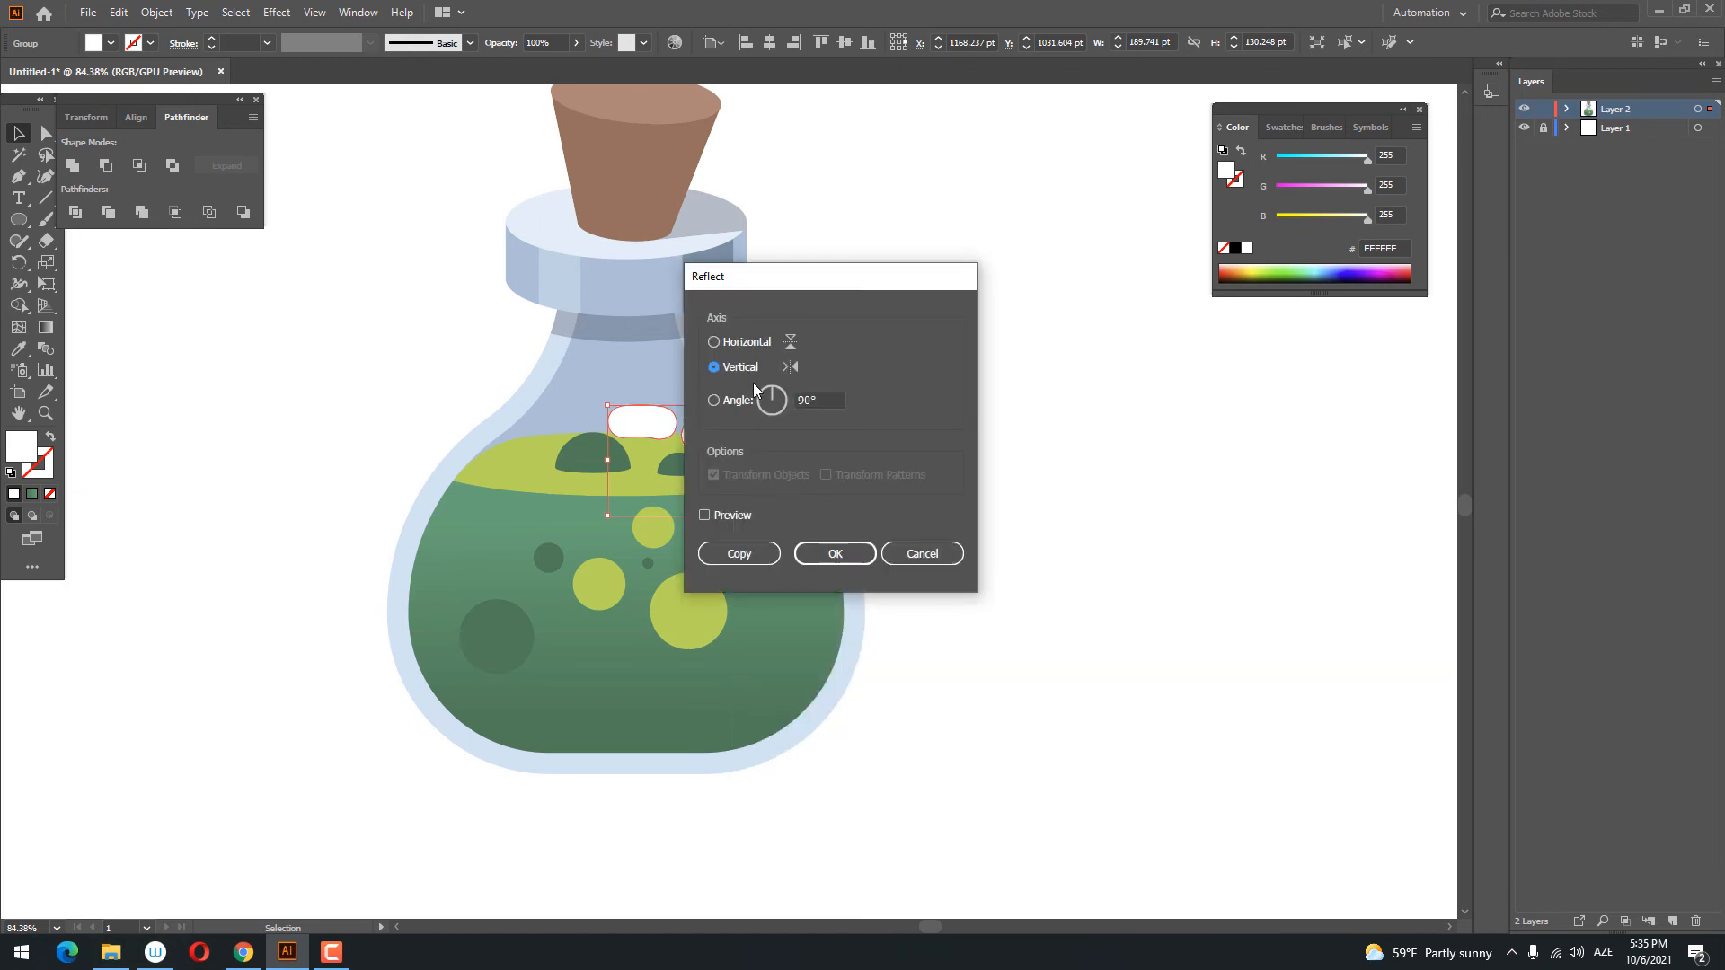
click(835, 553)
drag(767, 530, 624, 540)
click(609, 469)
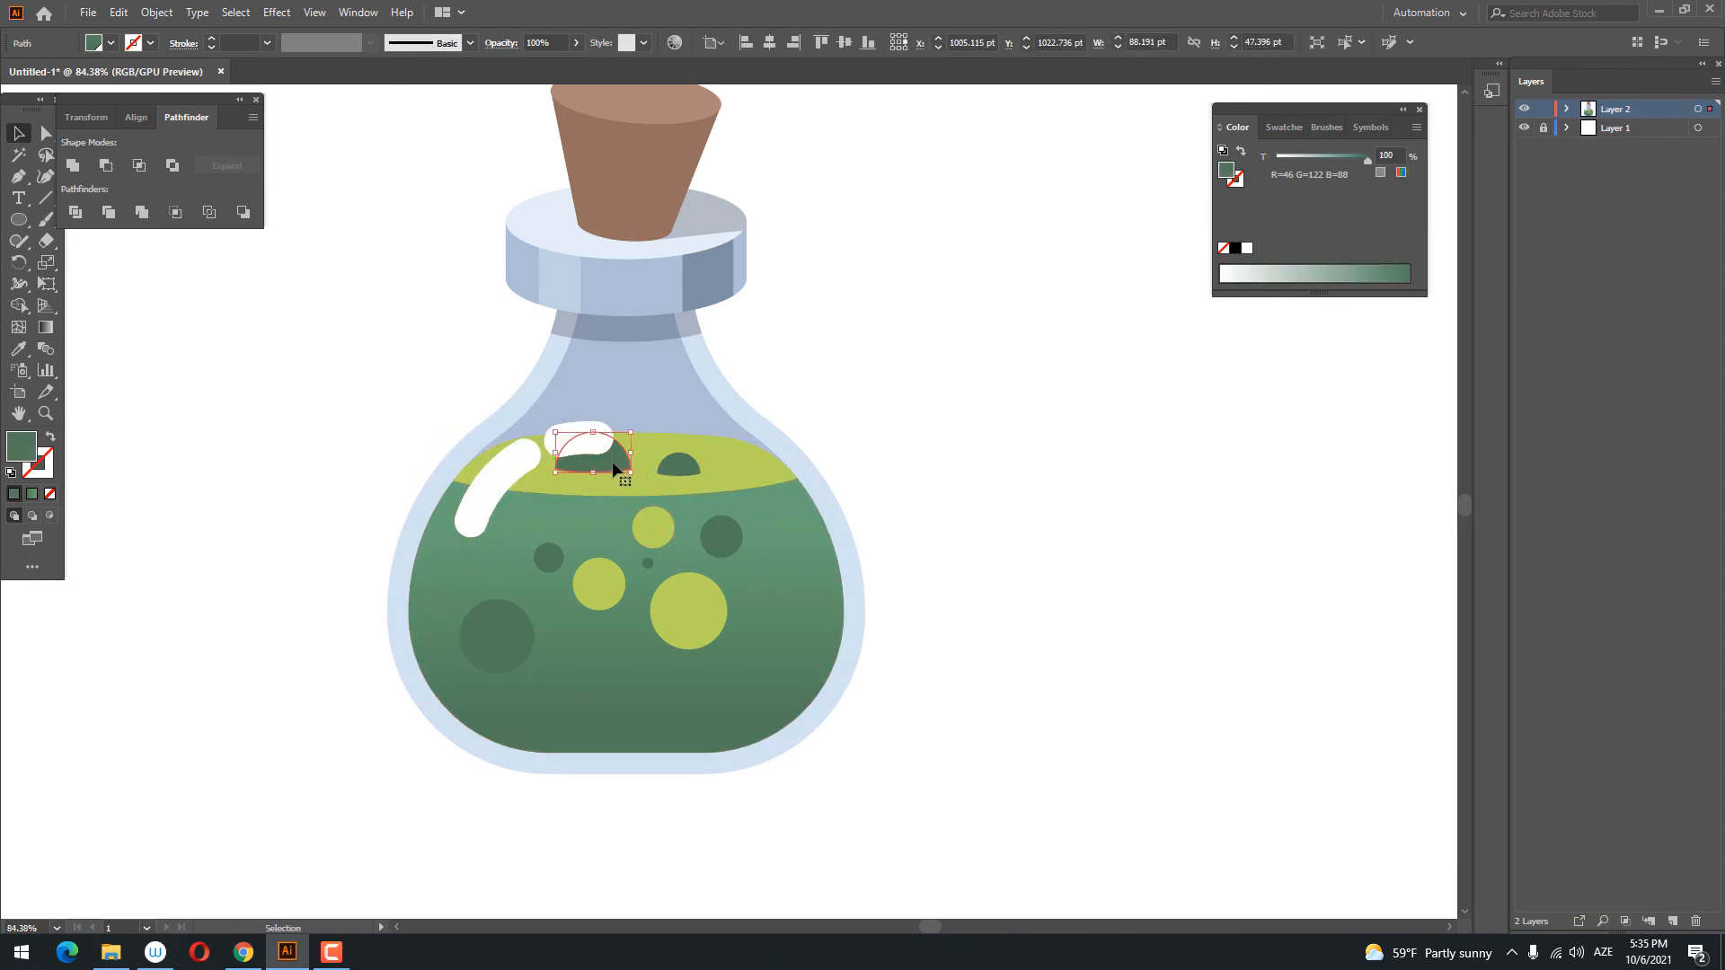
- Move the two dark green half-bubbles on the liquid's surface to the right, clear of the white reflection
mouse_move(706, 469)
mouse_down()
mouse_move(665, 456)
mouse_move(680, 446)
mouse_move(709, 485)
mouse_up()
click(974, 506)
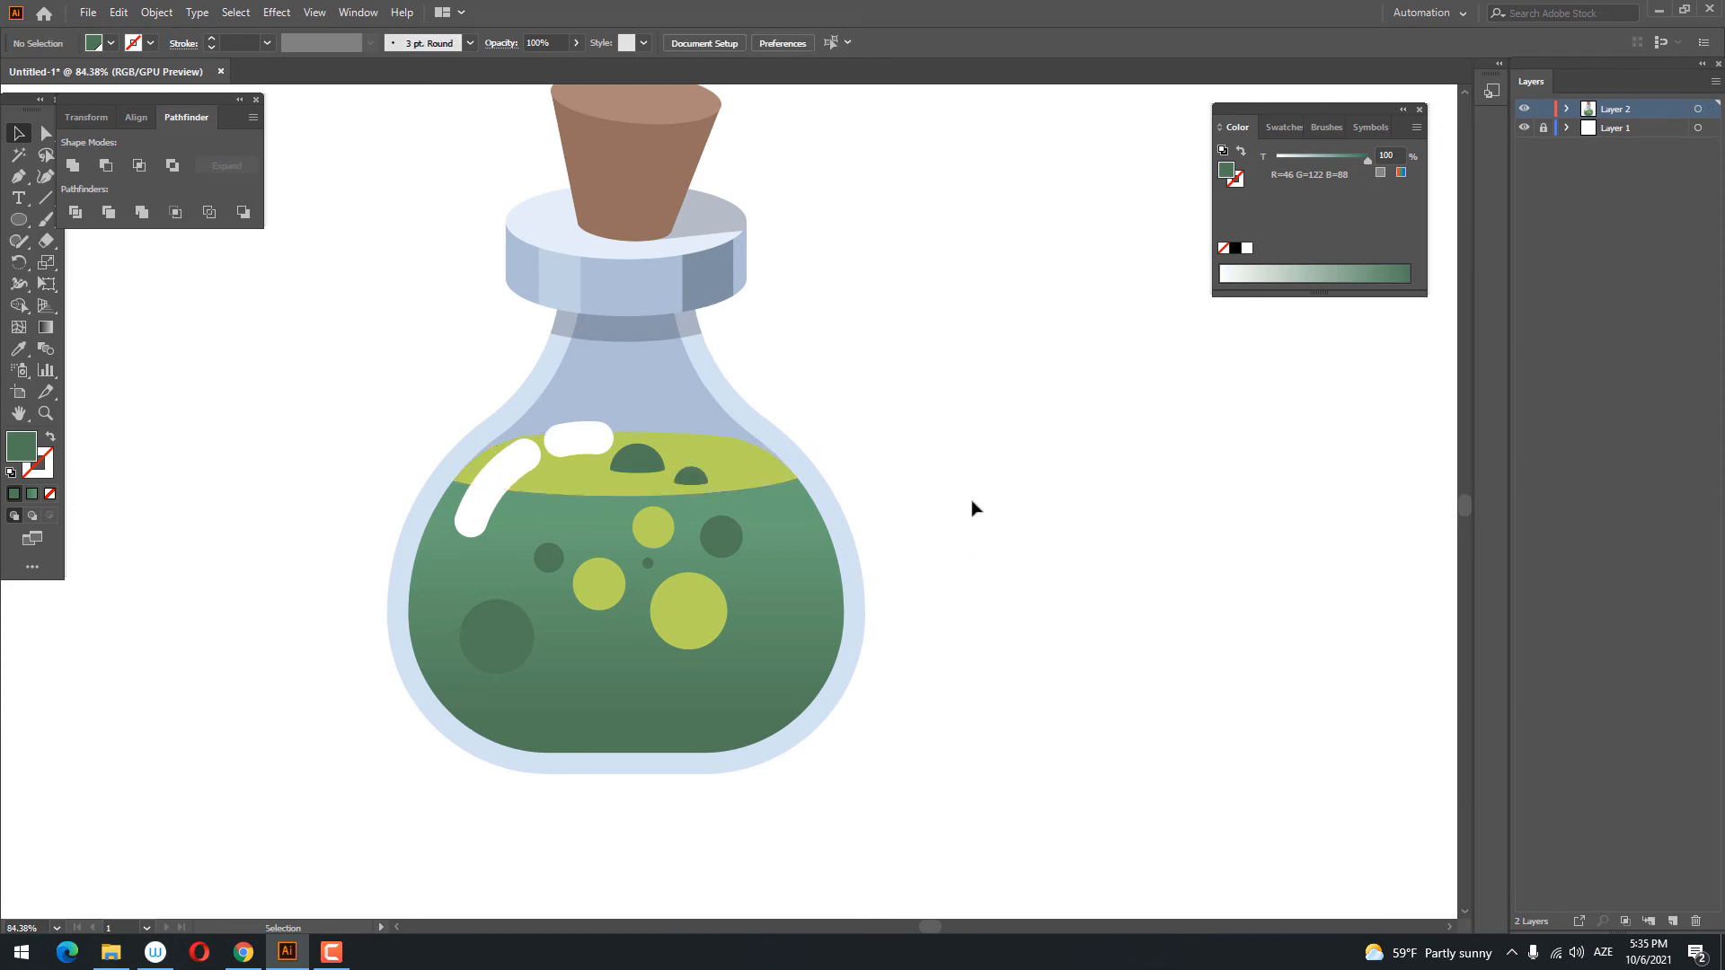
key(z)
drag(925, 561, 854, 683)
drag(861, 694, 779, 664)
click(18, 135)
key(ctrl+a)
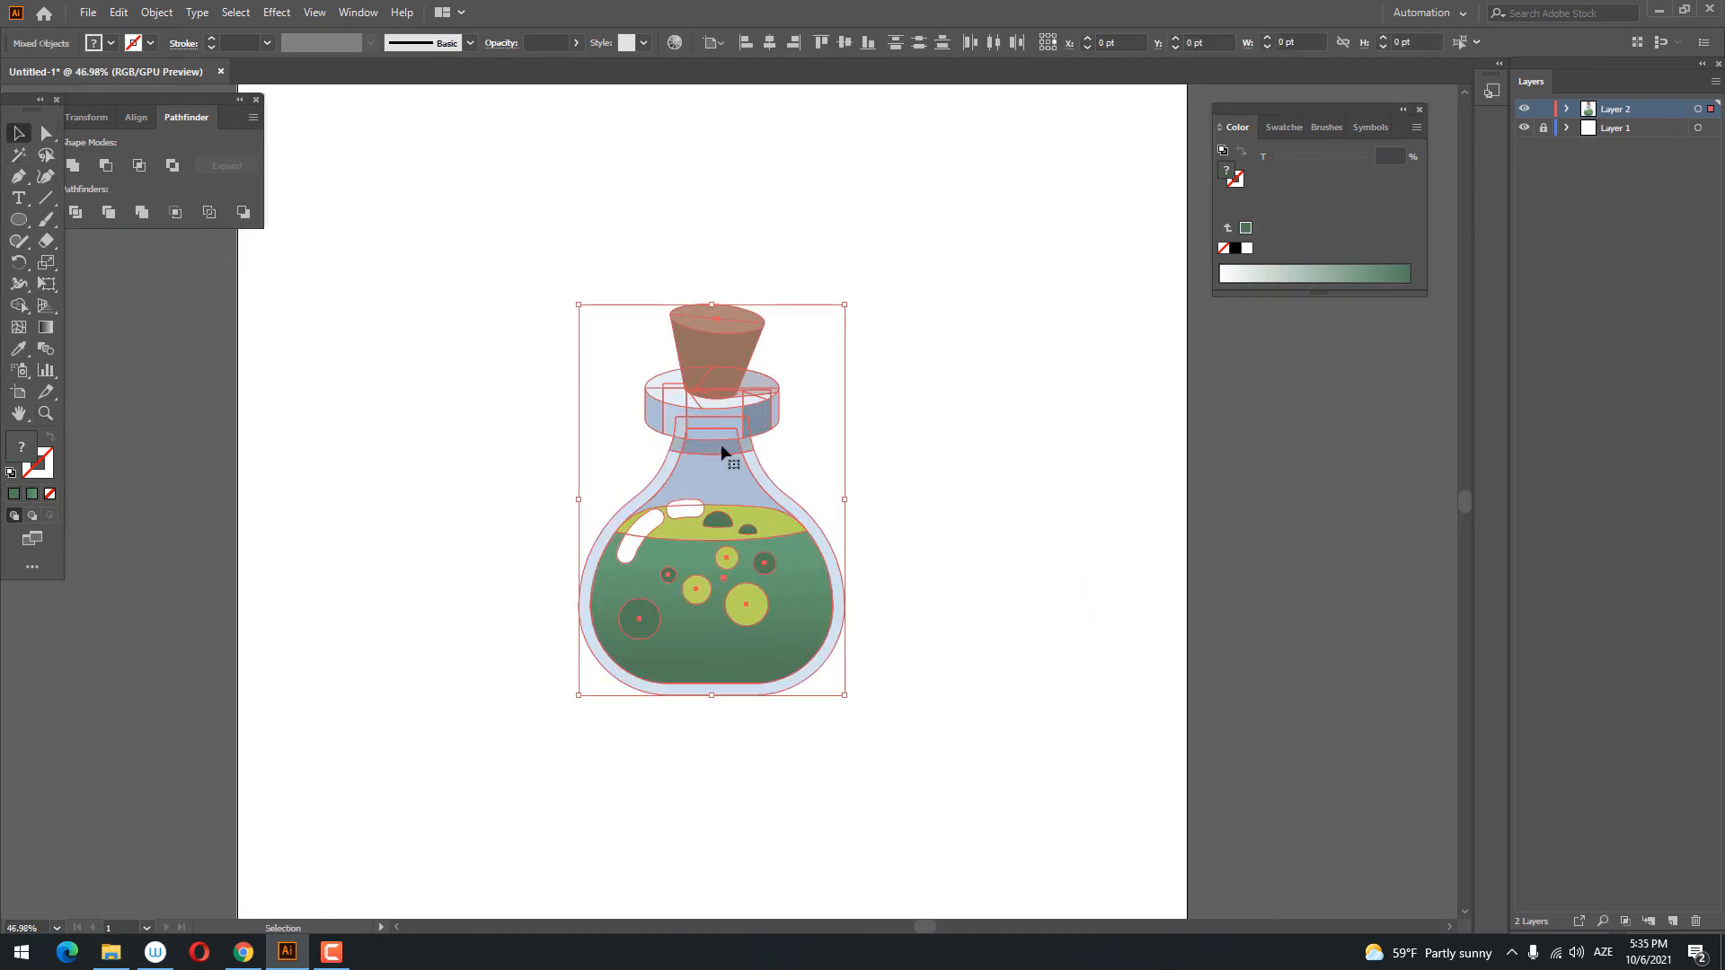
click(912, 439)
- Draw a slanted four-point stripe along the right part of the cork's side with the Pen tool and give it the collar shadow's transparent black fill
key(z)
drag(754, 341, 894, 543)
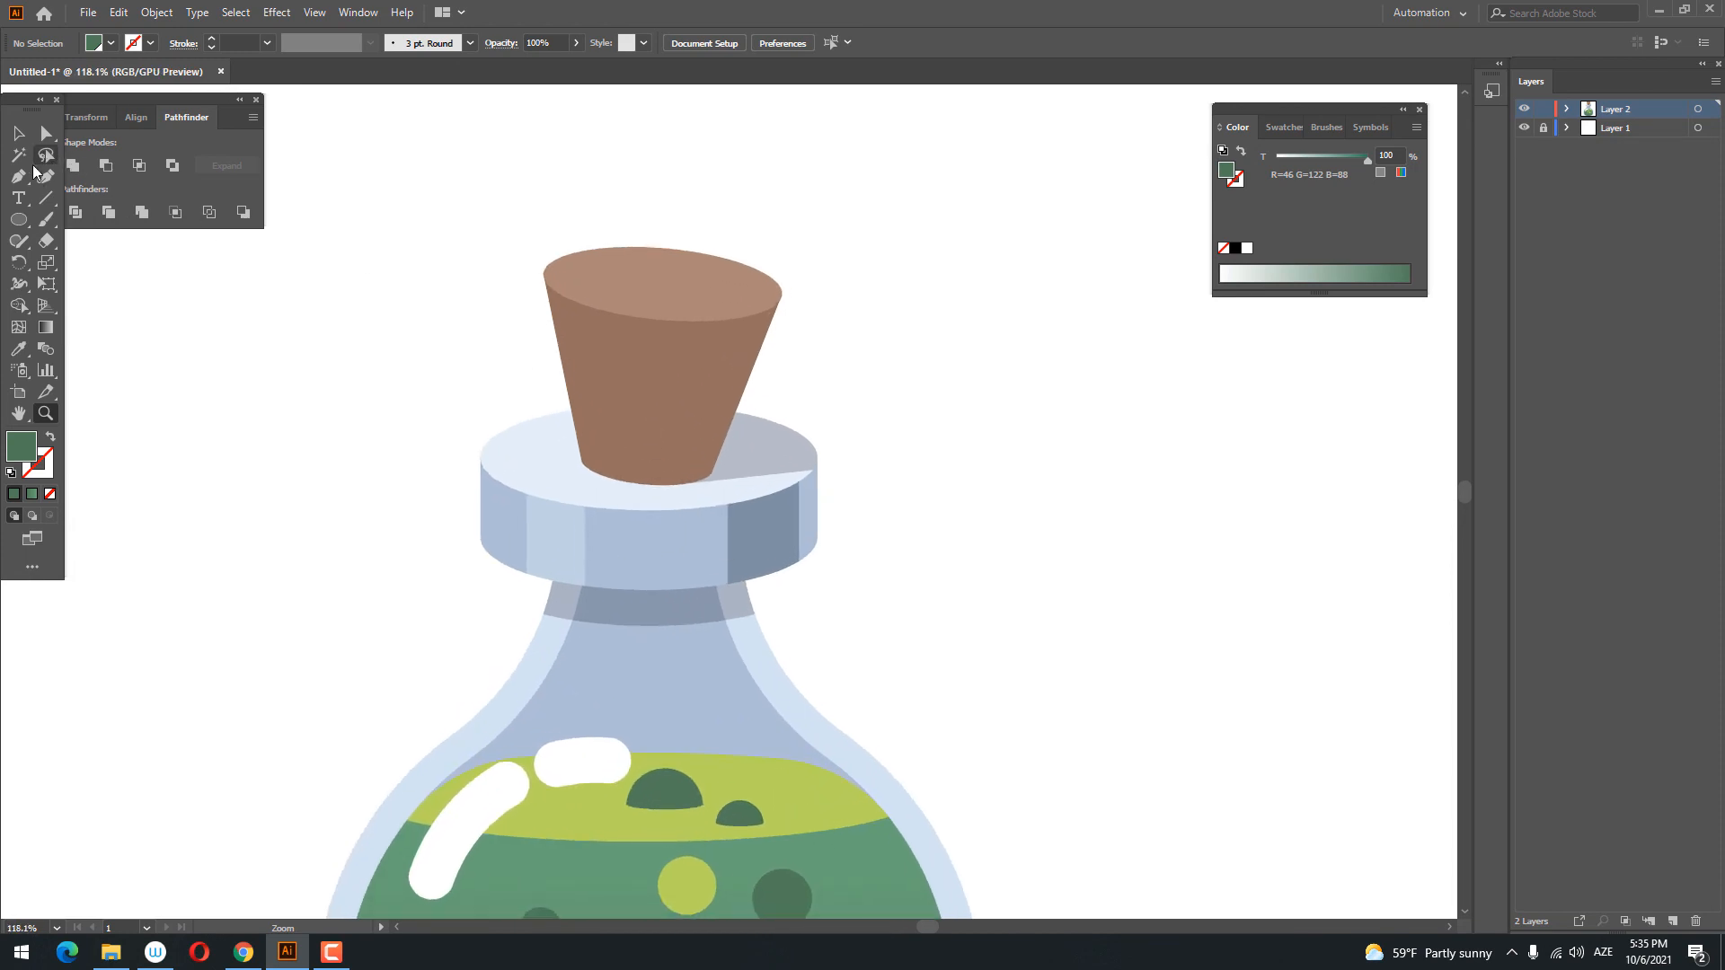
click(654, 410)
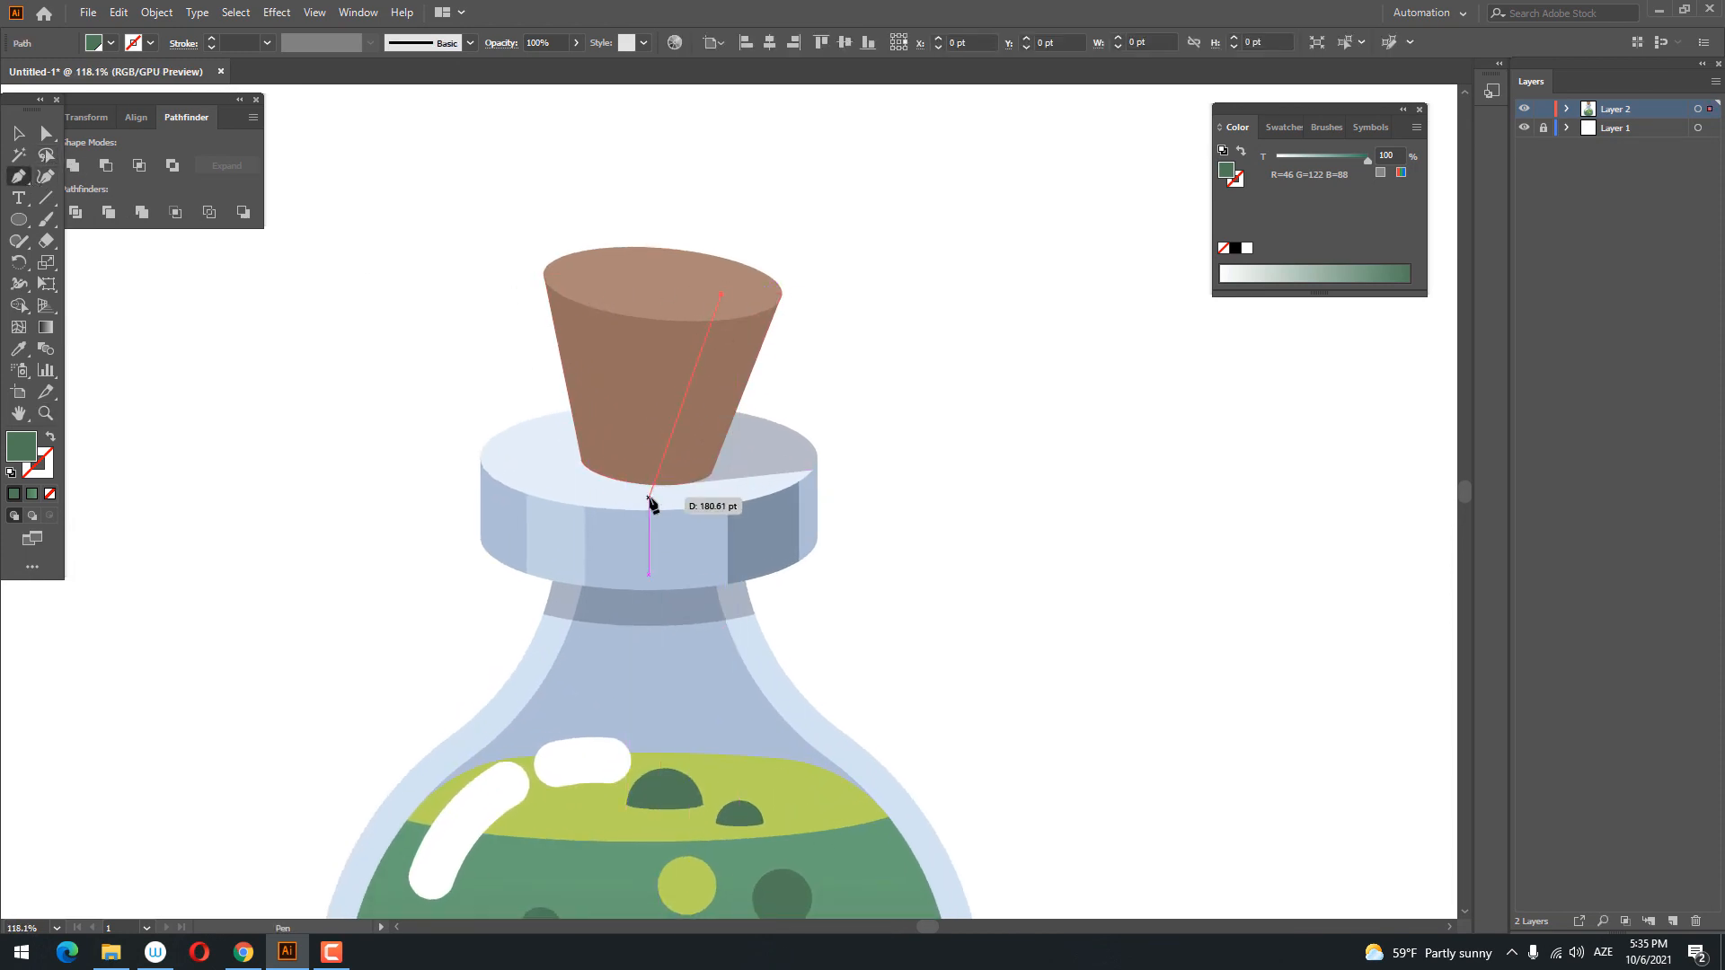
click(654, 494)
click(689, 494)
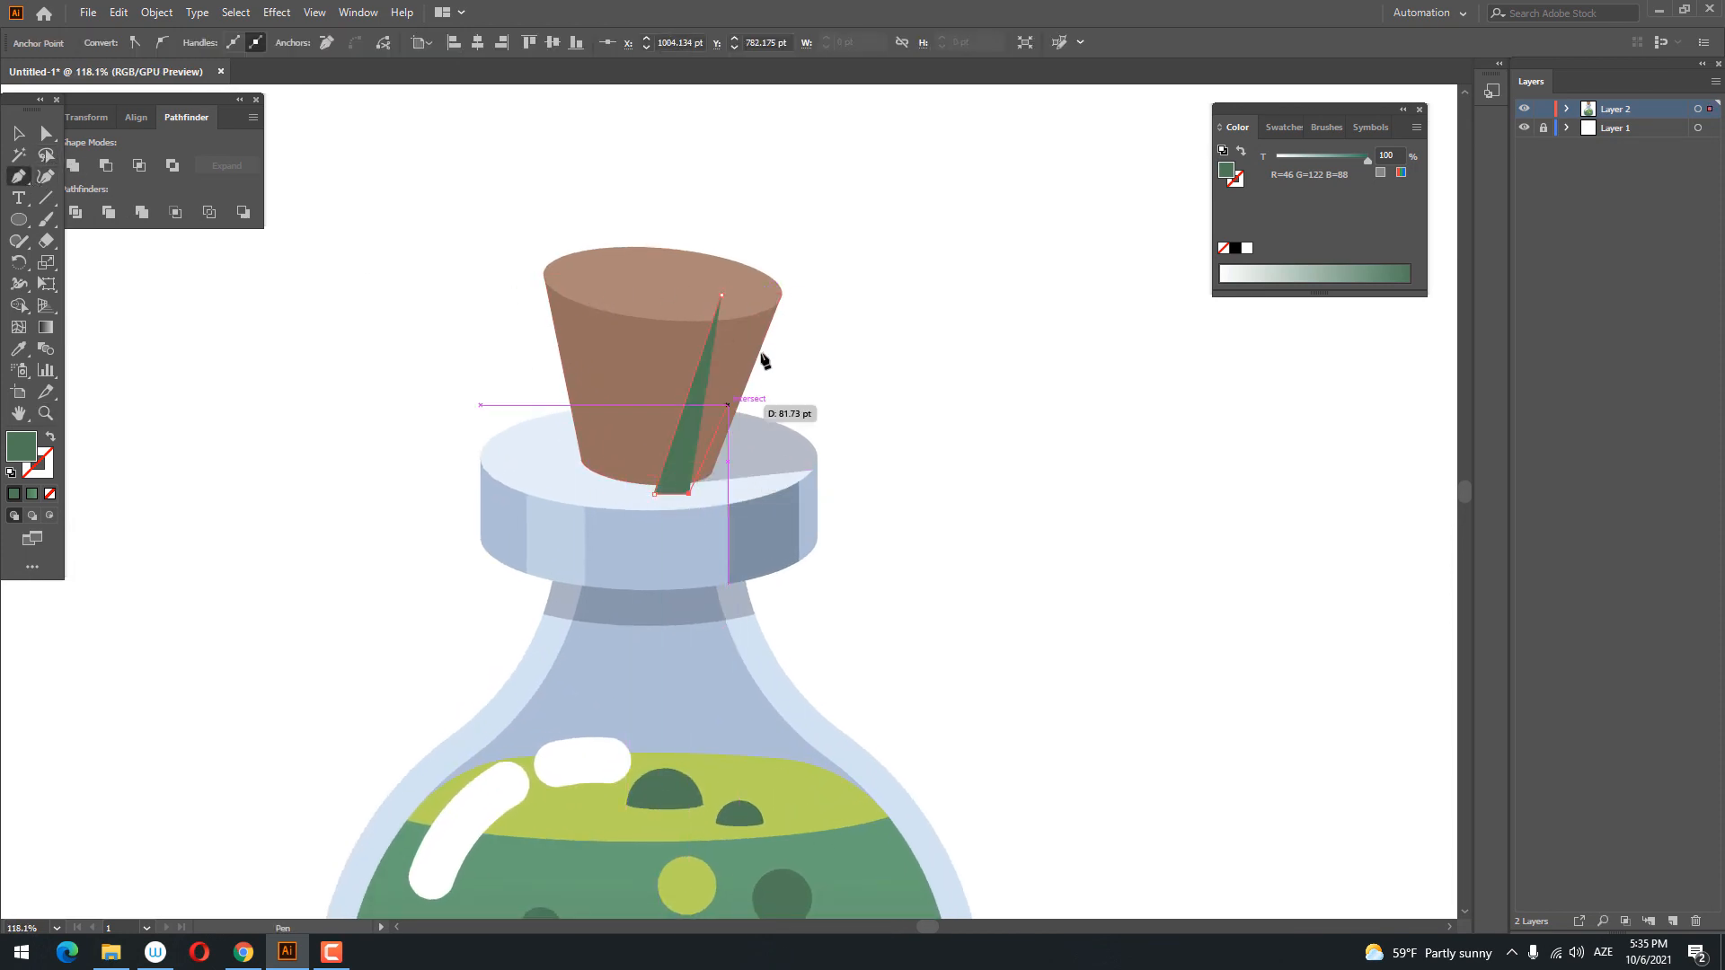
click(763, 295)
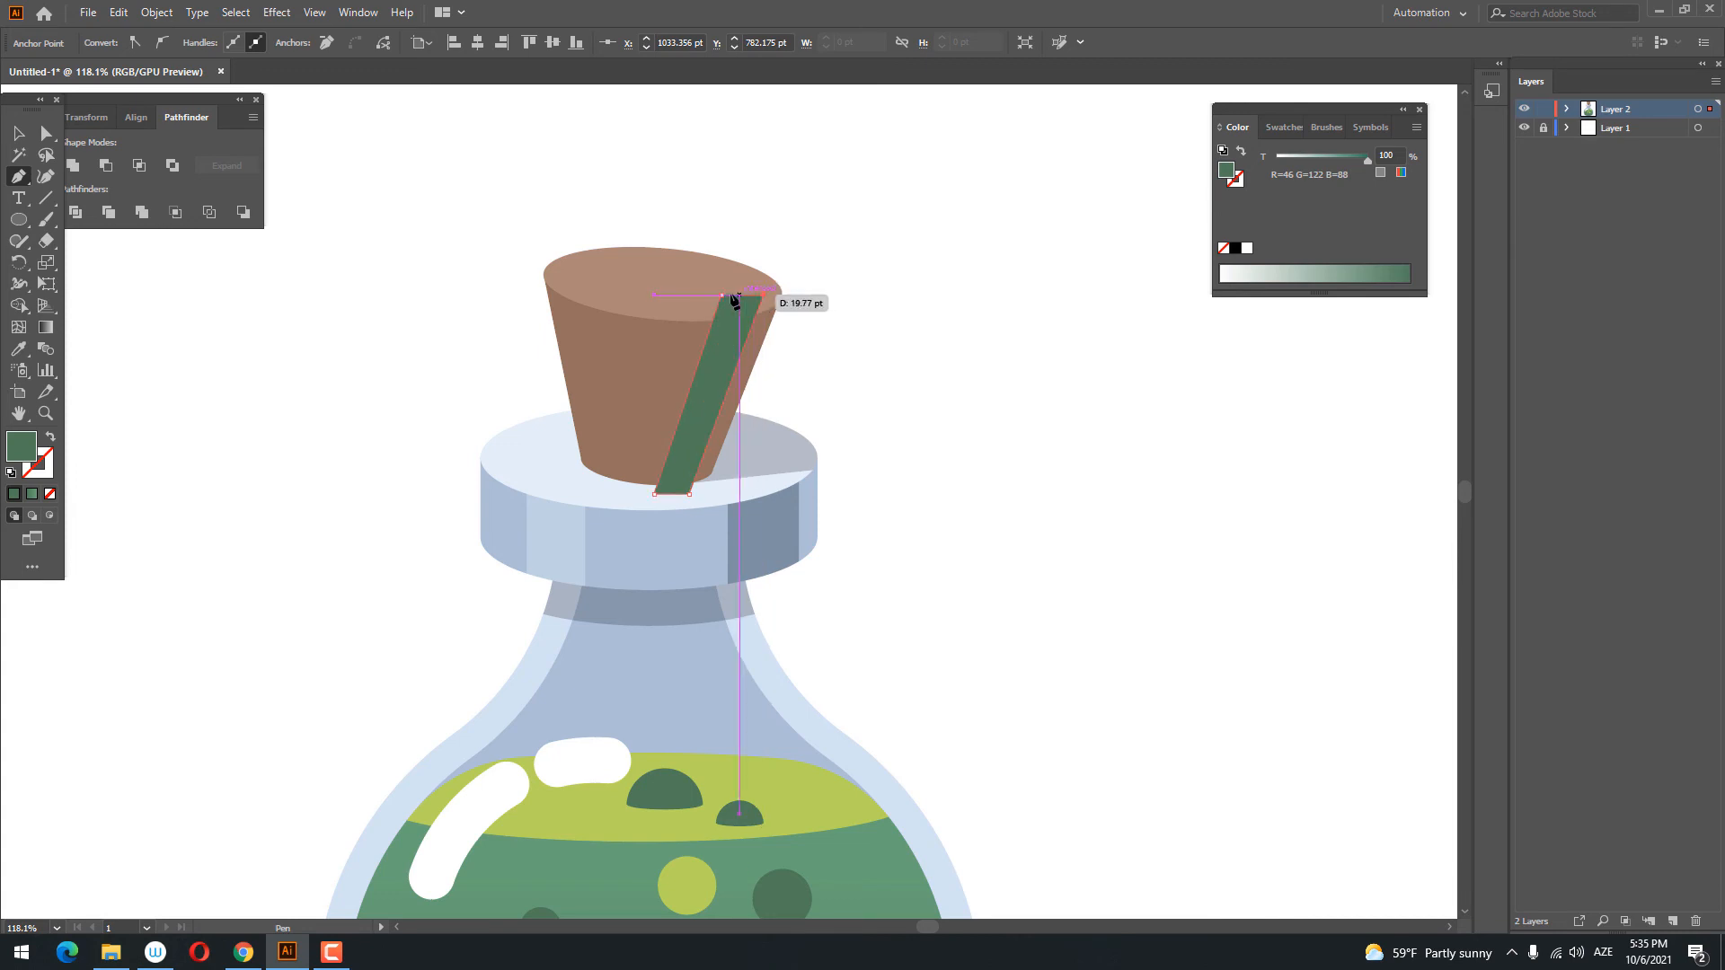
click(18, 351)
click(766, 431)
- Draw a second narrow four-point stripe with the Pen tool down the left part of the cork's side
key(z)
click(760, 433)
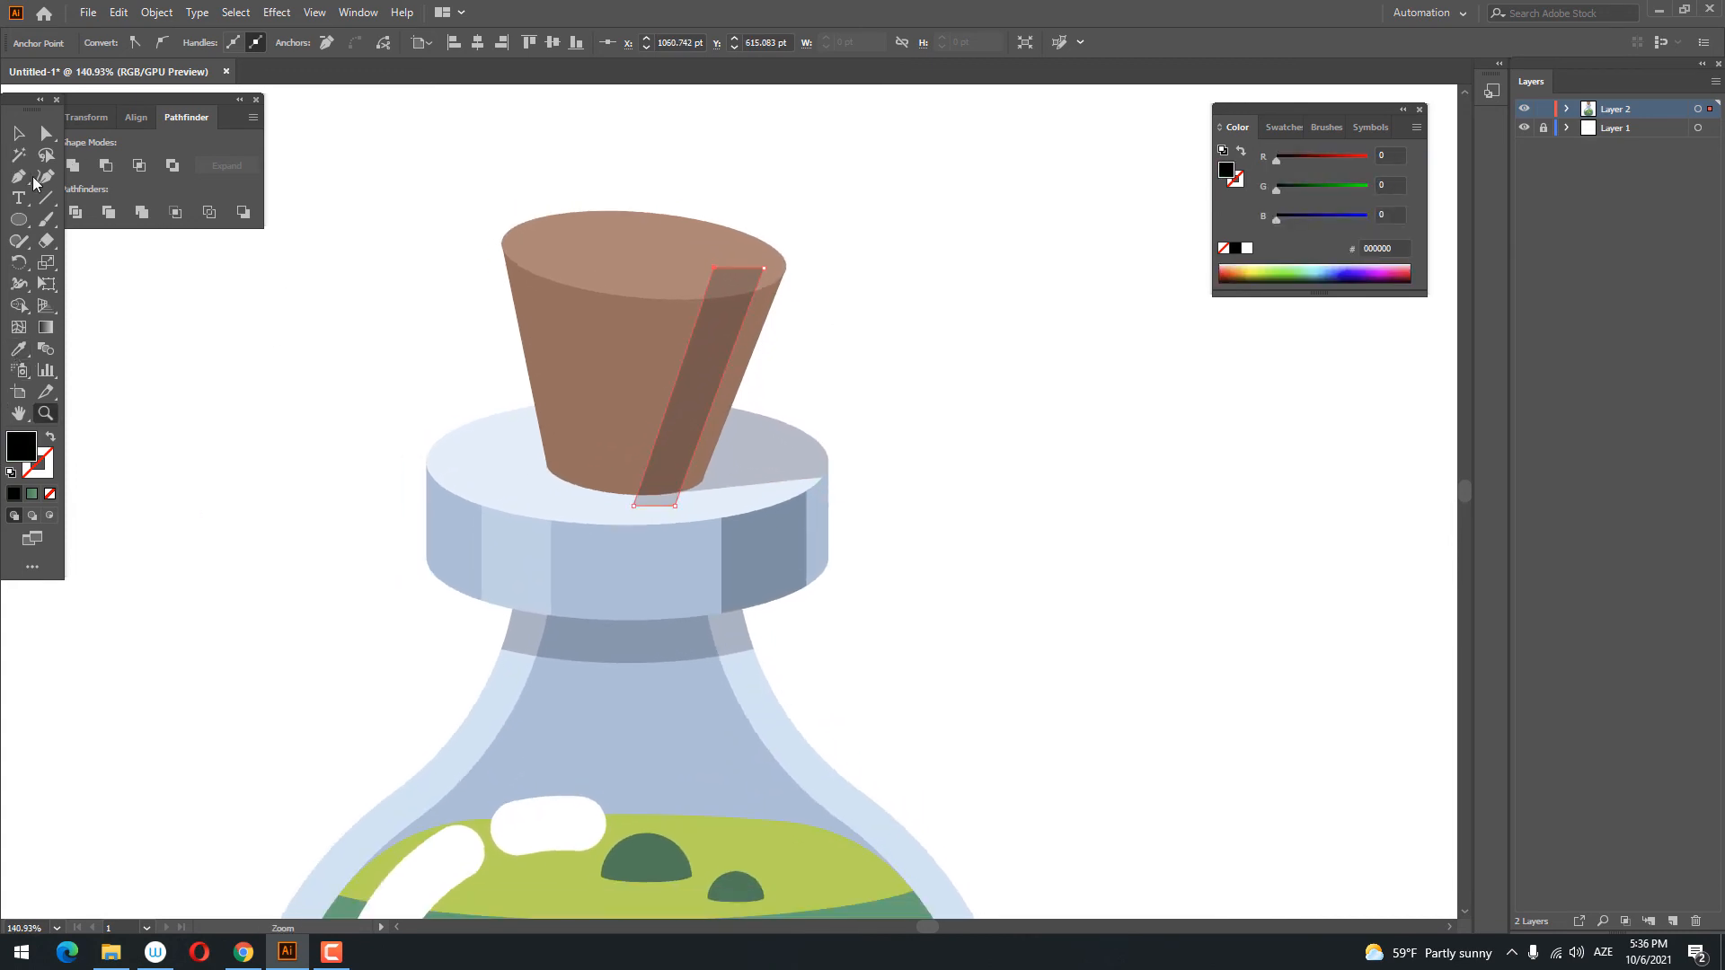
click(536, 242)
click(564, 488)
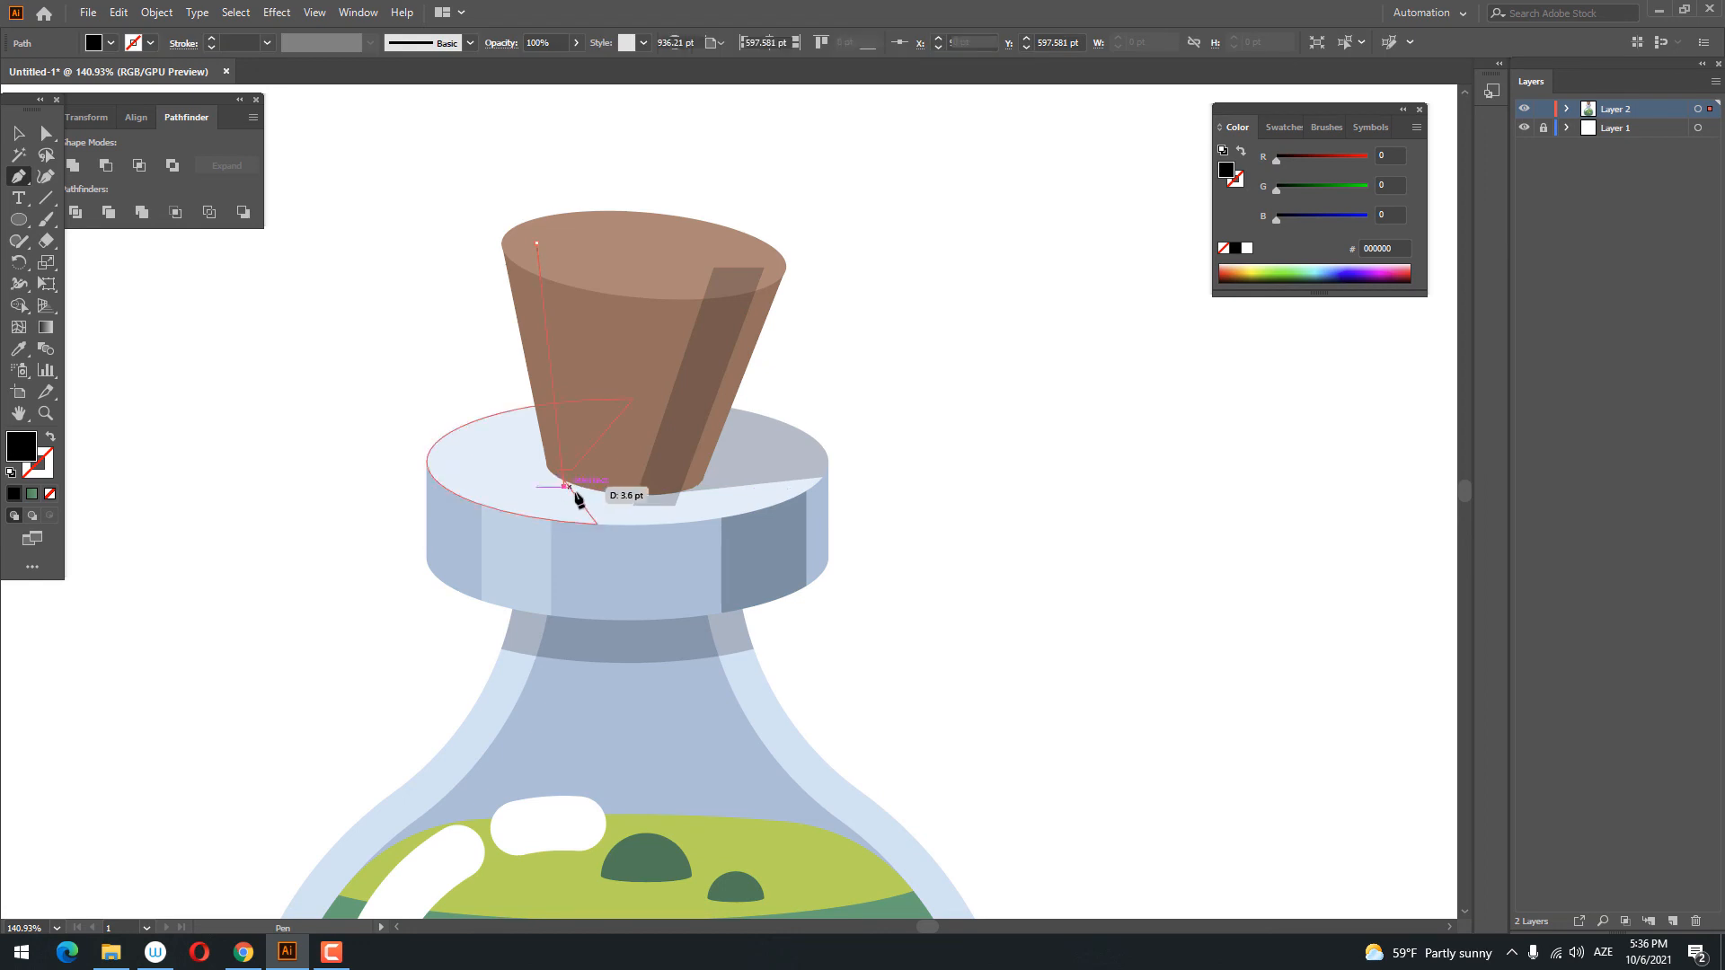
click(590, 497)
click(576, 255)
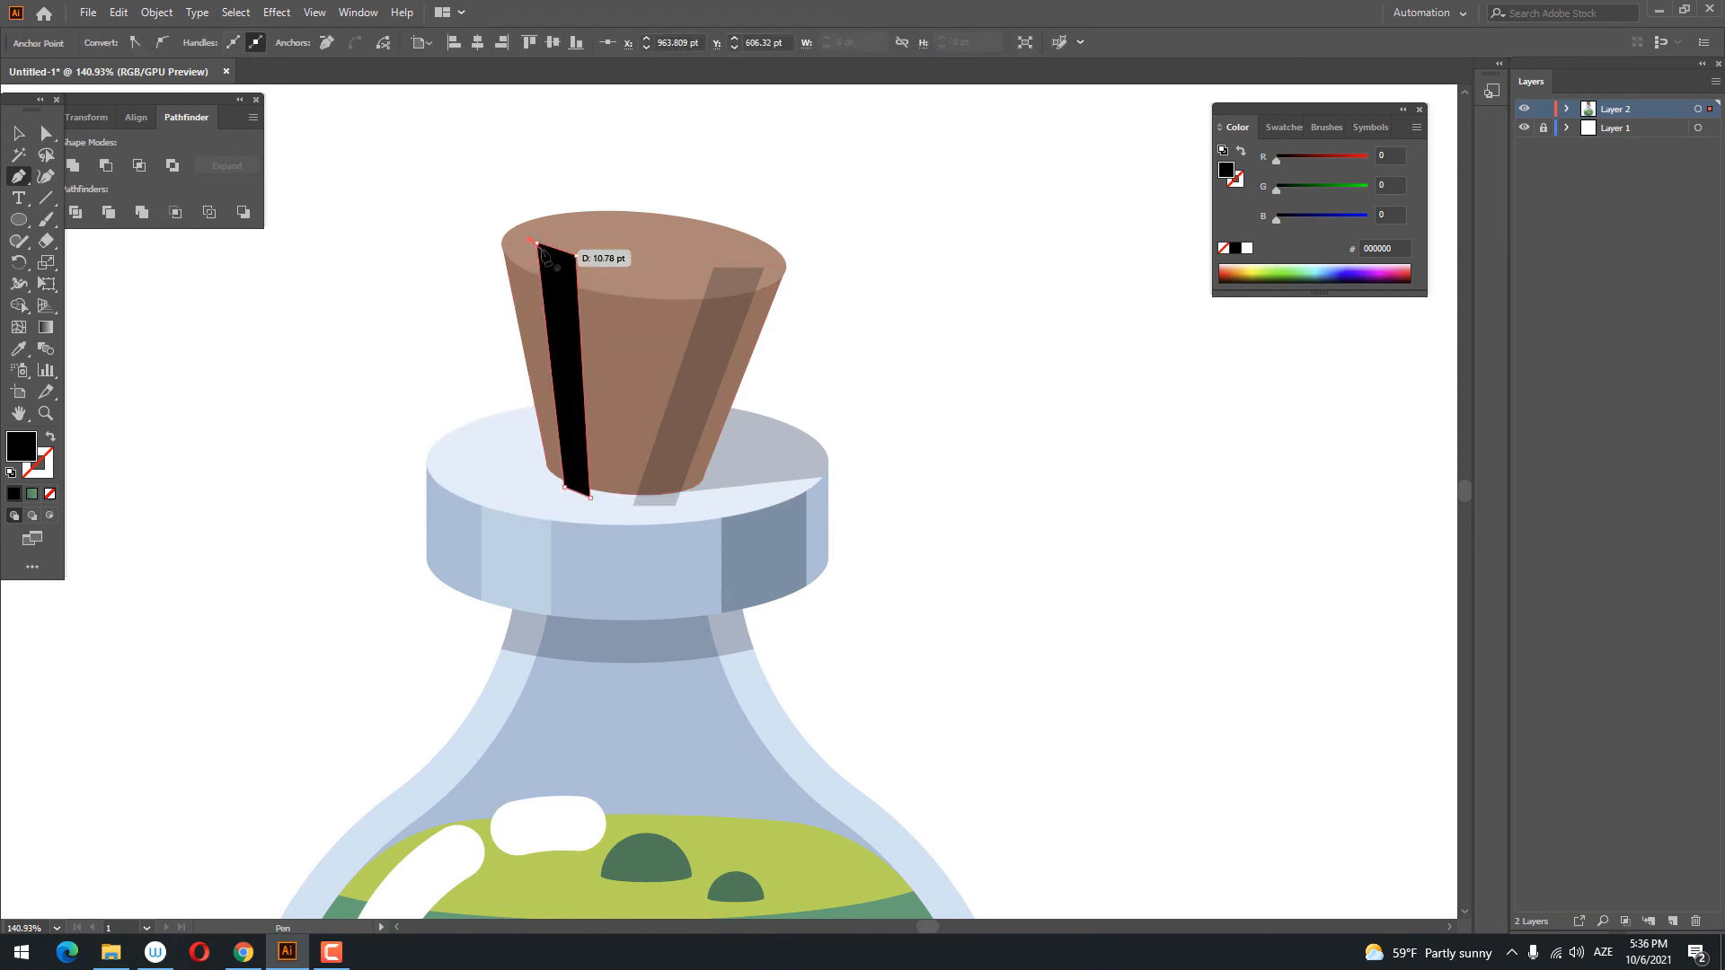
click(537, 243)
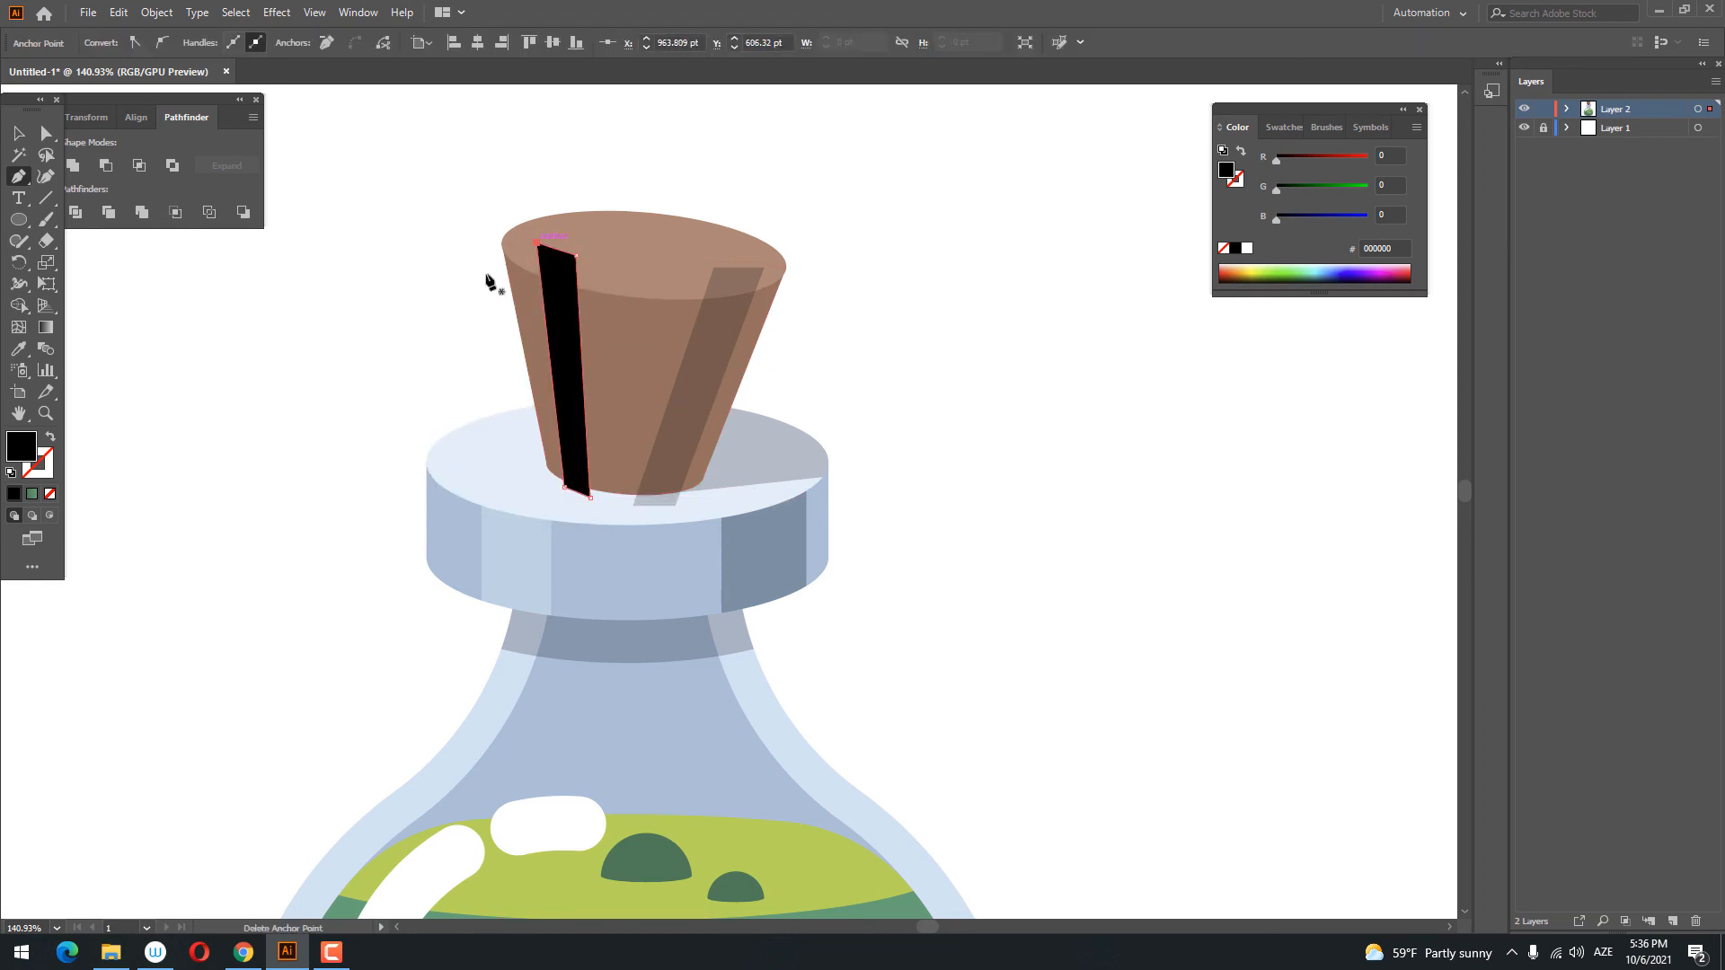
- Copy the dark stripe's transparent appearance to the cork's left stripe and change its fill to white
click(657, 343)
key(v)
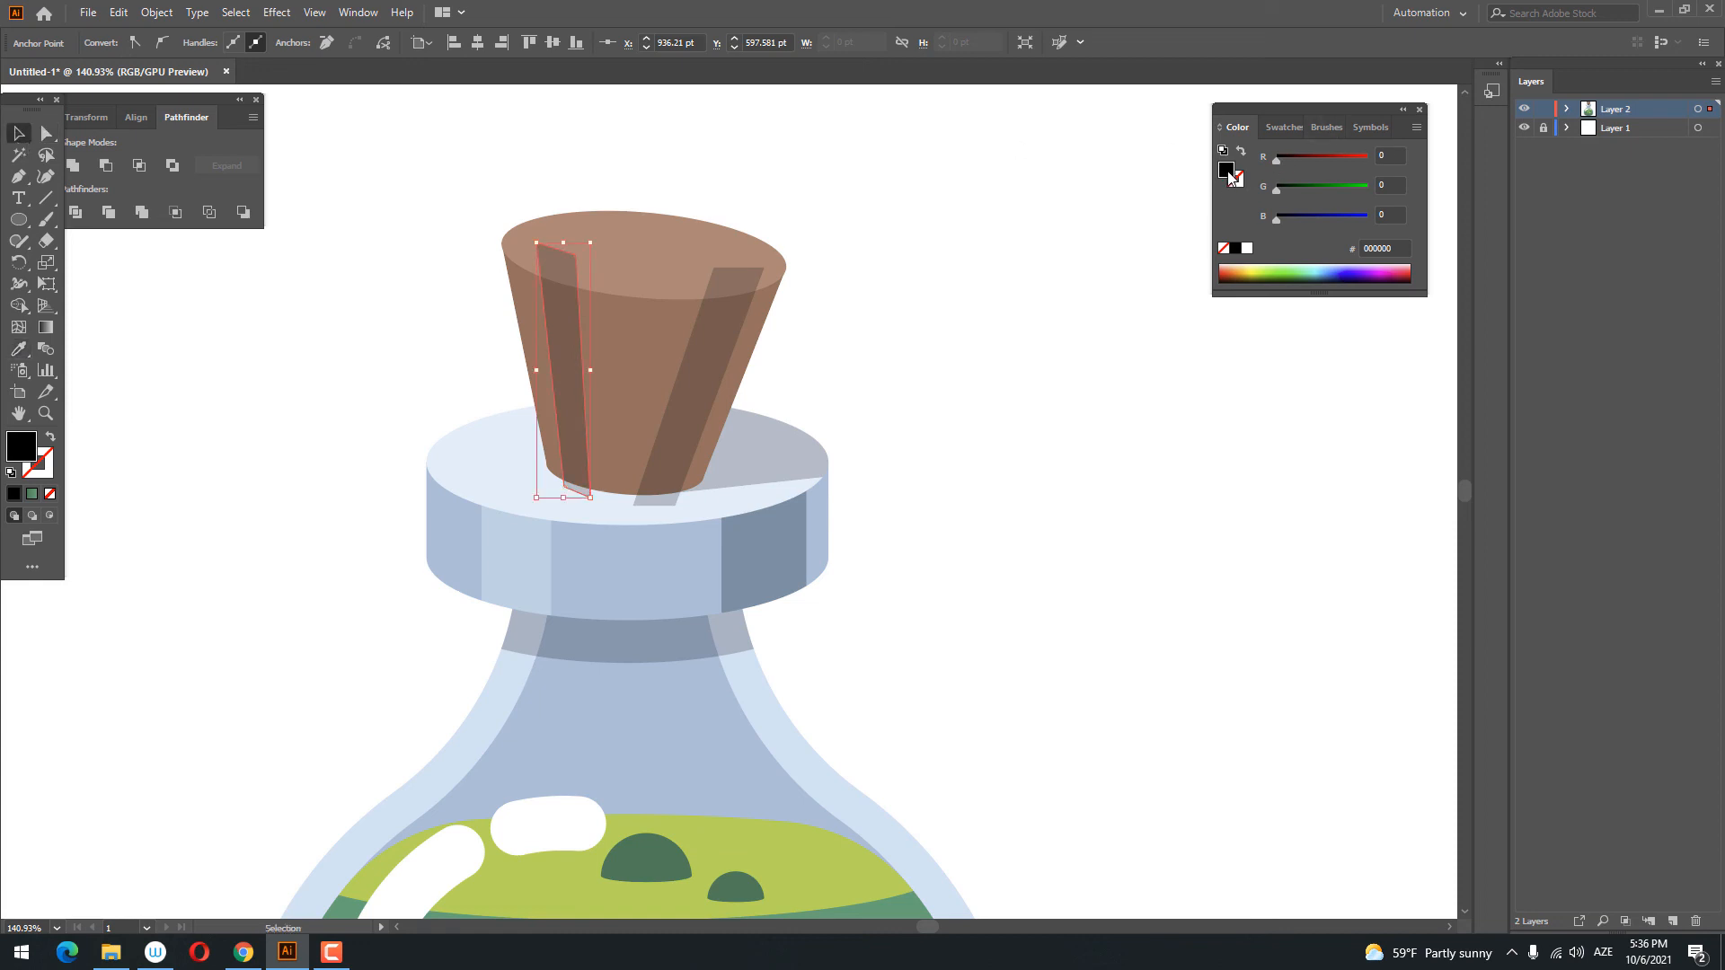
click(1283, 127)
drag(871, 331, 1105, 380)
- Bring the cork's top ellipse to the front so it covers the upper ends of both stripes
right_click(637, 268)
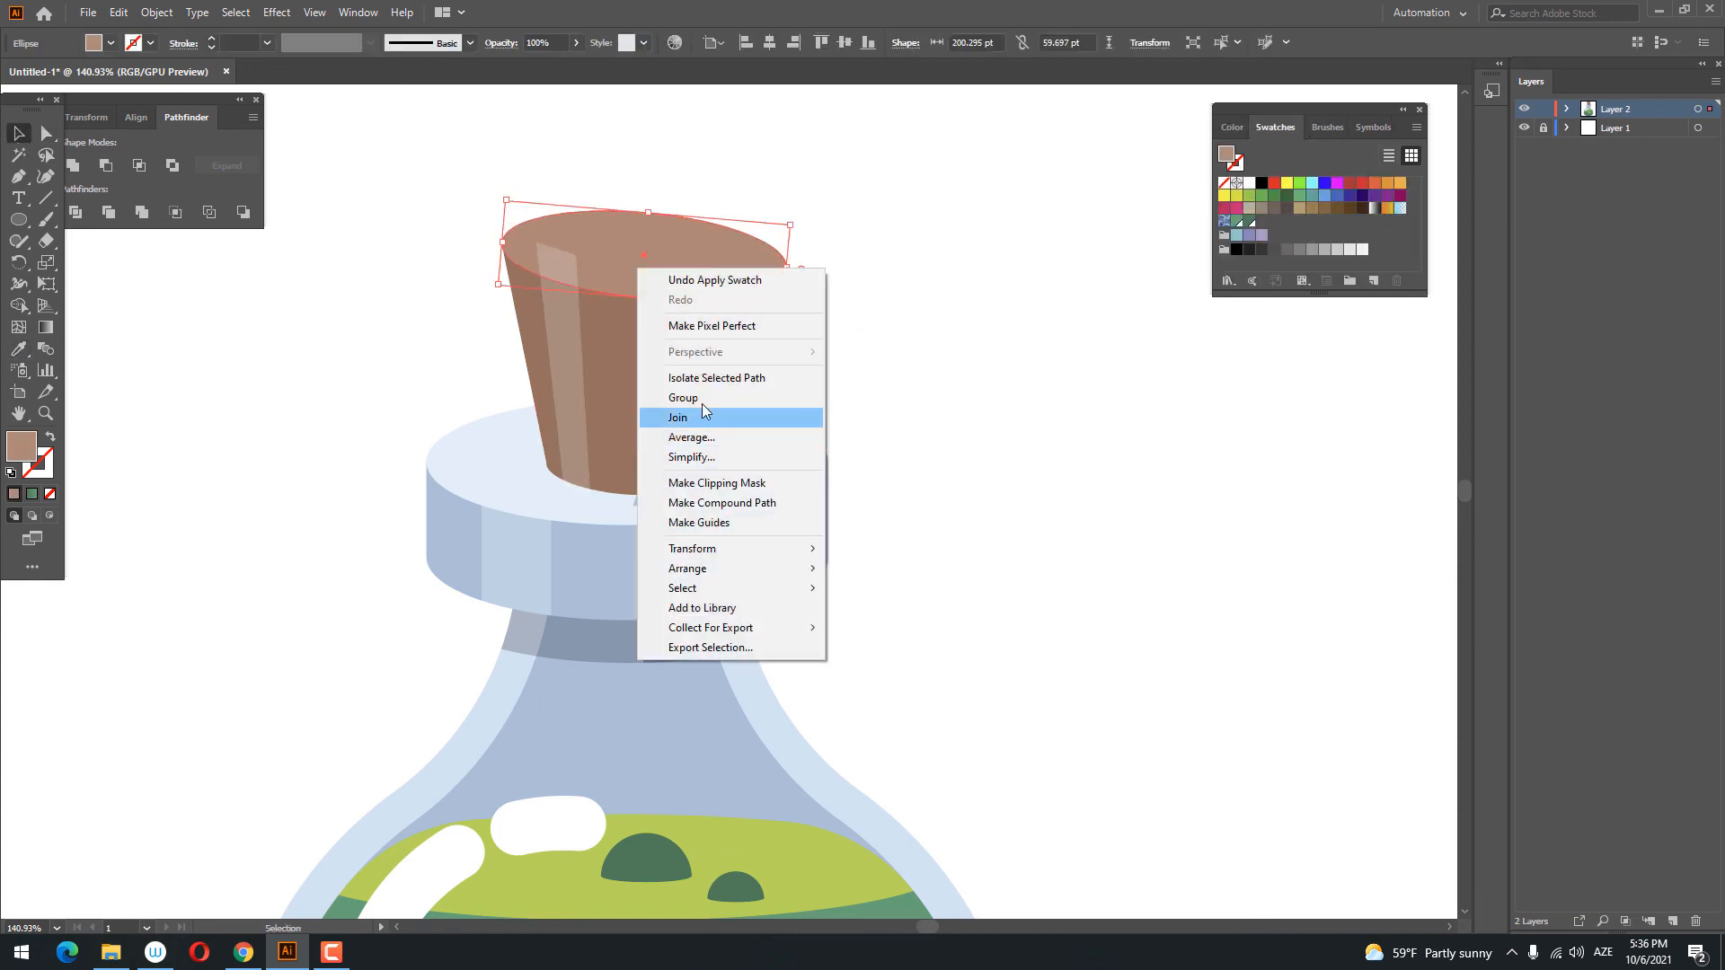
mouse_move(729, 577)
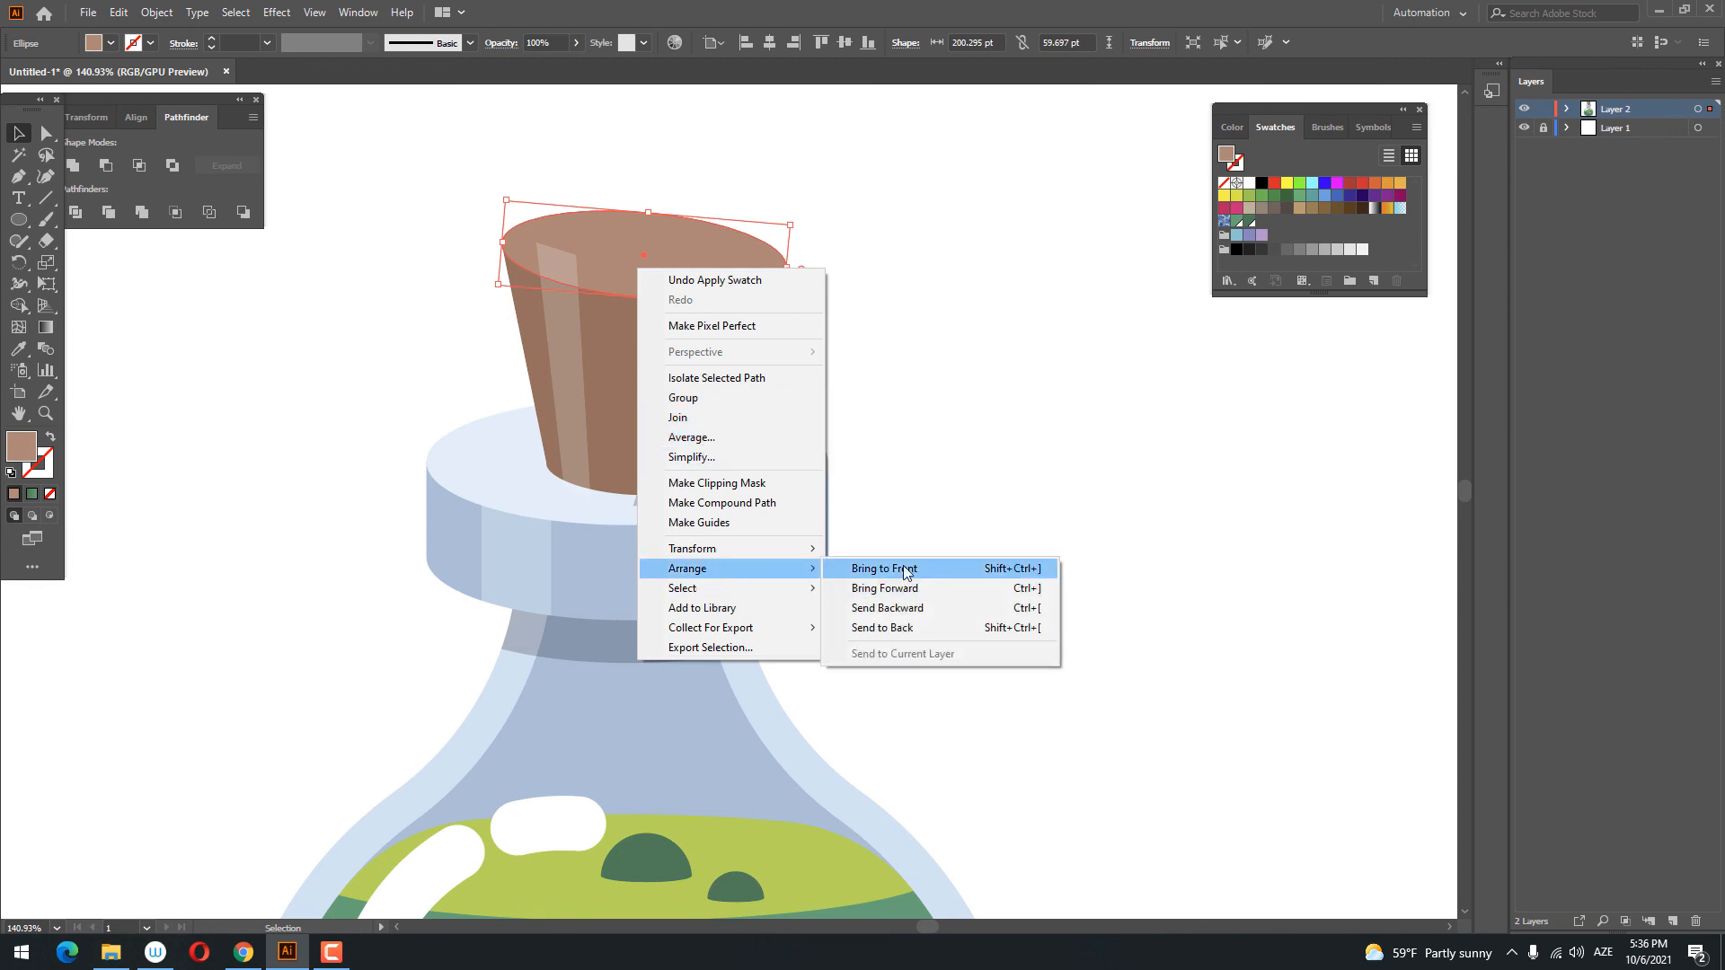
click(896, 568)
- Divide the cork's side and its two stripes with Pathfinder and ungroup the resulting pieces
drag(439, 332, 1345, 504)
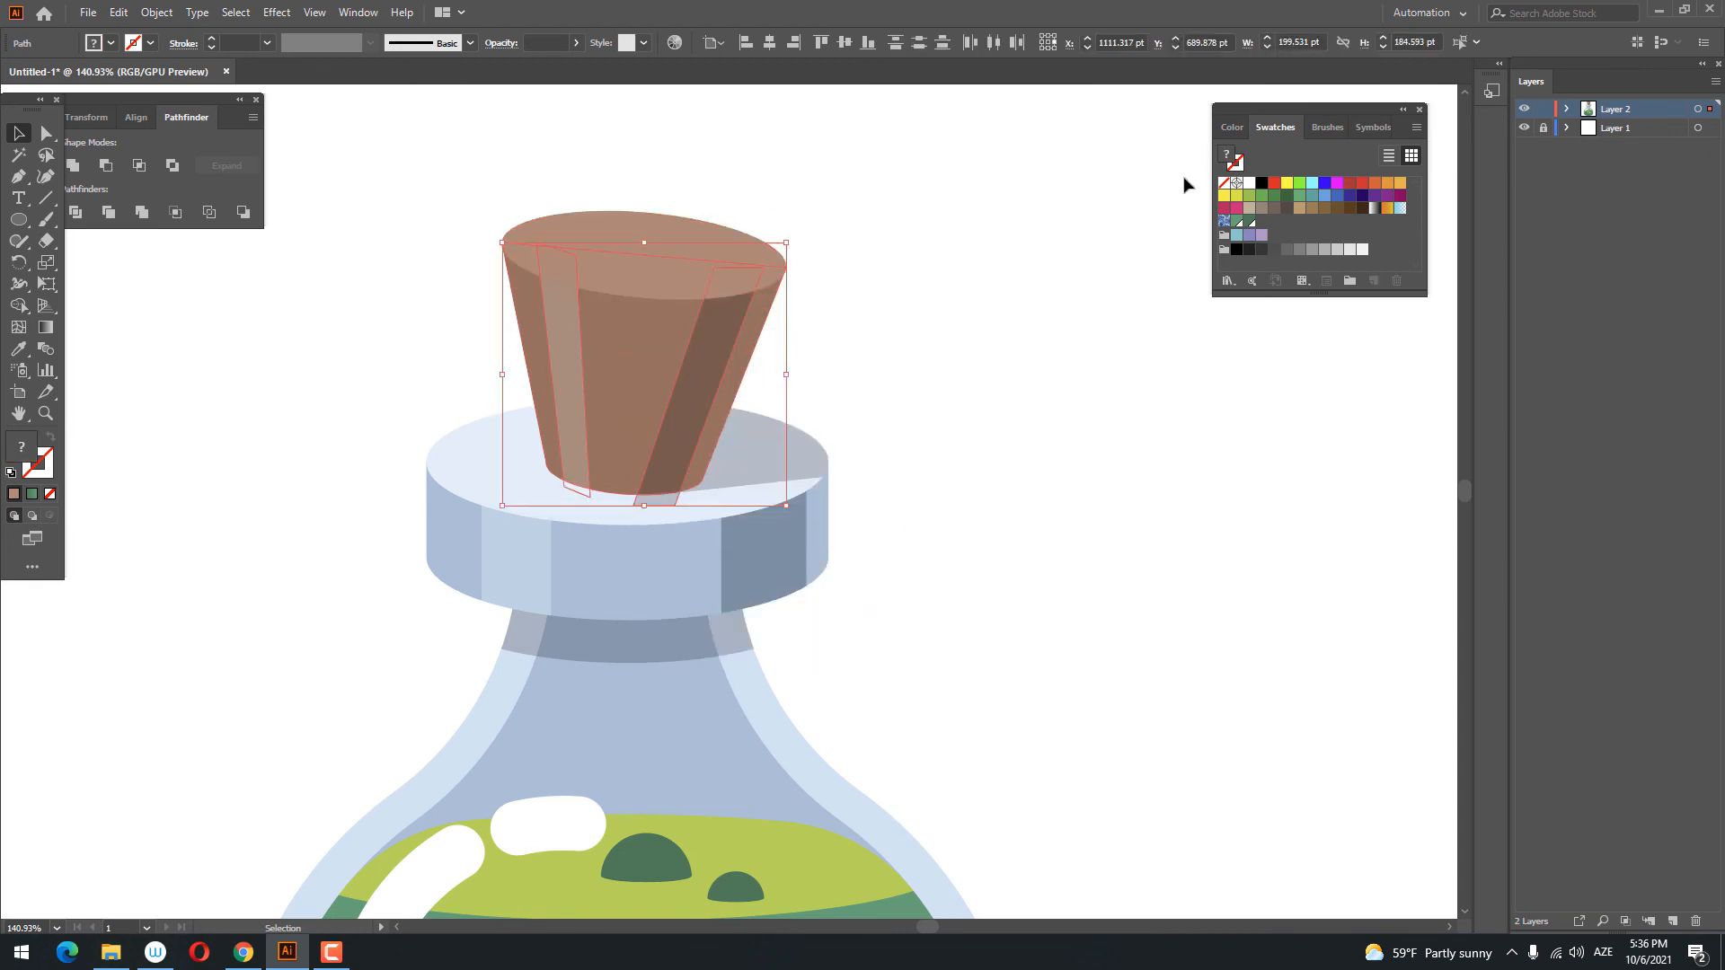
key(ctrl+g)
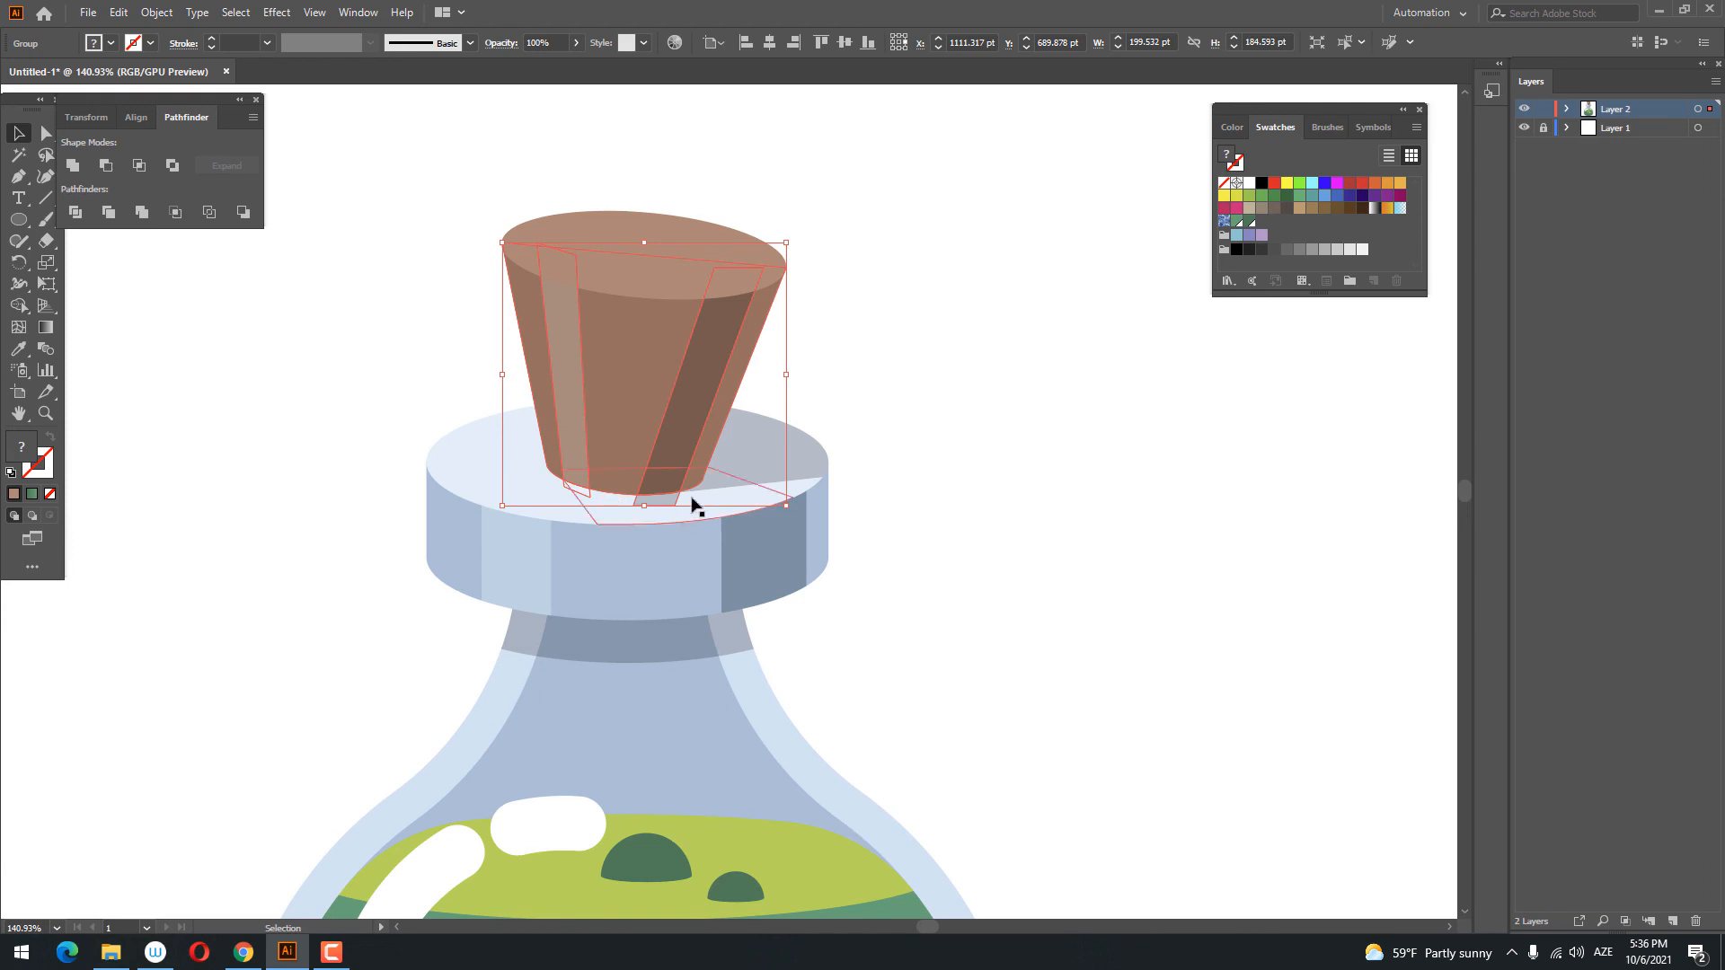
right_click(658, 487)
click(716, 634)
click(938, 634)
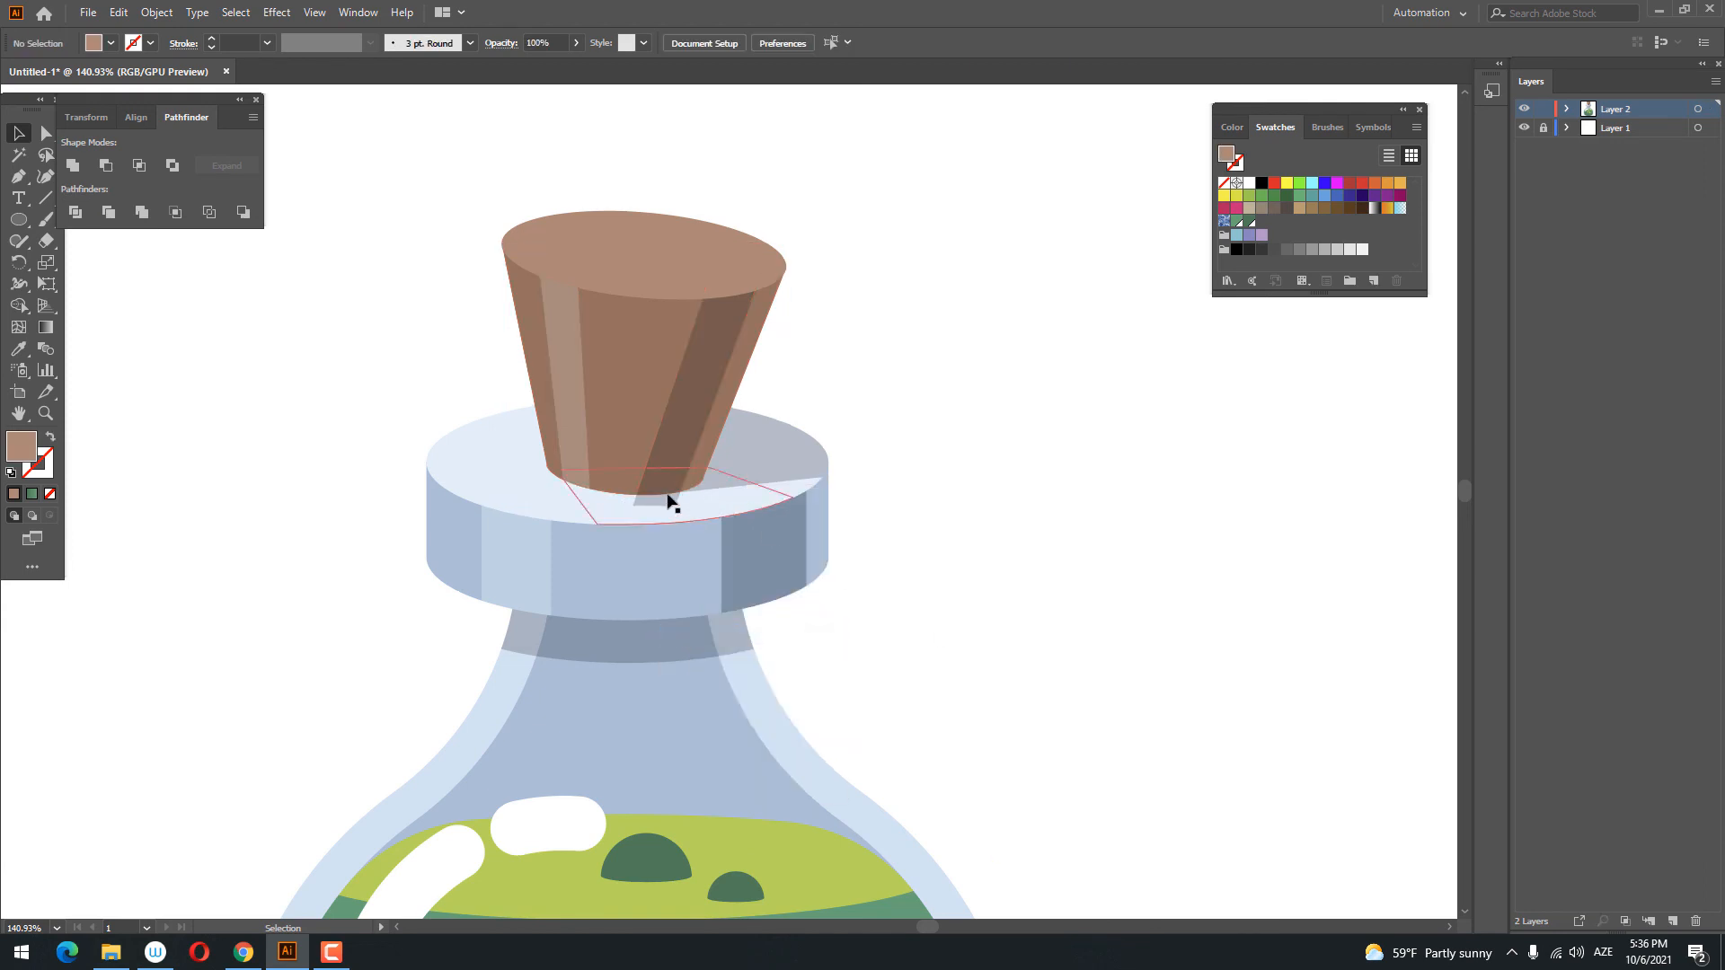
- Delete the two stripe pieces that stick out below the cork's bottom edge
click(661, 503)
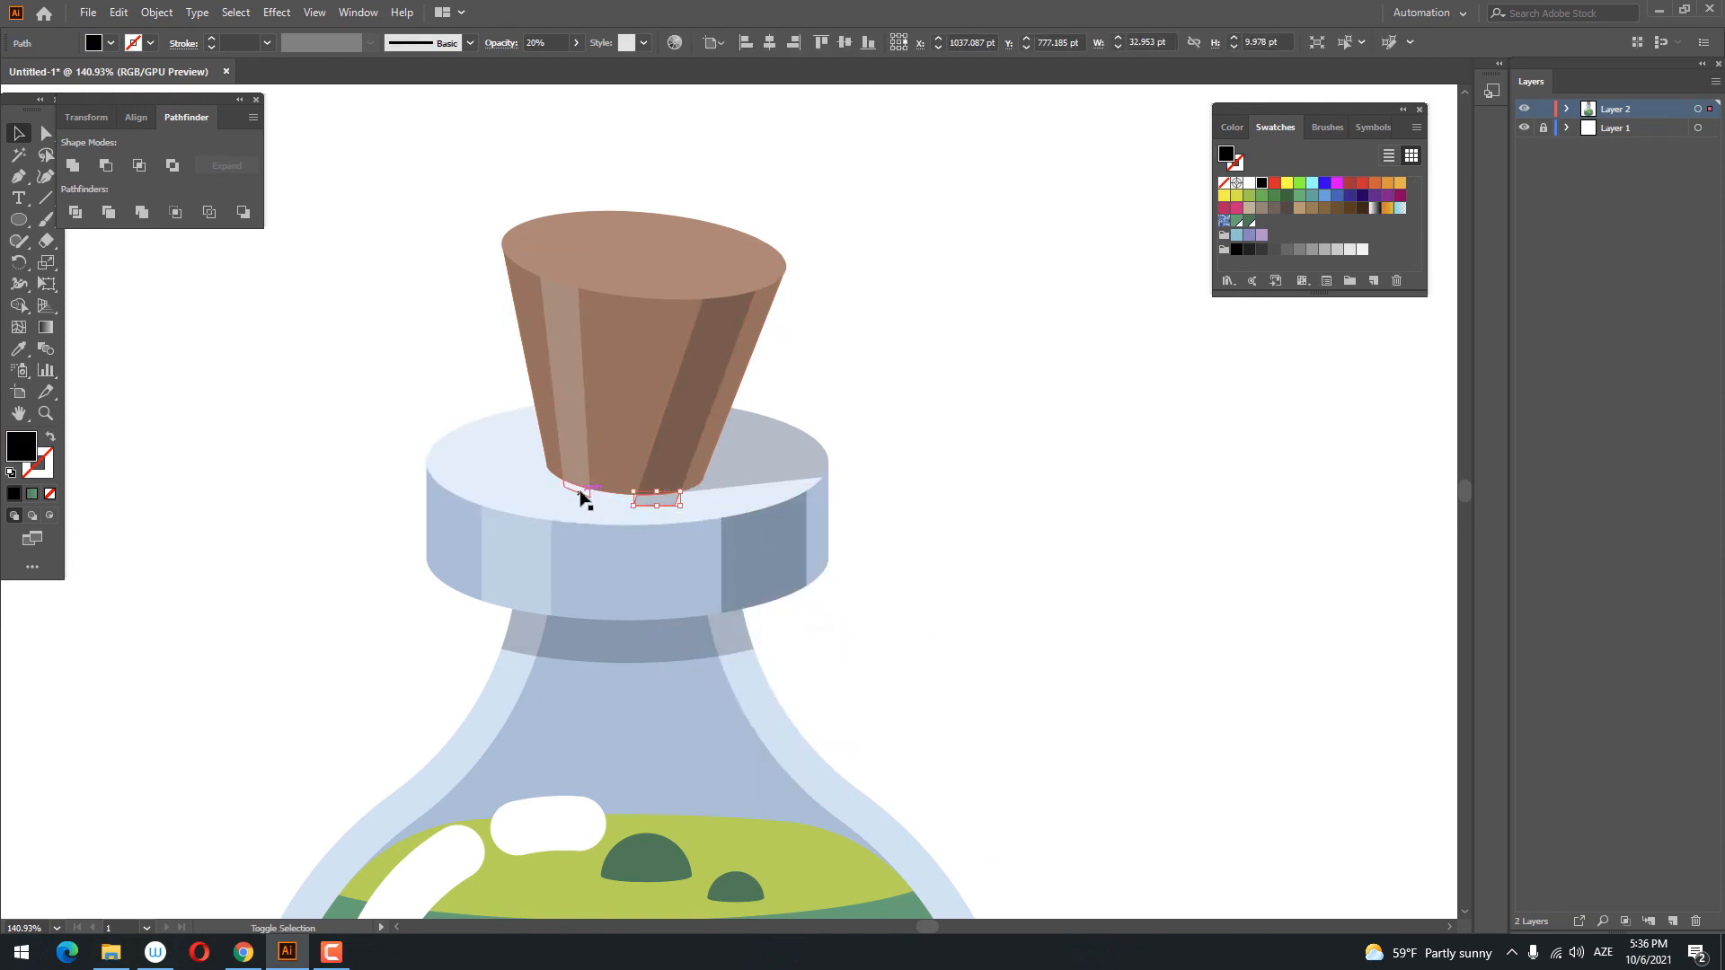
shift+click(580, 489)
click(1178, 701)
- Draw an ellipse about 126 × 53 pt over the cork's base on the collar and fill it with the collar side's blue
key(z)
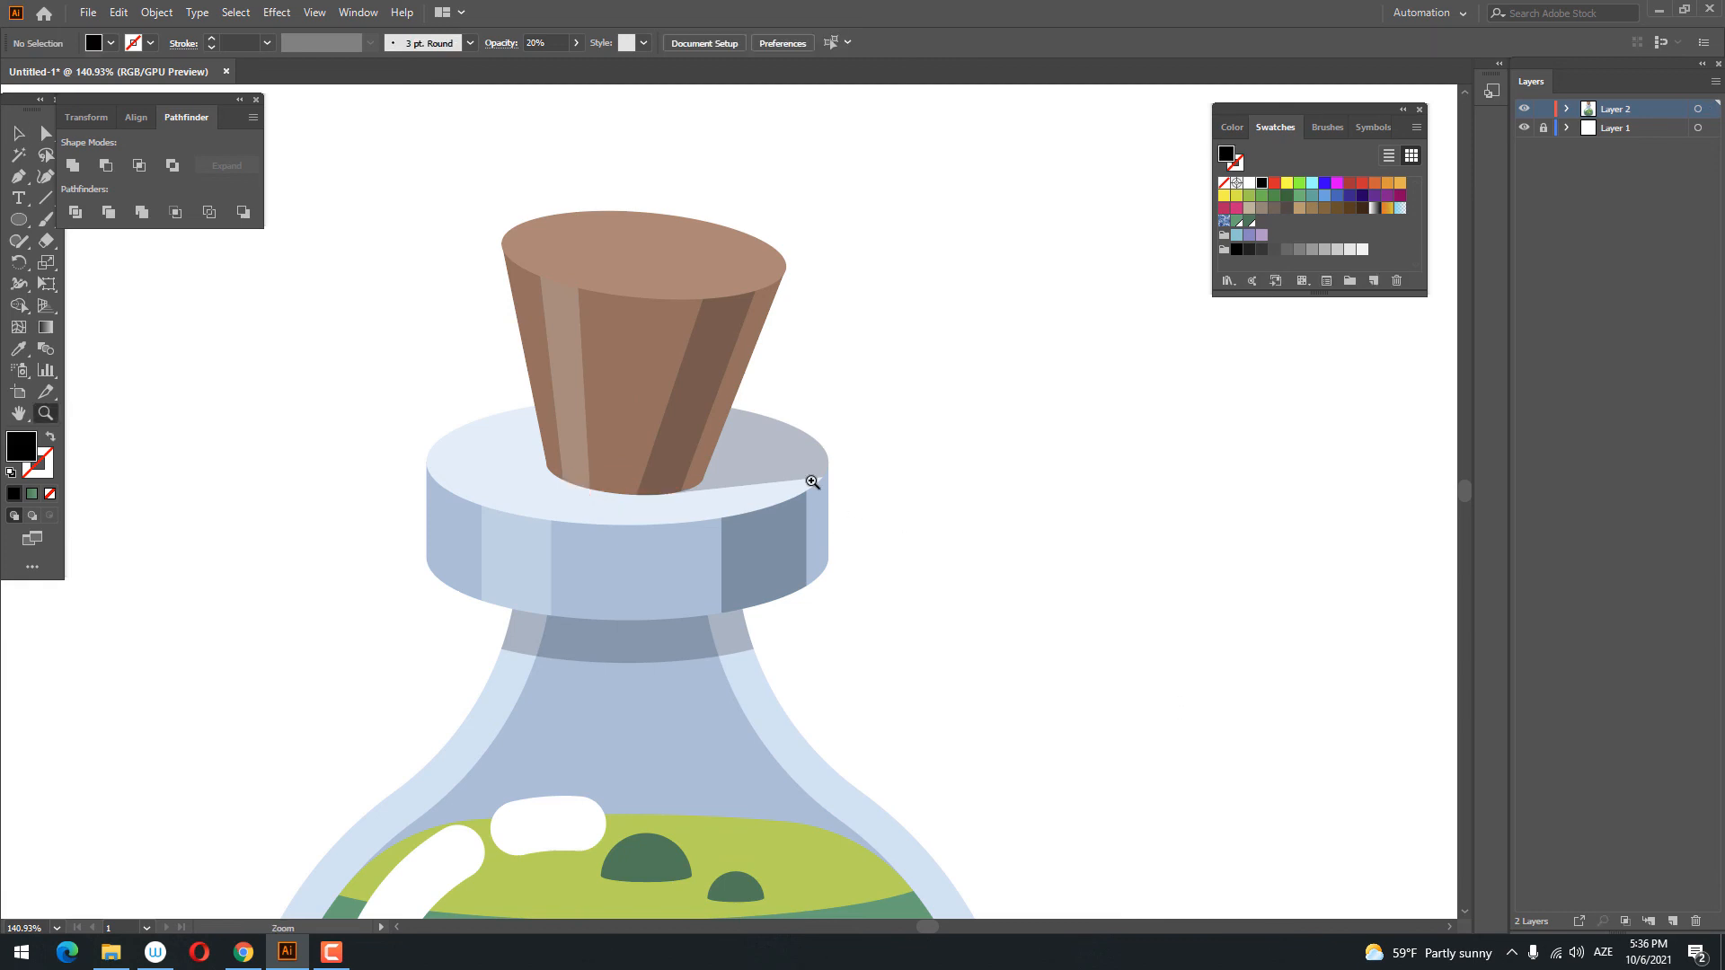
alt+click(844, 485)
drag(846, 484, 1070, 585)
key(l)
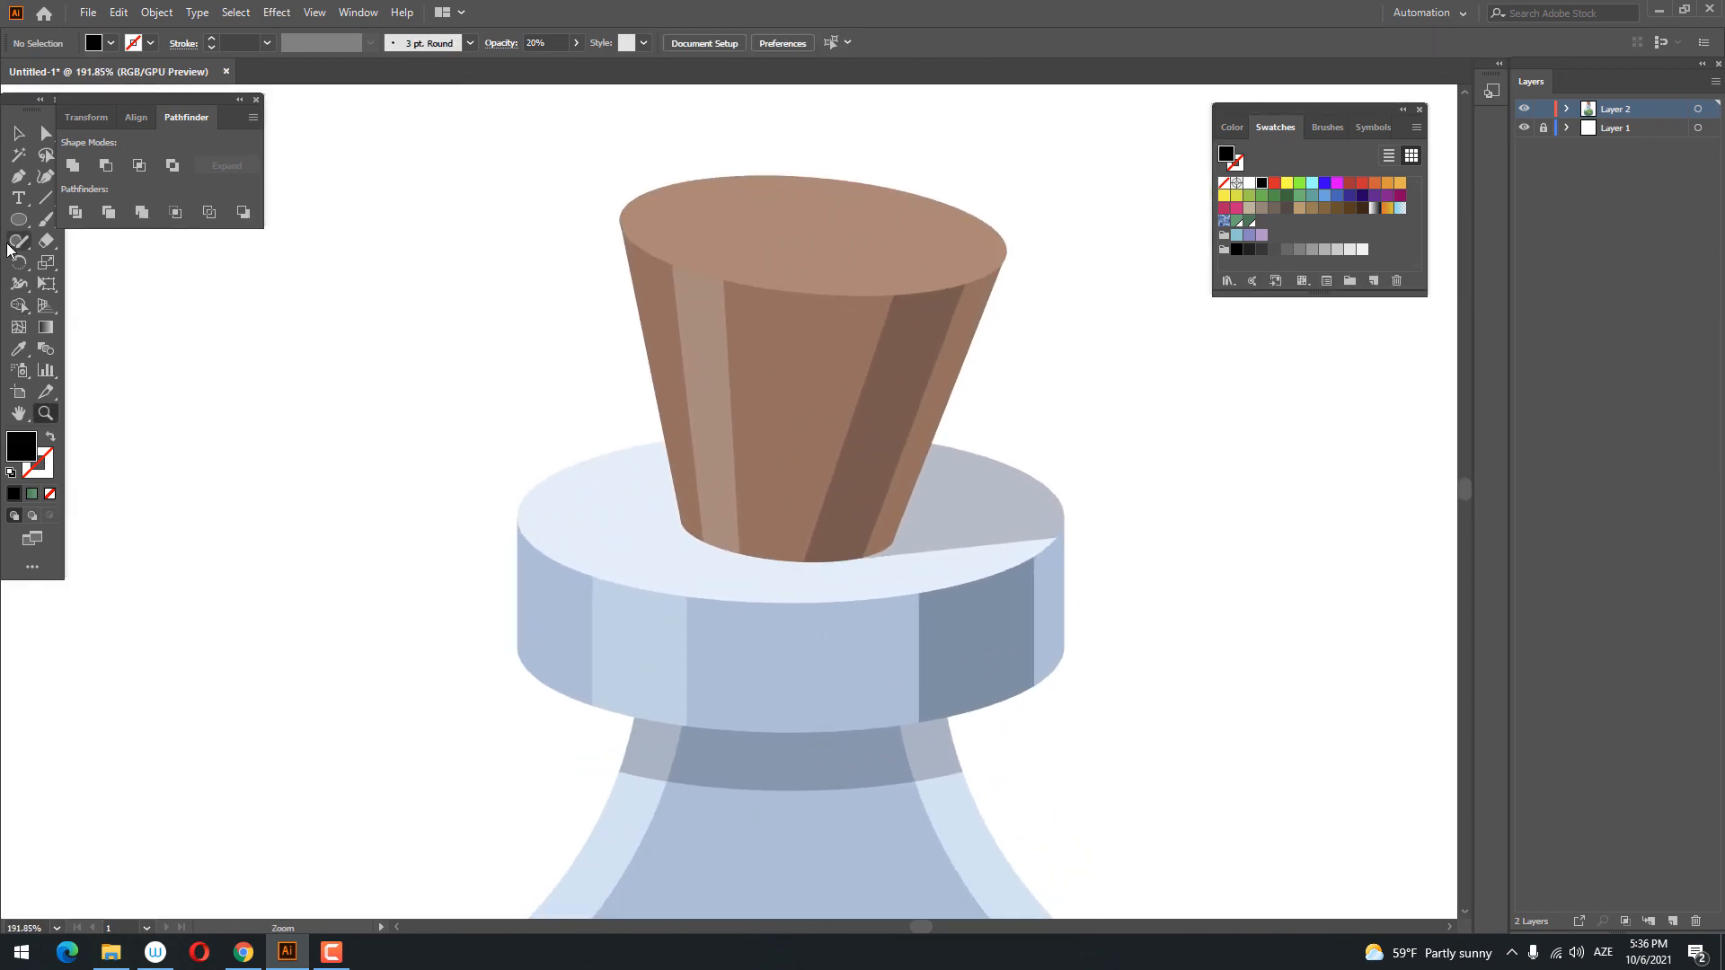
drag(650, 478, 837, 553)
click(22, 352)
click(784, 669)
- Bring all the cork's pieces in front of the new blue ellipse
key(z)
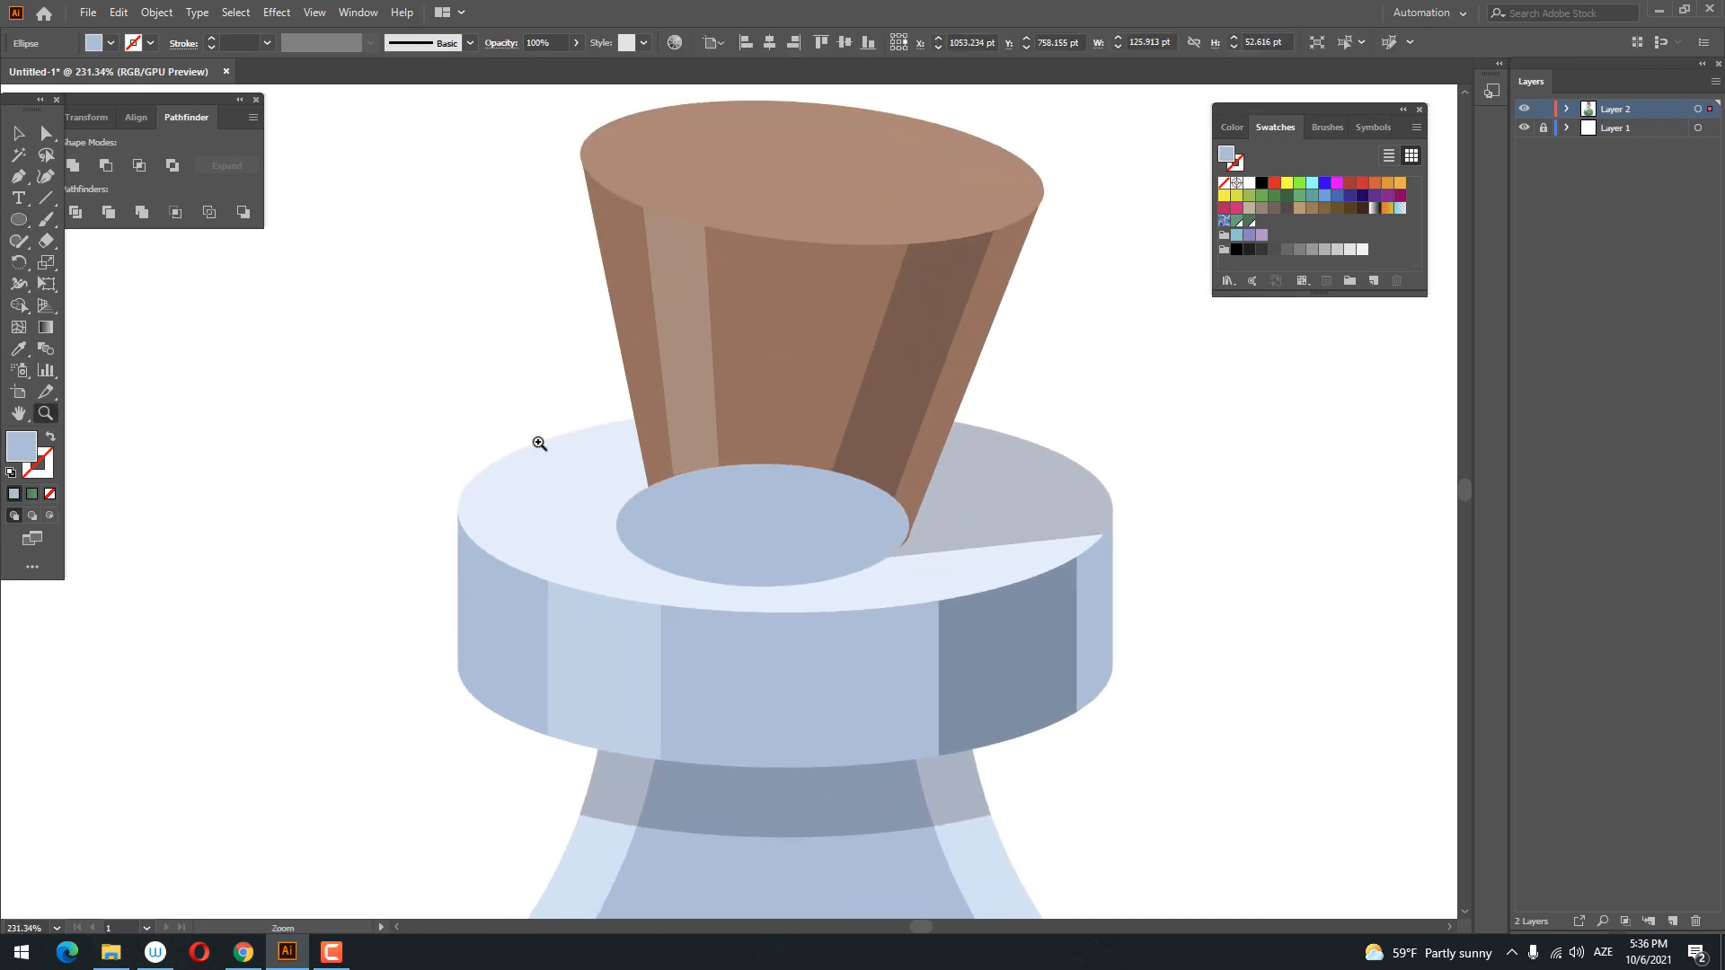
click(20, 134)
scroll(974, 339, up, 2)
right_click(820, 216)
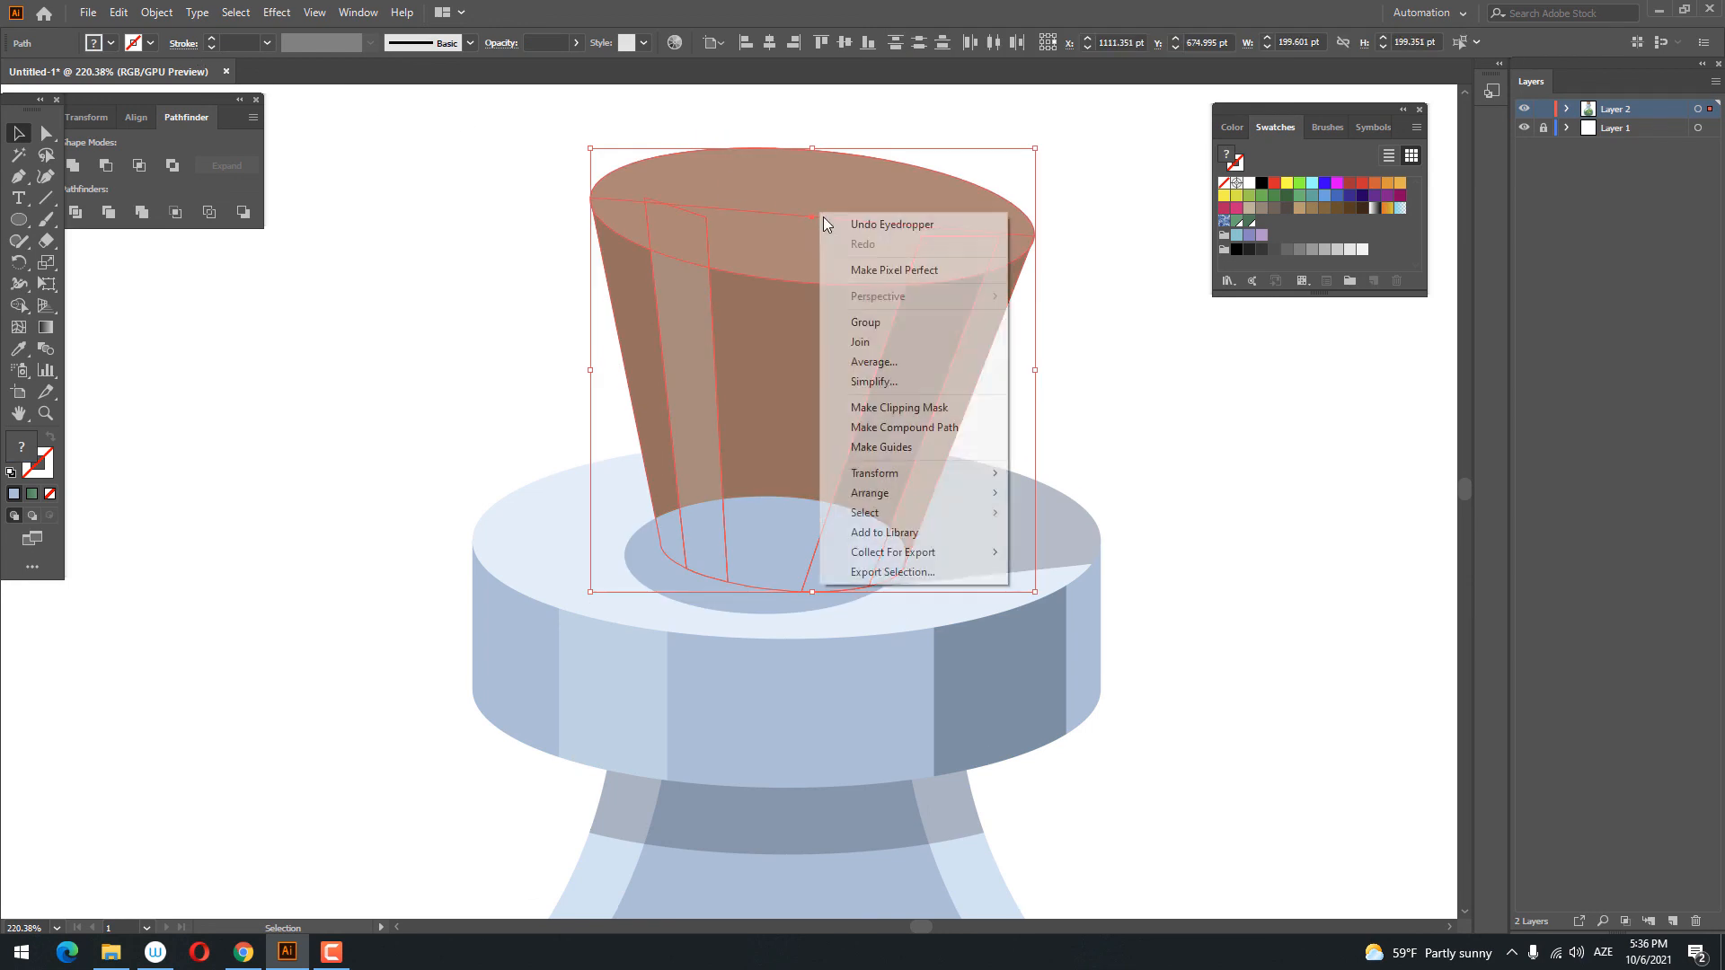
click(1144, 491)
- Reposition the blue ellipse so that it forms a narrow opening rim along the left of the cork's base
click(616, 617)
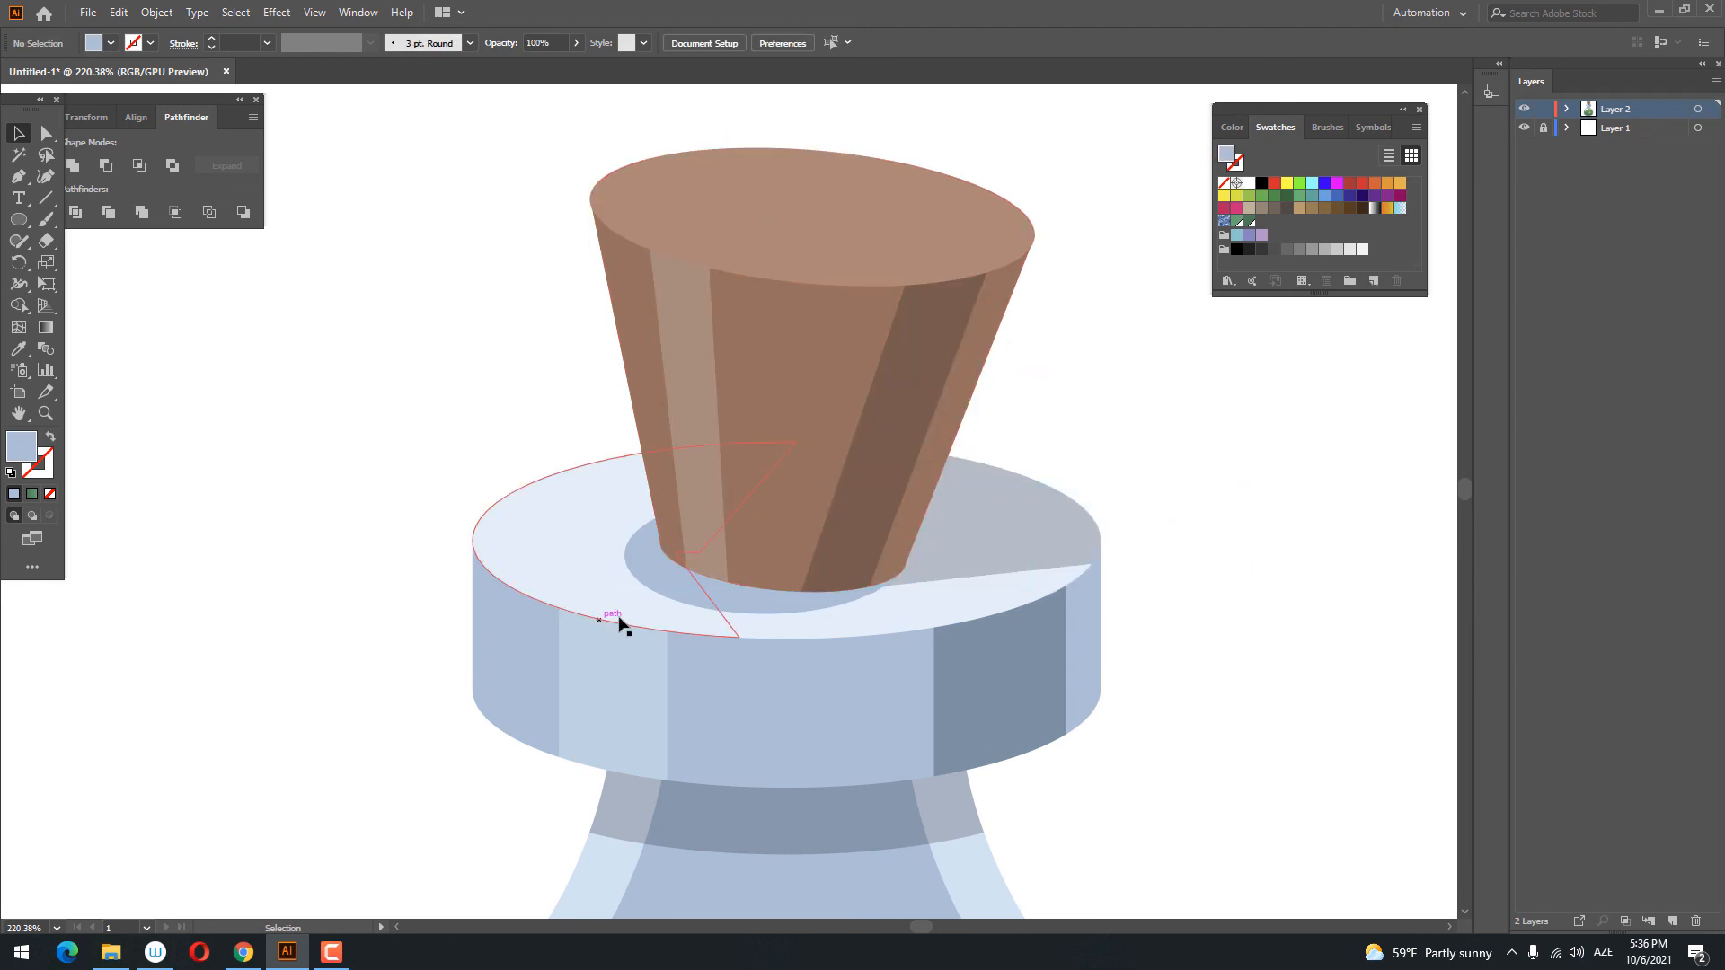
mouse_move(665, 589)
mouse_down()
mouse_move(658, 548)
mouse_move(676, 593)
mouse_up()
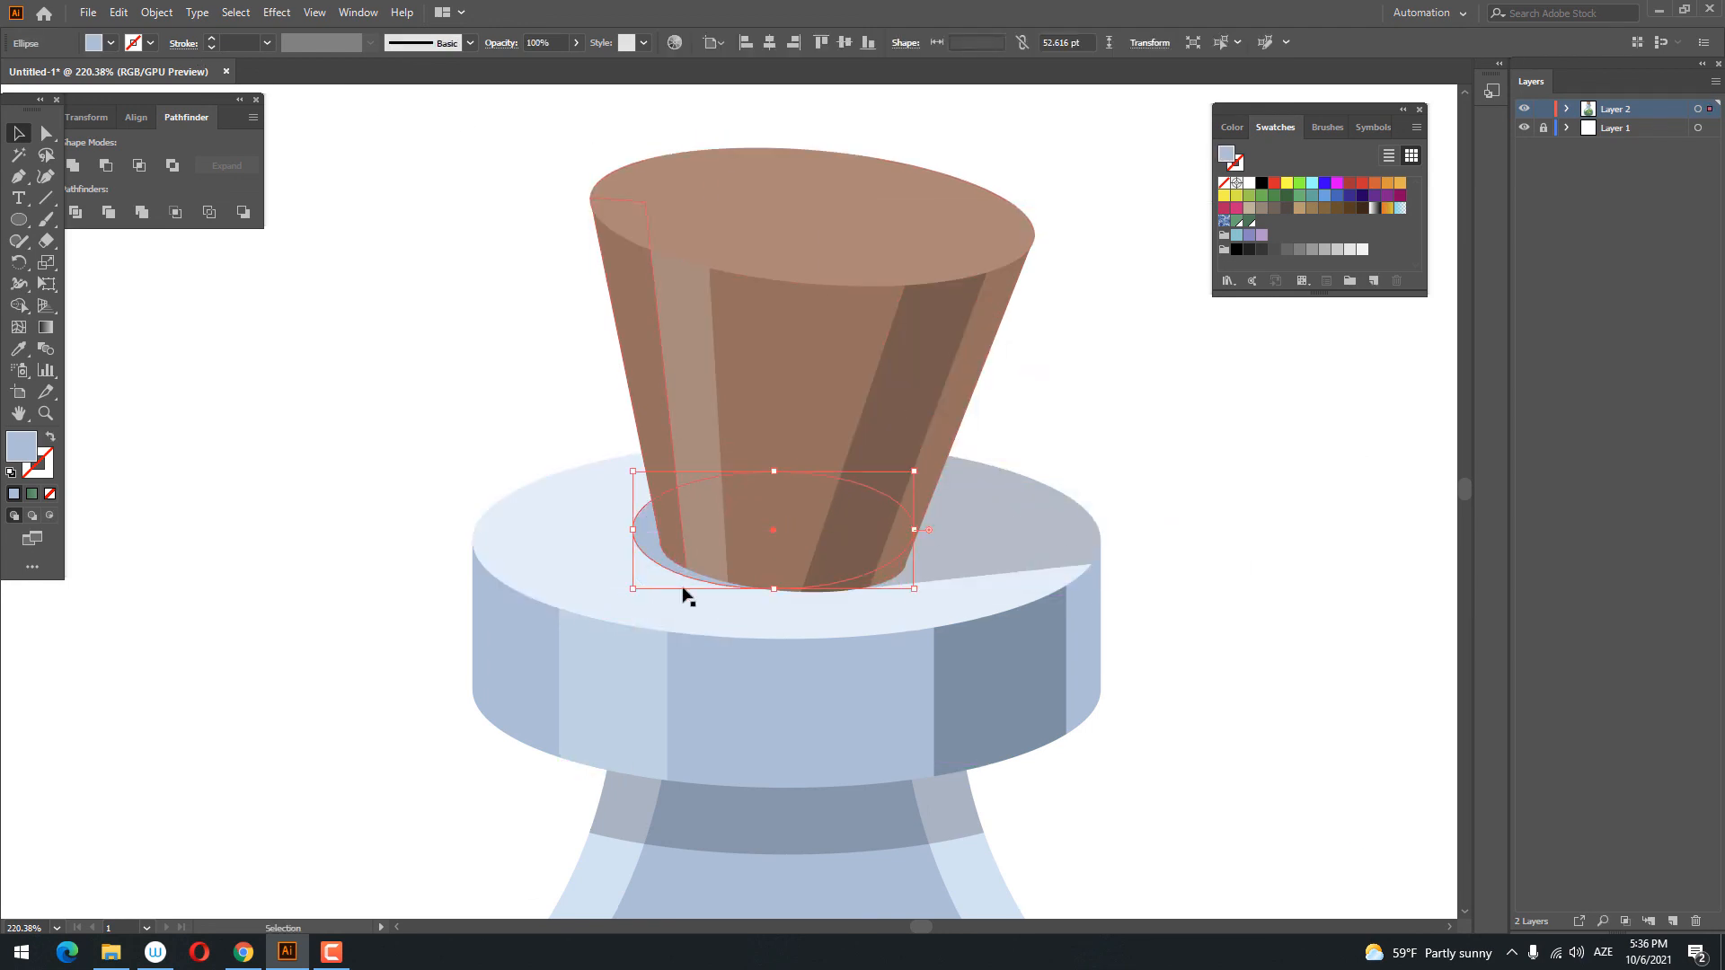
click(1186, 509)
key(z)
drag(1186, 508, 1241, 597)
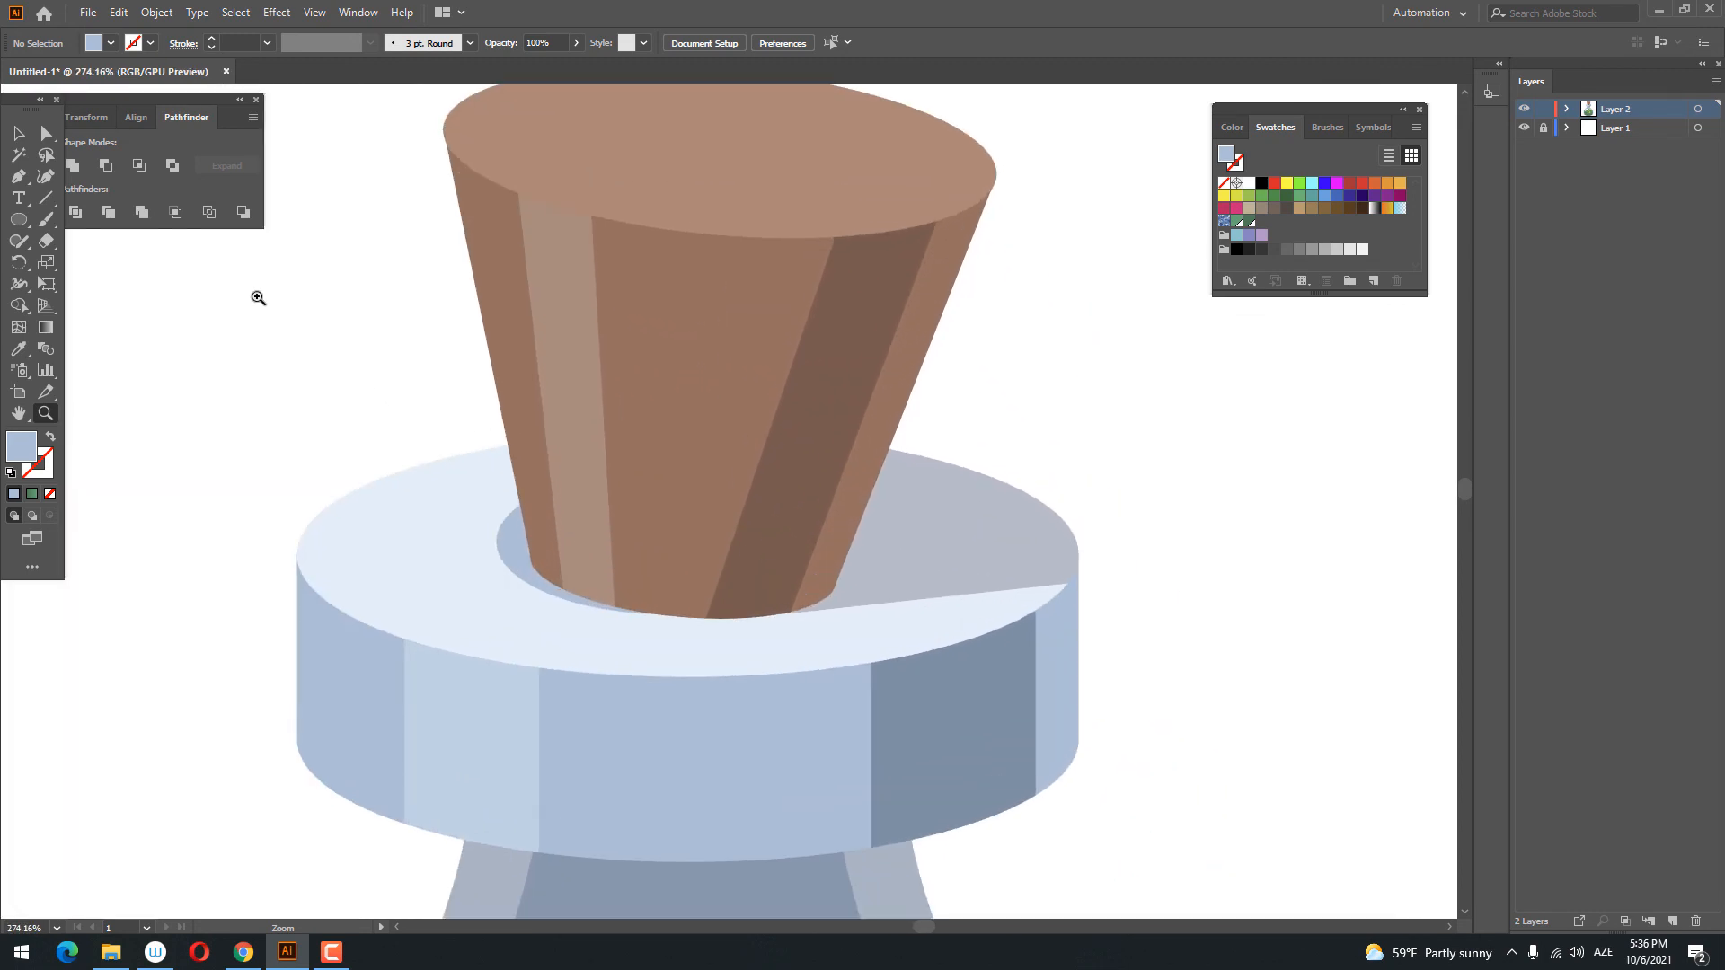
click(18, 133)
click(505, 565)
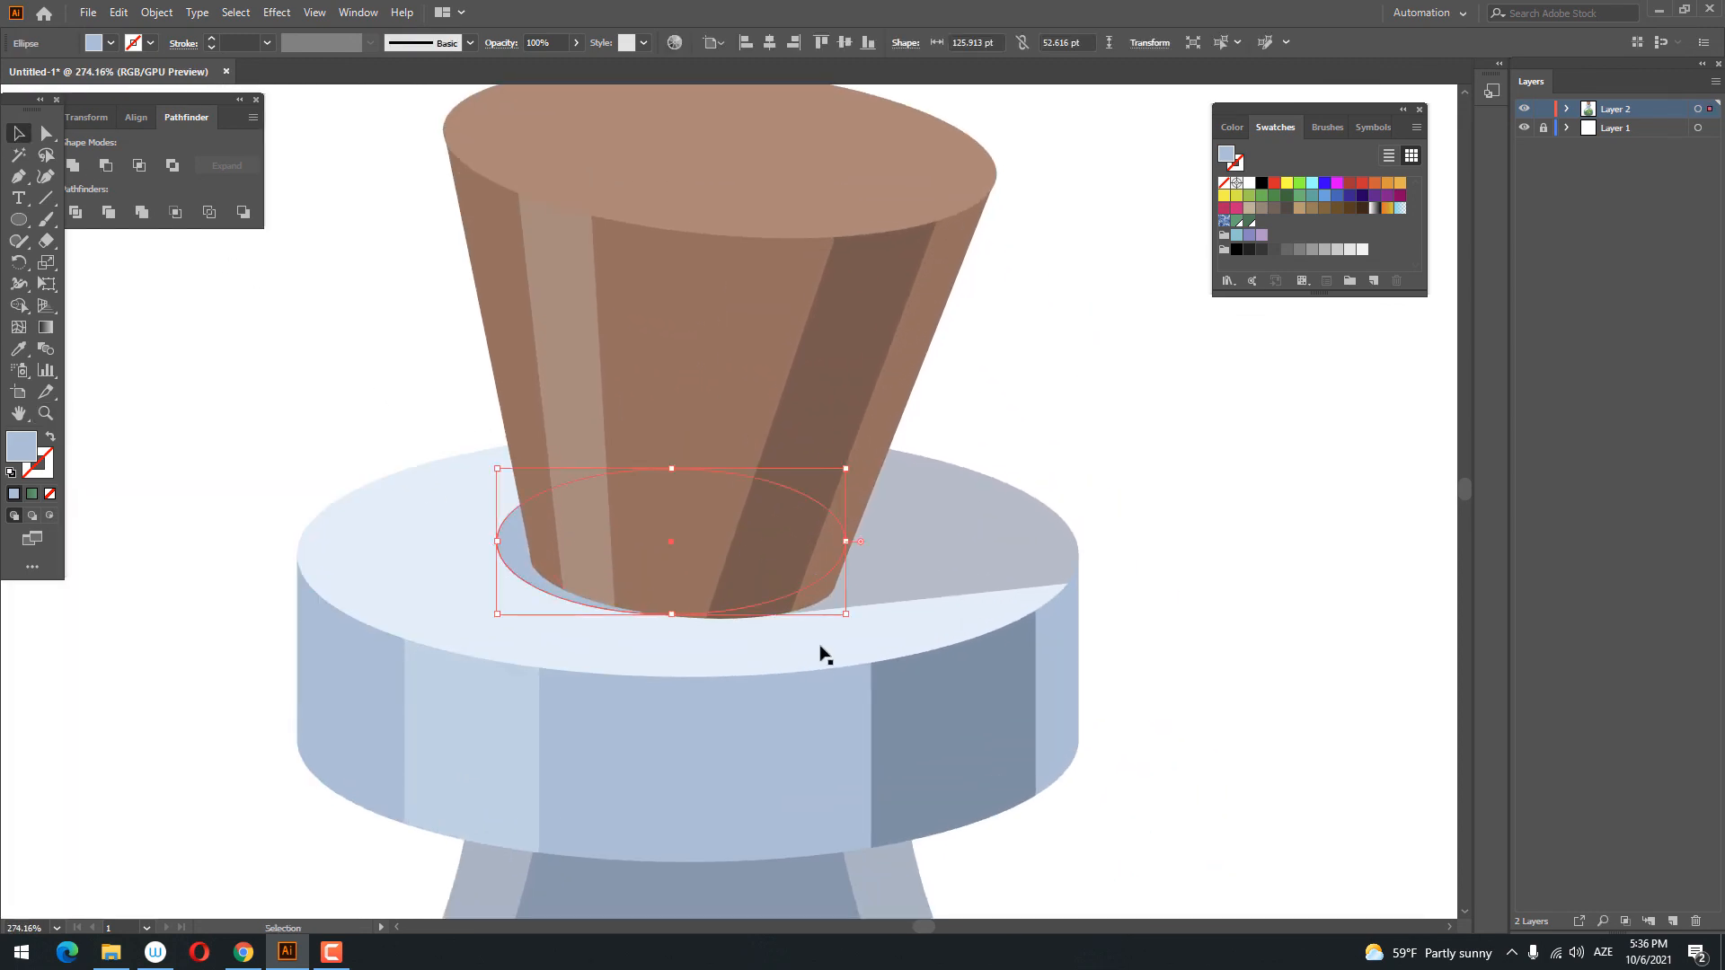
drag(851, 616, 855, 633)
click(1087, 466)
- Draw five small flat ellipses of different sizes scattered across the cork's top surface
key(z)
drag(792, 504, 704, 527)
drag(774, 424, 719, 427)
drag(894, 551, 838, 546)
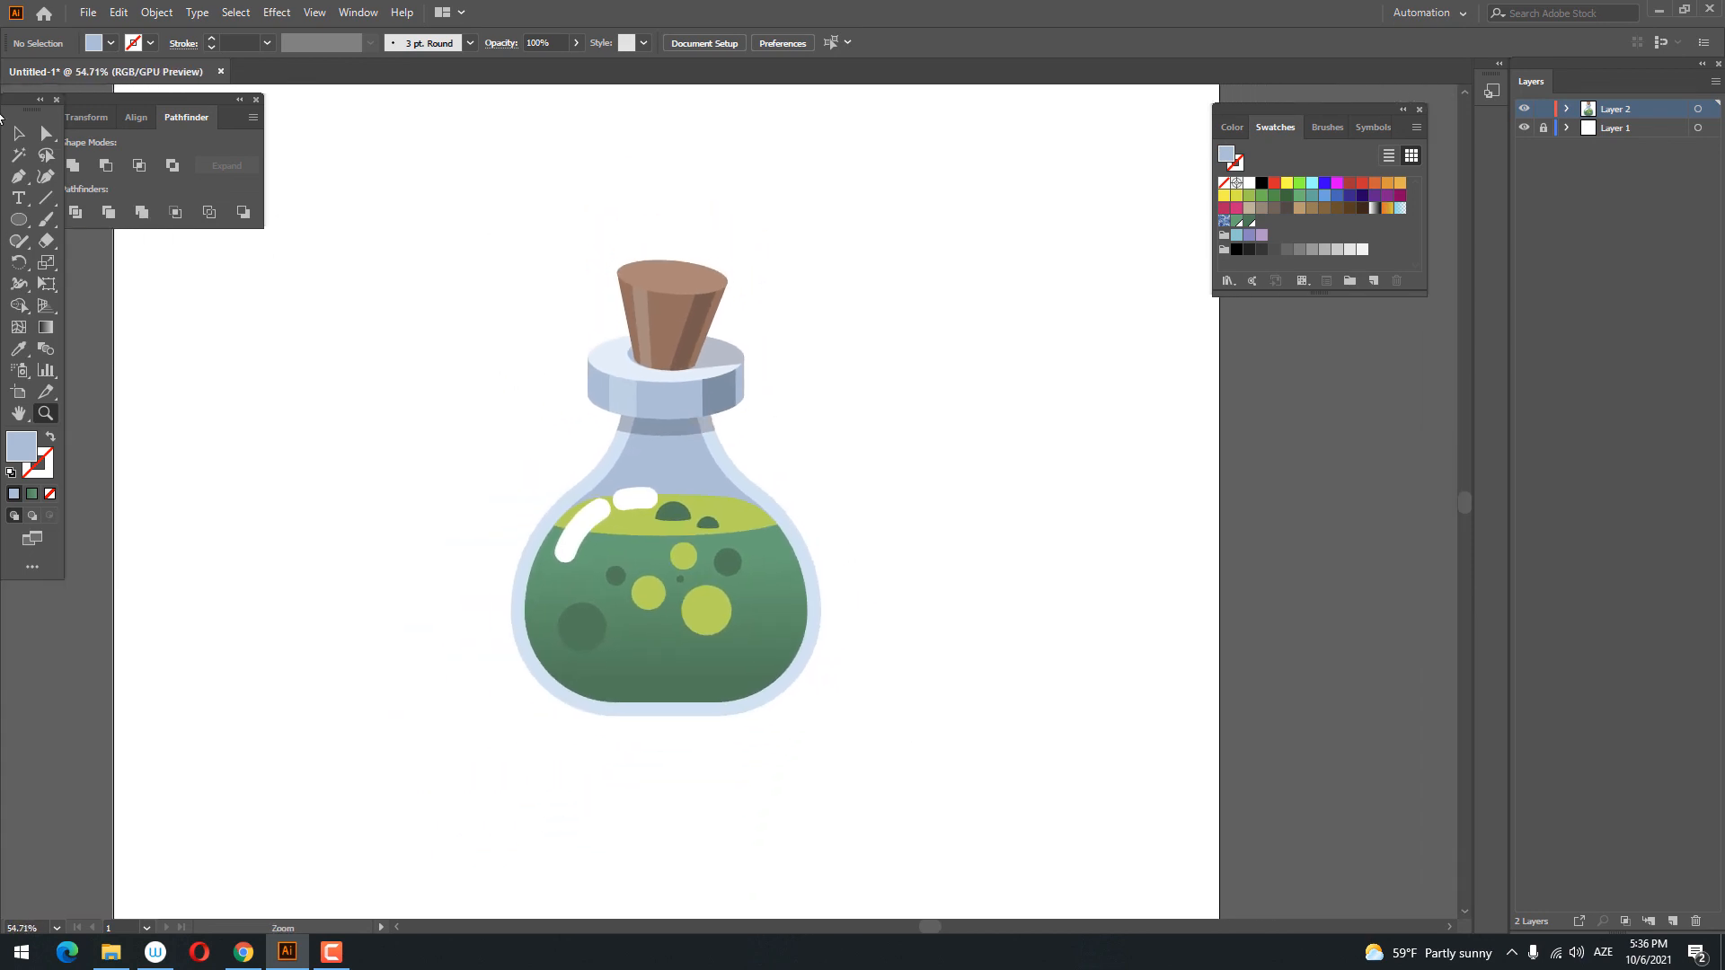
click(27, 131)
key(z)
drag(699, 279, 1063, 431)
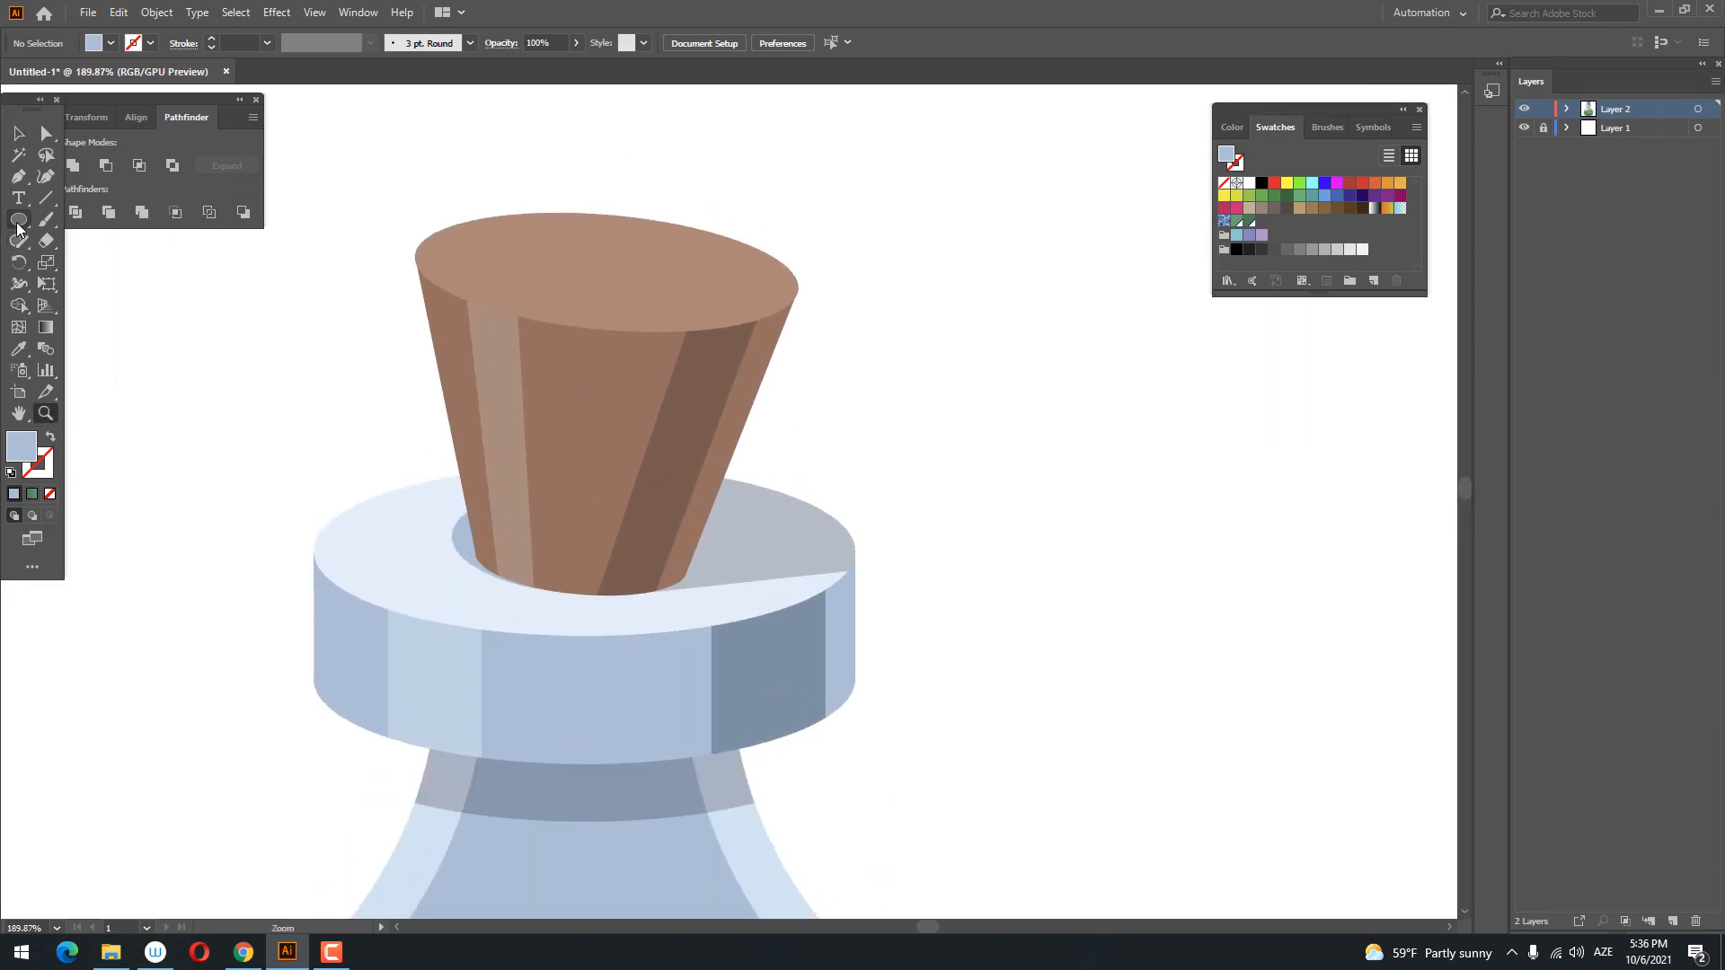
click(19, 219)
mouse_move(510, 266)
mouse_down()
mouse_move(551, 289)
mouse_move(634, 272)
mouse_up()
drag(644, 299, 669, 312)
drag(677, 265, 720, 292)
drag(526, 221, 559, 230)
- Recolor the five small ellipses on the cork's top with a lighter tint of the cork's brown
key(v)
shift+click(617, 264)
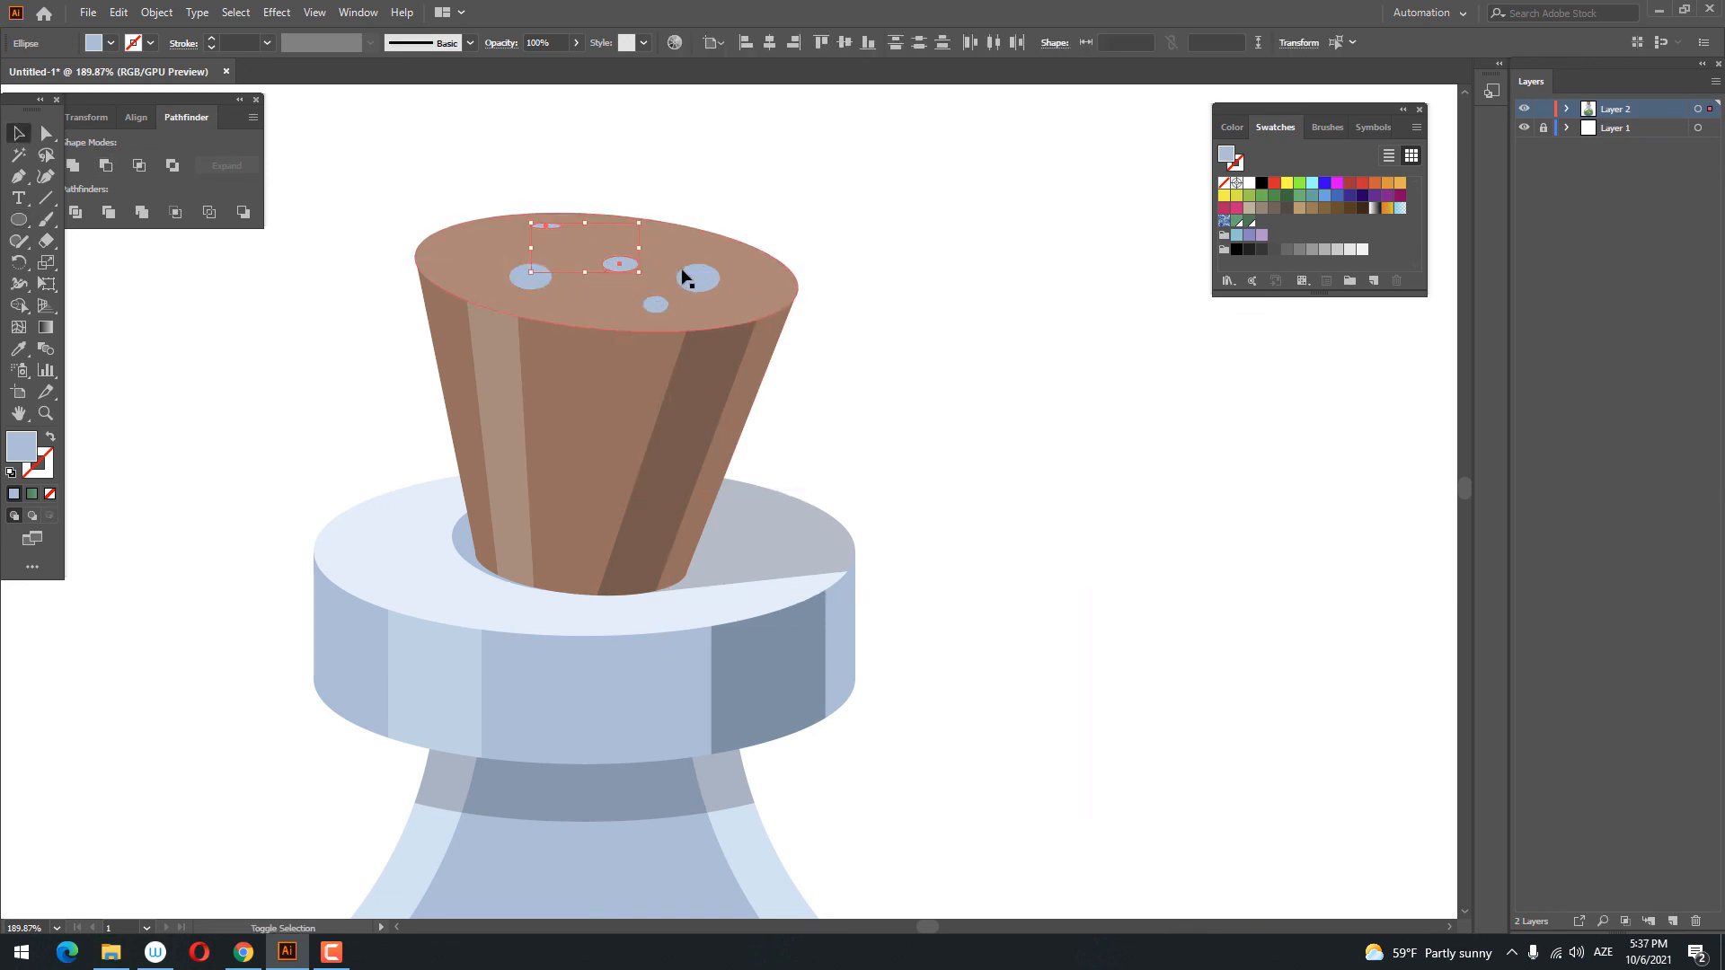
shift+click(694, 277)
shift+click(656, 307)
key(i)
click(510, 286)
double_click(17, 445)
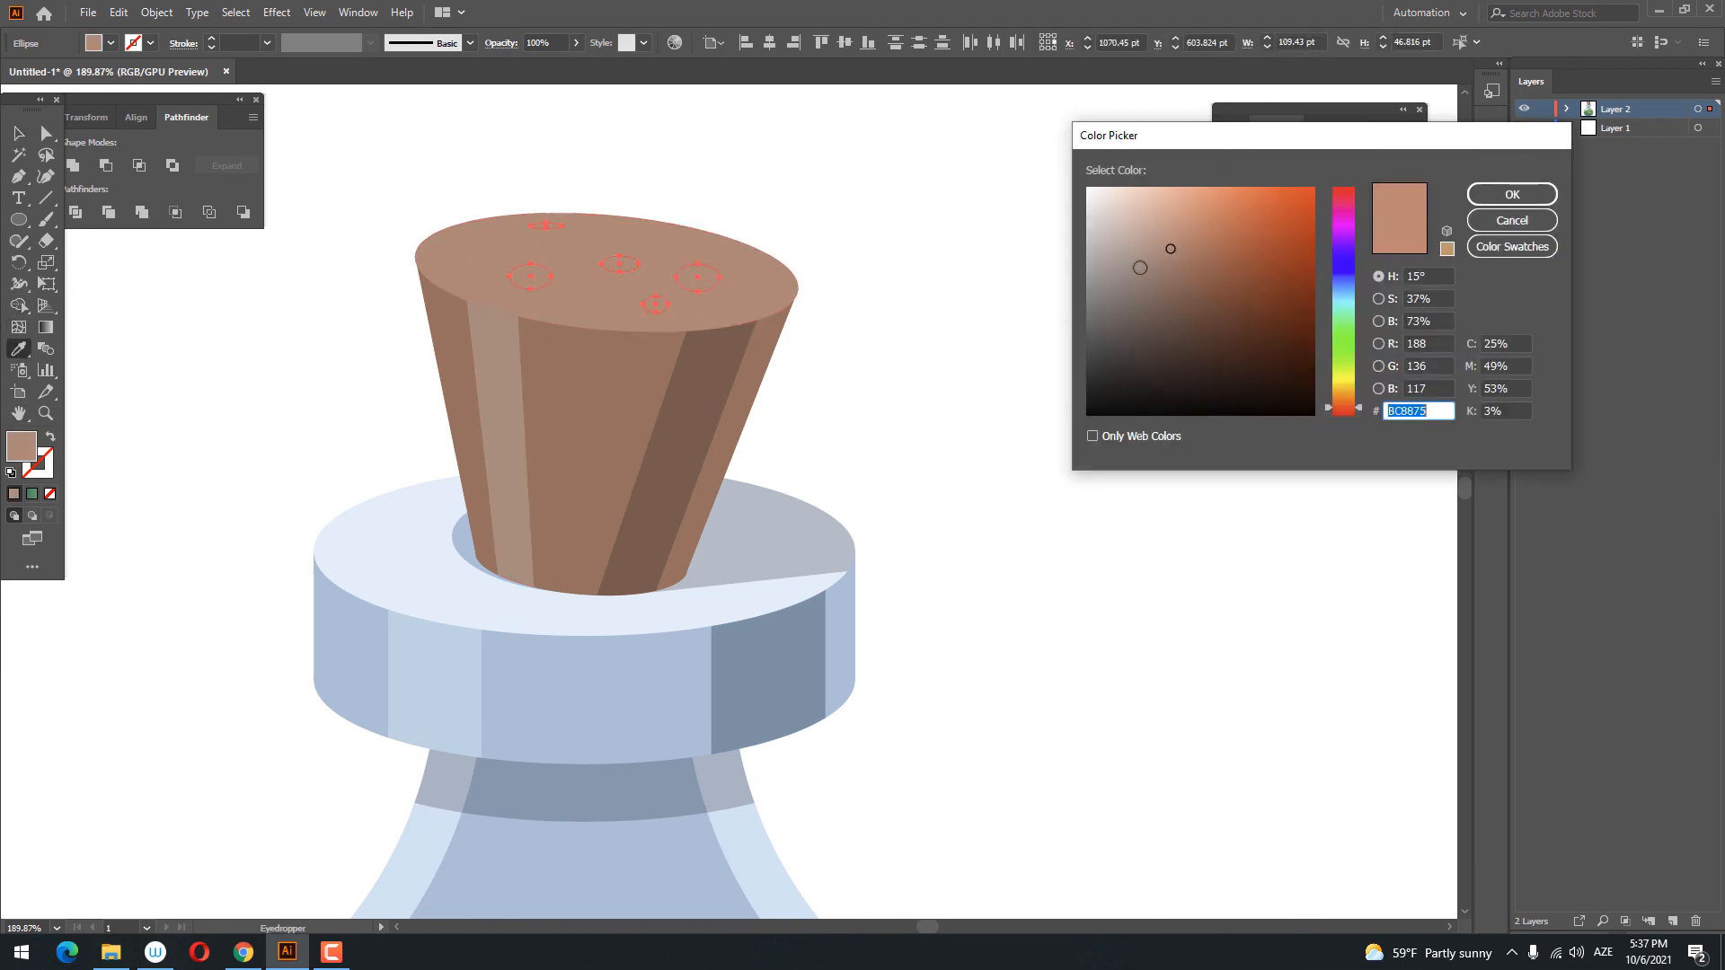
click(1159, 232)
click(1518, 194)
- Group all the artwork of the bottle and cork into one object
key(z)
drag(847, 242, 604, 395)
key(space)
drag(737, 414, 507, 414)
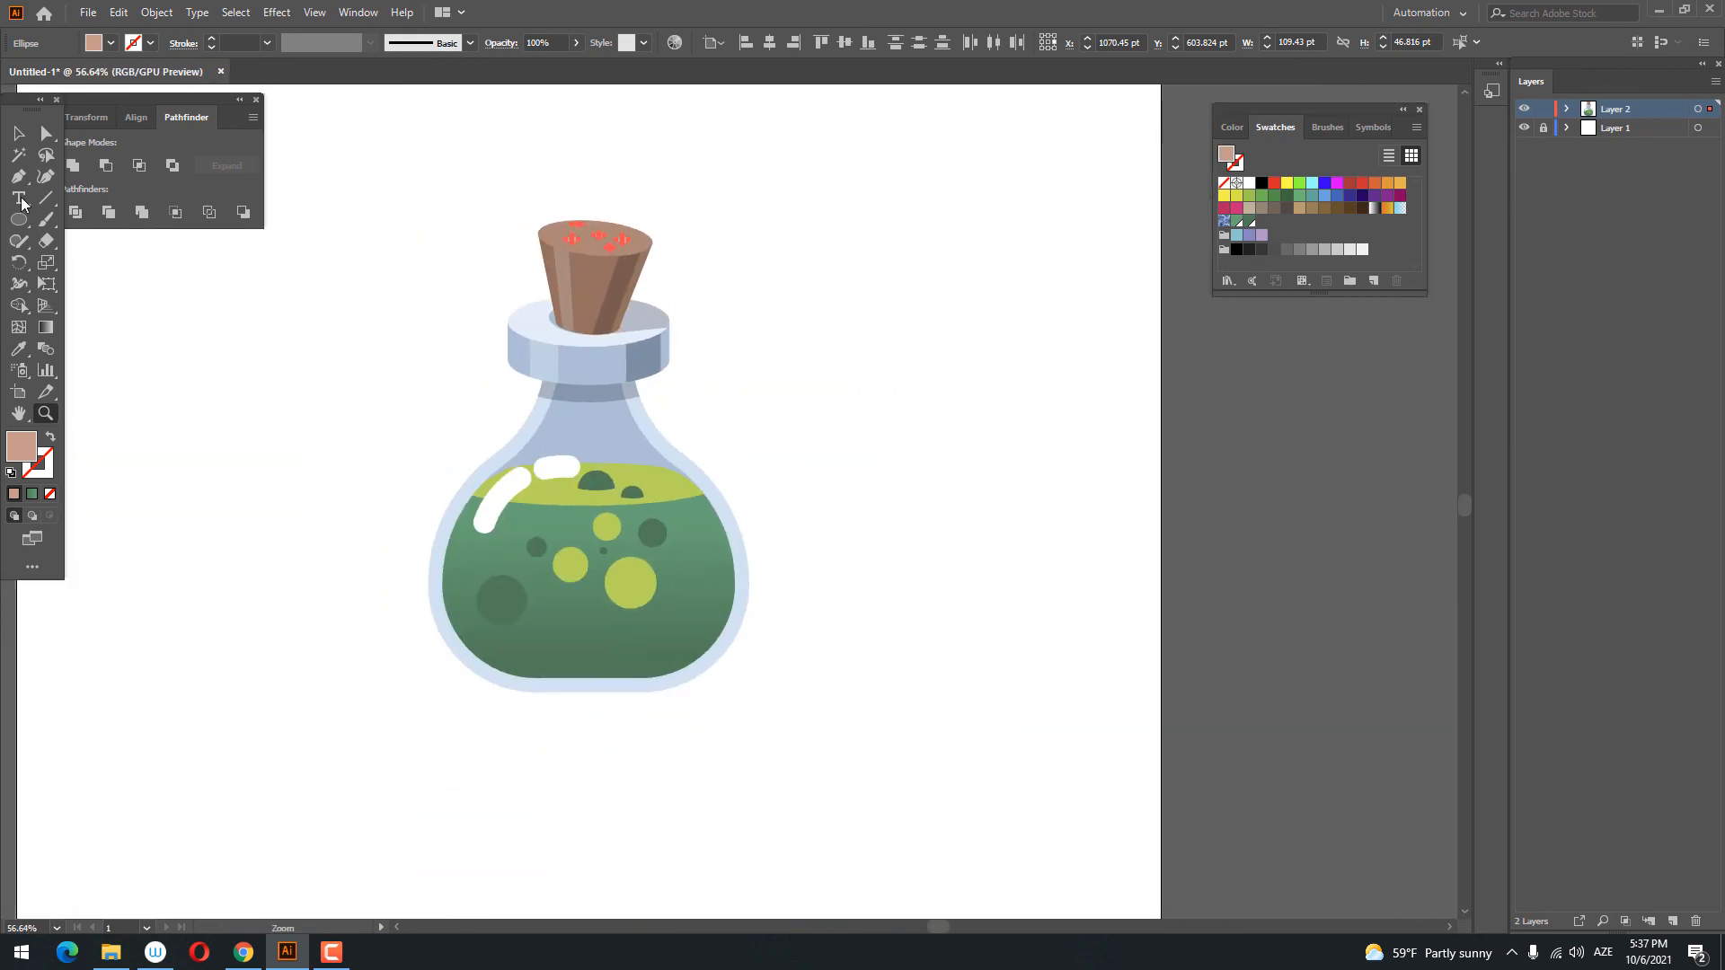
click(19, 133)
drag(904, 706, 393, 225)
right_click(683, 492)
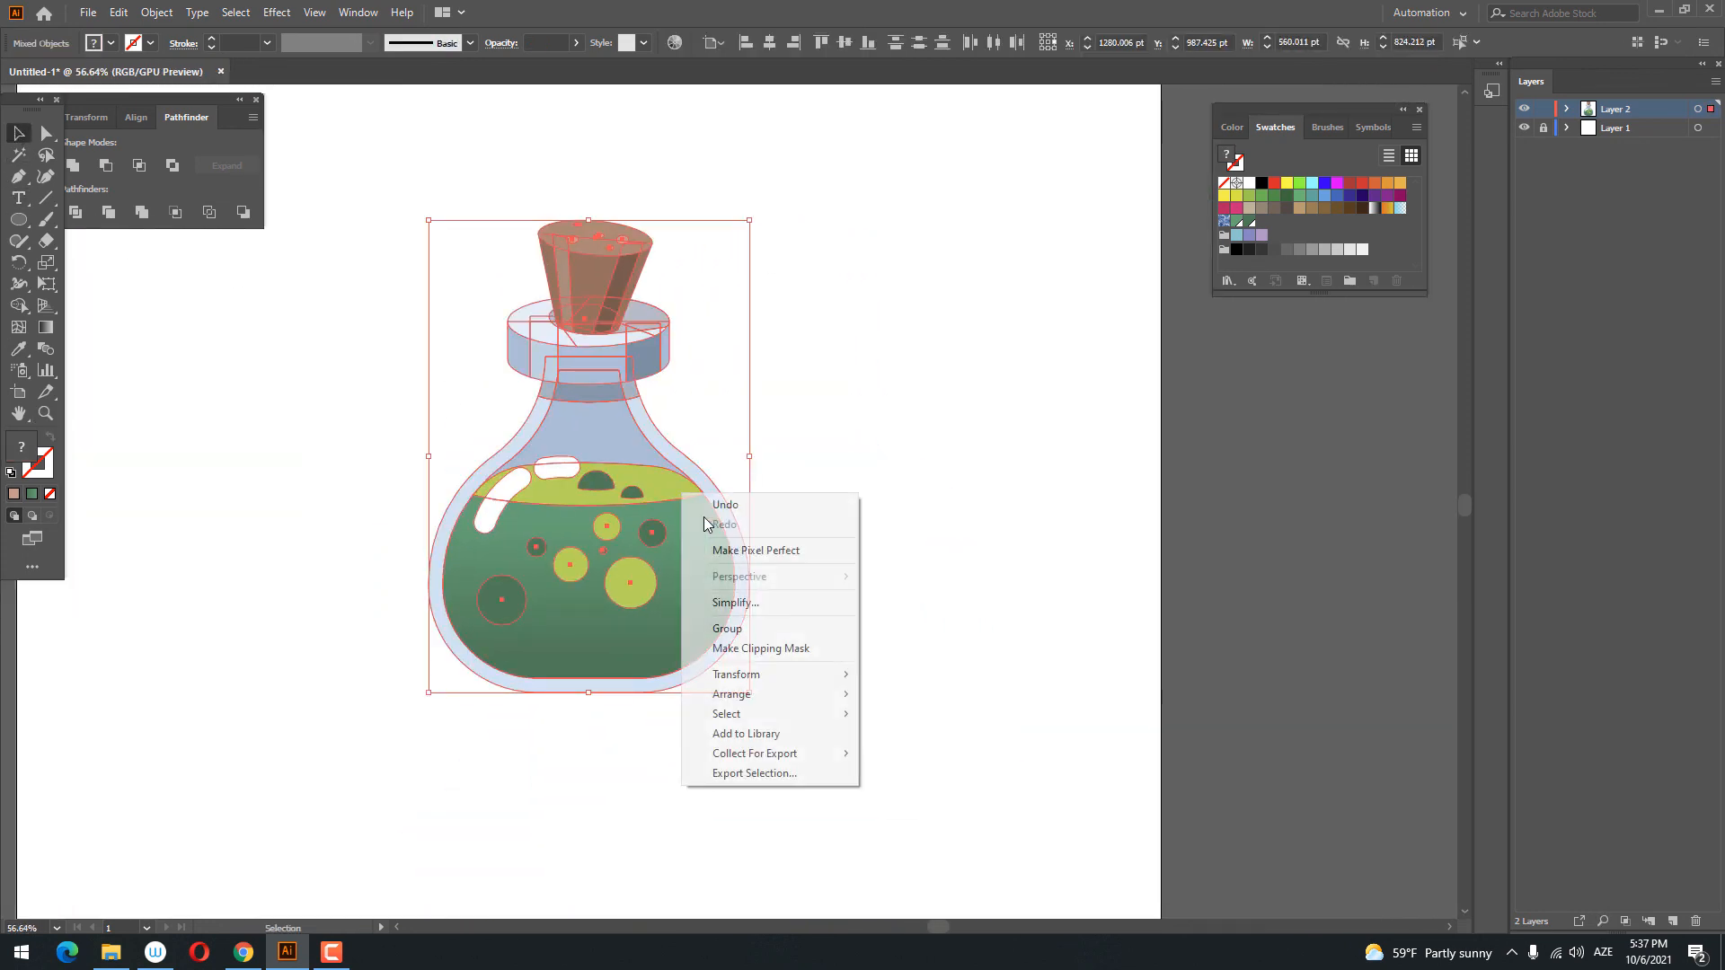
click(755, 628)
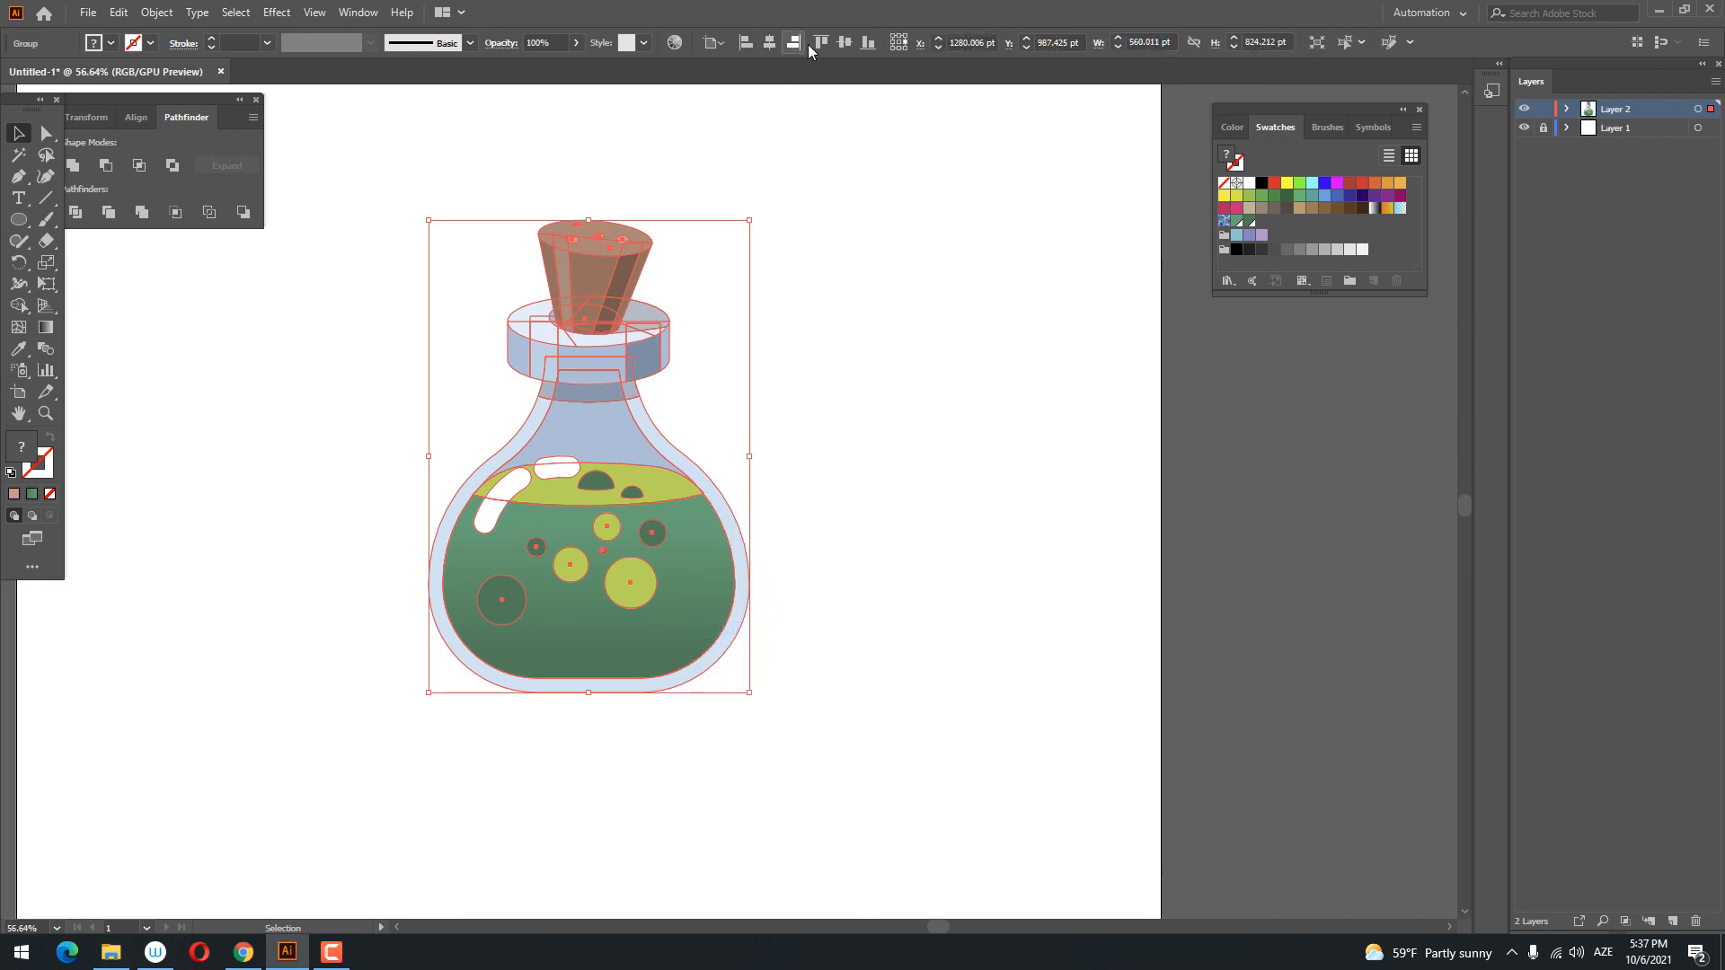
click(905, 481)
drag(904, 481, 1040, 524)
drag(859, 488, 993, 531)
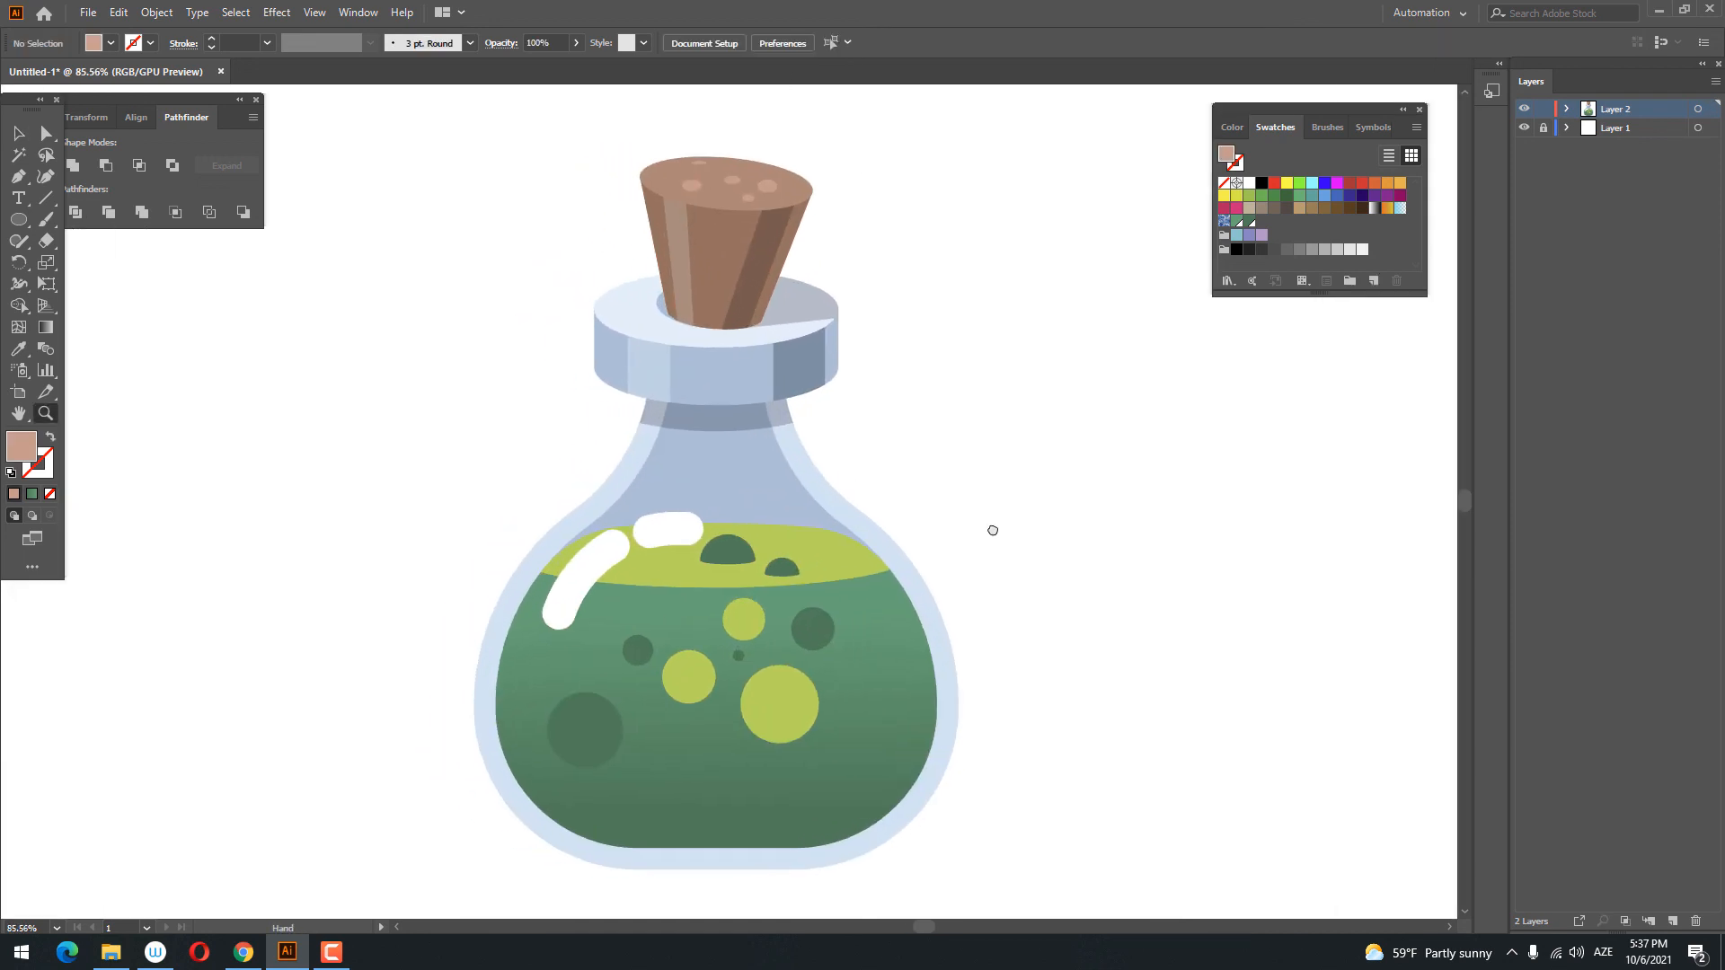